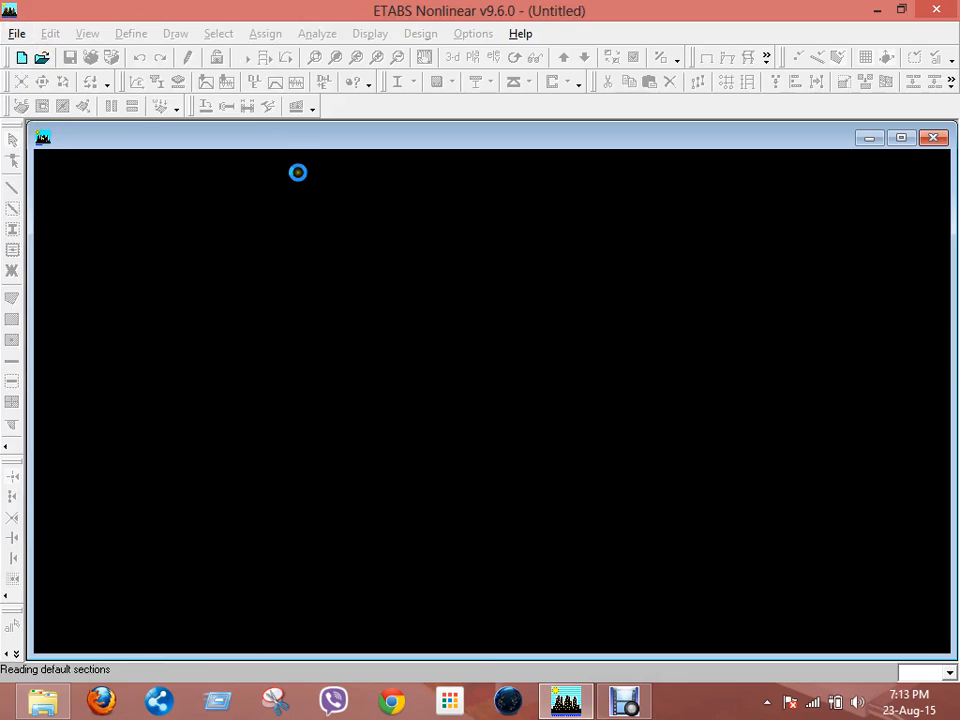
# Create a new grid-only building model in Kip-ft units, keeping the default uniform grid spacing and simple story data
pyautogui.click(572, 393)
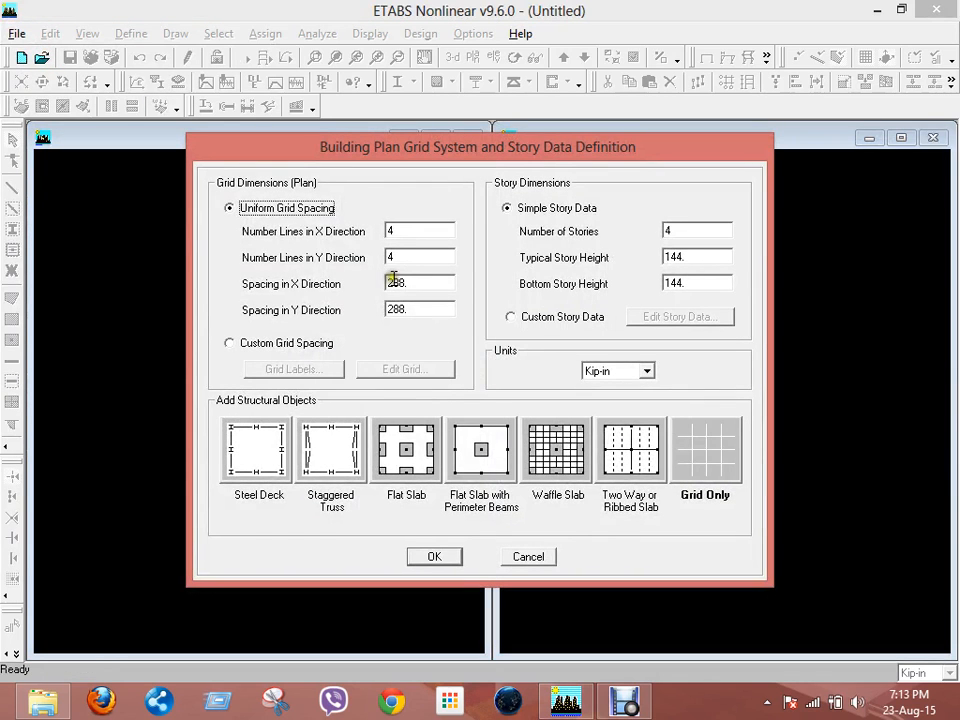
pyautogui.click(647, 371)
pyautogui.click(615, 396)
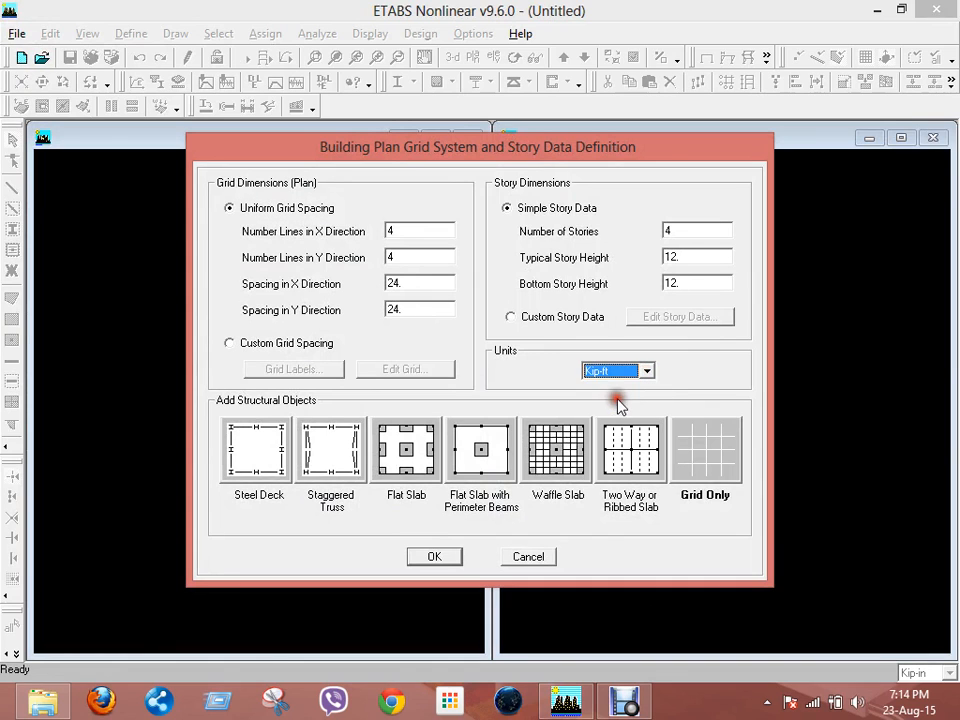
pyautogui.click(705, 470)
pyautogui.click(434, 557)
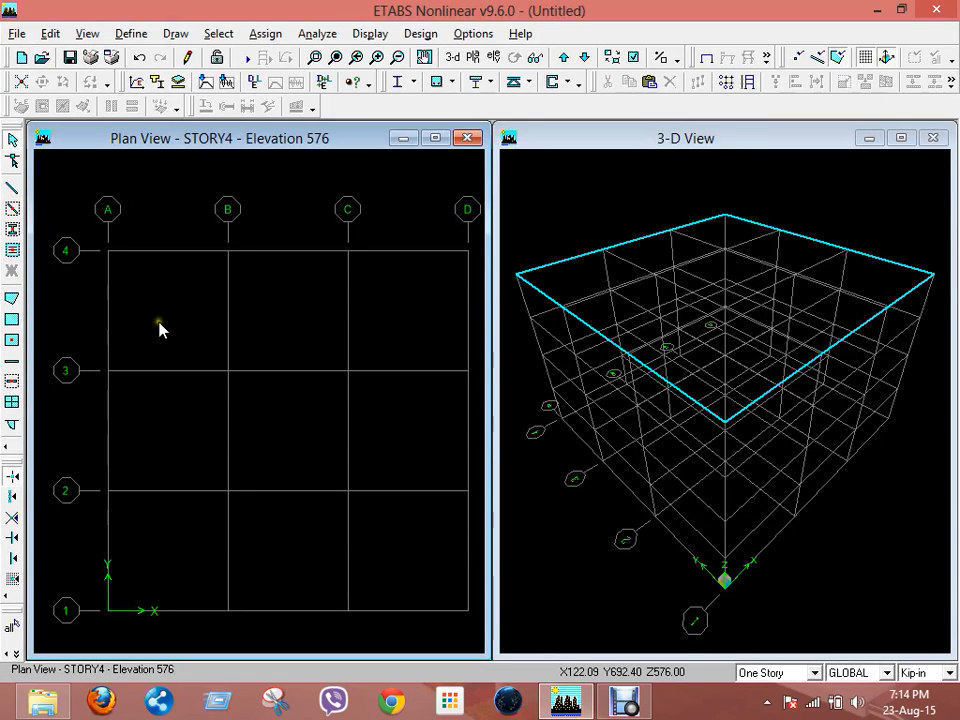
# Draw ConcBm frame beams along every grid line in the plan, applying them to All Stories
pyautogui.click(12, 207)
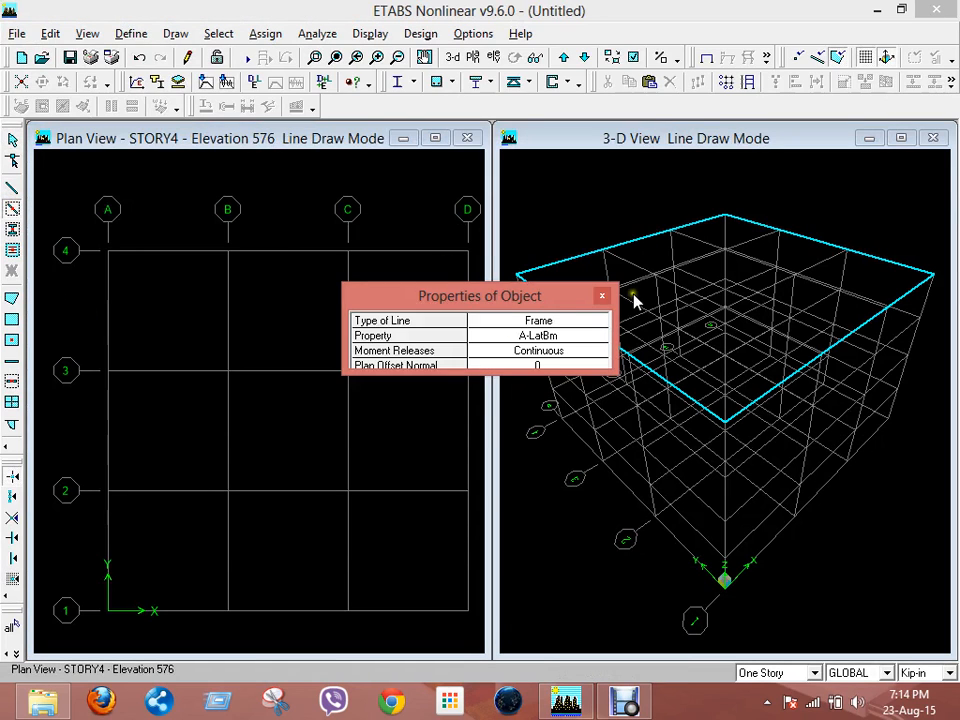
pyautogui.click(522, 339)
pyautogui.click(523, 339)
pyautogui.press('c')
pyautogui.click(523, 339)
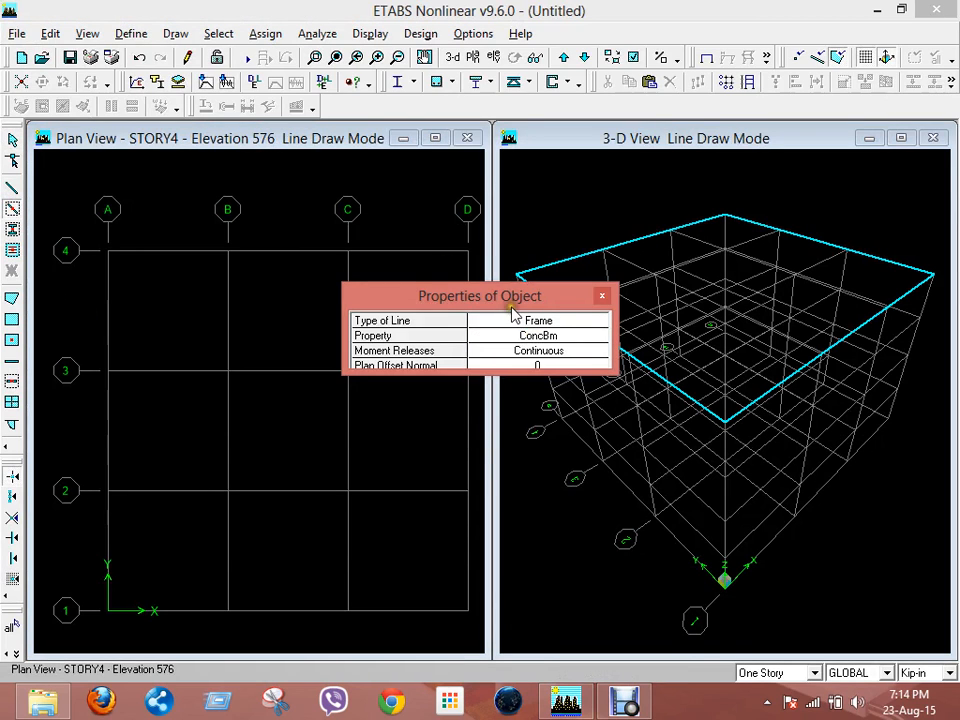
pyautogui.moveTo(508, 292); pyautogui.dragTo(452, 41)
pyautogui.moveTo(86, 234)
pyautogui.mouseDown()
pyautogui.moveTo(118, 354)
pyautogui.moveTo(461, 615)
pyautogui.moveTo(193, 420)
pyautogui.moveTo(88, 242)
pyautogui.mouseUp()
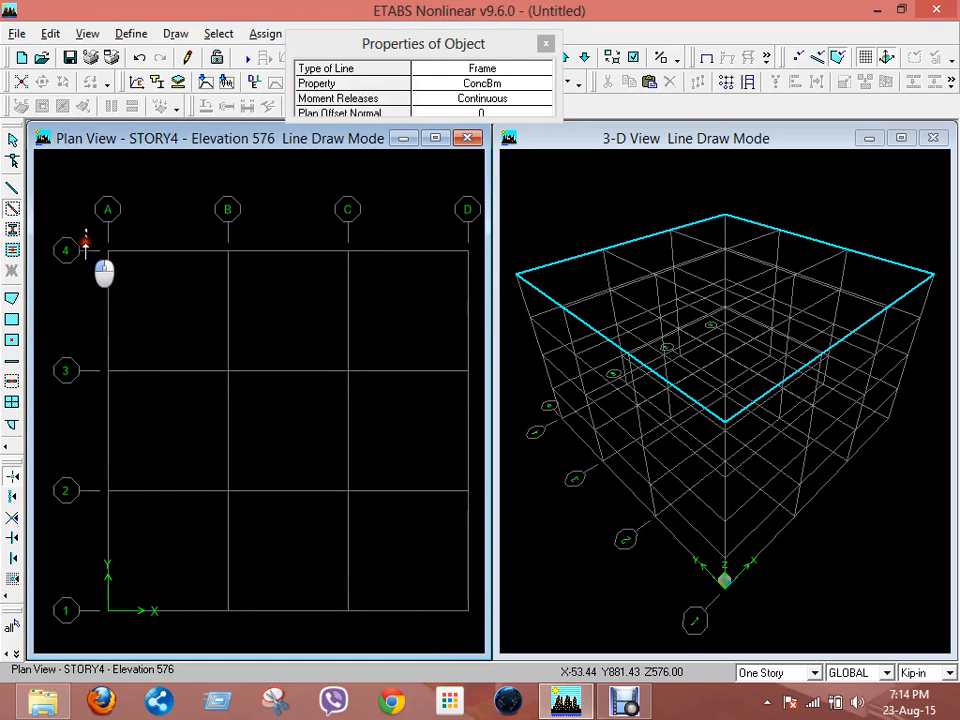
pyautogui.click(818, 673)
pyautogui.click(772, 643)
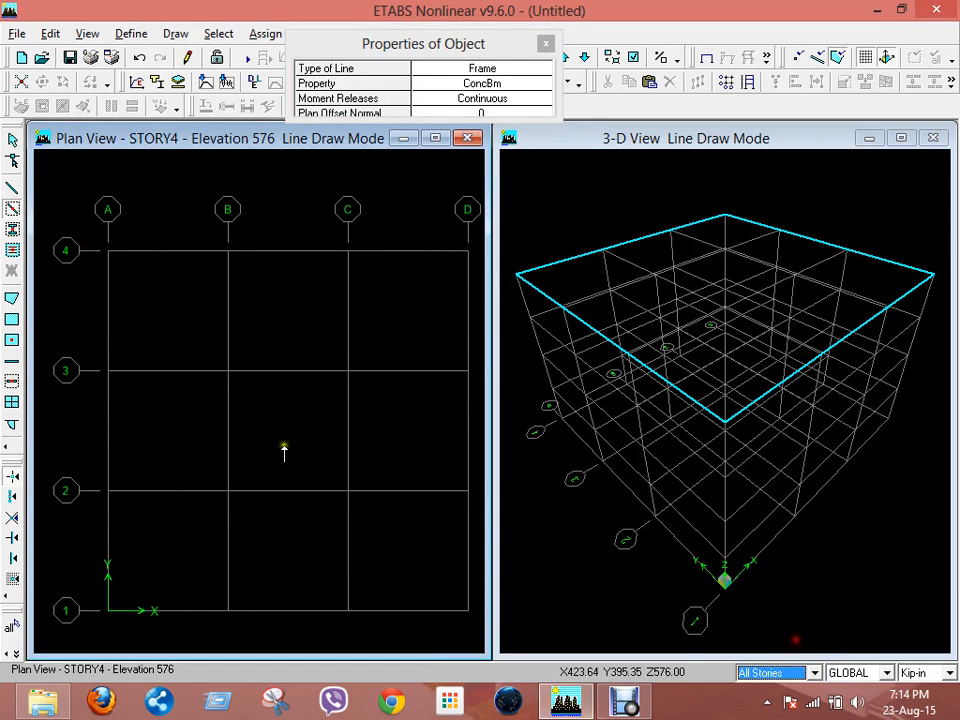
pyautogui.moveTo(86, 236); pyautogui.dragTo(472, 626)
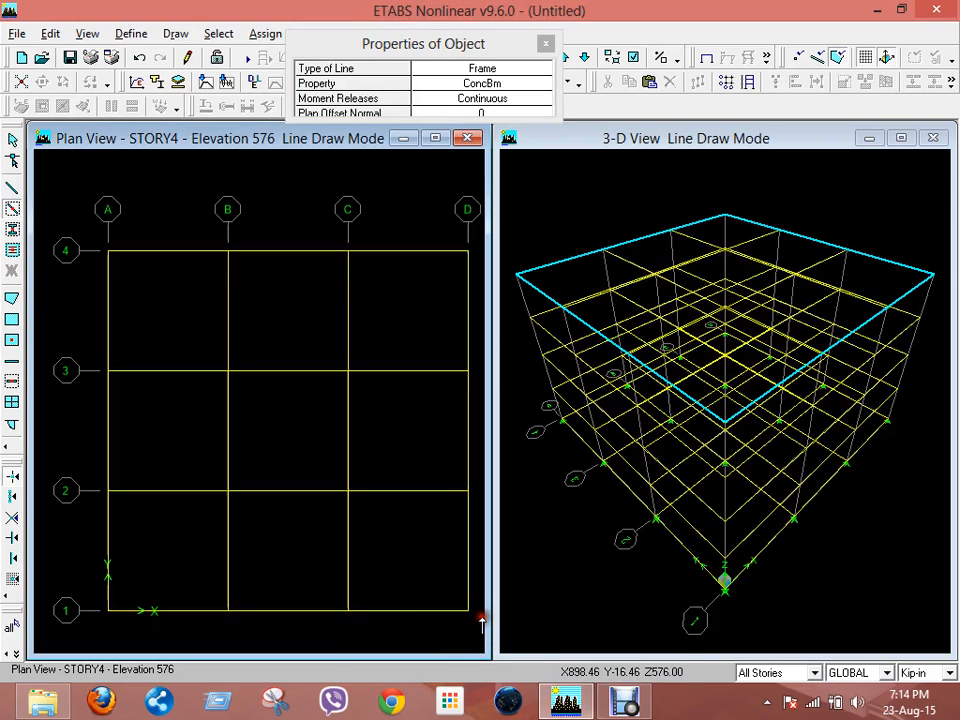
pyautogui.click(12, 140)
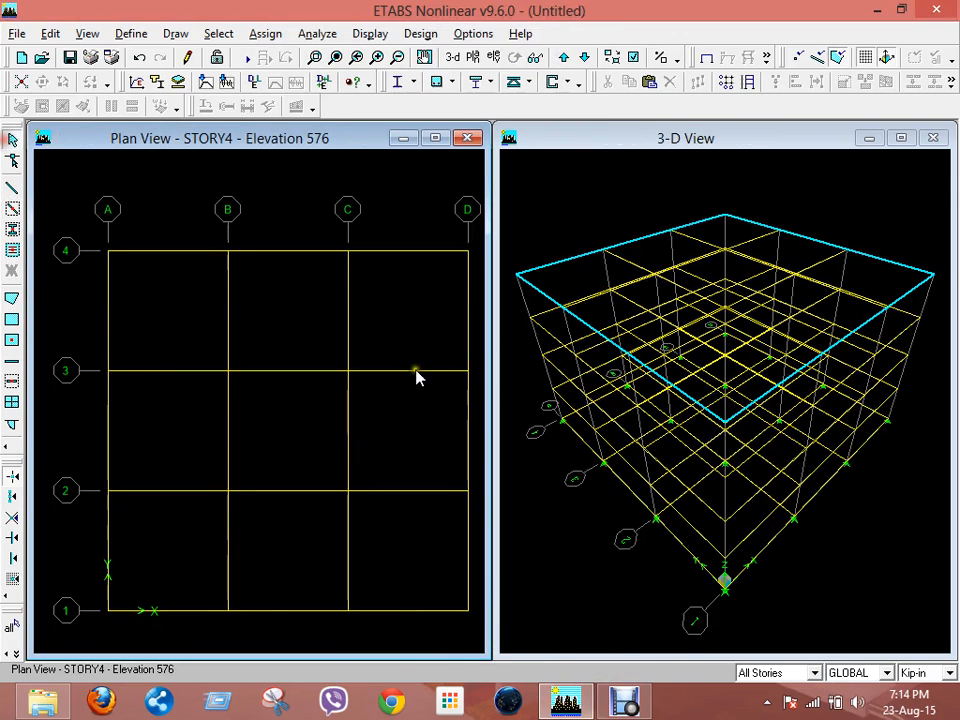
# Draw ConcCol columns at every grid intersection of the plan for all stories
pyautogui.click(13, 230)
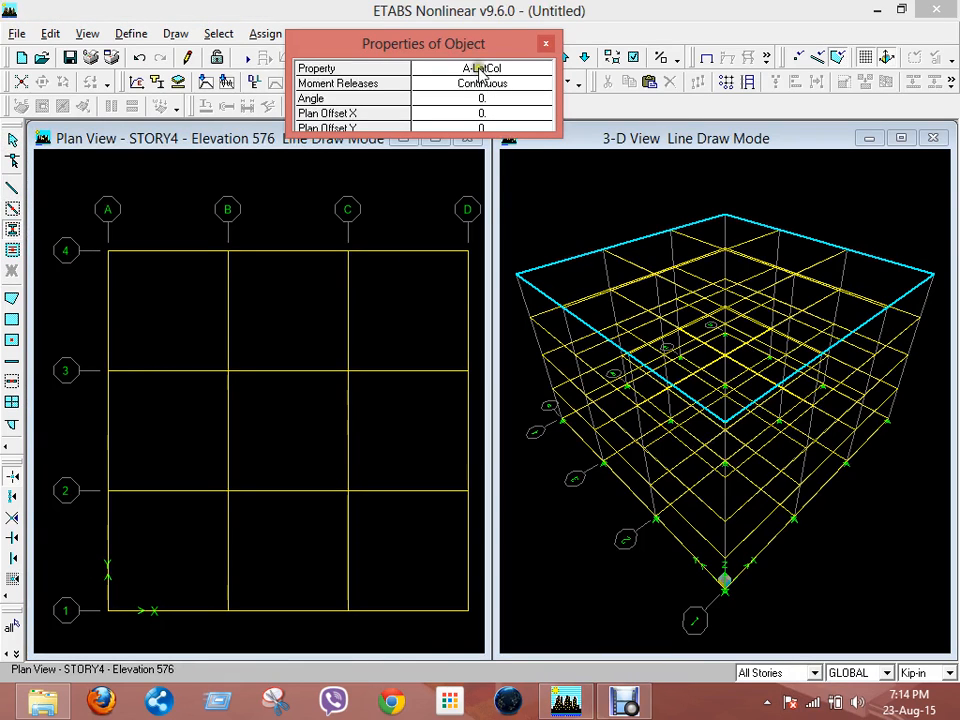
pyautogui.click(480, 71)
pyautogui.press('c')
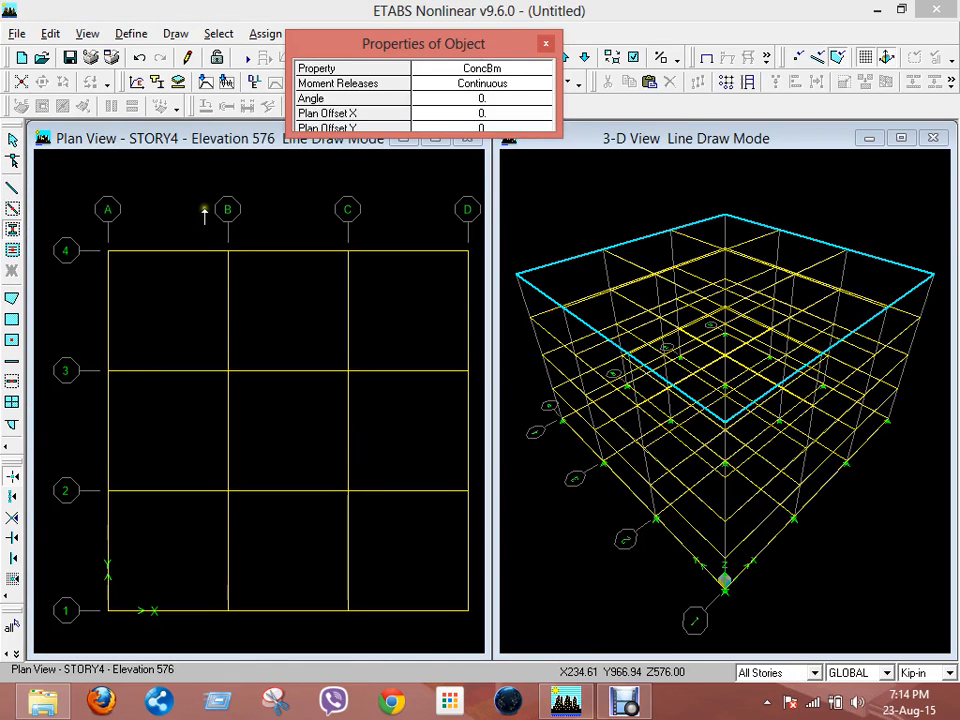
pyautogui.click(430, 72)
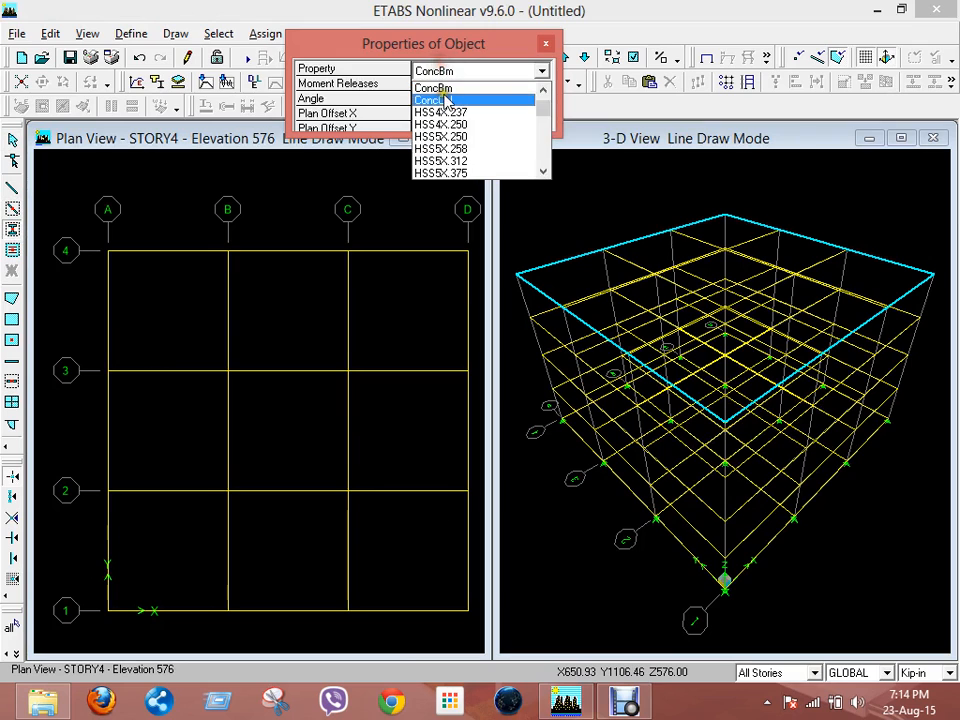
pyautogui.click(450, 97)
pyautogui.moveTo(82, 232); pyautogui.dragTo(470, 610)
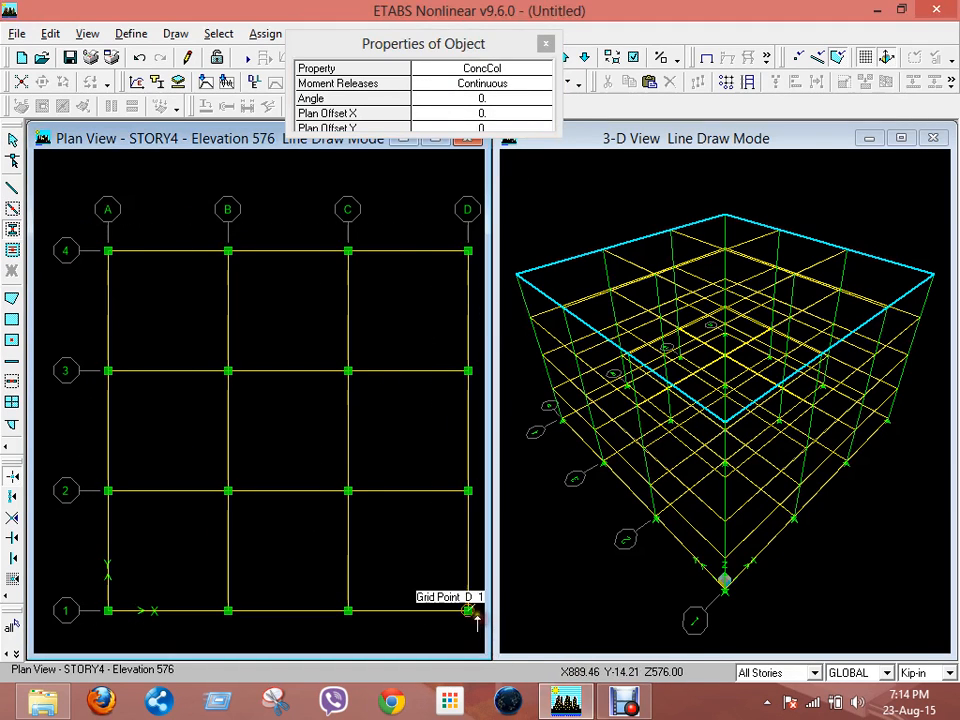
pyautogui.click(546, 44)
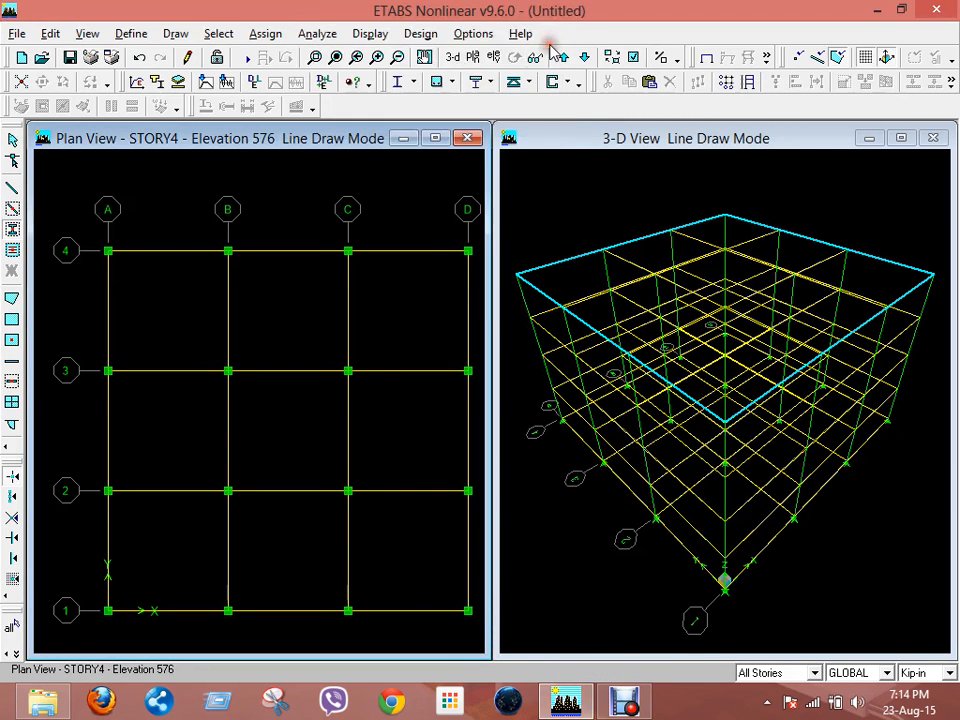
pyautogui.click(12, 140)
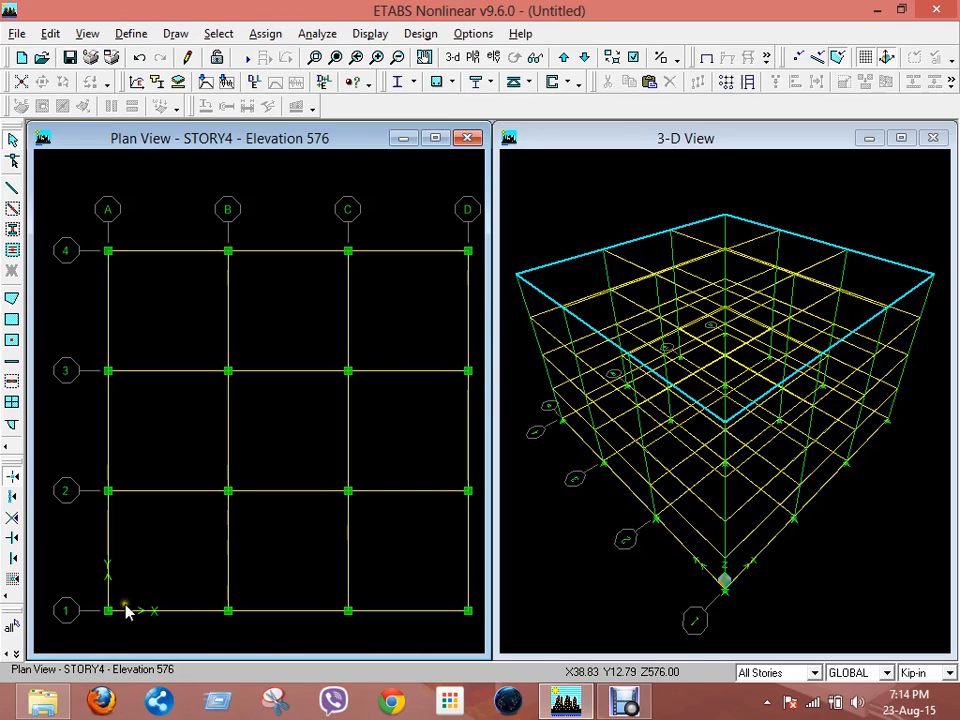
pyautogui.click(174, 35)
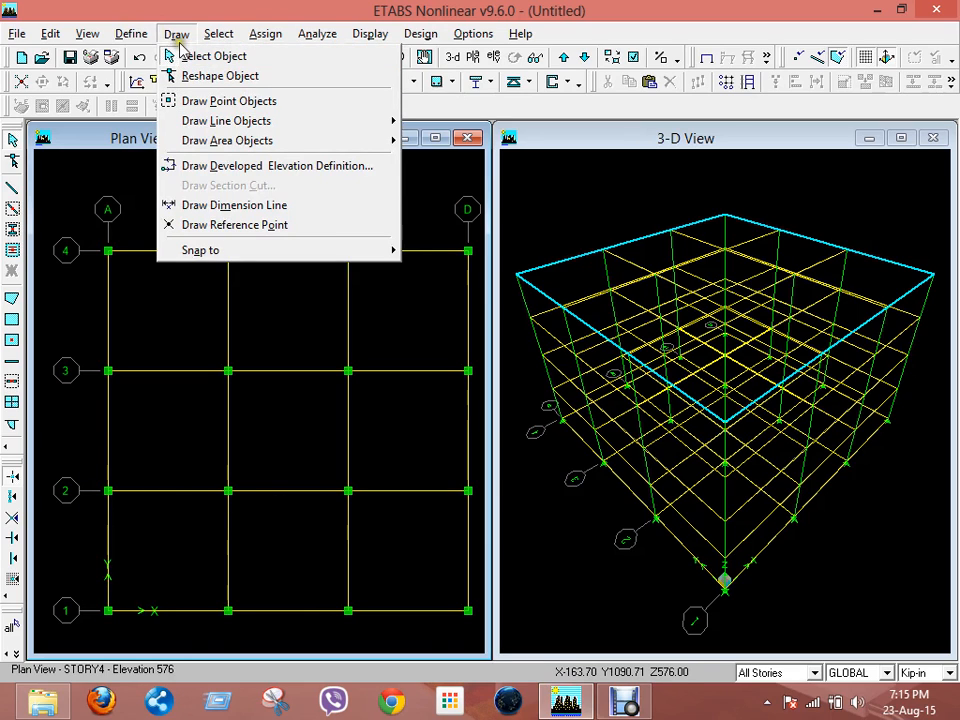
pyautogui.click(225, 100)
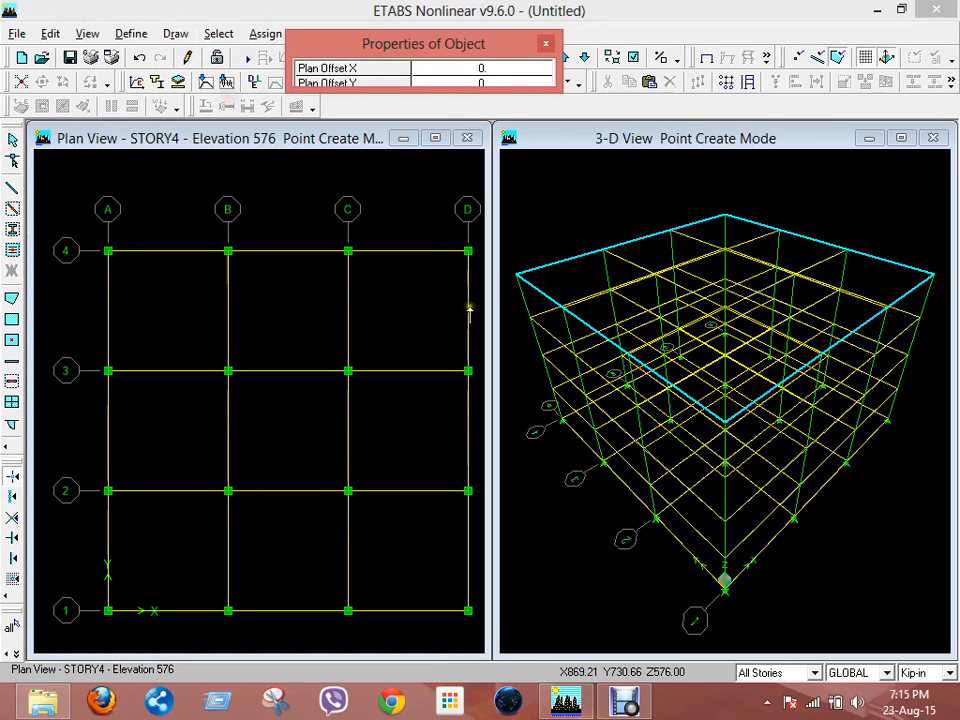
pyautogui.click(545, 42)
# Set the model units to Kip-ft and draw a point object offset 6 ft in Y from grid intersection A-1
pyautogui.click(948, 672)
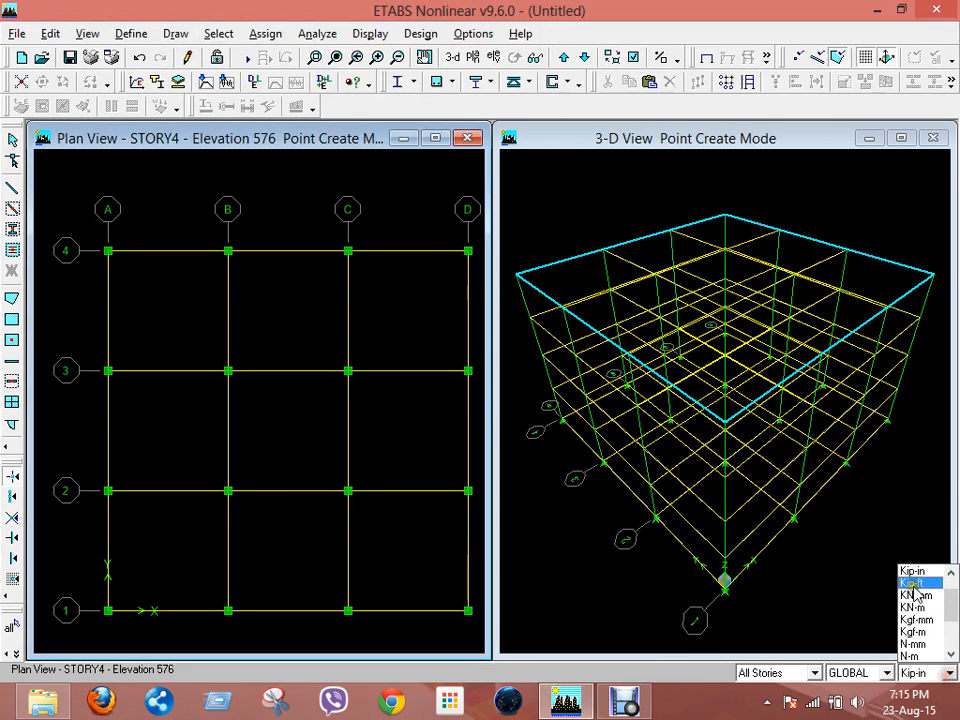
pyautogui.click(910, 588)
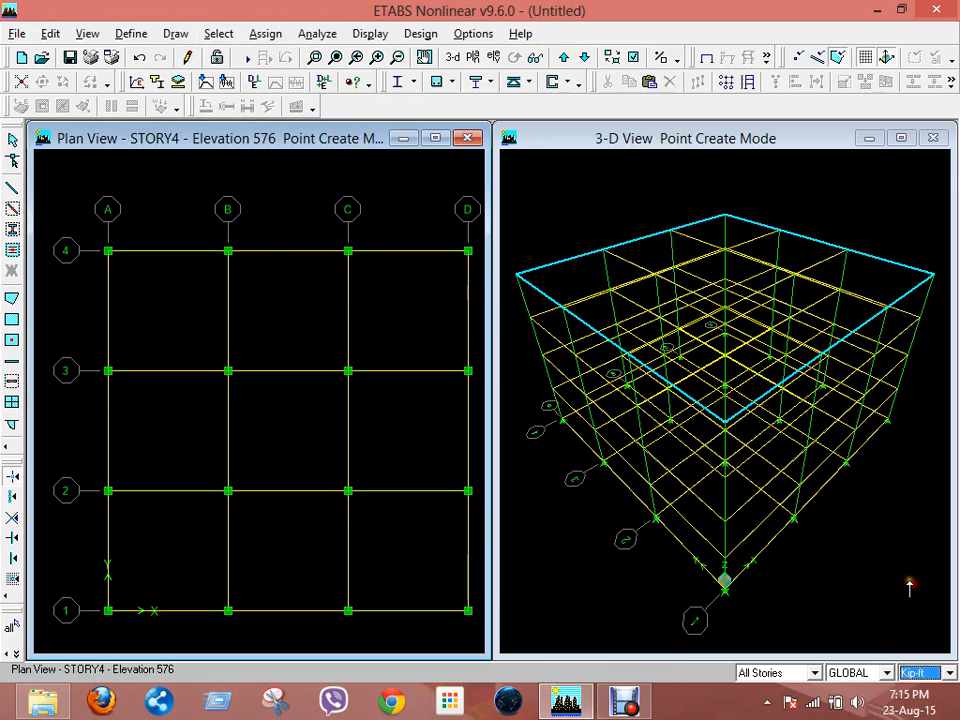
pyautogui.click(174, 33)
pyautogui.click(248, 101)
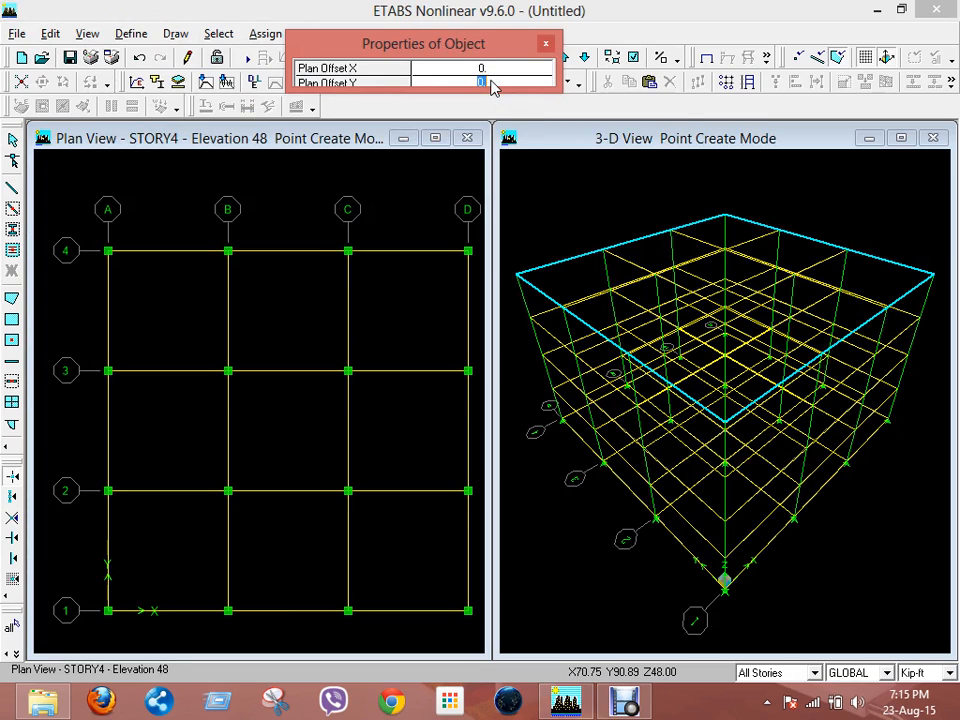
pyautogui.write('6')
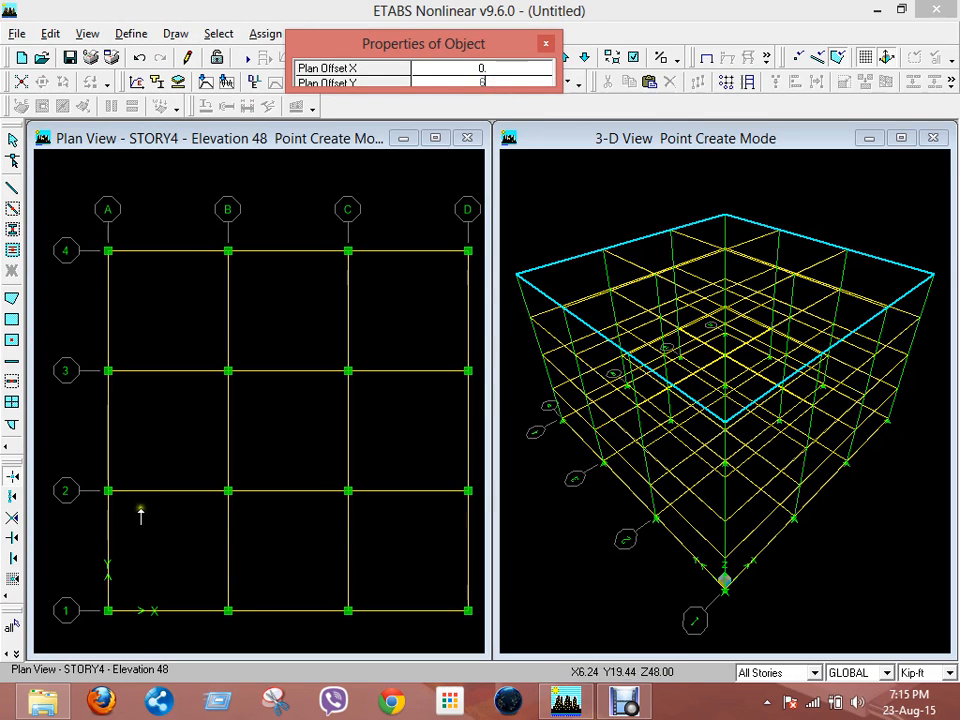
pyautogui.click(108, 611)
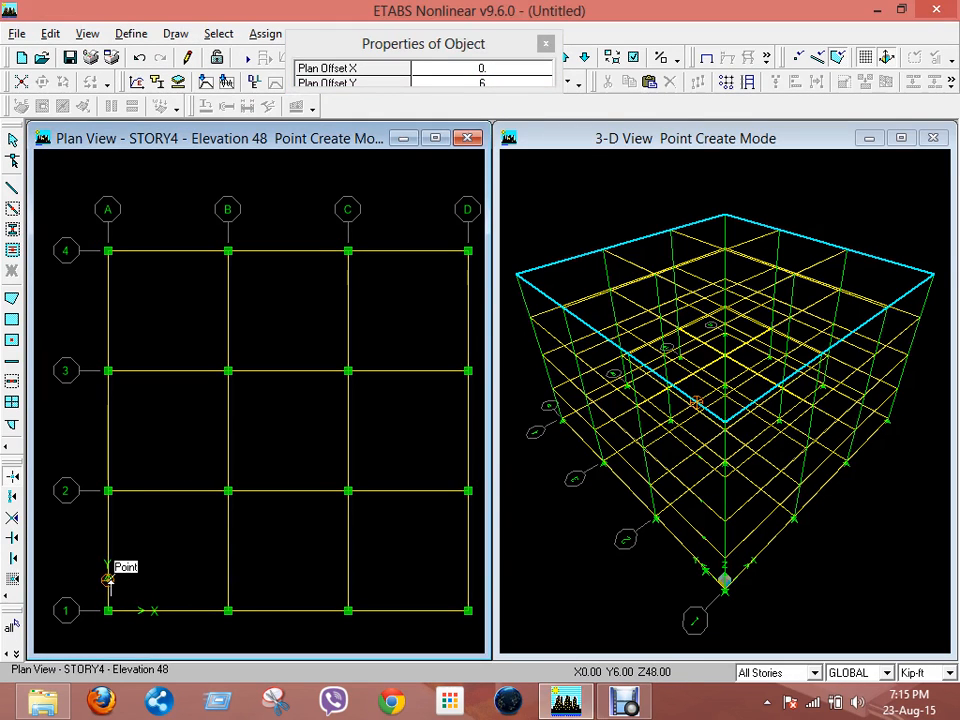
pyautogui.scroll(2, 108, 580)
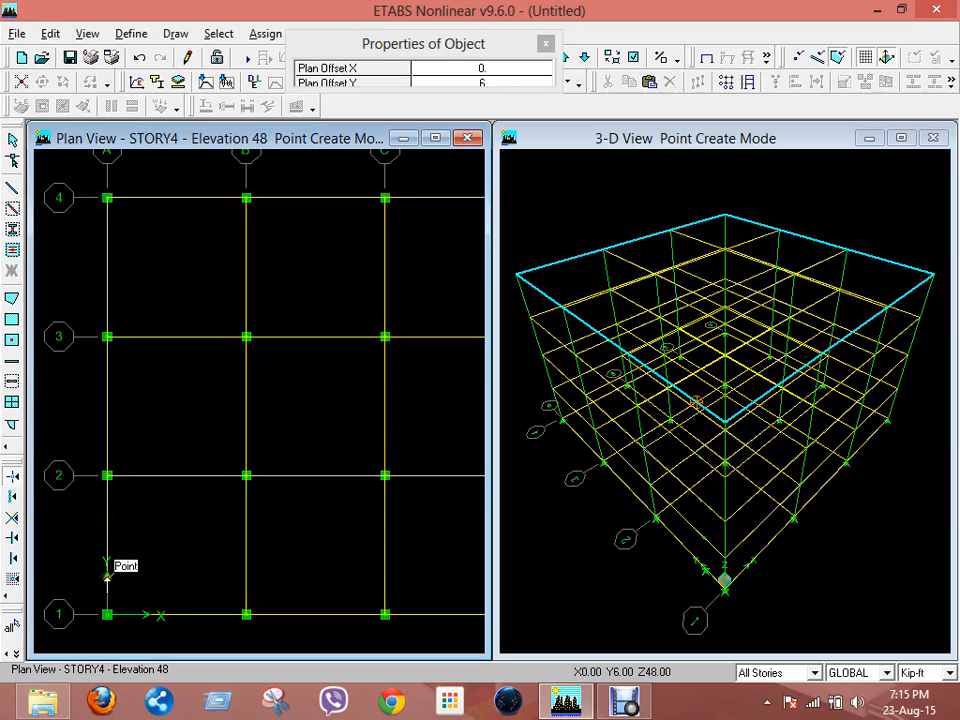
pyautogui.scroll(1, 107, 579)
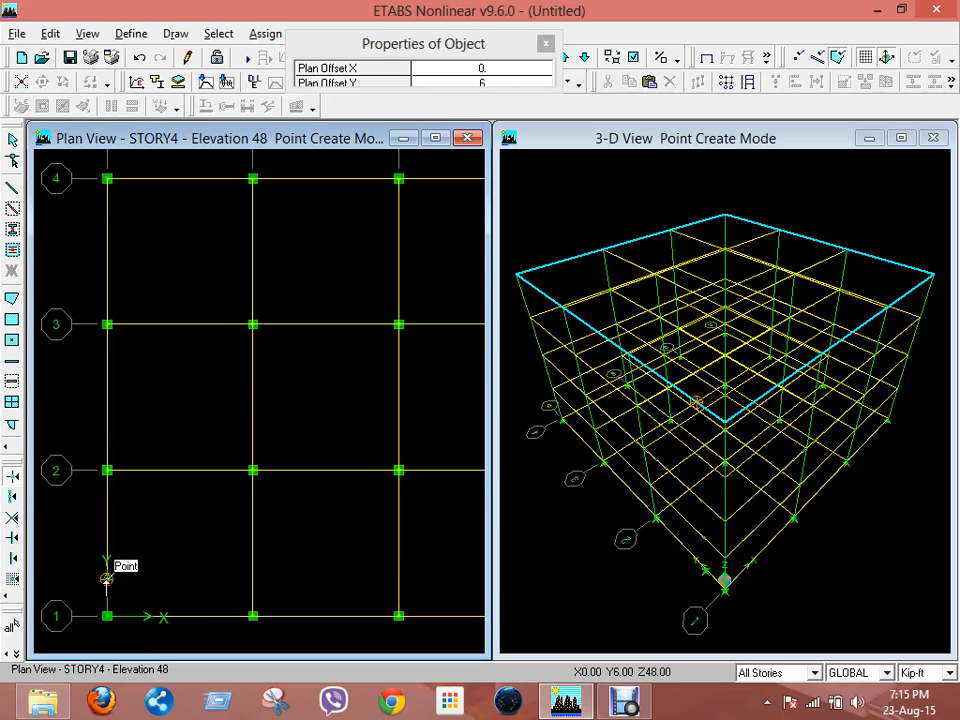
pyautogui.scroll(-3, 268, 386)
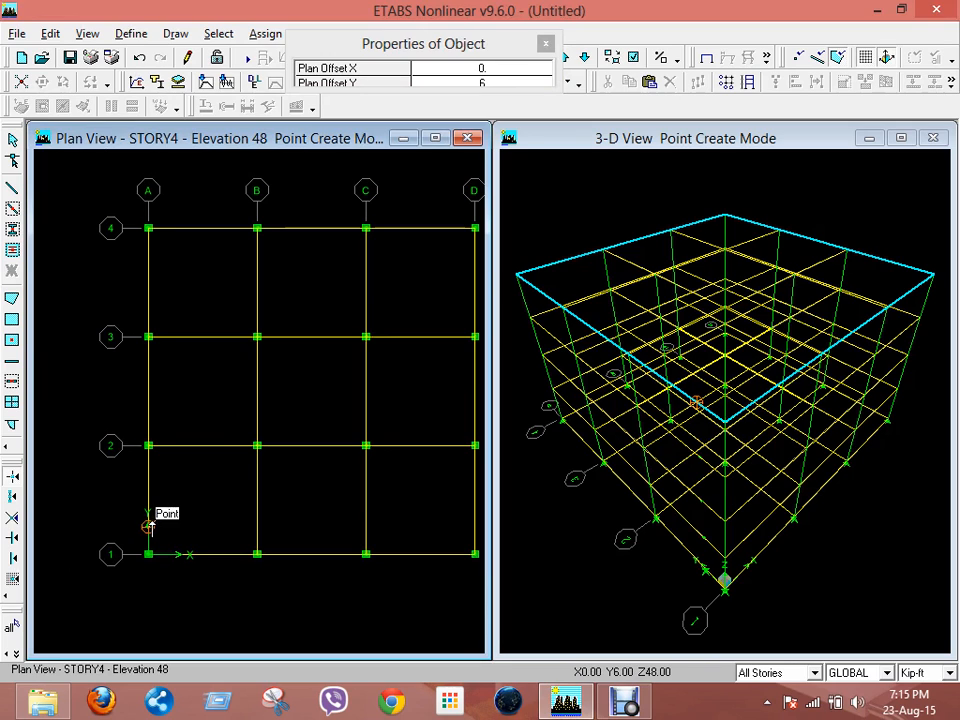
pyautogui.click(546, 43)
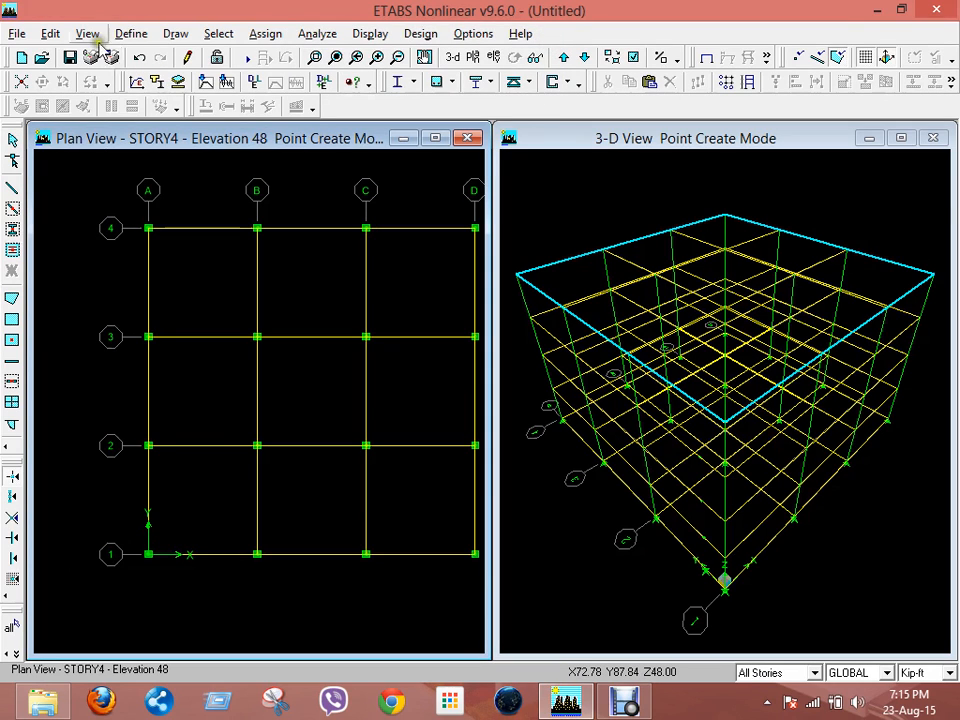
pyautogui.click(11, 188)
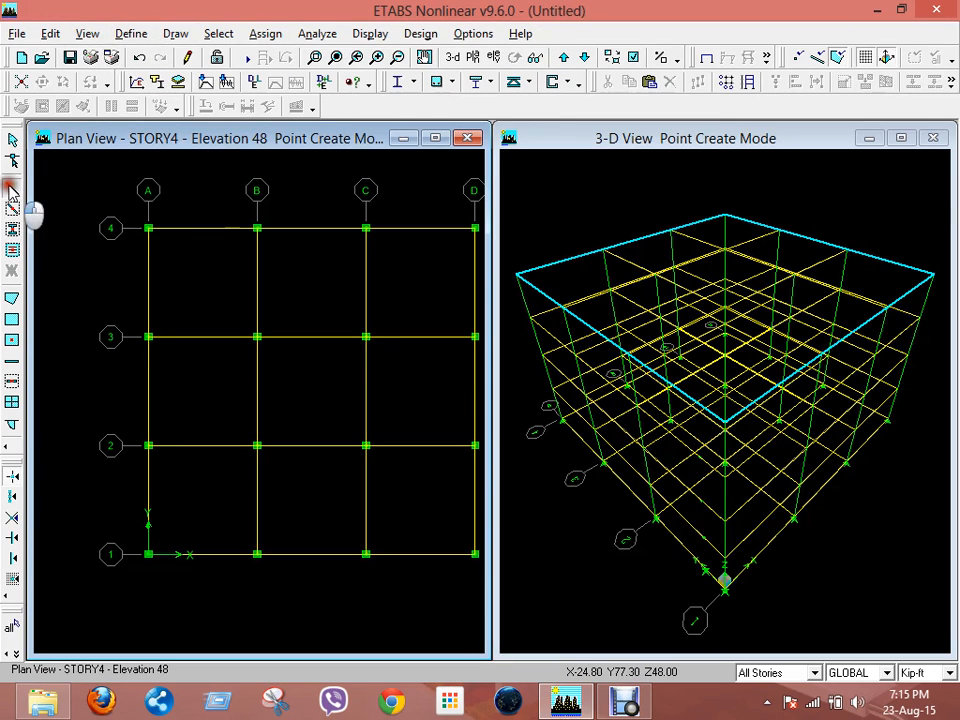
pyautogui.click(494, 85)
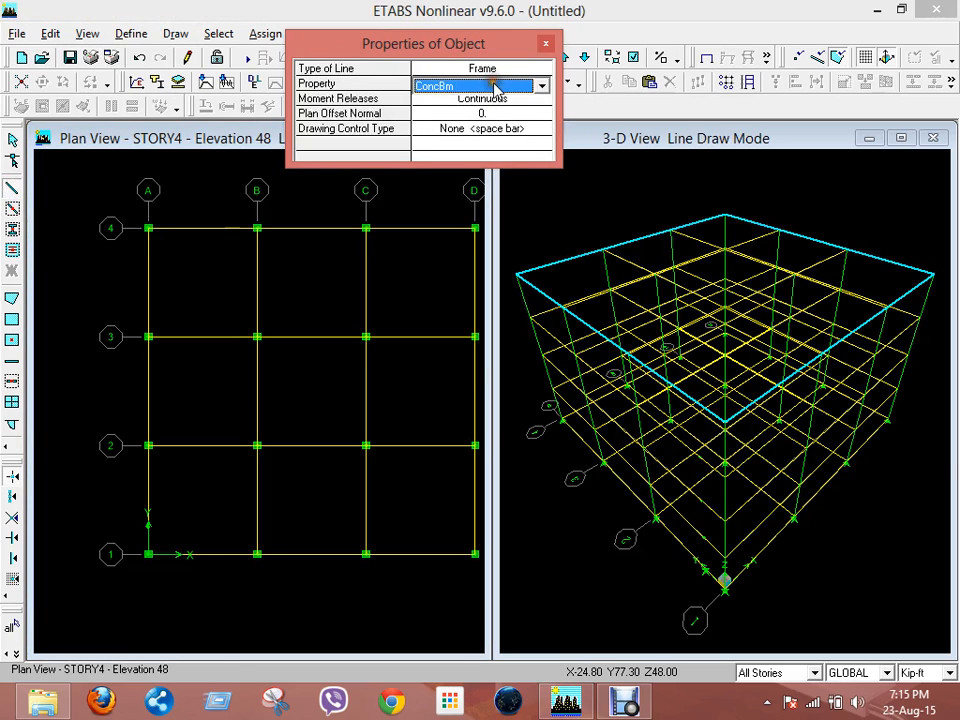
pyautogui.click(546, 45)
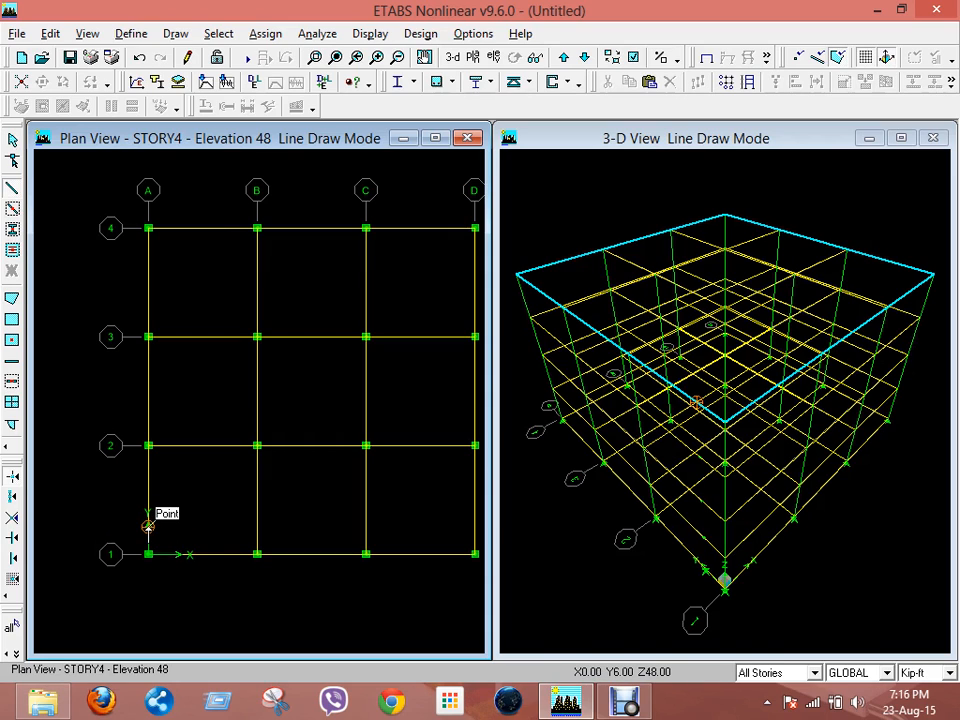
# Add a grid line parallel to X in the GLOBAL system at the offset point above grid intersection A-1
pyautogui.click(12, 139)
pyautogui.click(150, 519)
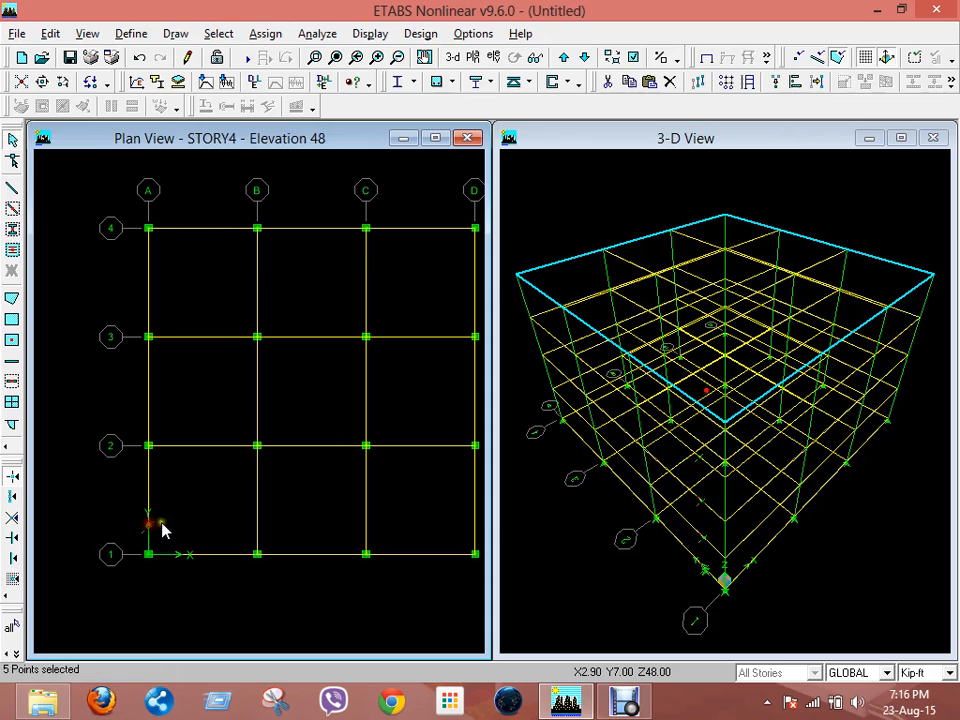
pyautogui.click(50, 34)
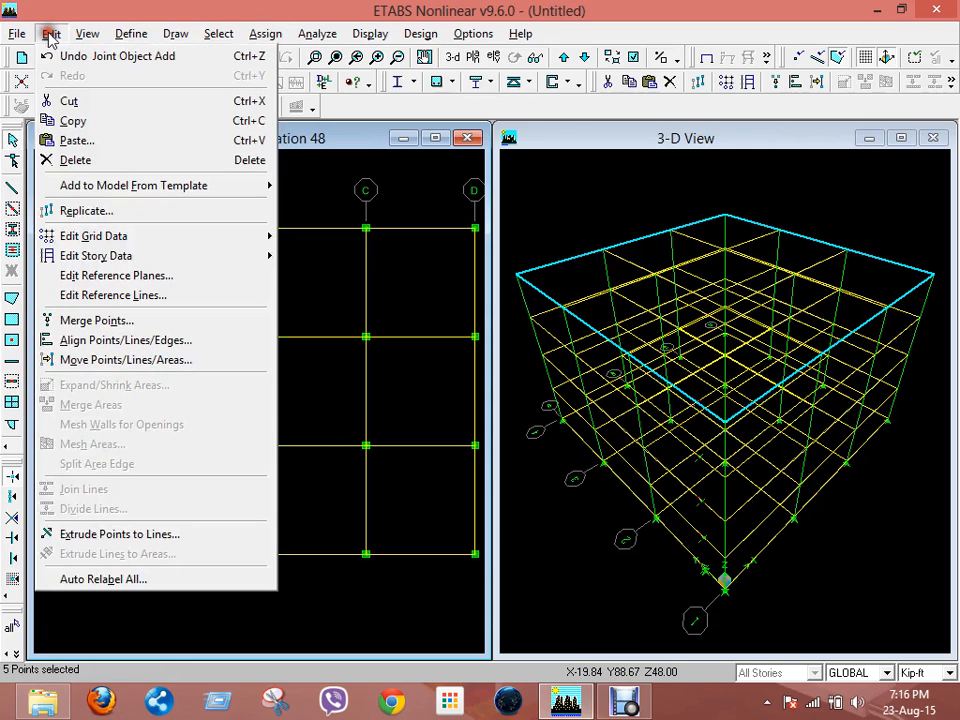
pyautogui.moveTo(87, 240)
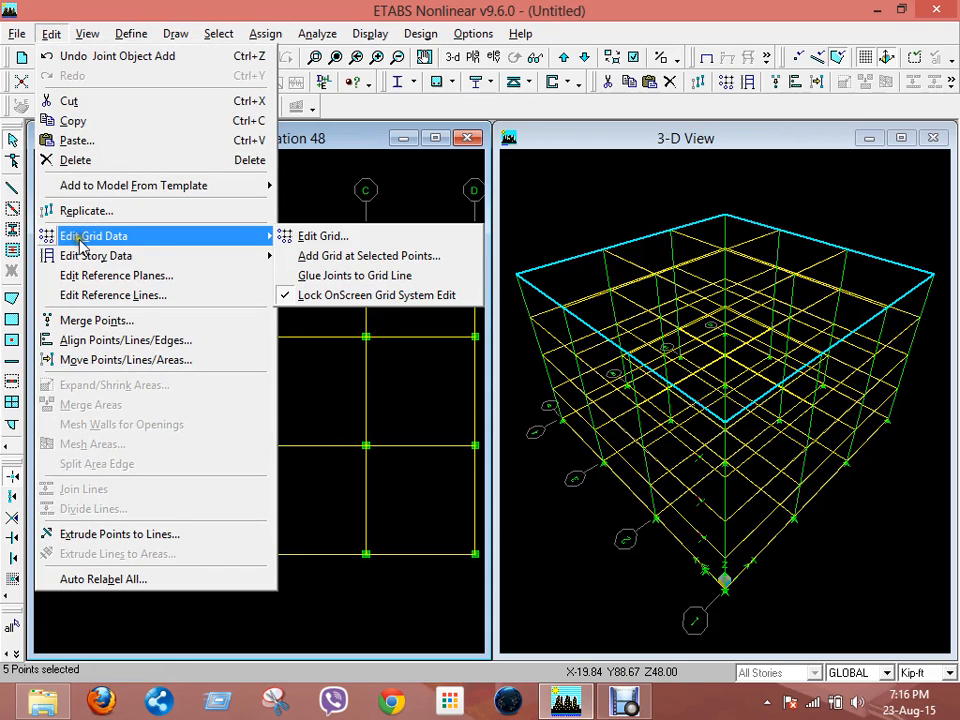
pyautogui.click(385, 257)
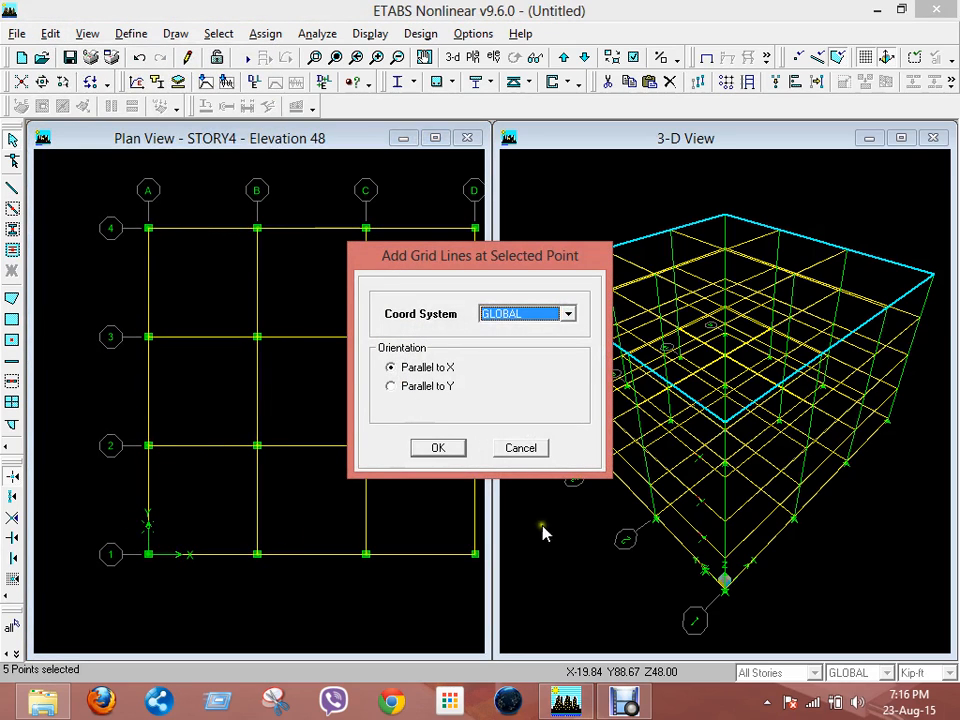
pyautogui.click(440, 450)
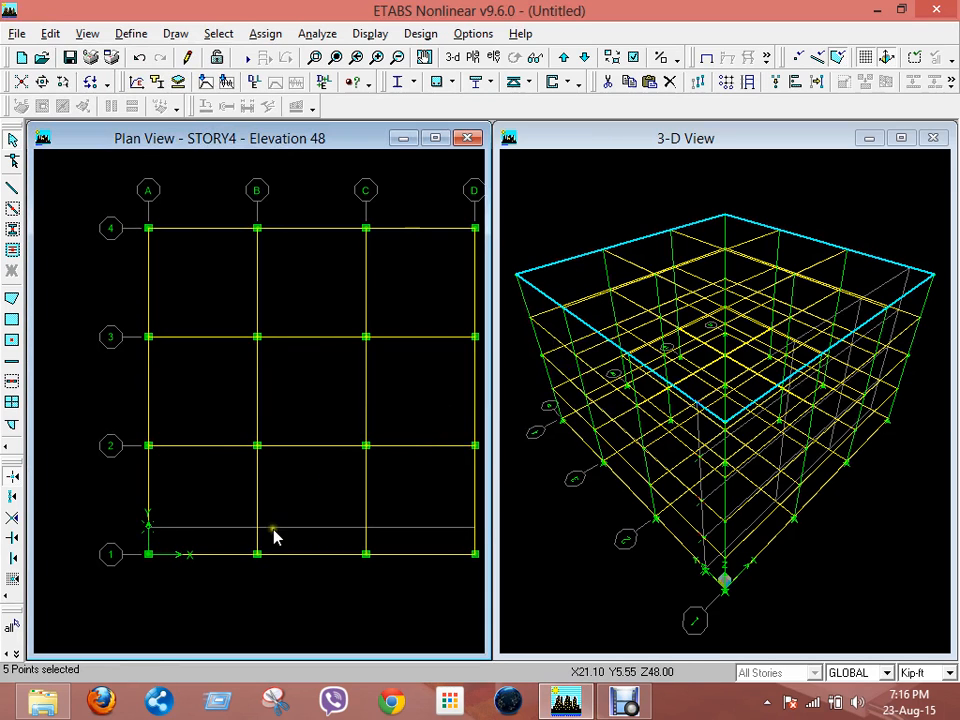
pyautogui.moveTo(283, 491); pyautogui.dragTo(210, 429, button='middle')
pyautogui.moveTo(159, 489); pyautogui.dragTo(208, 560, button='middle')
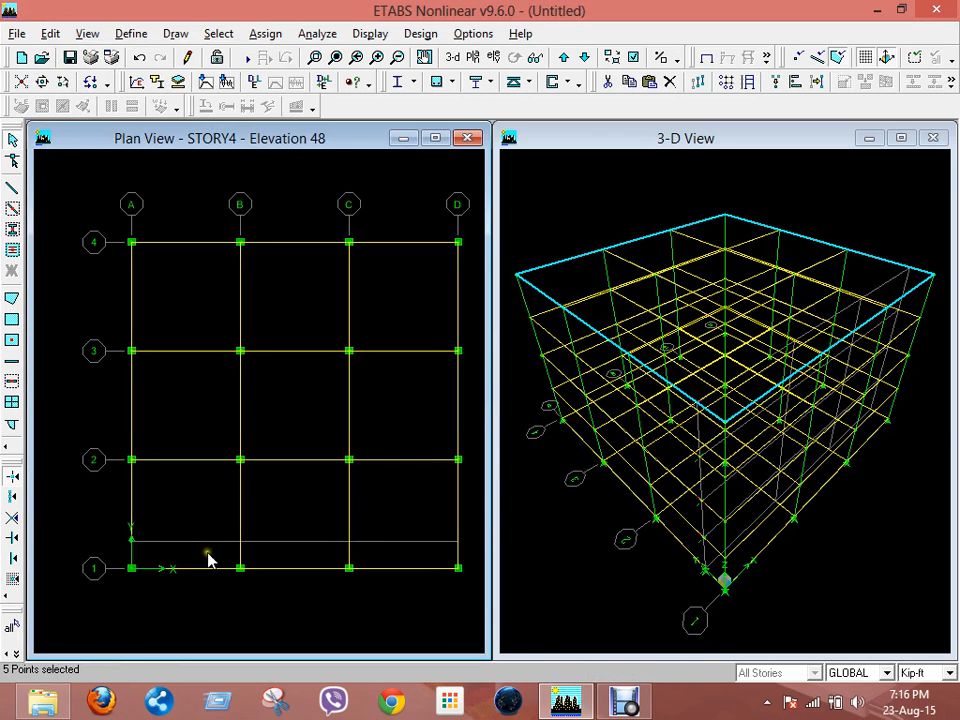
# In the GLOBAL grid data, name the Y grid line at ordinate 6 "Stair" and set its line type to Primary
pyautogui.scroll(-1, 208, 560)
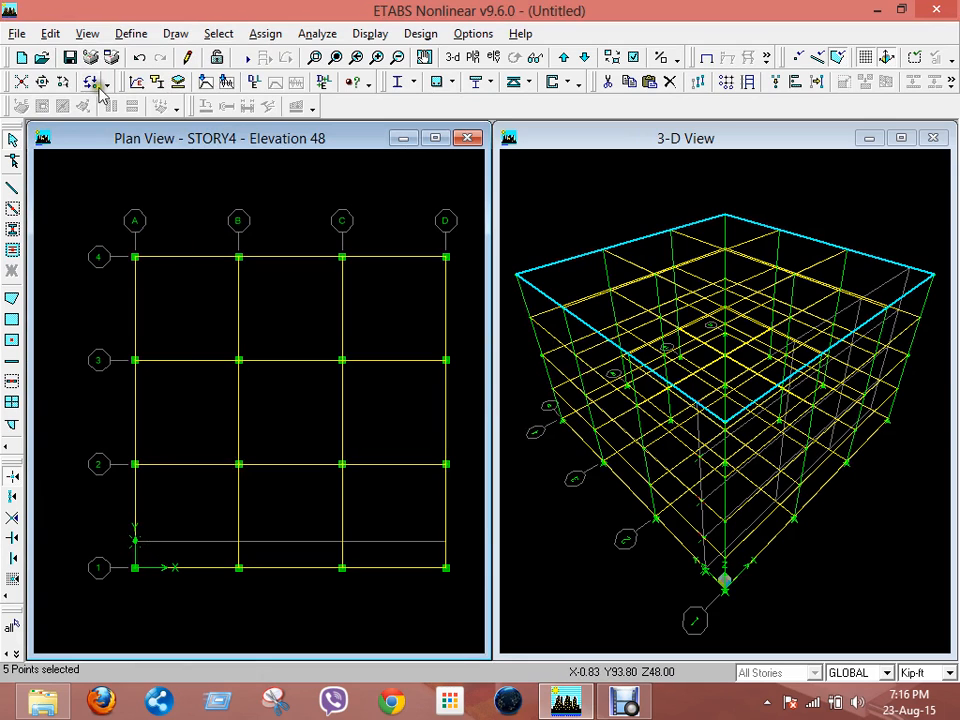
pyautogui.click(50, 34)
pyautogui.moveTo(120, 236)
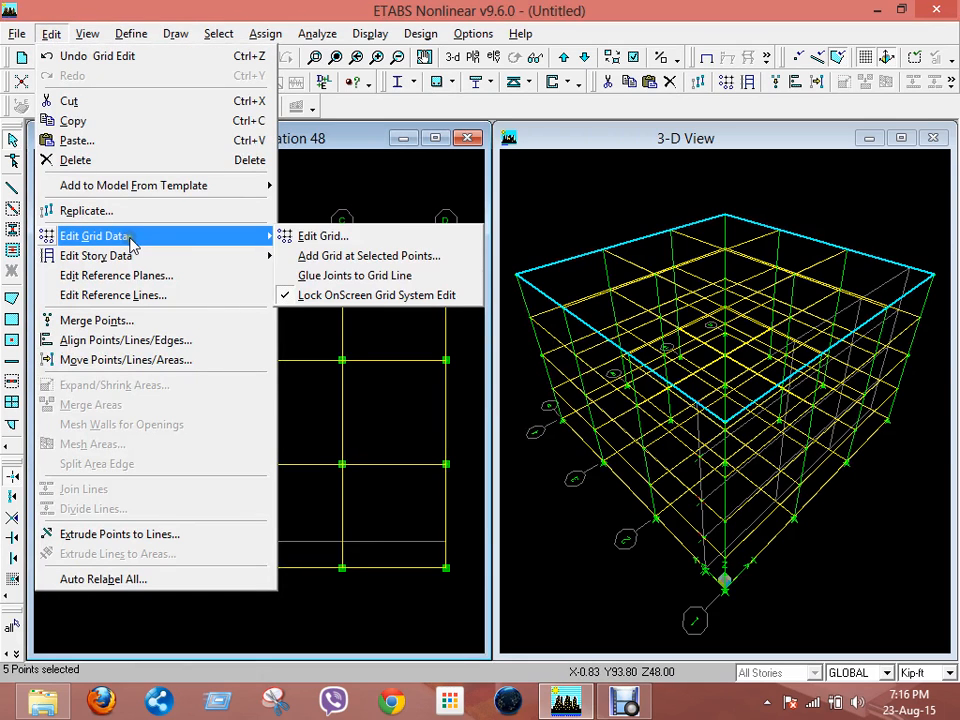
pyautogui.click(342, 242)
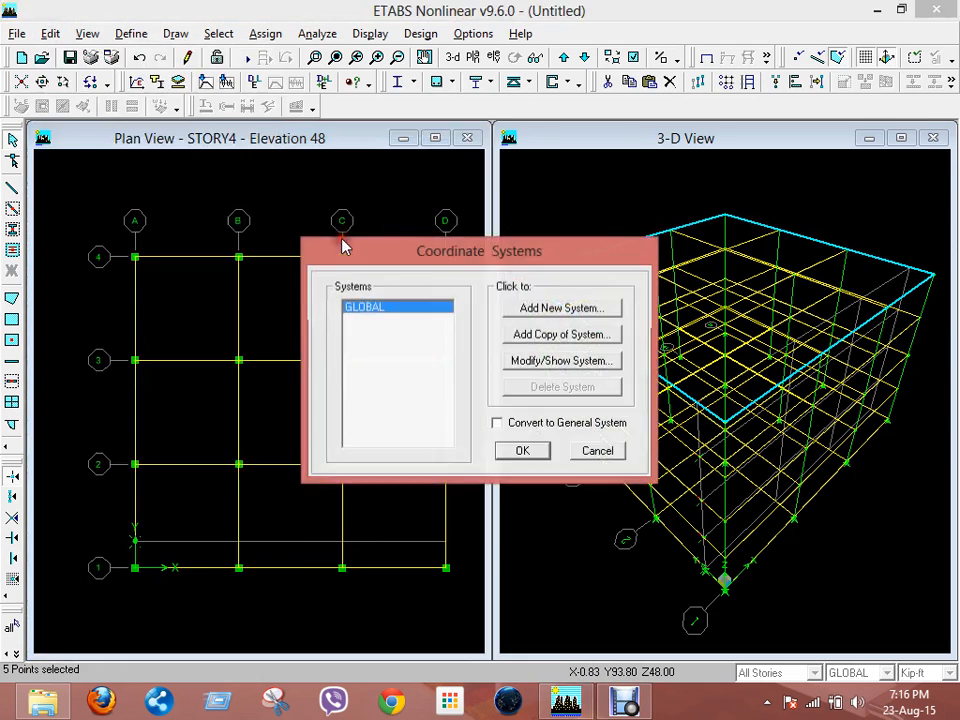
pyautogui.click(562, 366)
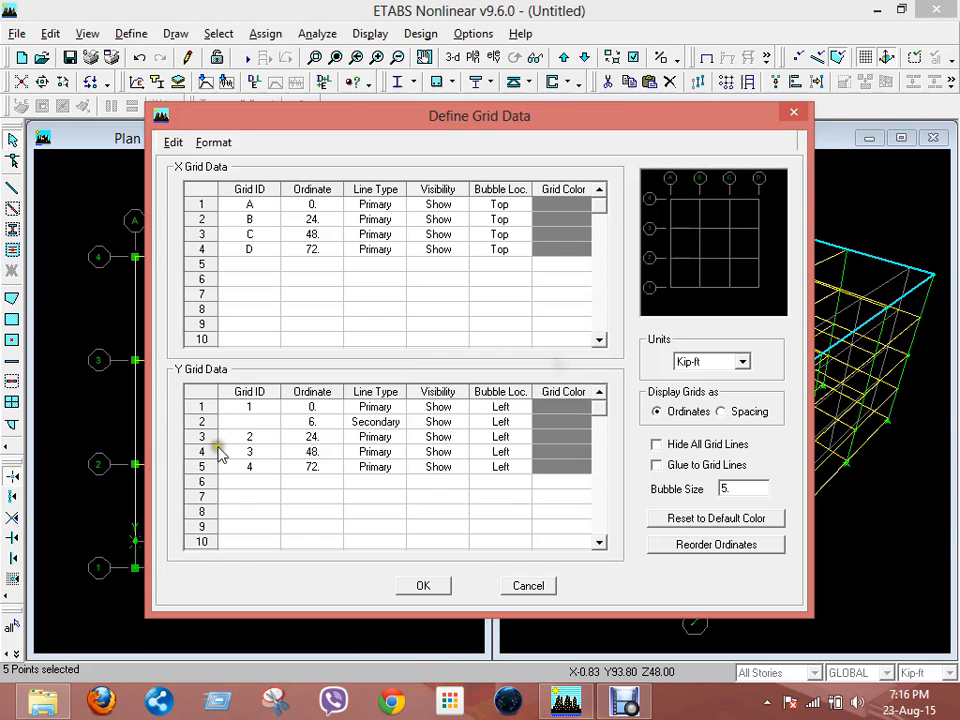
pyautogui.moveTo(393, 124); pyautogui.dragTo(489, 86)
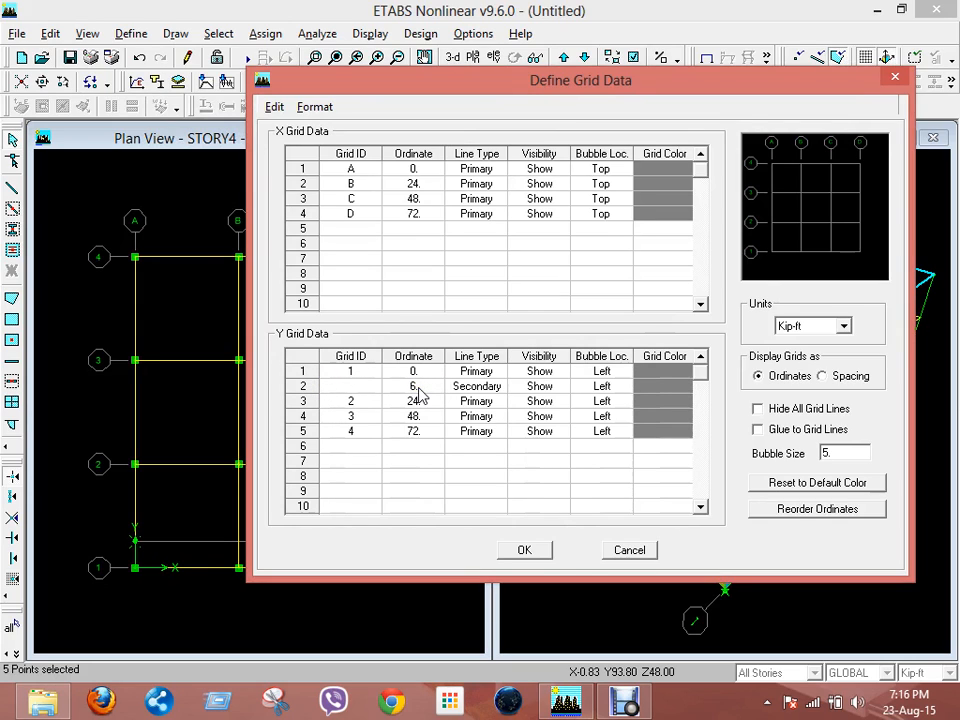
pyautogui.click(326, 384)
pyautogui.click(356, 388)
pyautogui.click(456, 386)
pyautogui.click(467, 388)
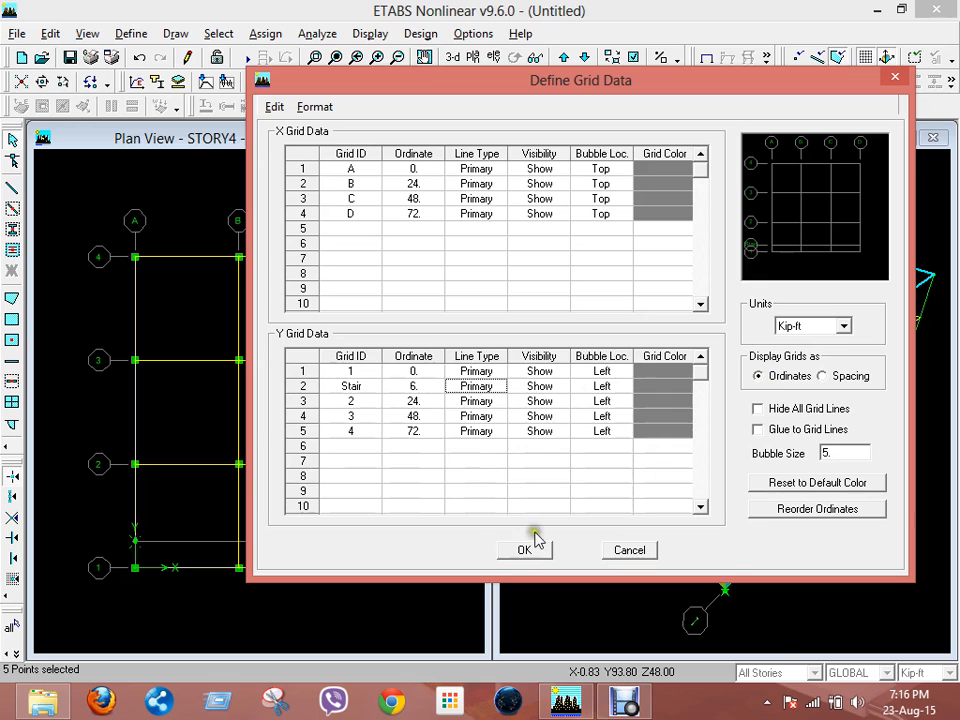
pyautogui.click(512, 553)
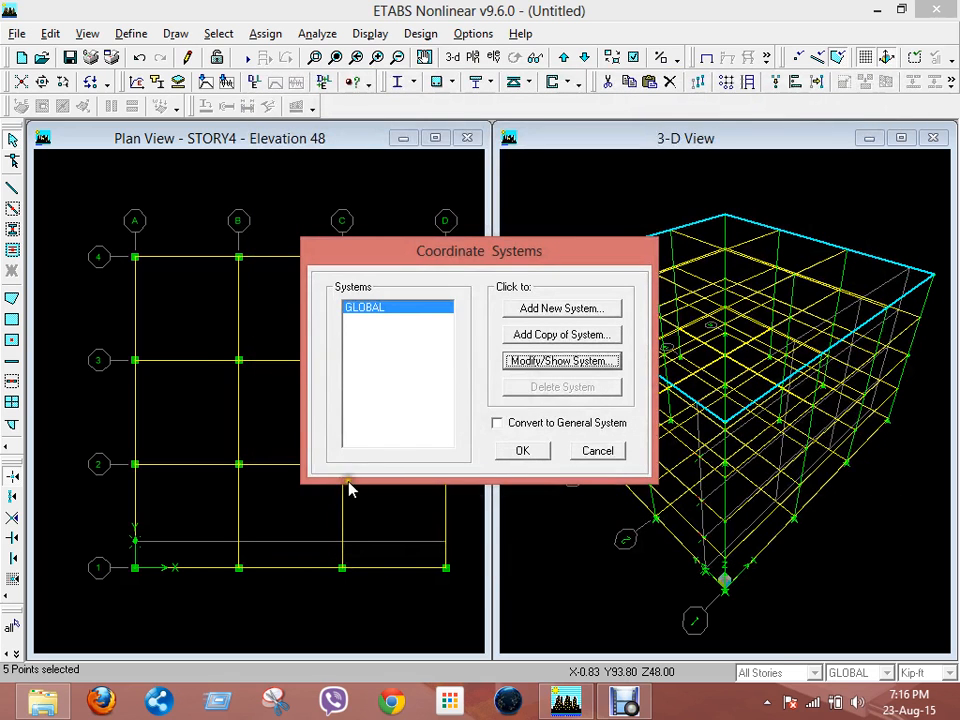
pyautogui.click(520, 452)
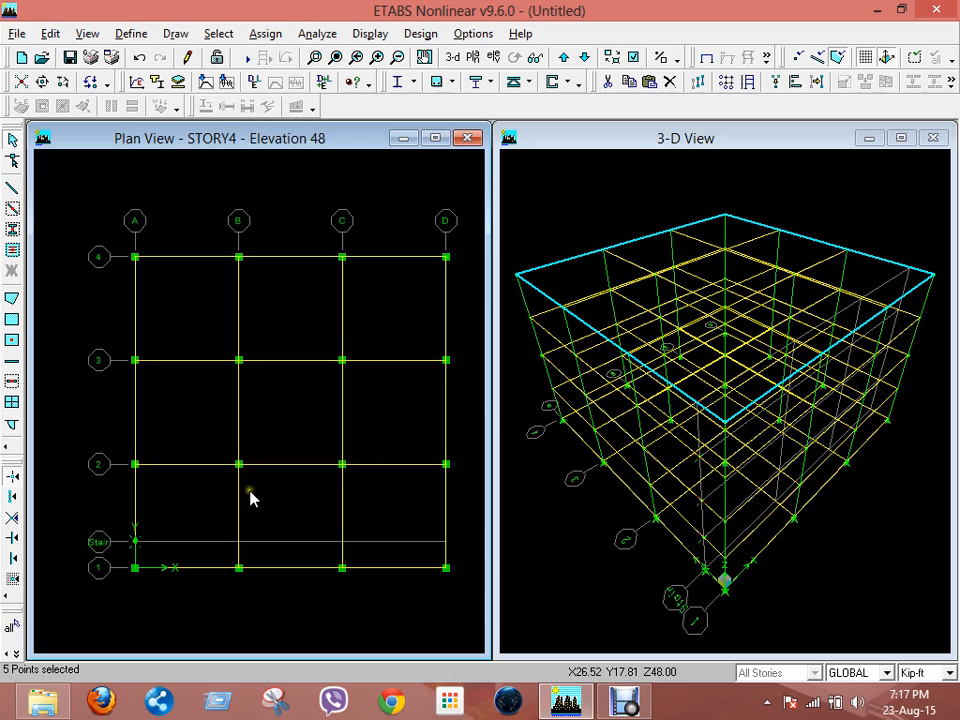
# Display the elevation view along the Stair grid line in place of the STORY4 plan
pyautogui.click(87, 33)
pyautogui.click(102, 95)
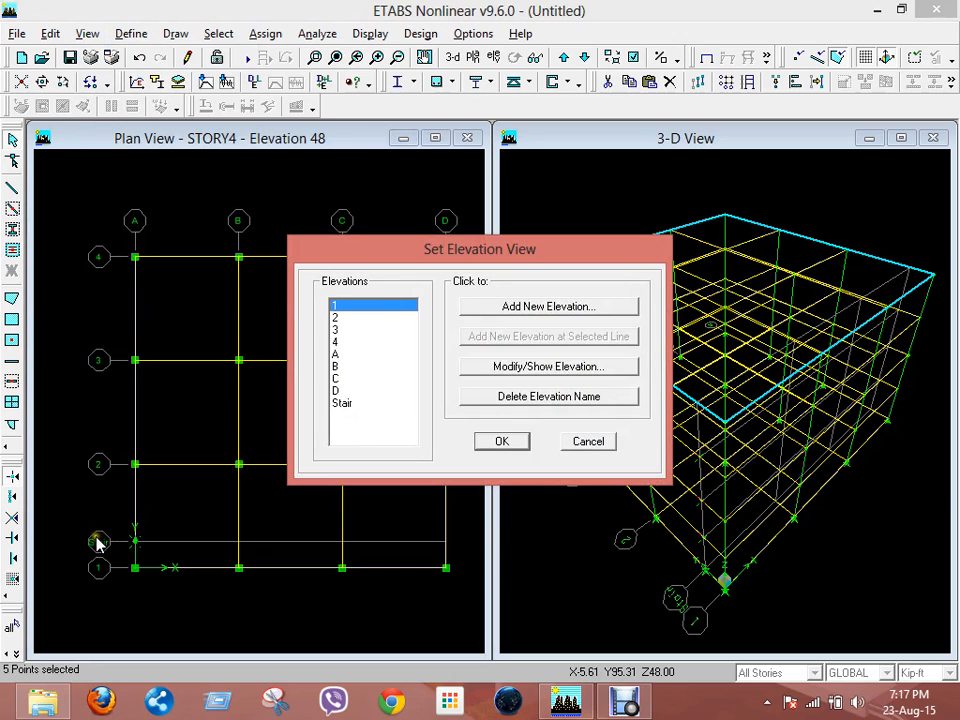
pyautogui.click(341, 403)
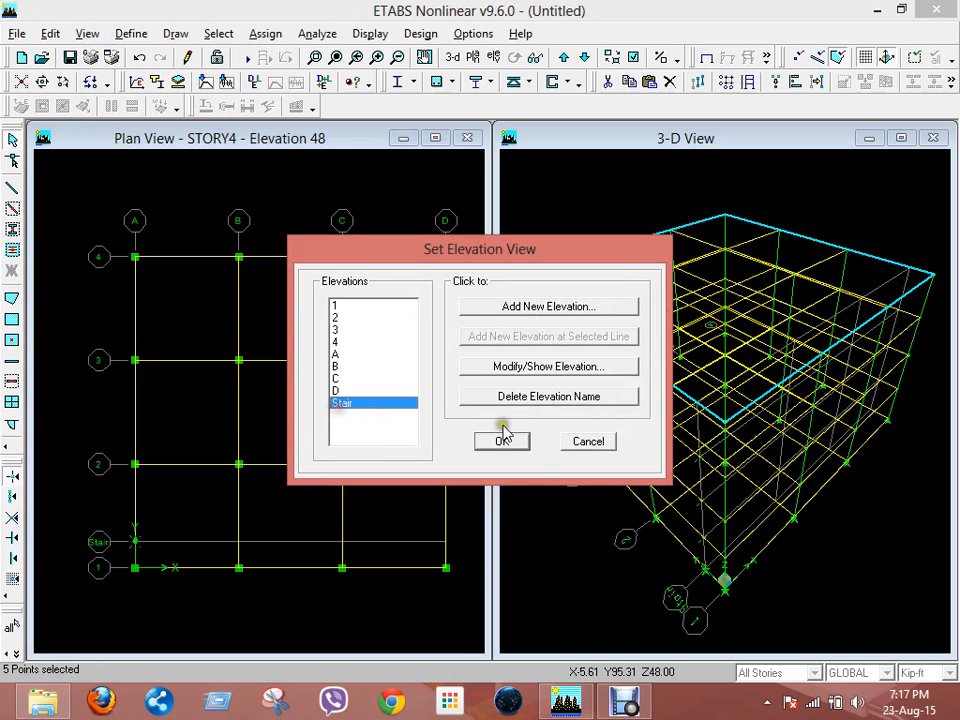
pyautogui.click(502, 441)
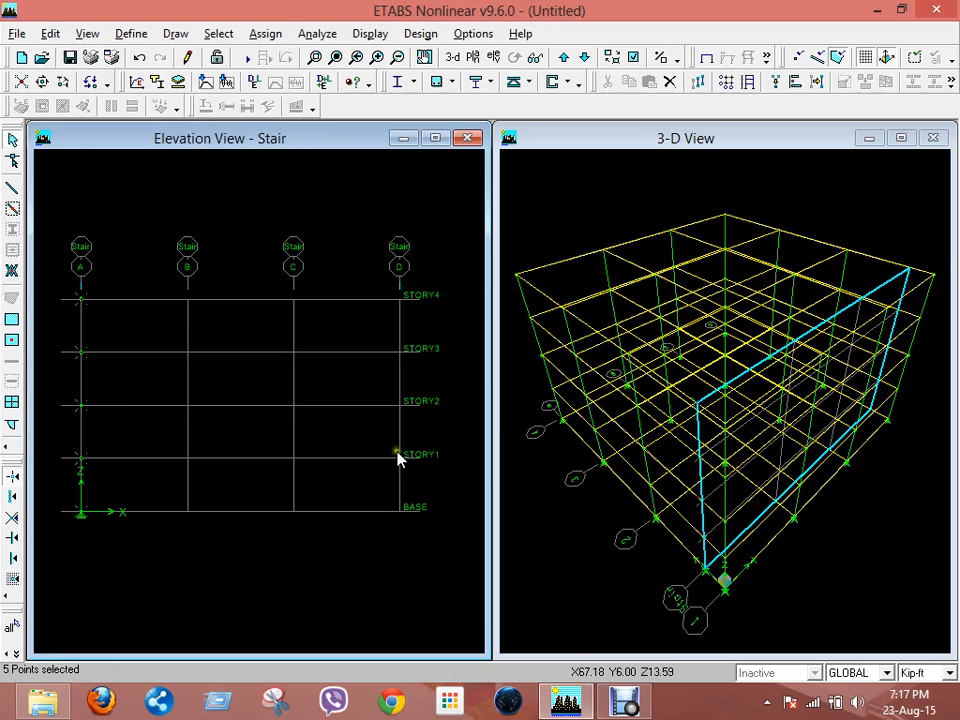
pyautogui.click(88, 33)
pyautogui.click(141, 96)
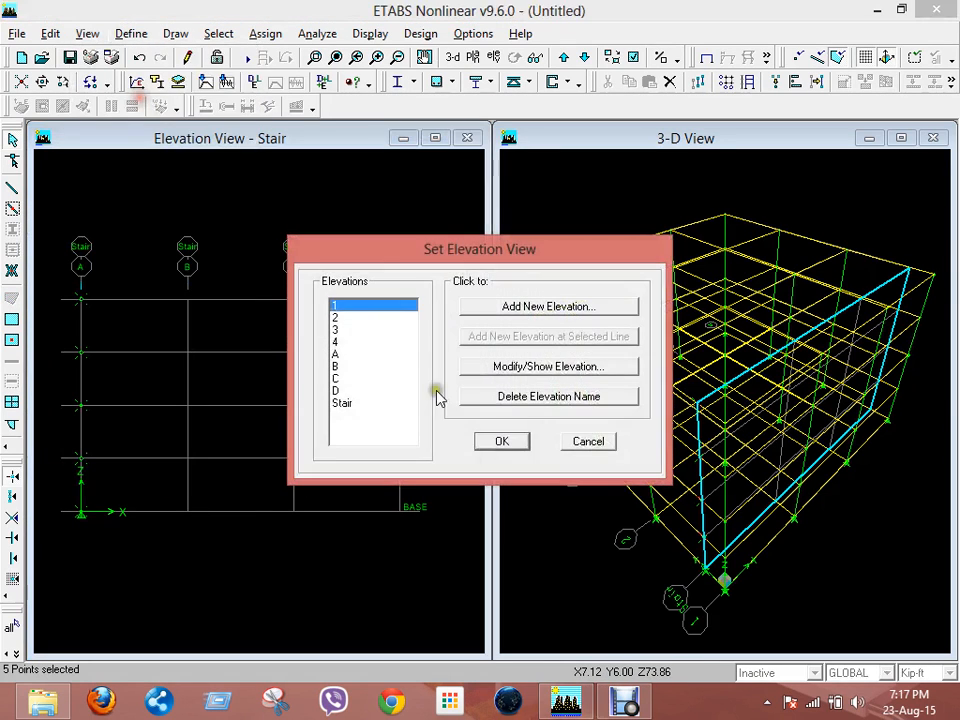
pyautogui.click(601, 445)
# Display the BASE level plan view to examine where the Stair grid line meets grid A
pyautogui.click(87, 33)
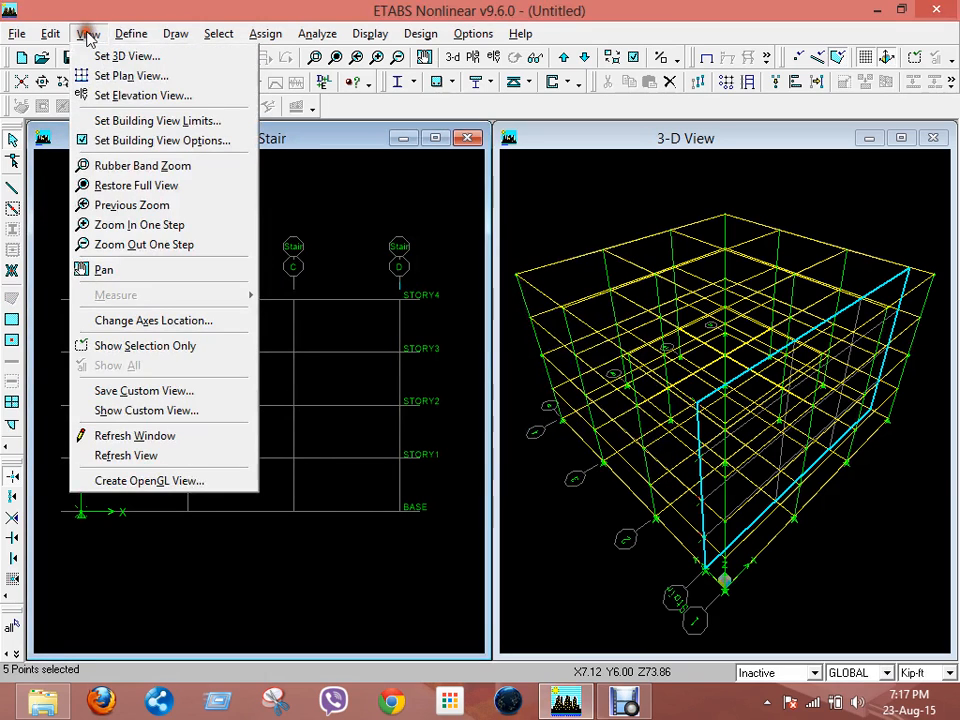
pyautogui.click(124, 73)
pyautogui.click(378, 364)
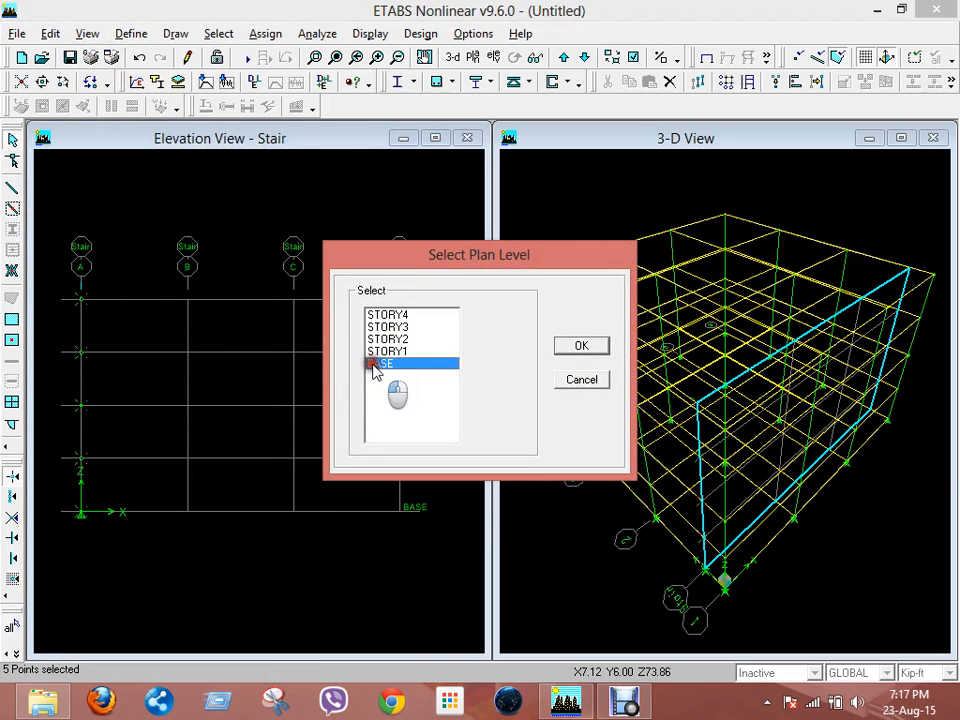
pyautogui.click(580, 346)
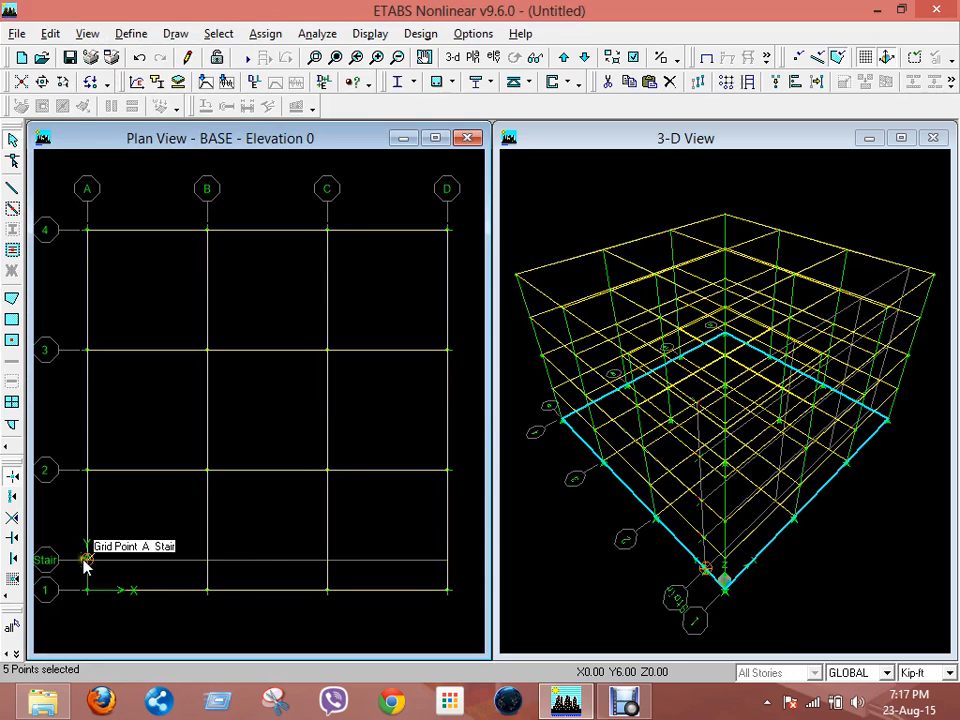
# Switch the plan view back to the Stair elevation
pyautogui.click(88, 33)
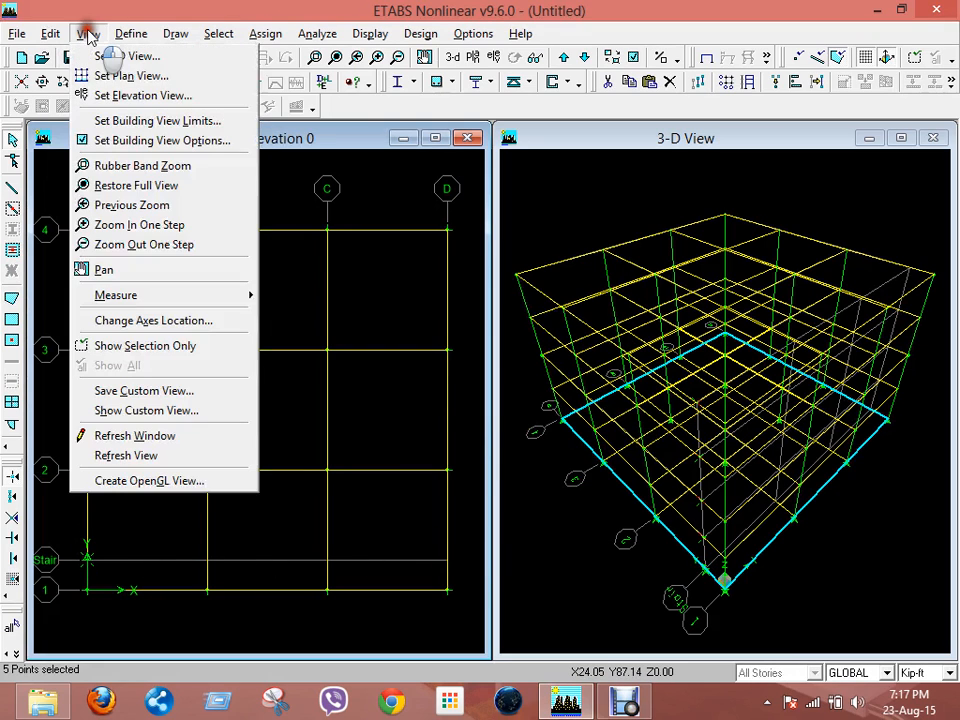
pyautogui.click(122, 94)
pyautogui.click(340, 404)
pyautogui.click(503, 443)
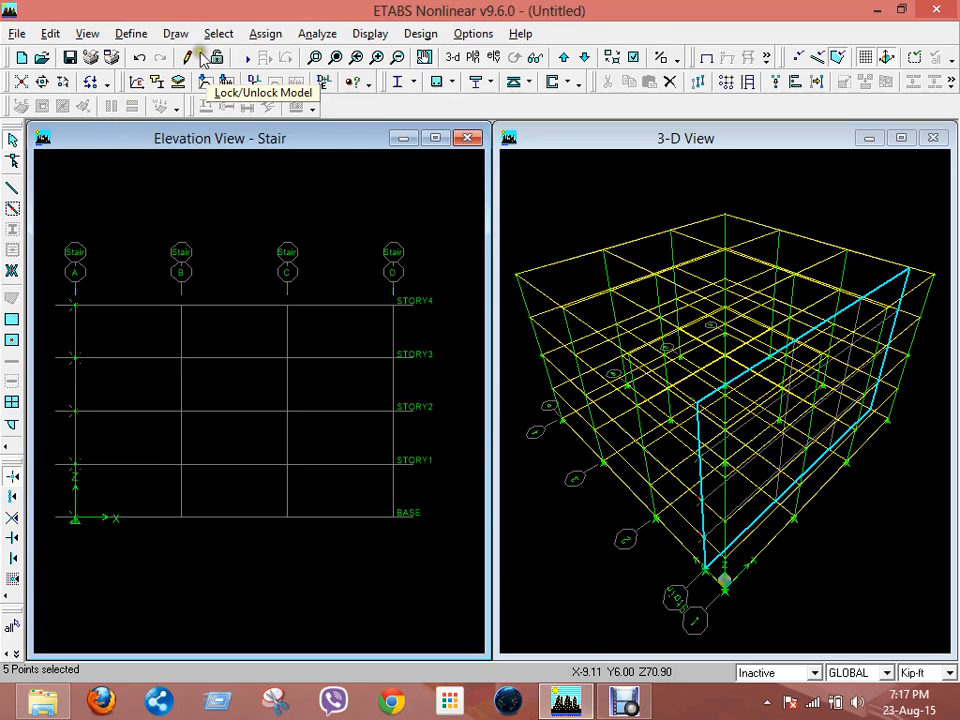
# Deselect the five points along grid A from STORY4 down to BASE in the Stair elevation
pyautogui.click(72, 309)
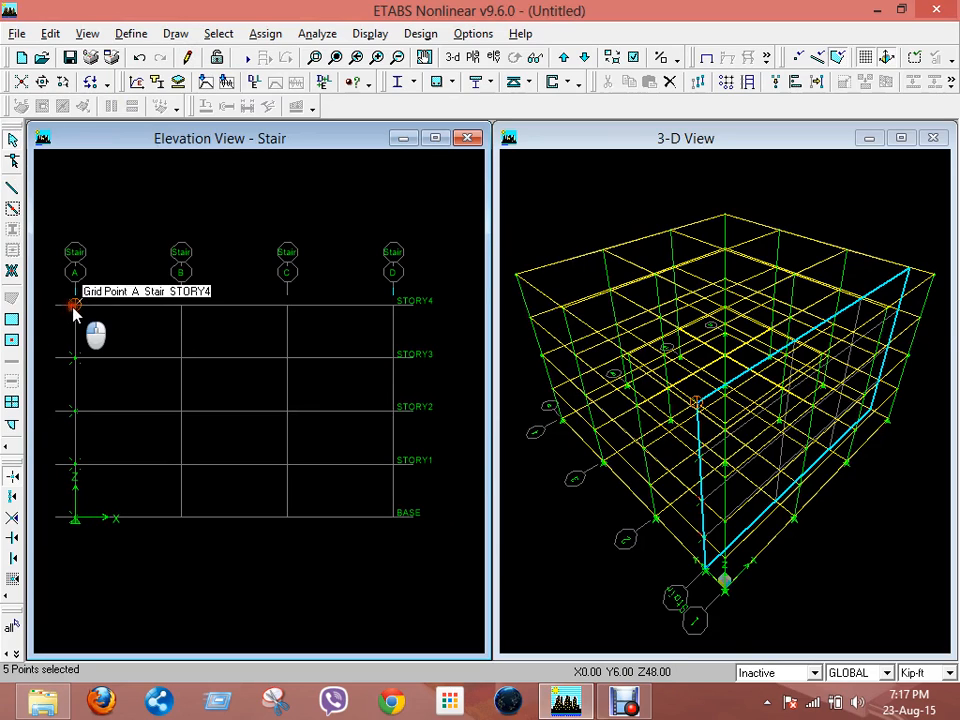
pyautogui.click(72, 362)
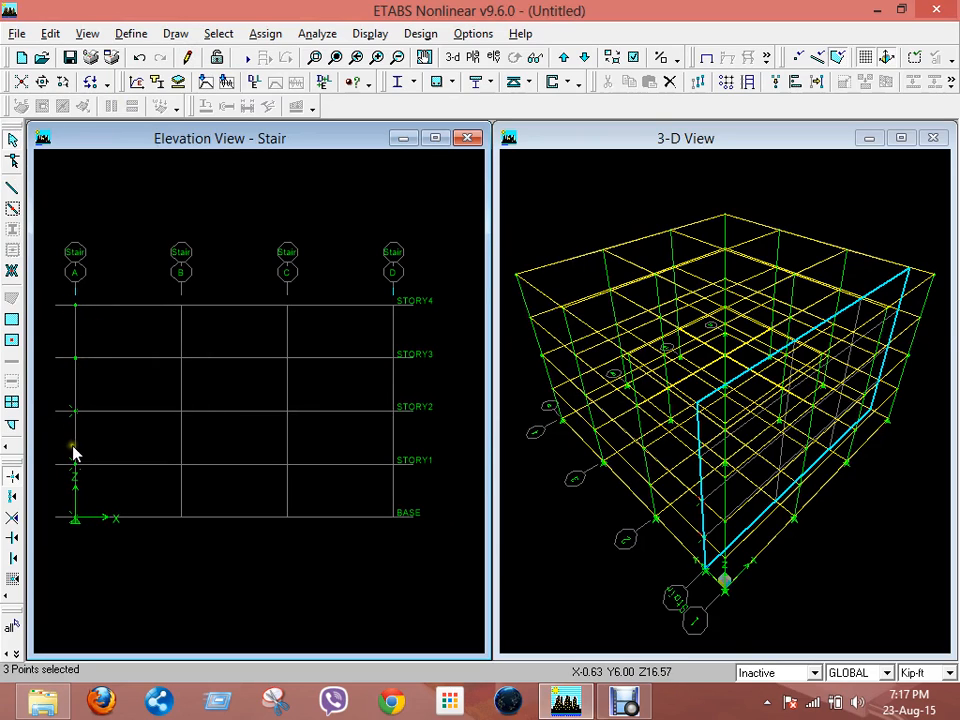
pyautogui.click(73, 411)
pyautogui.click(74, 465)
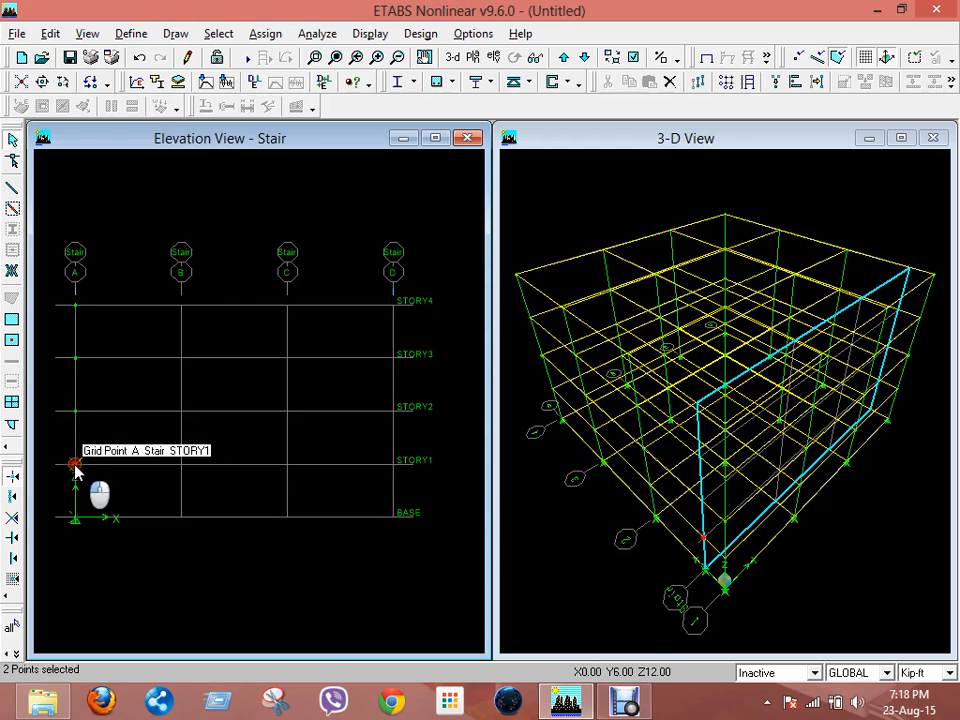
pyautogui.click(76, 518)
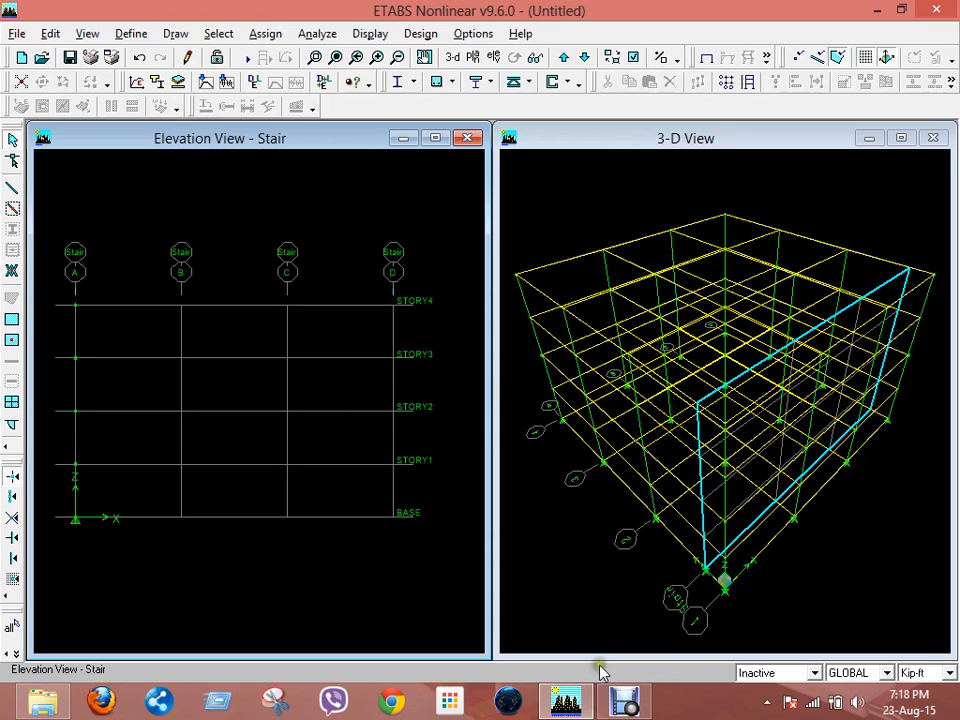
pyautogui.moveTo(617, 692)
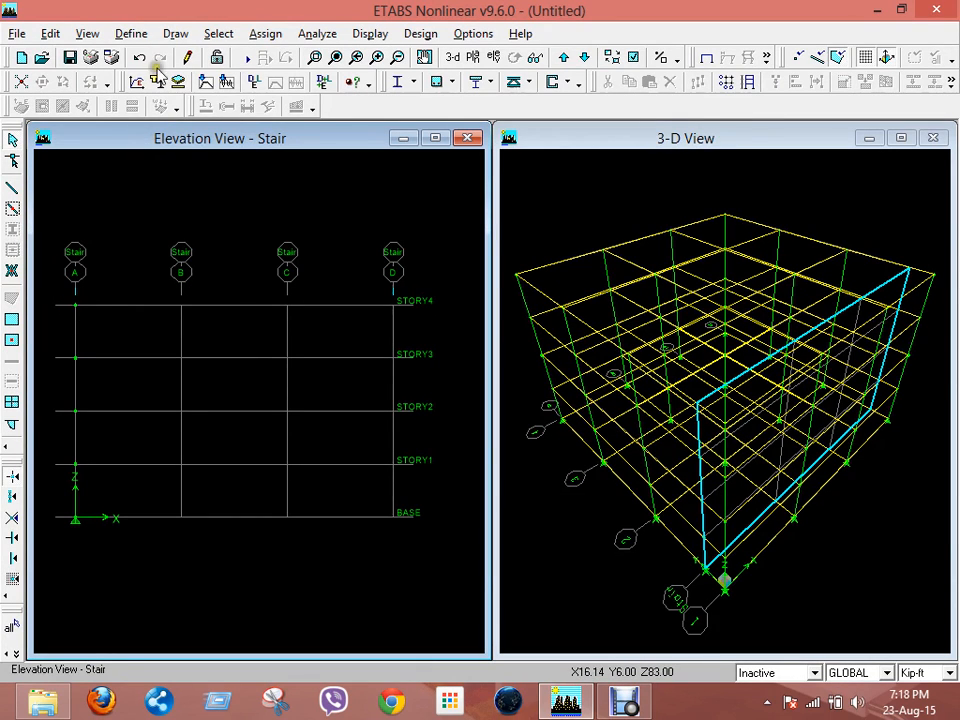
# Draw point objects with a 6 ft X offset from grid A at STORY4 and STORY3 in the Stair elevation
pyautogui.click(178, 36)
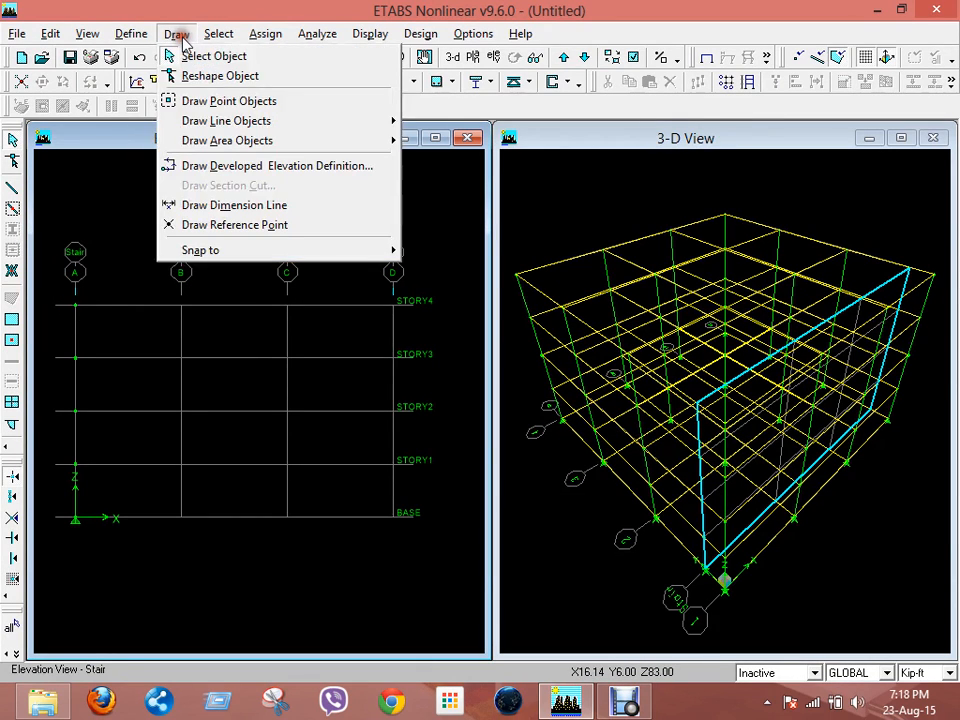
pyautogui.click(208, 99)
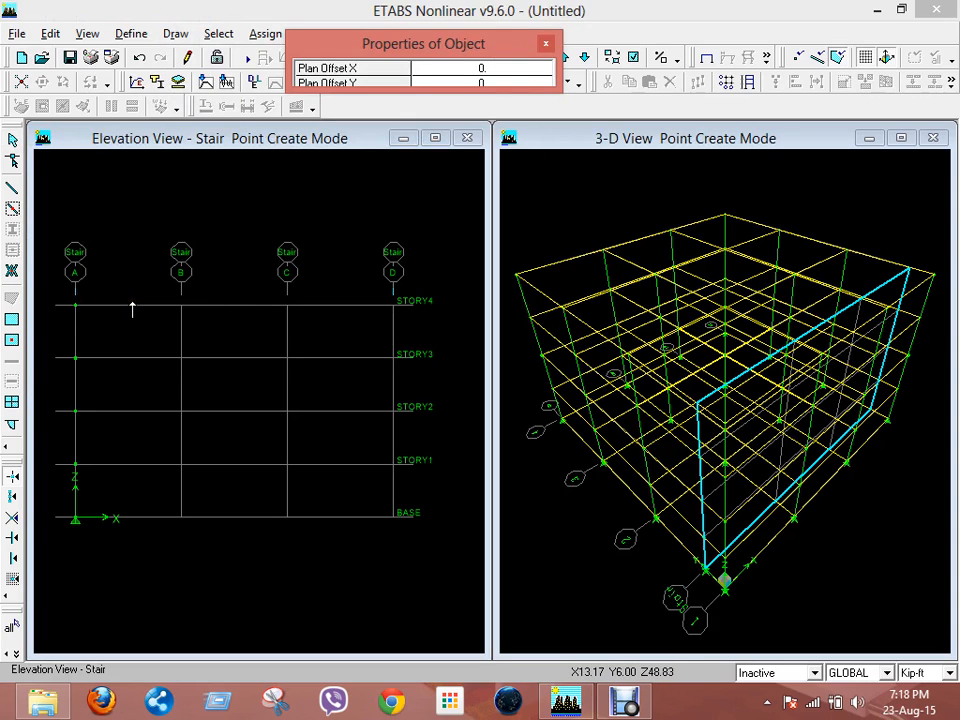
pyautogui.click(492, 68)
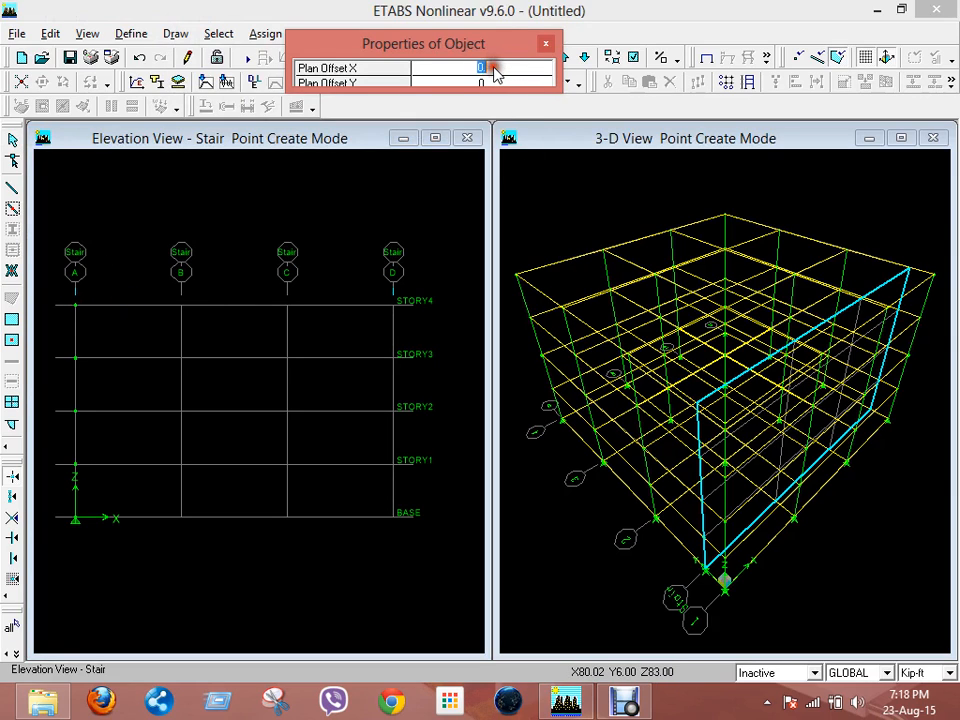
pyautogui.click(75, 304)
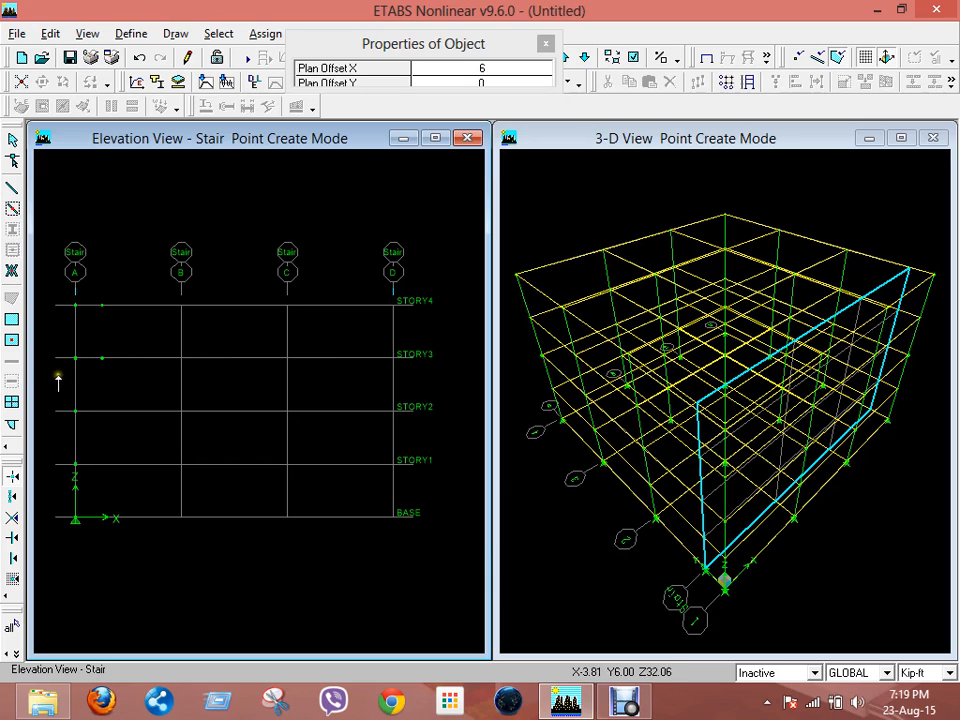
# Draw a point object offset 12 ft in X and 6 ft in Y from the STORY3 point beside grid A
pyautogui.click(490, 68)
pyautogui.write('12')
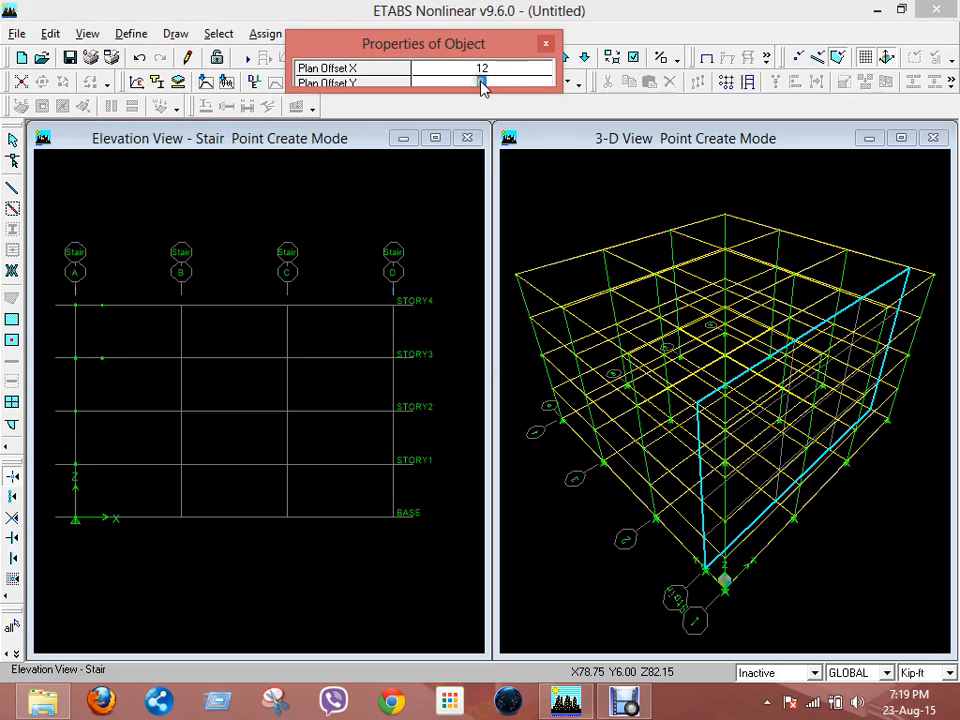
pyautogui.click(104, 357)
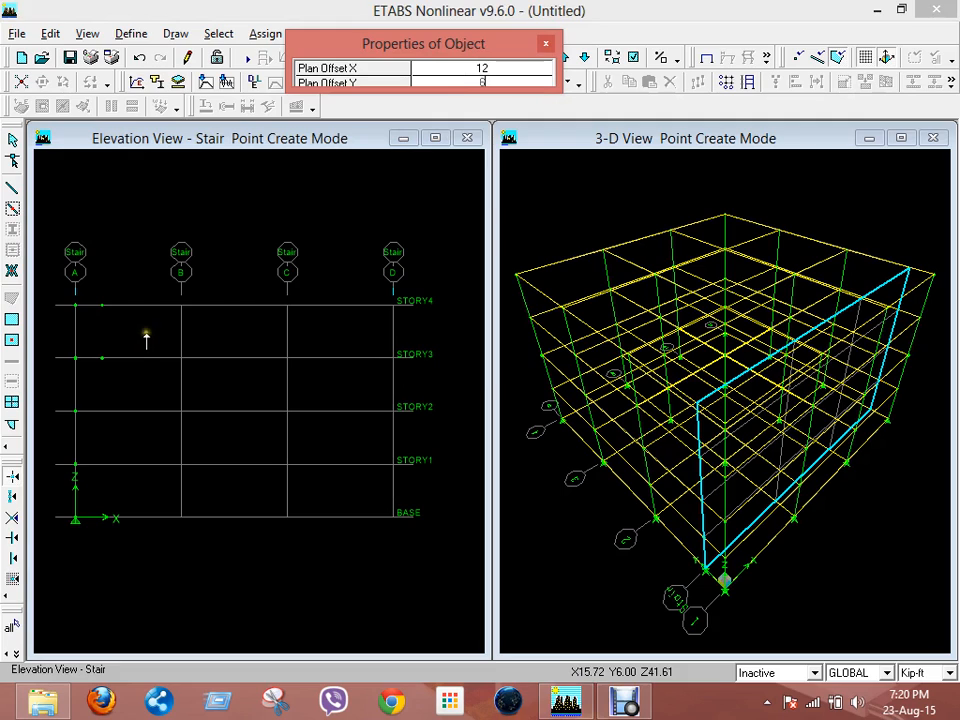
pyautogui.click(101, 358)
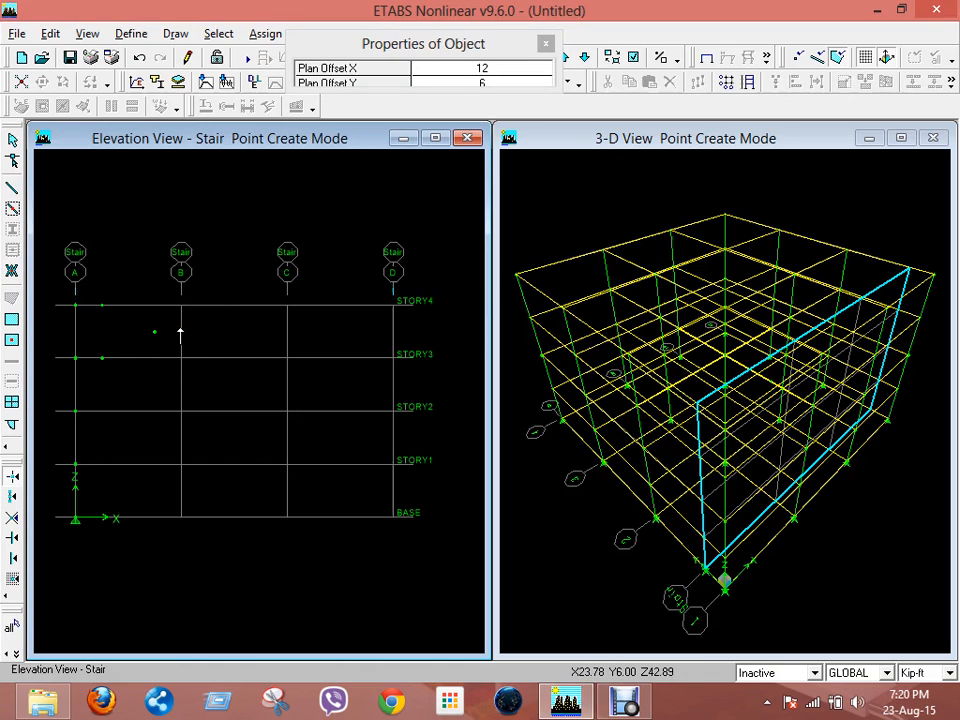
# Draw a point object on grid B, offset 6 ft in X and 0 in Y from the mid-height point between STORY3 and STORY4
pyautogui.click(478, 70)
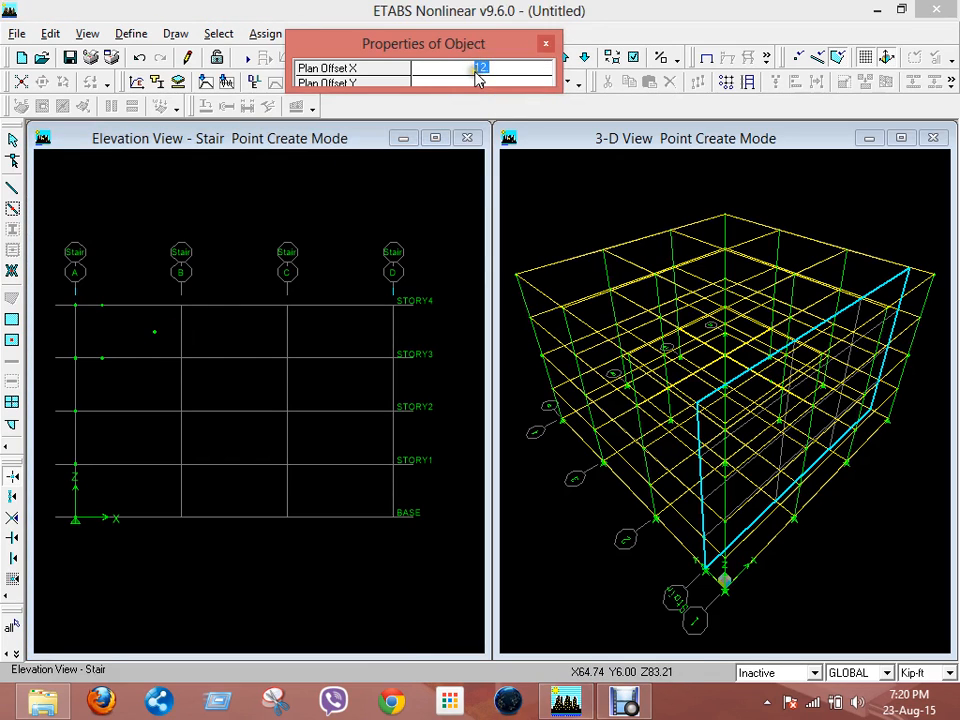
pyautogui.write('6')
pyautogui.click(478, 86)
pyautogui.write('0')
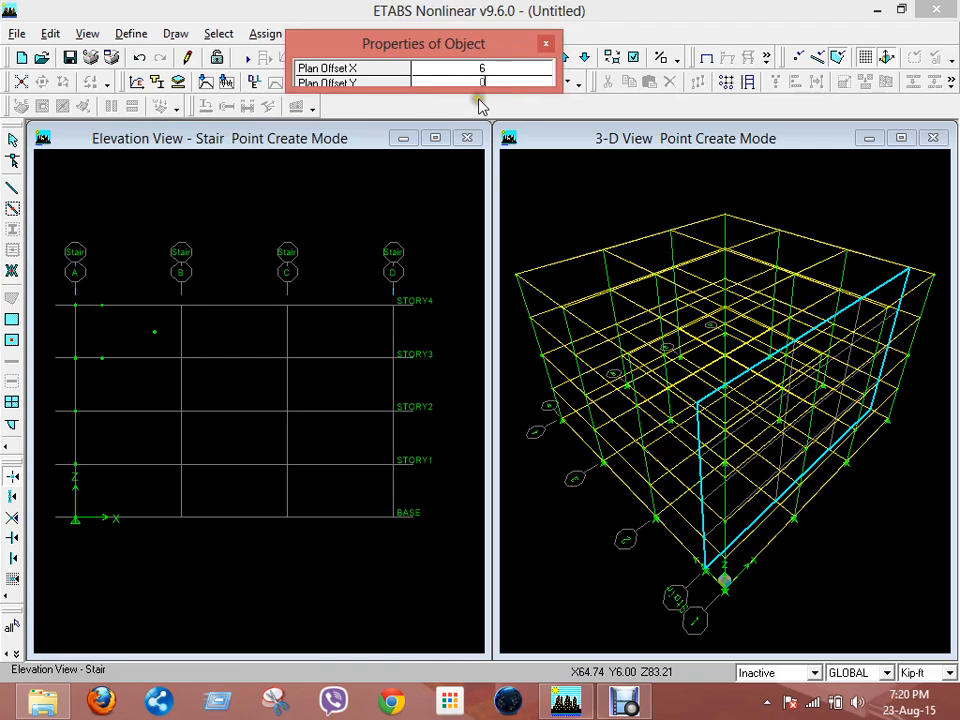
pyautogui.moveTo(462, 54); pyautogui.dragTo(558, 58)
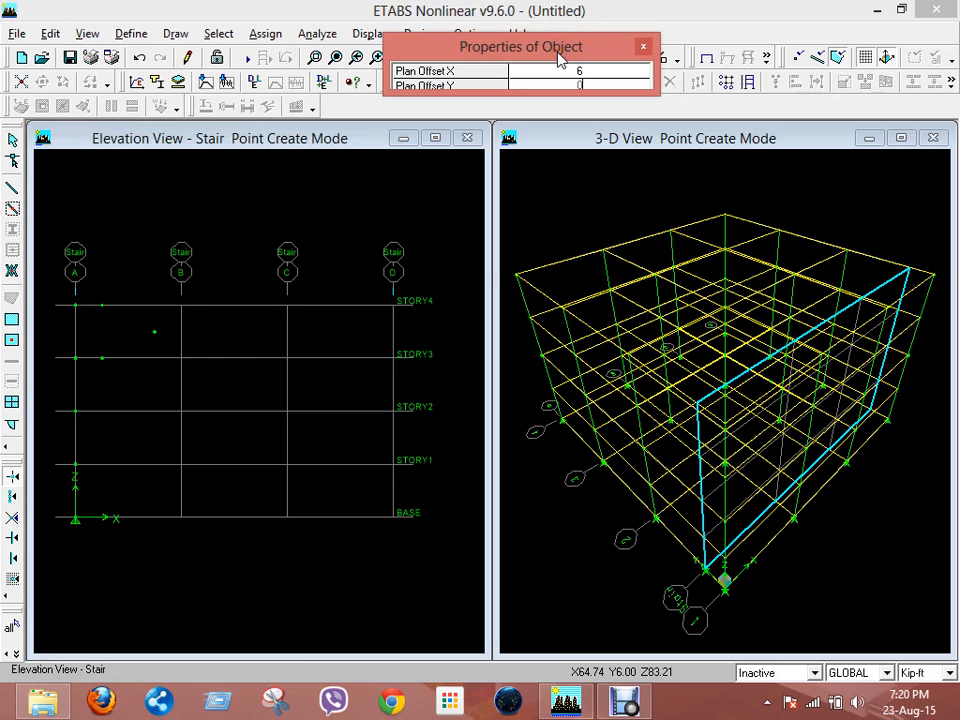
pyautogui.click(181, 331)
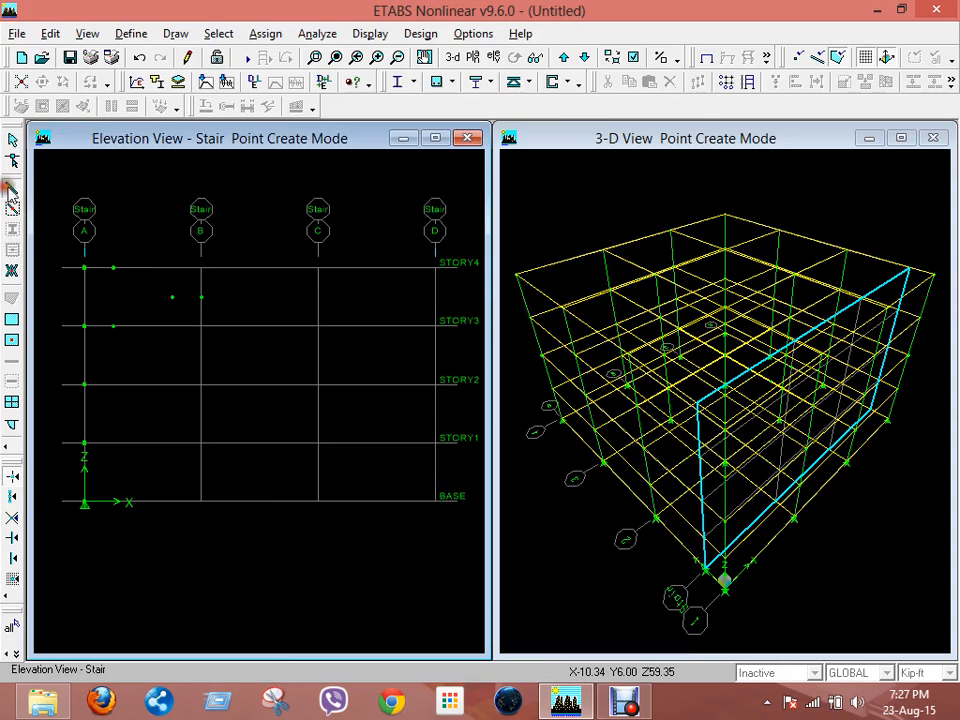
# Draw frame lines with property NONE from grid A at STORY4 through the 6 ft offset point and mid-height point to grid B
pyautogui.click(12, 190)
pyautogui.click(470, 52)
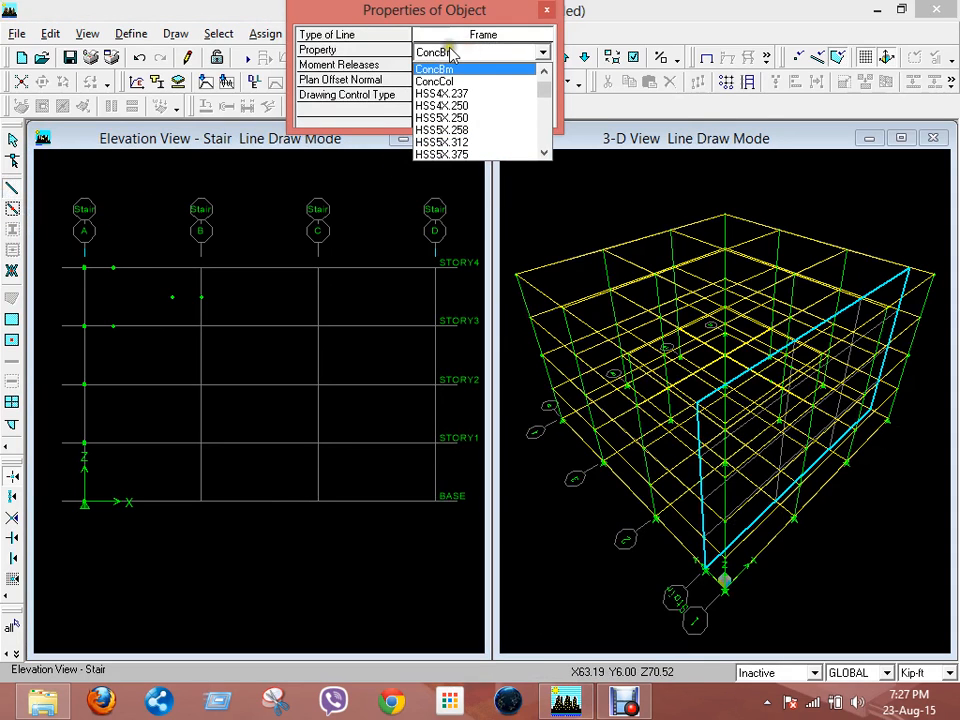
pyautogui.click(403, 48)
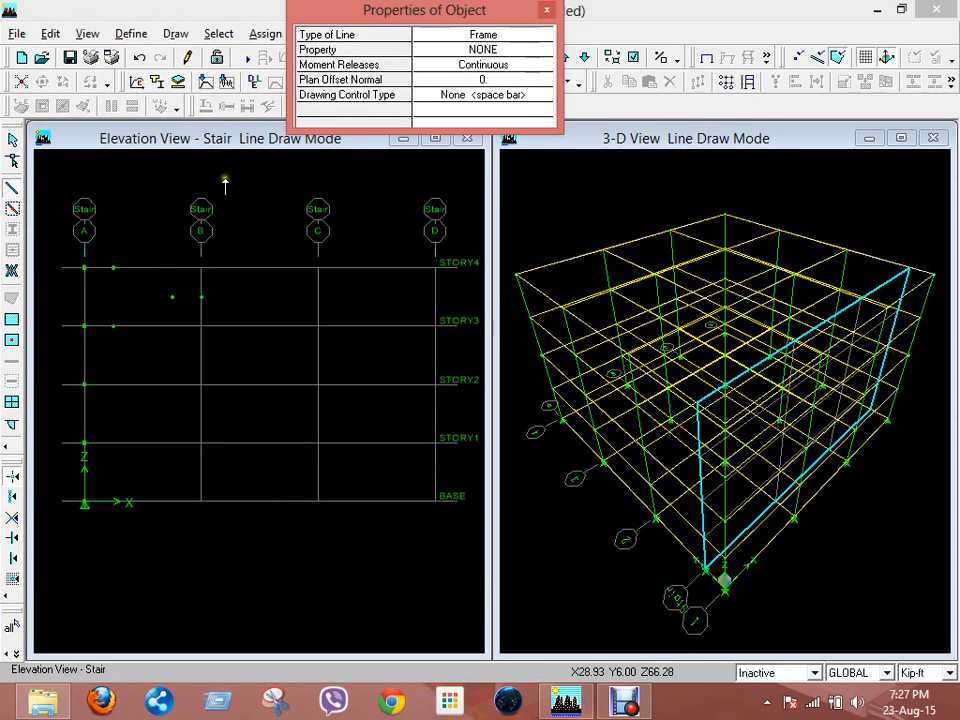
pyautogui.click(84, 268)
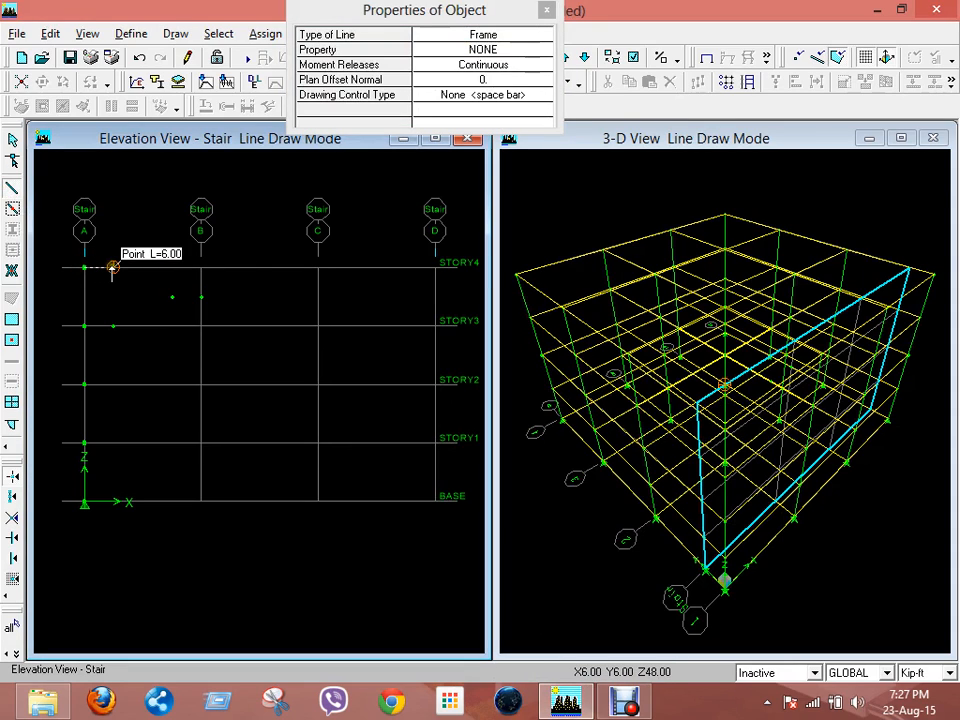
pyautogui.click(172, 296)
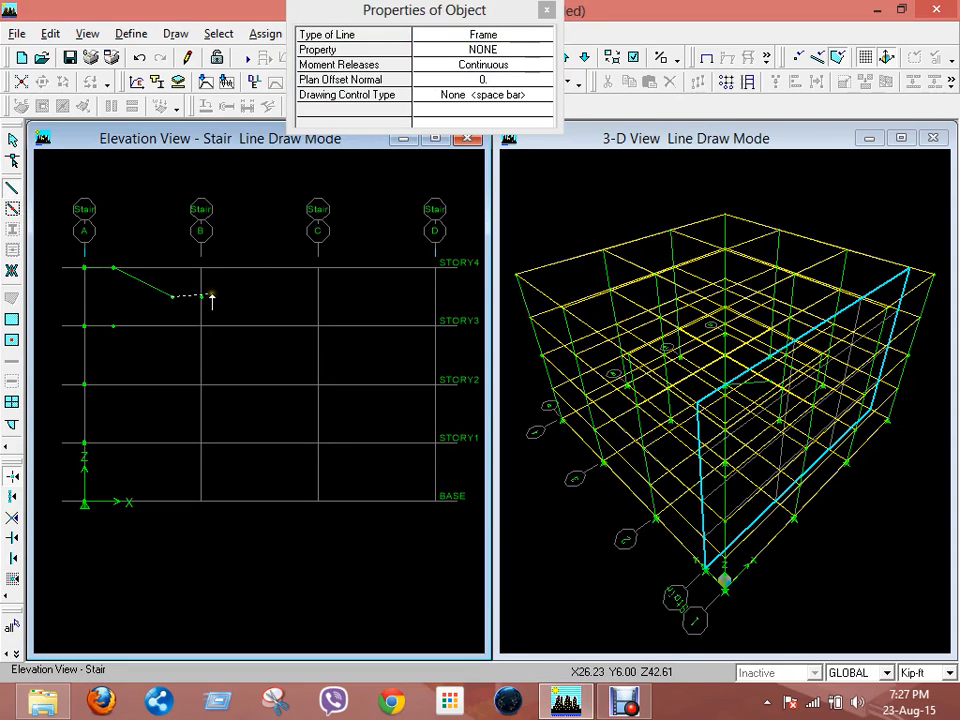
pyautogui.rightClick(267, 258)
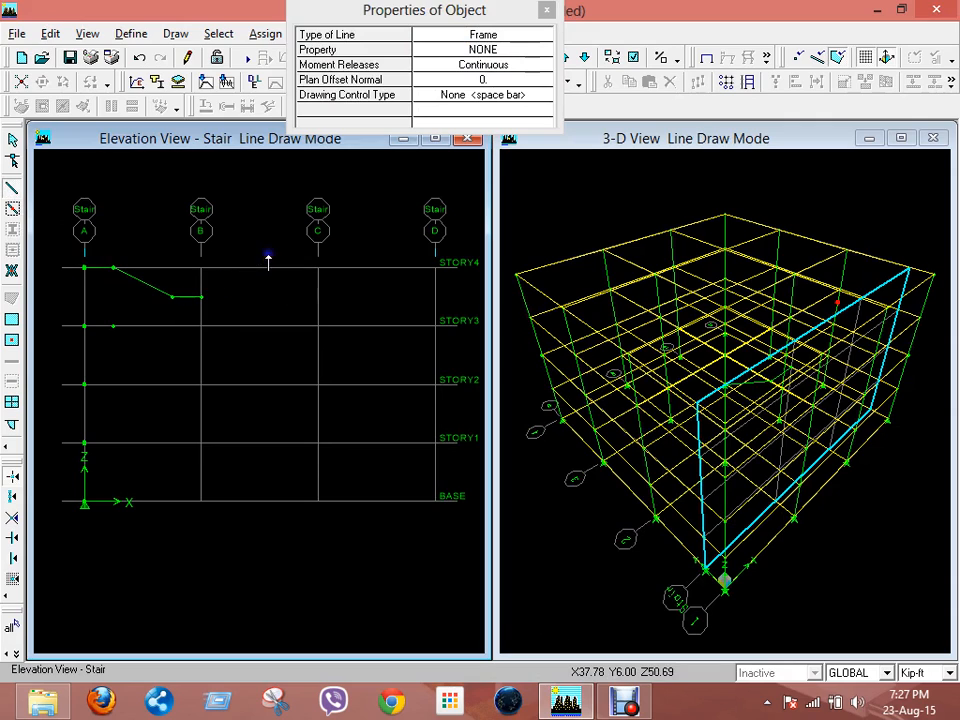
# Draw the lower flight lines from grid A at STORY3 through the 6 ft offset point to the mid-height landing point
pyautogui.click(85, 326)
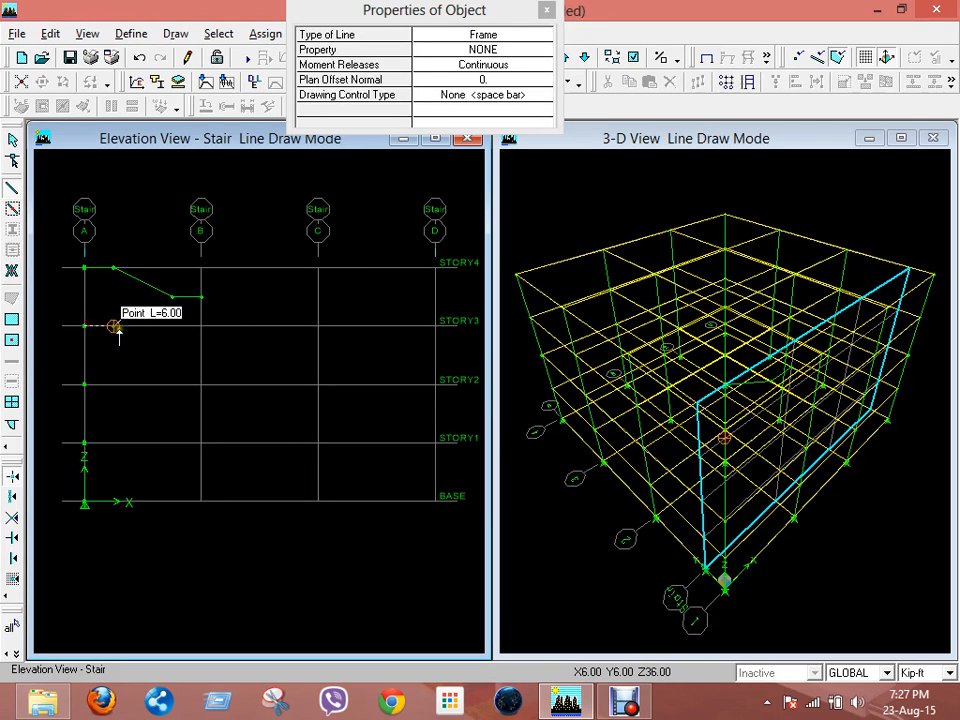
pyautogui.click(113, 326)
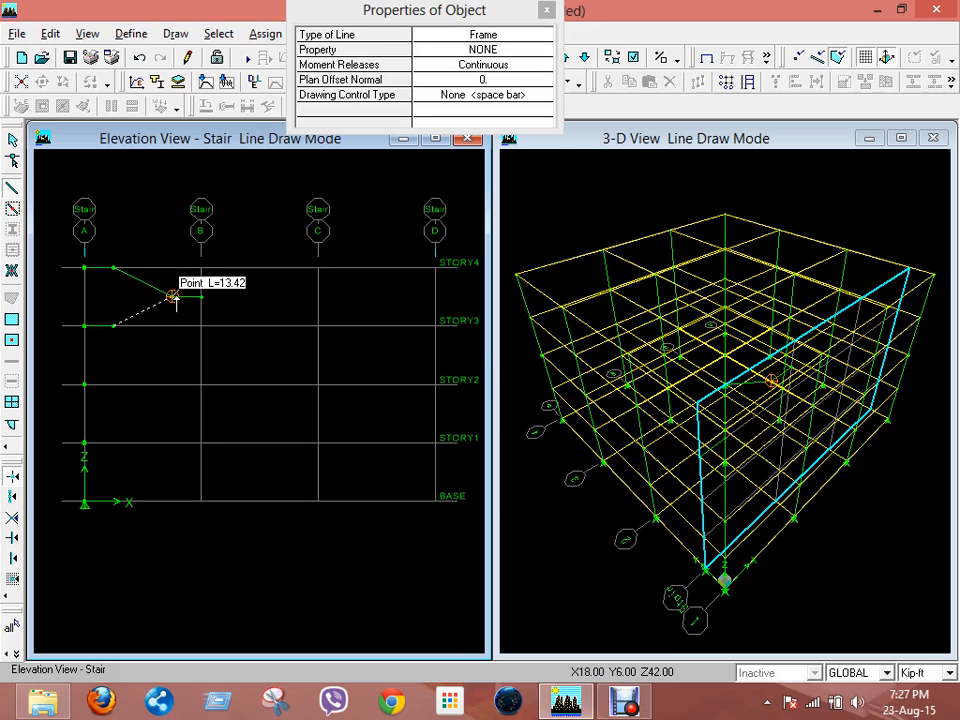
pyautogui.click(172, 296)
pyautogui.press('Escape')
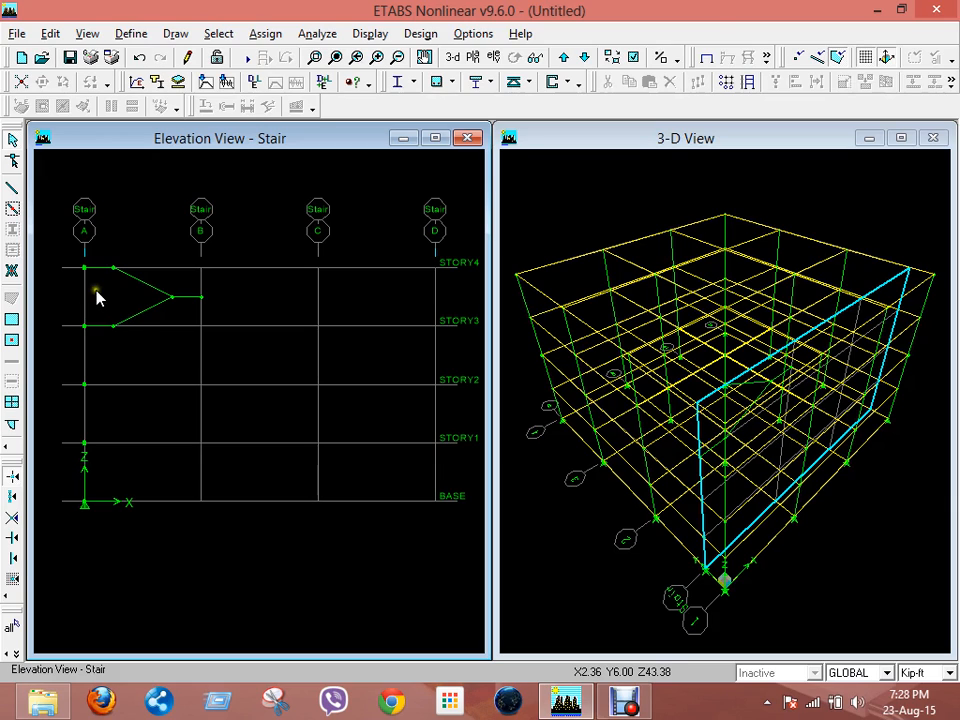
# Select the horizontal landing line beside grid A at STORY3 in the Stair elevation
pyautogui.click(121, 337)
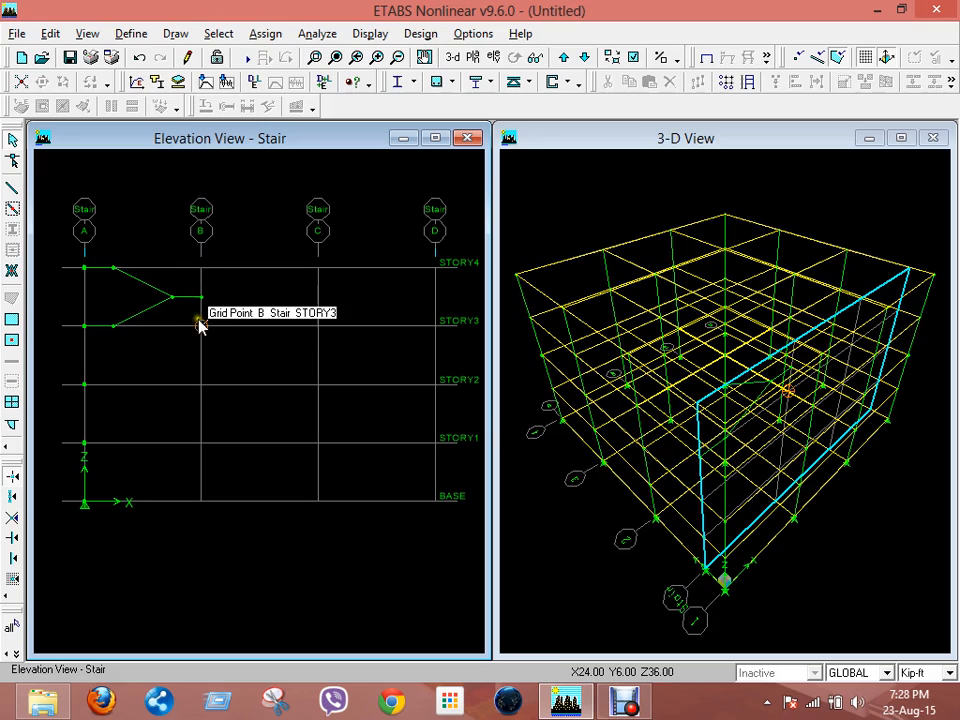
pyautogui.click(116, 344)
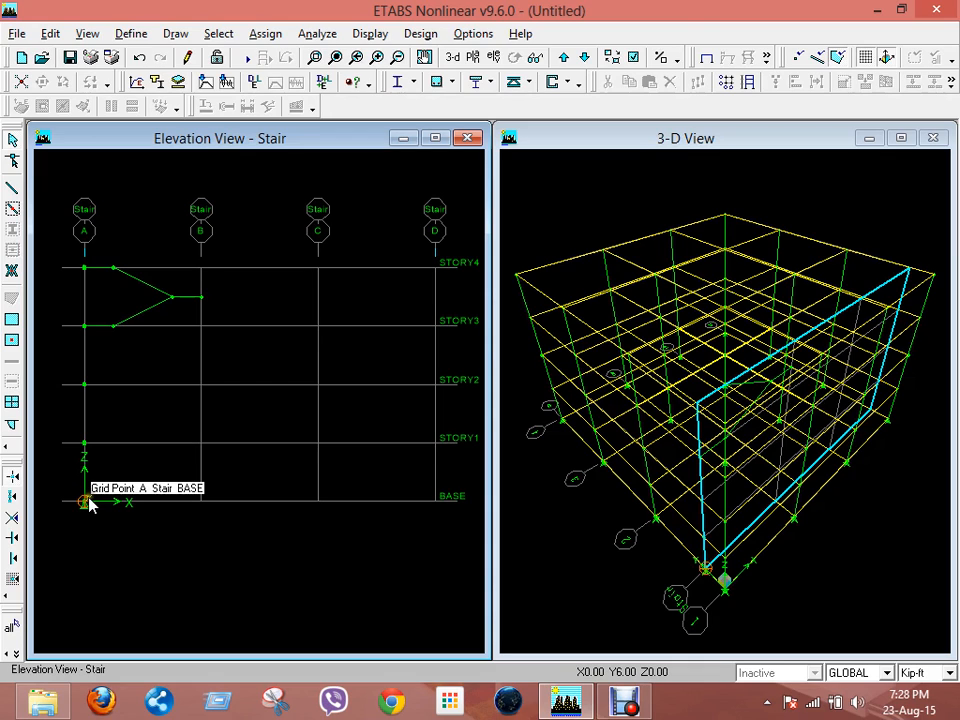
pyautogui.click(100, 326)
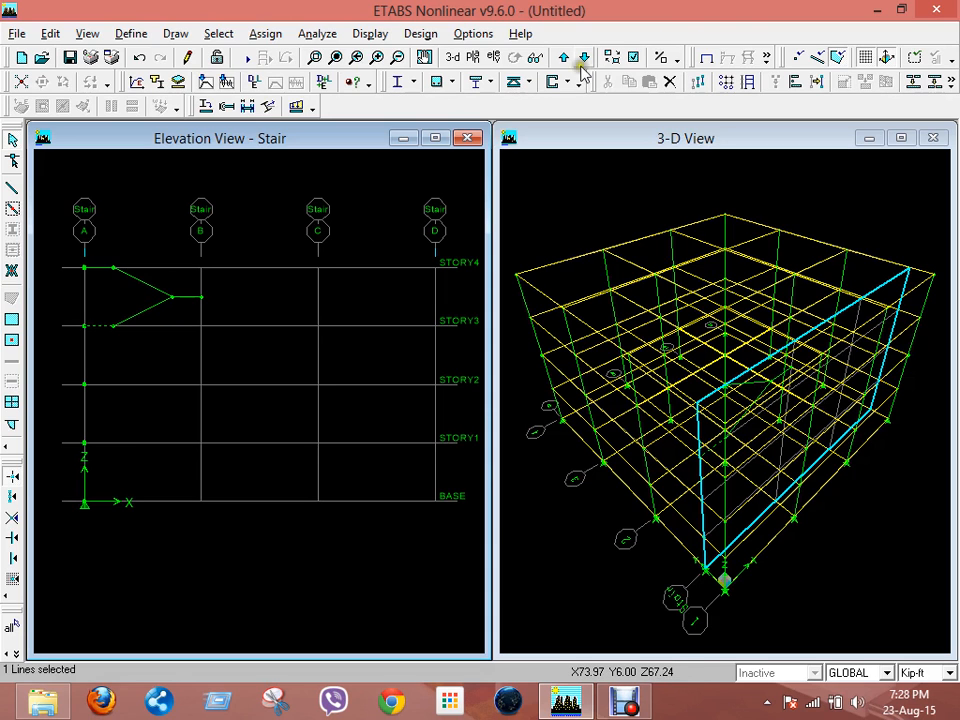
# Enable Object Fill and Extrusion in the building view options and apply them to all windows
pyautogui.click(636, 57)
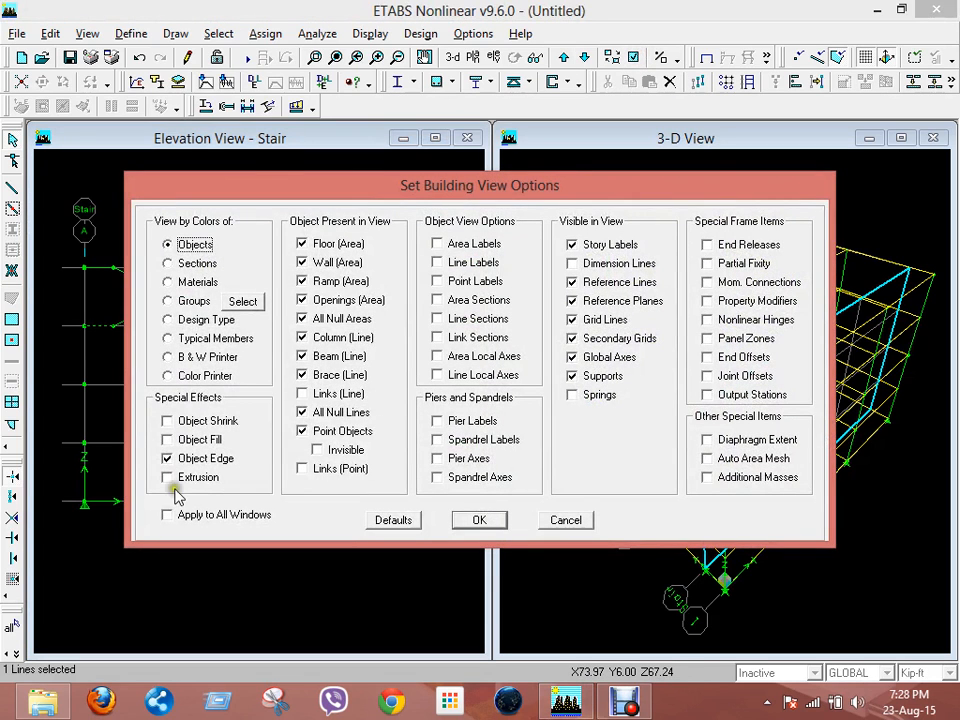
pyautogui.click(168, 478)
pyautogui.click(168, 440)
pyautogui.click(167, 514)
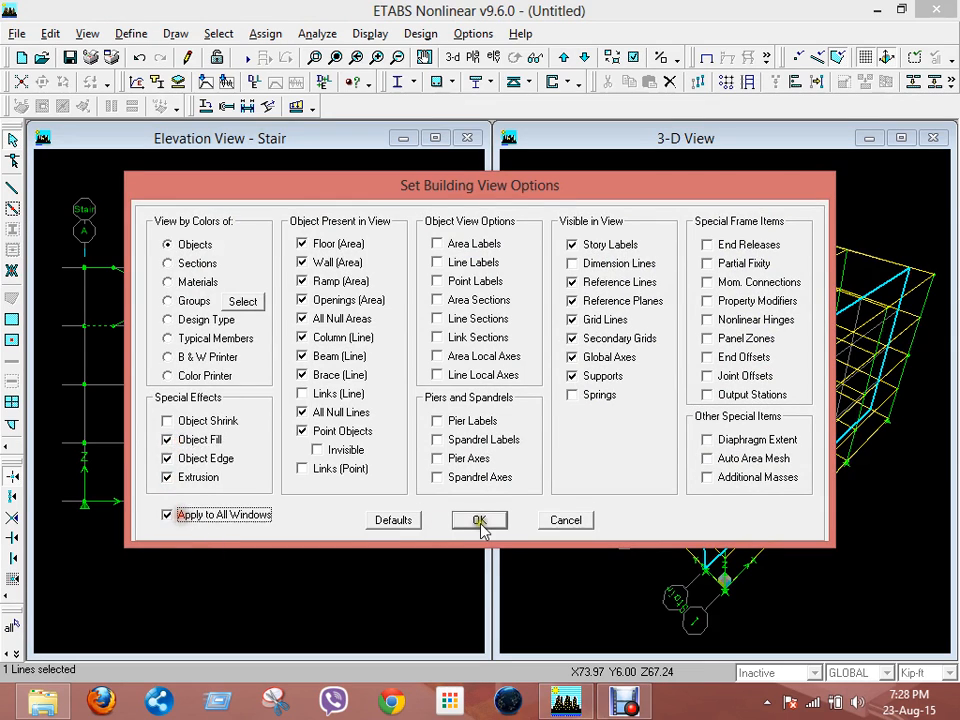
pyautogui.click(479, 521)
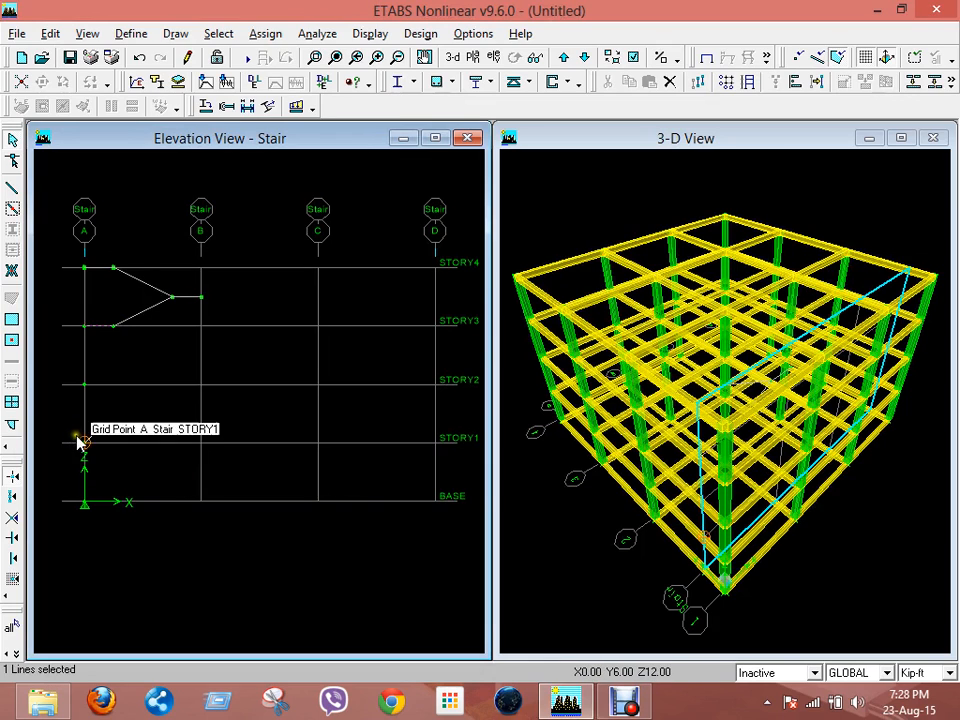
# Add the lower flight and mid-height landing lines to the selection and extrude the lines to areas with dy -6 and number 1
pyautogui.click(145, 312)
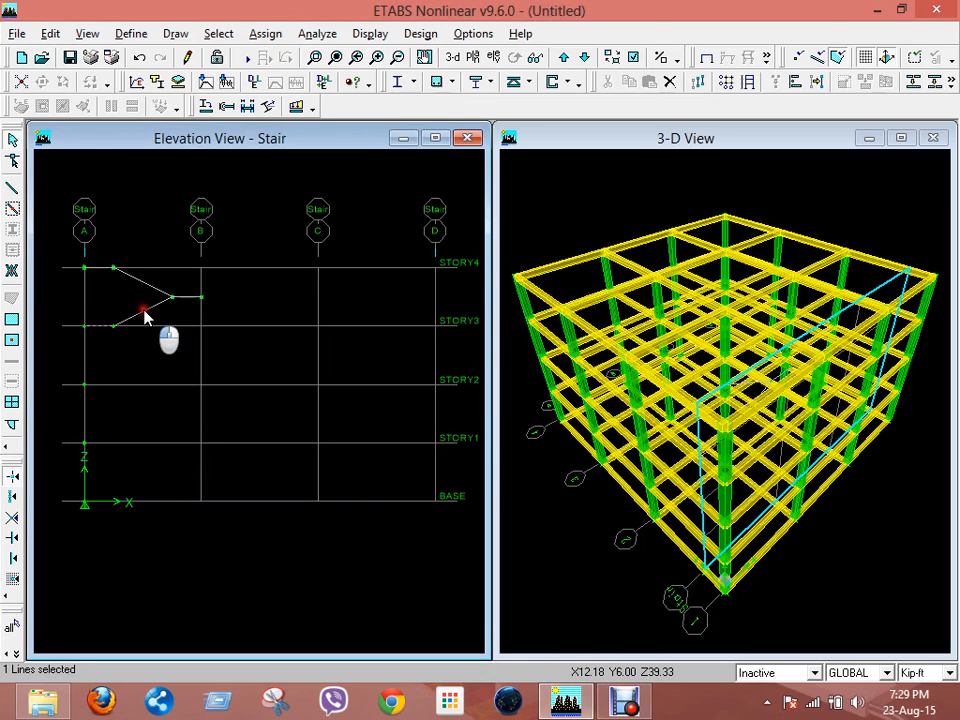
pyautogui.click(181, 300)
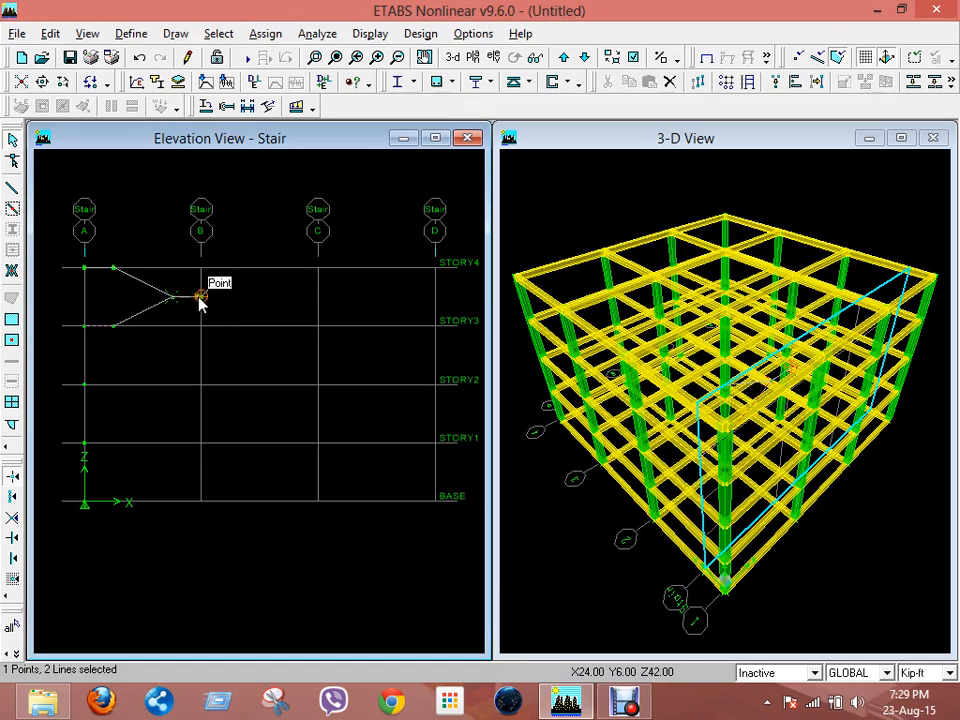
pyautogui.click(175, 299)
pyautogui.click(193, 297)
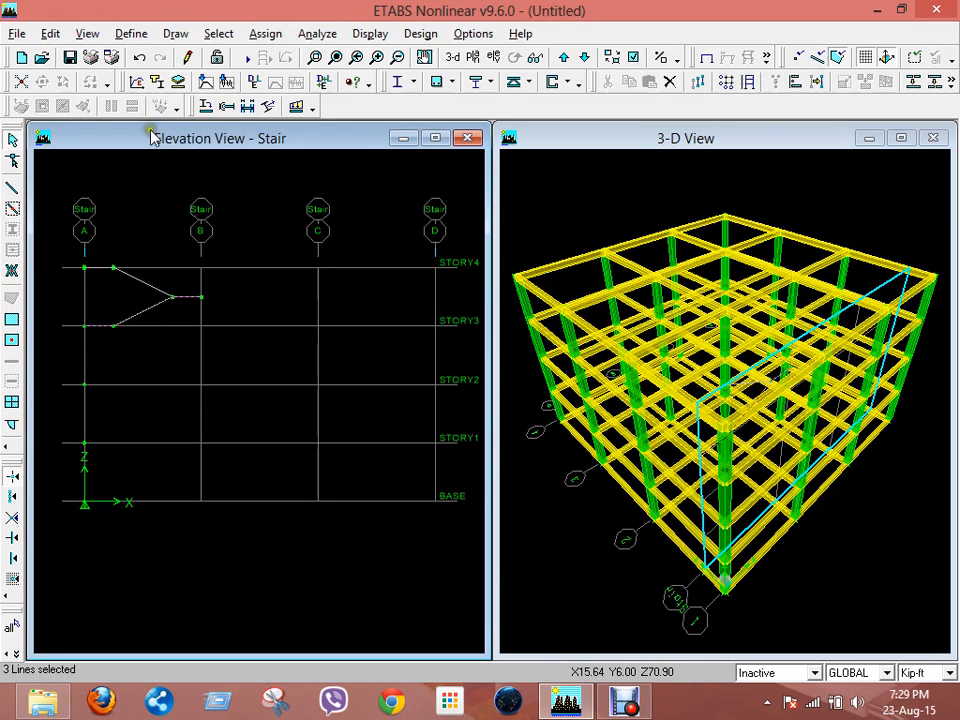
pyautogui.click(48, 33)
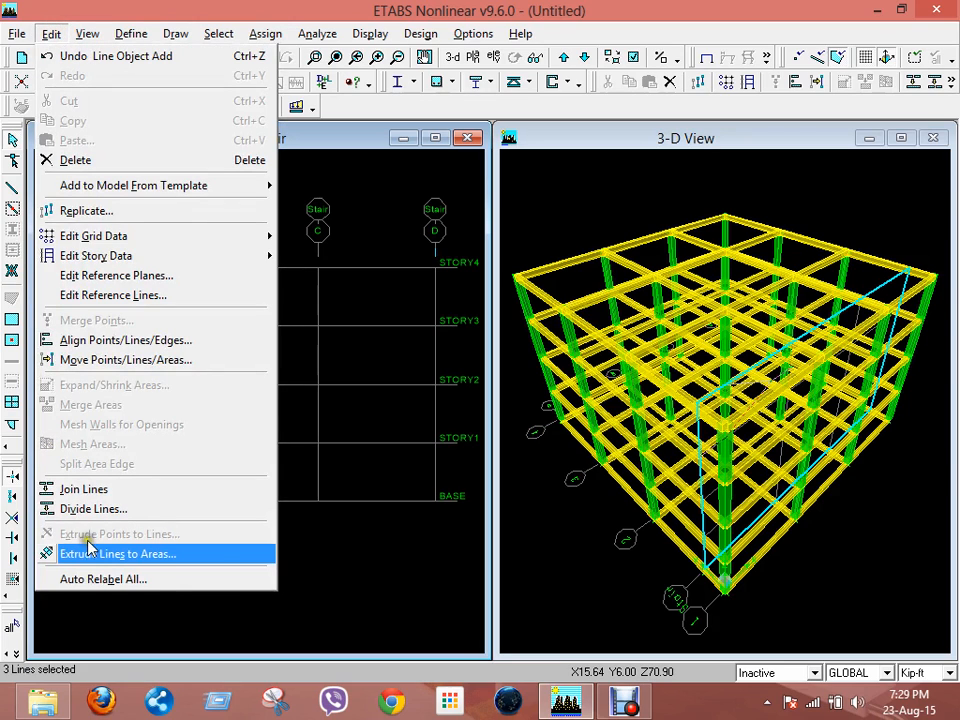
pyautogui.click(152, 560)
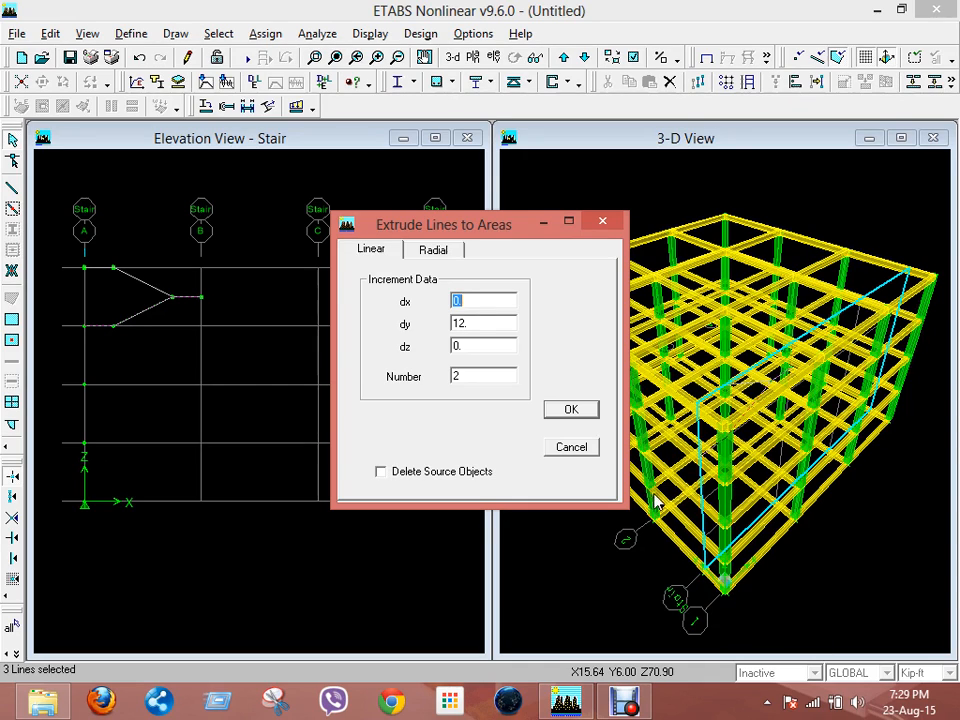
pyautogui.doubleClick(486, 323)
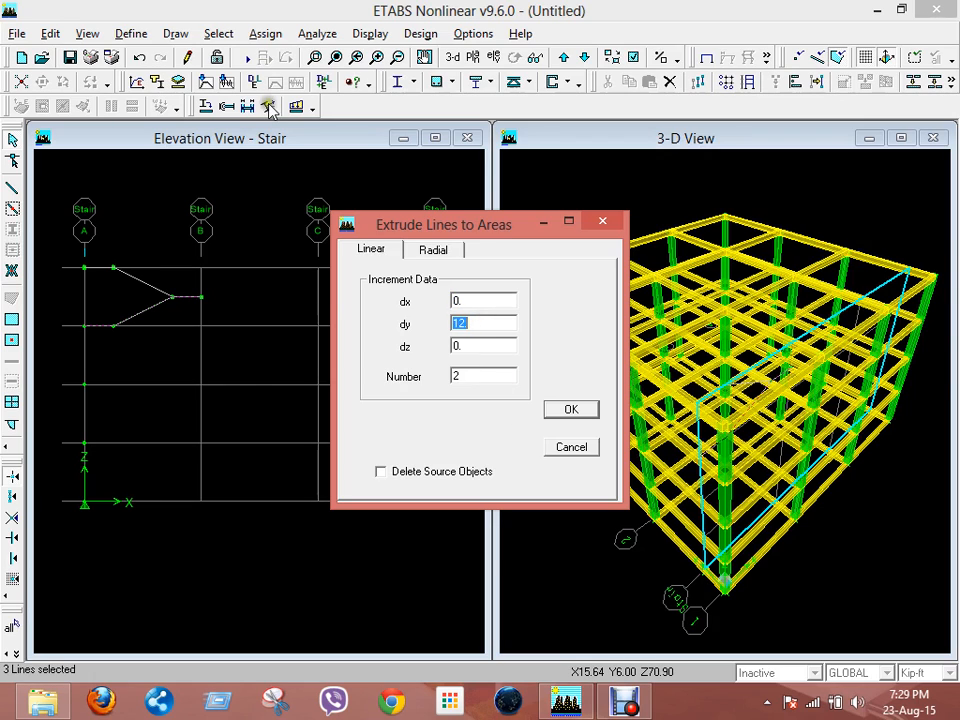
pyautogui.write('1')
pyautogui.write('6')
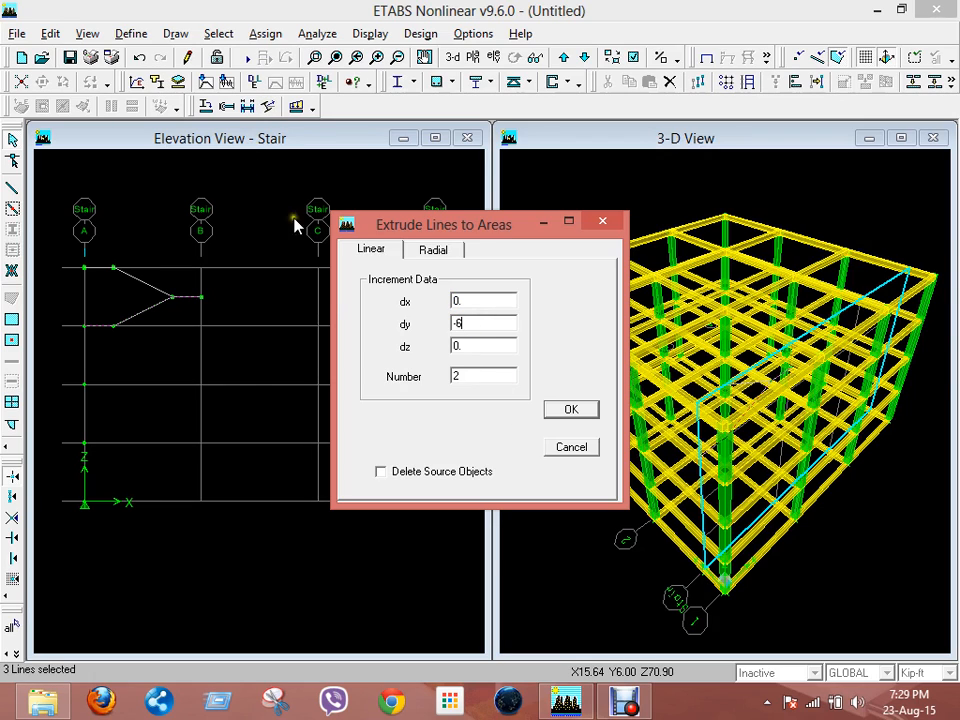
pyautogui.doubleClick(472, 378)
pyautogui.click(579, 408)
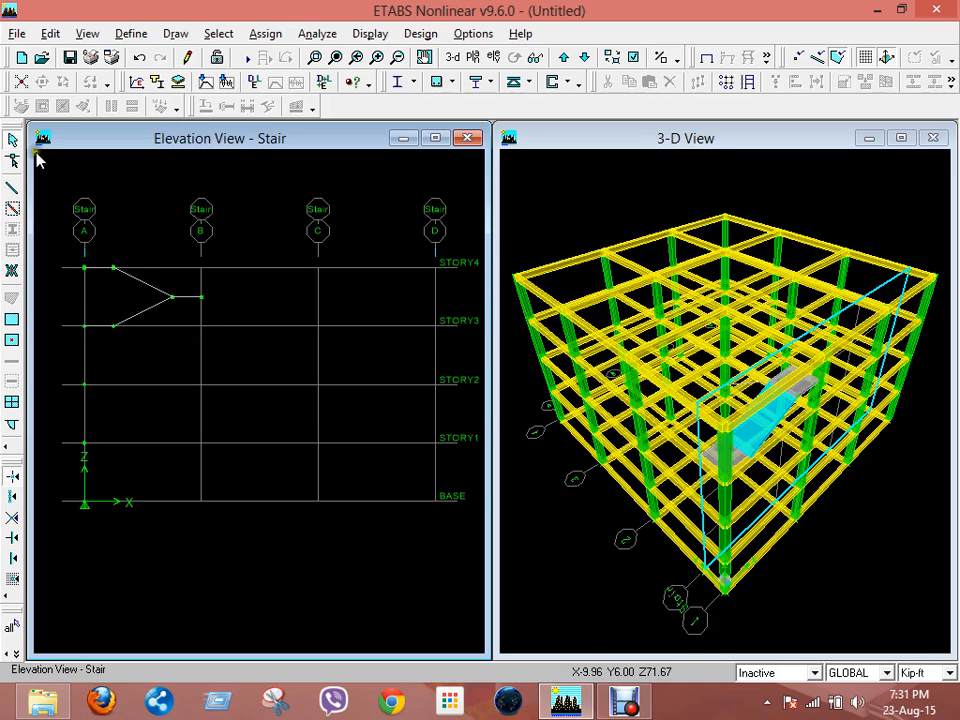
# Extrude the STORY4 landing, upper flight and mid-height landing lines to areas with dy 6 and number 1
pyautogui.click(100, 268)
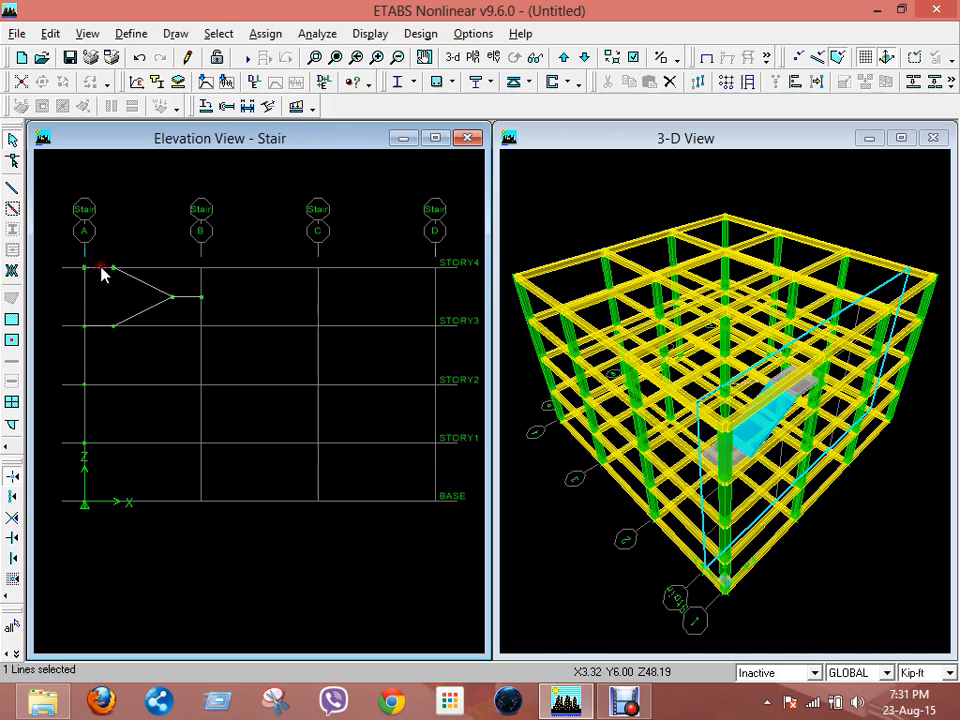
pyautogui.click(140, 284)
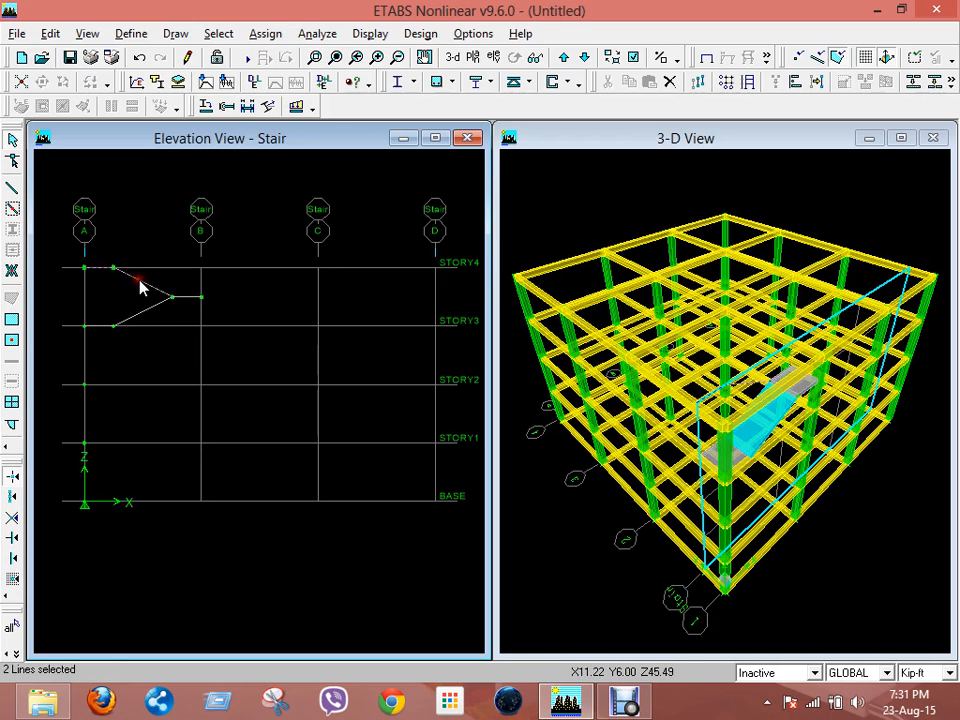
pyautogui.click(189, 298)
pyautogui.click(50, 33)
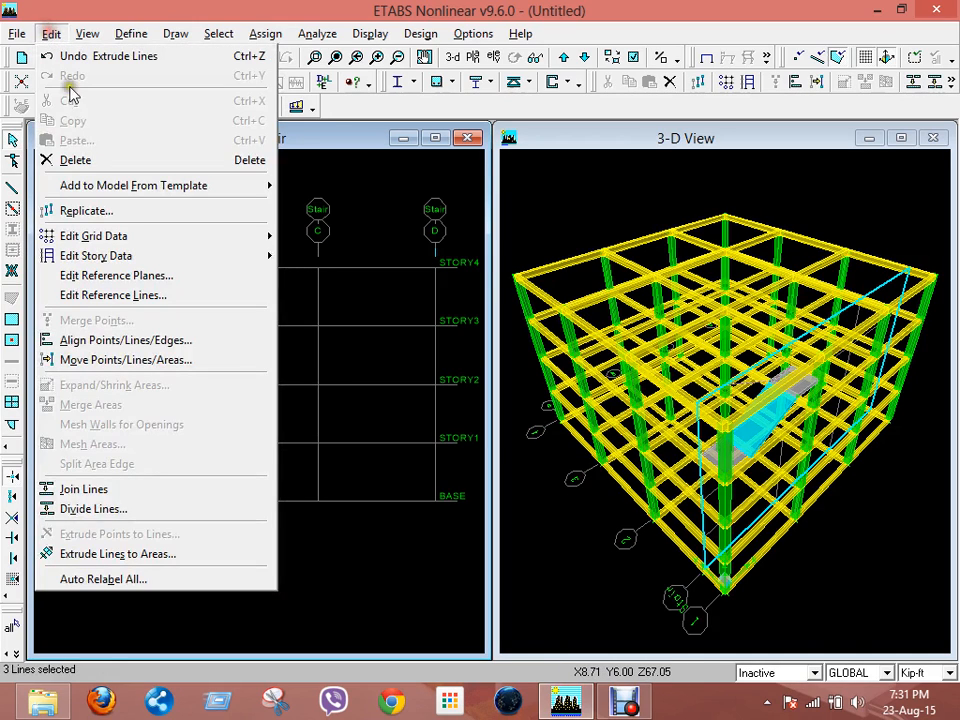
pyautogui.click(118, 556)
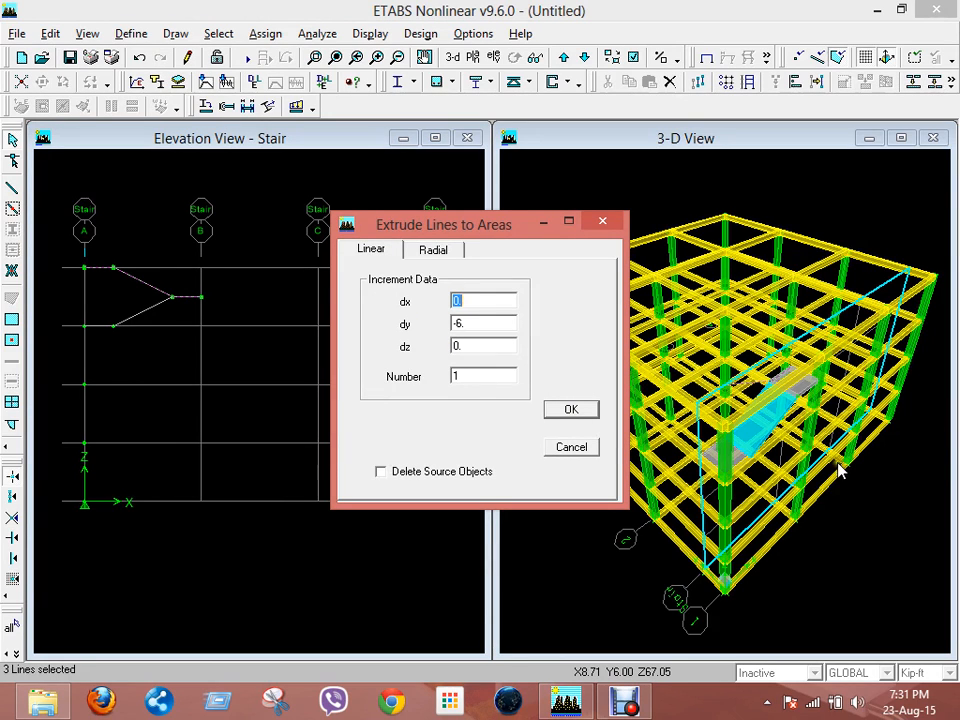
pyautogui.click(466, 325)
pyautogui.click(484, 328)
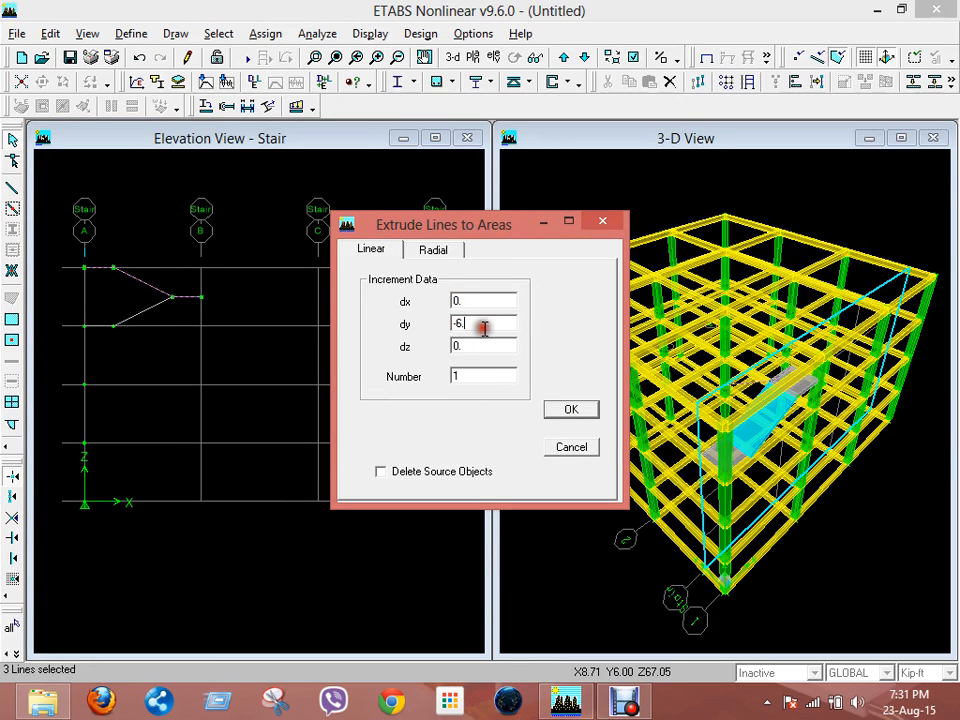
pyautogui.moveTo(472, 328); pyautogui.dragTo(444, 325)
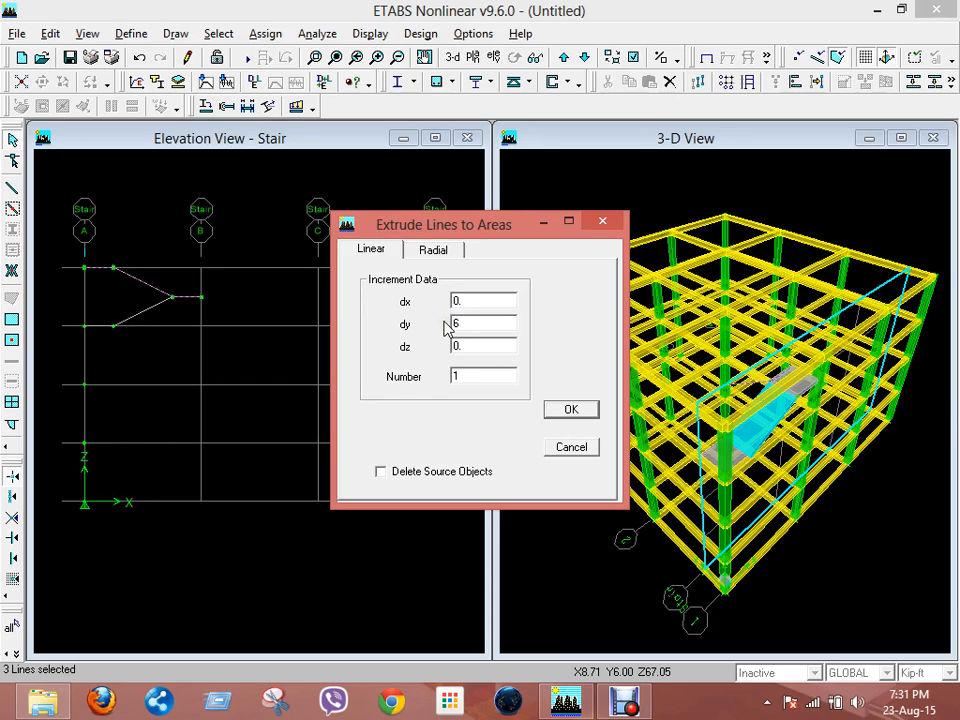
pyautogui.write('6')
pyautogui.click(568, 410)
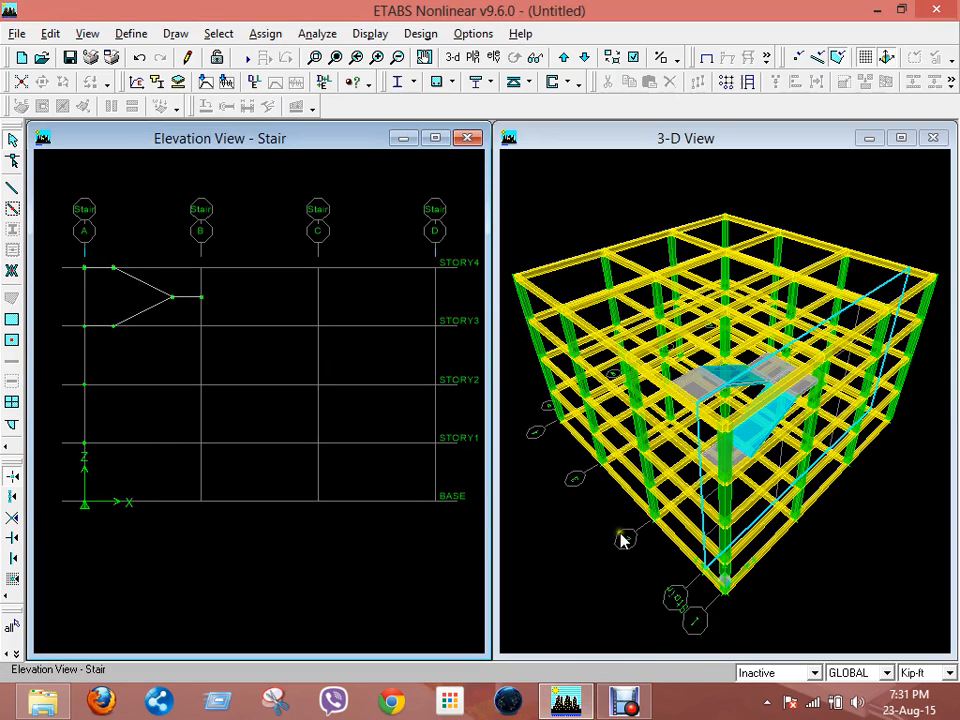
# Inspect the two stair flights and landings from several angles in a rendered view of the 3-D model
pyautogui.click(658, 139)
pyautogui.click(131, 33)
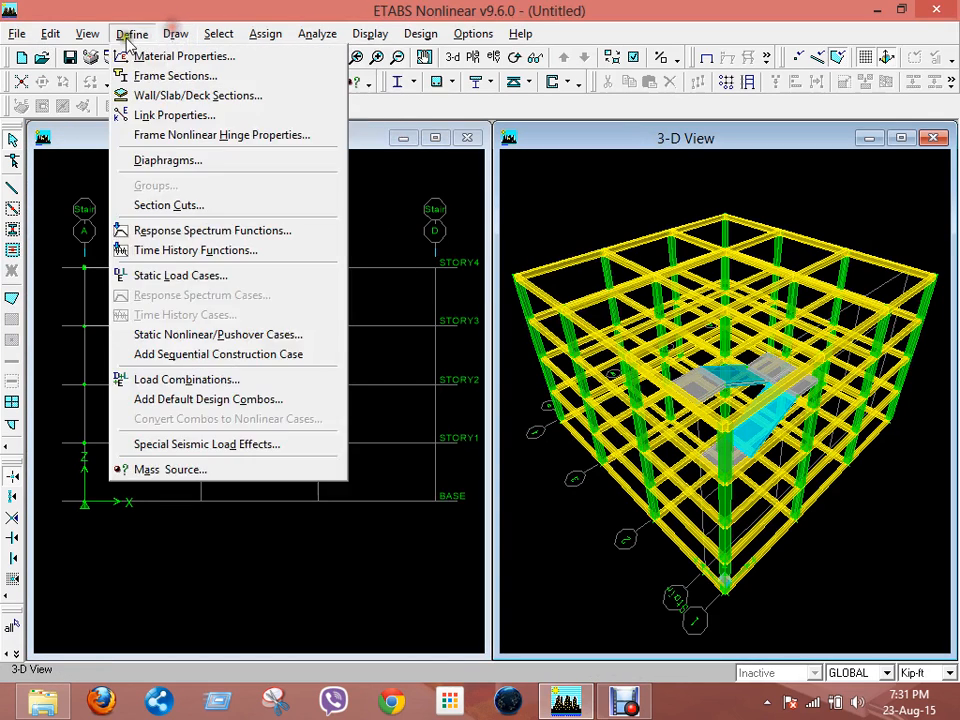
pyautogui.click(195, 480)
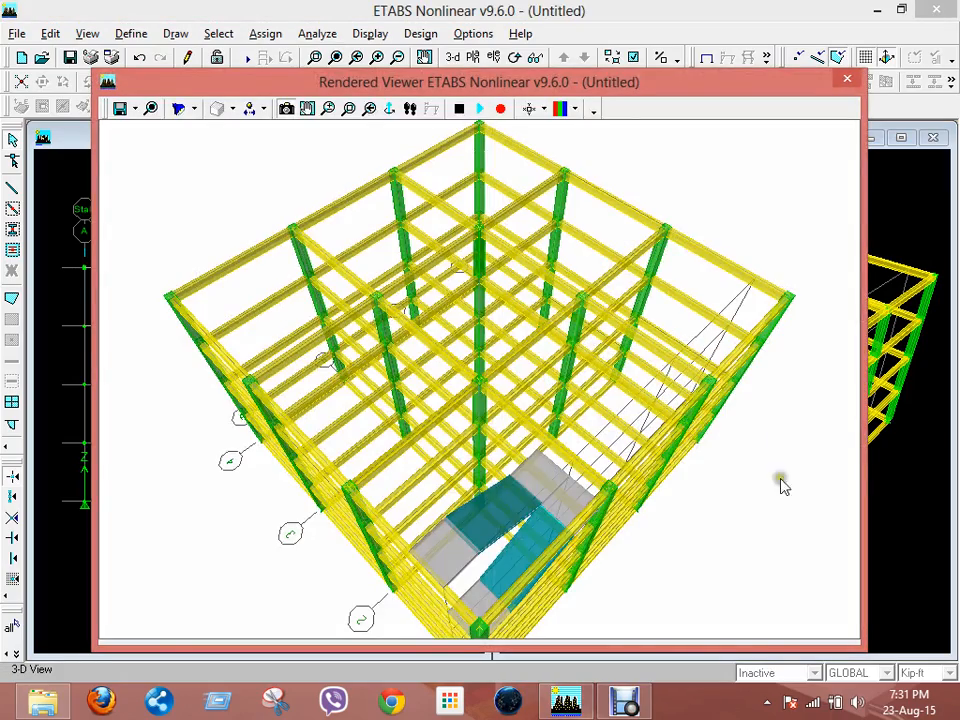
pyautogui.moveTo(783, 485); pyautogui.dragTo(536, 402)
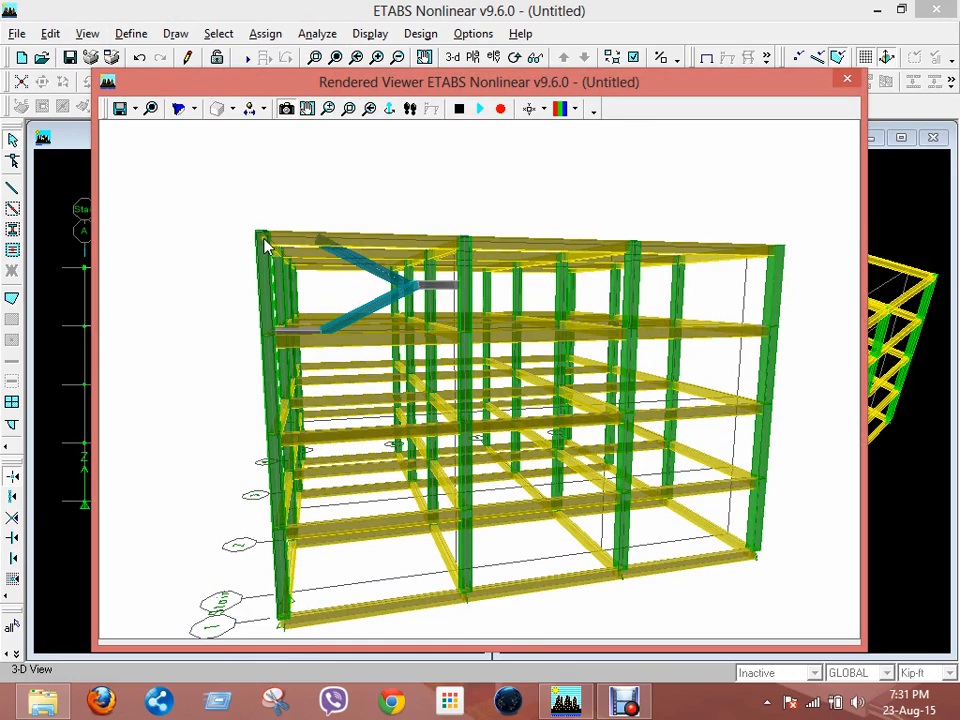
pyautogui.moveTo(266, 244); pyautogui.dragTo(332, 422)
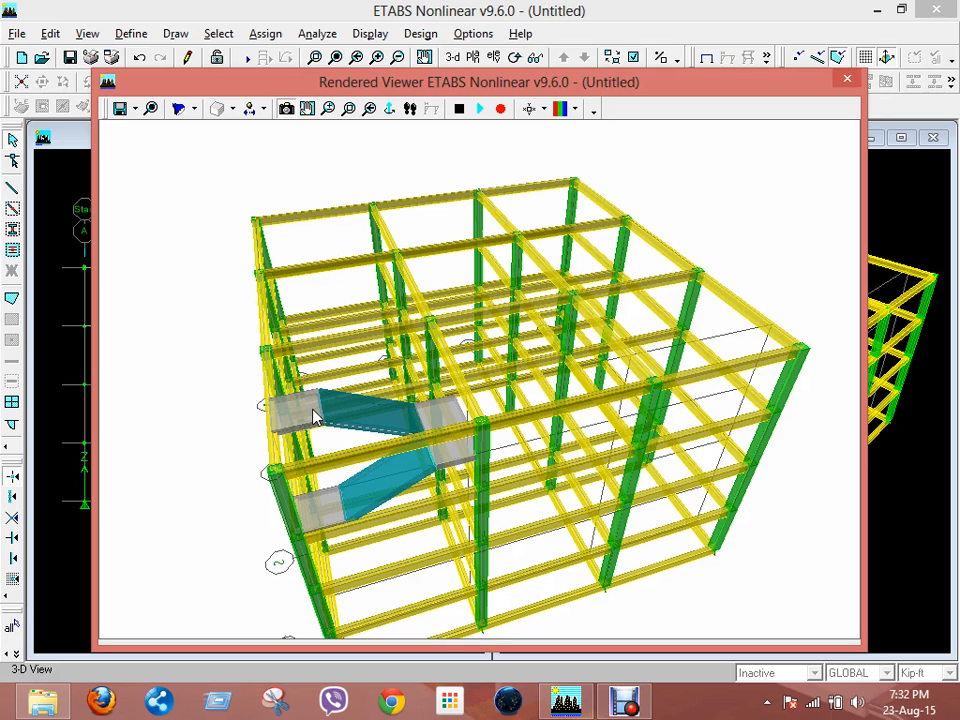
pyautogui.click(839, 83)
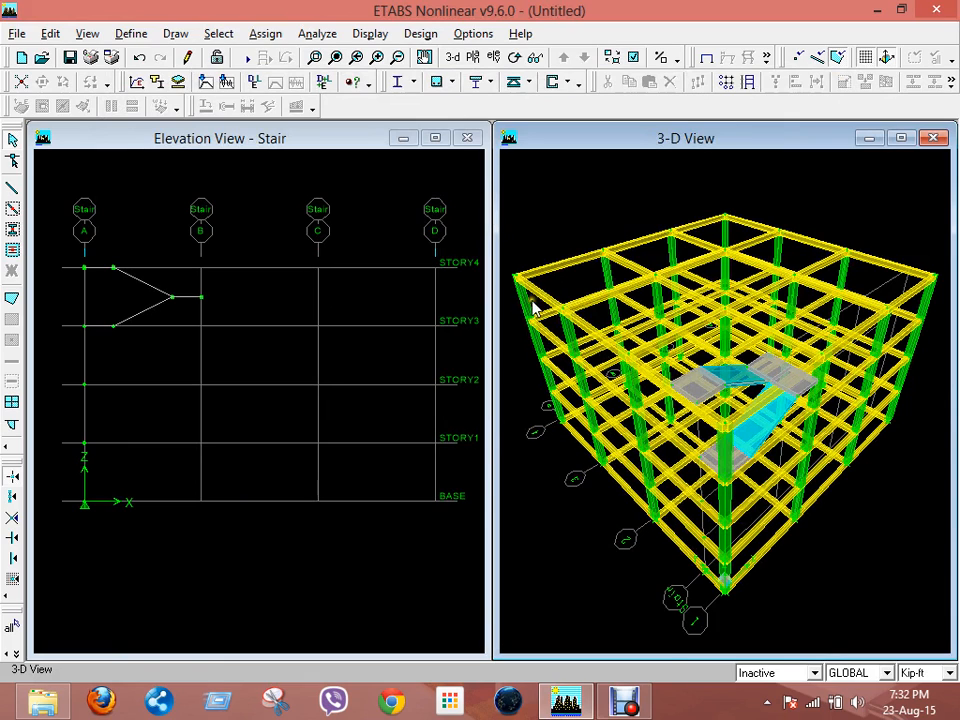
pyautogui.click(107, 333)
pyautogui.click(186, 304)
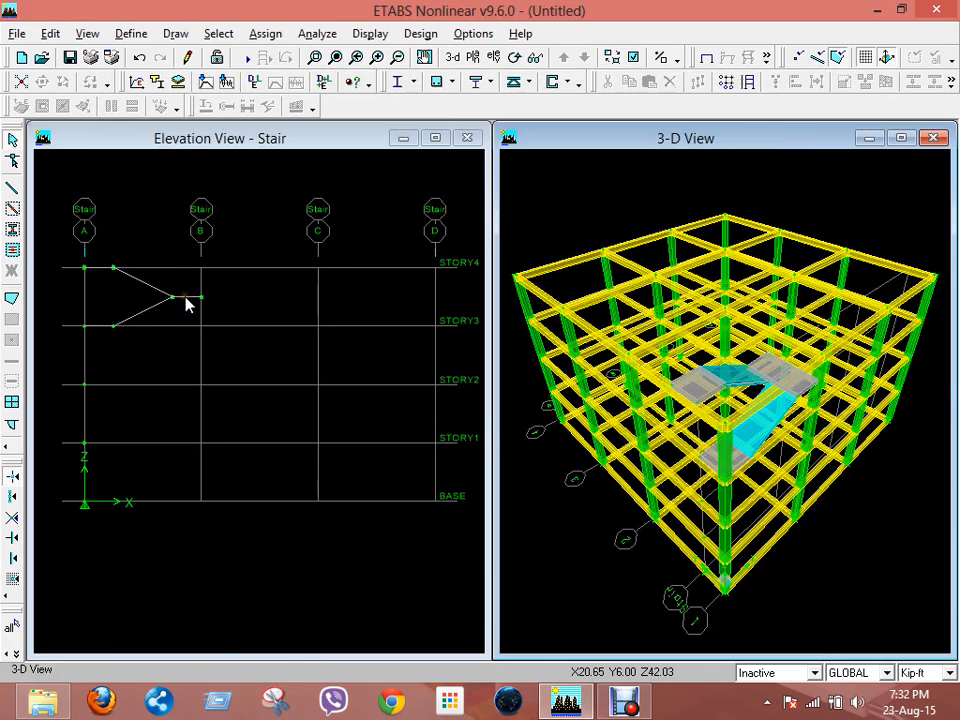
# Assign the SLAB1 section to the six stair areas: both story landings, both flights and the two mid-height landing panels
pyautogui.click(186, 300)
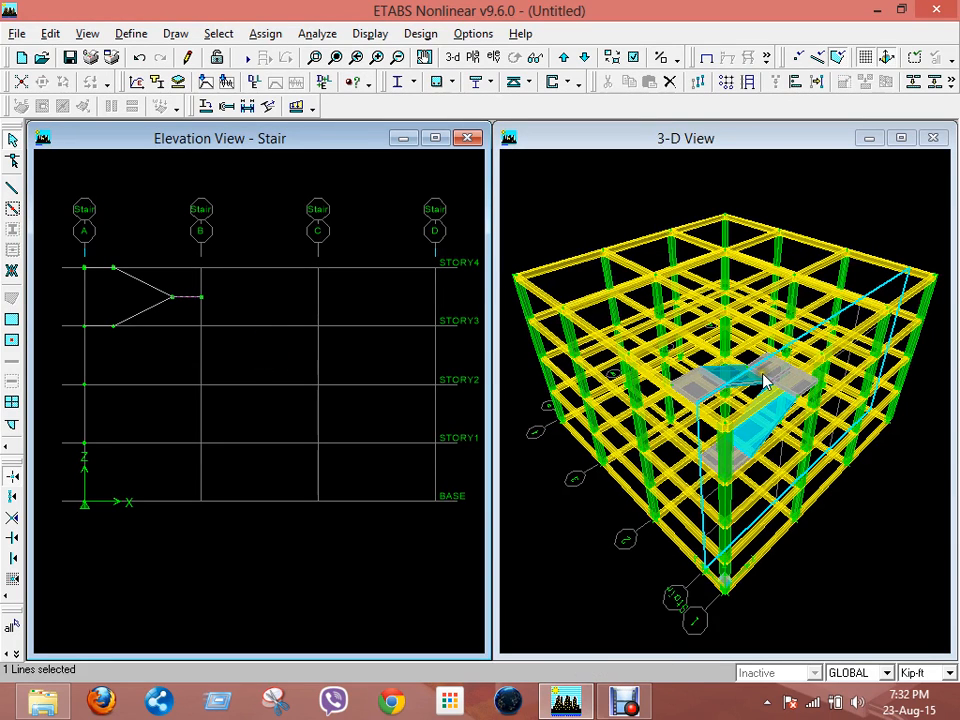
pyautogui.click(705, 152)
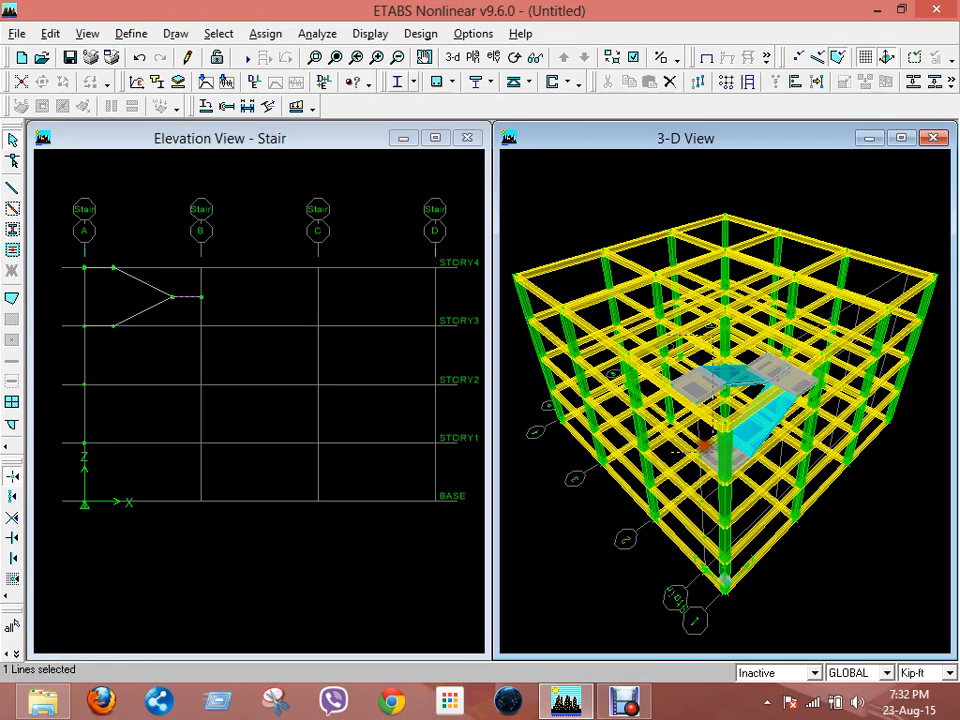
pyautogui.moveTo(705, 447); pyautogui.dragTo(848, 479)
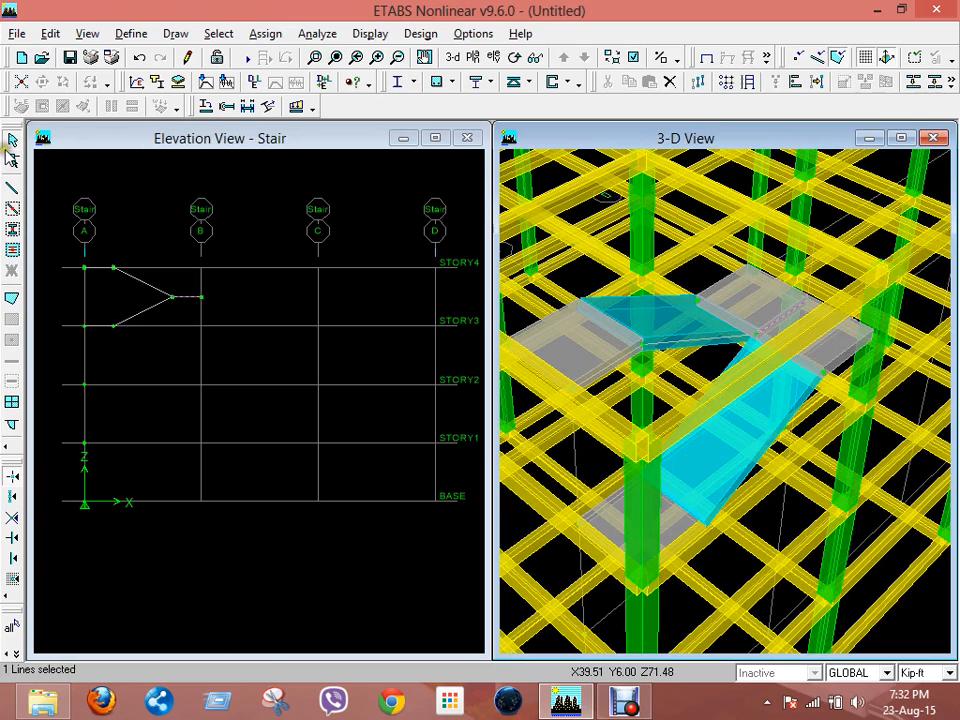
pyautogui.click(754, 315)
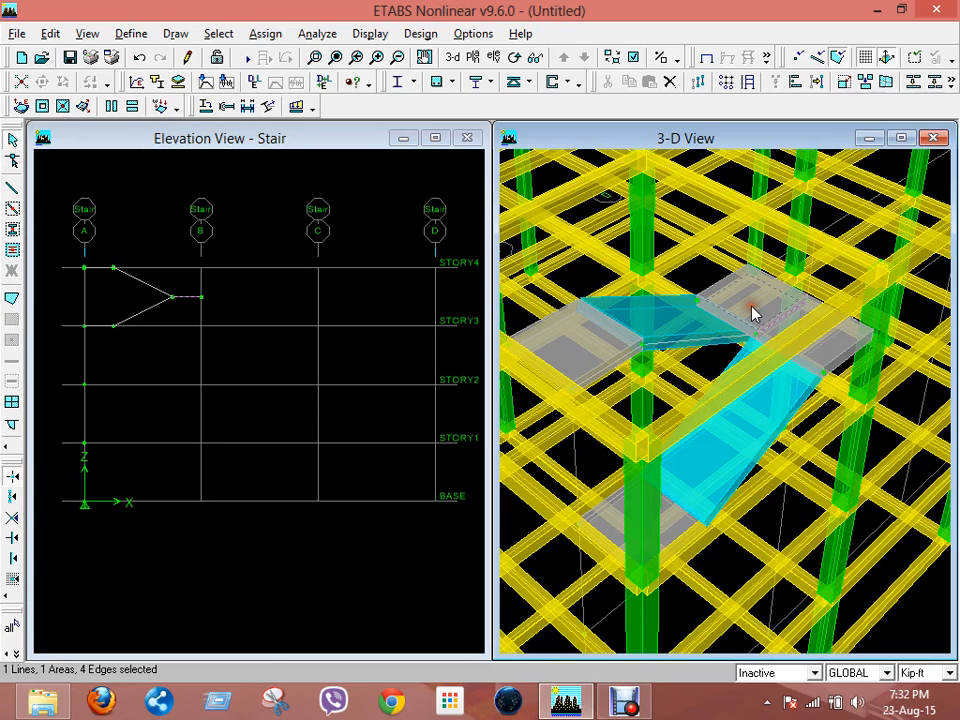
pyautogui.click(673, 319)
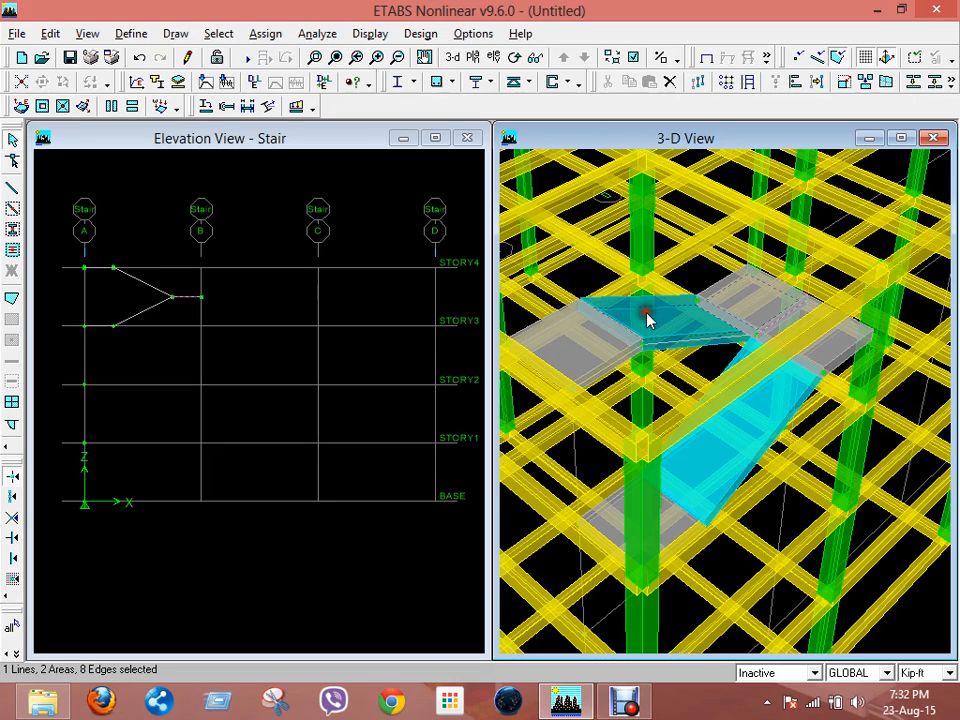
pyautogui.click(574, 347)
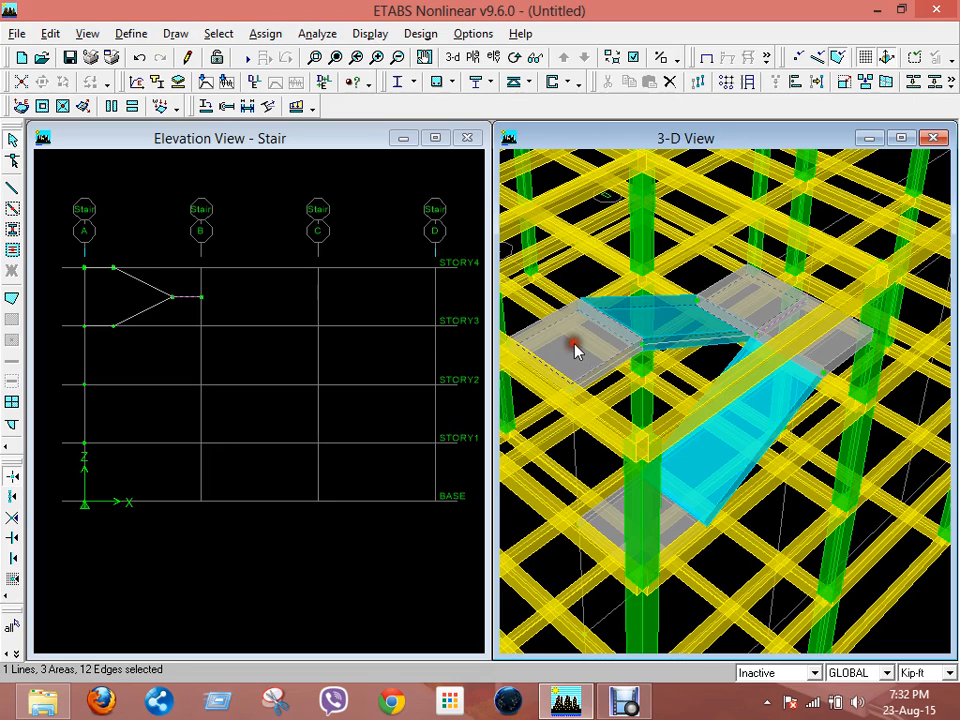
pyautogui.click(625, 527)
pyautogui.click(790, 400)
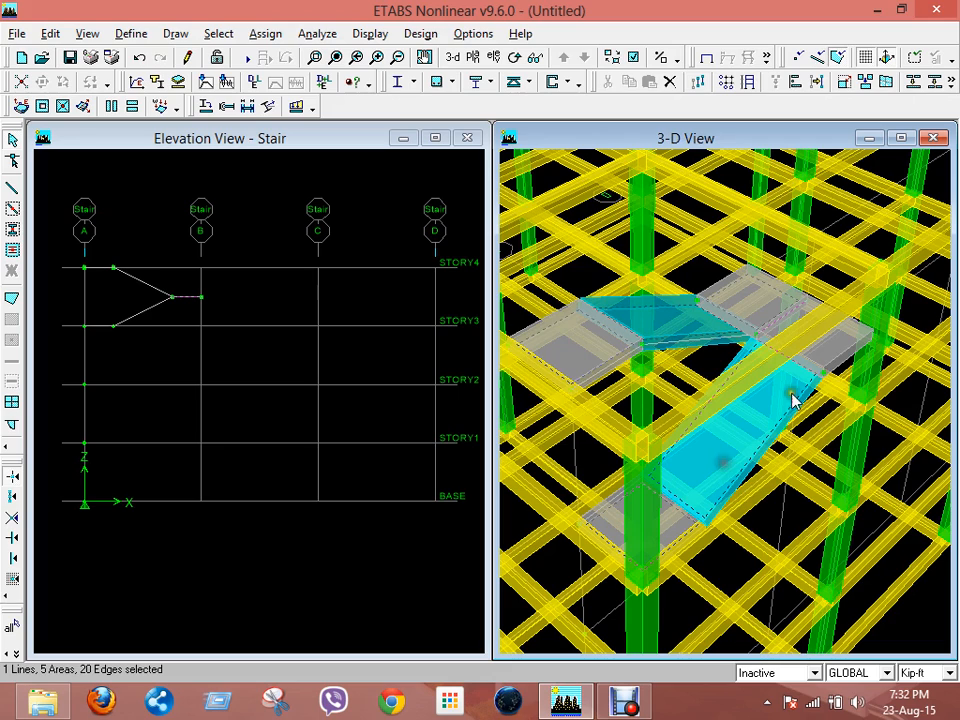
pyautogui.click(833, 350)
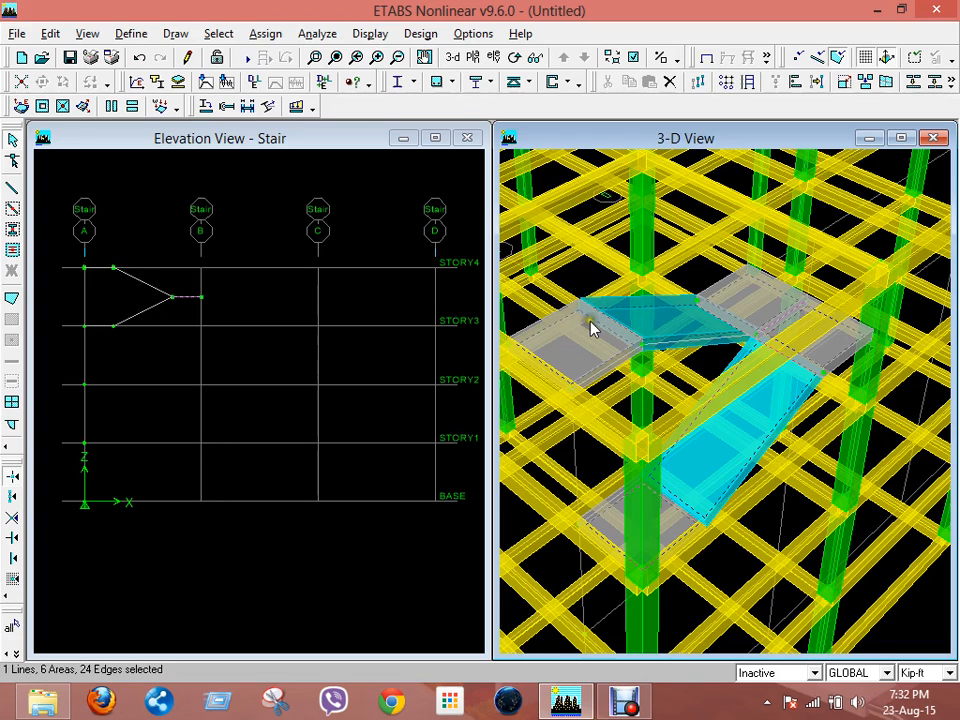
pyautogui.click(266, 36)
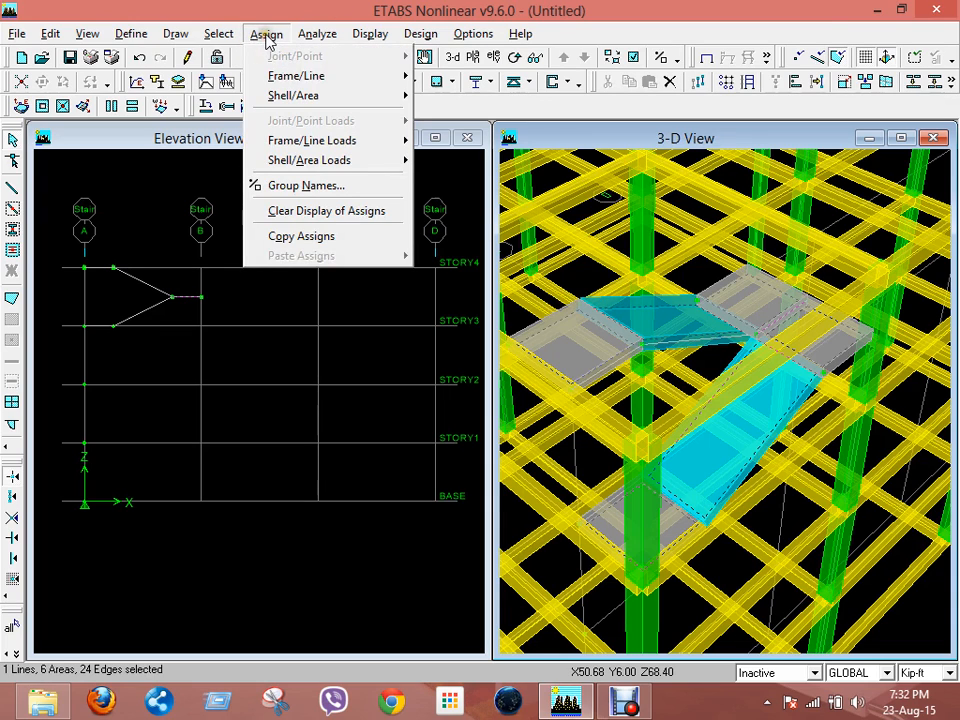
pyautogui.moveTo(320, 95)
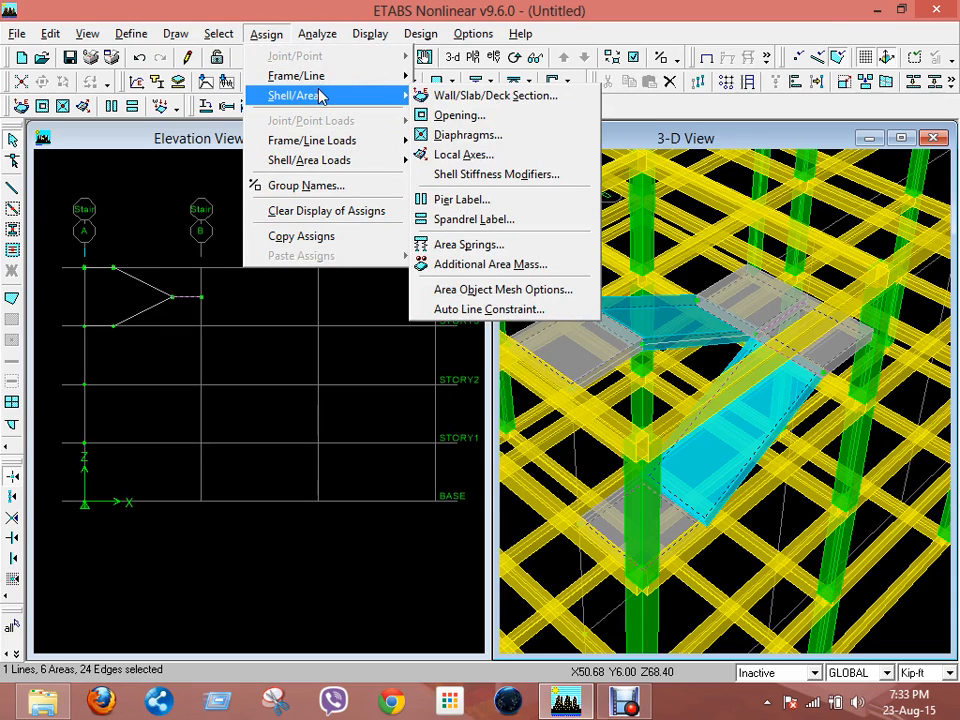
pyautogui.click(524, 97)
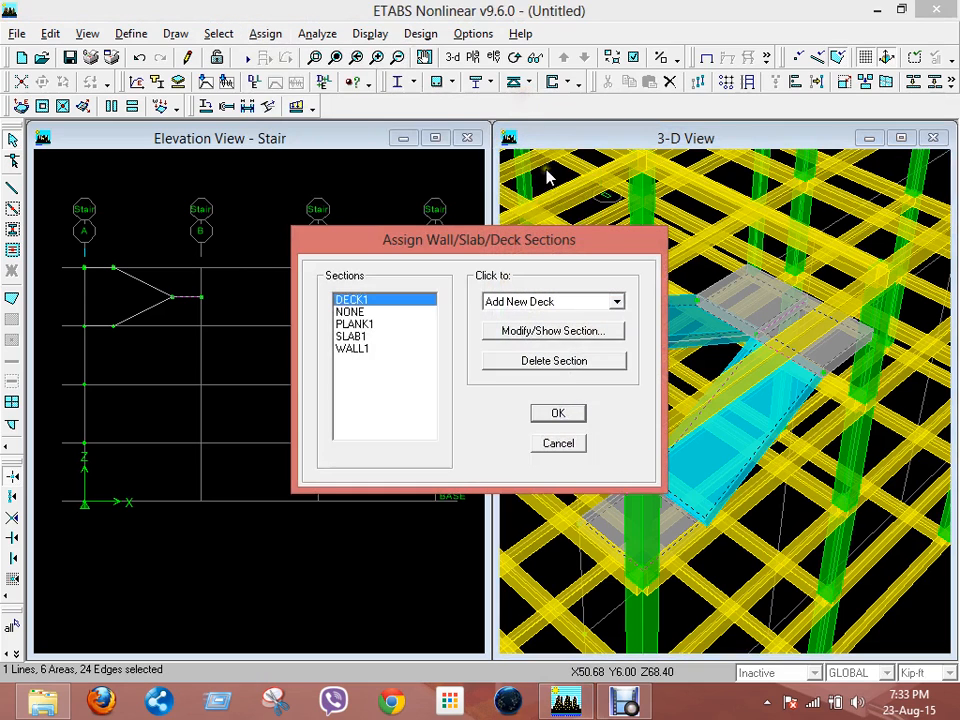
pyautogui.click(353, 337)
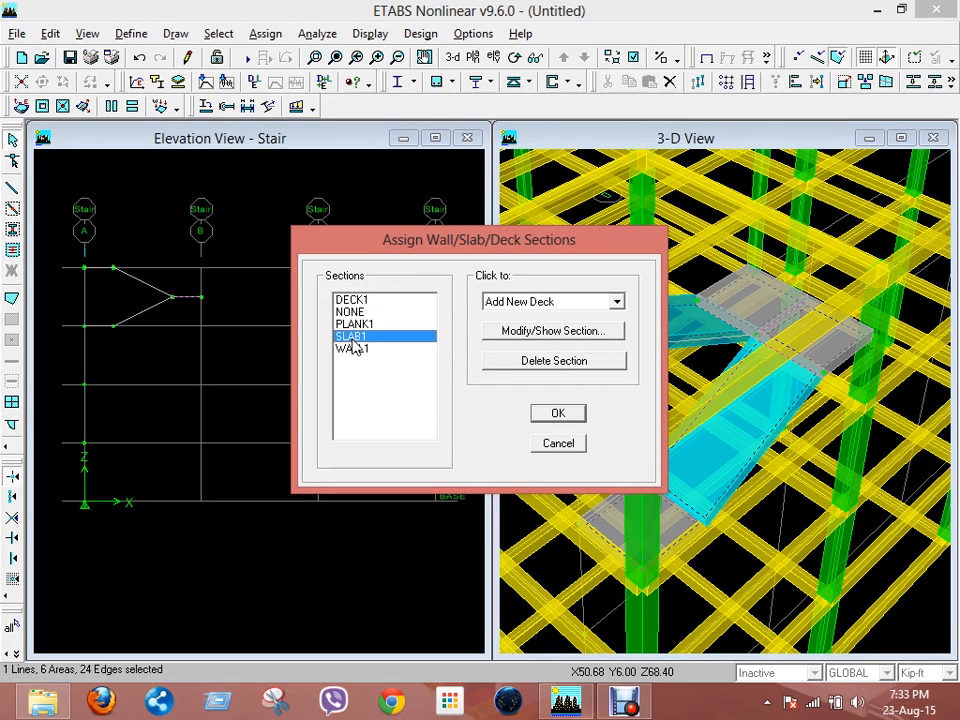
pyautogui.click(564, 411)
pyautogui.click(556, 413)
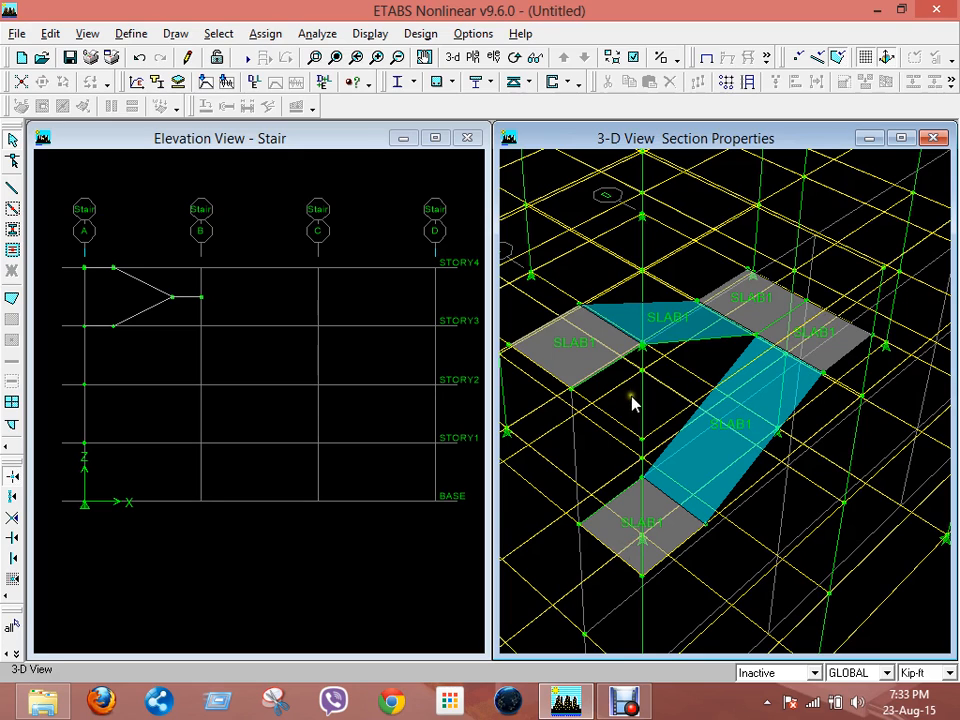
# Try deleting the flight and landing lines of the stair in the Stair elevation, and undo the deletions
pyautogui.click(253, 146)
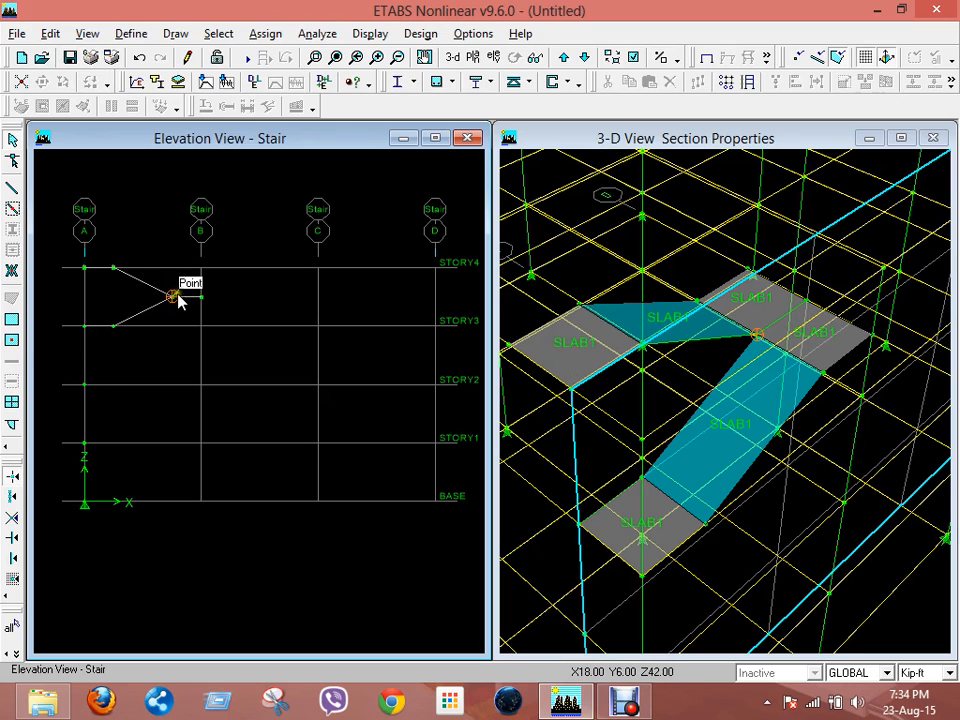
pyautogui.click(140, 315)
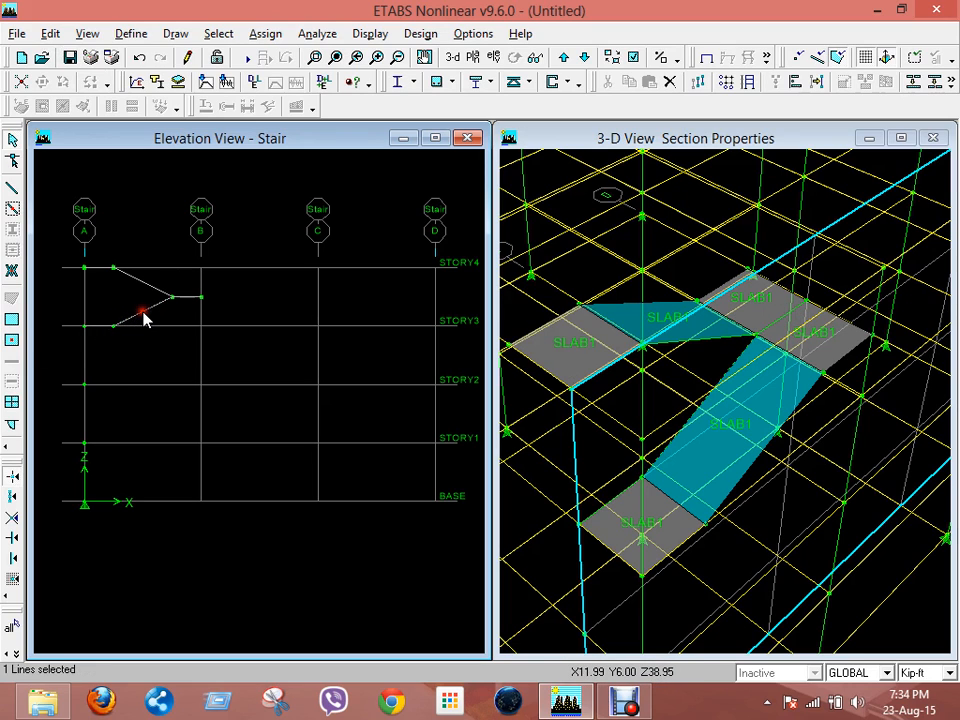
pyautogui.click(127, 318)
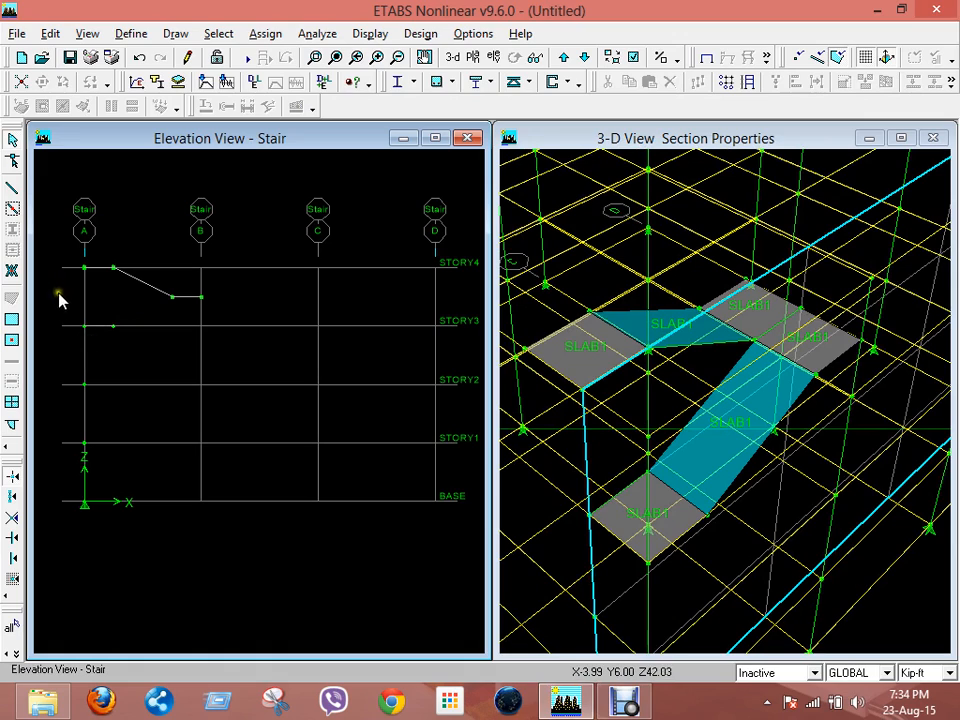
pyautogui.click(98, 329)
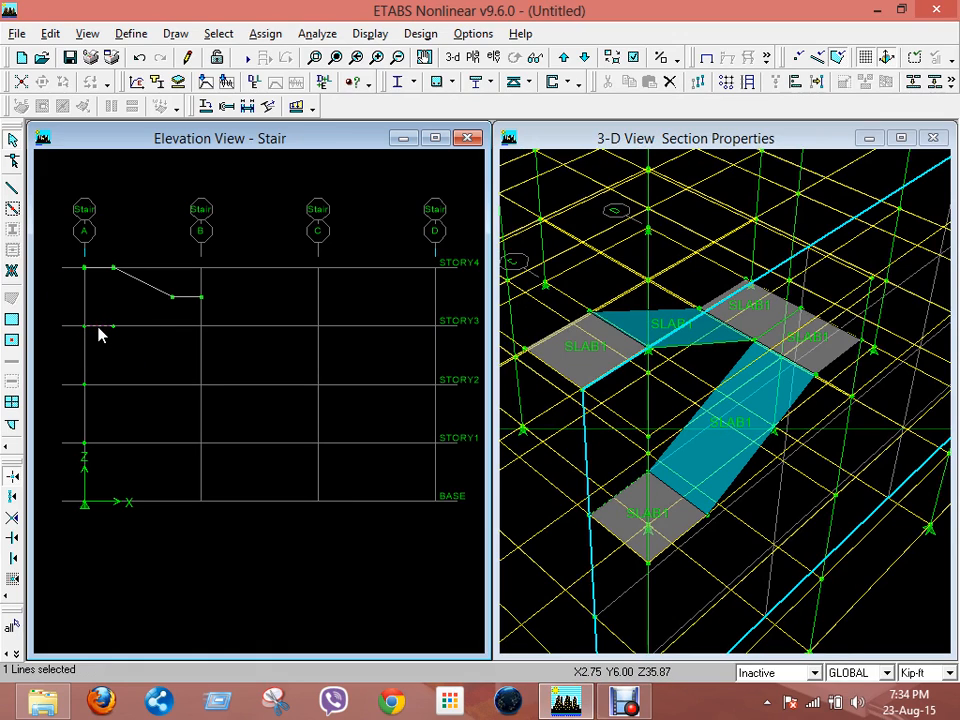
pyautogui.click(98, 335)
pyautogui.click(182, 299)
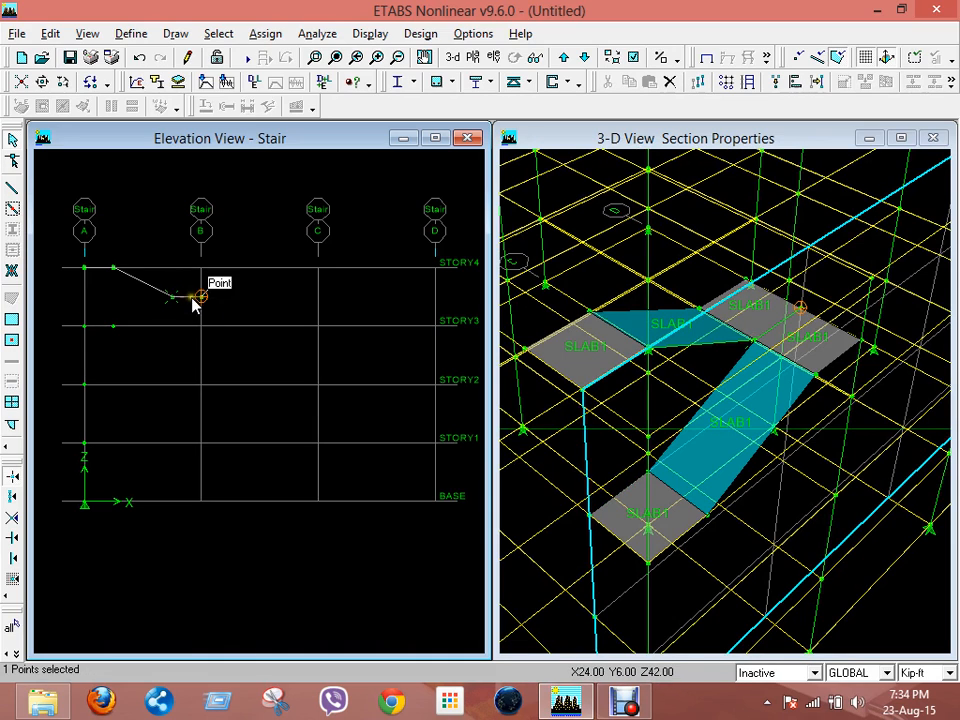
pyautogui.click(186, 300)
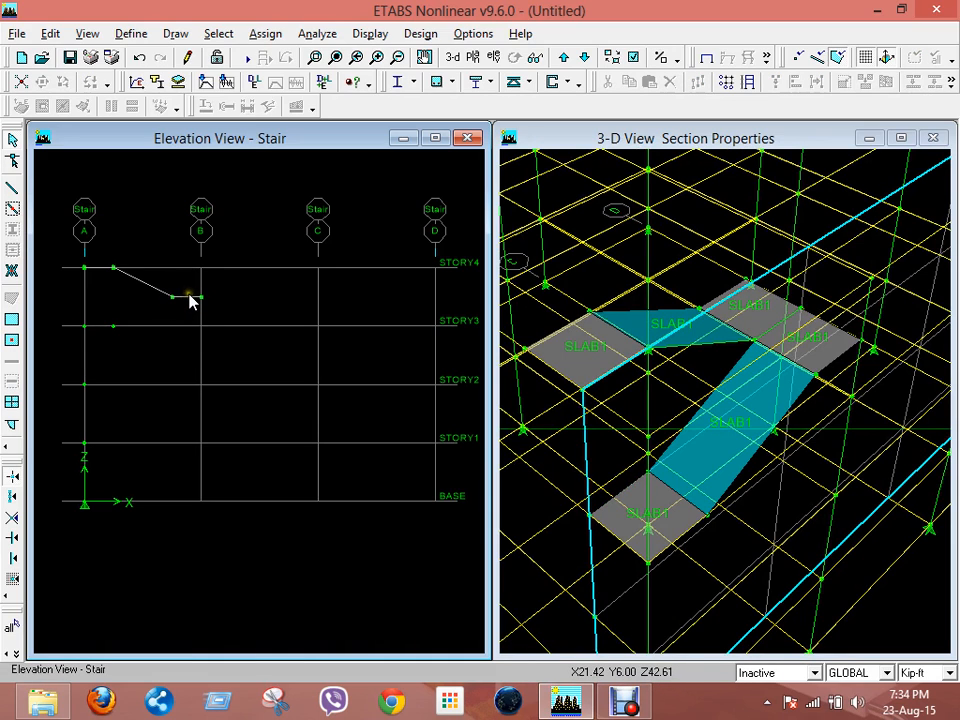
pyautogui.click(190, 303)
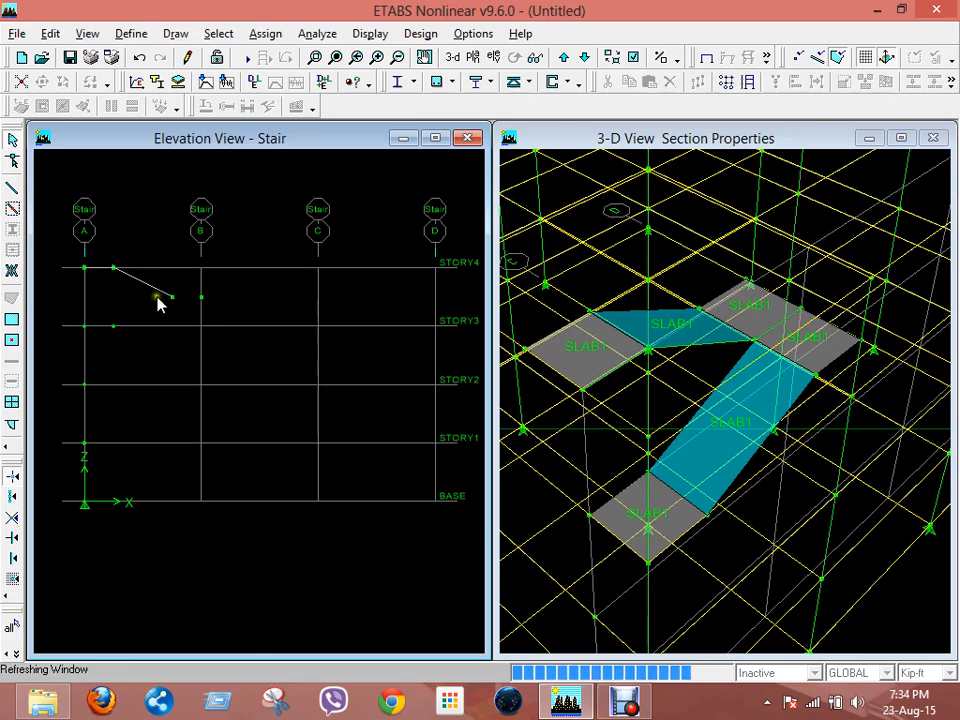
pyautogui.press('Delete')
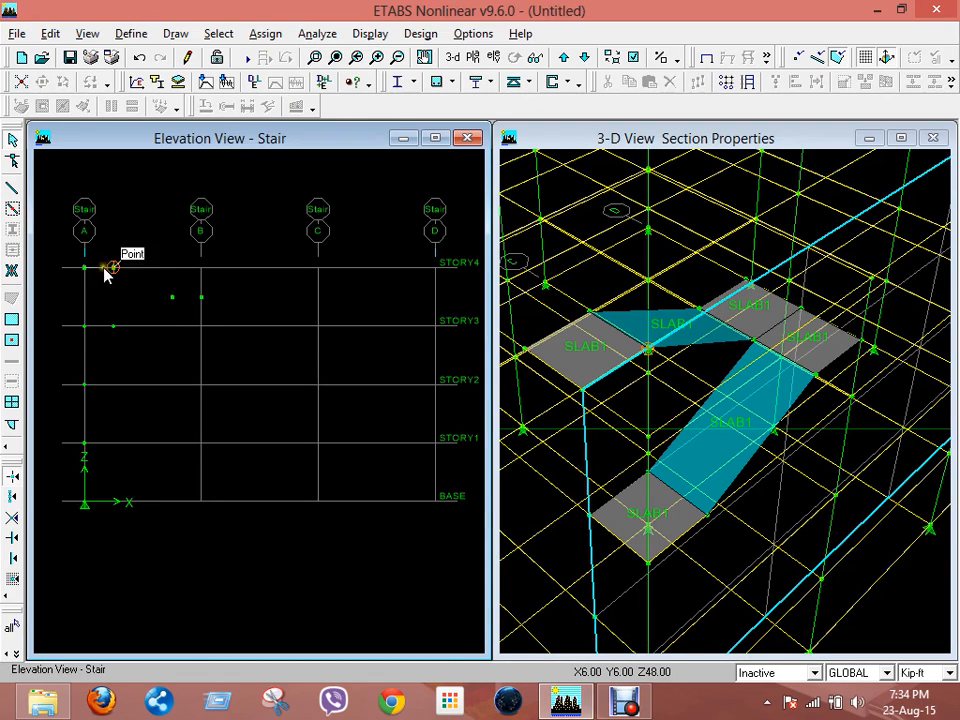
pyautogui.click(138, 58)
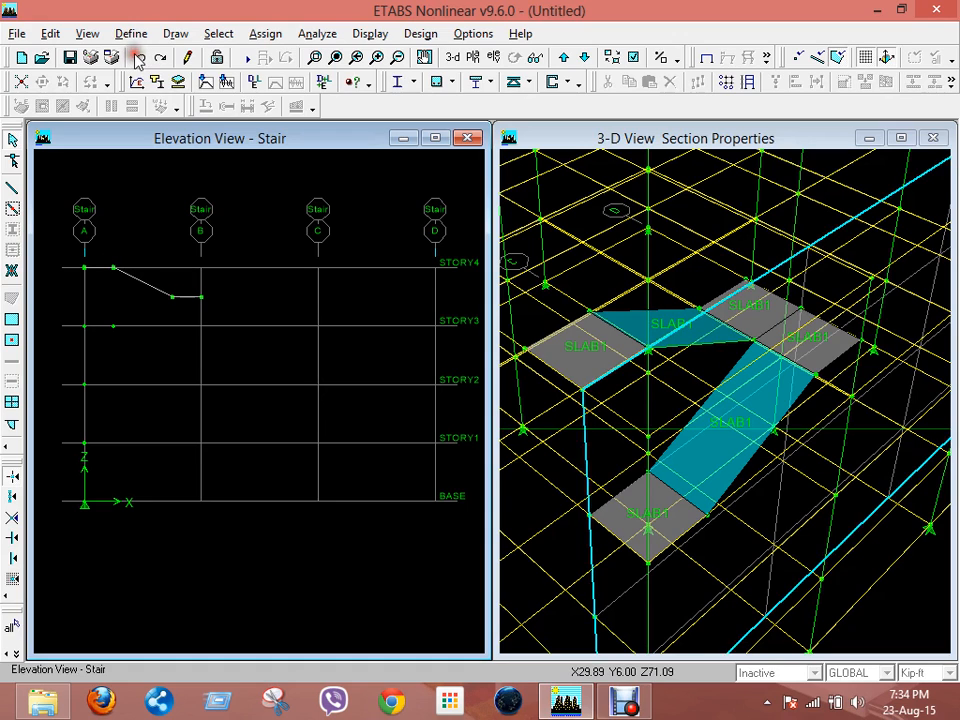
pyautogui.click(138, 58)
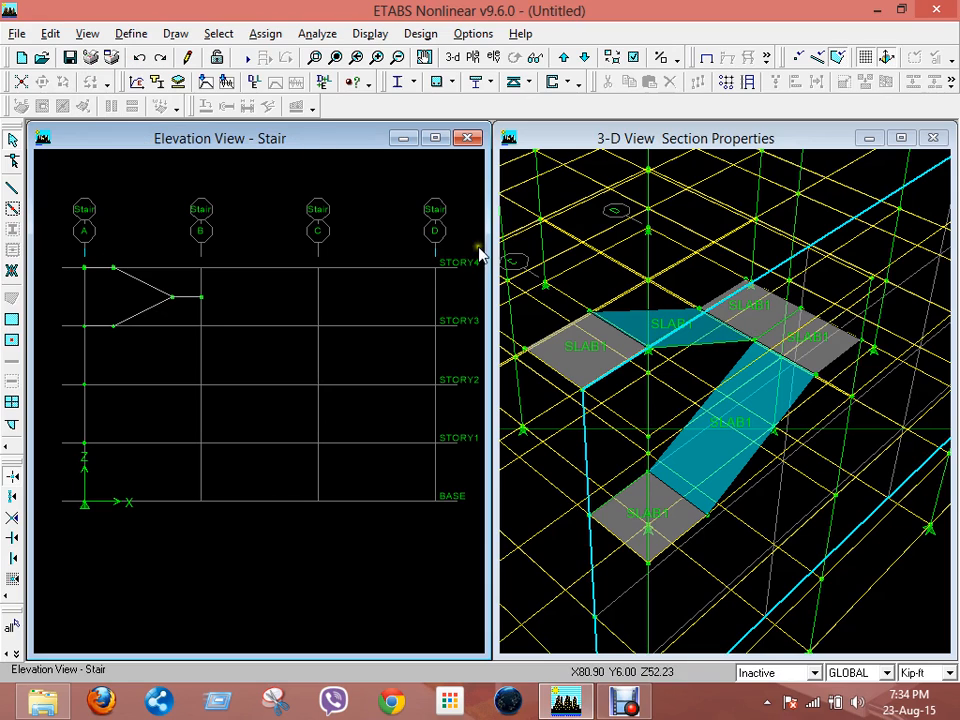
# Select the STORY4 landing and upper flight areas of the stair in the 3-D model
pyautogui.click(574, 369)
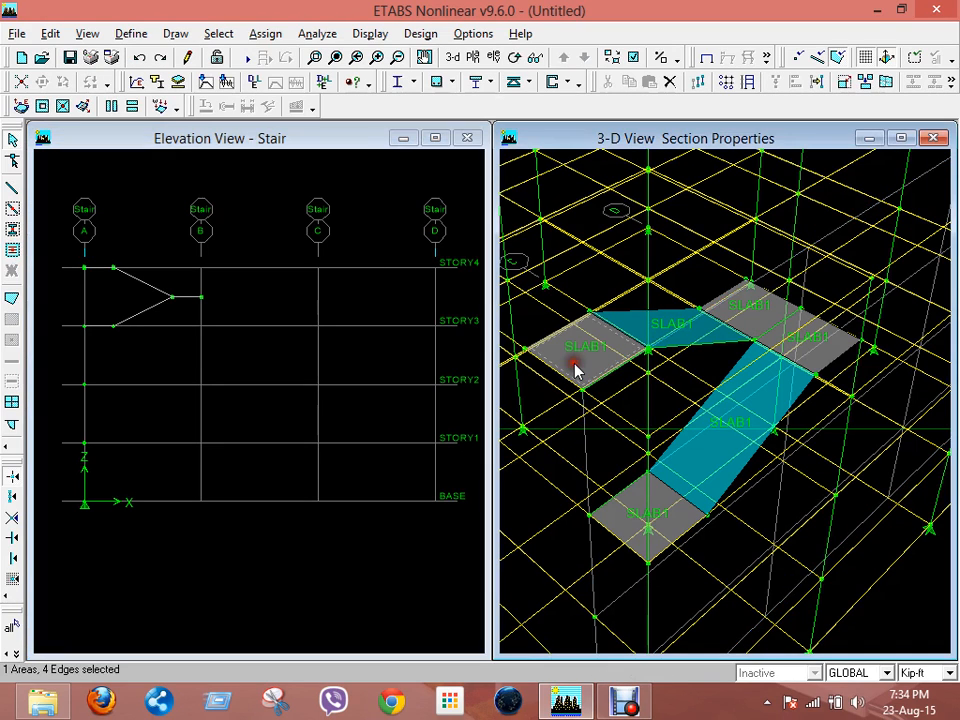
pyautogui.click(669, 335)
pyautogui.click(669, 335)
pyautogui.click(693, 338)
pyautogui.click(694, 337)
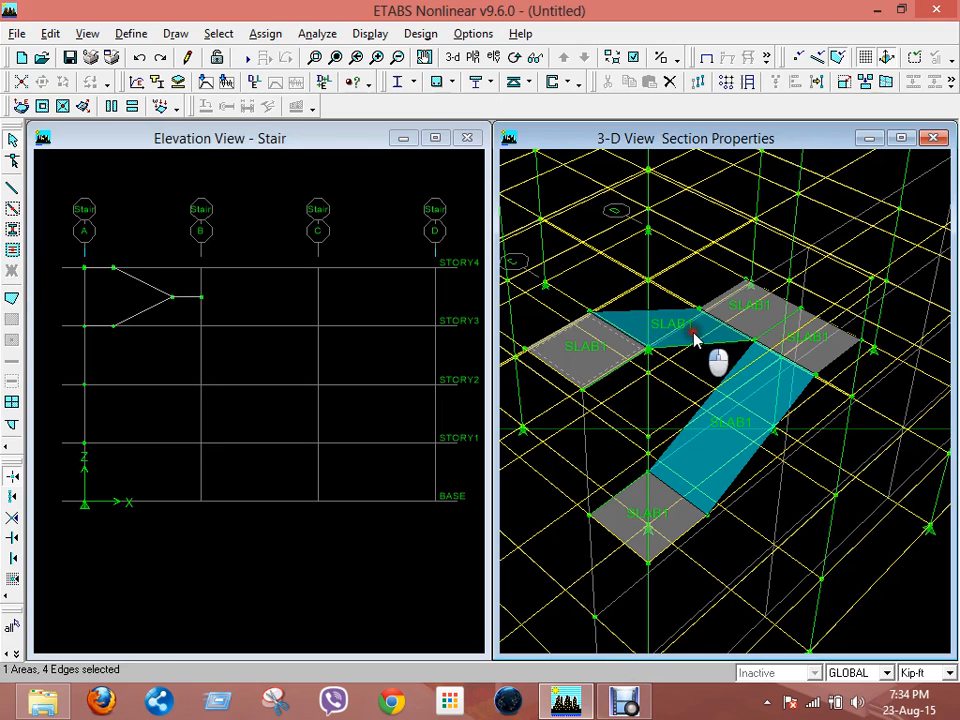
pyautogui.click(633, 325)
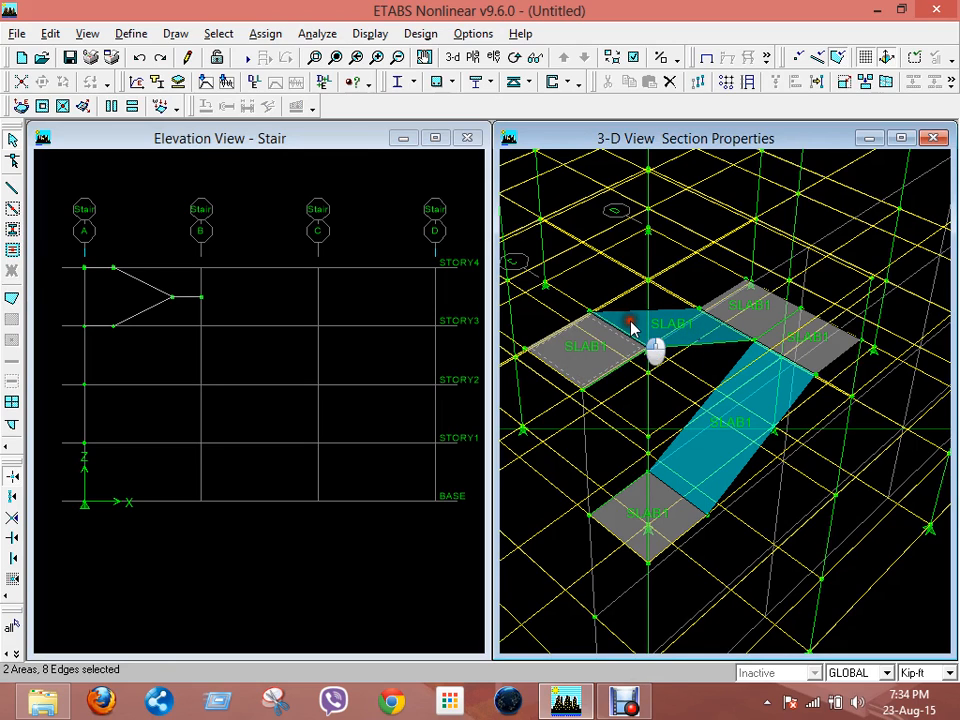
pyautogui.click(315, 57)
pyautogui.moveTo(633, 361); pyautogui.dragTo(855, 490)
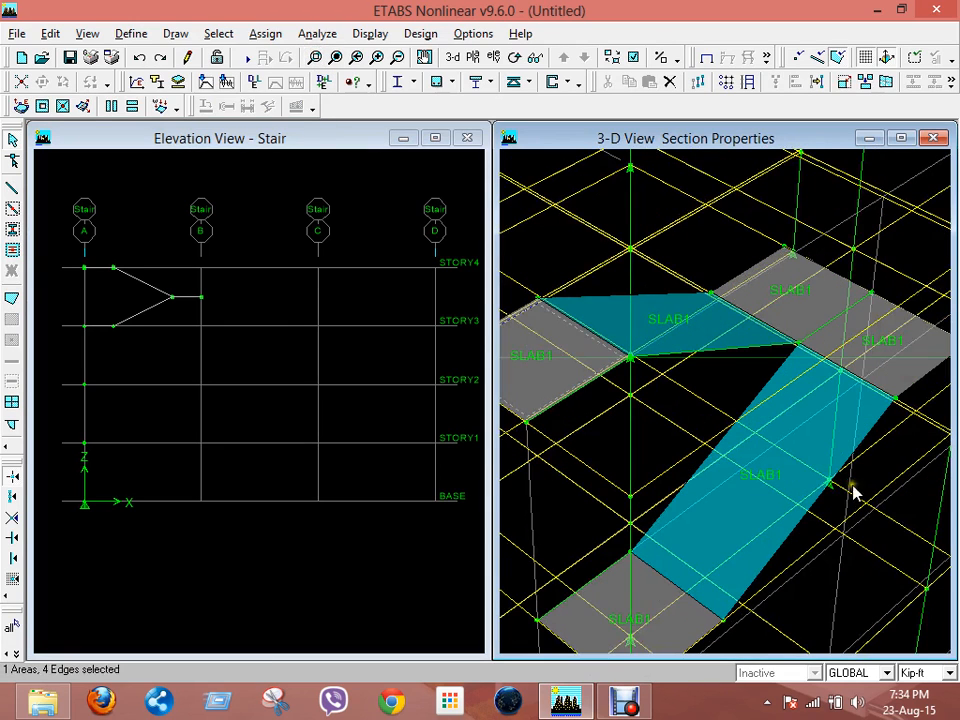
pyautogui.click(579, 317)
pyautogui.click(606, 315)
pyautogui.click(606, 316)
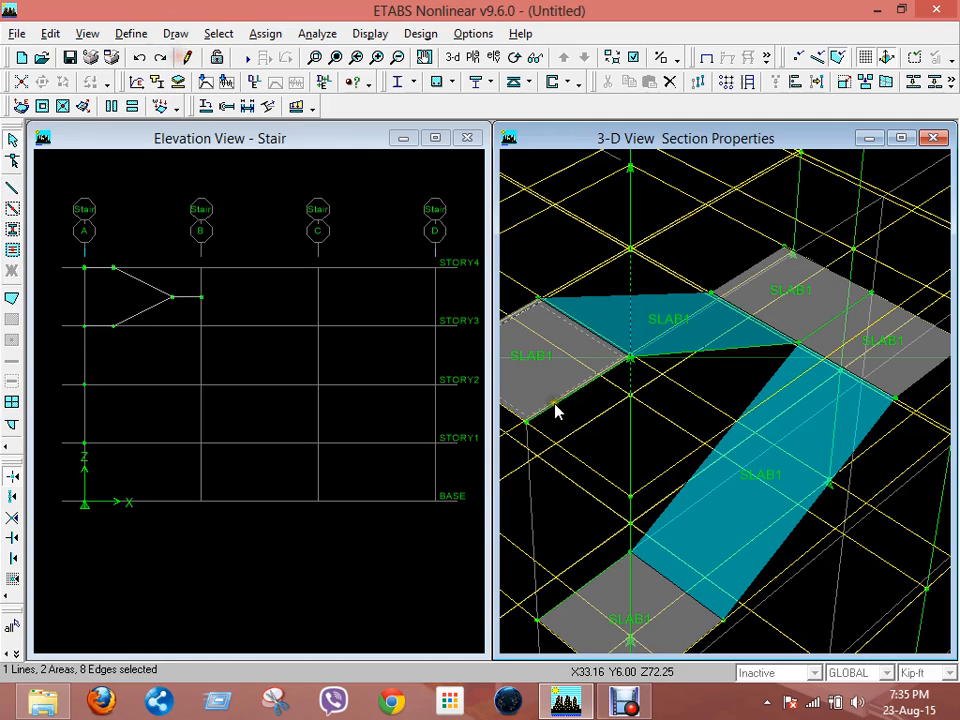
pyautogui.click(631, 318)
pyautogui.click(562, 338)
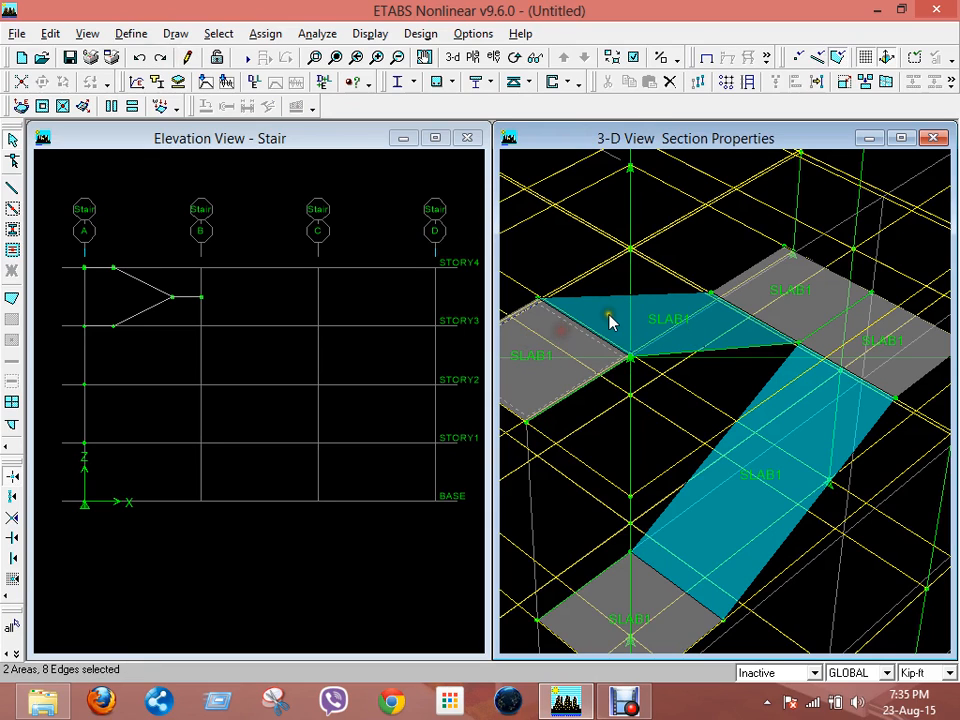
pyautogui.click(611, 317)
# Add the remaining stair areas to the selection so both story landings, both flights and both mid-height landing panels are selected
pyautogui.click(759, 305)
pyautogui.click(821, 347)
pyautogui.click(800, 395)
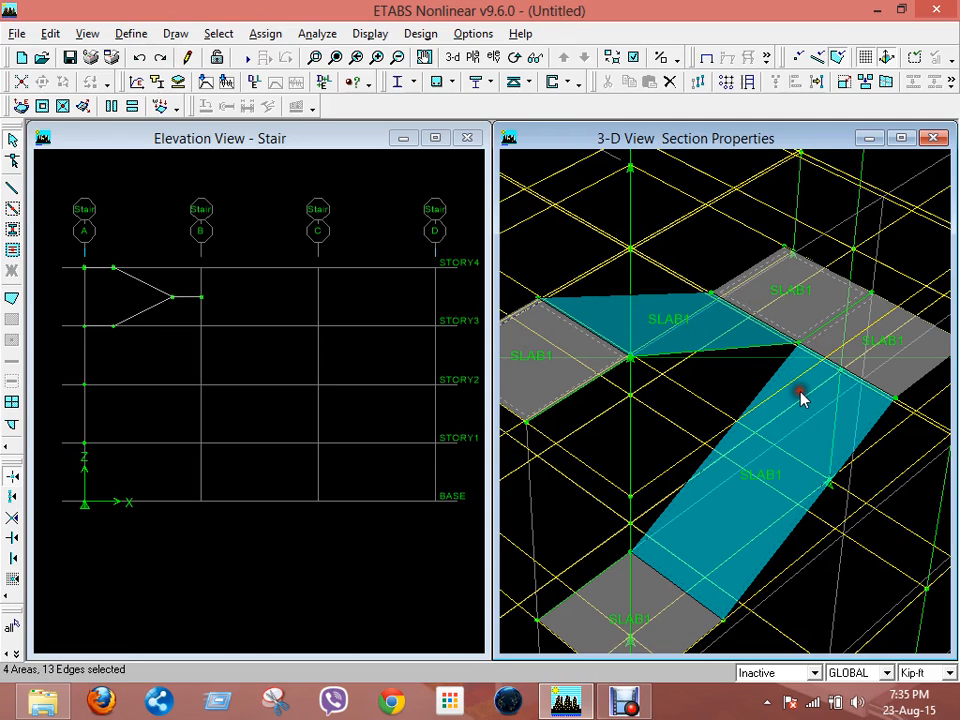
pyautogui.click(717, 507)
pyautogui.click(619, 593)
pyautogui.click(613, 331)
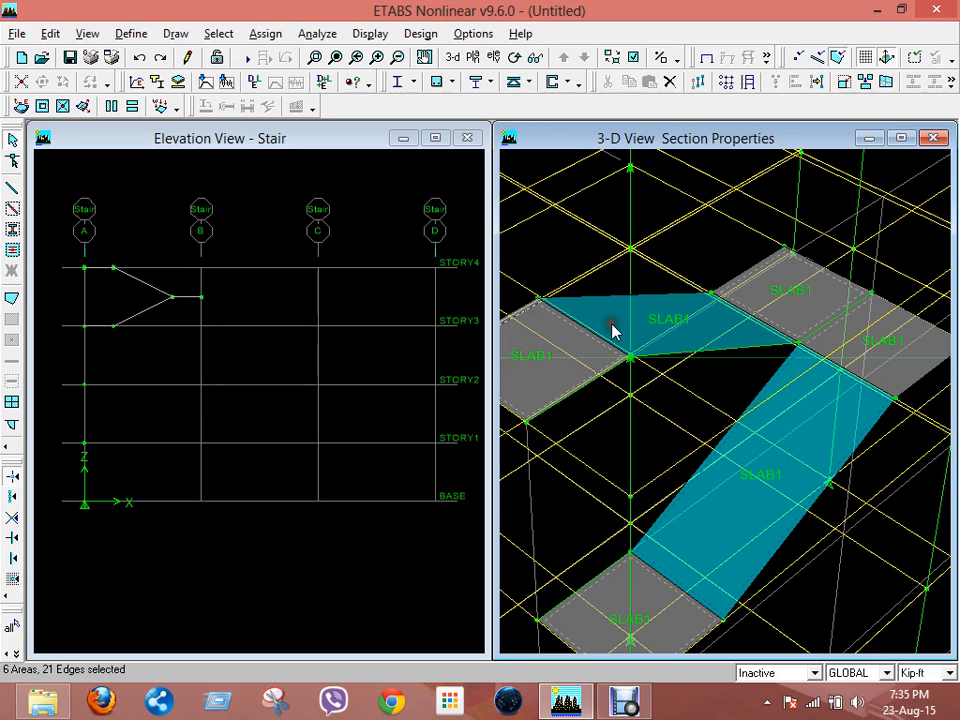
pyautogui.click(757, 345)
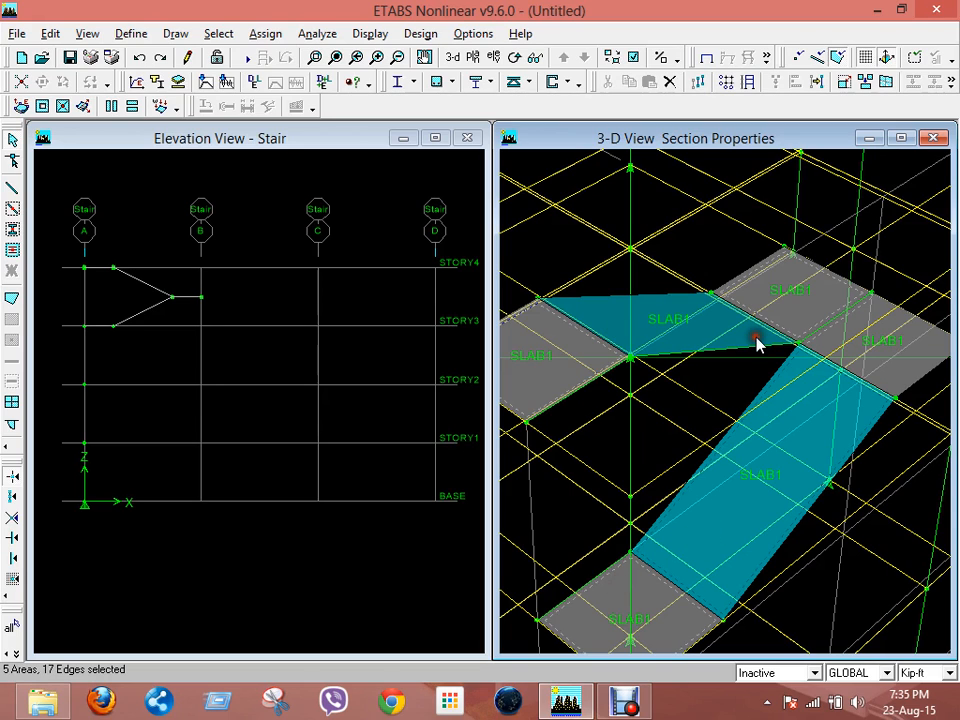
pyautogui.click(705, 338)
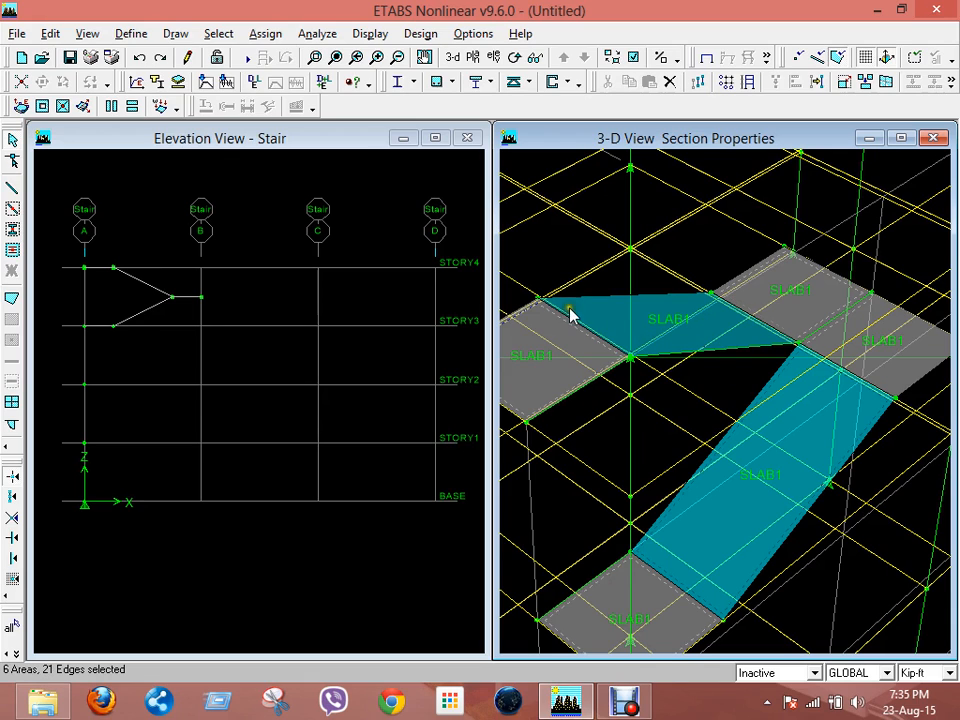
# Replicate the selected stair areas on STORY3, STORY2 and STORY1, keeping the originals
pyautogui.scroll(-3, 733, 397)
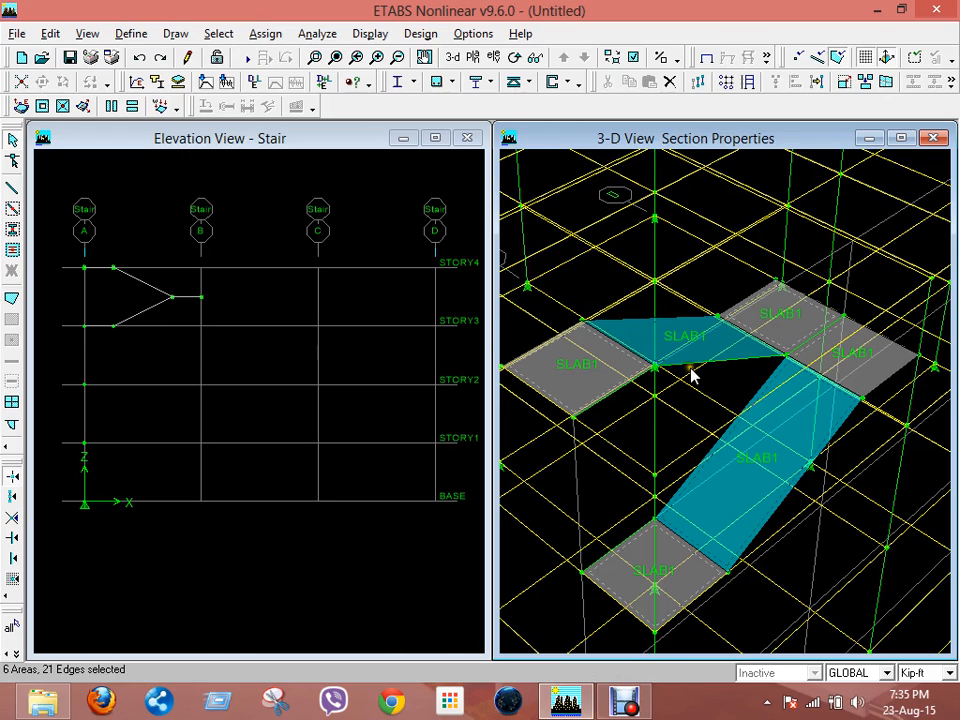
pyautogui.click(50, 33)
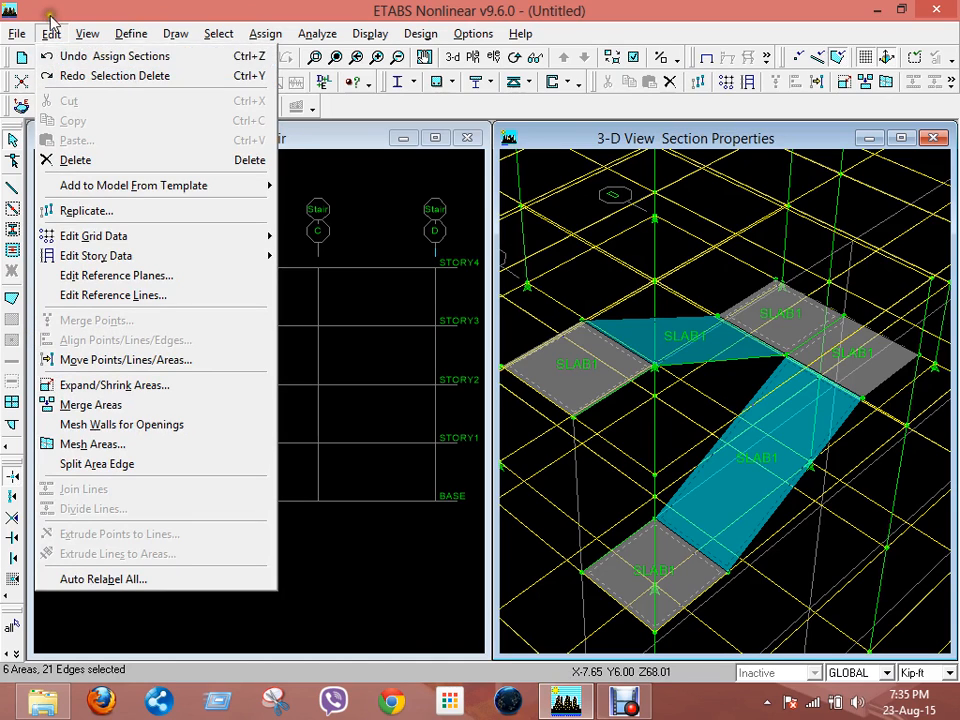
pyautogui.click(85, 212)
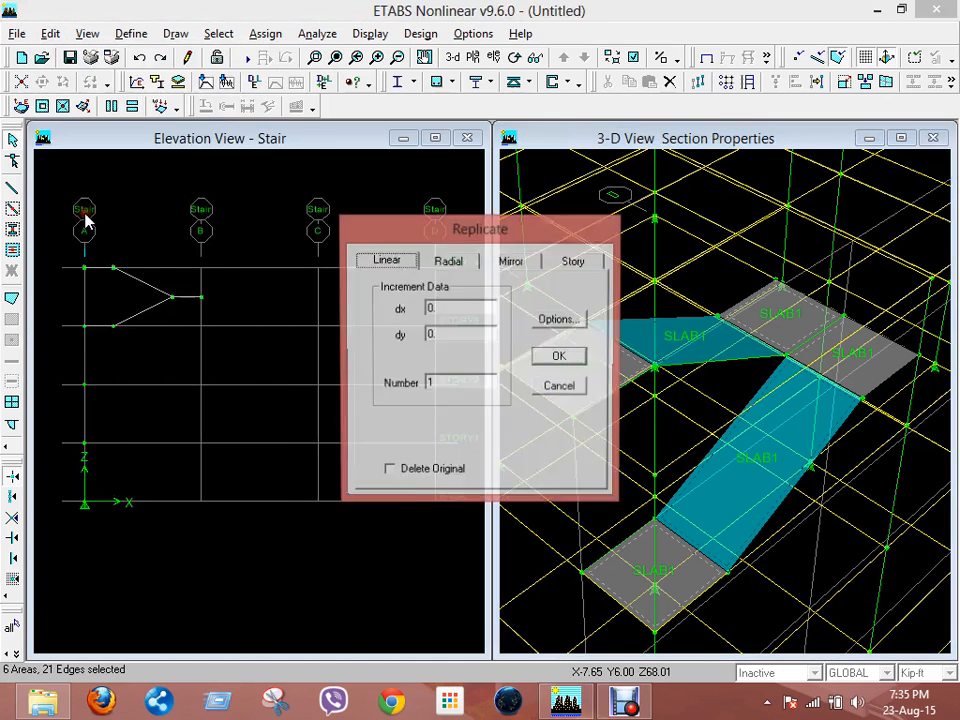
pyautogui.click(572, 265)
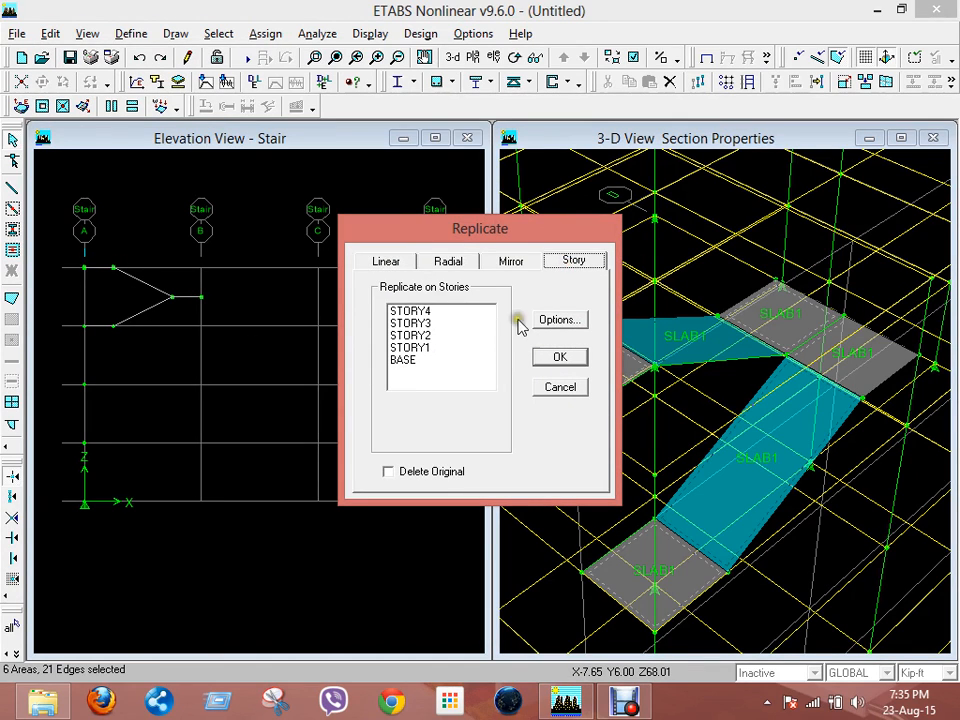
pyautogui.moveTo(437, 322); pyautogui.dragTo(432, 348)
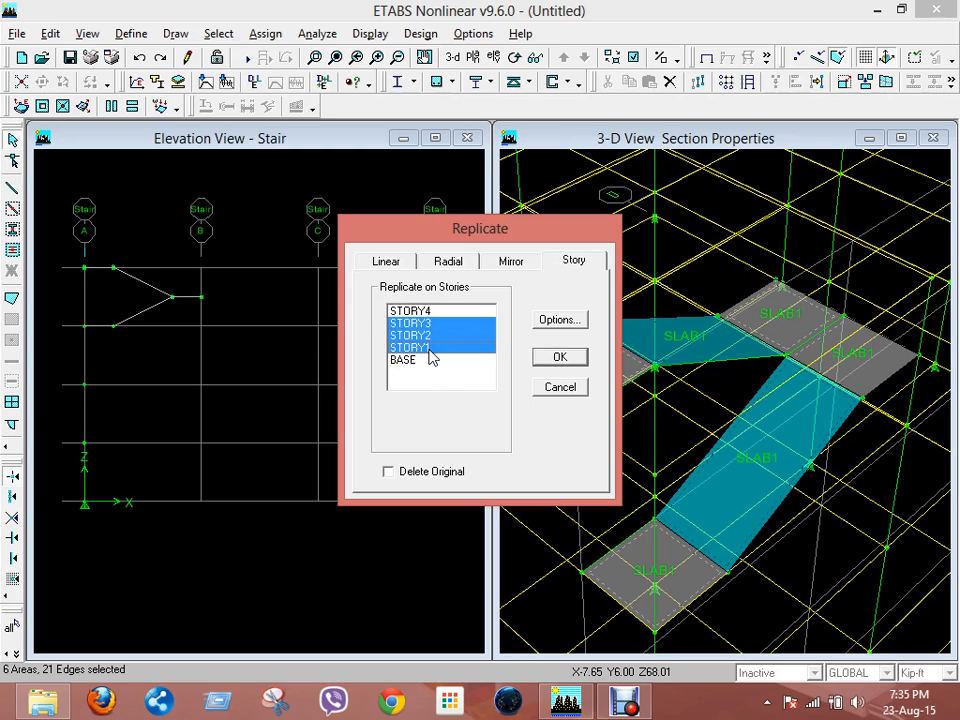
pyautogui.click(556, 360)
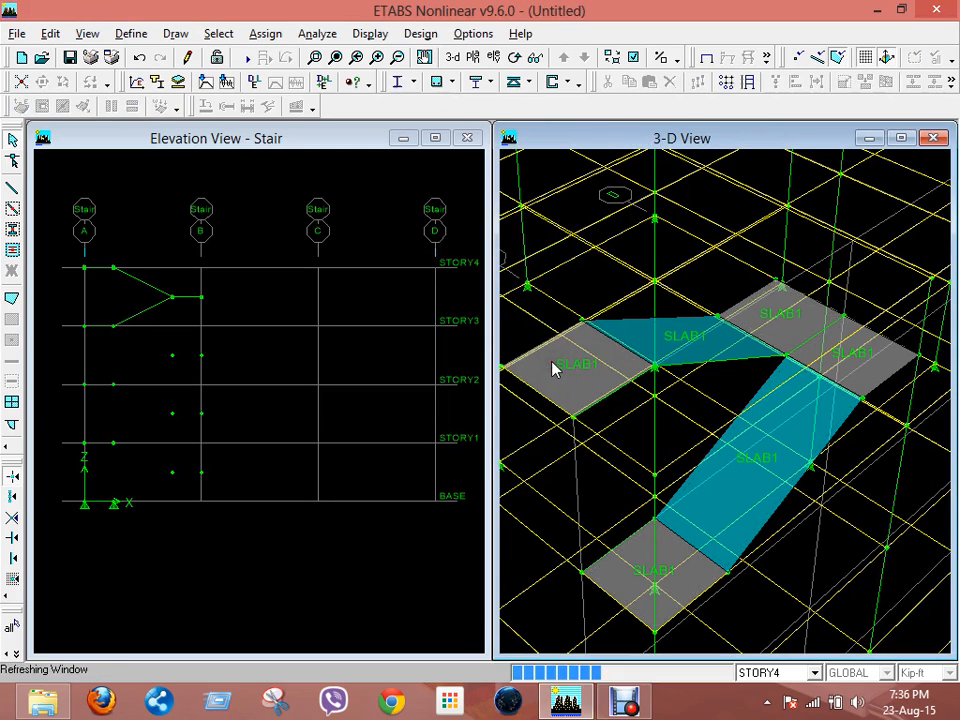
# Inspect the replicated stair flights and landings at every story in the 3-D model and from several angles in a rendered view
pyautogui.moveTo(810, 517); pyautogui.dragTo(776, 369, button='middle')
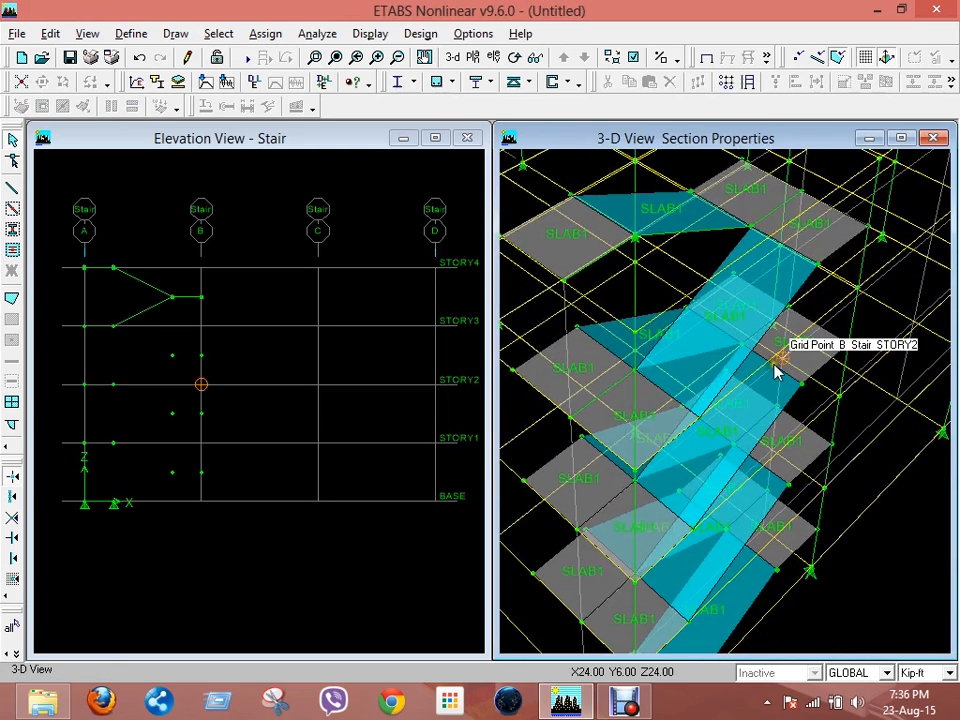
pyautogui.scroll(-4, 734, 378)
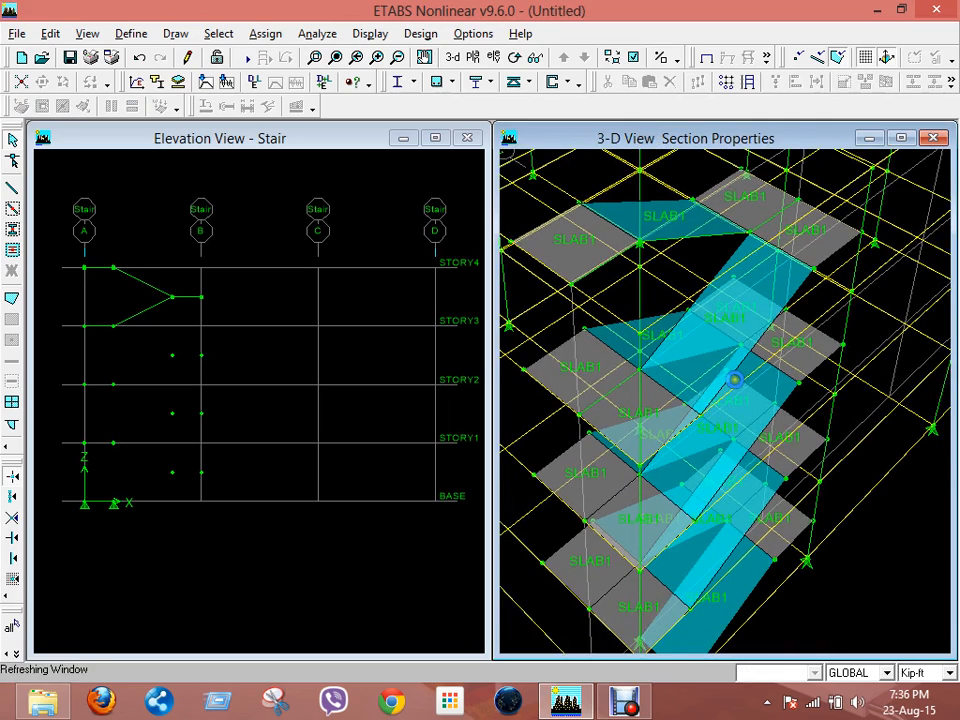
pyautogui.scroll(-1, 735, 382)
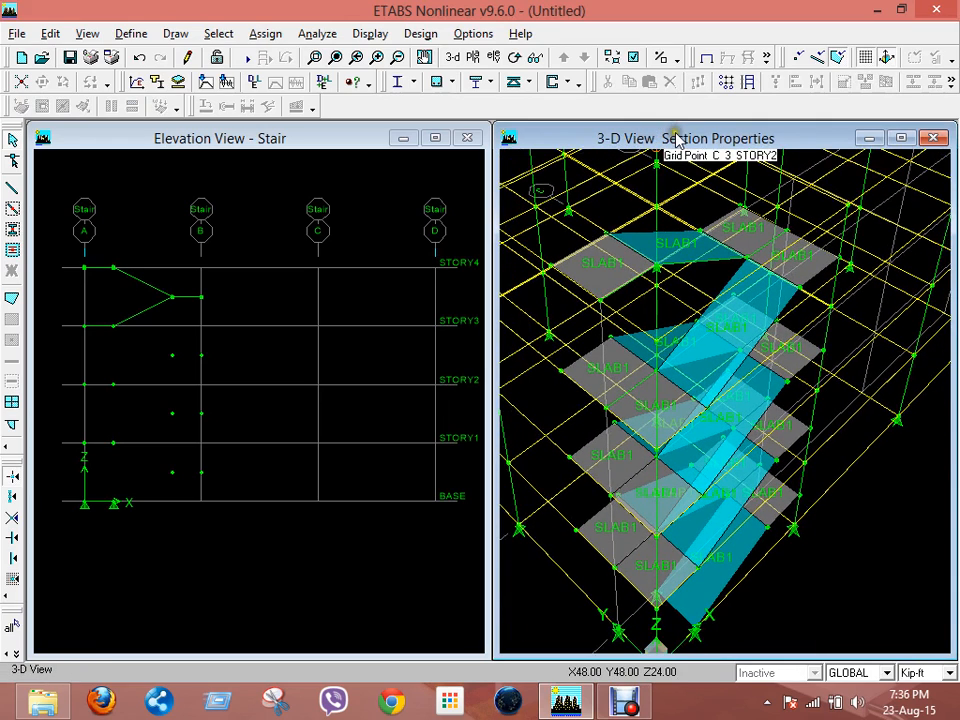
pyautogui.click(87, 33)
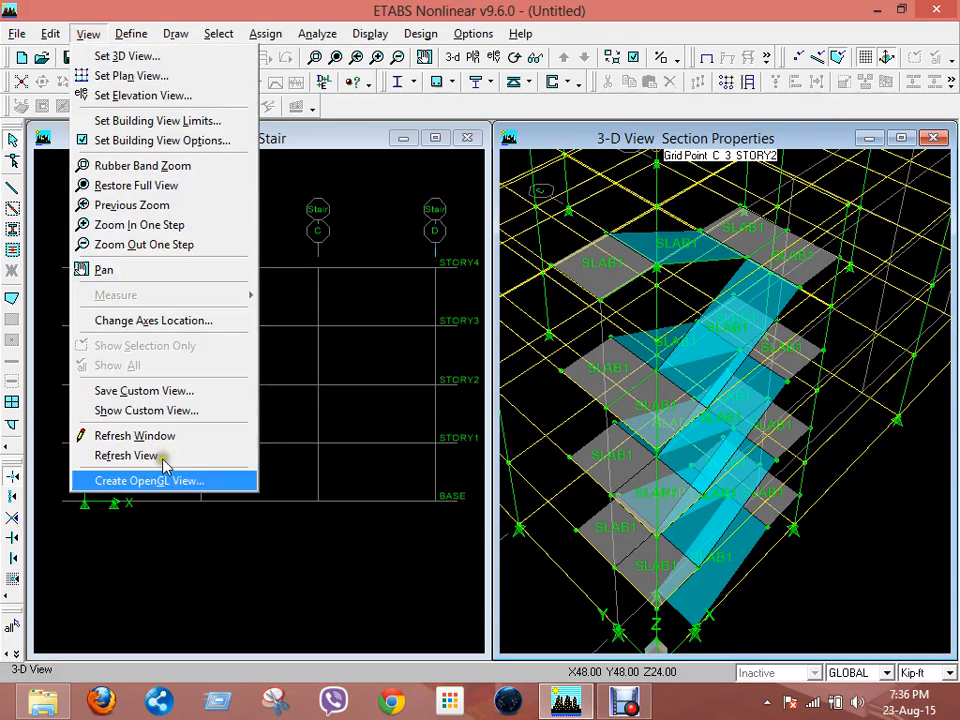
pyautogui.click(190, 480)
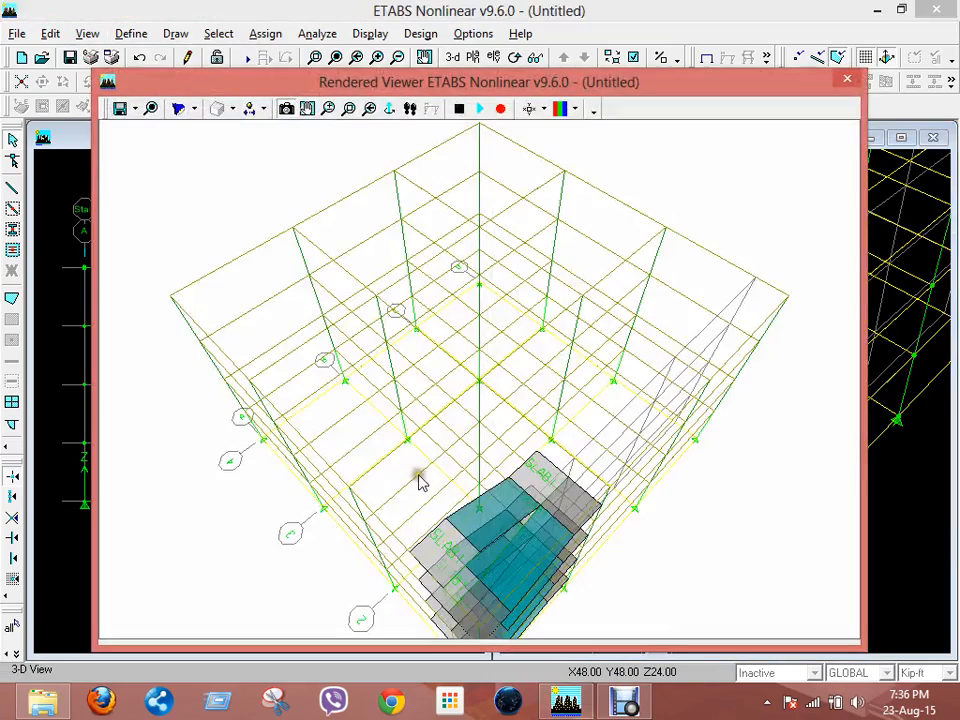
pyautogui.moveTo(420, 480); pyautogui.dragTo(385, 178)
pyautogui.moveTo(390, 545); pyautogui.dragTo(347, 501)
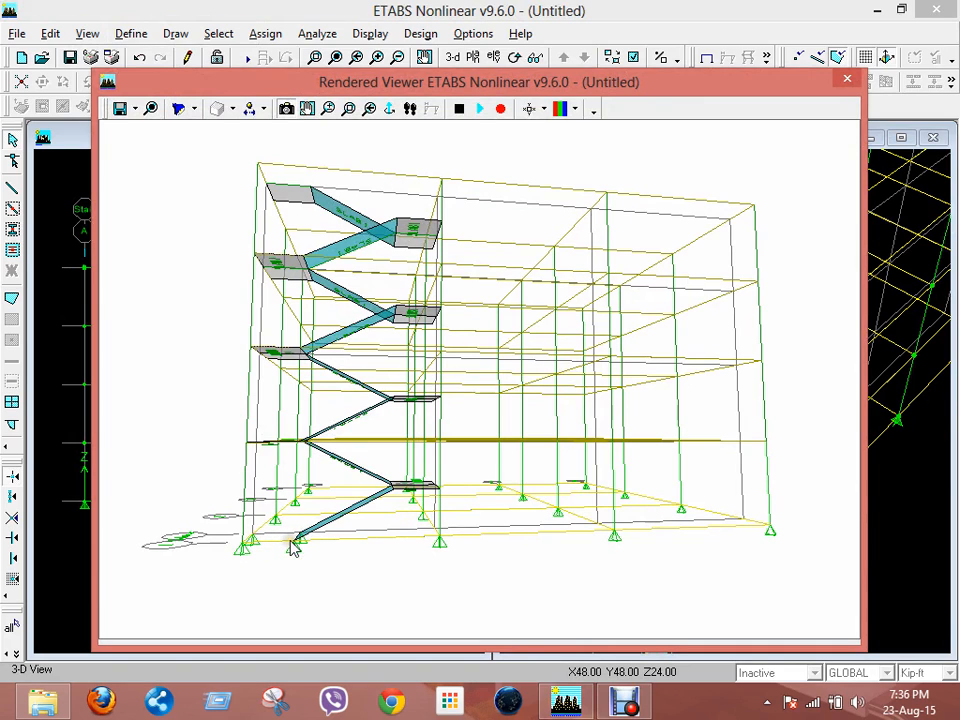
pyautogui.moveTo(319, 540); pyautogui.dragTo(444, 504)
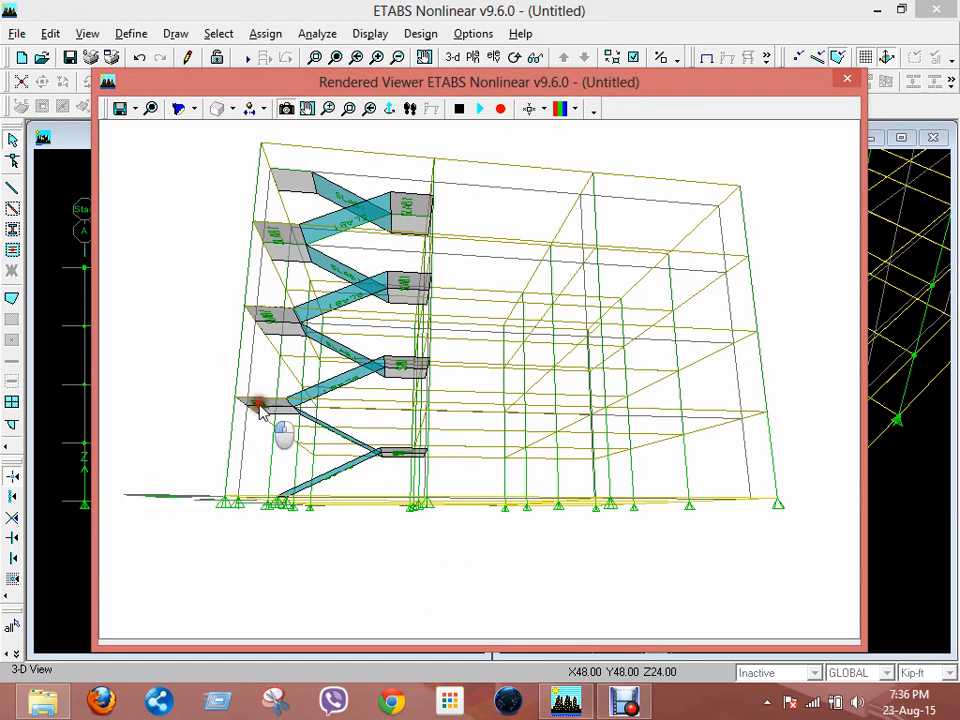
pyautogui.moveTo(280, 427); pyautogui.dragTo(270, 460)
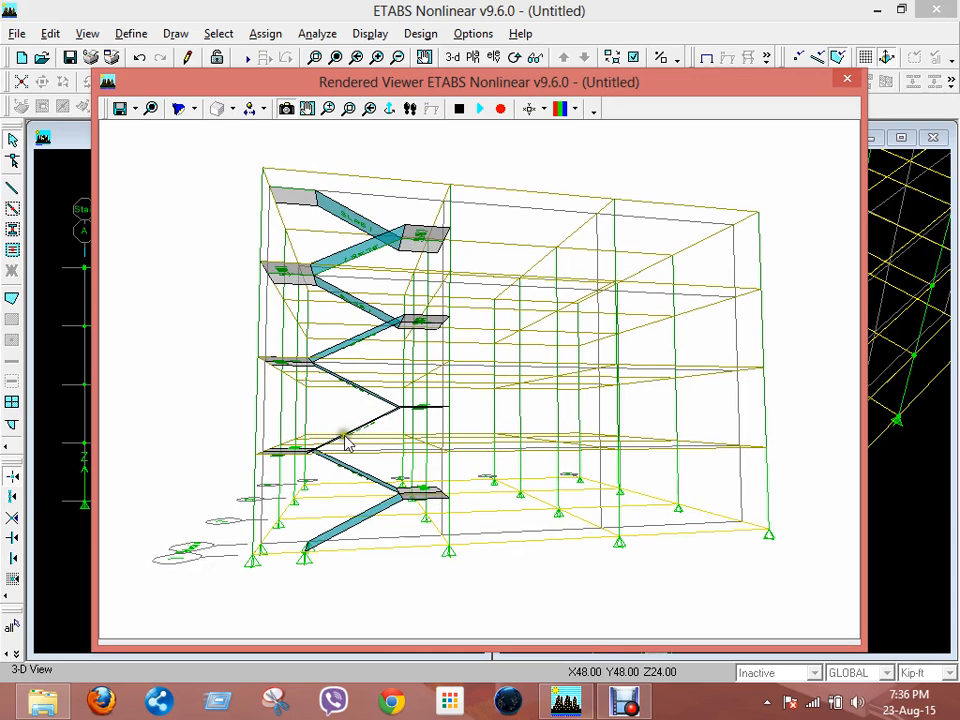
pyautogui.click(849, 80)
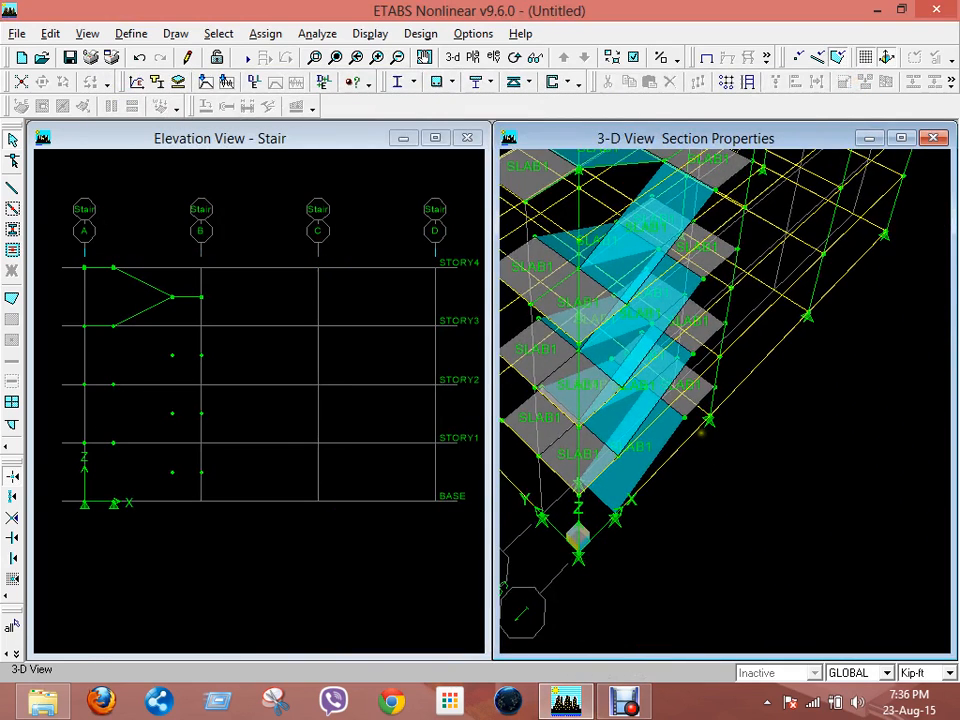
# Delete the lowest stair flight area, the one starting at BASE, and check the remaining stair in a rendered view
pyautogui.moveTo(701, 433); pyautogui.dragTo(771, 519, button='middle')
pyautogui.click(740, 487)
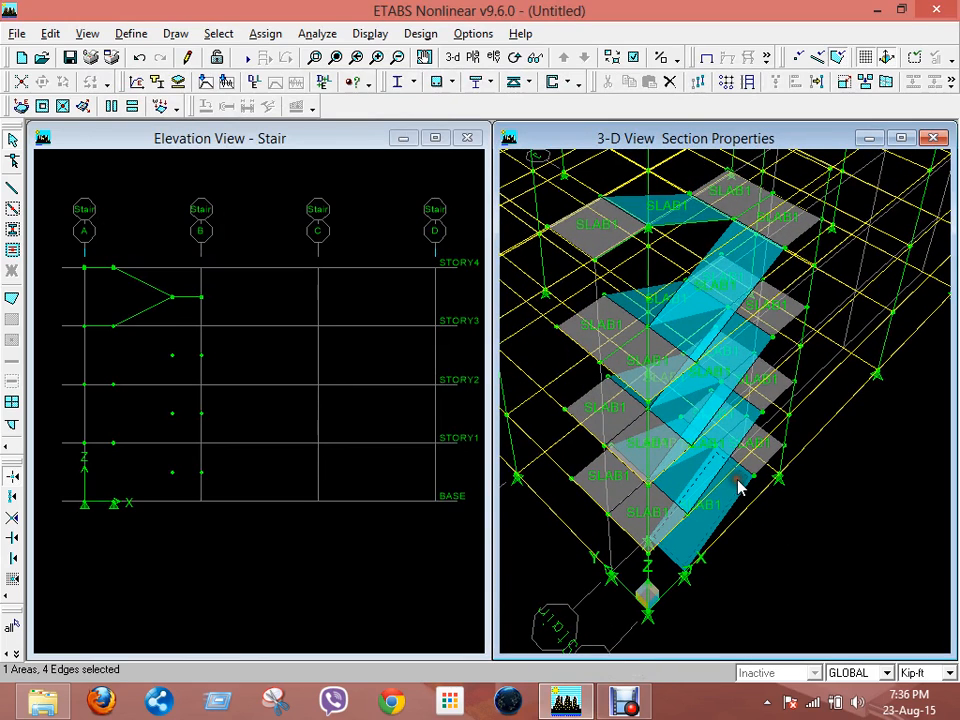
pyautogui.press('Delete')
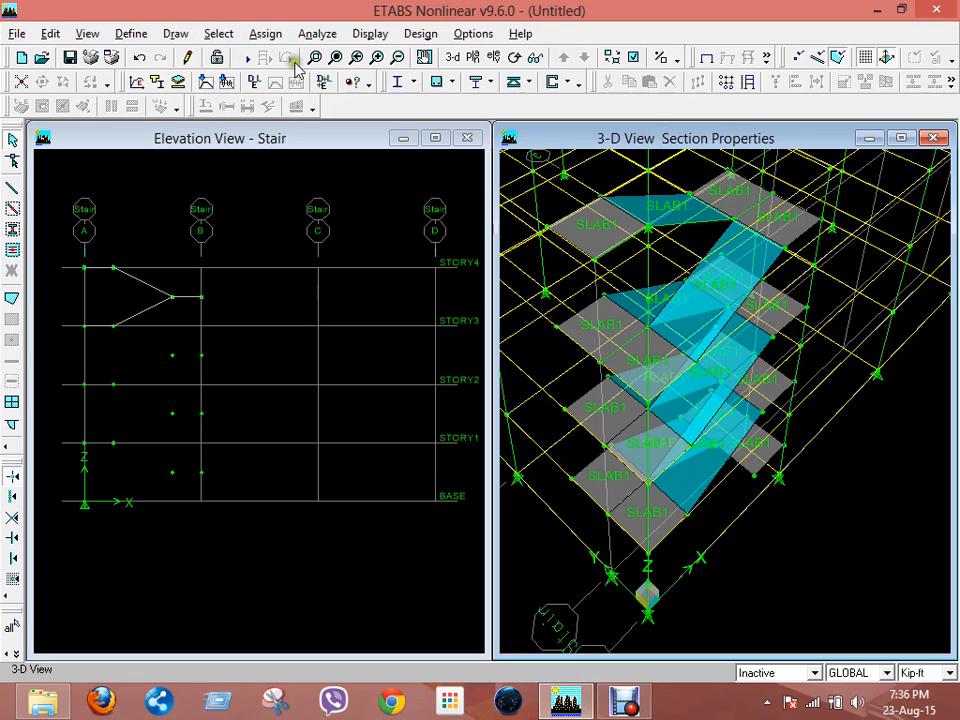
pyautogui.click(80, 34)
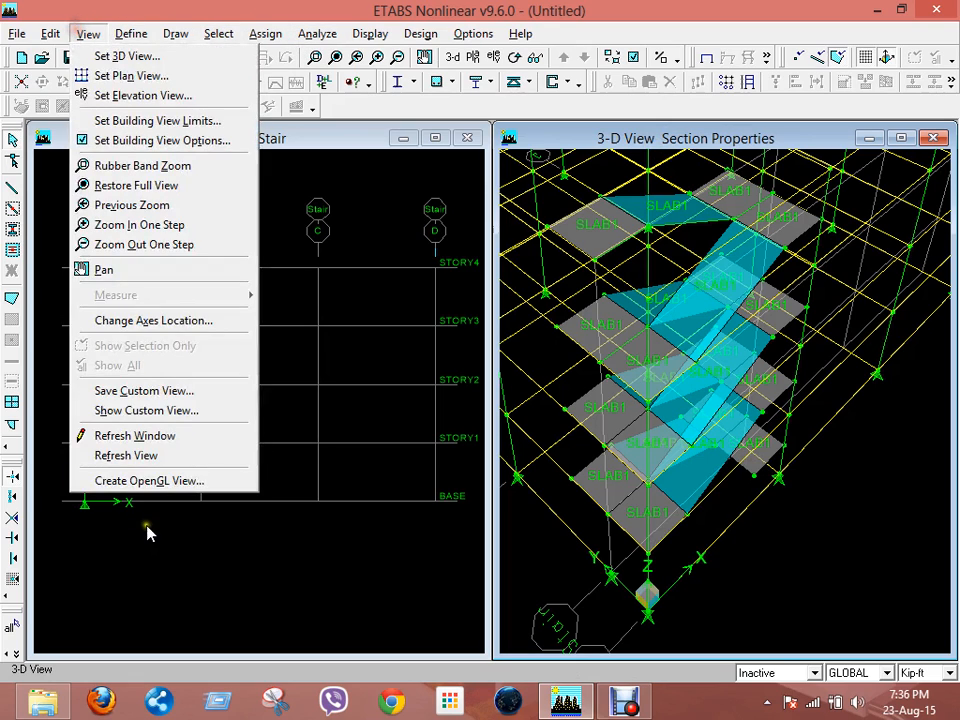
pyautogui.click(150, 482)
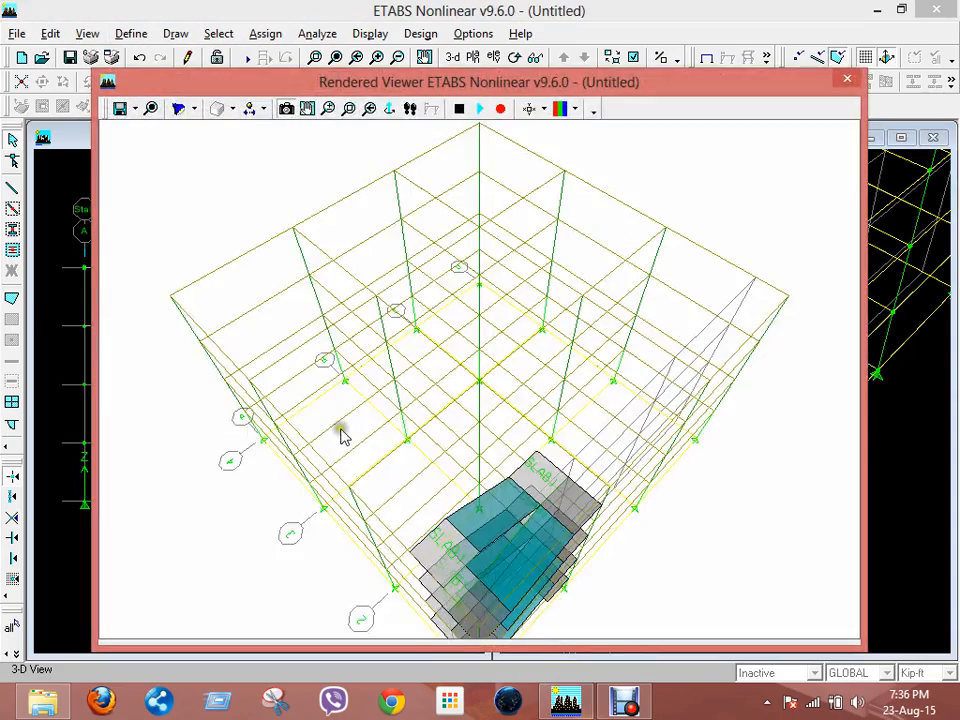
pyautogui.moveTo(326, 328); pyautogui.dragTo(343, 456)
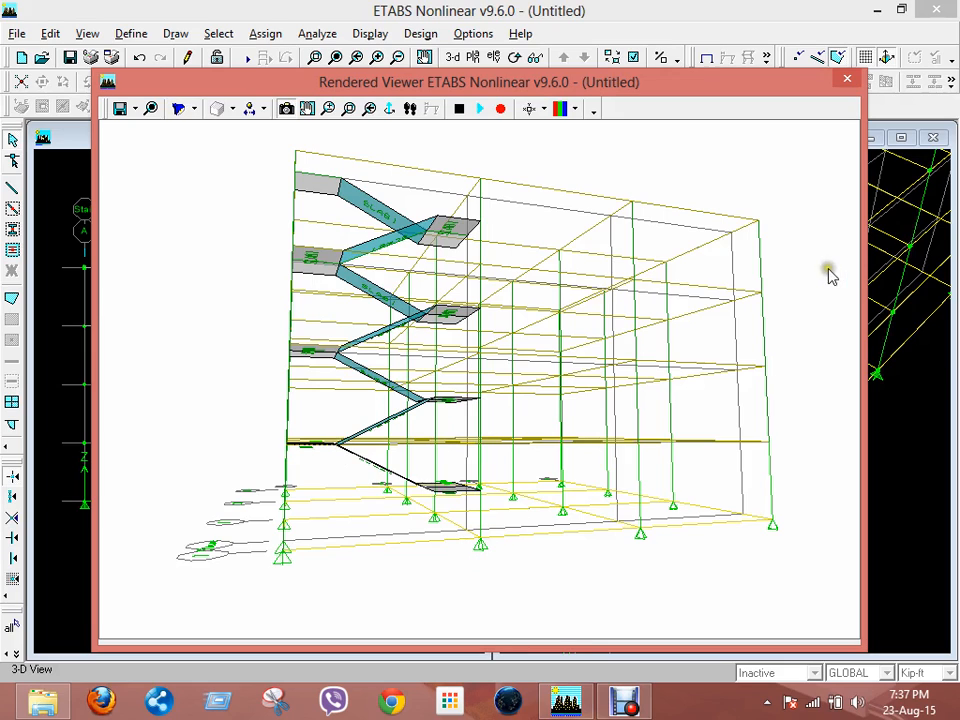
pyautogui.click(848, 79)
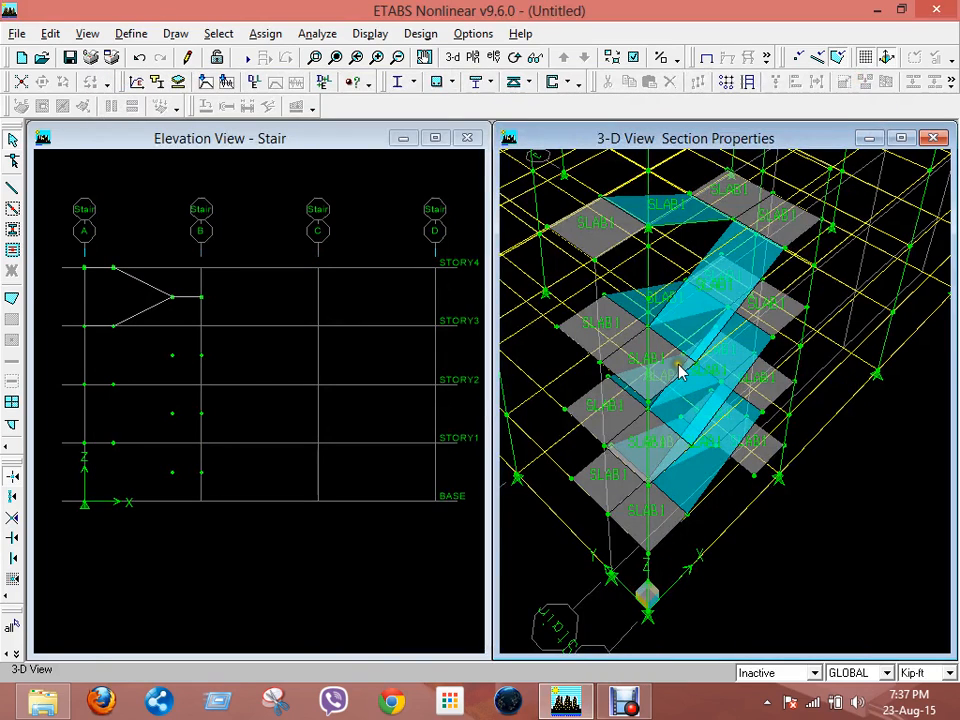
pyautogui.moveTo(679, 371); pyautogui.dragTo(780, 349)
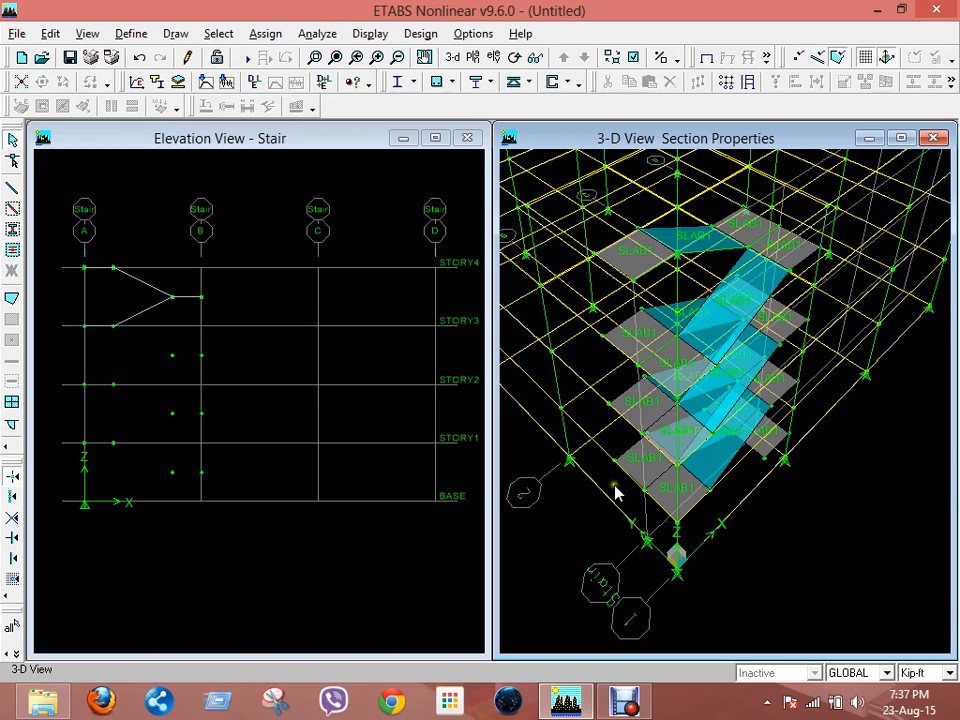
pyautogui.click(616, 706)
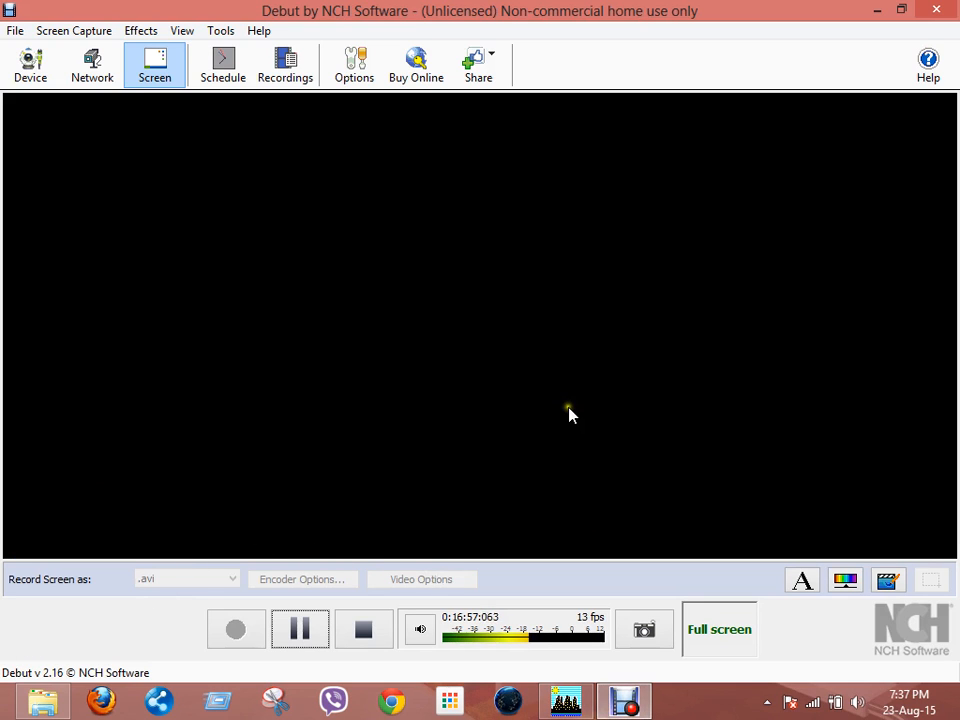
pyautogui.click(508, 369)
pyautogui.click(411, 415)
pyautogui.click(604, 698)
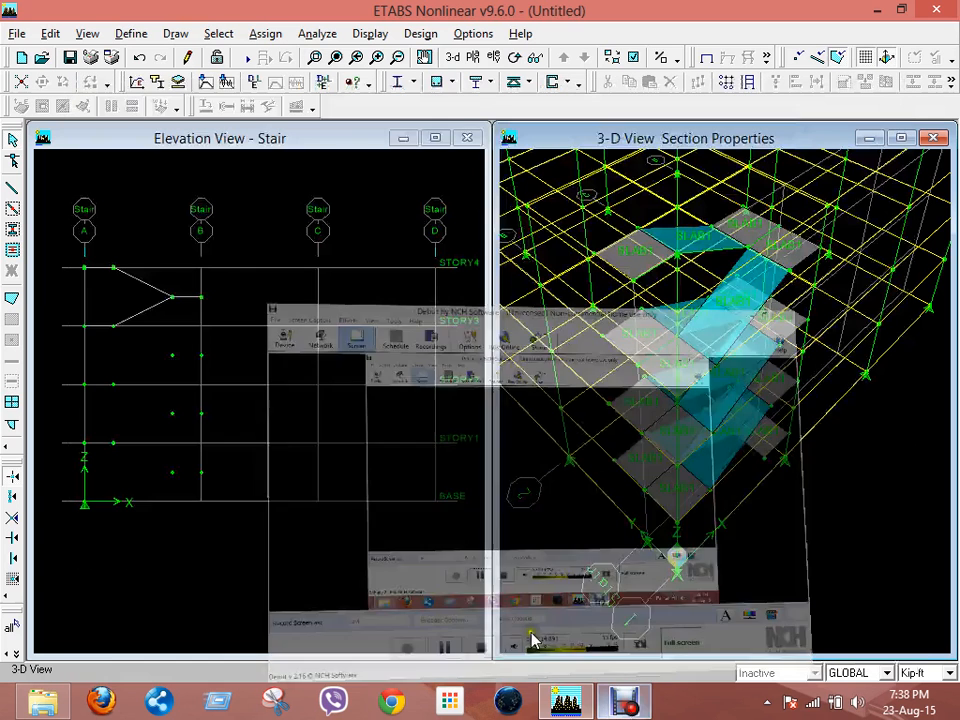
pyautogui.click(625, 697)
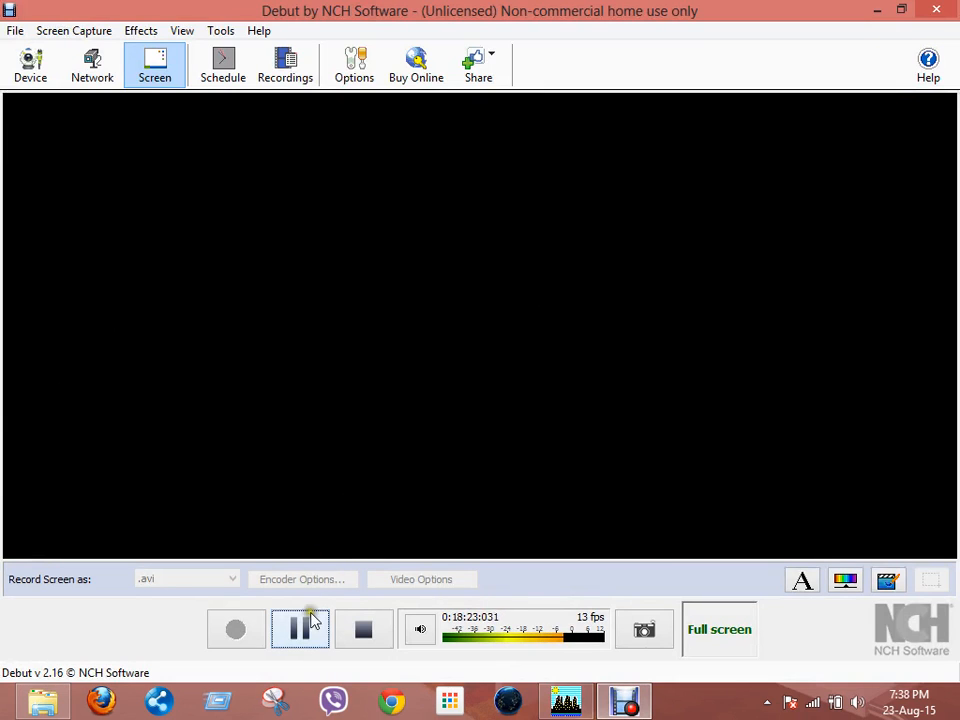
pyautogui.click(300, 625)
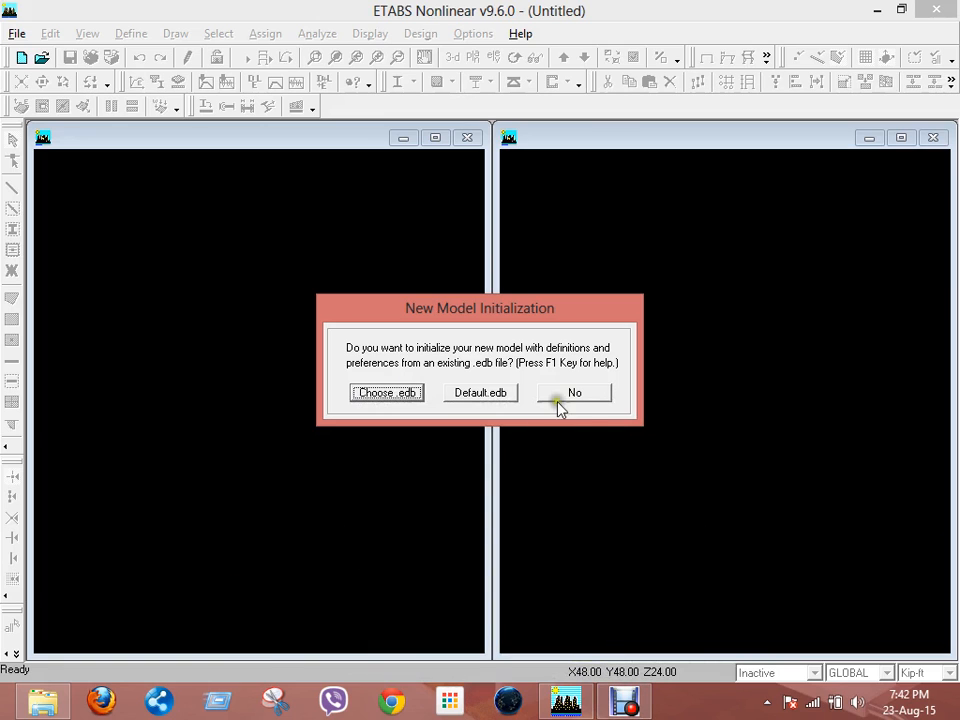
# Start a new grid-only model without initializing from an existing .edb file, accepting the default uniform grid and simple story data
pyautogui.click(565, 395)
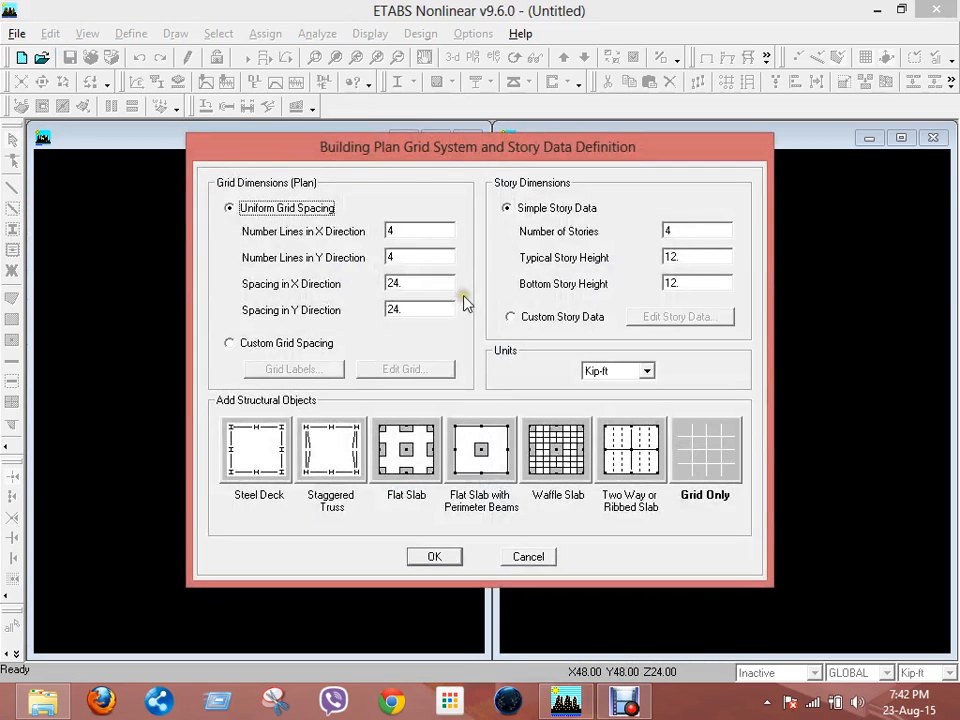
pyautogui.click(712, 455)
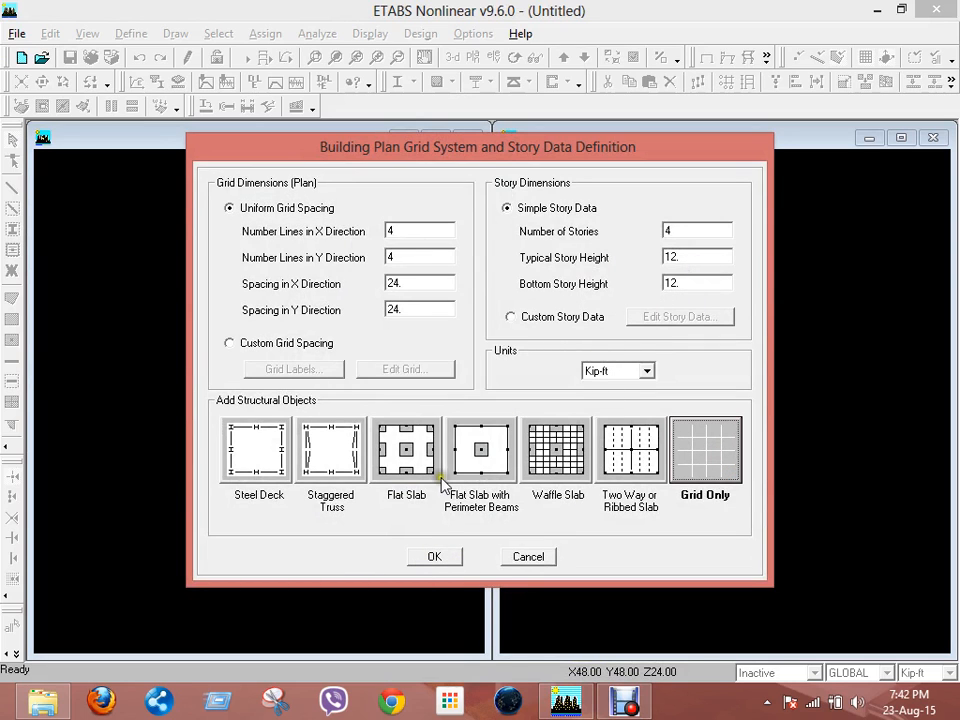
pyautogui.click(430, 561)
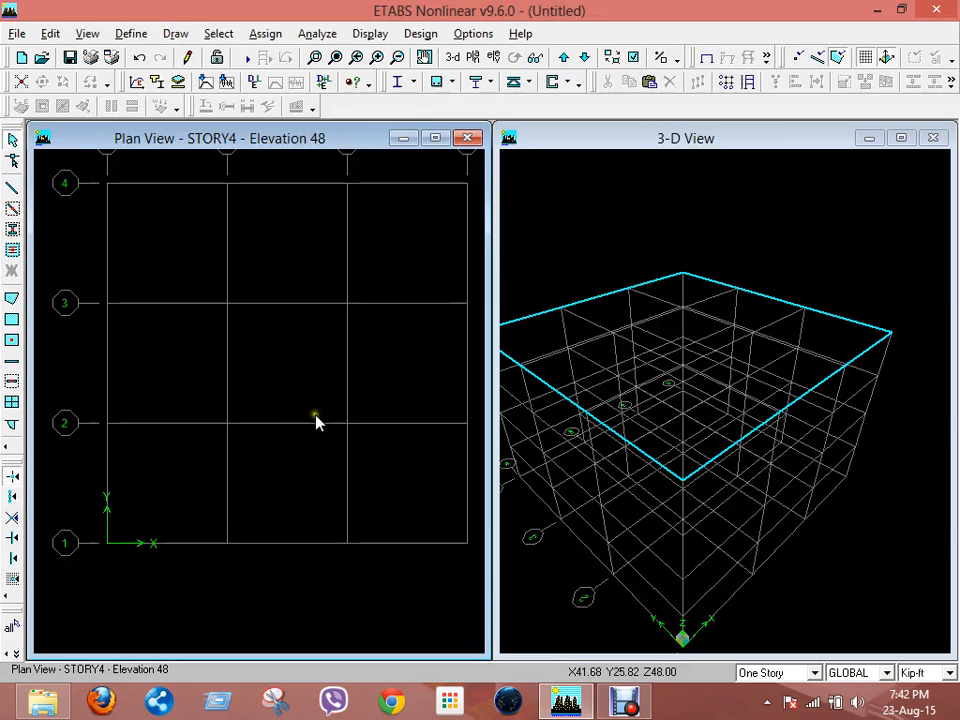
# Draw ConcBm beams along the four perimeter grid lines (A, D, 1 and 4) of the STORY4 plan
pyautogui.click(13, 208)
pyautogui.click(538, 338)
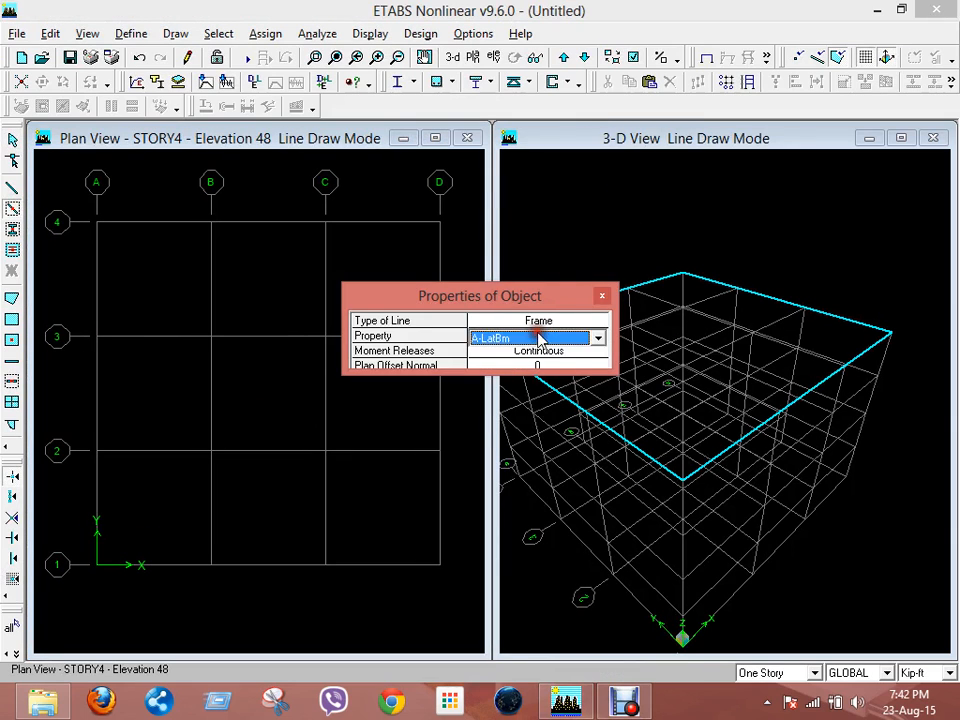
pyautogui.click(540, 340)
pyautogui.press('c')
pyautogui.moveTo(533, 298); pyautogui.dragTo(486, 98)
pyautogui.moveTo(81, 207); pyautogui.dragTo(446, 246)
pyautogui.moveTo(94, 205); pyautogui.dragTo(131, 572)
pyautogui.moveTo(61, 547); pyautogui.dragTo(514, 604)
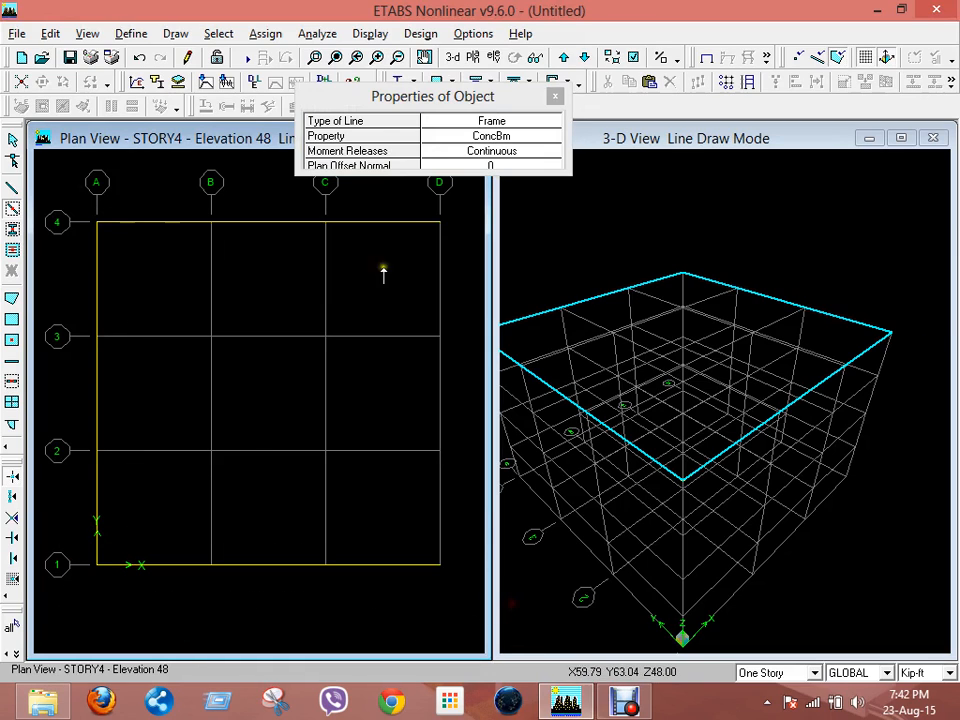
pyautogui.moveTo(415, 205); pyautogui.dragTo(454, 610)
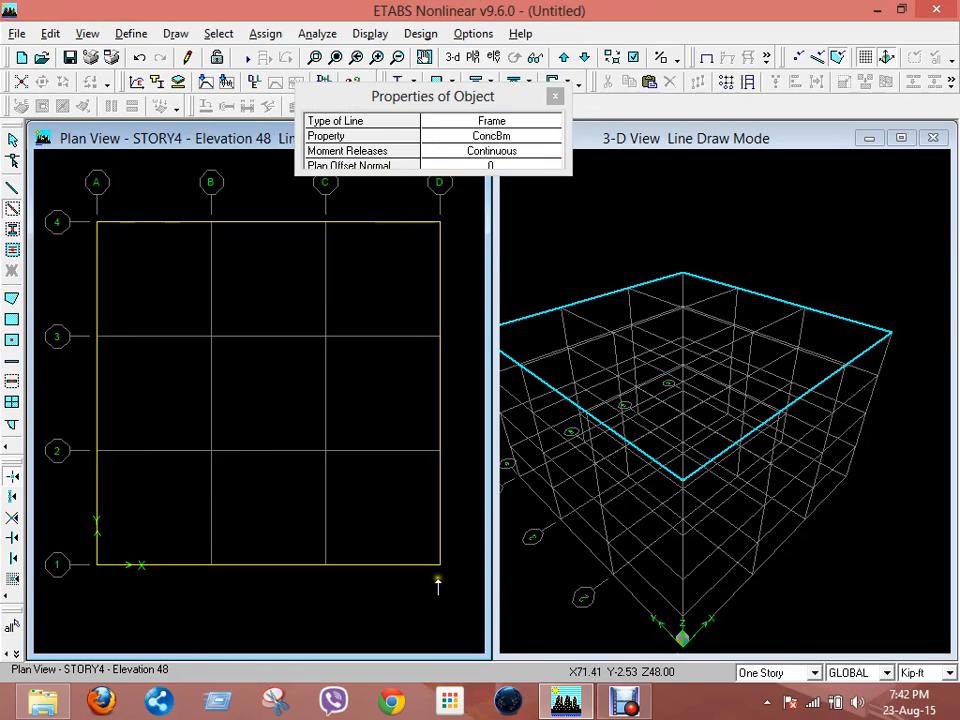
# Draw the ConcBm perimeter beams along grid lines A, 1, D and 4 at All Stories
pyautogui.click(815, 672)
pyautogui.click(765, 643)
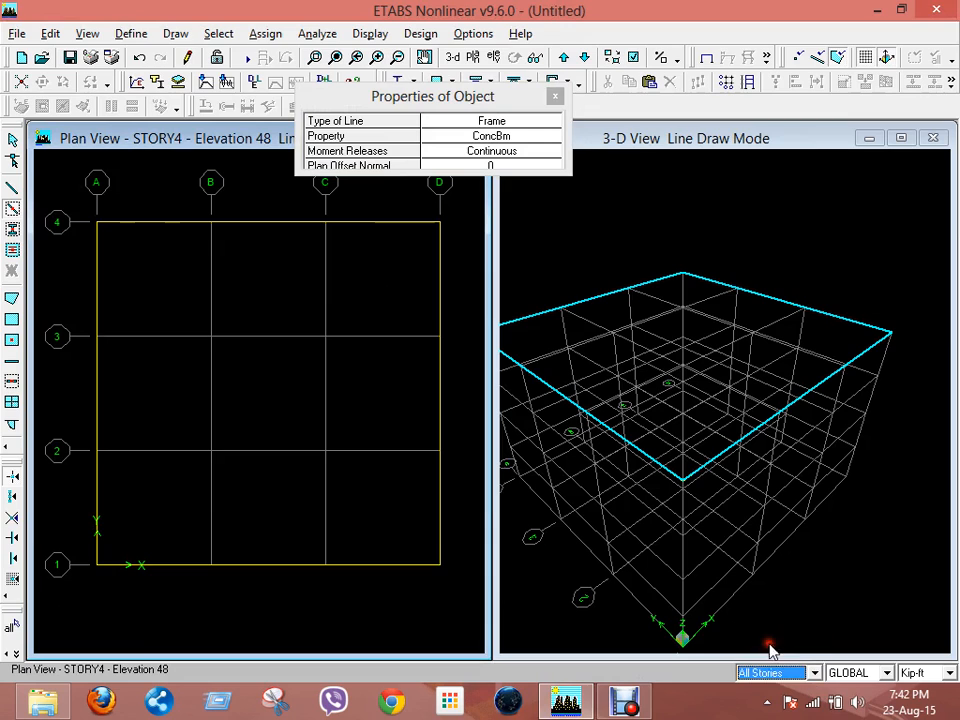
pyautogui.moveTo(60, 197); pyautogui.dragTo(156, 578)
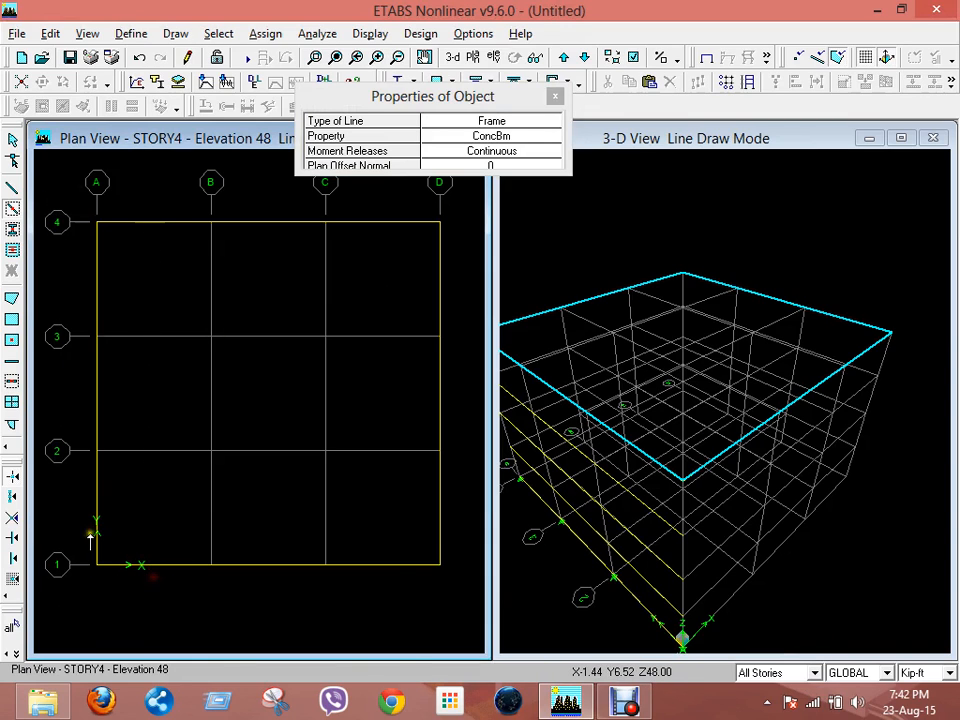
pyautogui.moveTo(86, 541); pyautogui.dragTo(454, 585)
pyautogui.moveTo(411, 194); pyautogui.dragTo(465, 568)
pyautogui.moveTo(58, 210); pyautogui.dragTo(458, 268)
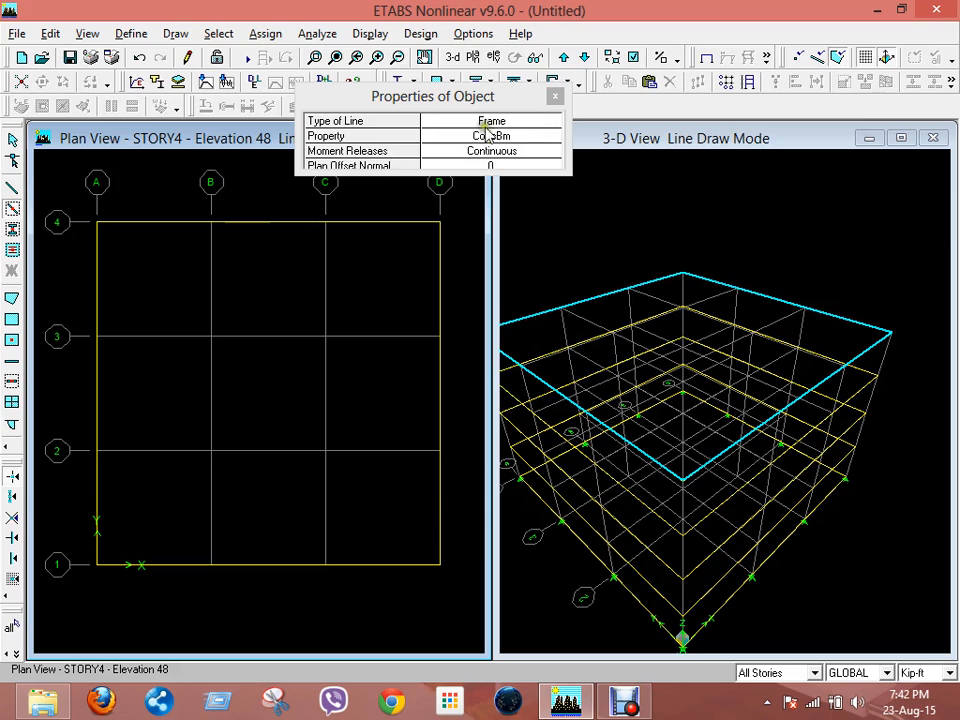
pyautogui.click(555, 97)
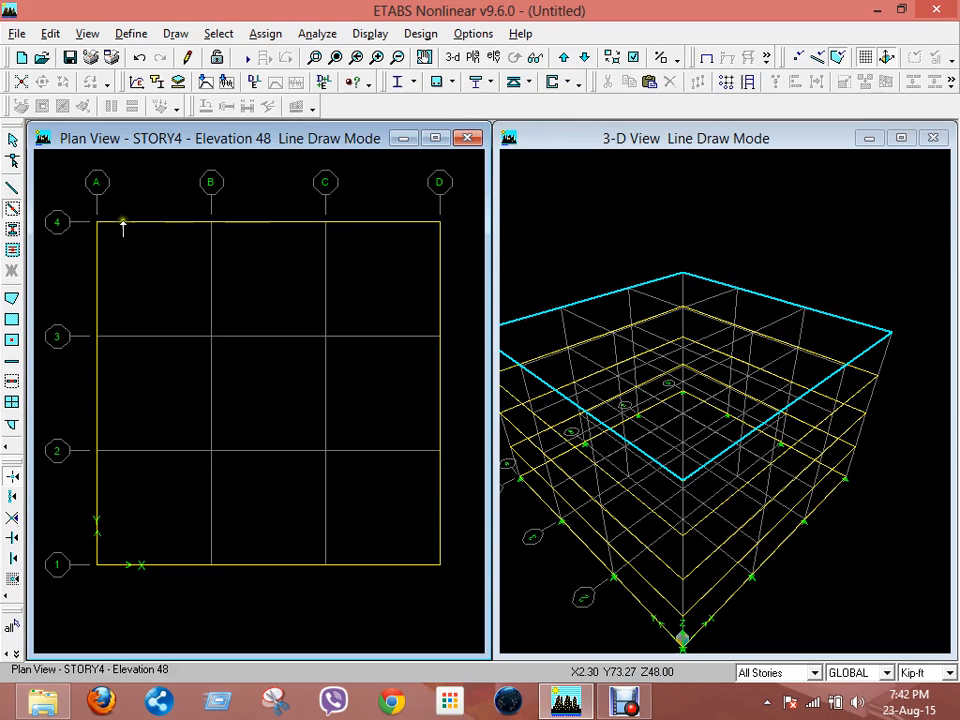
pyautogui.click(13, 140)
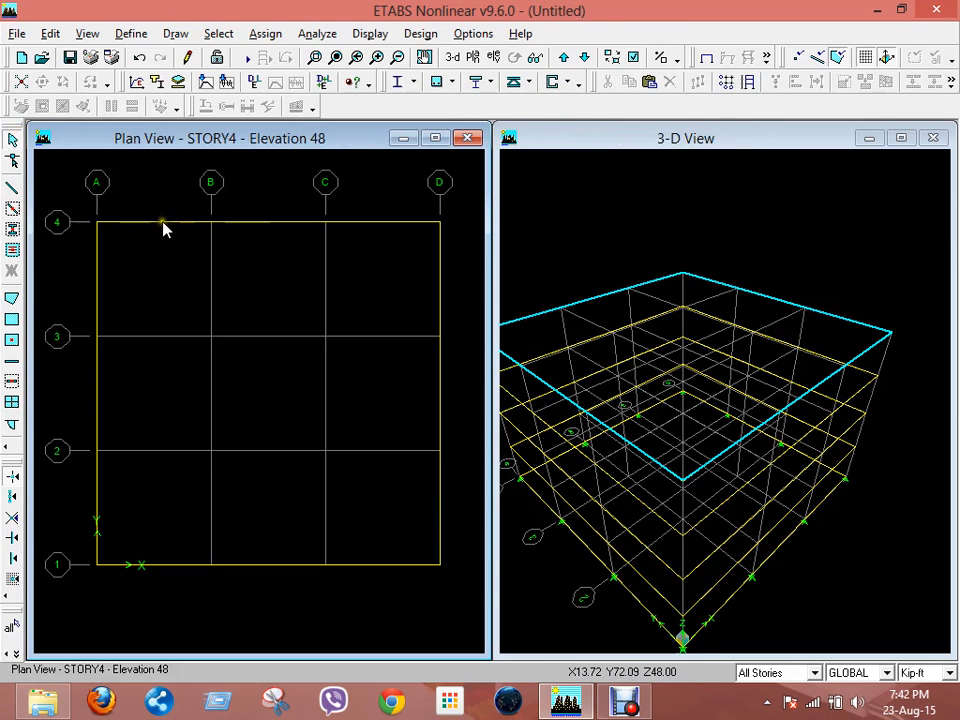
# Review the location, assignments and loads of the STORY4 beam on grid line 4 between A and B
pyautogui.rightClick(164, 228)
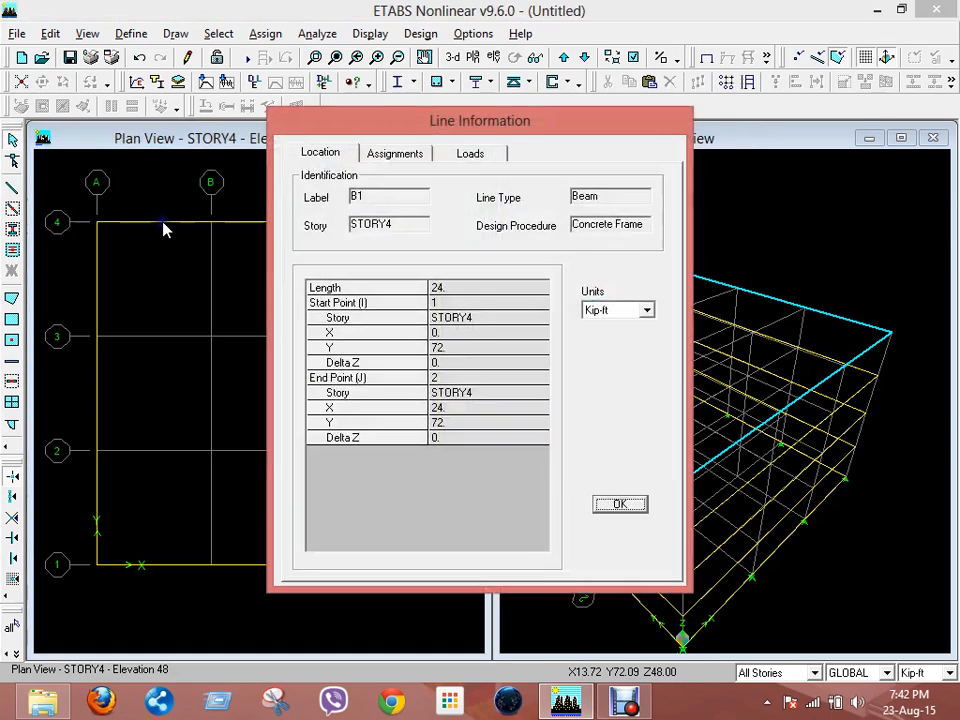
pyautogui.click(422, 155)
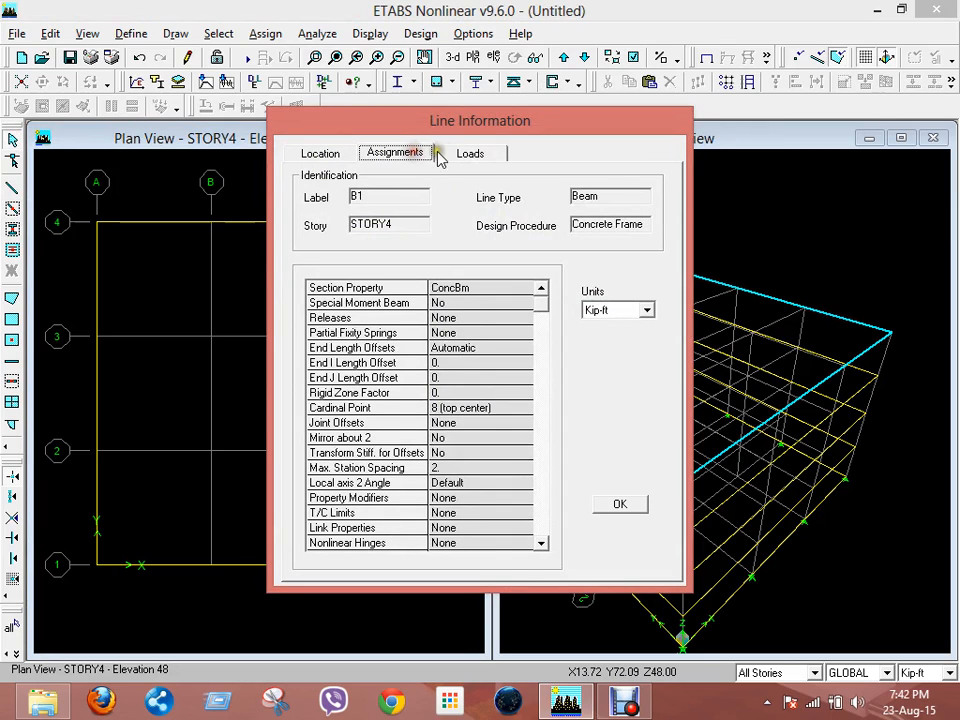
pyautogui.click(316, 154)
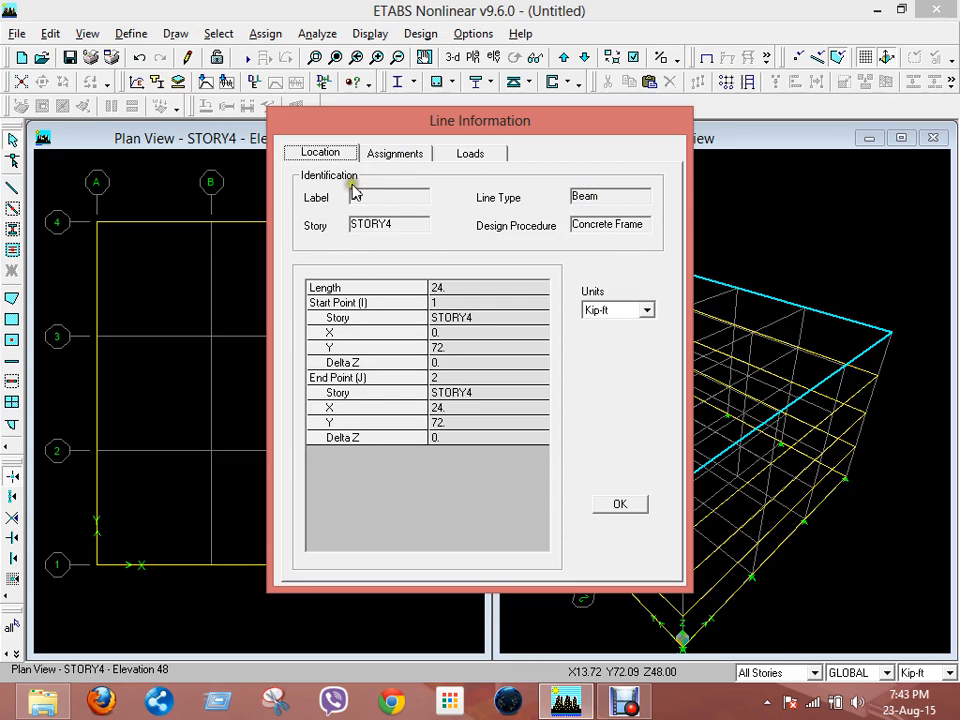
pyautogui.click(392, 156)
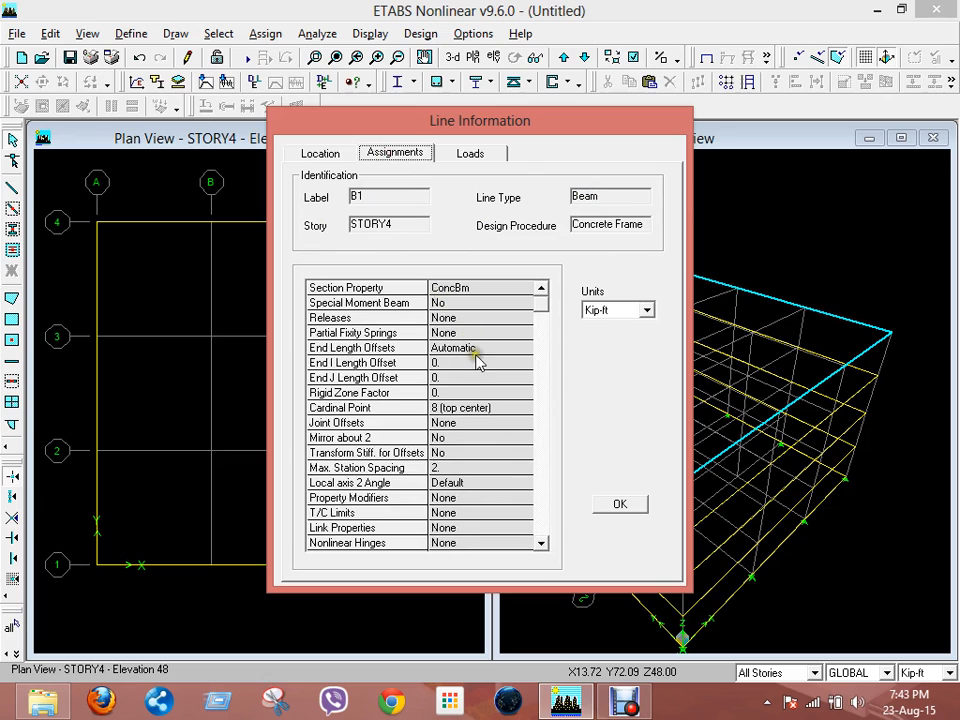
pyautogui.click(474, 156)
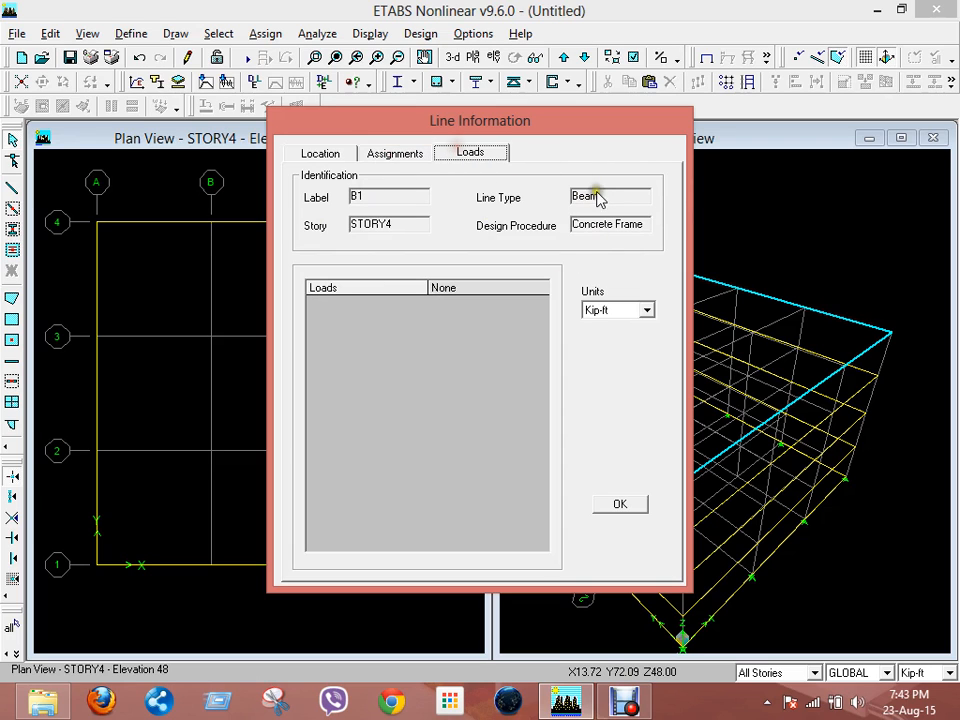
pyautogui.click(620, 503)
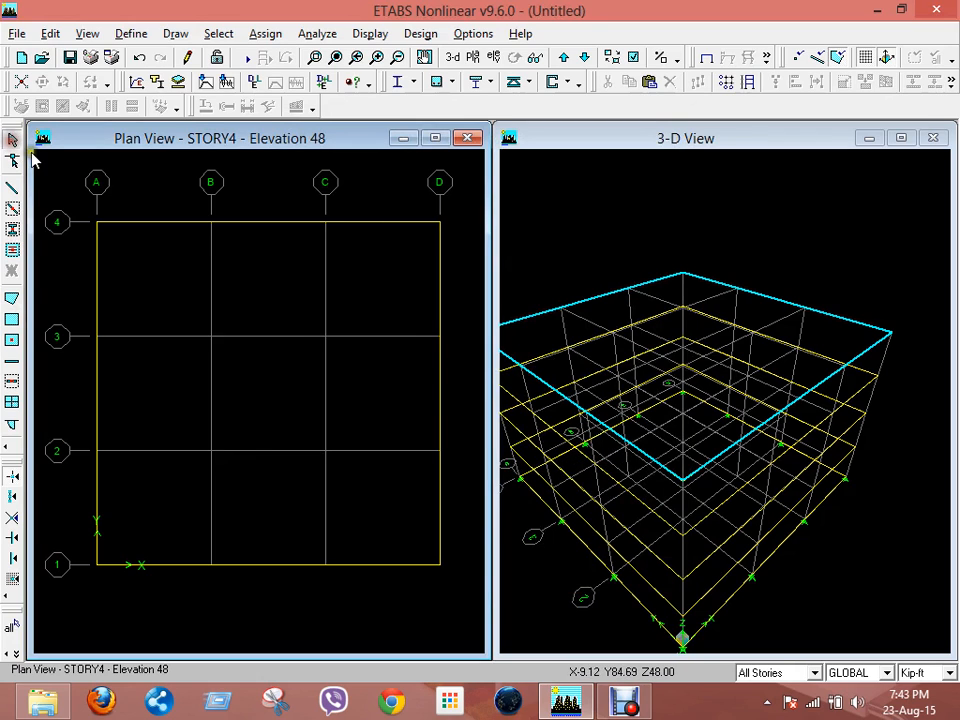
# Create ConcCol columns at all grid intersections of the plan for All Stories
pyautogui.click(12, 228)
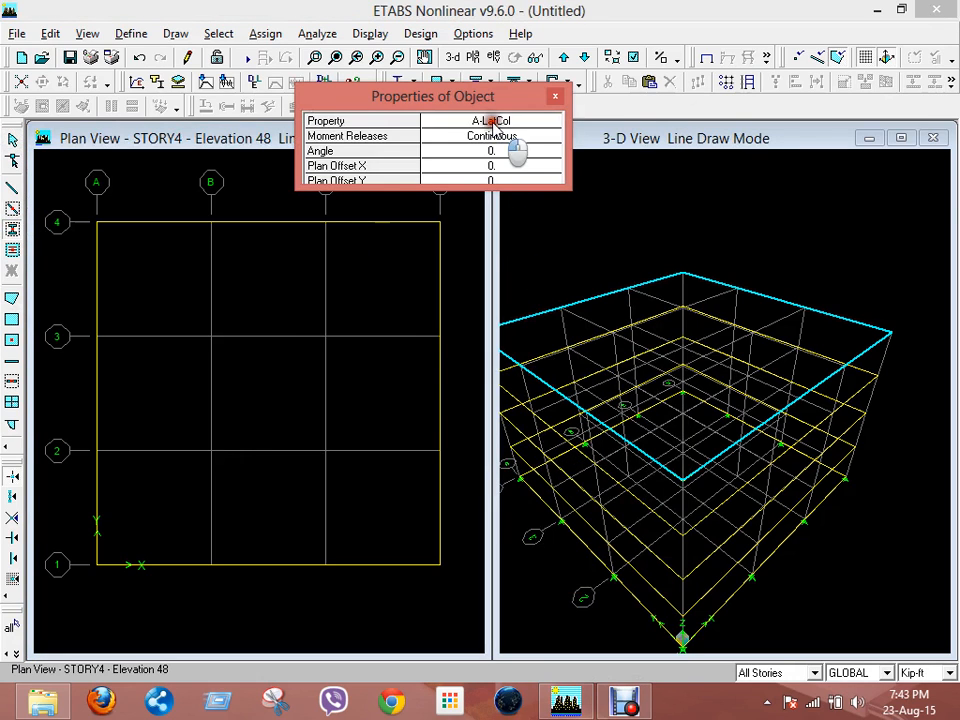
pyautogui.click(491, 124)
pyautogui.click(493, 126)
pyautogui.press('c')
pyautogui.press('Return')
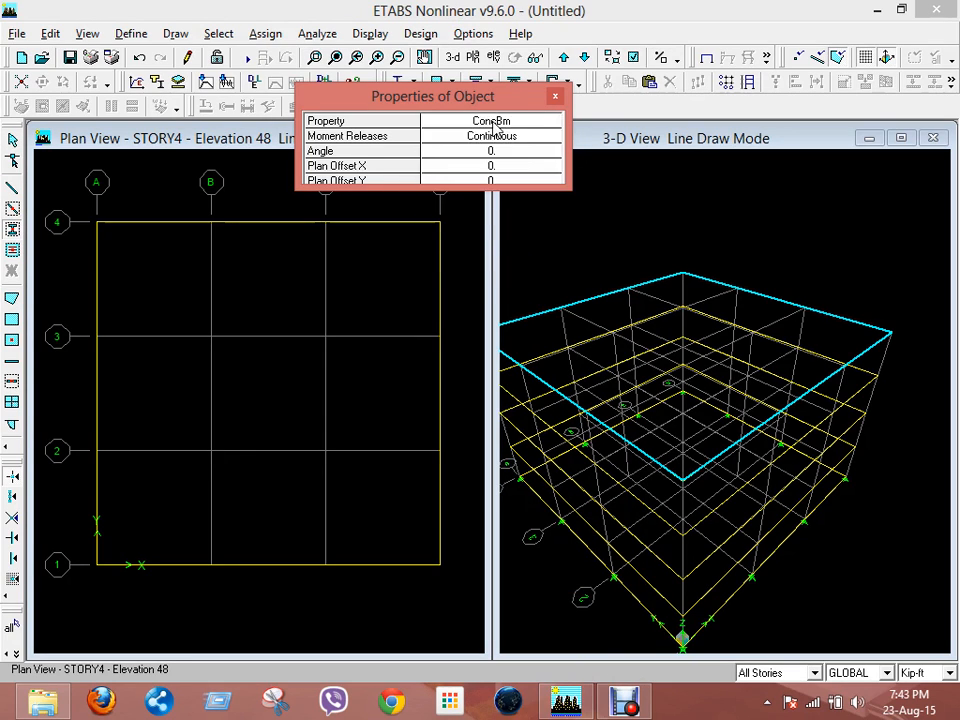
pyautogui.doubleClick(493, 126)
pyautogui.click(447, 148)
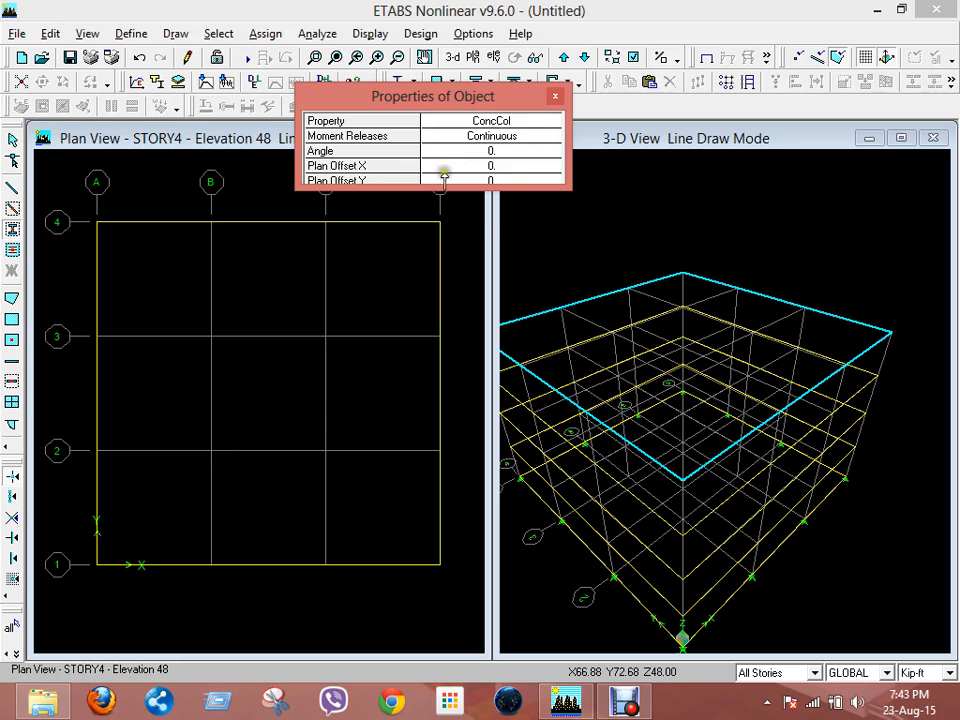
pyautogui.moveTo(86, 216)
pyautogui.mouseDown()
pyautogui.moveTo(100, 340)
pyautogui.moveTo(394, 615)
pyautogui.moveTo(454, 587)
pyautogui.moveTo(445, 588)
pyautogui.mouseUp()
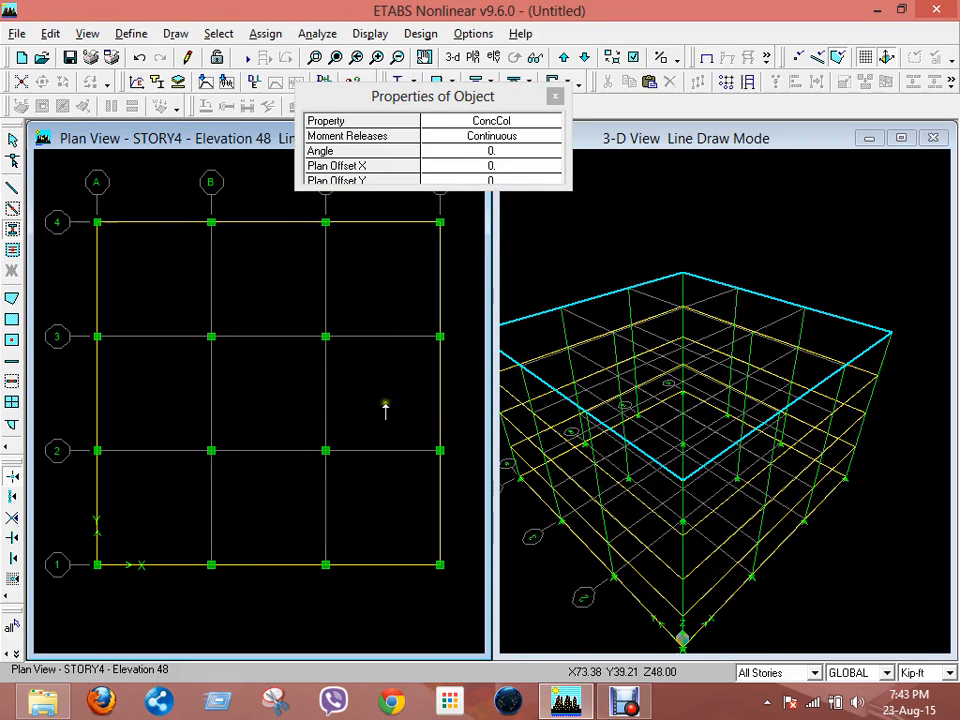
pyautogui.click(555, 99)
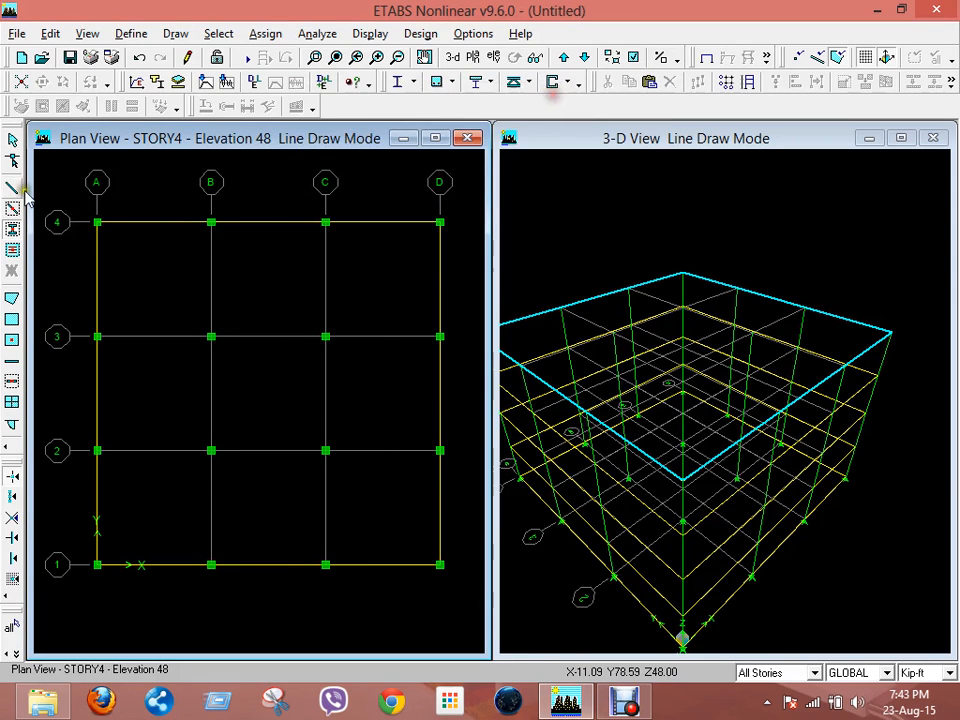
pyautogui.click(12, 139)
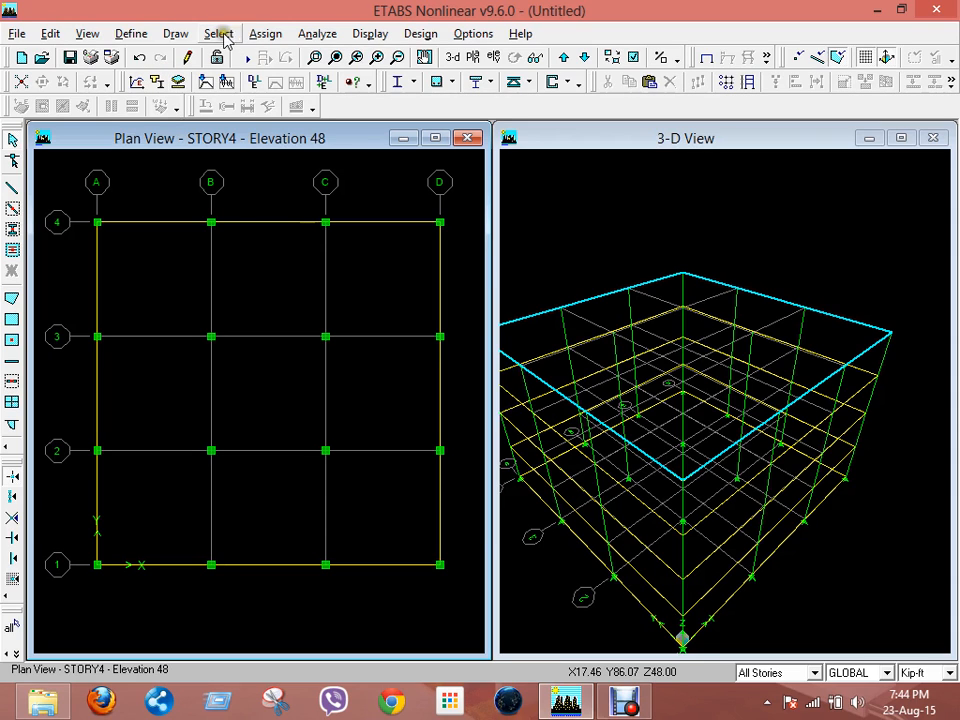
# Add a new wall-type area section named SLAB3 with CONC as its material
pyautogui.click(131, 33)
pyautogui.click(190, 94)
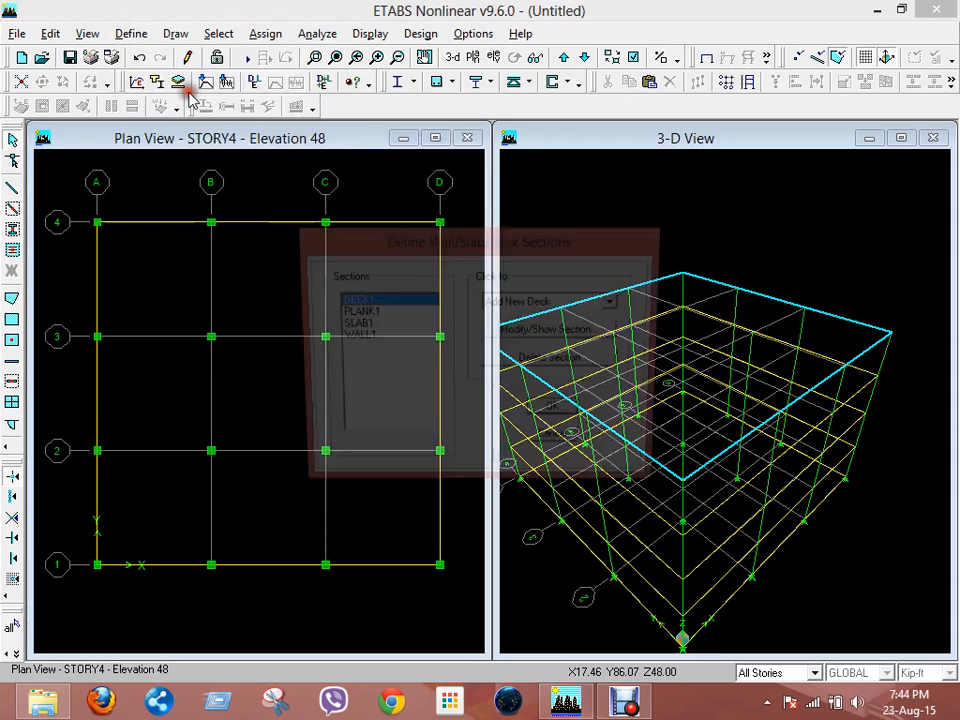
pyautogui.click(616, 302)
pyautogui.click(553, 343)
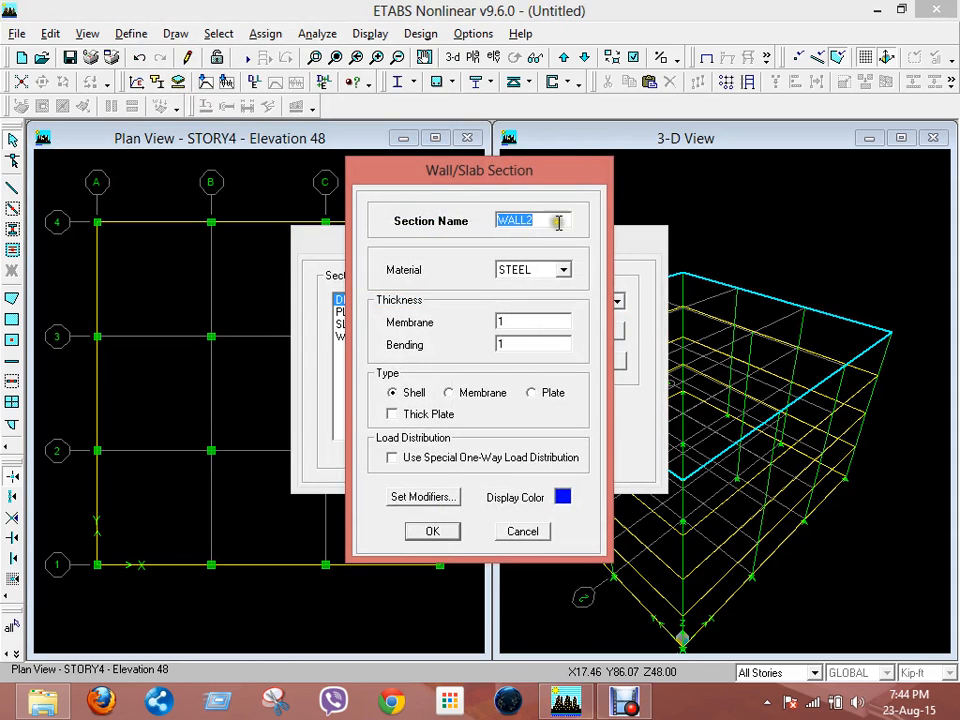
pyautogui.write('SLAB')
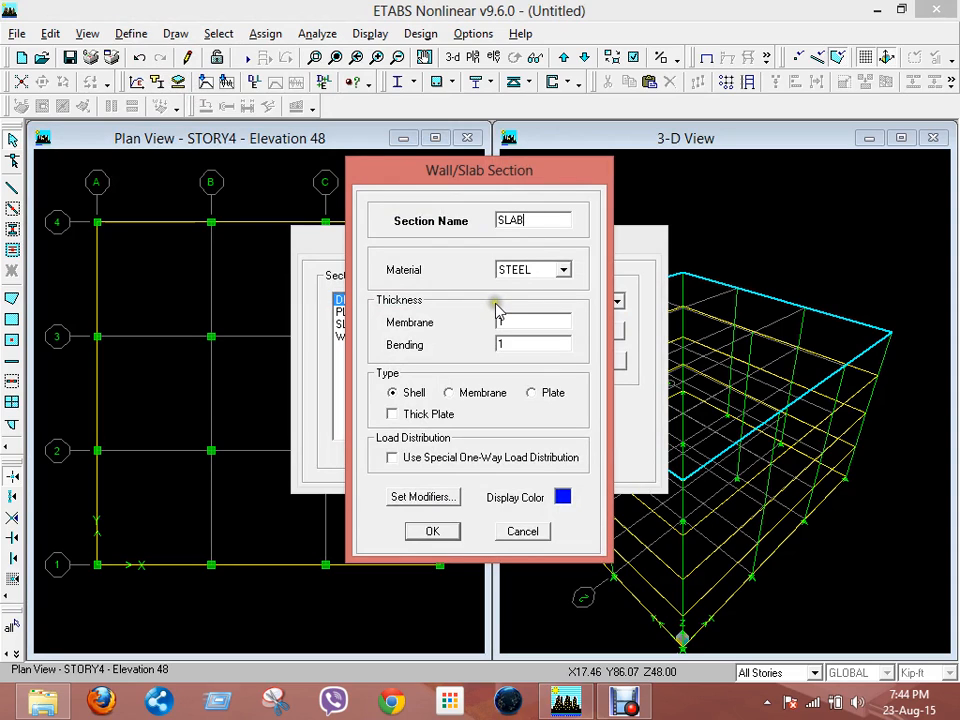
pyautogui.write('3')
pyautogui.click(545, 270)
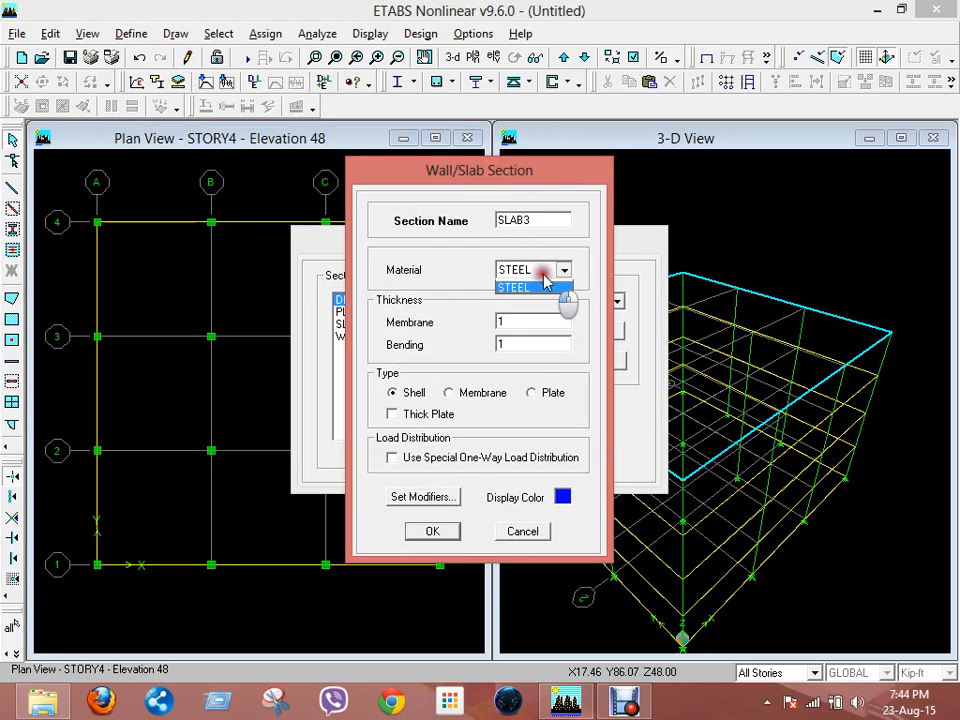
pyautogui.click(521, 286)
# Give the section a membrane and bending thickness of 8/12 ft as Shell type, and rename it SLAB8
pyautogui.doubleClick(522, 322)
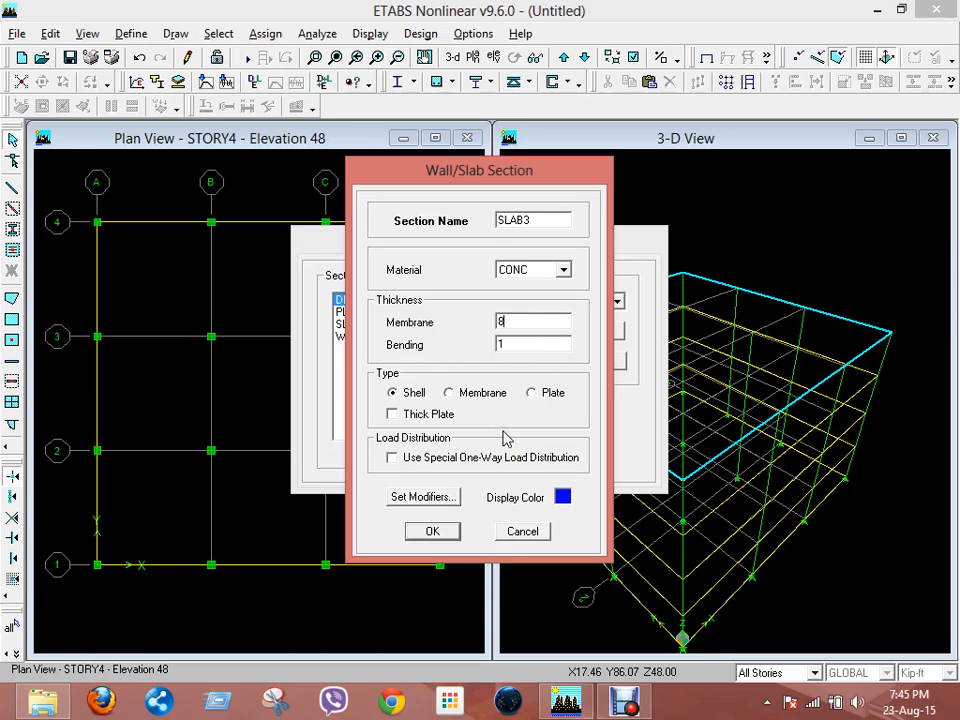
pyautogui.write('12')
pyautogui.doubleClick(509, 341)
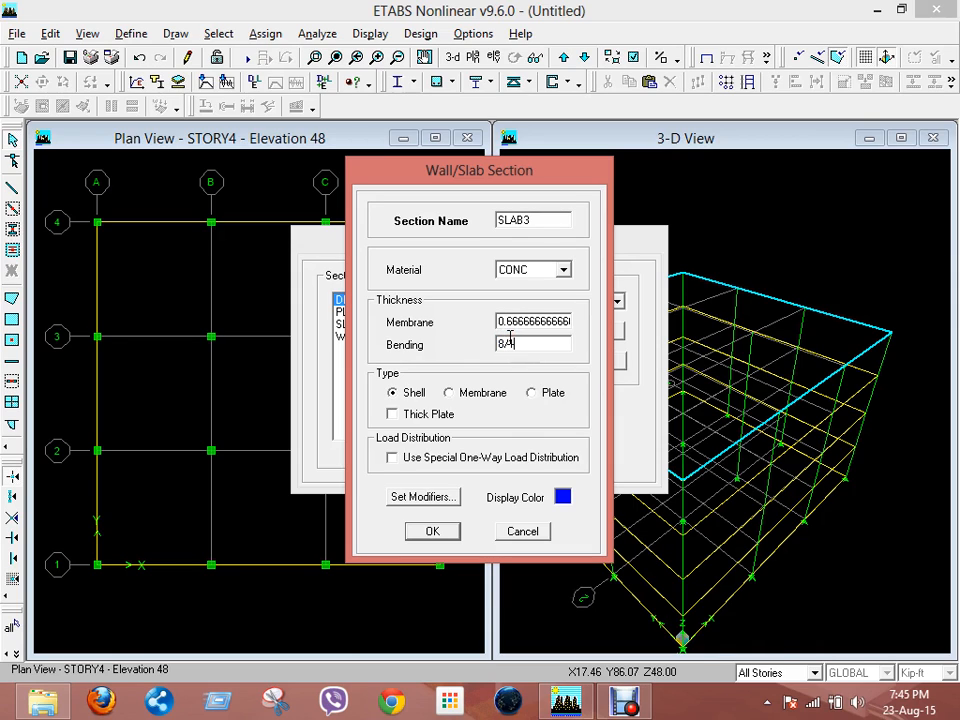
pyautogui.click(483, 369)
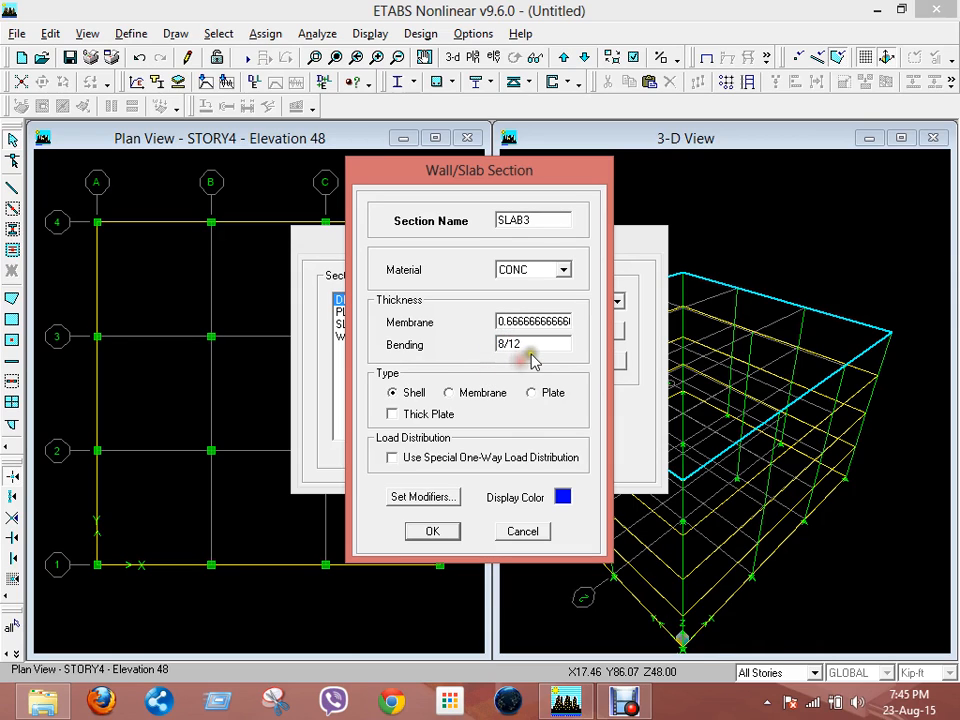
pyautogui.click(531, 354)
pyautogui.click(412, 392)
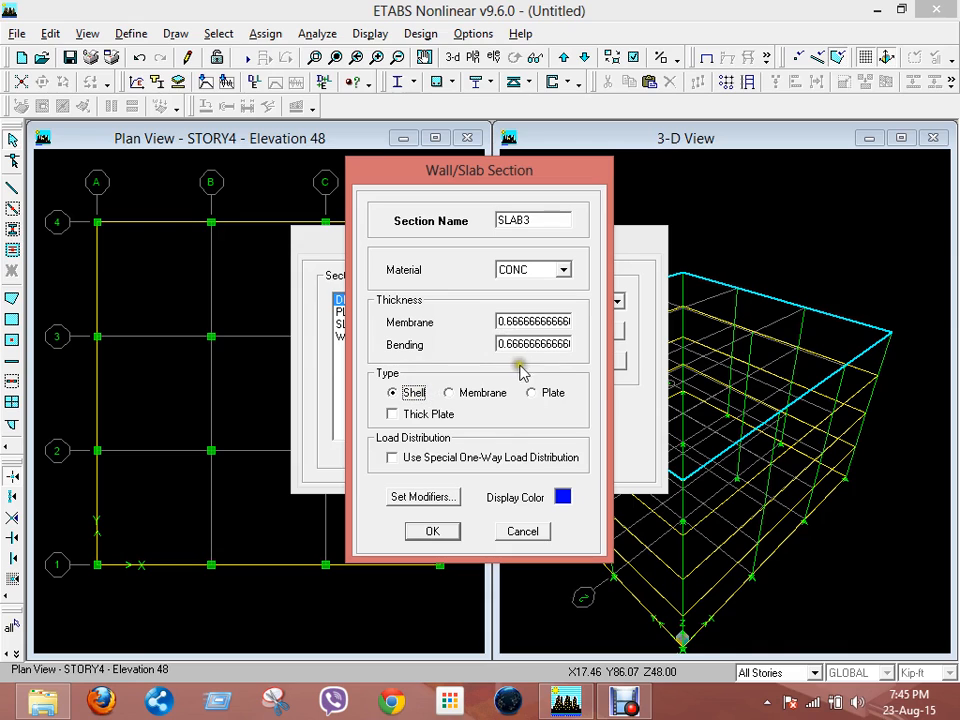
pyautogui.click(432, 531)
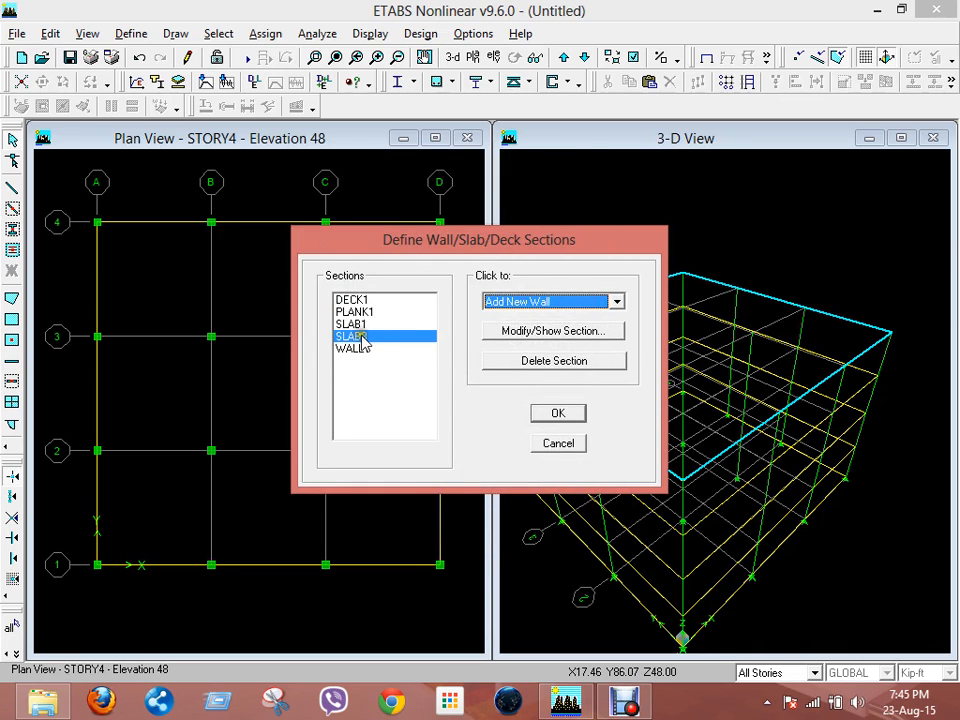
pyautogui.click(525, 332)
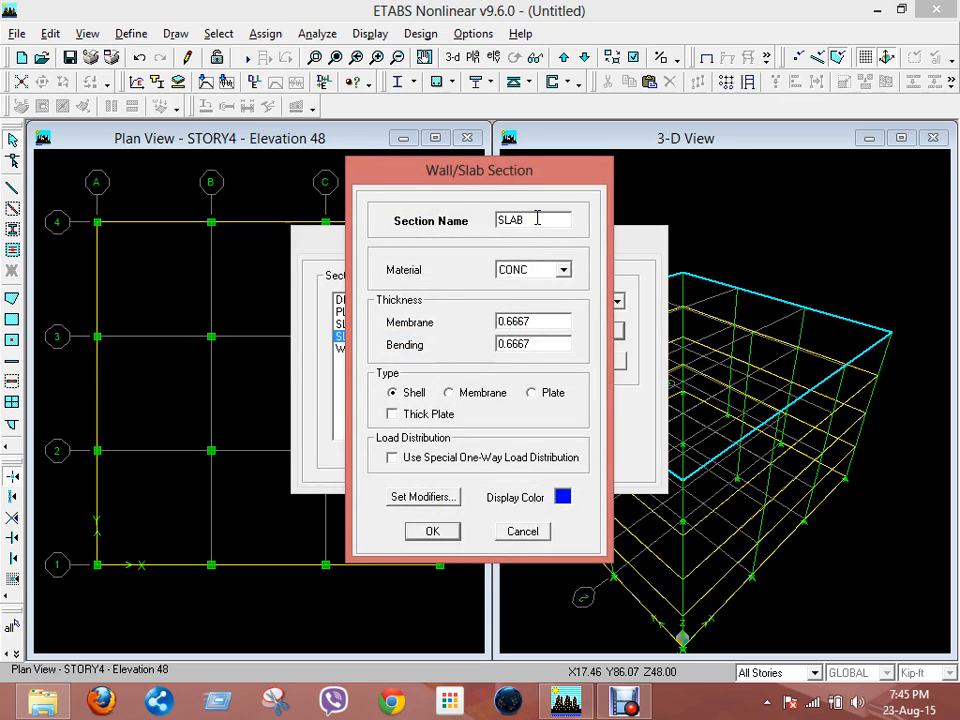
pyautogui.click(428, 534)
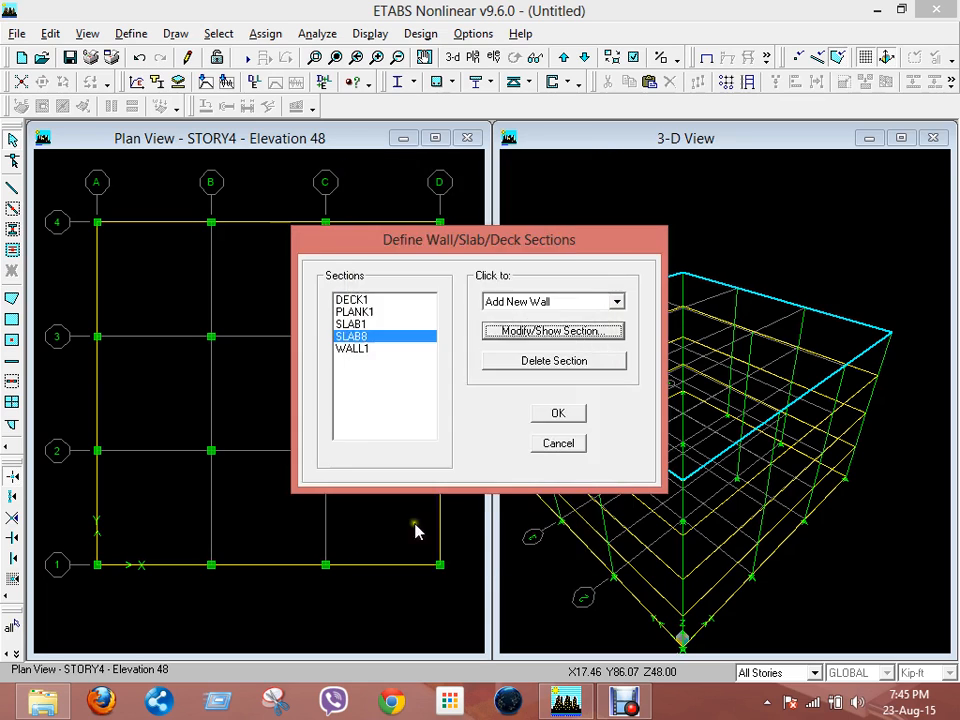
pyautogui.click(582, 303)
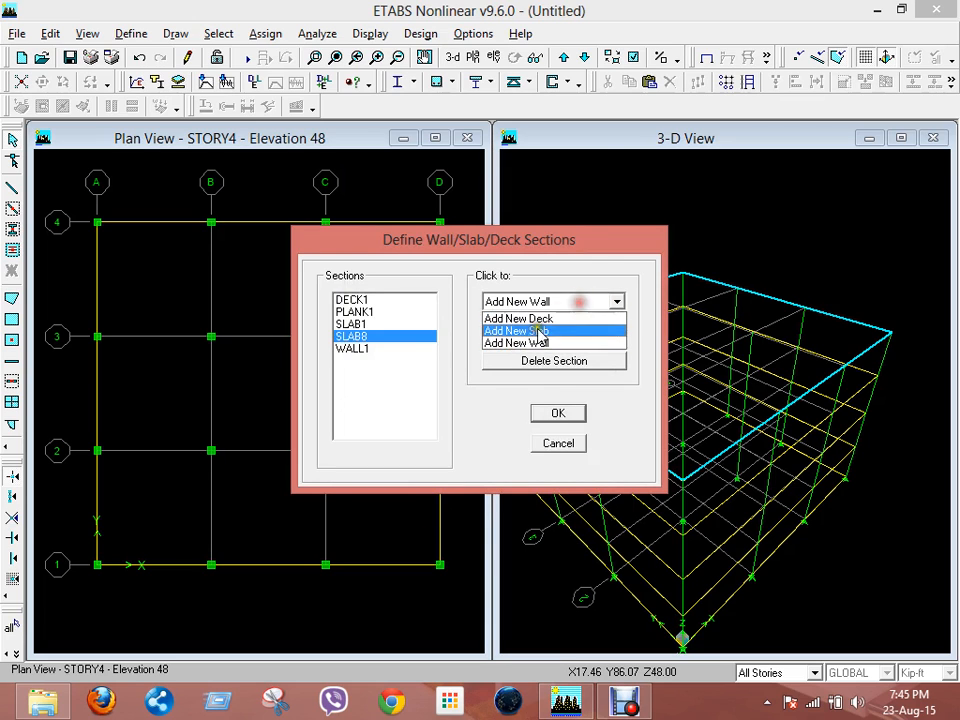
pyautogui.click(540, 342)
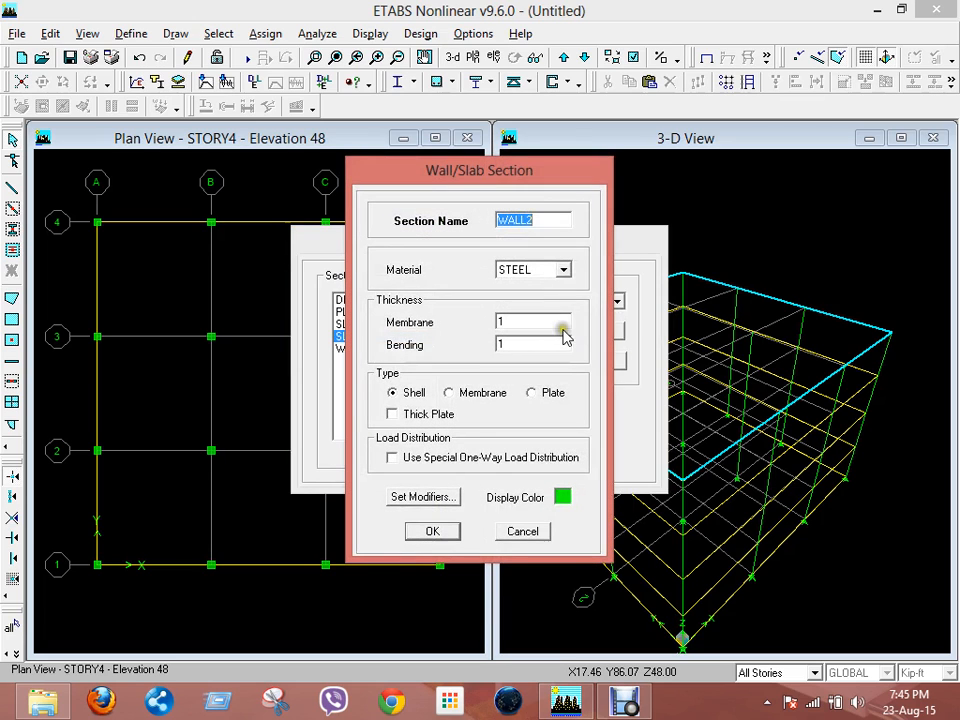
pyautogui.click(516, 533)
# Add a new slab section named SLAB12 with CONC as its material and accept the section definitions
pyautogui.click(549, 303)
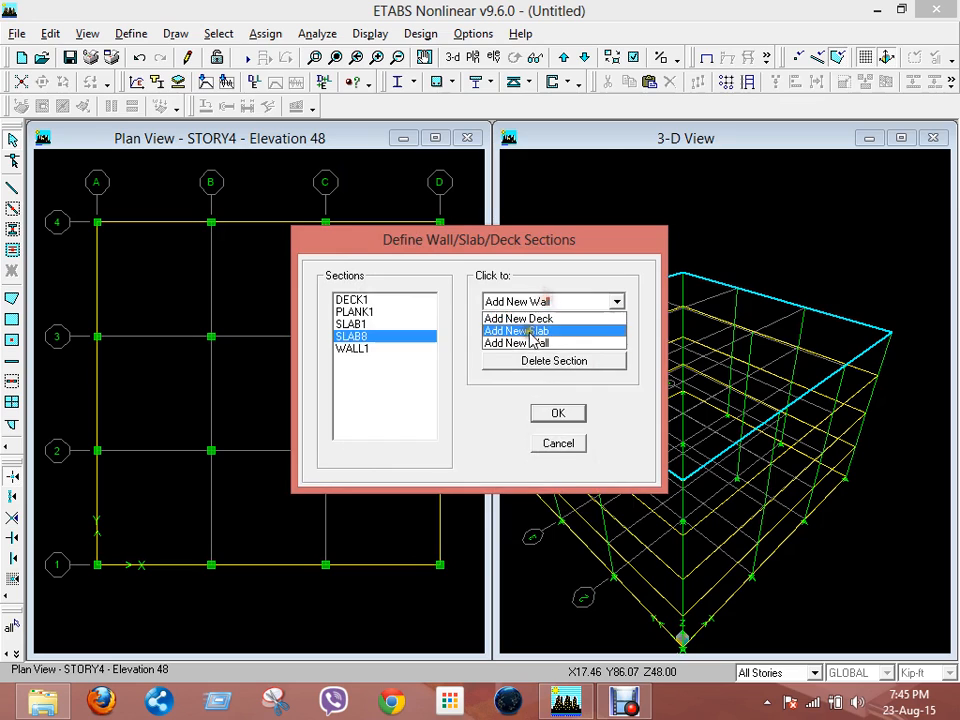
pyautogui.click(530, 332)
pyautogui.click(535, 221)
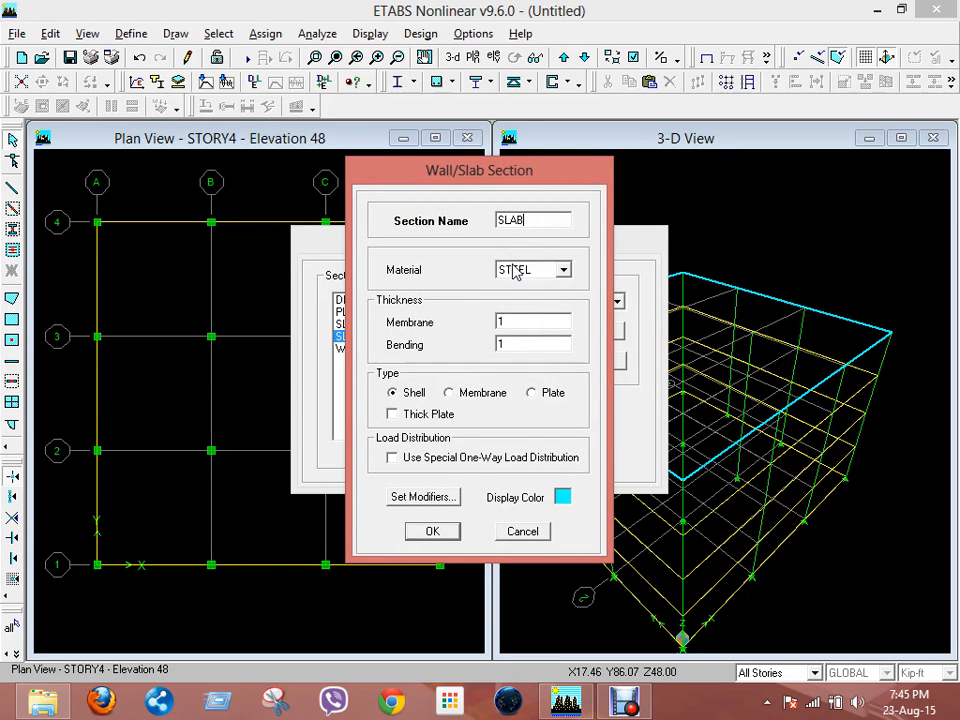
pyautogui.write('2')
pyautogui.click(528, 270)
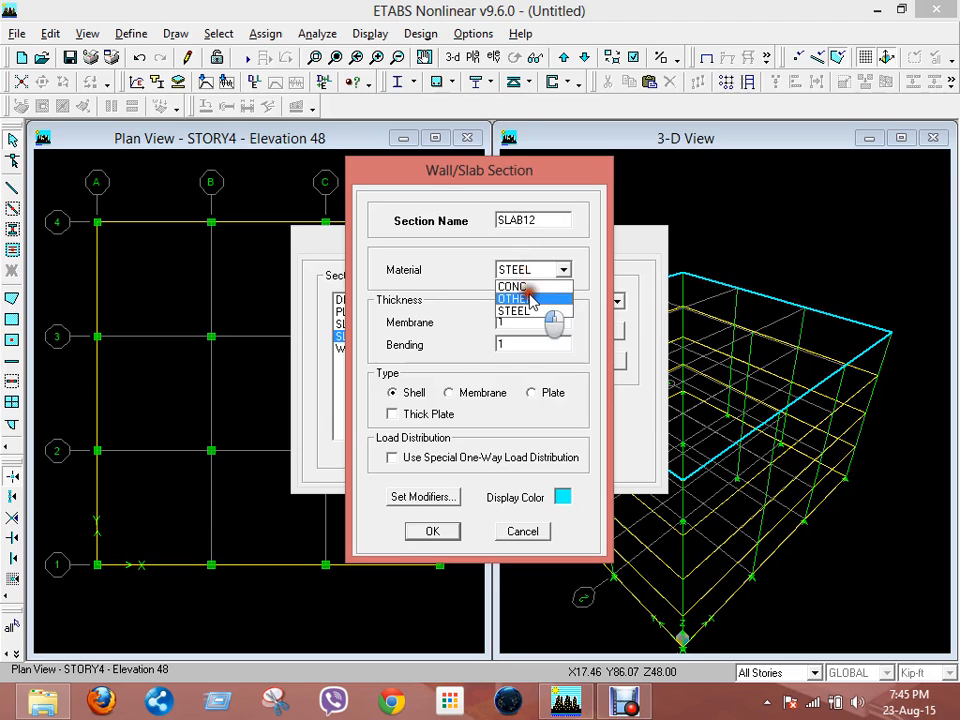
pyautogui.click(527, 296)
pyautogui.click(528, 270)
pyautogui.click(523, 282)
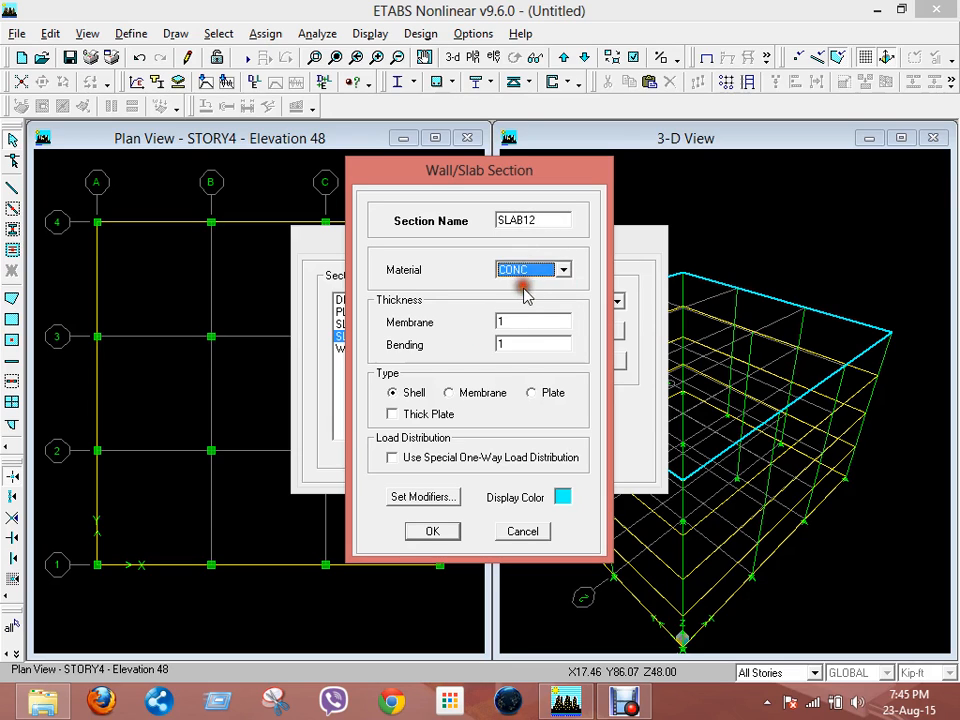
pyautogui.doubleClick(508, 320)
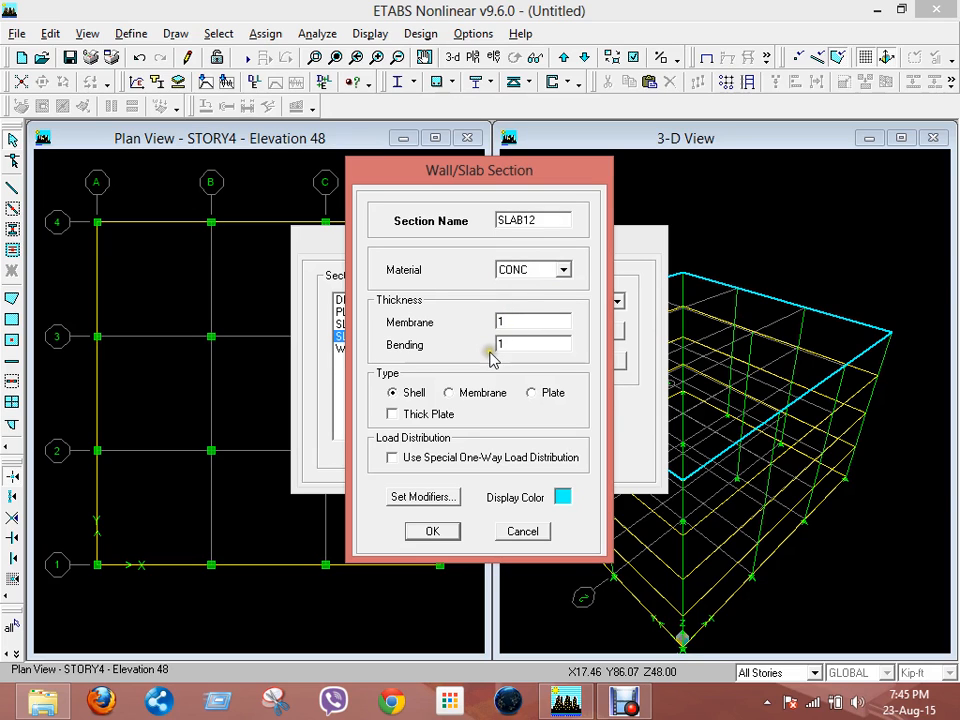
pyautogui.click(430, 533)
pyautogui.click(565, 418)
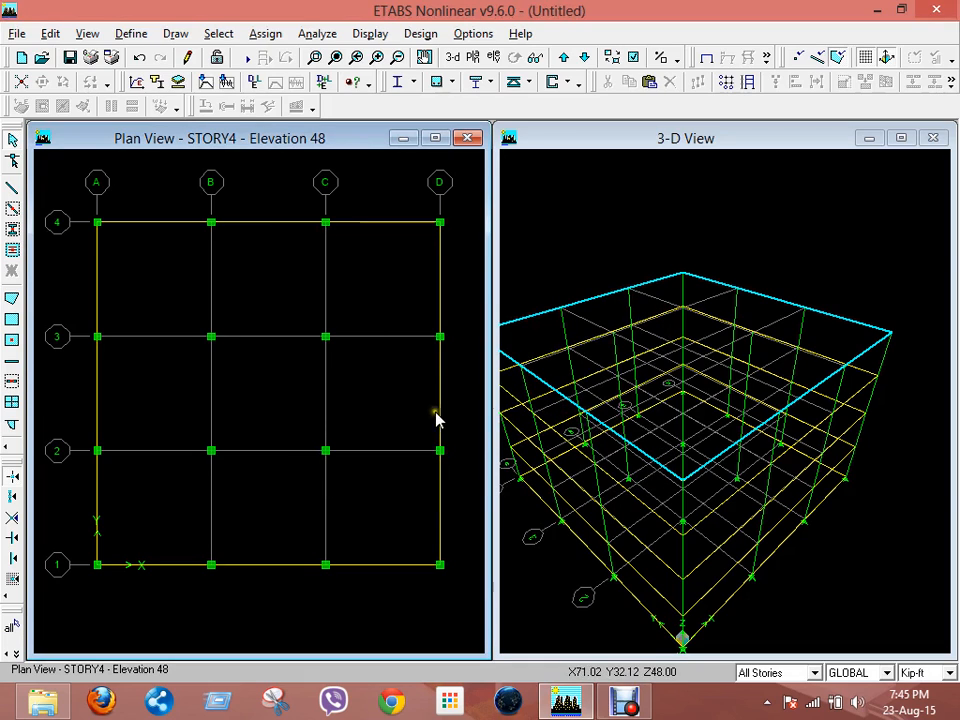
# Start area creation at a point in the plan and check which section properties are available for it
pyautogui.click(13, 139)
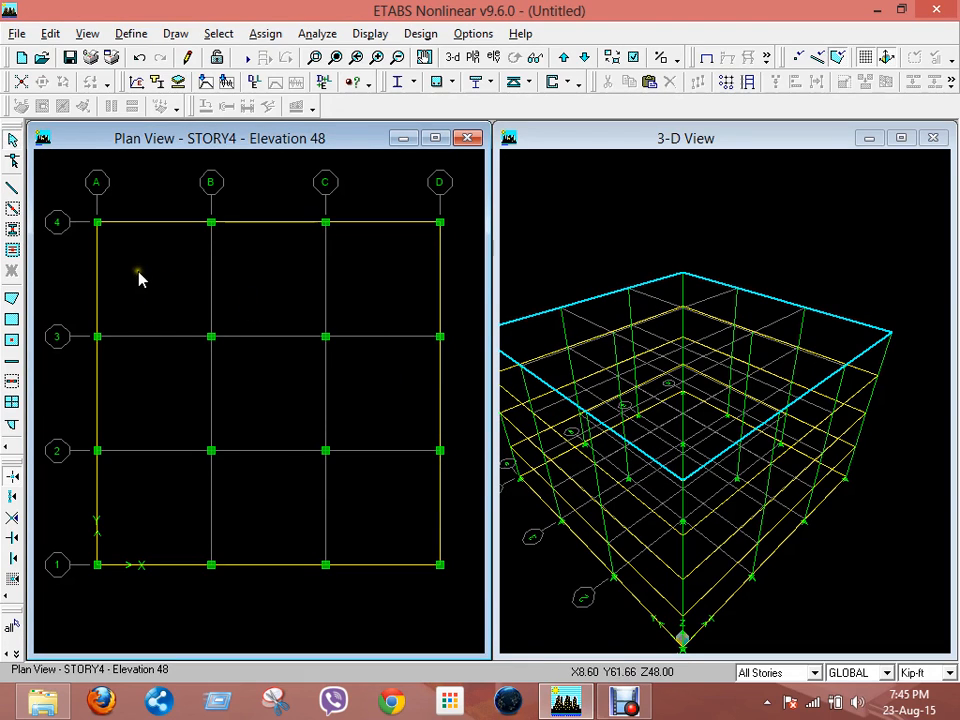
pyautogui.click(12, 340)
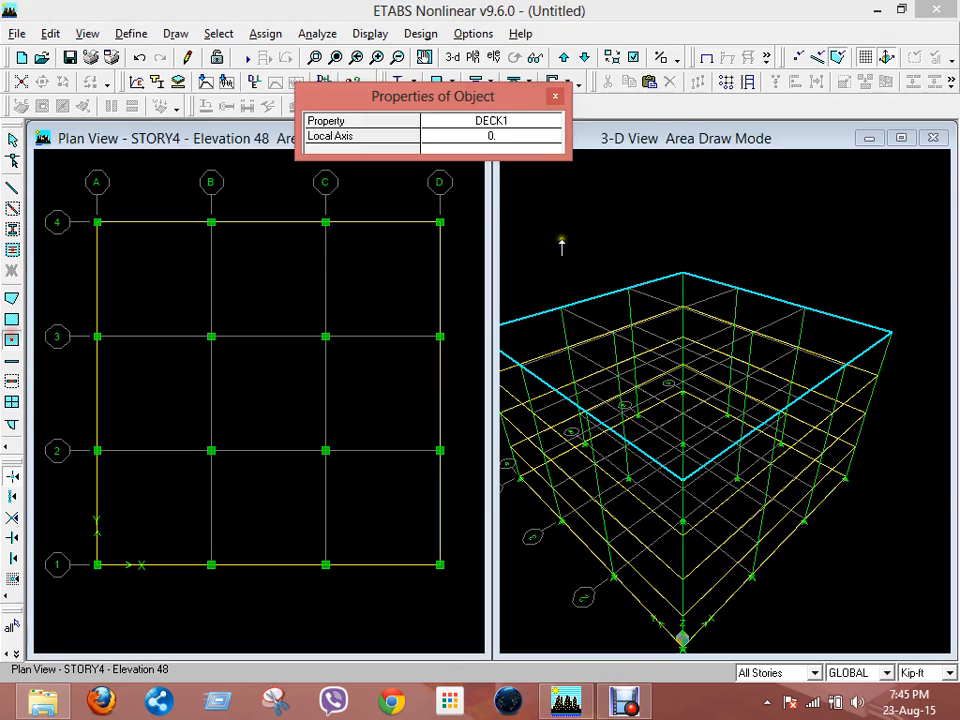
pyautogui.click(505, 125)
pyautogui.click(508, 124)
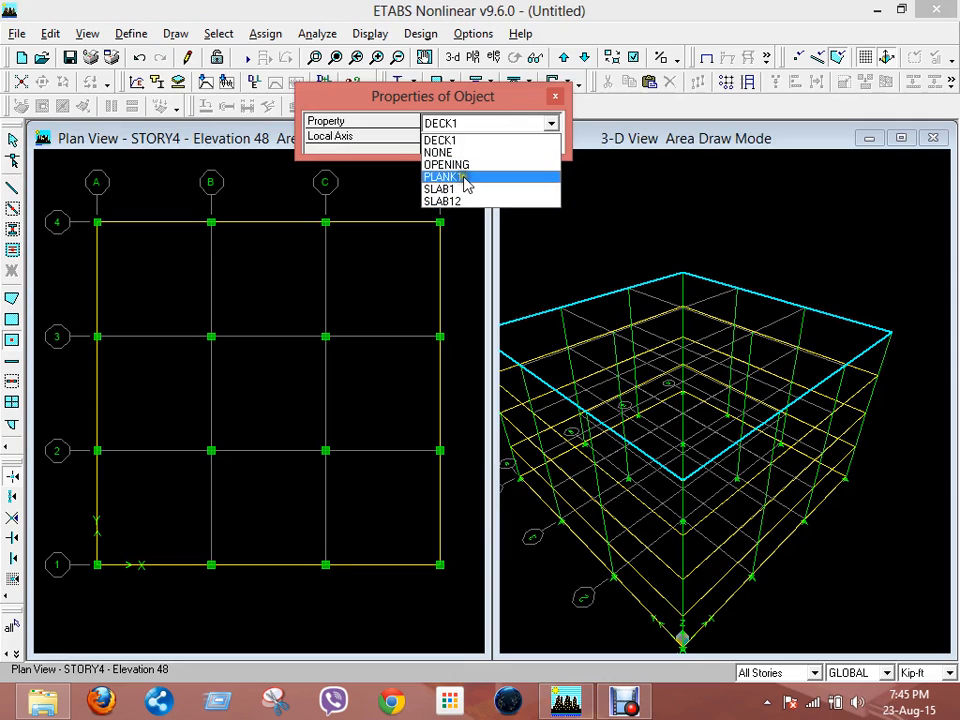
pyautogui.click(556, 96)
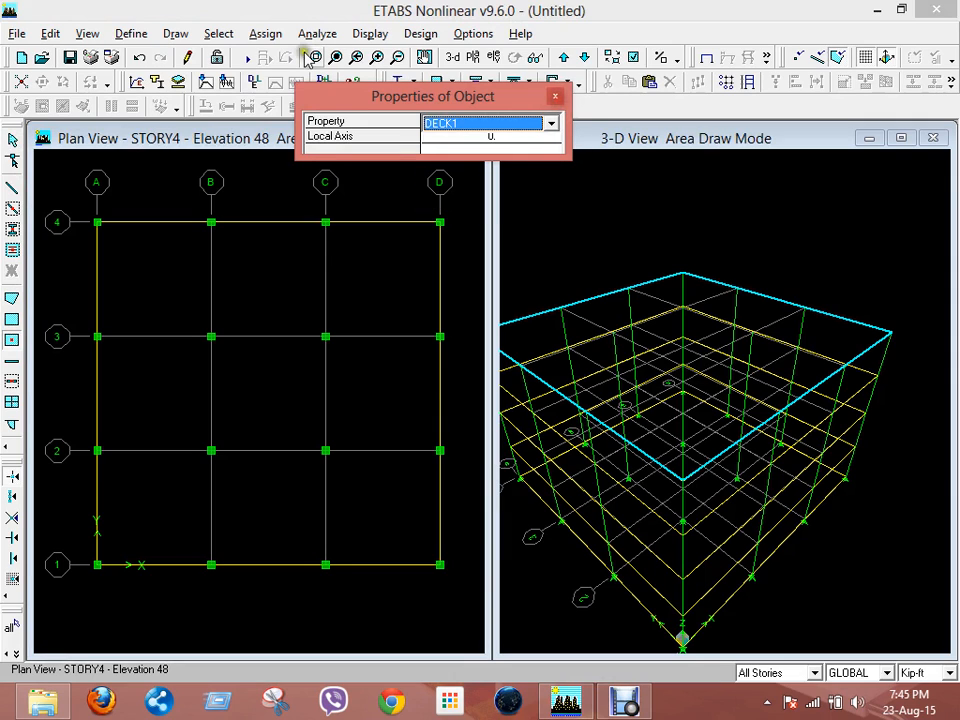
pyautogui.click(555, 96)
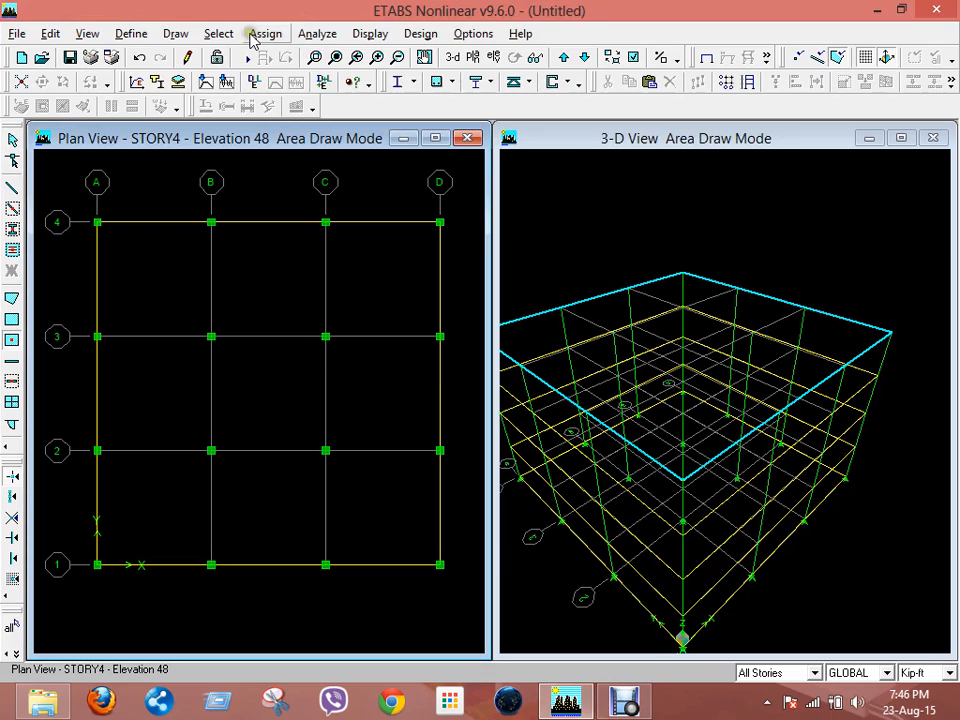
# Review the definition of the SLAB8 section among the wall, slab and deck sections
pyautogui.click(131, 34)
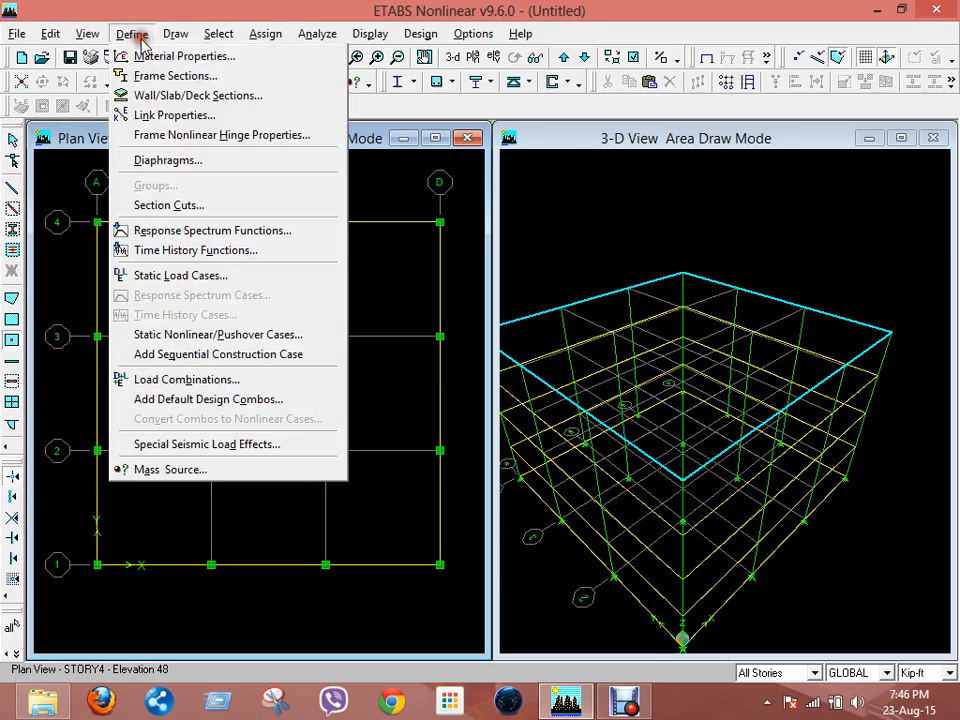
pyautogui.click(195, 95)
pyautogui.click(424, 350)
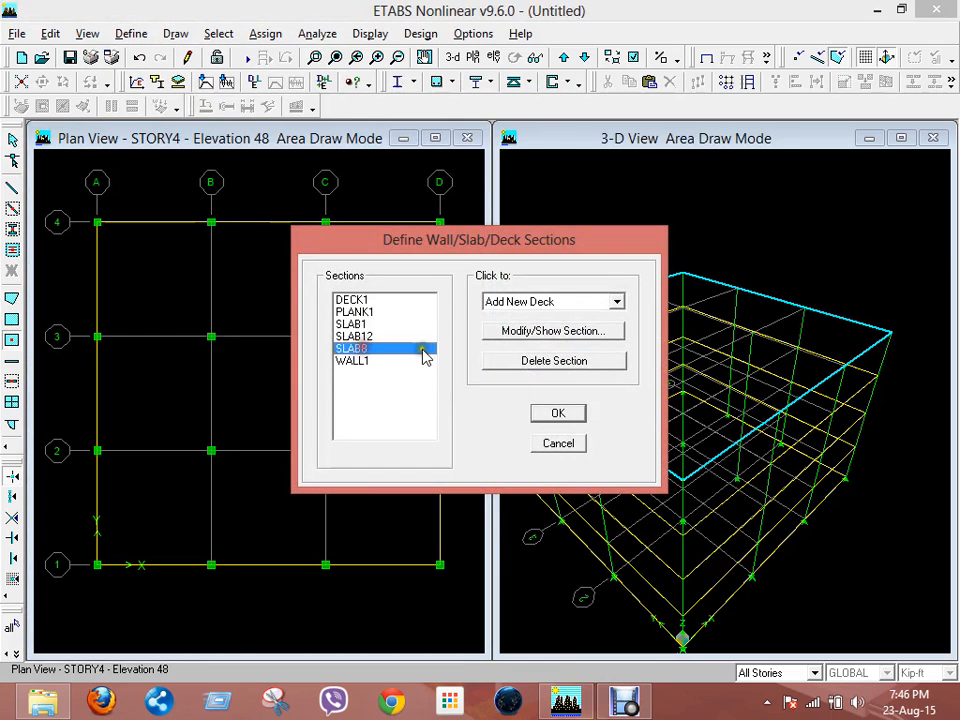
pyautogui.click(548, 331)
pyautogui.click(431, 537)
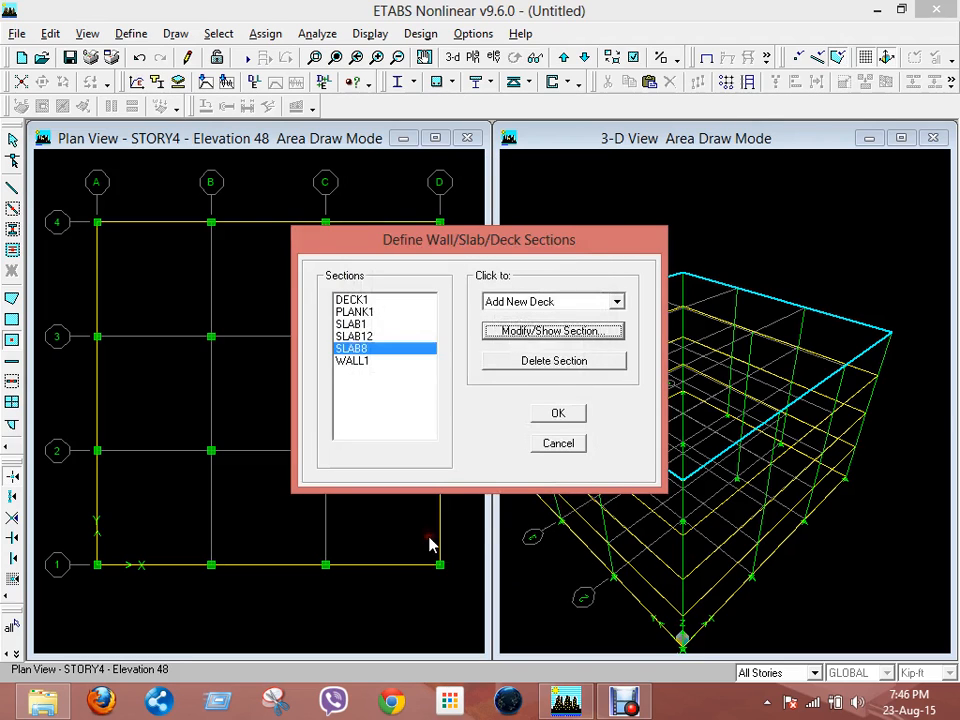
pyautogui.click(556, 413)
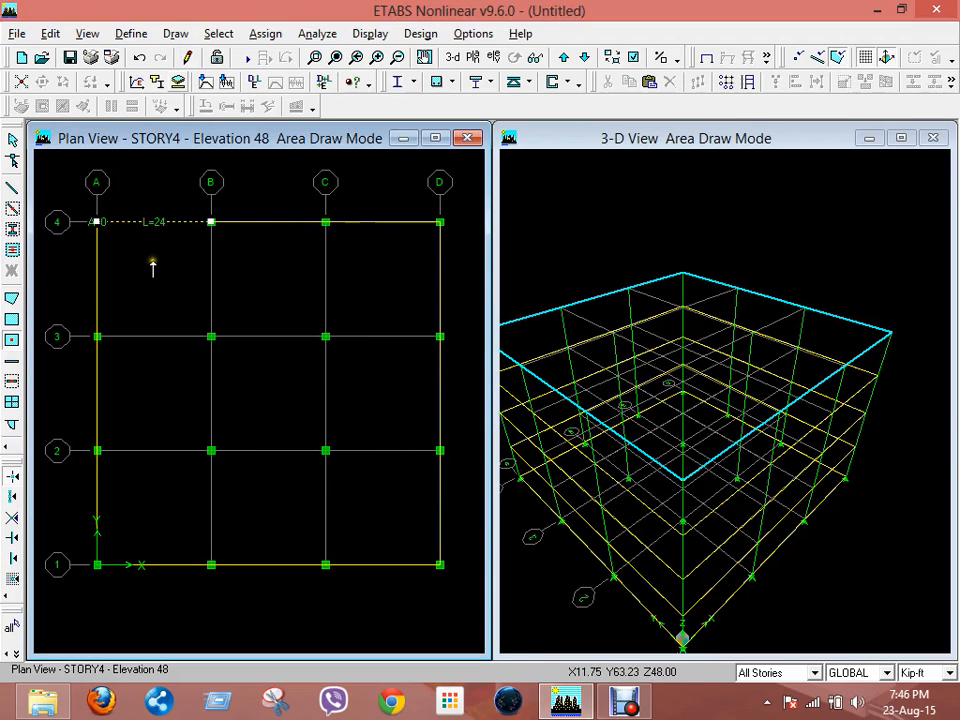
# Restart area creation in the plan, try SLAB1 as the property and set it to SLAB12
pyautogui.press('Escape')
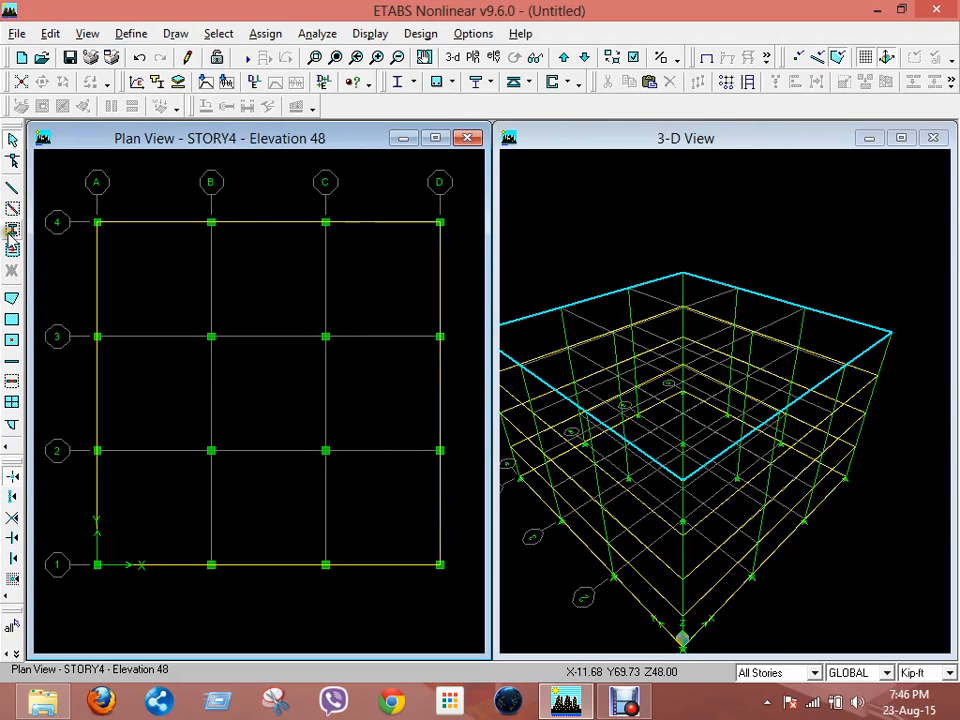
pyautogui.click(12, 340)
pyautogui.click(479, 121)
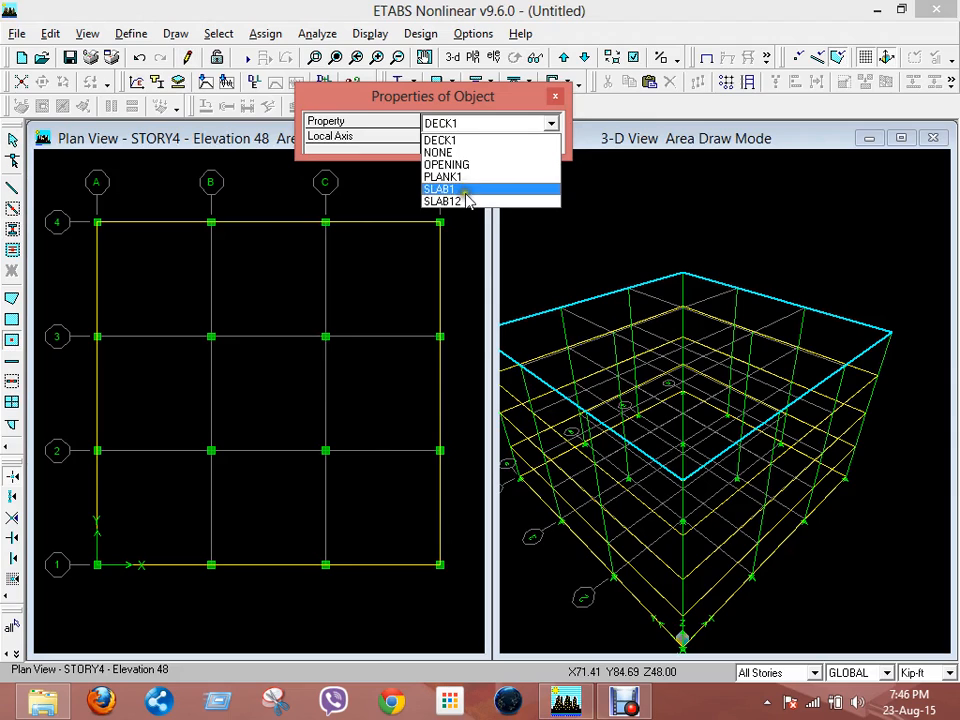
pyautogui.click(464, 190)
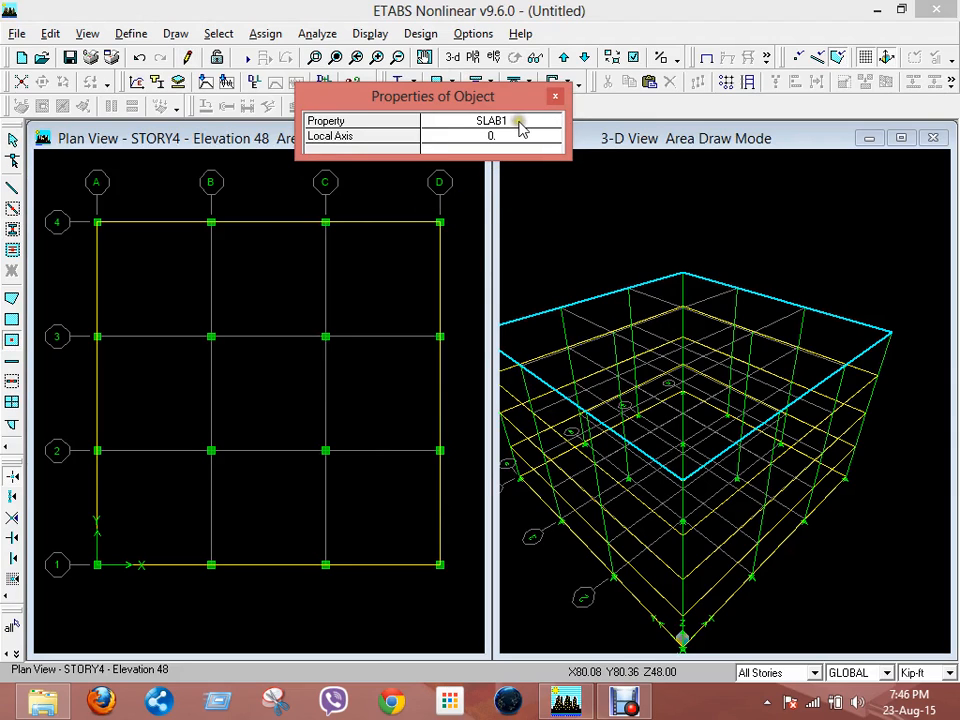
pyautogui.click(519, 122)
pyautogui.click(476, 201)
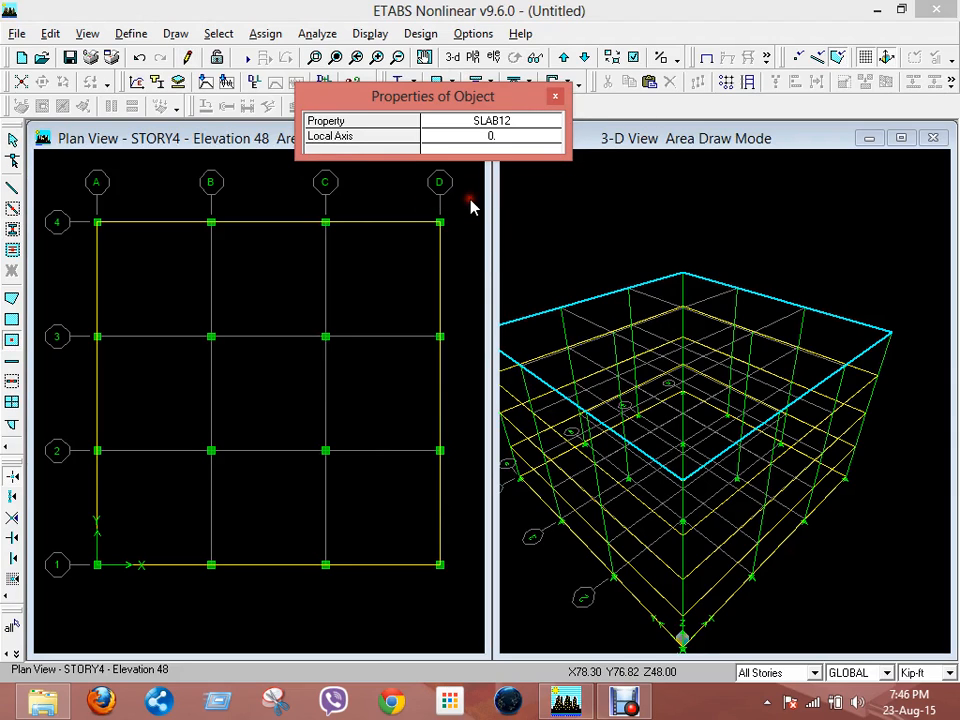
pyautogui.click(511, 124)
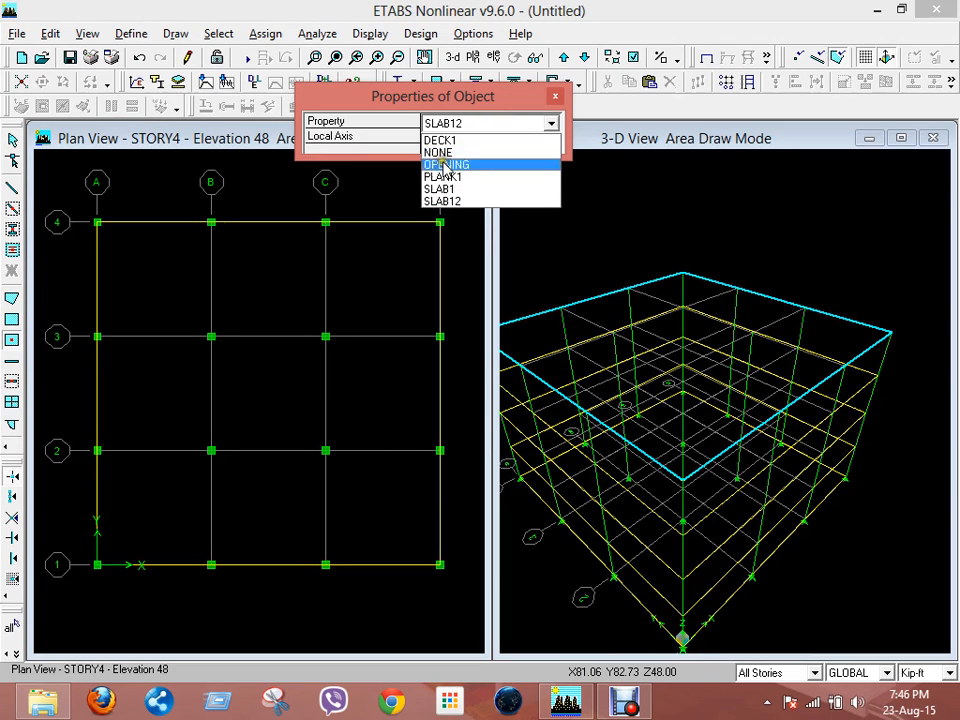
pyautogui.click(447, 189)
pyautogui.click(511, 124)
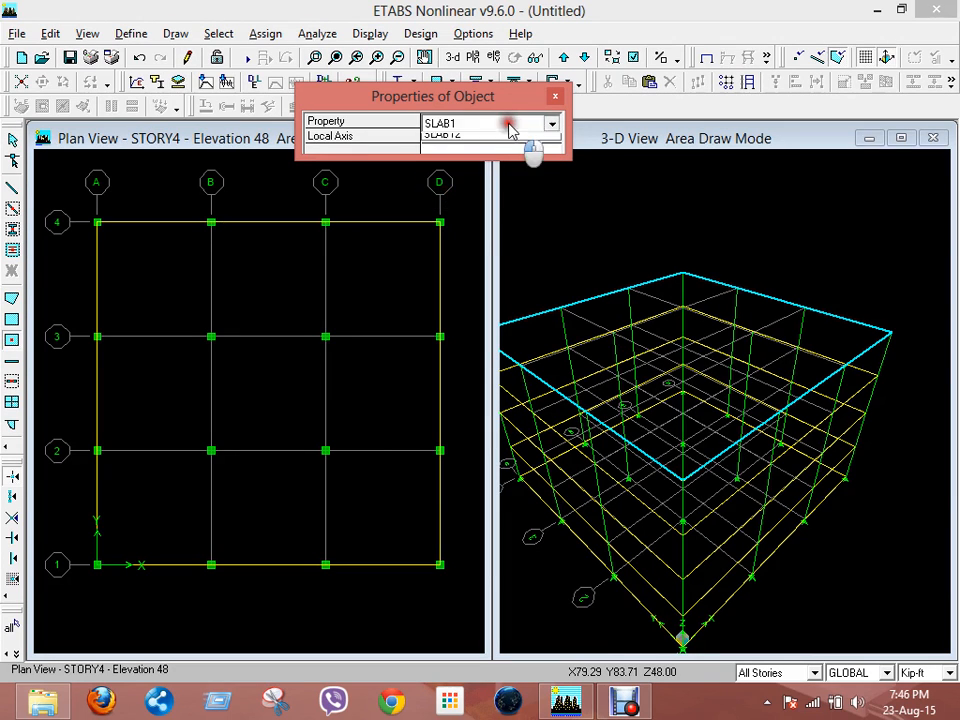
pyautogui.click(464, 201)
pyautogui.click(555, 96)
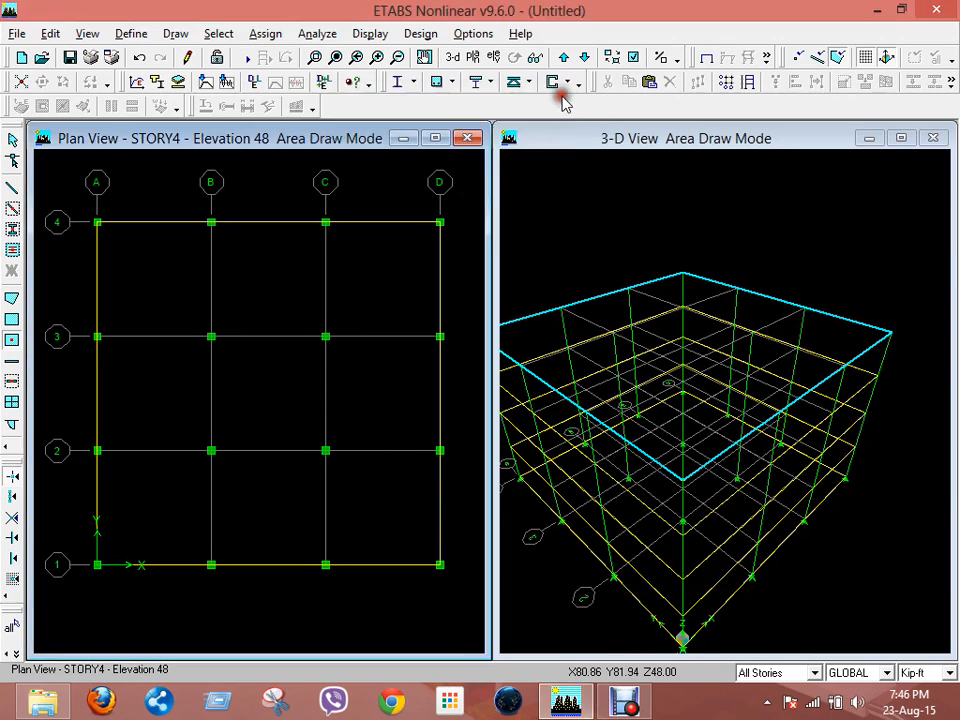
# Open the wall, slab and deck section definitions
pyautogui.click(216, 34)
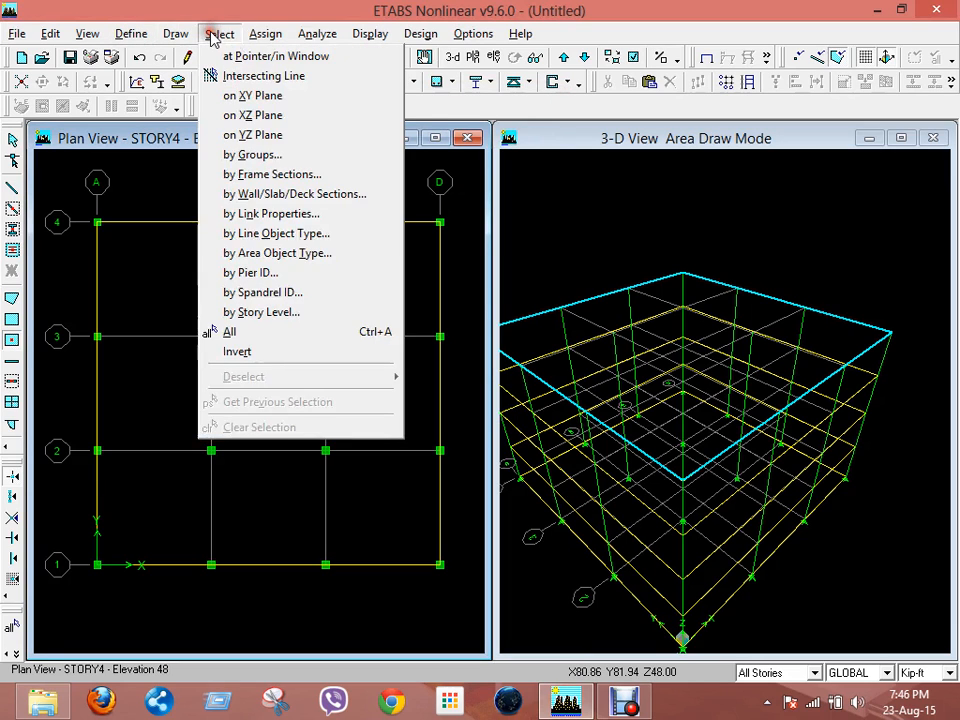
pyautogui.moveTo(140, 34)
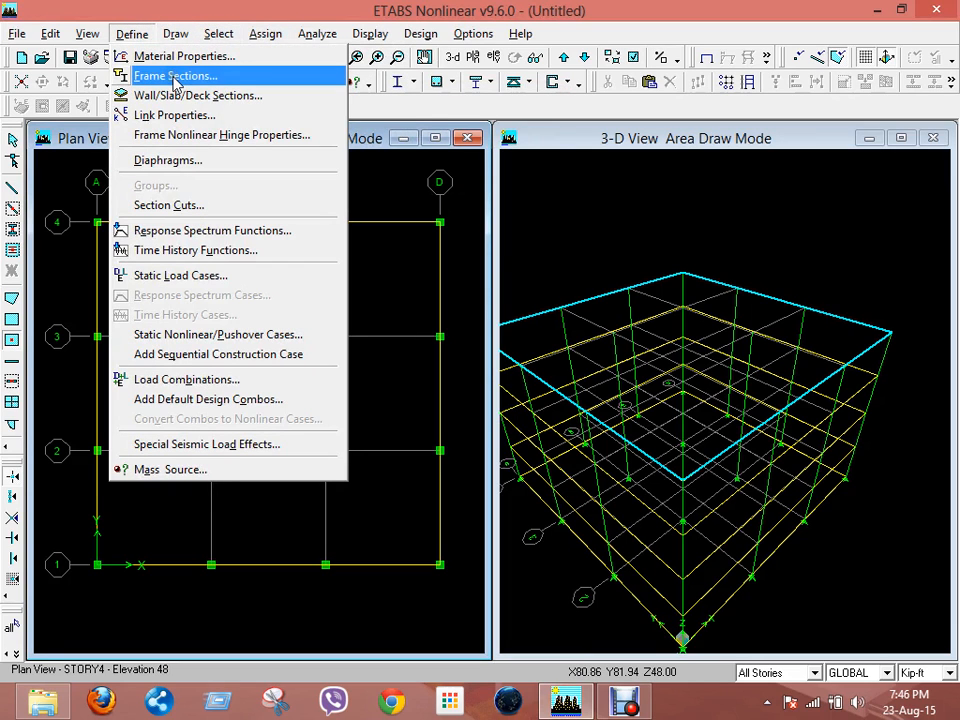
pyautogui.click(214, 97)
pyautogui.click(545, 303)
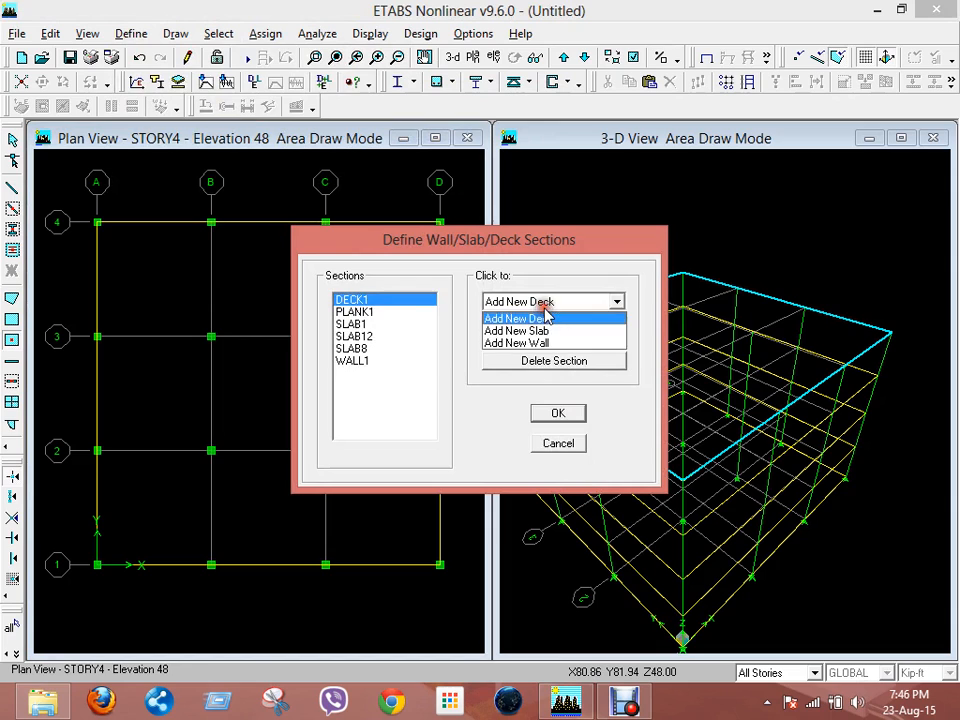
pyautogui.click(532, 342)
pyautogui.click(522, 528)
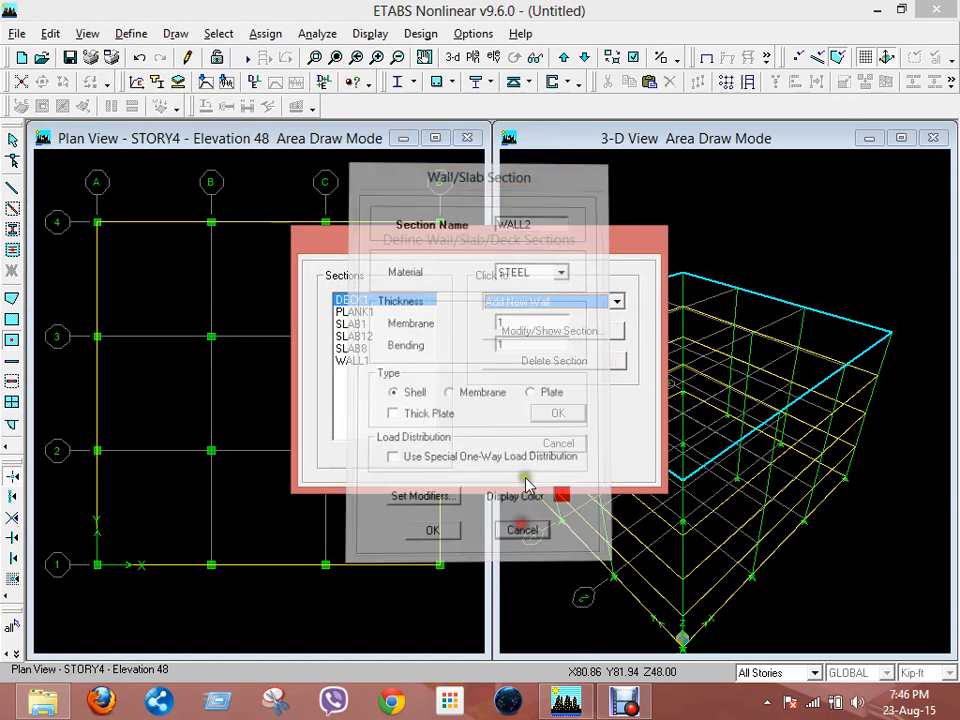
# Add a new slab section, enter SLAB8 as its name and choose CONC as its material
pyautogui.click(616, 301)
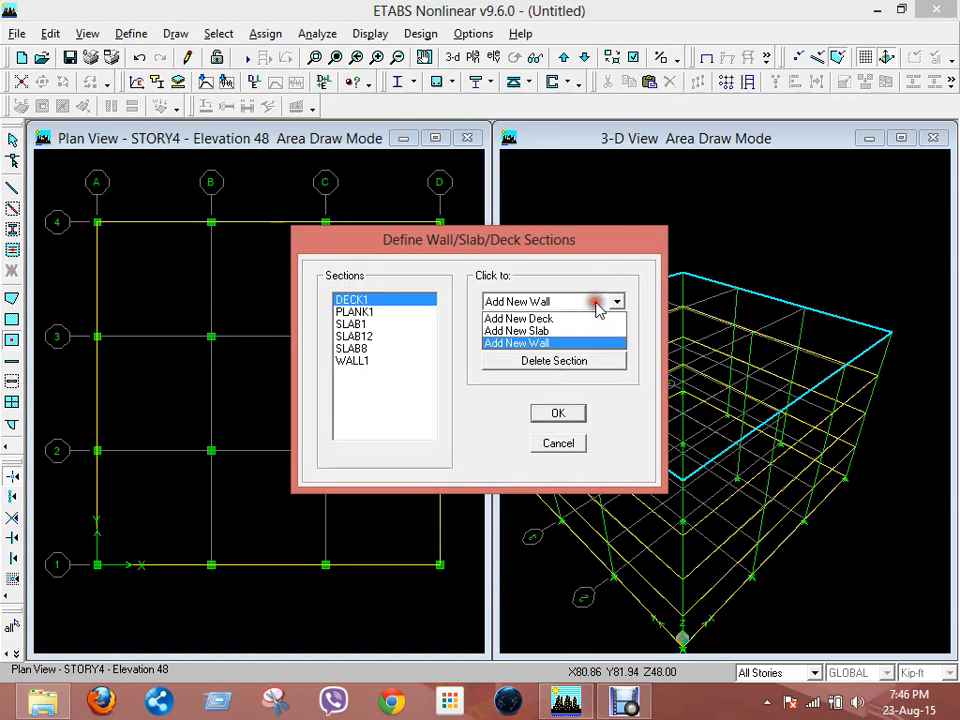
pyautogui.click(541, 331)
pyautogui.click(536, 219)
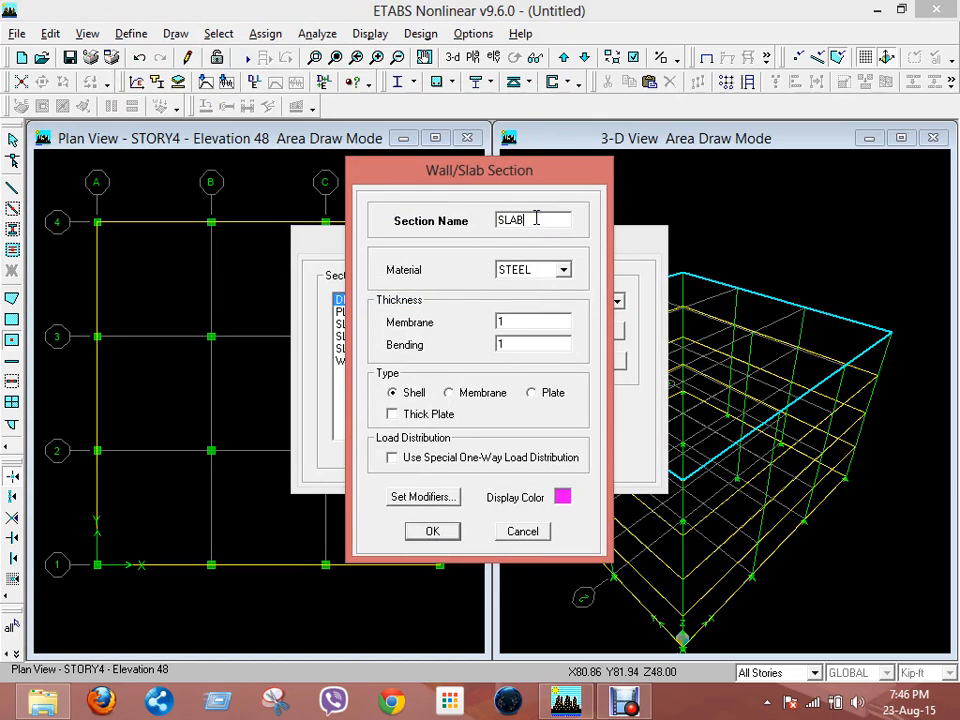
pyautogui.write('8')
pyautogui.doubleClick(507, 322)
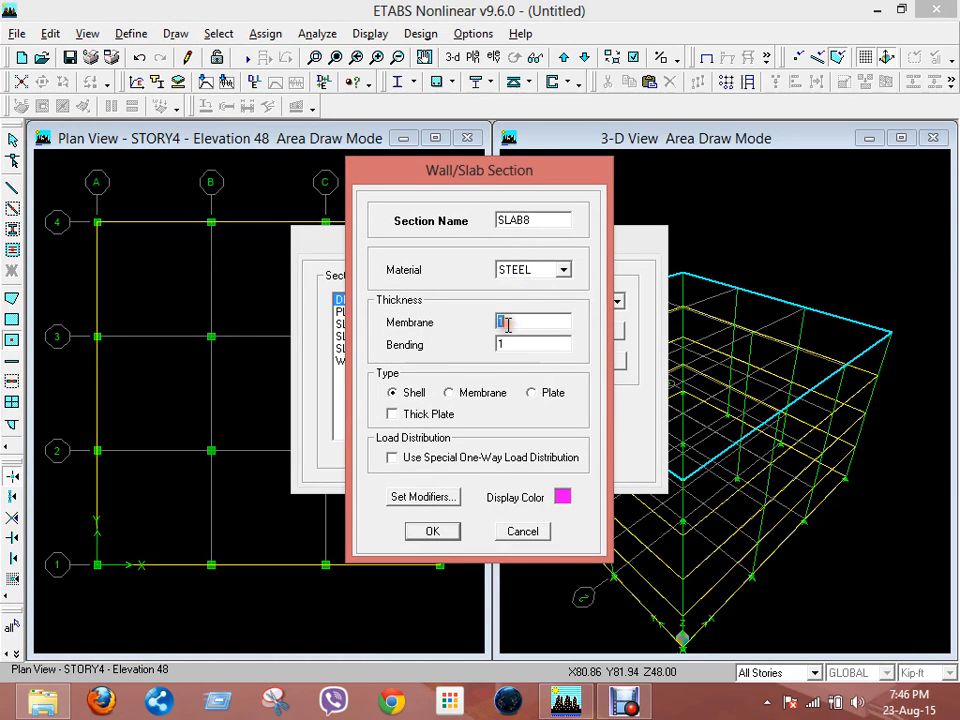
pyautogui.click(534, 270)
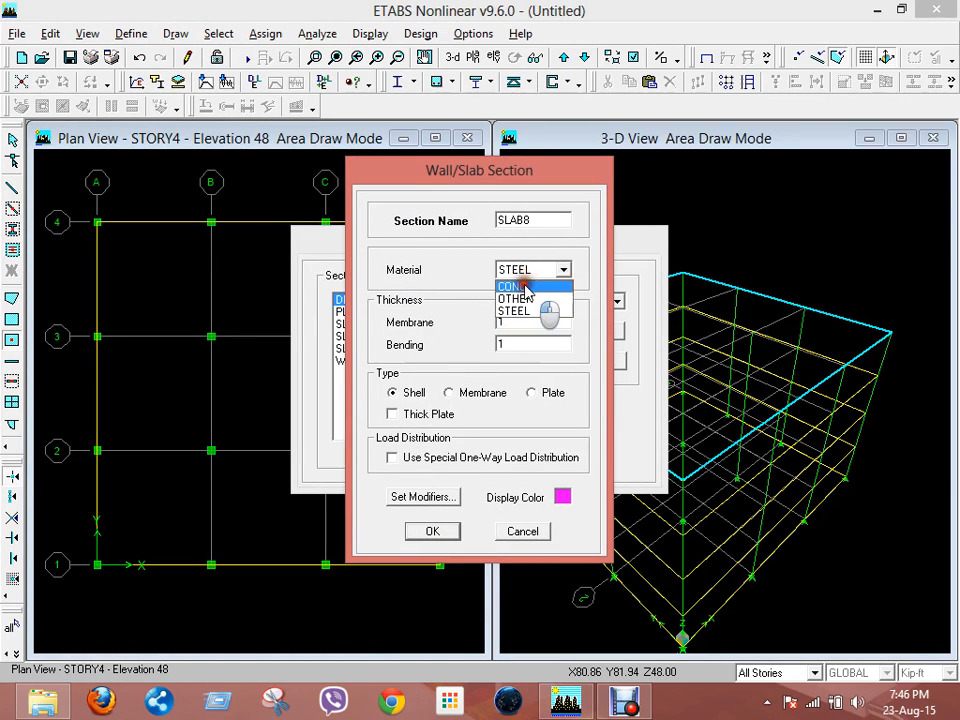
pyautogui.click(520, 284)
# Set the new slab's membrane and bending thickness to 8/12 ft and try to save it as SLAB8
pyautogui.doubleClick(512, 321)
pyautogui.write('8/')
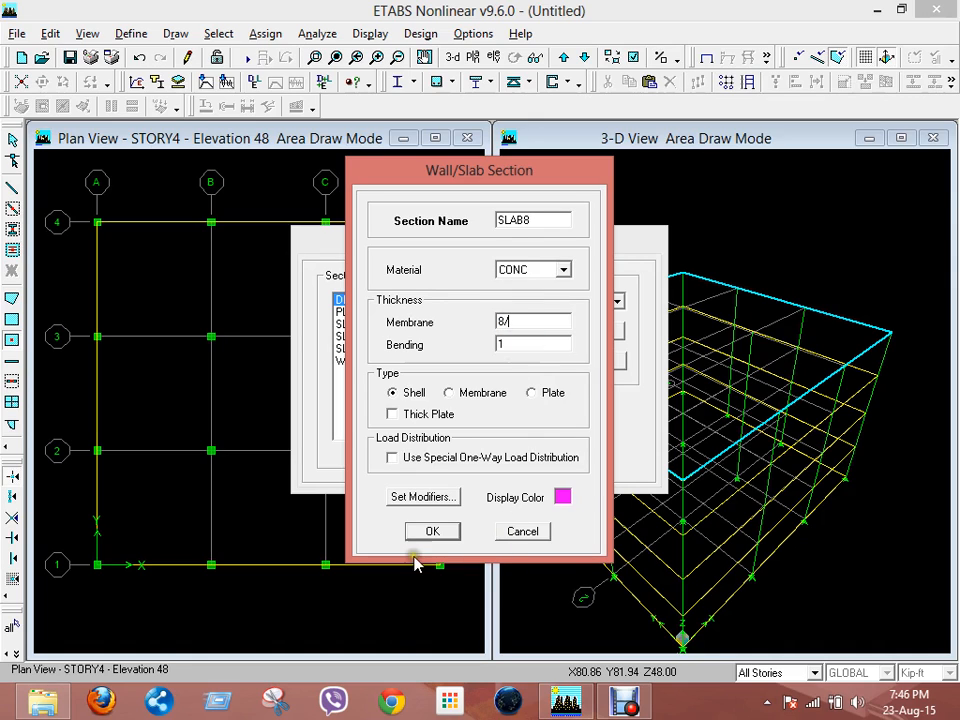
pyautogui.write('12')
pyautogui.doubleClick(531, 345)
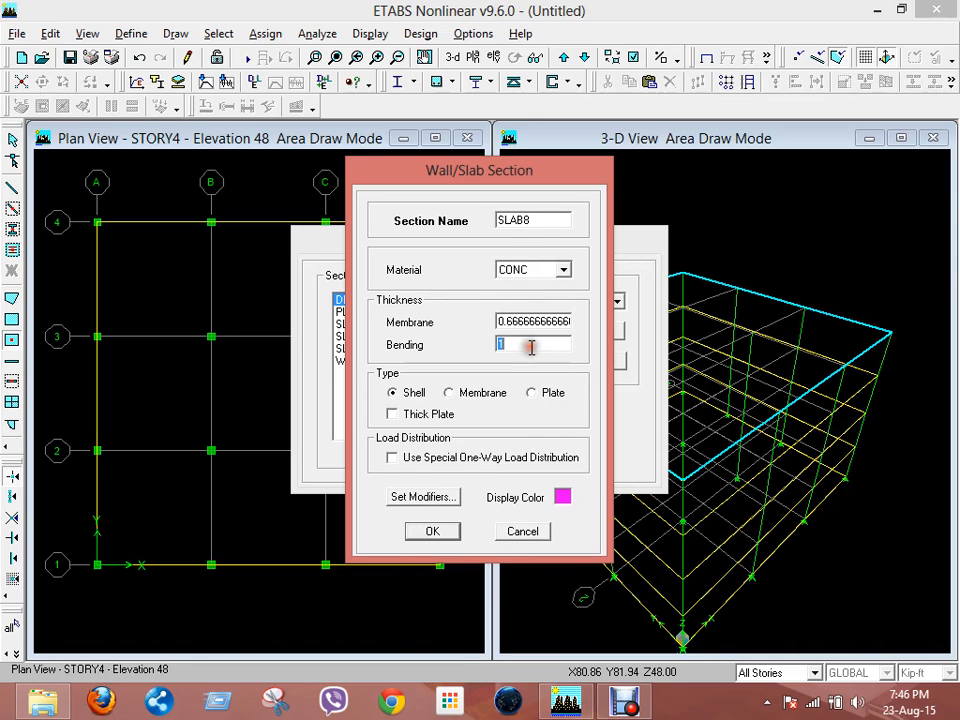
pyautogui.write('8/12')
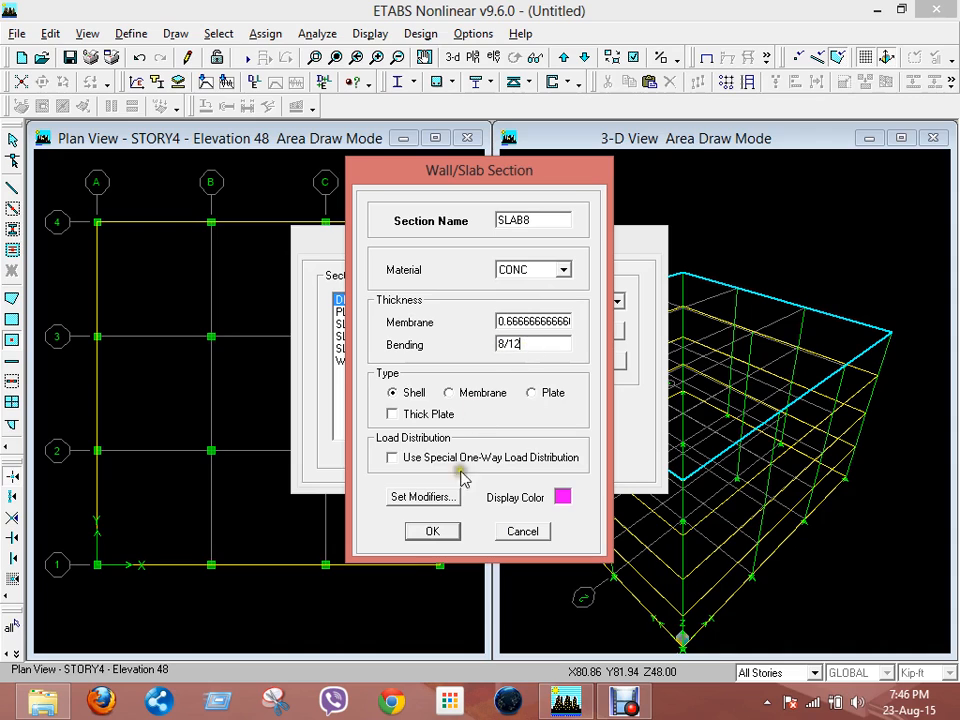
pyautogui.click(420, 533)
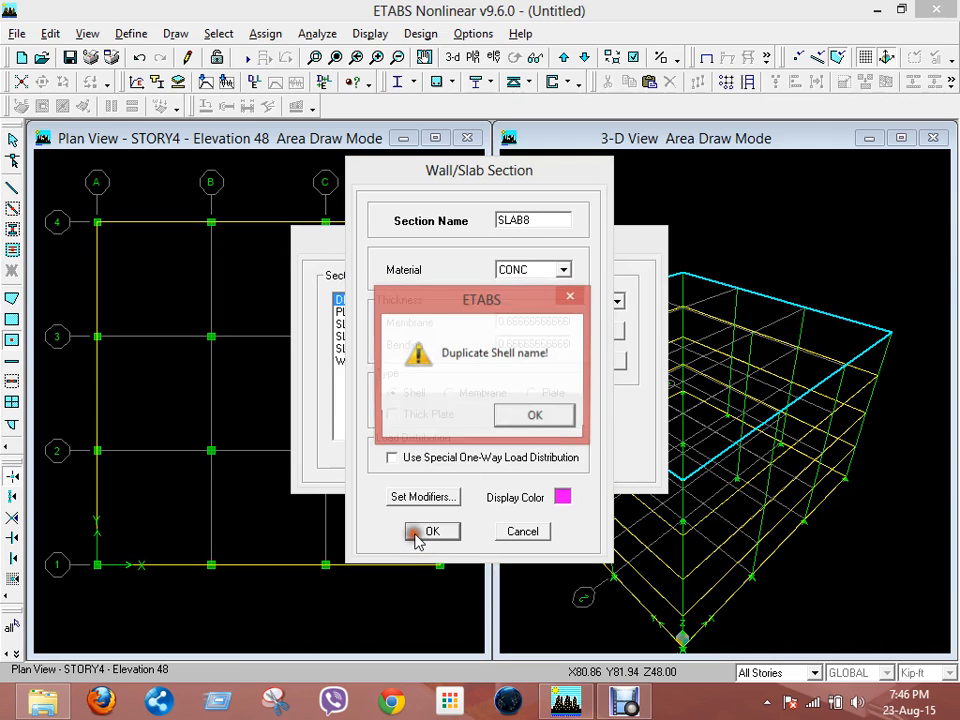
pyautogui.click(521, 417)
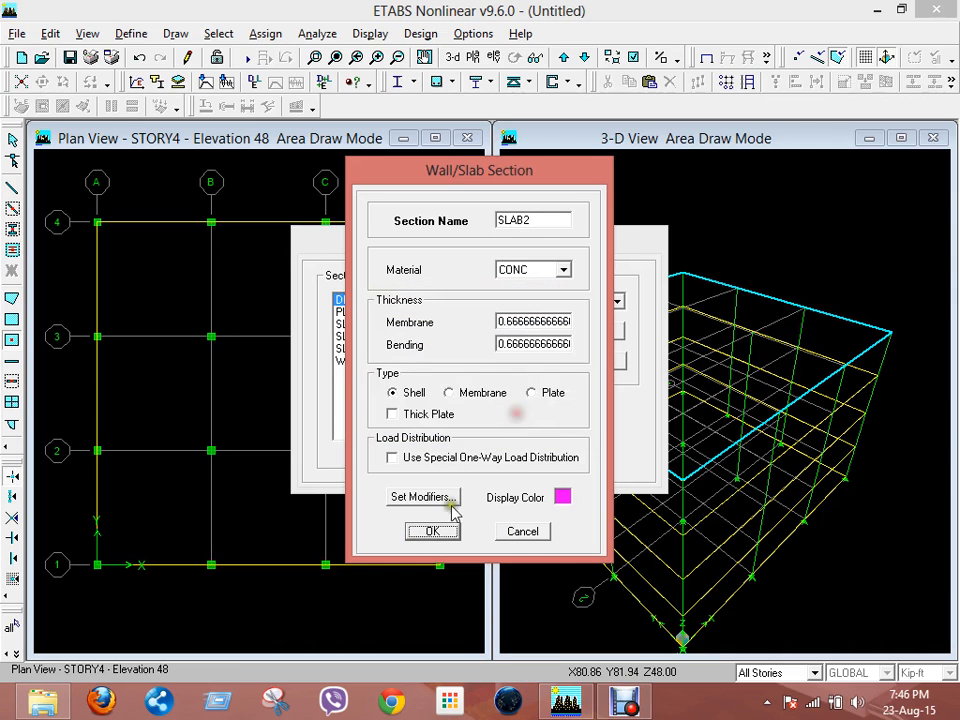
# Try to save the new slab section again under the name SLAB8
pyautogui.doubleClick(564, 217)
pyautogui.click(543, 221)
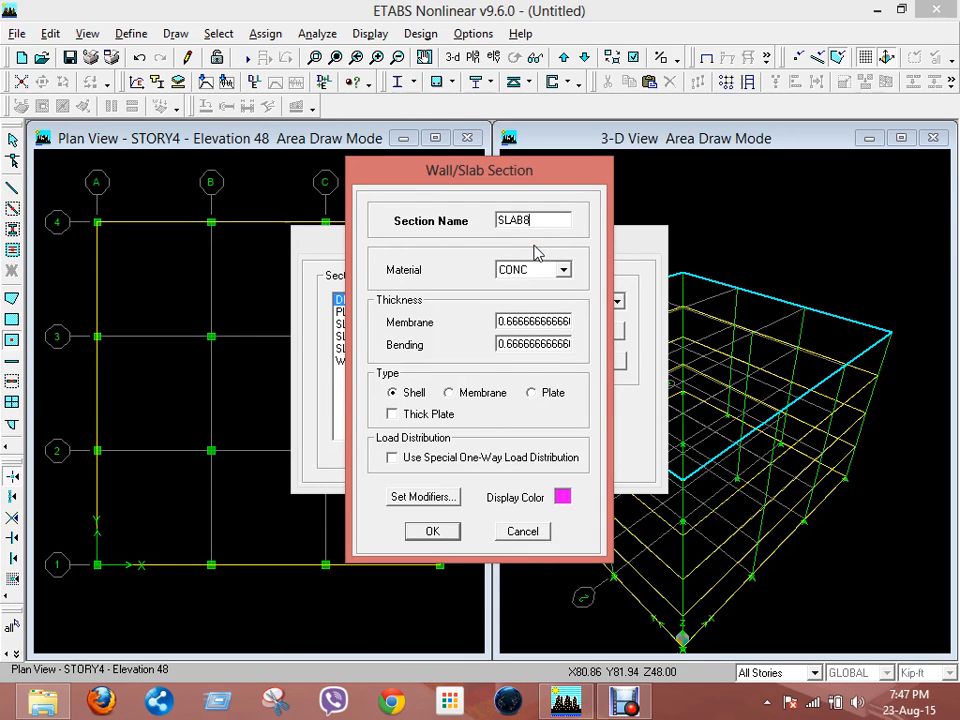
pyautogui.click(432, 531)
pyautogui.click(530, 413)
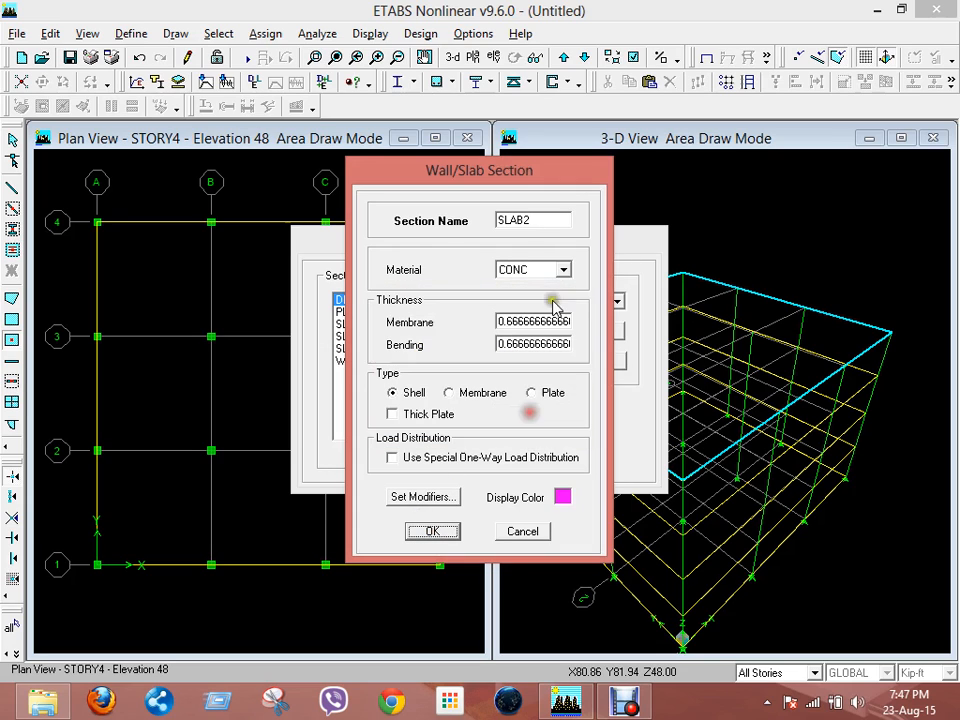
# Name the new CONC slab section SLAB6, set its membrane and bending thickness to 6/12 ft, and save the section definitions
pyautogui.doubleClick(549, 221)
pyautogui.click(551, 221)
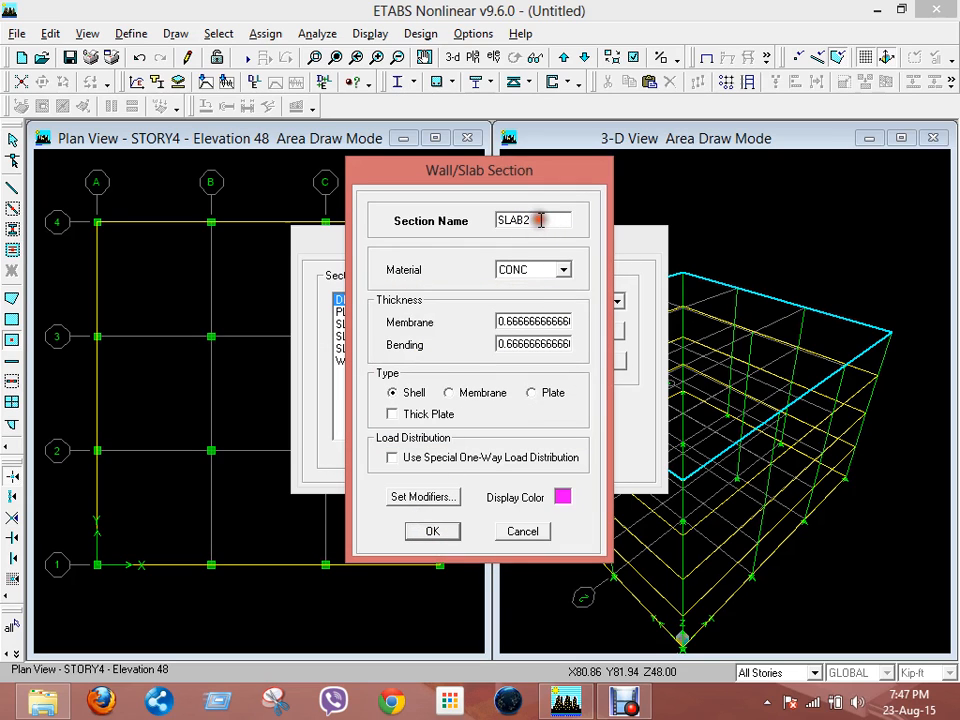
pyautogui.hotkey('shift', 'Left')
pyautogui.hotkey('shift', 'Left')
pyautogui.doubleClick(523, 323)
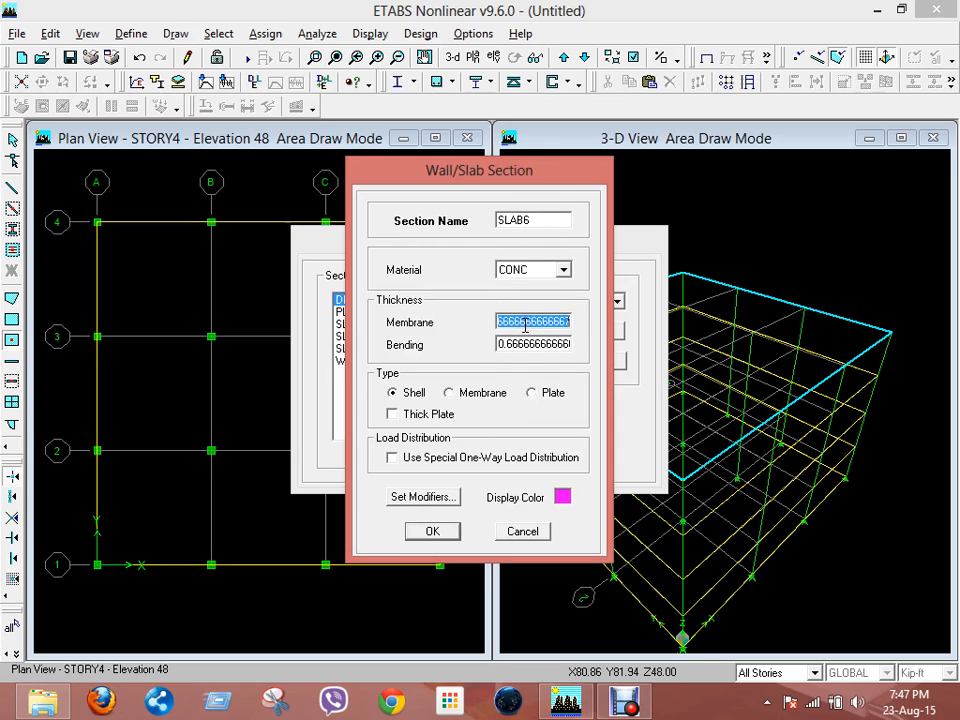
pyautogui.write('6/12')
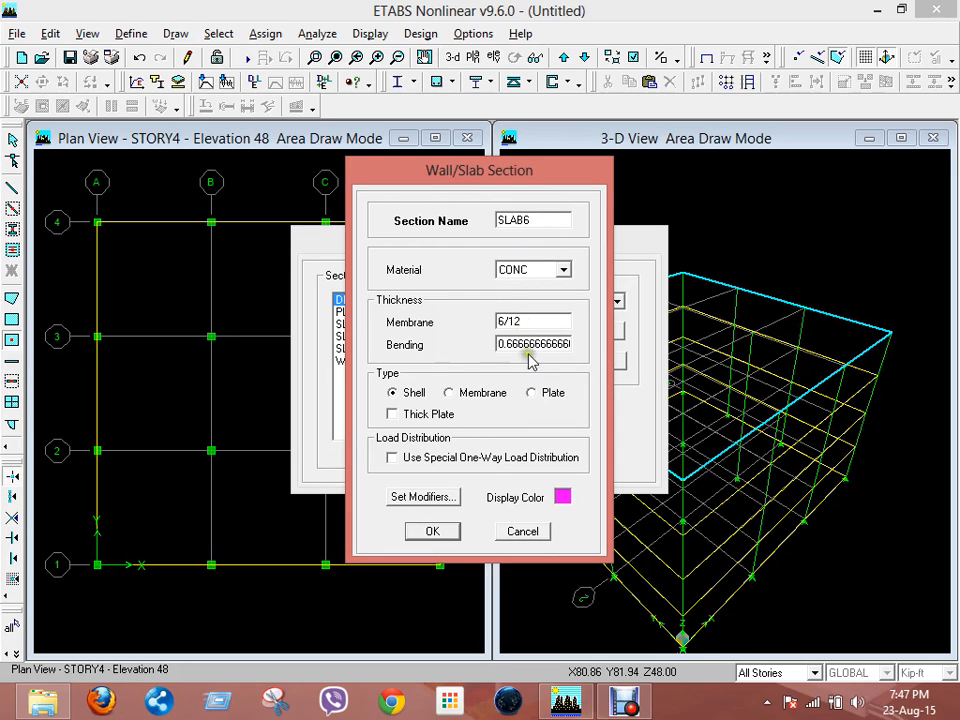
pyautogui.doubleClick(524, 343)
pyautogui.write('6/12')
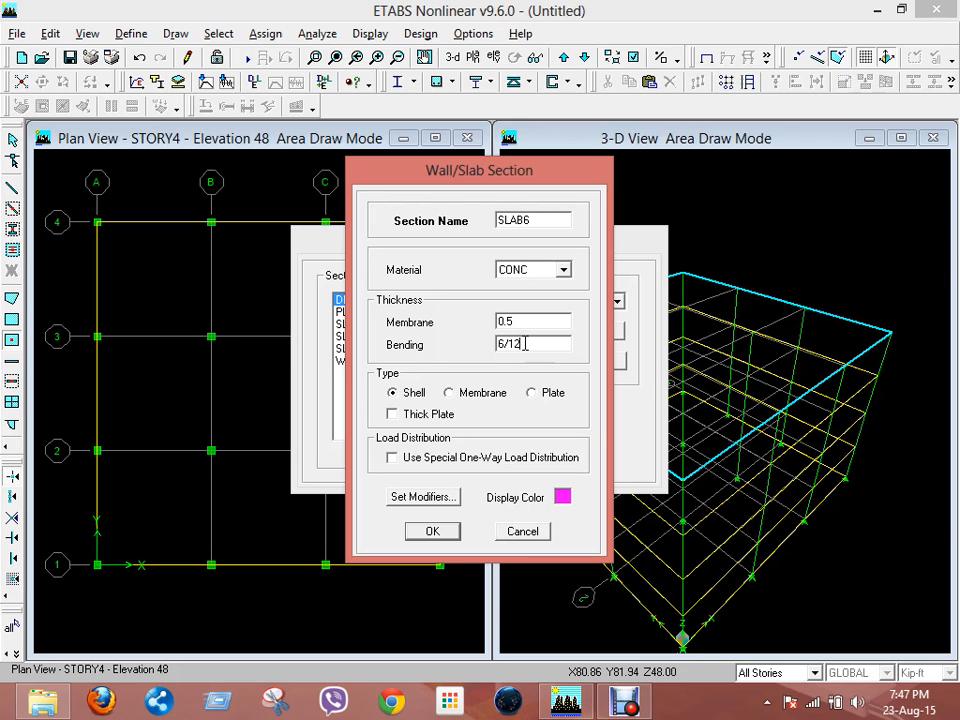
pyautogui.click(424, 531)
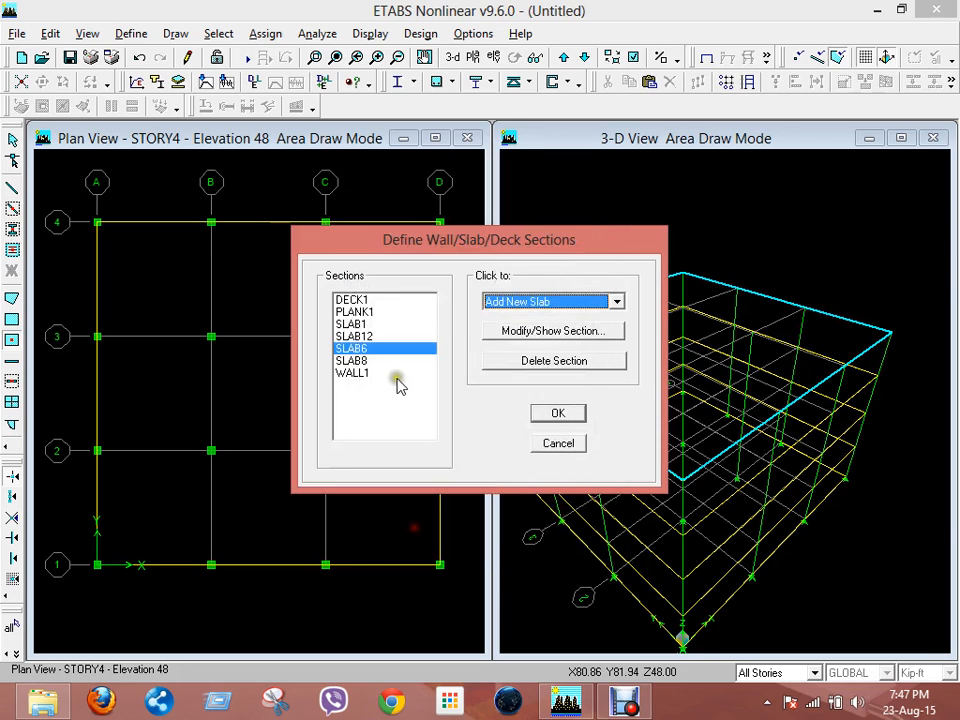
pyautogui.click(555, 412)
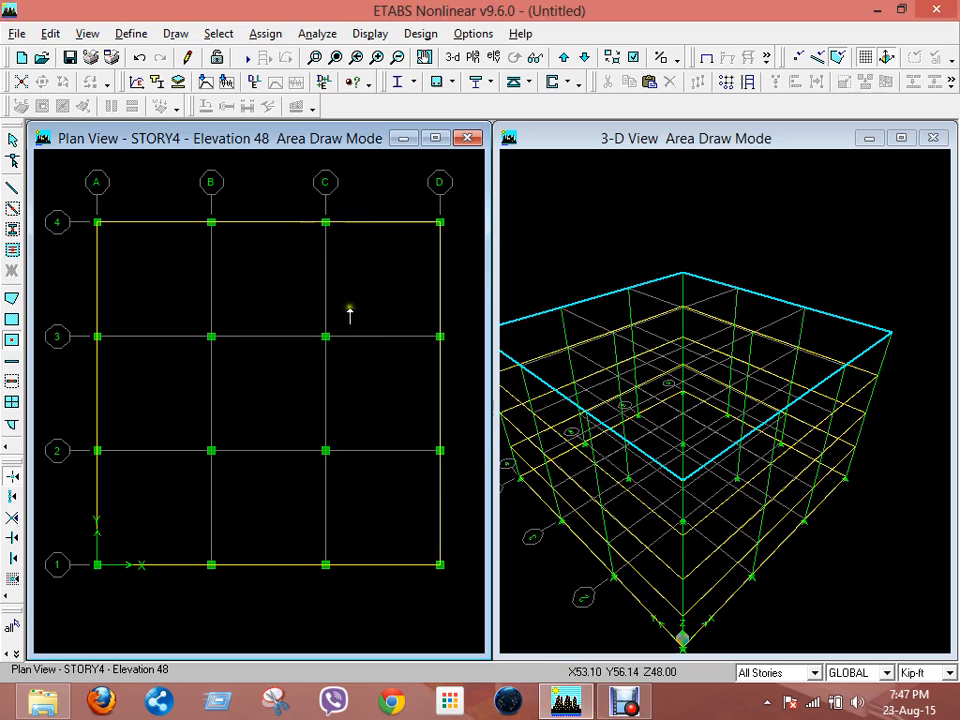
# Create SLAB6 floor areas in the plan's grid bays at all stories
pyautogui.click(11, 341)
pyautogui.click(491, 123)
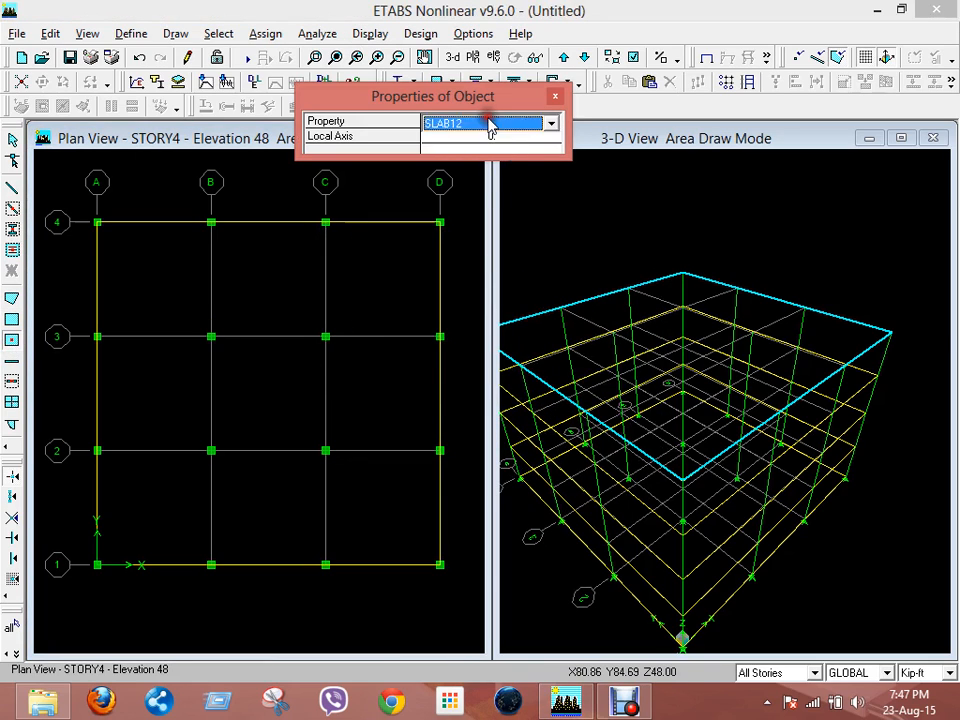
pyautogui.click(491, 123)
pyautogui.click(456, 213)
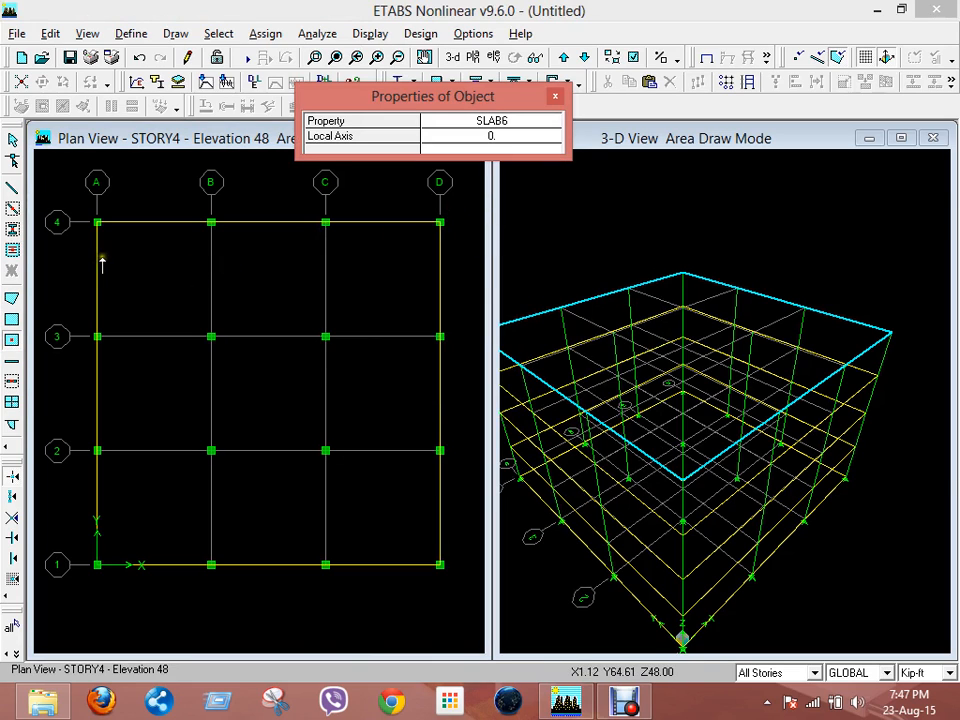
pyautogui.click(138, 272)
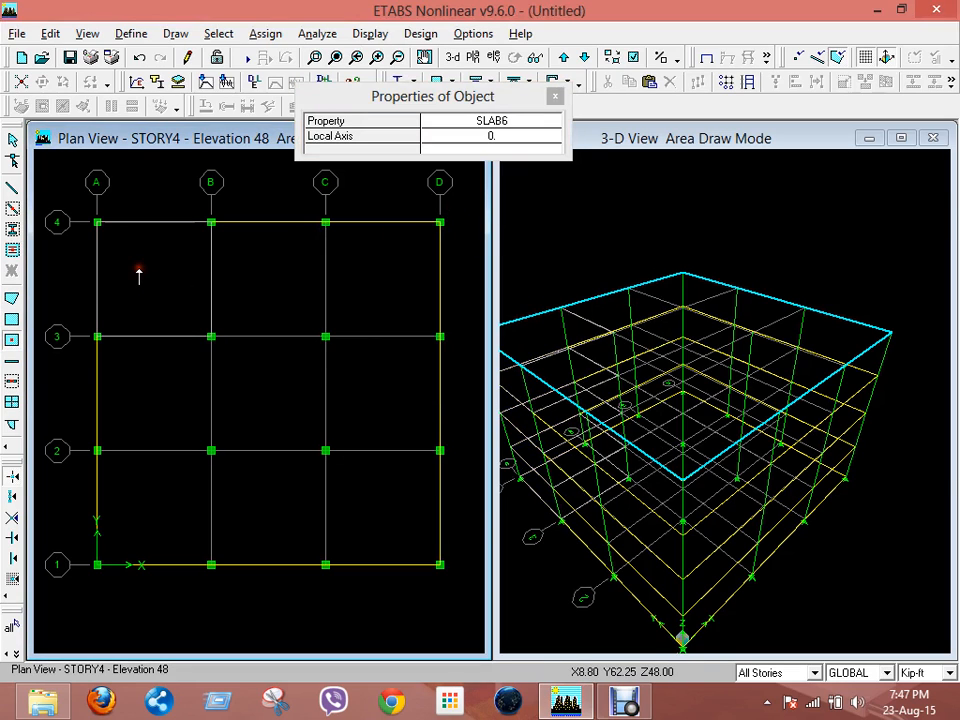
pyautogui.click(394, 276)
pyautogui.click(377, 399)
pyautogui.click(284, 400)
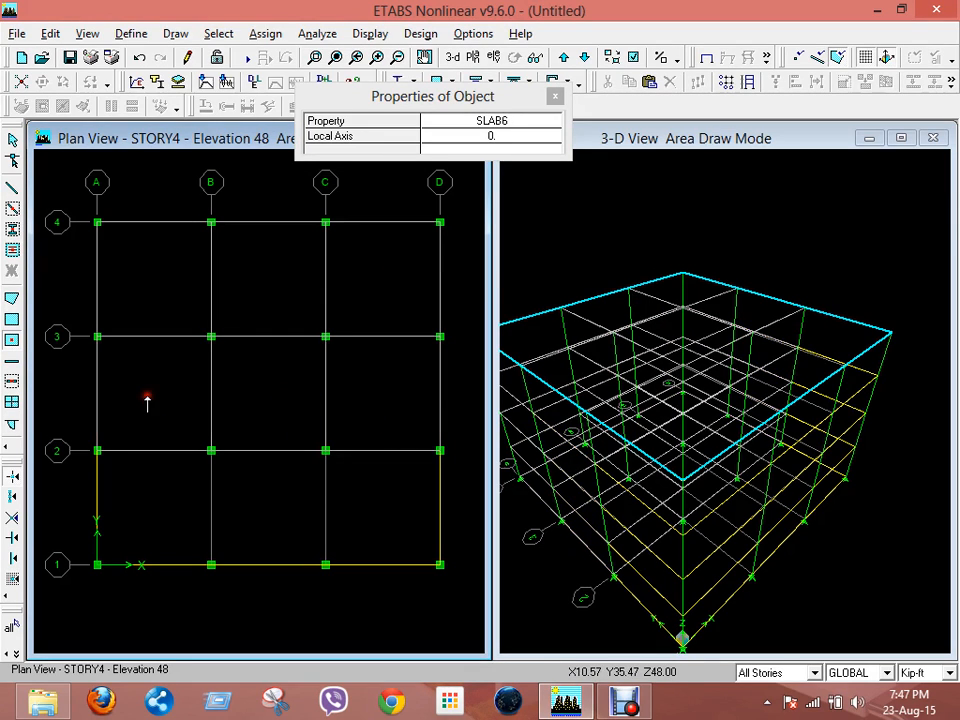
pyautogui.click(141, 476)
pyautogui.click(238, 490)
pyautogui.click(373, 502)
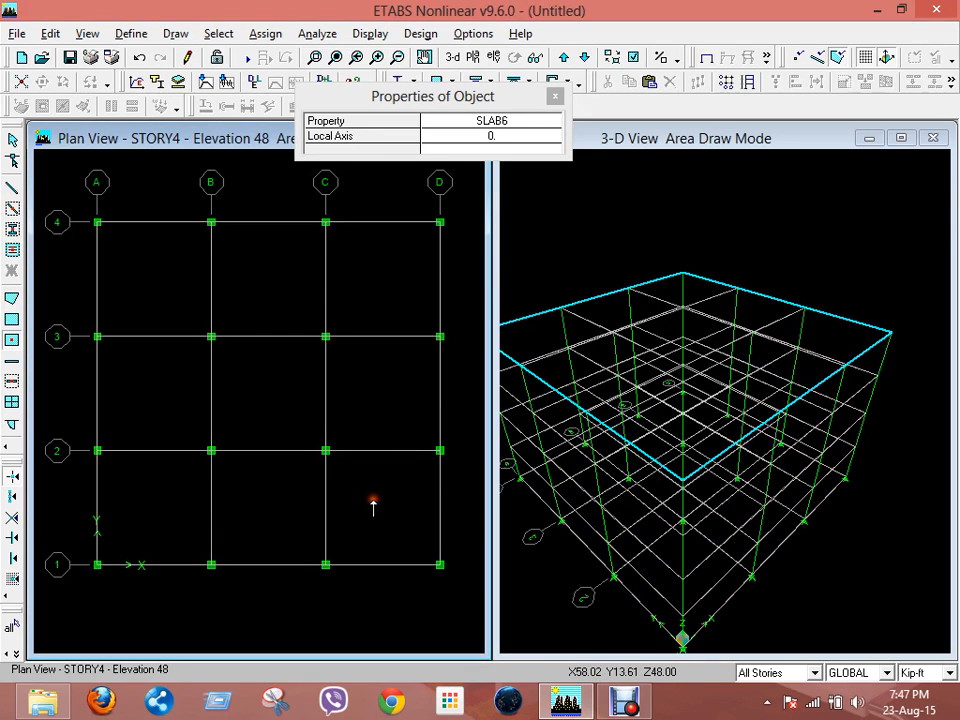
pyautogui.click(555, 96)
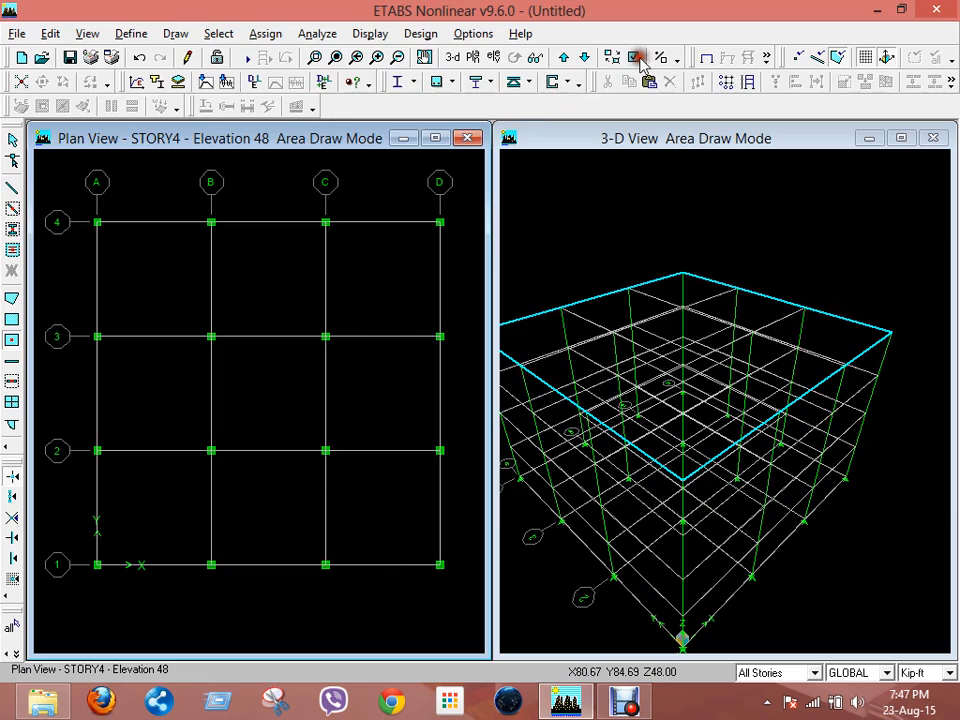
# Turn on object fill and extrusion in the building view and apply them to all windows
pyautogui.click(634, 57)
pyautogui.click(167, 439)
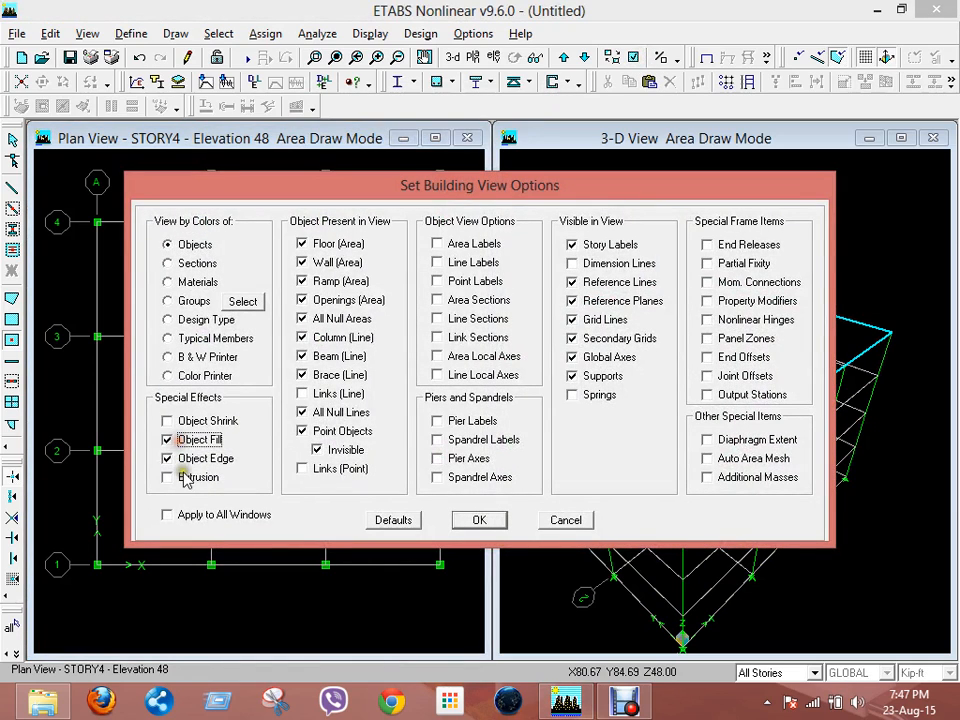
pyautogui.click(167, 477)
pyautogui.click(167, 514)
pyautogui.click(477, 520)
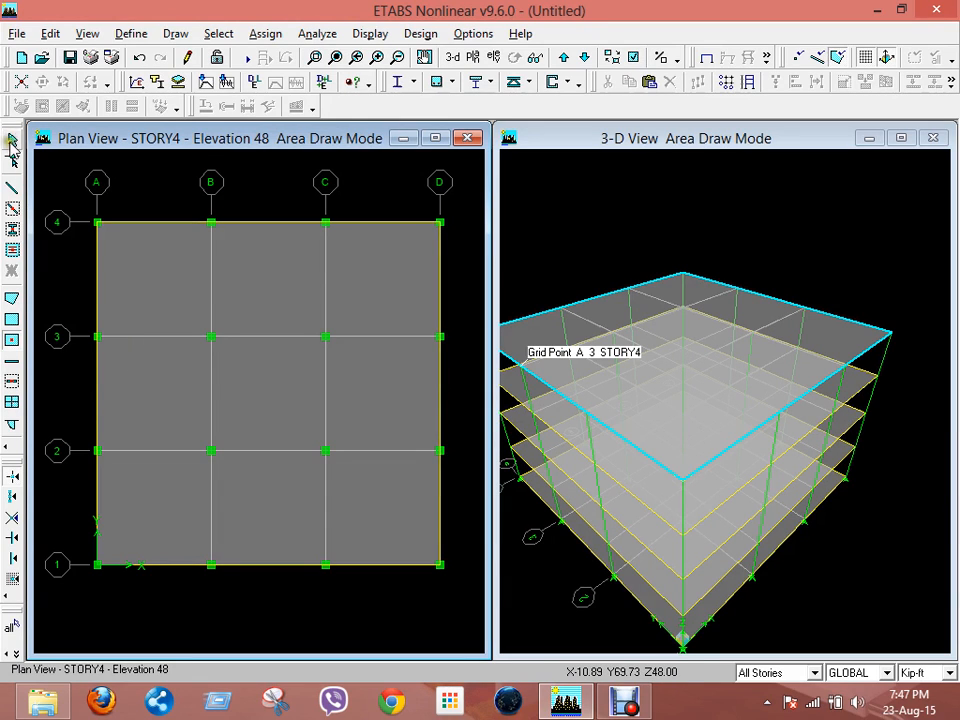
# Draw a frame line with property NONE along grid 1 from A-1 to beyond grid D, about 79 ft long
pyautogui.click(12, 187)
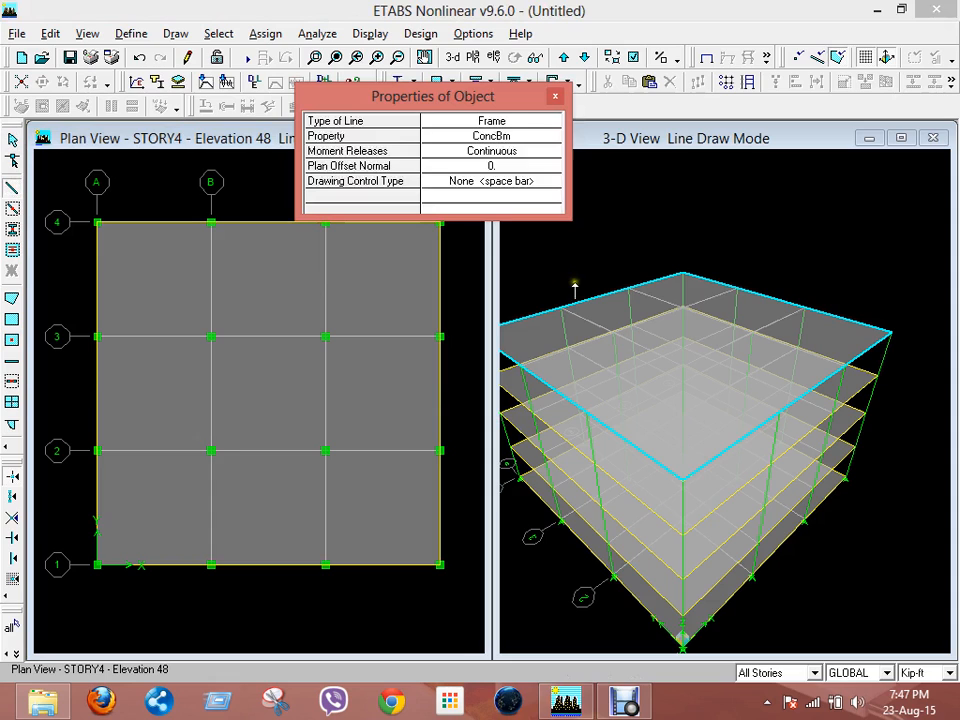
pyautogui.click(505, 138)
pyautogui.click(418, 182)
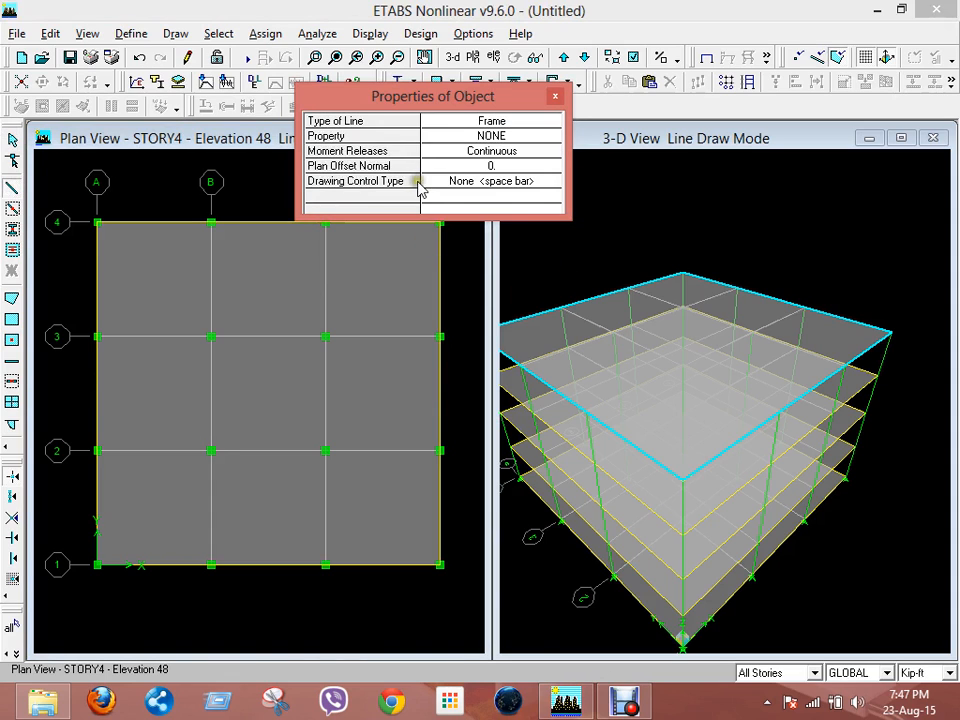
pyautogui.click(97, 565)
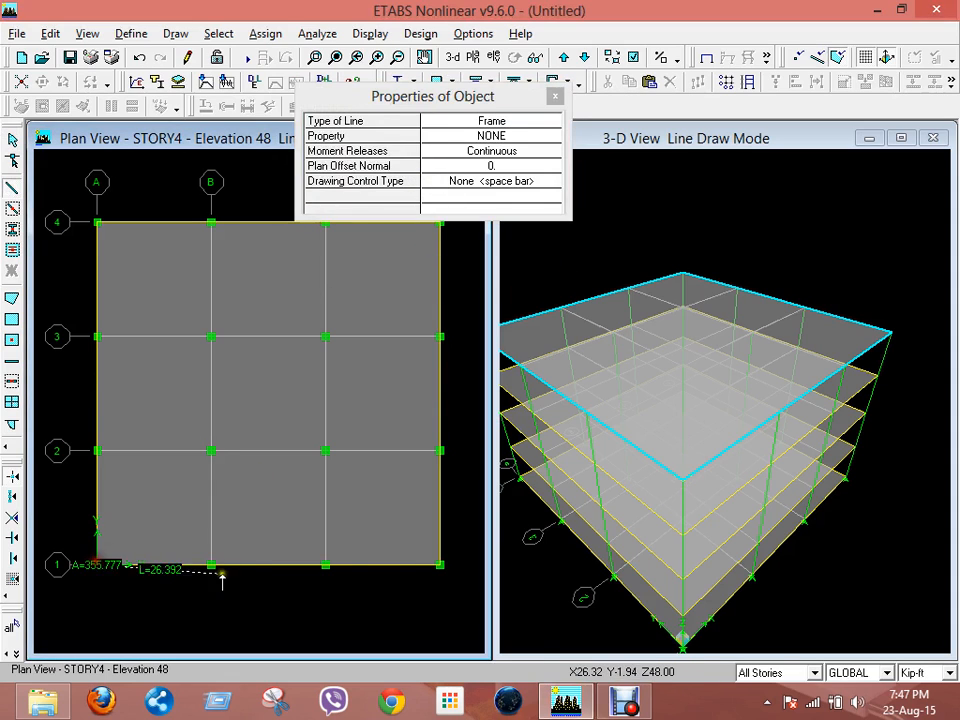
pyautogui.click(474, 563)
pyautogui.moveTo(465, 562); pyautogui.dragTo(294, 508, button='middle')
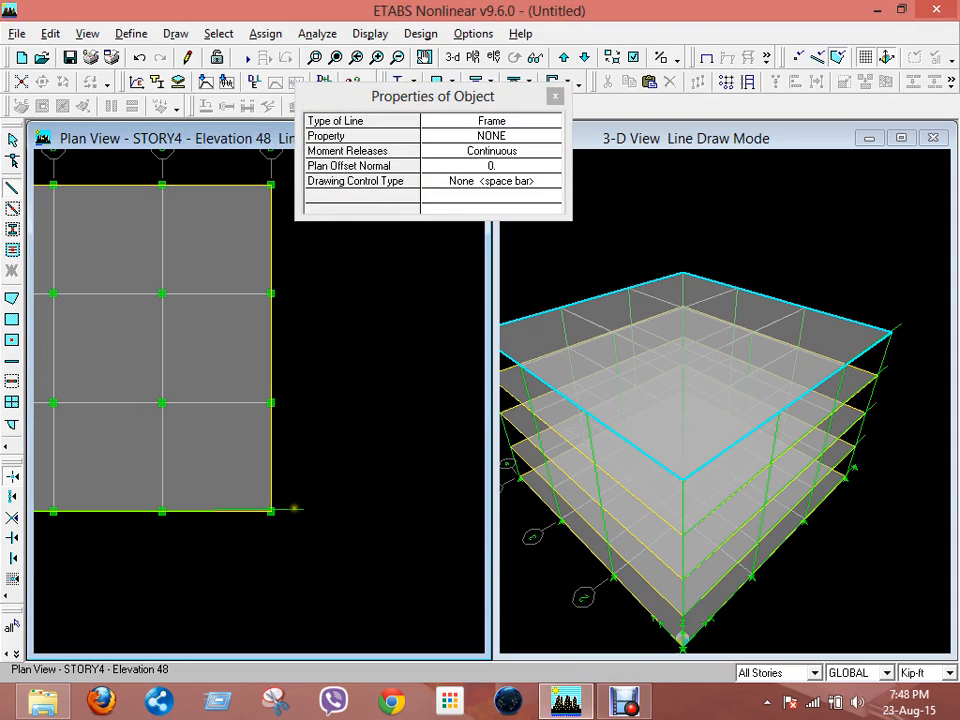
pyautogui.press('Escape')
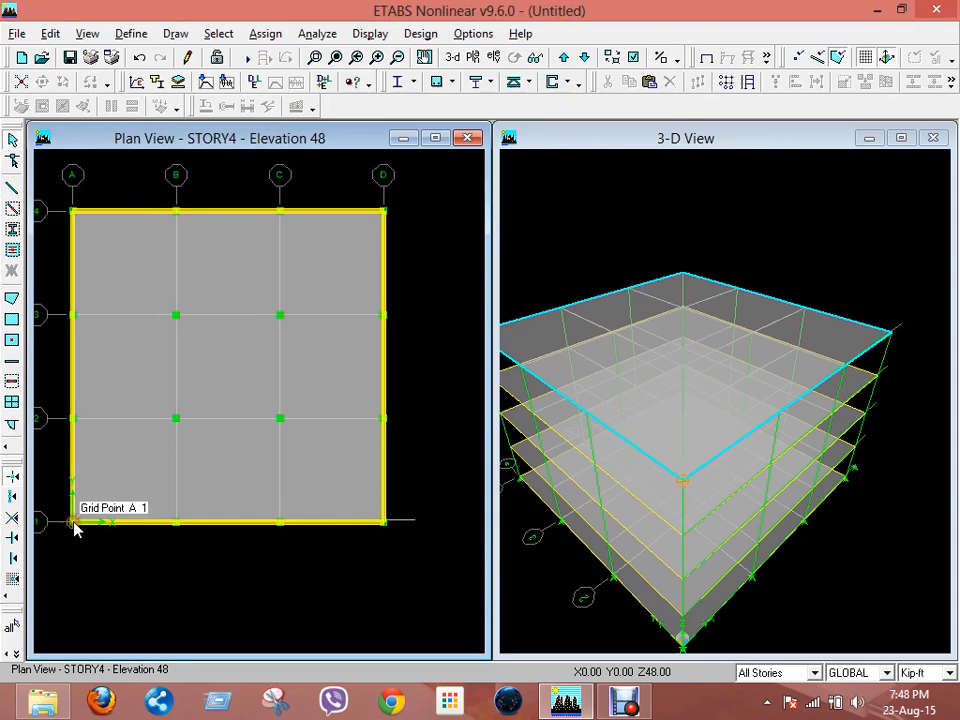
# Draw a second NONE frame line from A-1 alongside grid A, slightly slanted outward and ending beyond grid 4
pyautogui.click(12, 187)
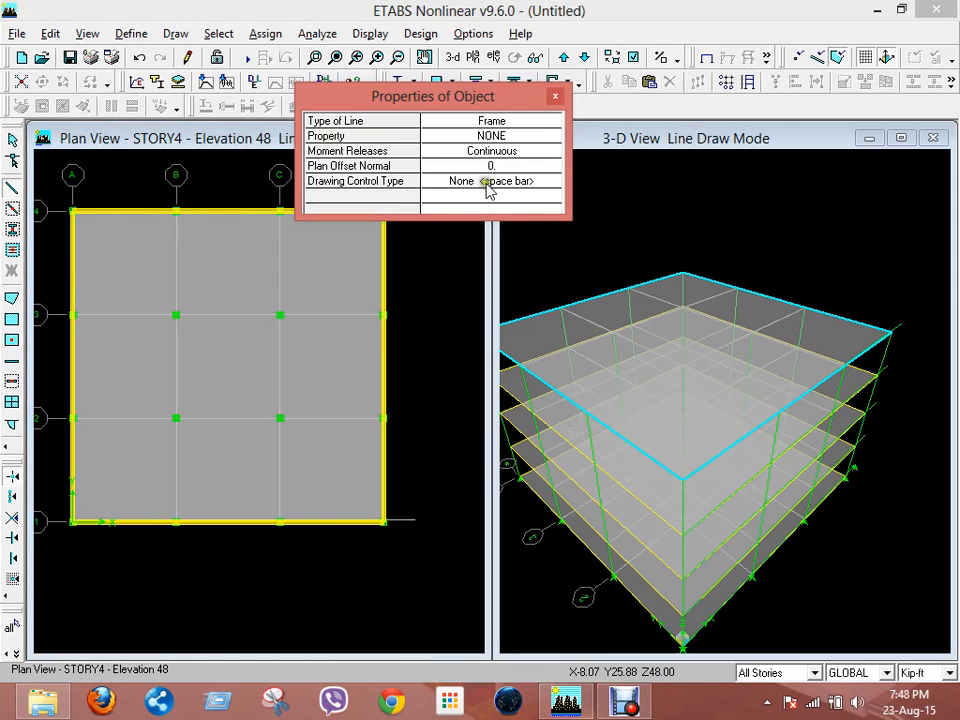
pyautogui.click(73, 522)
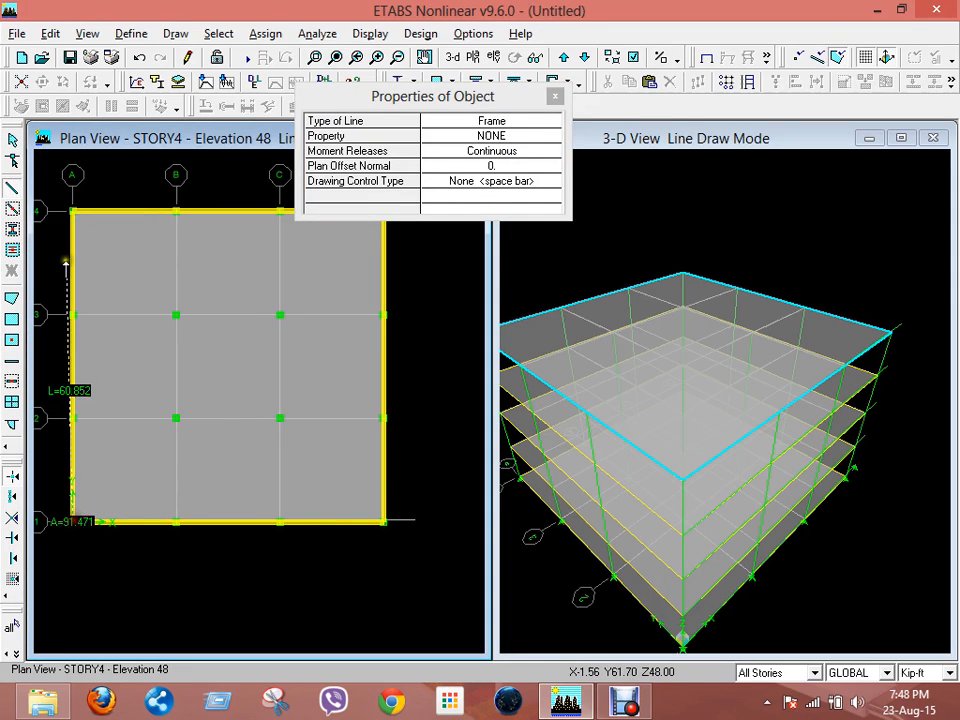
pyautogui.press('Escape')
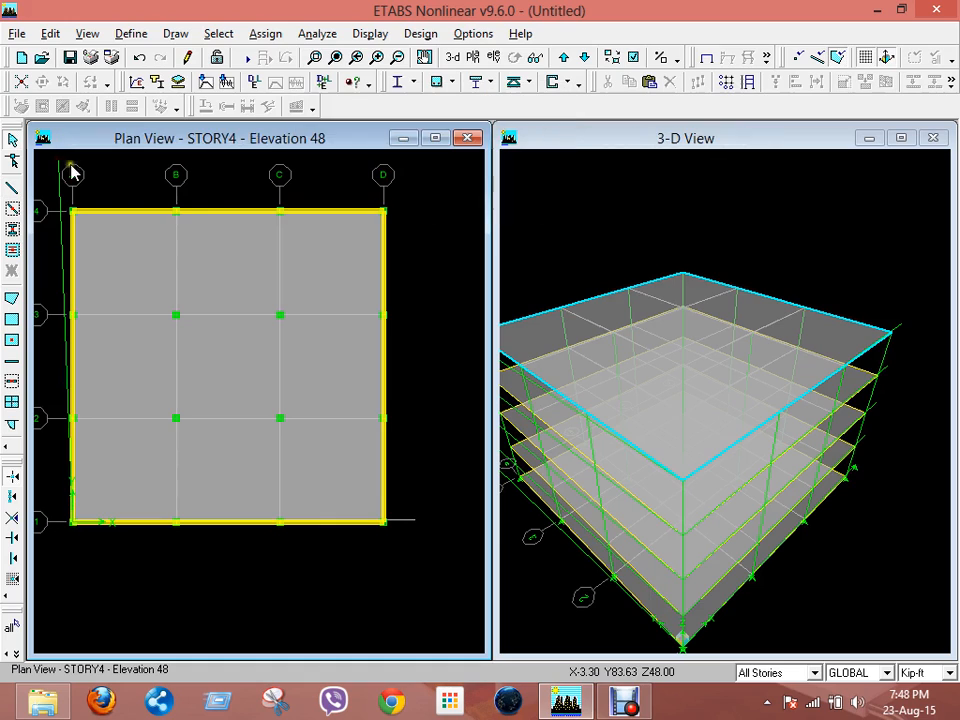
# Try selecting and deselecting the two overhanging lines and the free end point beyond grid D
pyautogui.moveTo(214, 199); pyautogui.dragTo(256, 241, button='middle')
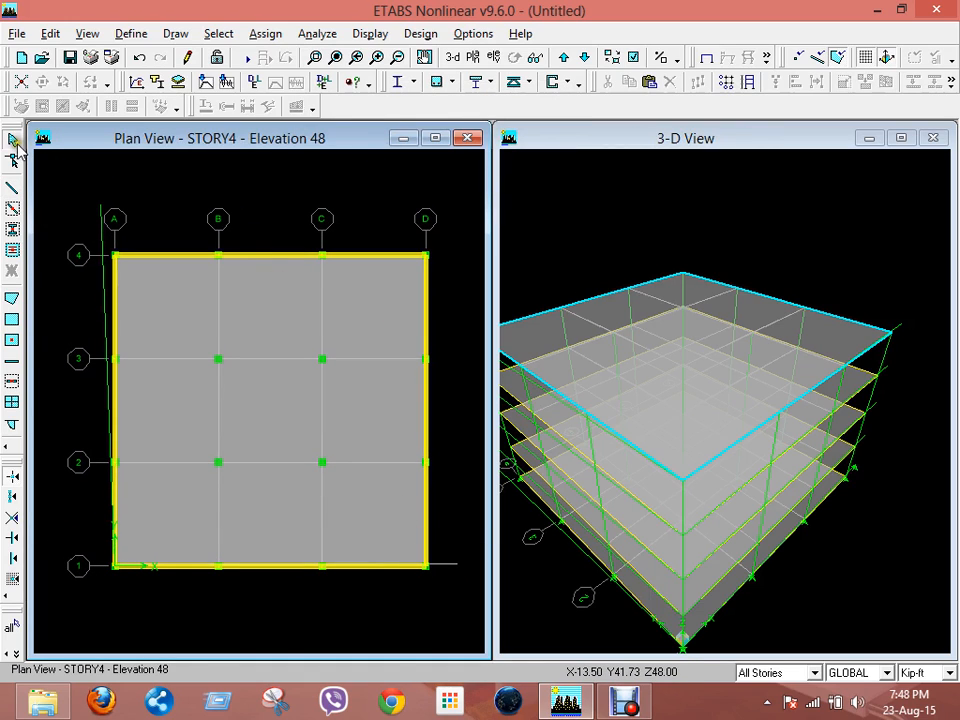
pyautogui.click(440, 569)
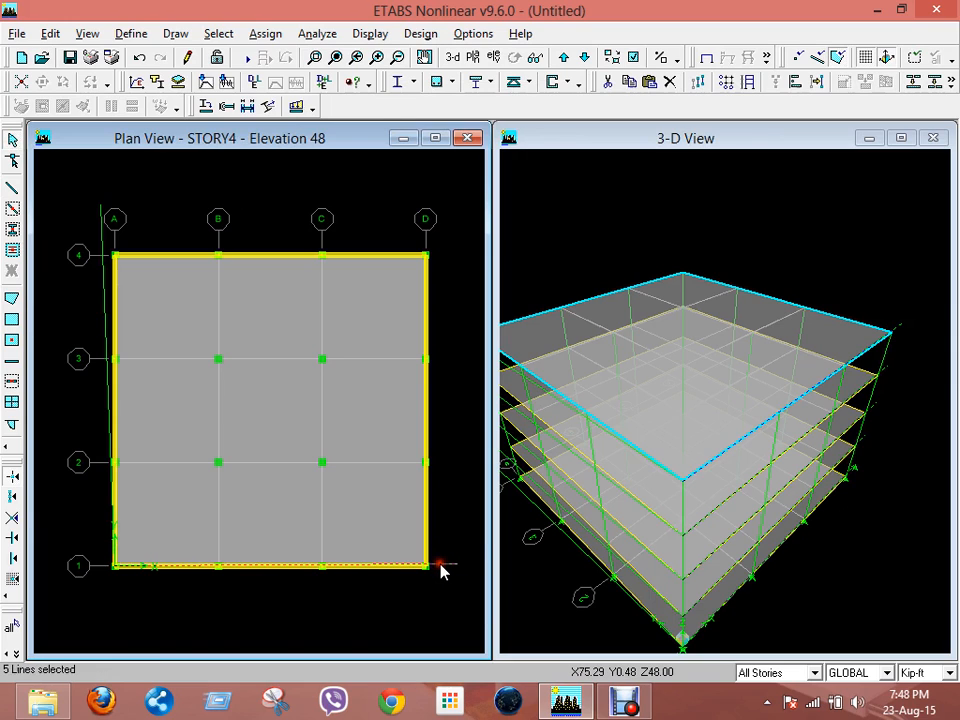
pyautogui.click(455, 567)
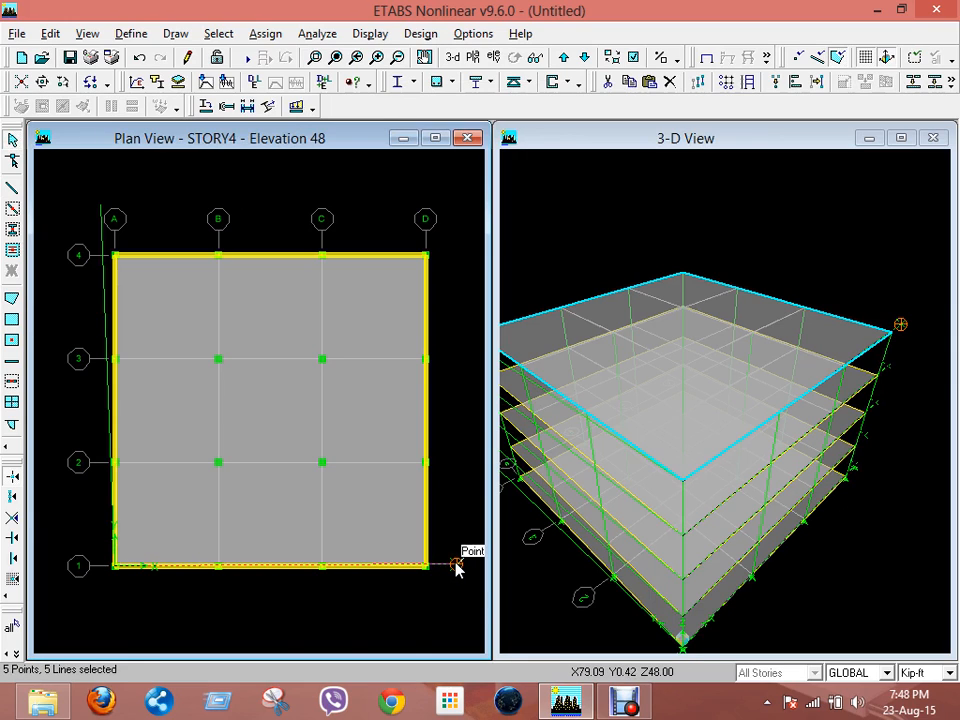
pyautogui.click(456, 565)
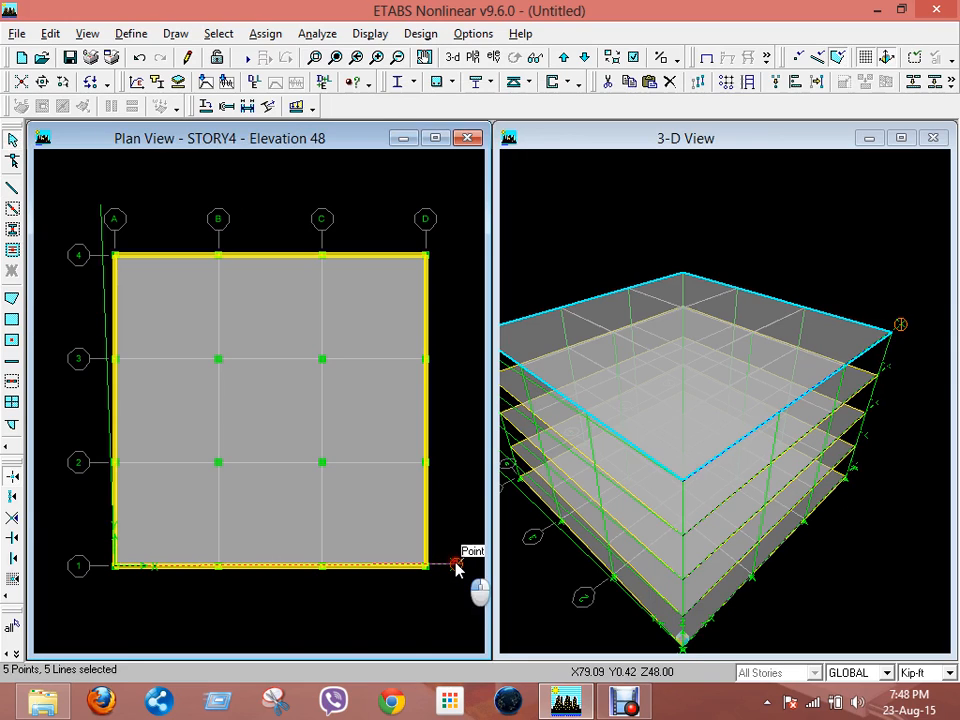
pyautogui.click(117, 239)
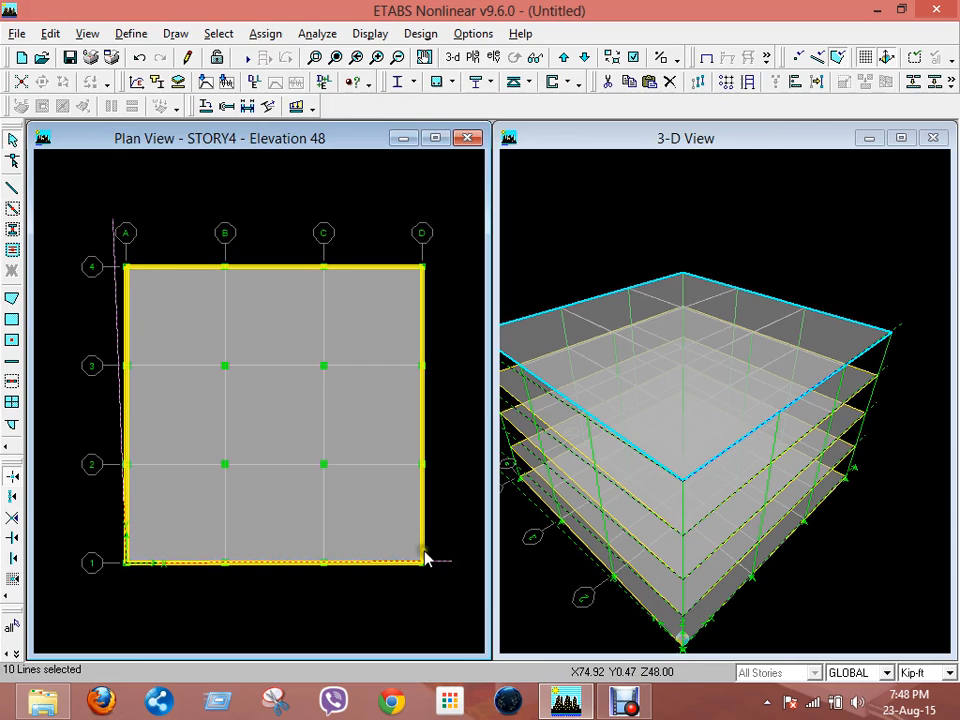
pyautogui.click(116, 240)
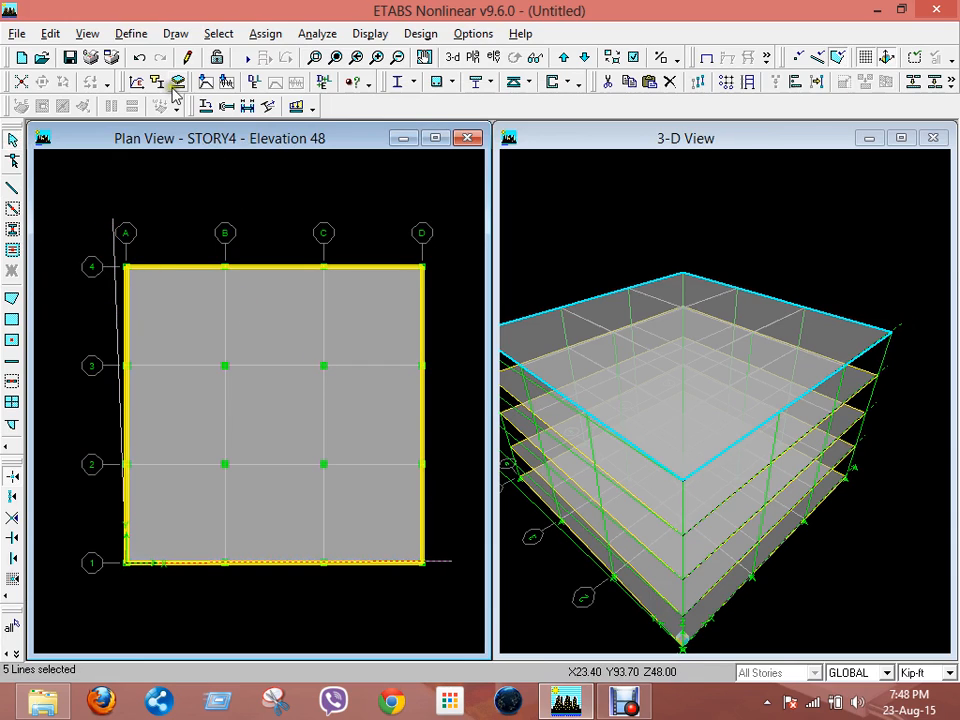
# Reshape the line along grid 1 with drawing control Parallel to X, moving its free end beyond grid D to Y-Ord 0
pyautogui.click(56, 34)
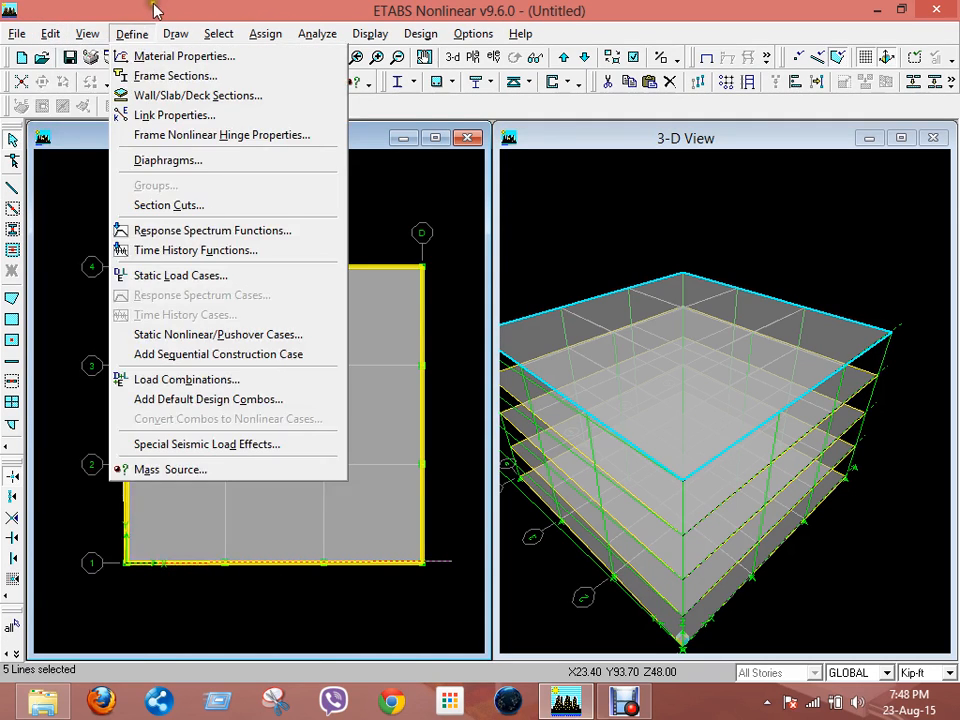
pyautogui.moveTo(163, 33)
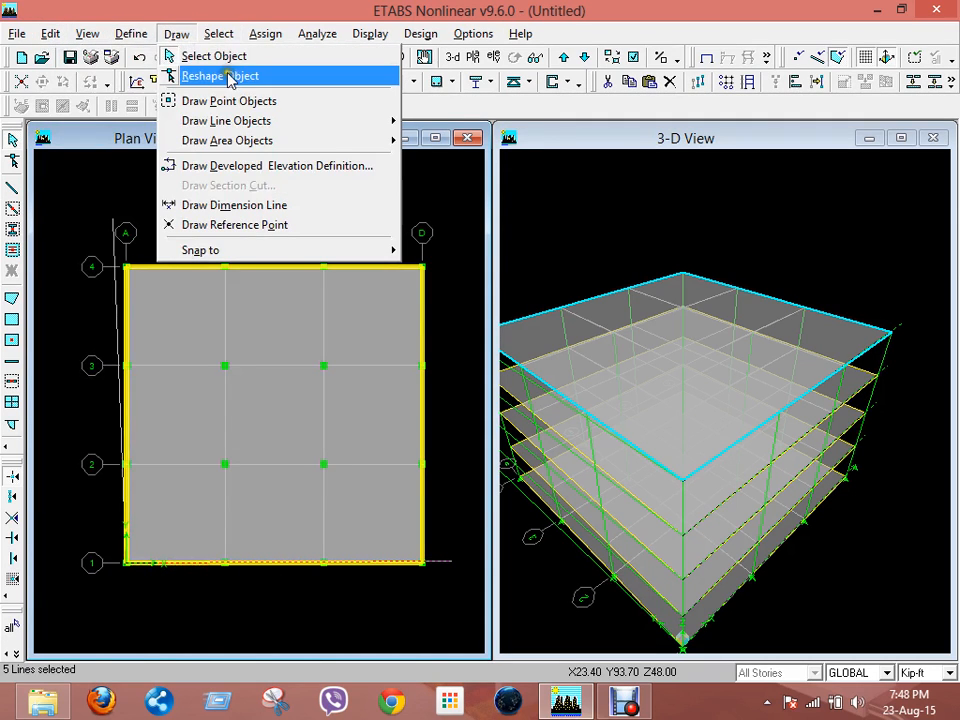
pyautogui.click(232, 78)
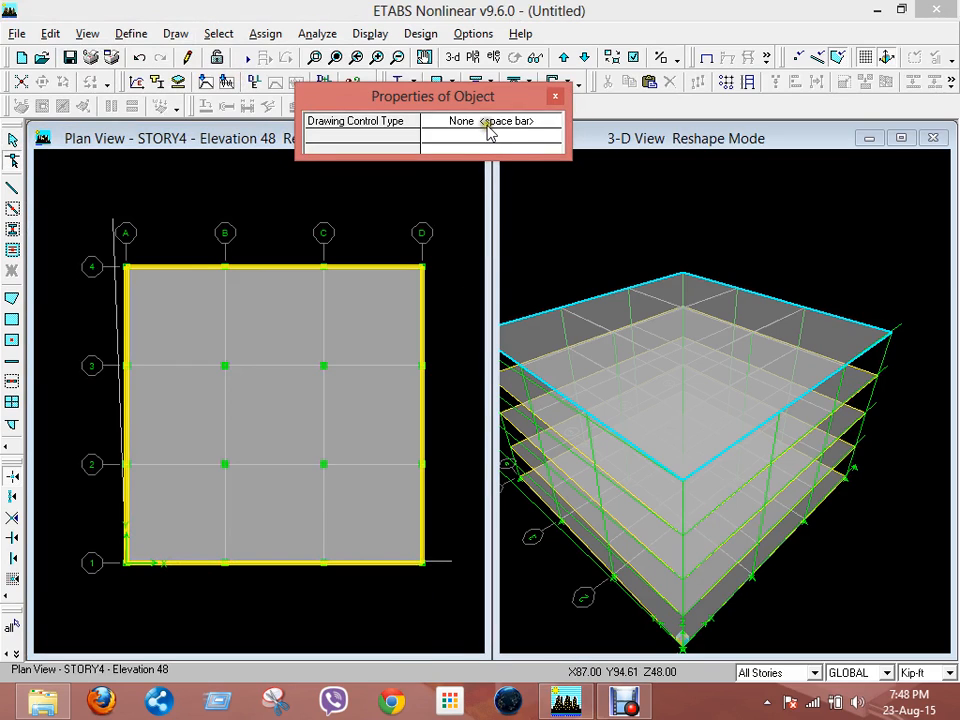
pyautogui.click(489, 127)
pyautogui.click(489, 127)
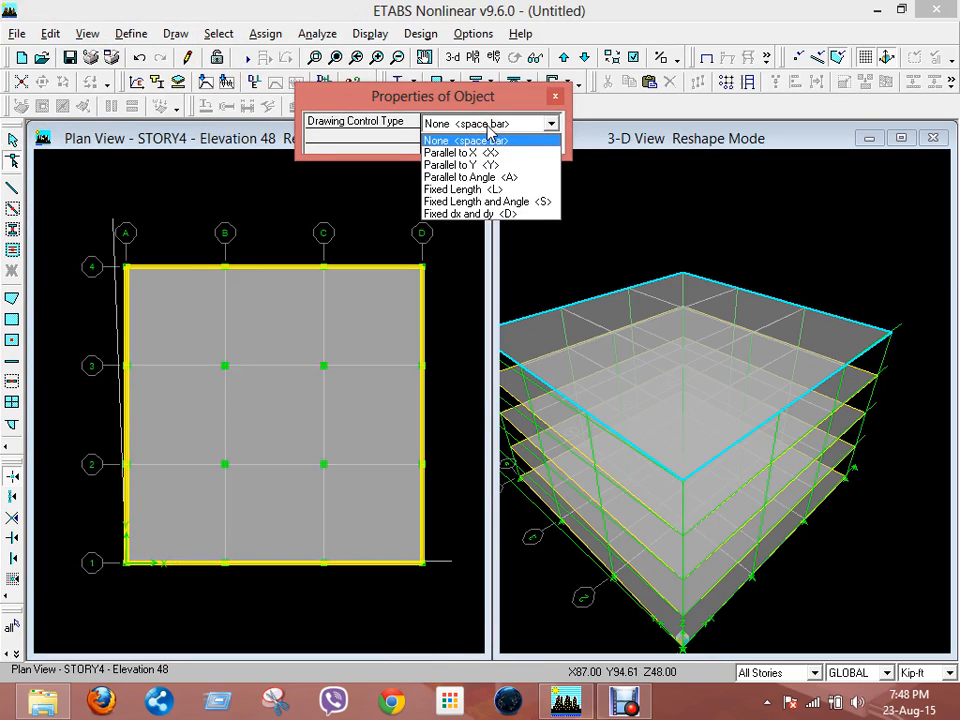
pyautogui.click(470, 152)
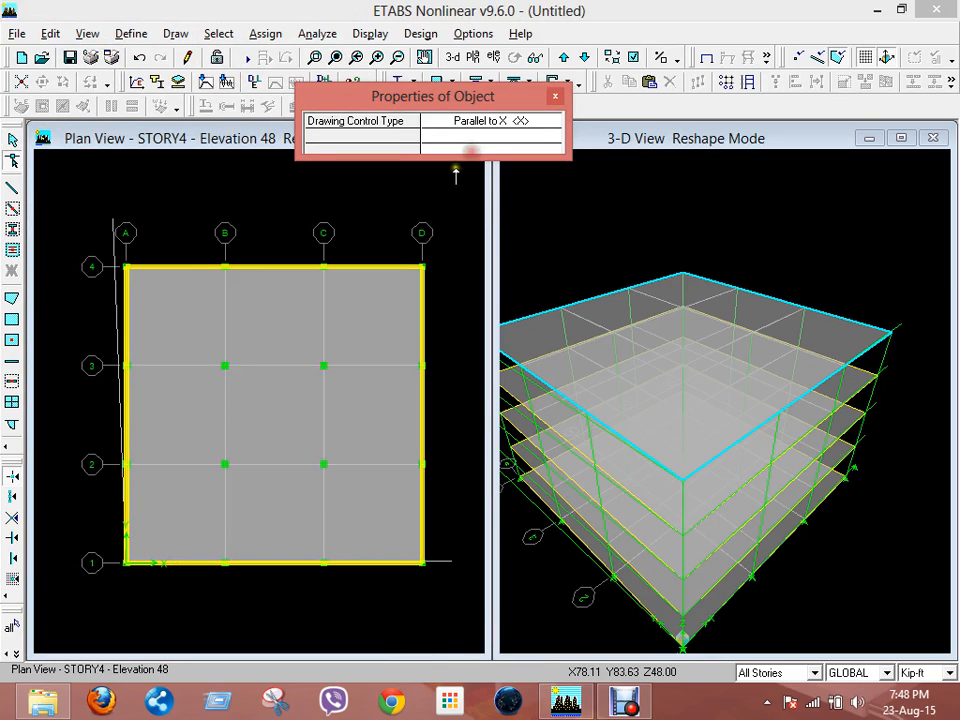
pyautogui.click(452, 561)
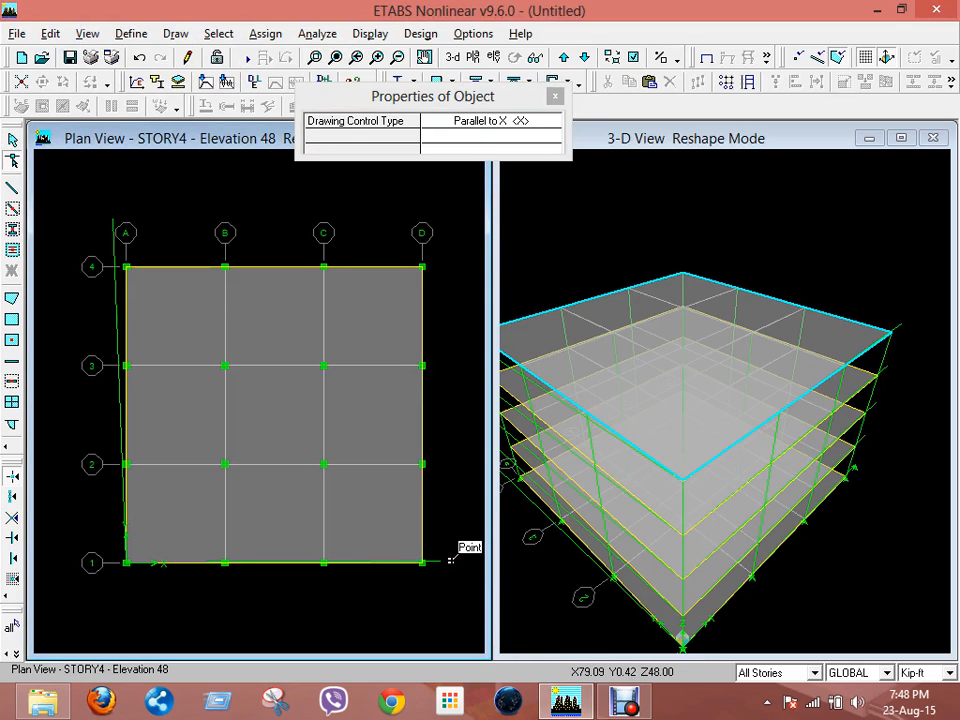
pyautogui.rightClick(451, 561)
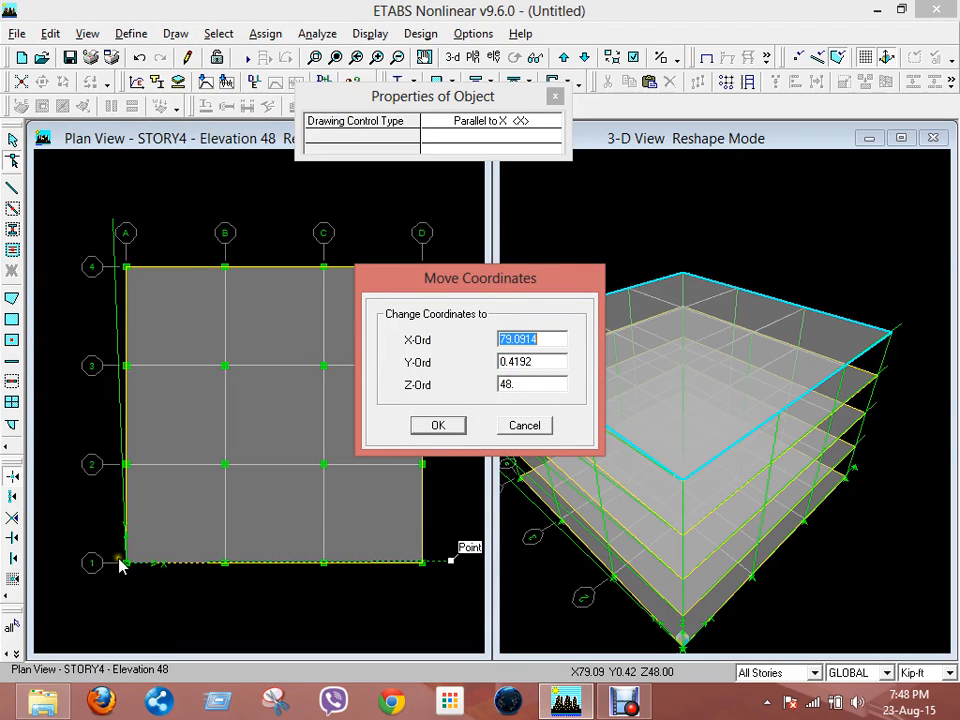
pyautogui.doubleClick(540, 363)
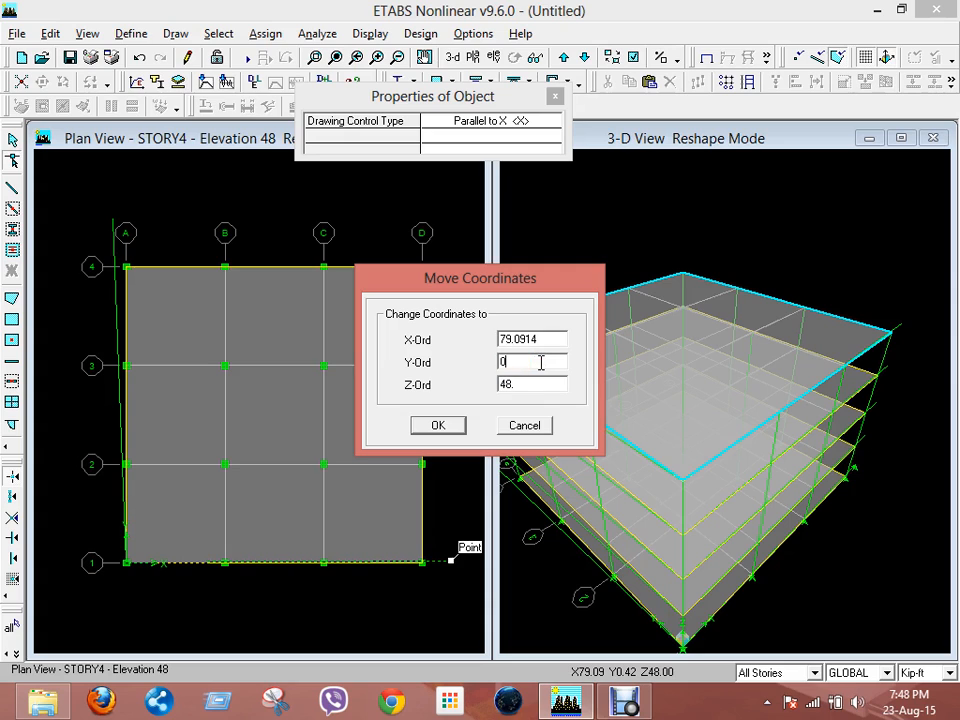
pyautogui.click(445, 426)
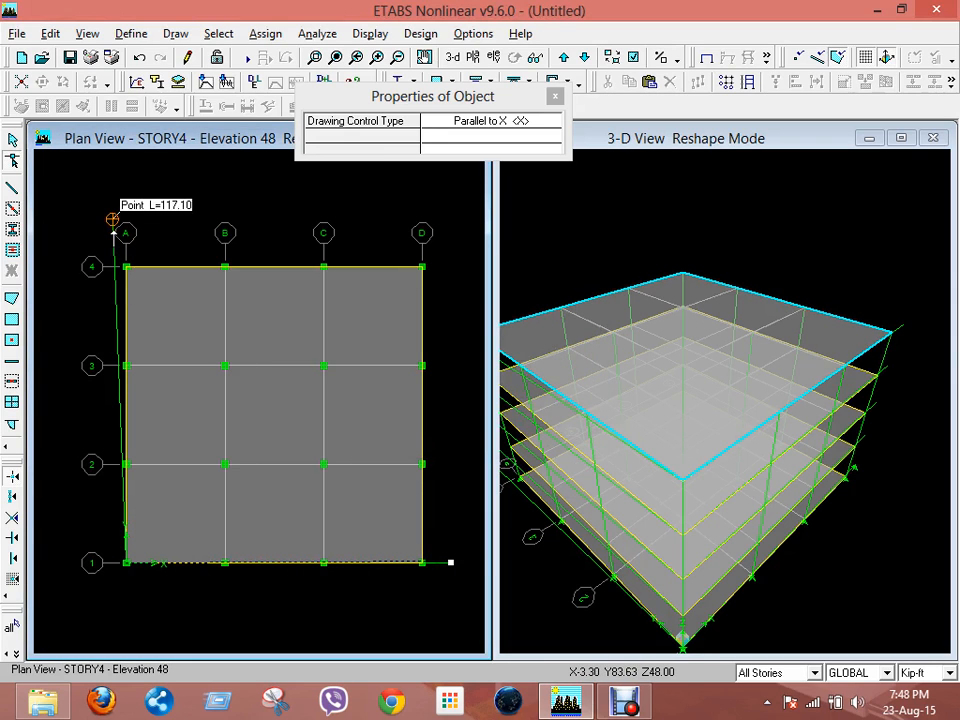
# Move the slanted line's free end beyond grid 4 onto grid A by changing its X-Ord, and leave reshape mode
pyautogui.click(12, 139)
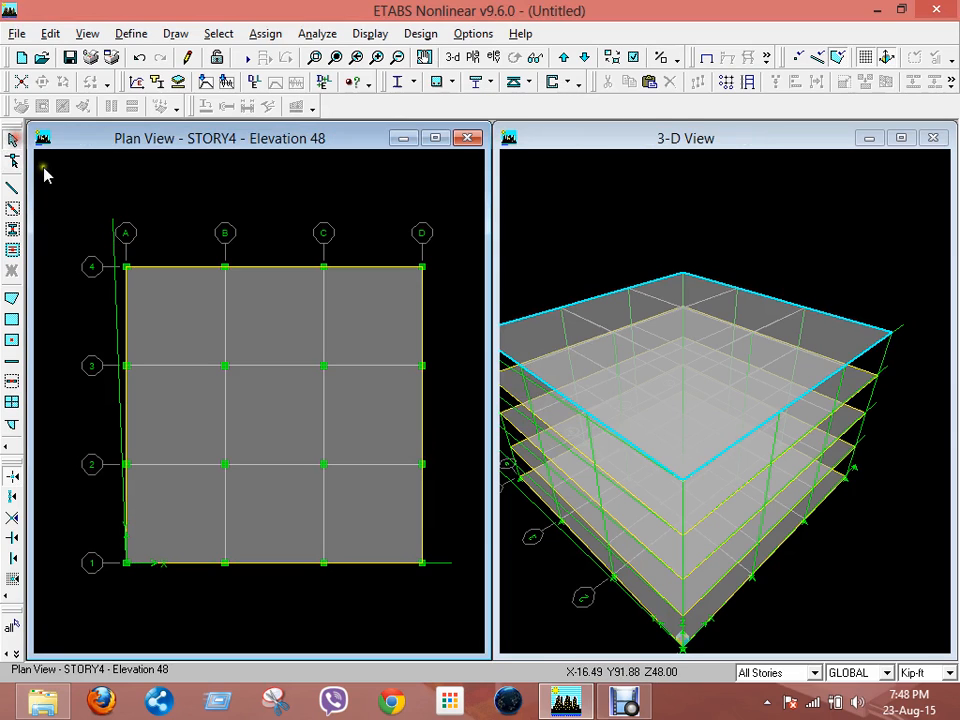
pyautogui.click(112, 236)
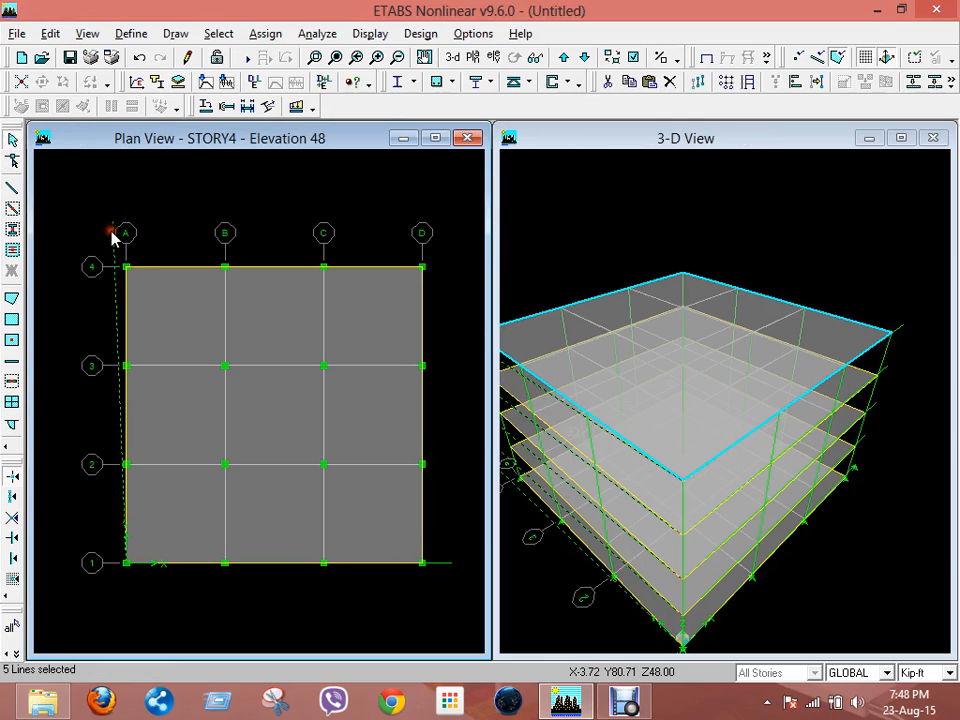
pyautogui.click(12, 162)
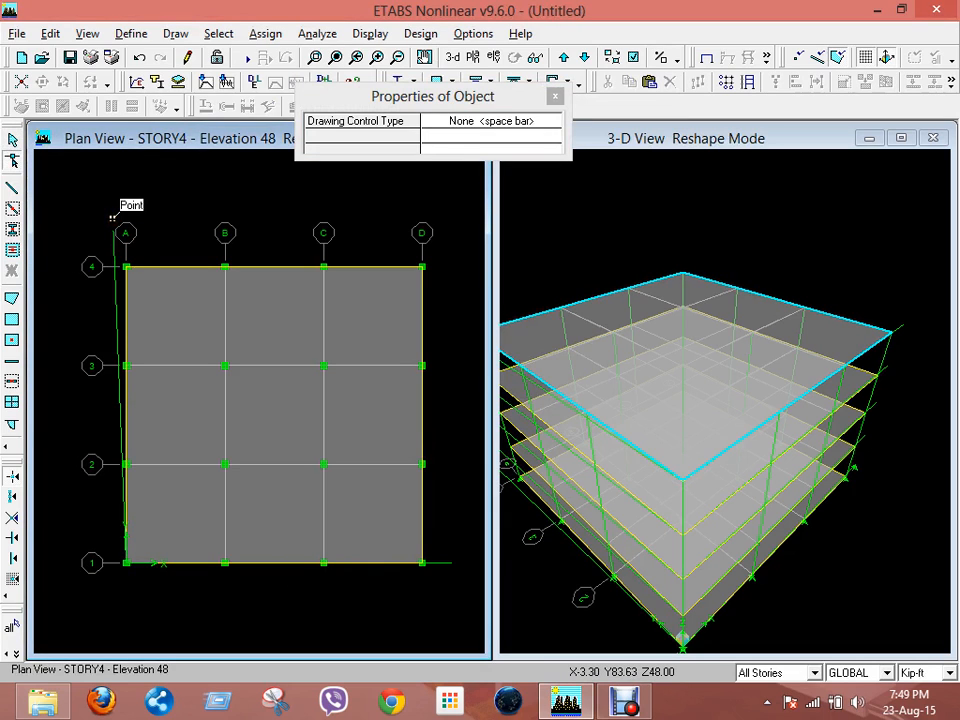
pyautogui.doubleClick(112, 218)
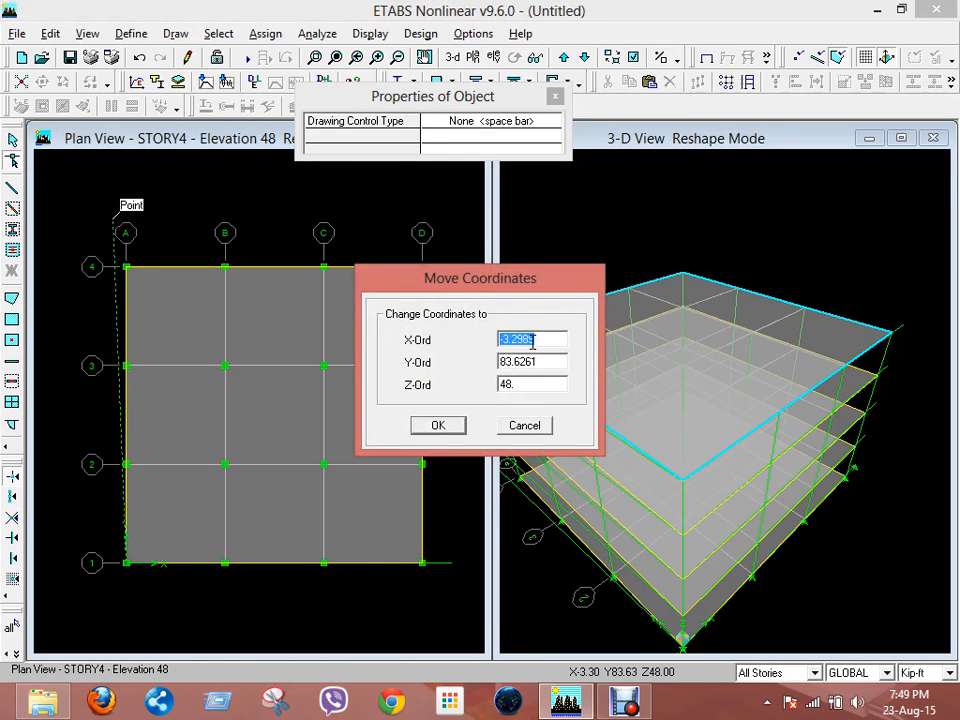
pyautogui.click(437, 424)
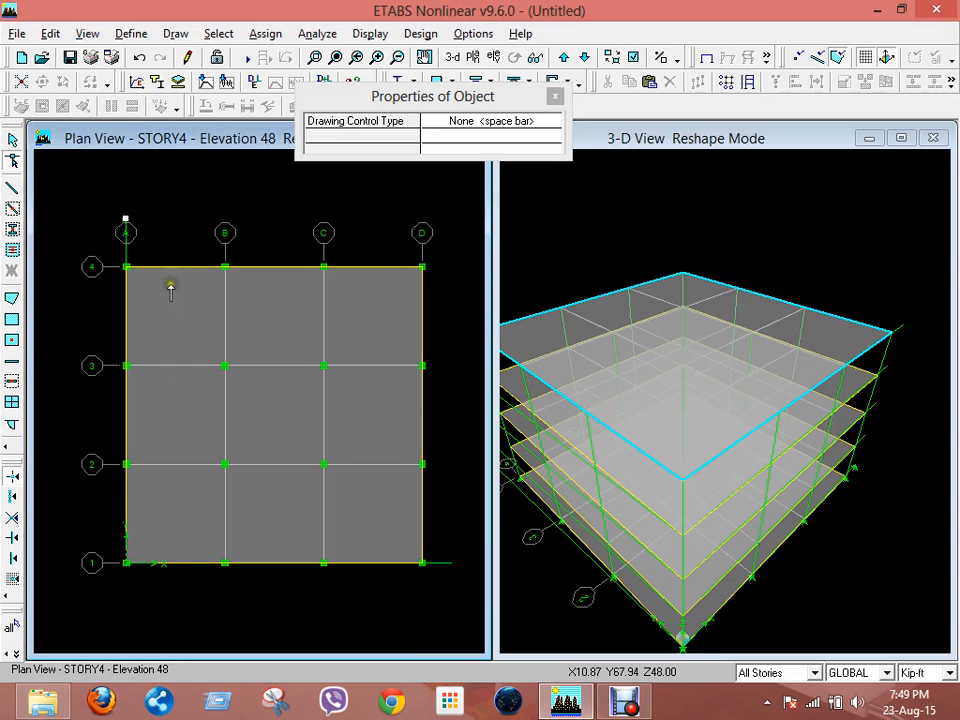
pyautogui.click(555, 96)
pyautogui.click(12, 139)
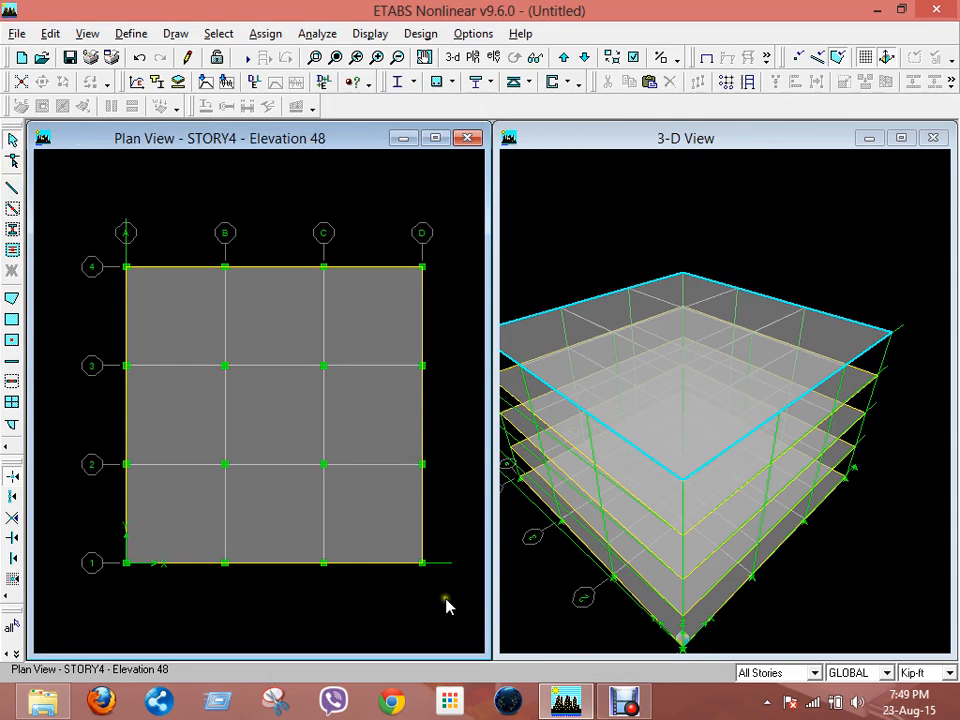
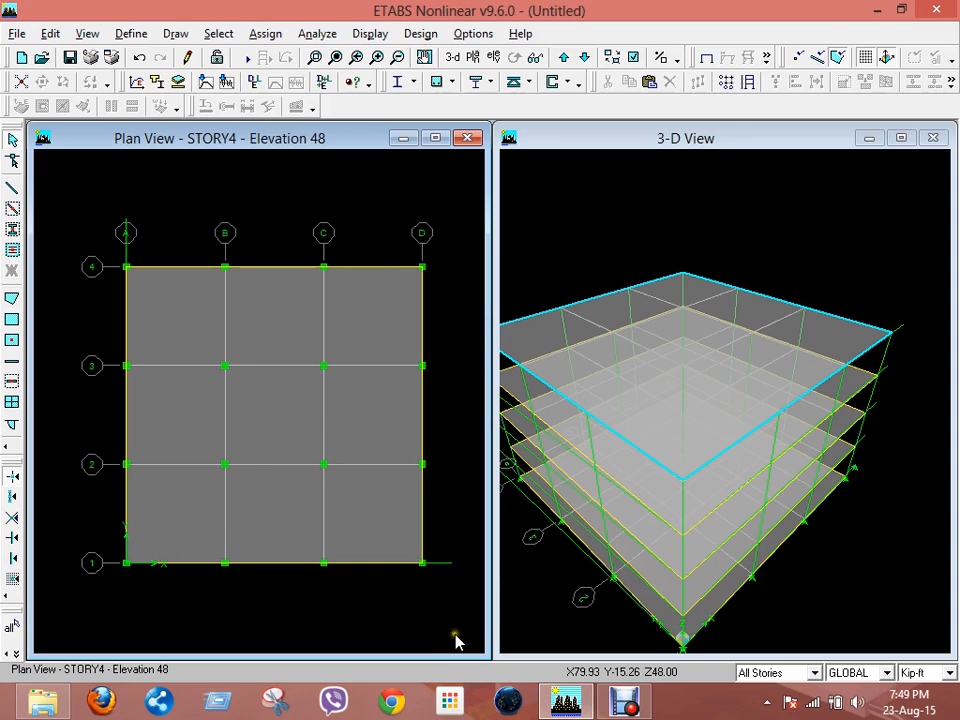
# Replicate the overhanging line on grid 1 linearly with dy 3 and number 24
pyautogui.click(437, 567)
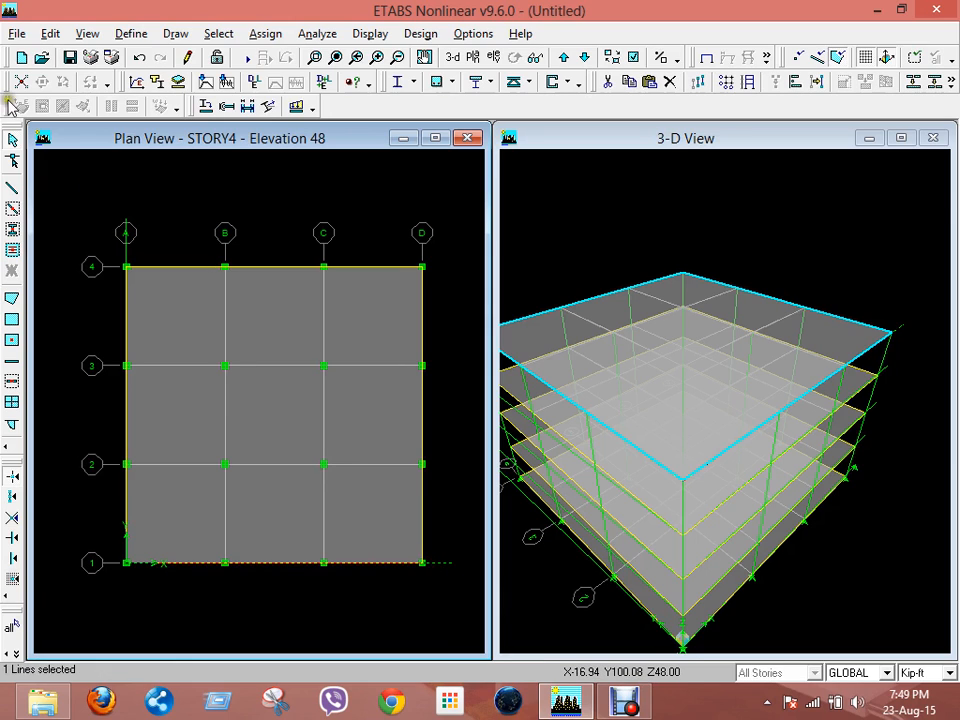
pyautogui.click(50, 33)
pyautogui.click(108, 214)
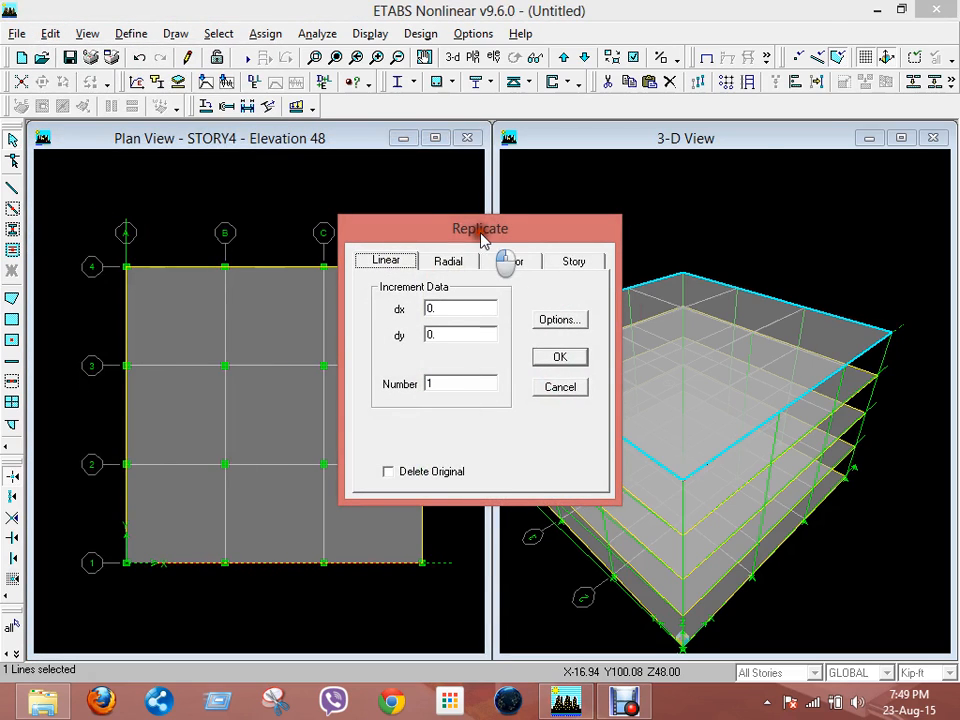
pyautogui.moveTo(484, 238); pyautogui.dragTo(696, 32)
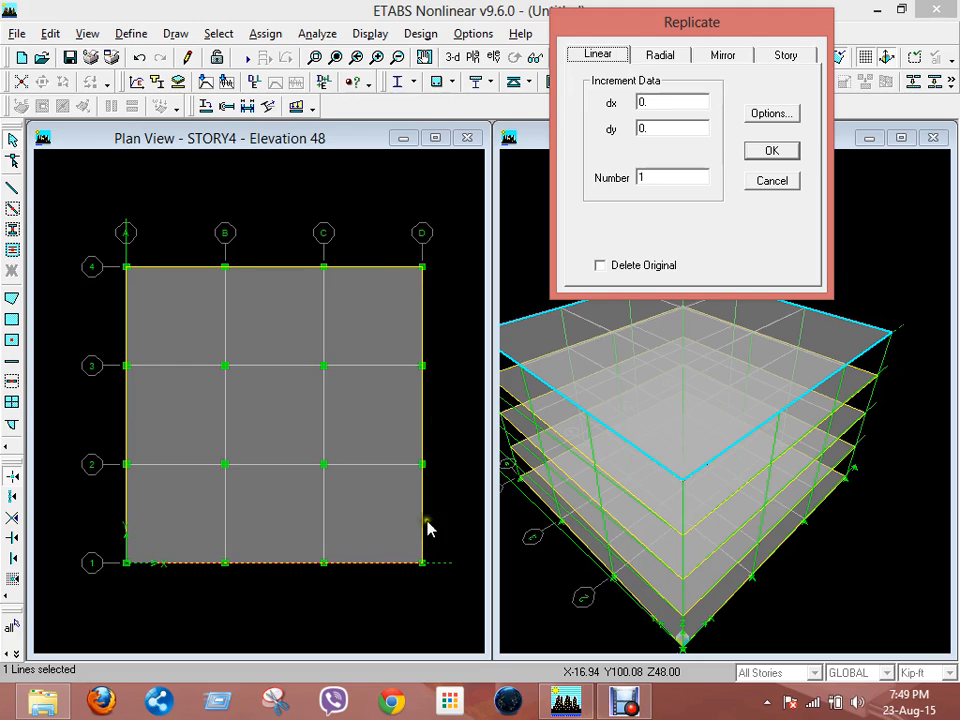
pyautogui.doubleClick(648, 130)
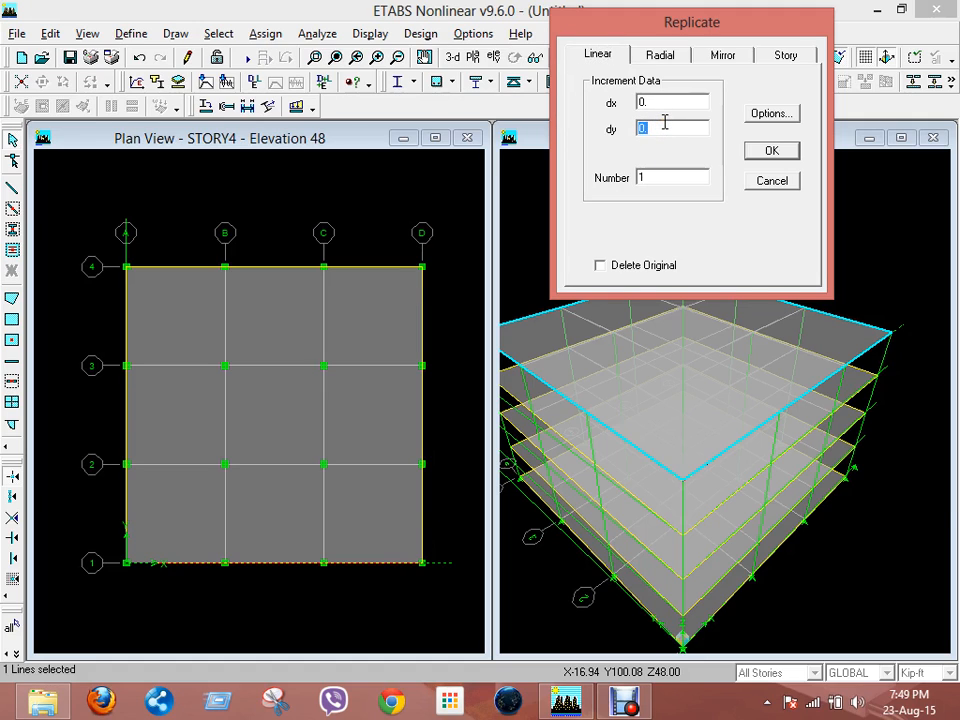
pyautogui.doubleClick(658, 177)
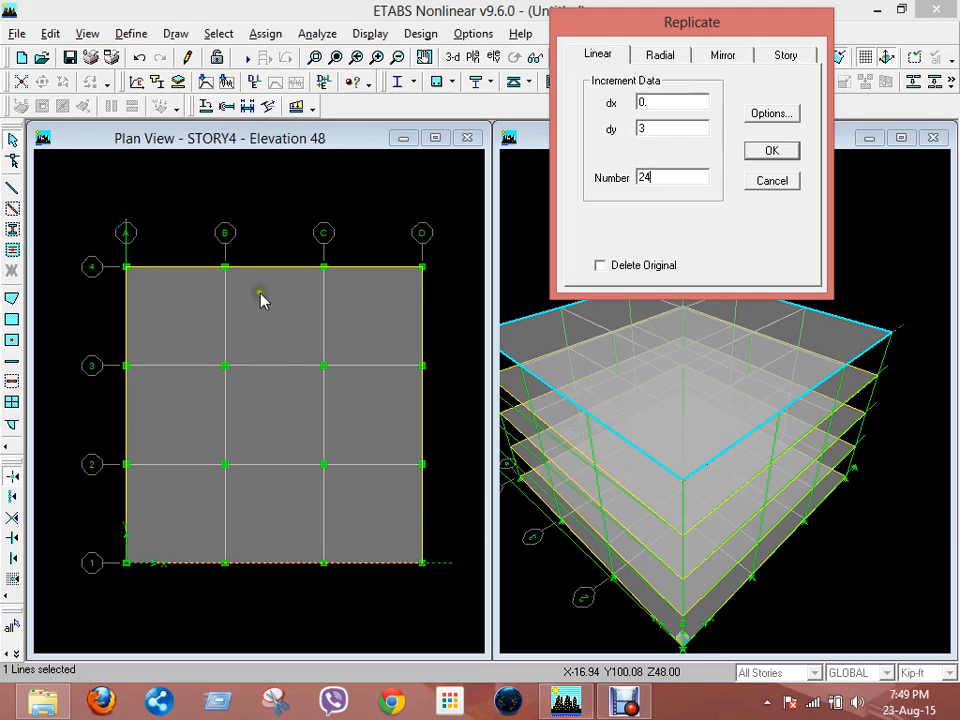
pyautogui.click(770, 150)
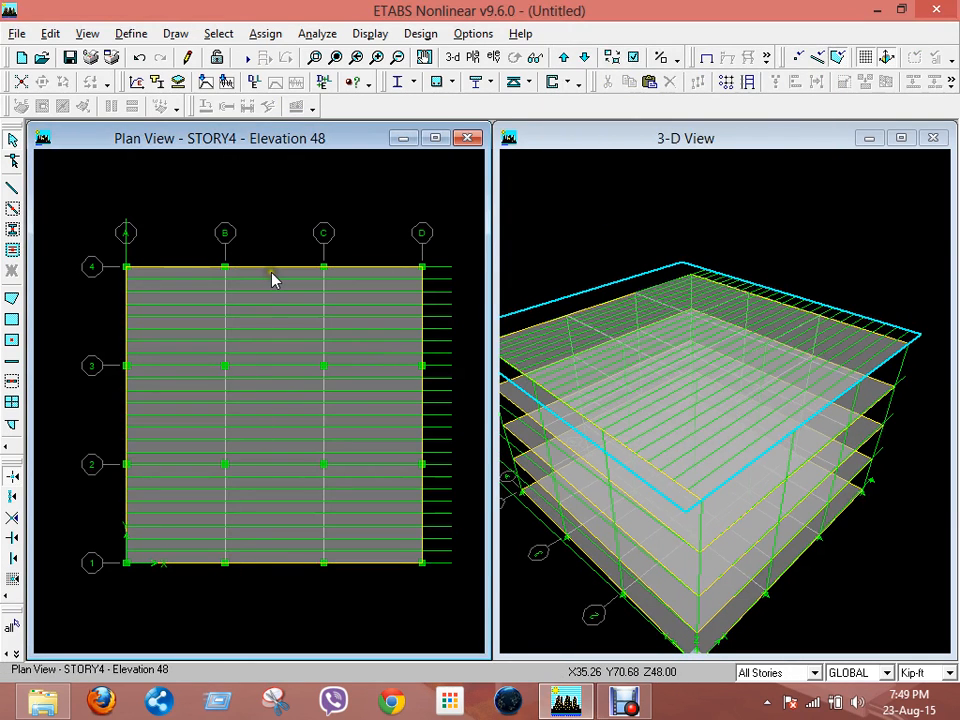
# Replicate the overhanging line on grid A linearly with dx 3, dy 0 and number 24
pyautogui.click(127, 255)
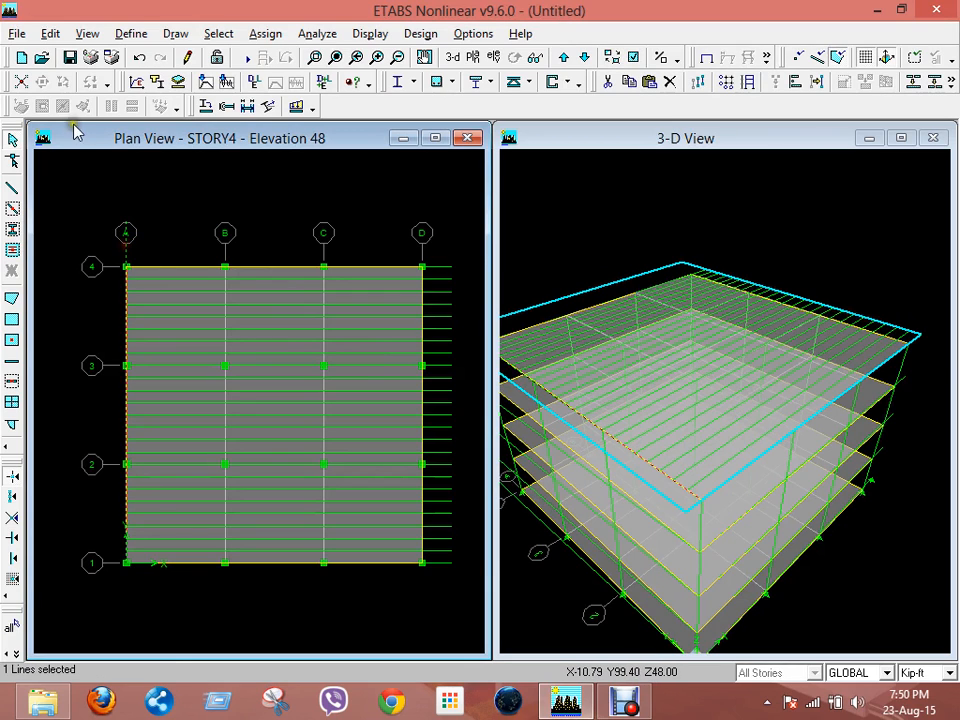
pyautogui.click(50, 33)
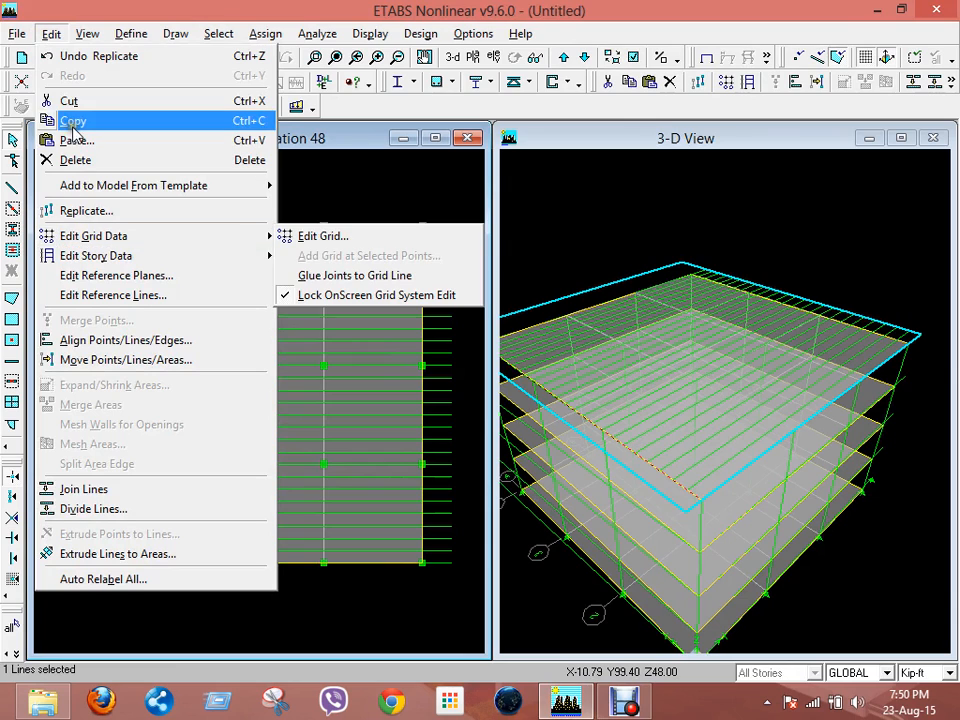
pyautogui.moveTo(91, 20)
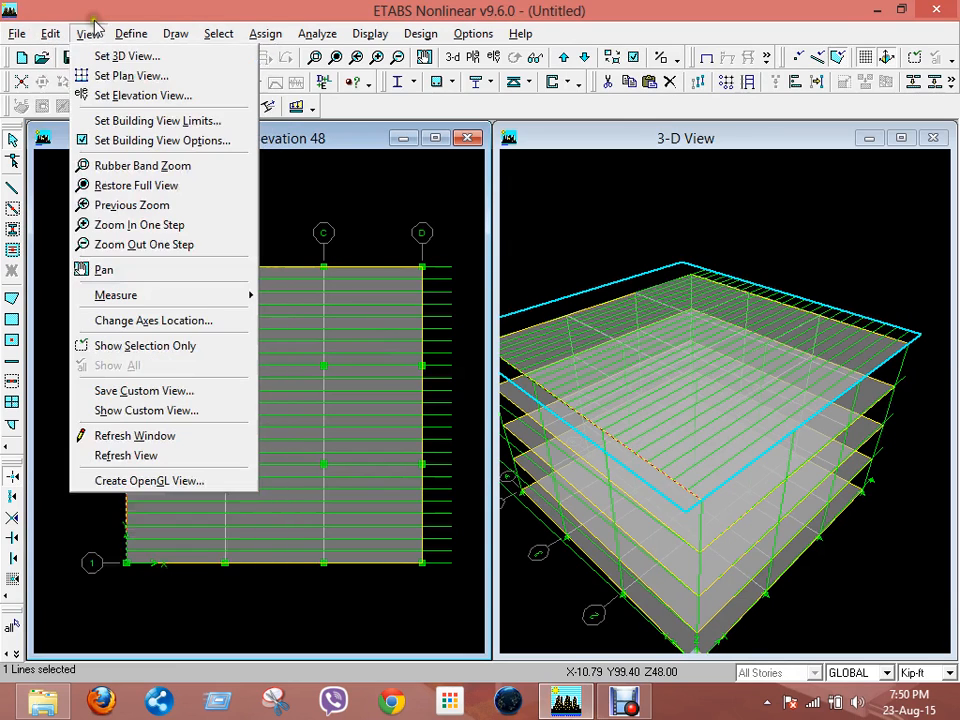
pyautogui.click(203, 4)
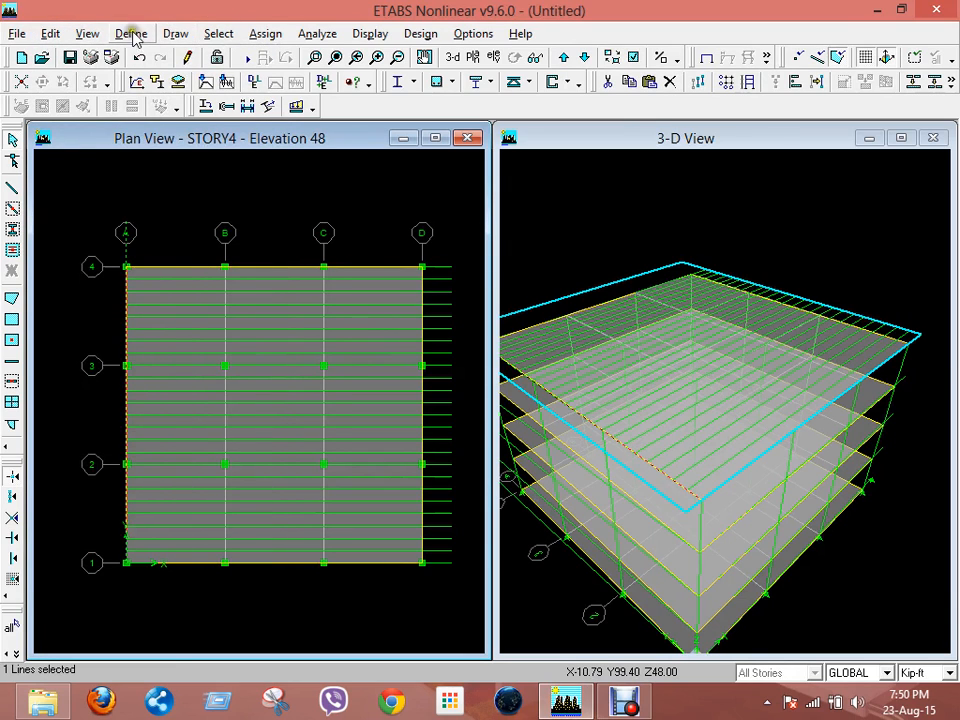
pyautogui.click(51, 34)
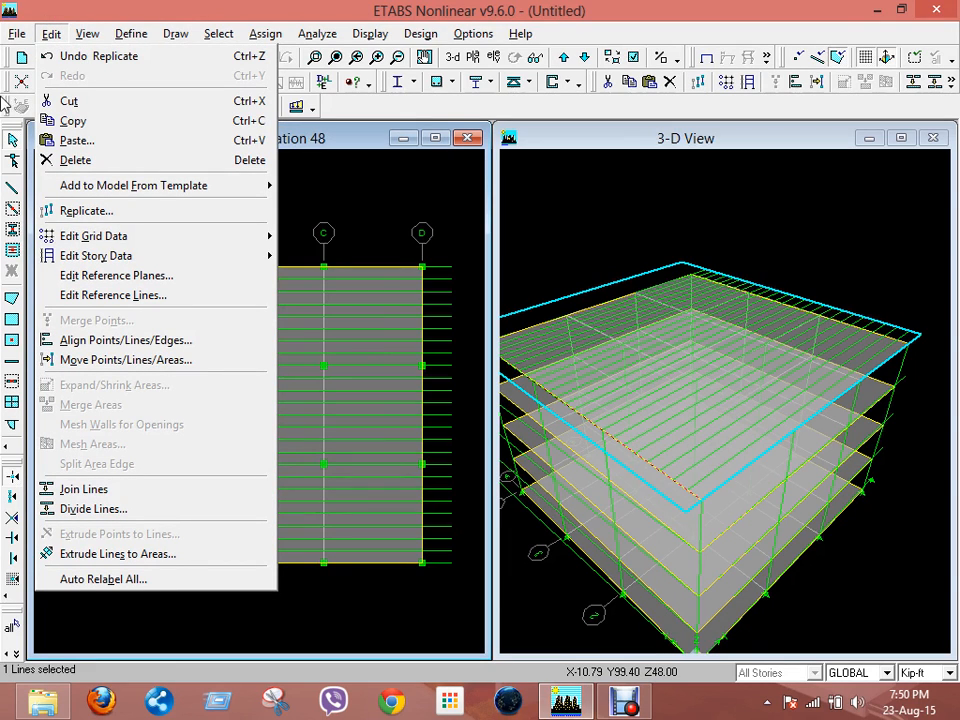
pyautogui.click(70, 210)
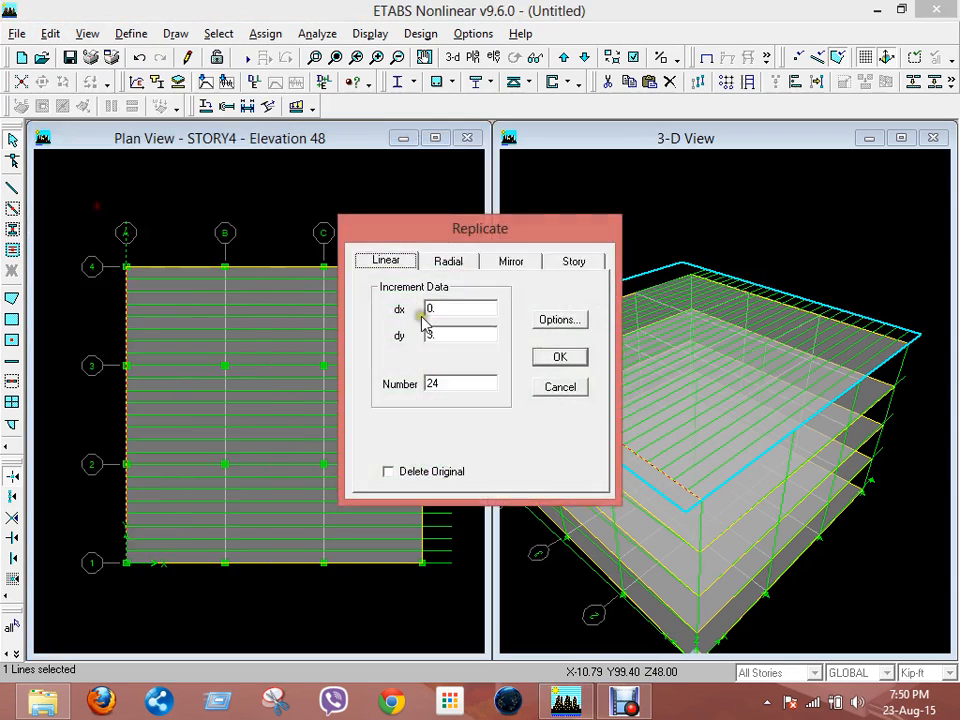
pyautogui.doubleClick(446, 335)
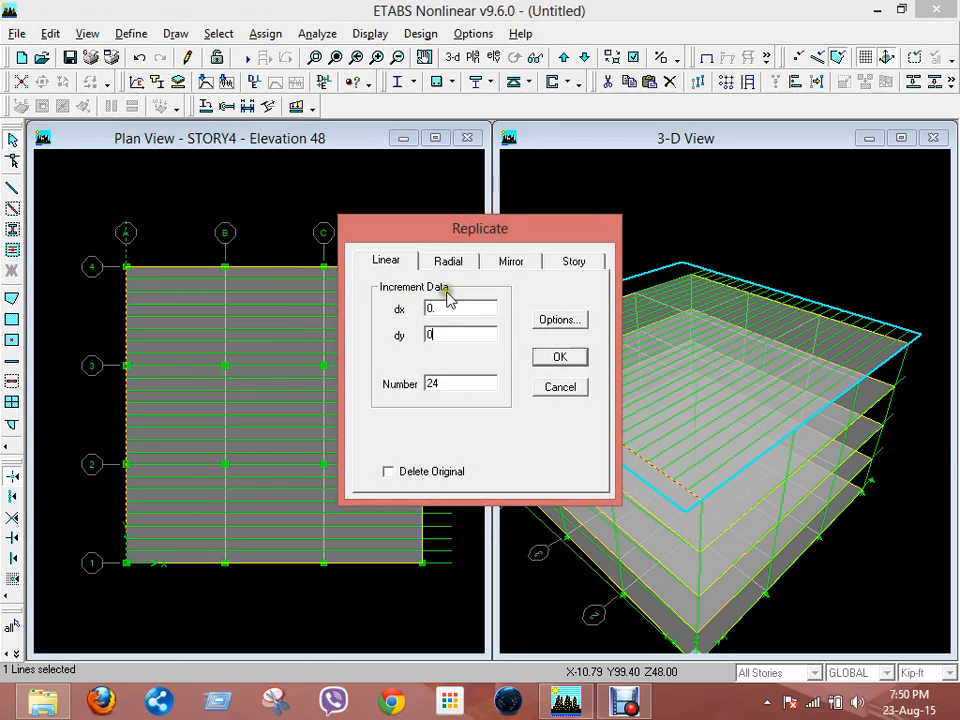
pyautogui.doubleClick(441, 311)
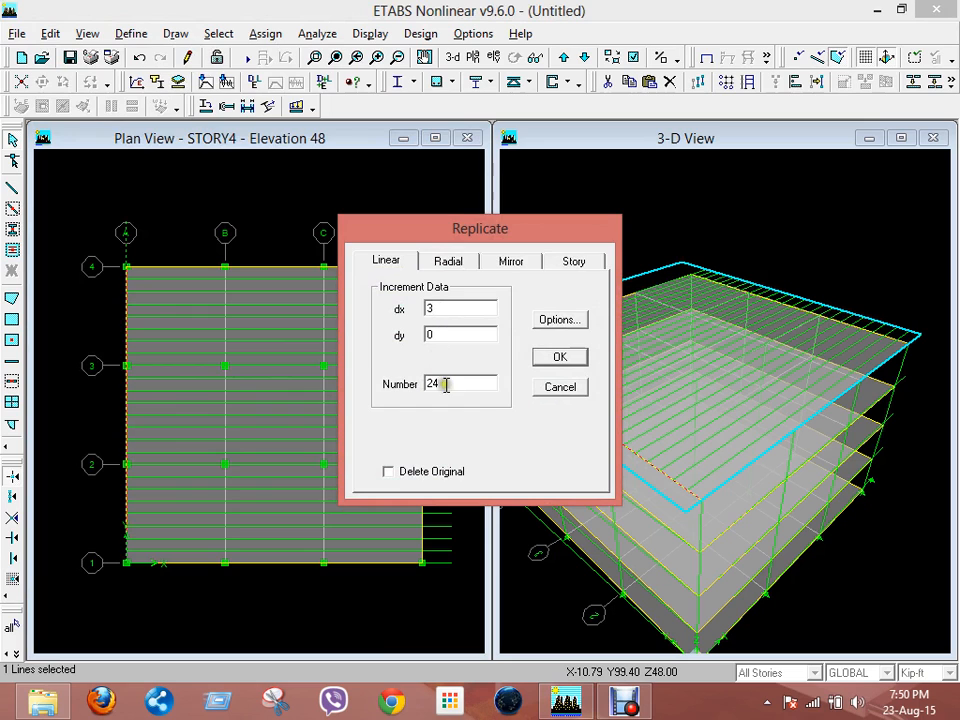
pyautogui.write('3')
pyautogui.click(559, 358)
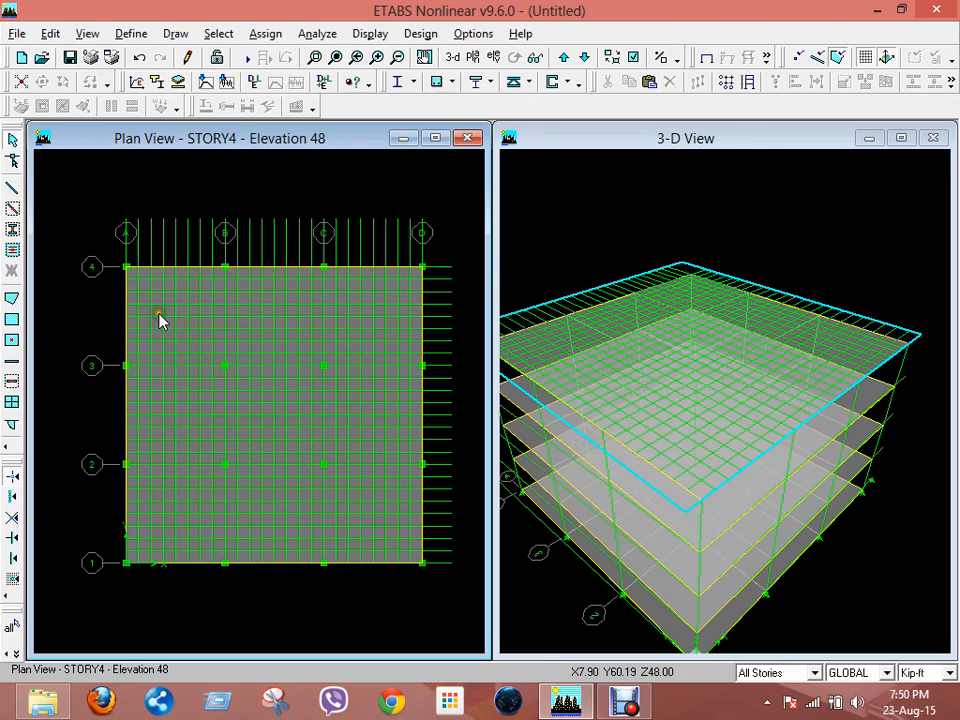
# Select all areas with section SLAB6 and add all line objects of type Null to the selection
pyautogui.click(218, 33)
pyautogui.click(286, 194)
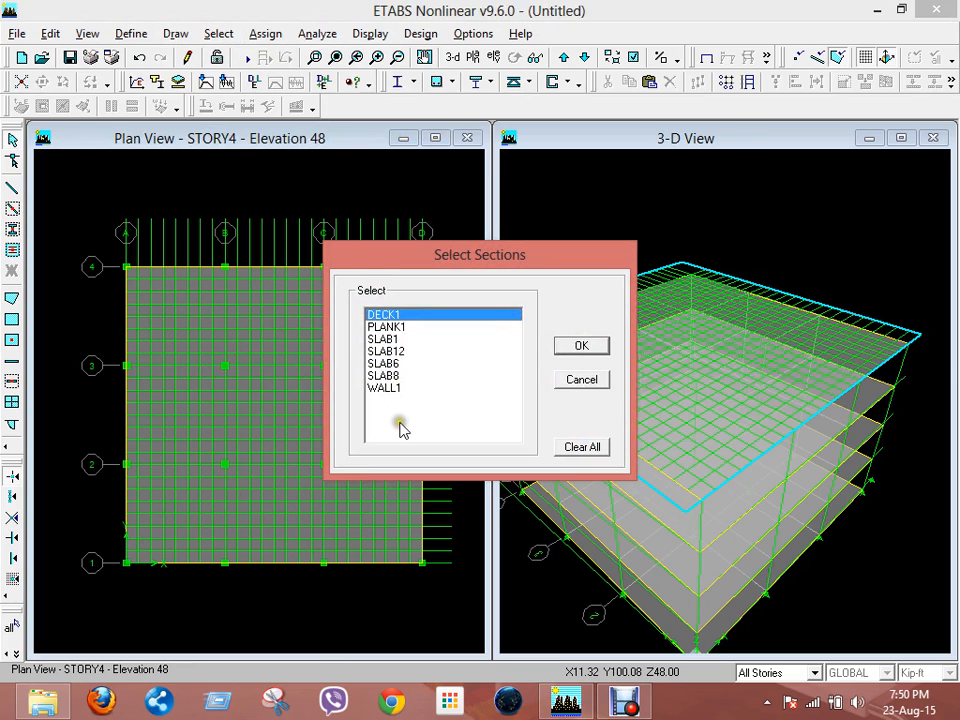
pyautogui.click(397, 364)
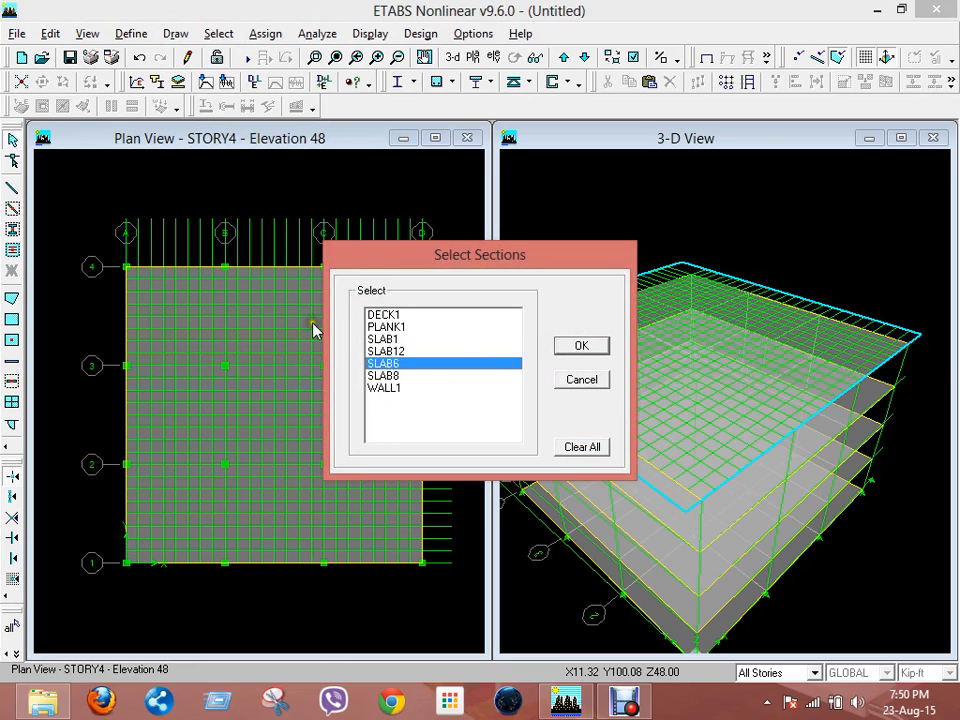
pyautogui.click(585, 344)
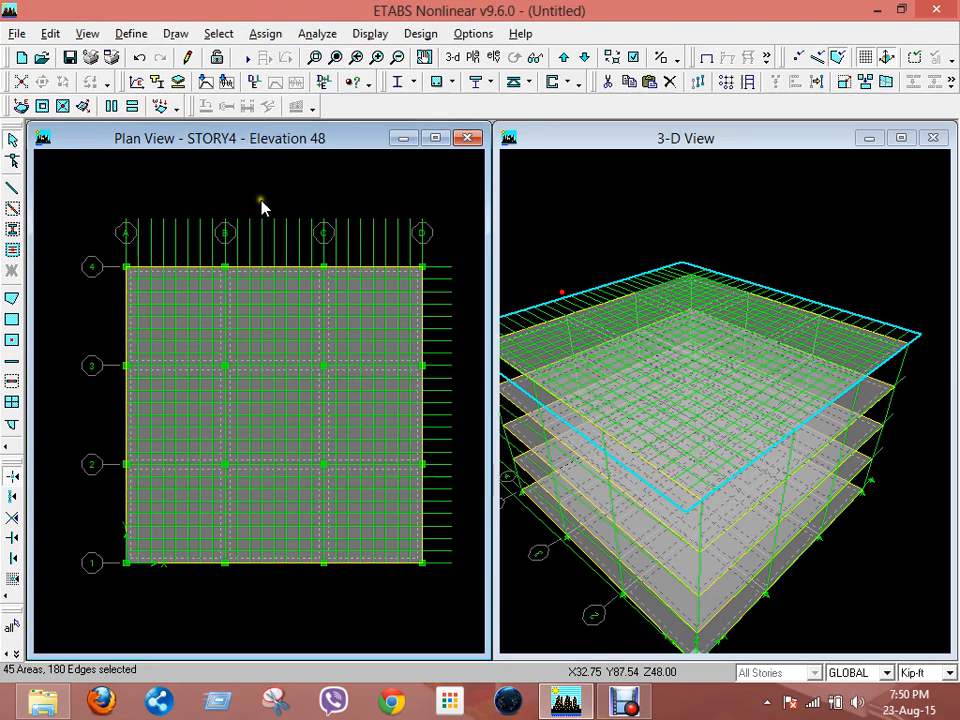
pyautogui.click(220, 33)
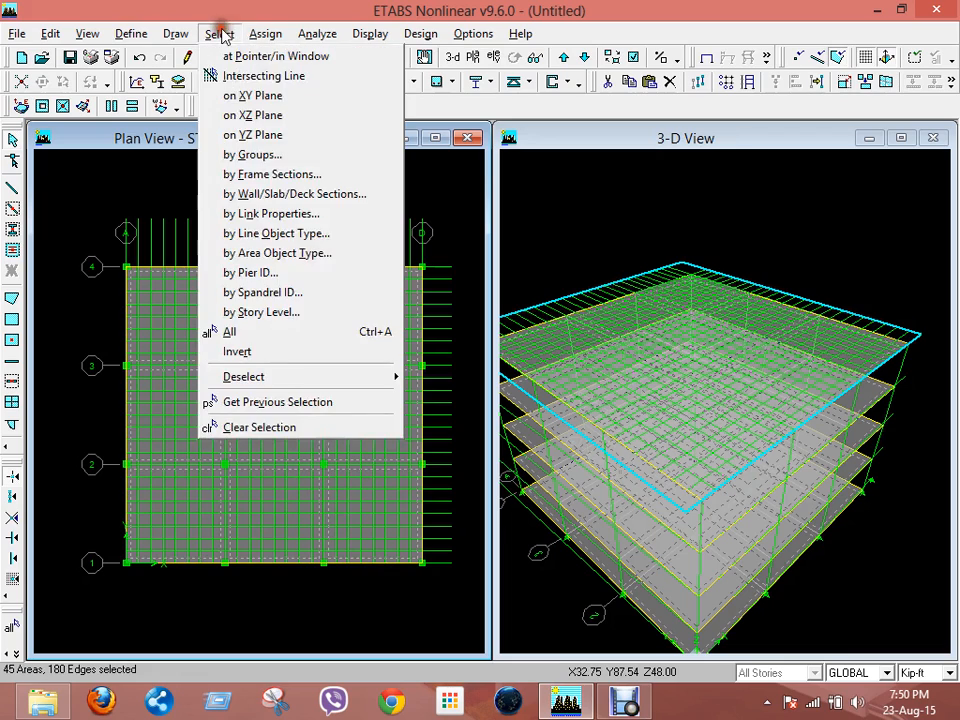
pyautogui.click(297, 238)
pyautogui.click(418, 352)
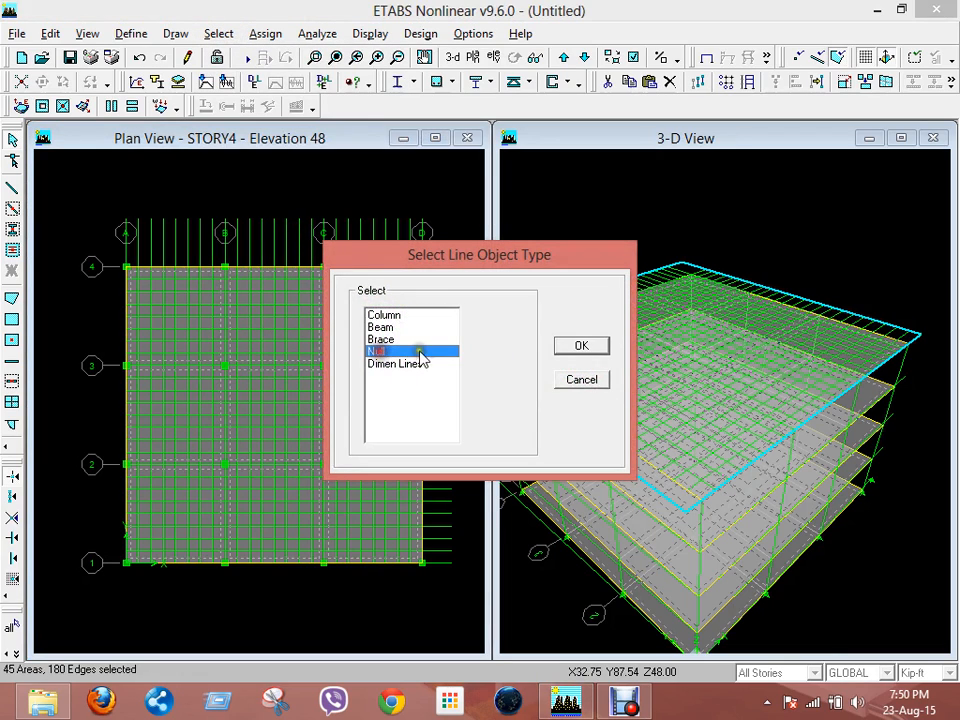
pyautogui.click(580, 347)
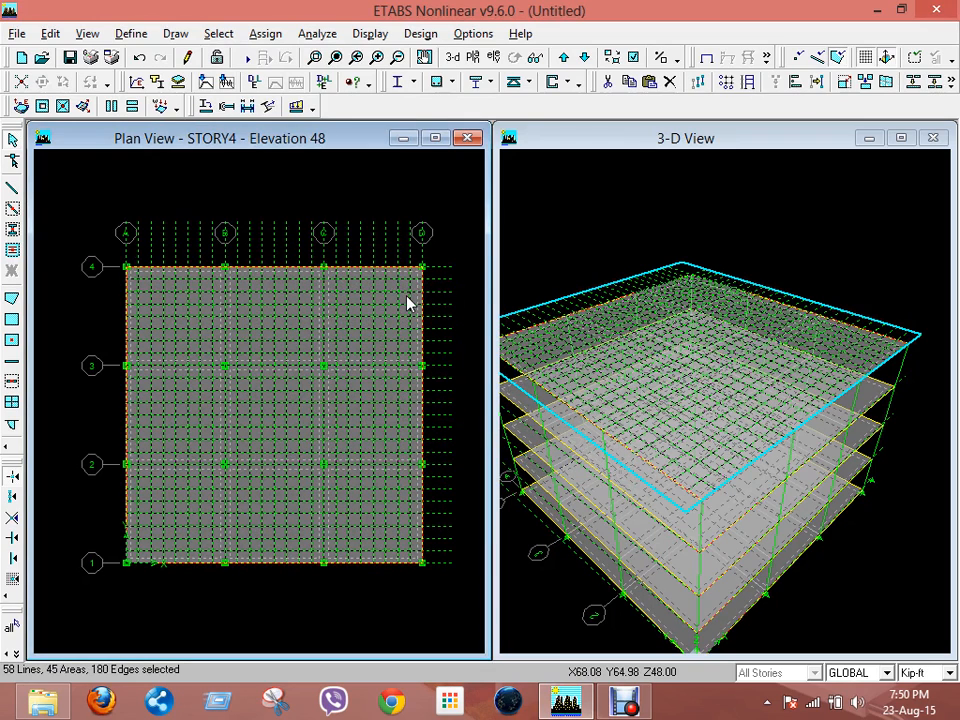
# Mesh the selected slab areas with the option Cookie Cut at Selected Line Objects (Horiz.)
pyautogui.click(45, 34)
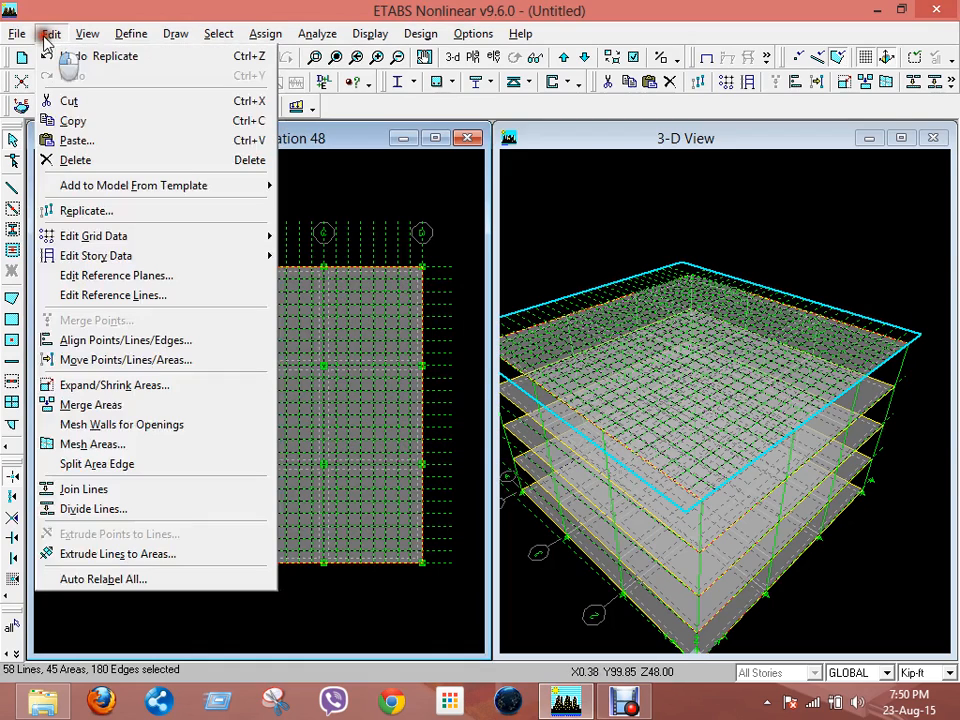
pyautogui.click(110, 445)
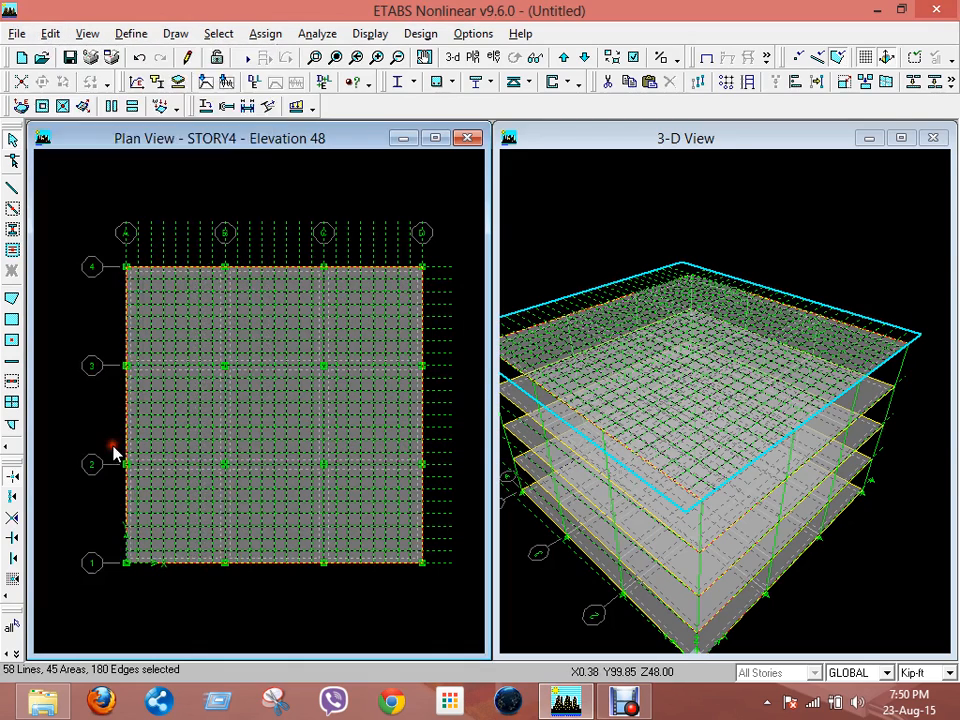
pyautogui.click(360, 299)
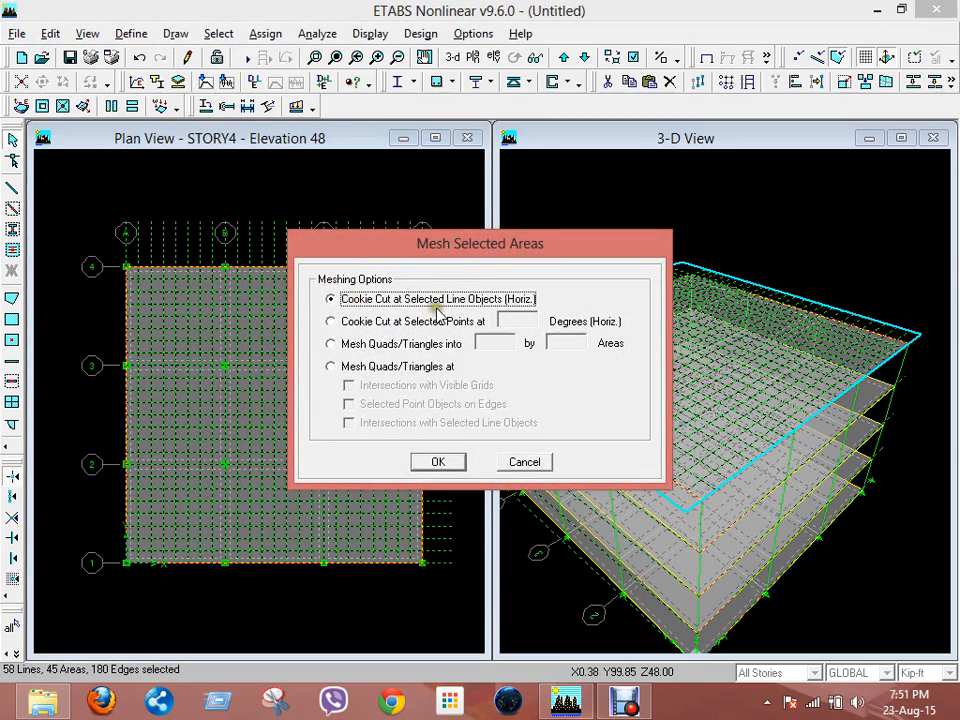
pyautogui.click(438, 462)
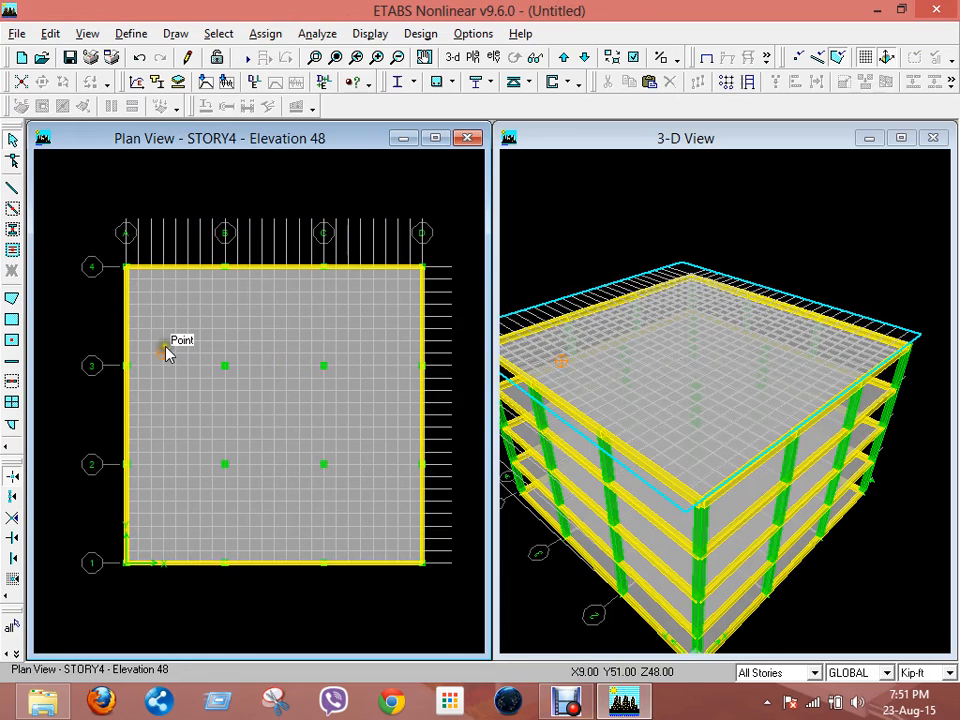
# Select all line objects of type Null and delete them from the model
pyautogui.click(218, 33)
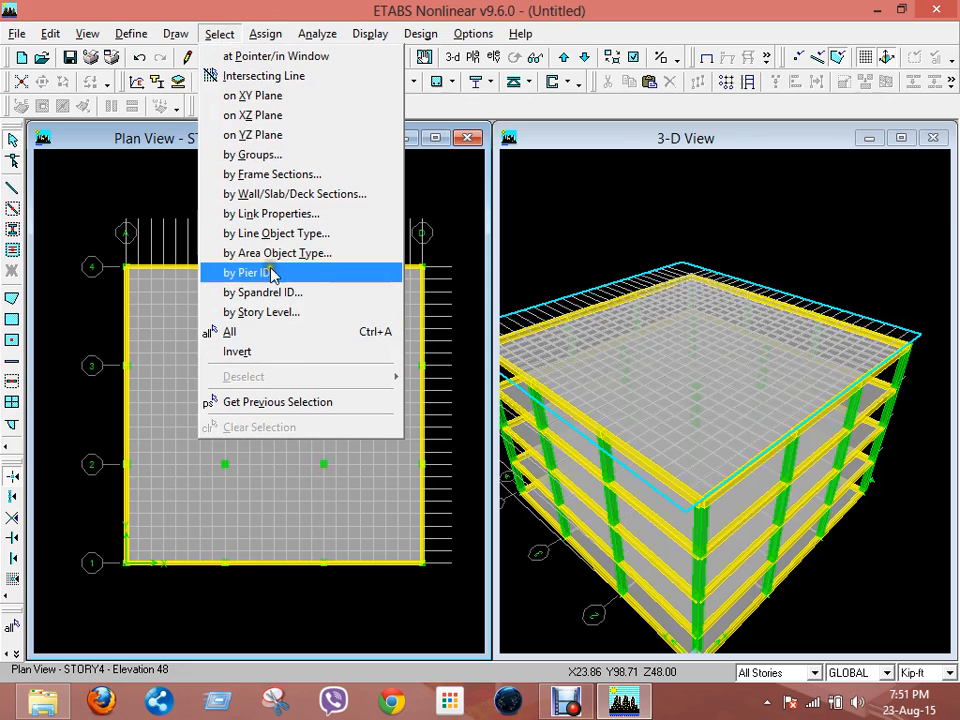
pyautogui.click(272, 234)
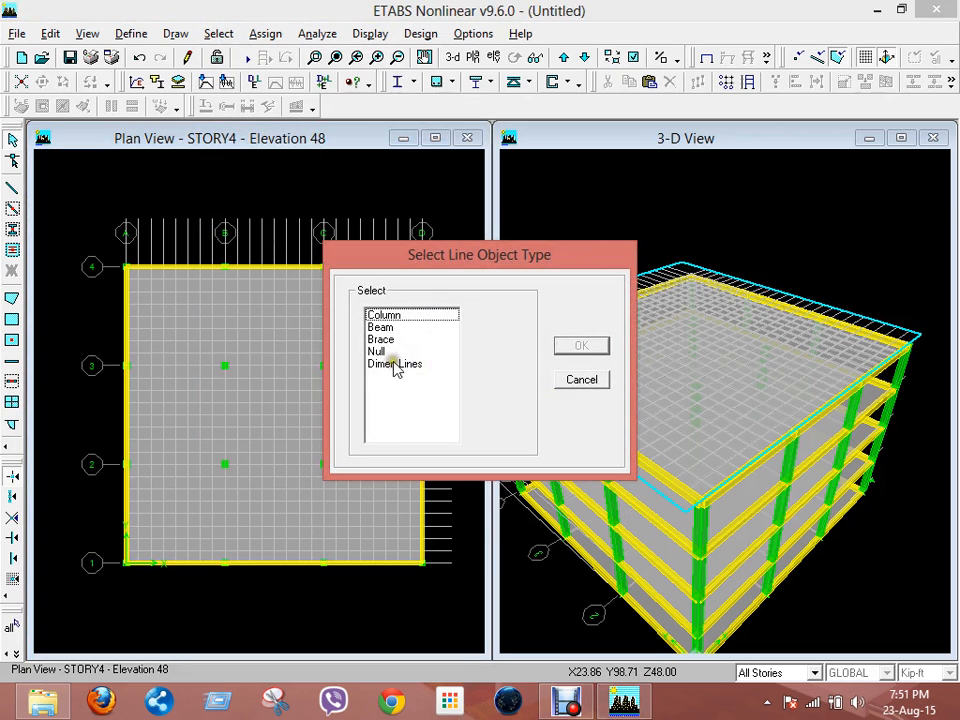
pyautogui.click(378, 352)
pyautogui.click(582, 345)
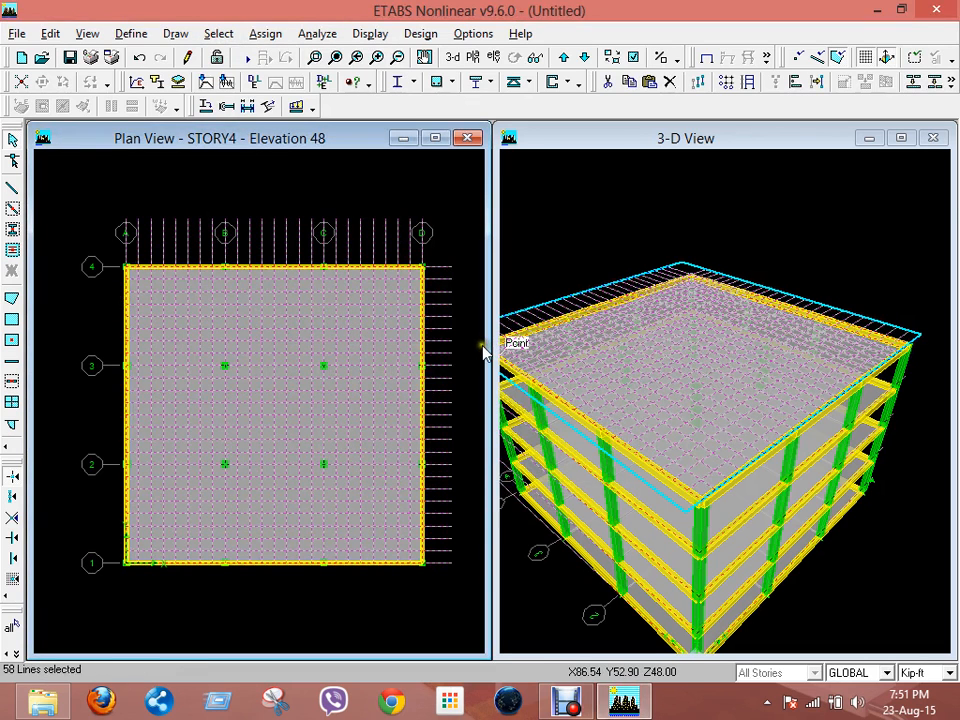
pyautogui.press('Delete')
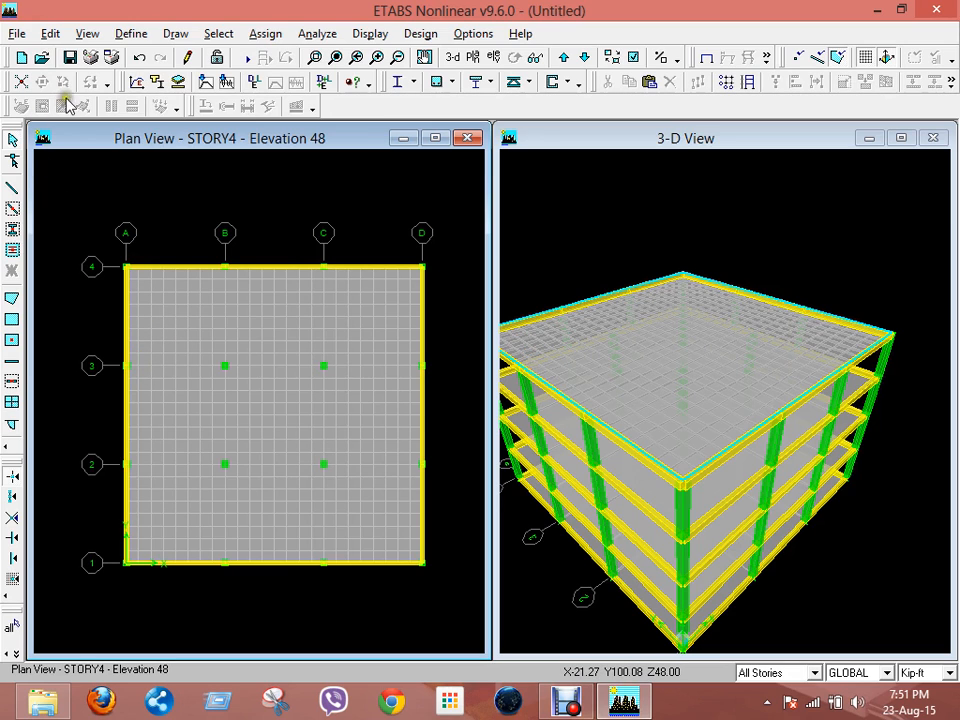
# Draw point objects with Plan Offset X 8 and Plan Offset Y 8 from grid intersections B-3, C-3, C-2 and B-2
pyautogui.click(176, 34)
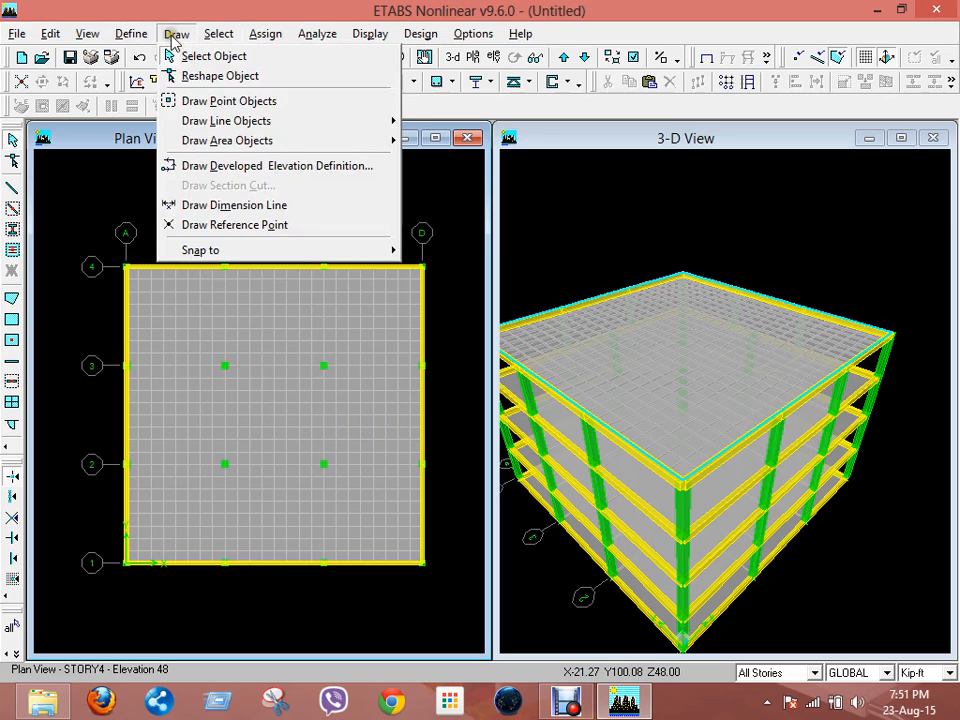
pyautogui.click(214, 101)
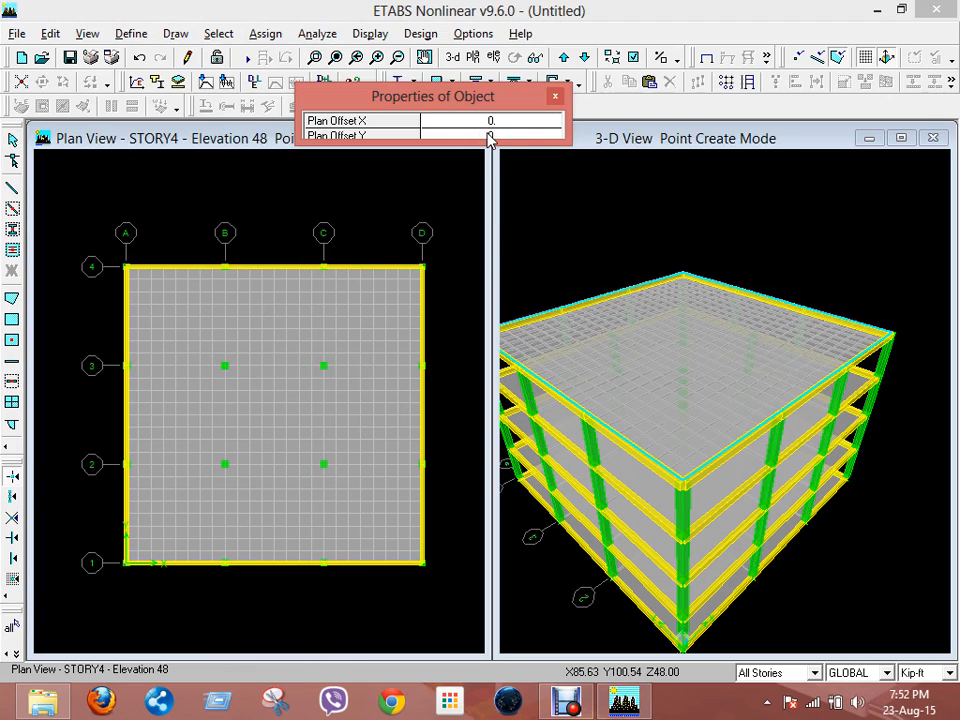
pyautogui.moveTo(504, 131); pyautogui.dragTo(387, 129)
pyautogui.click(497, 121)
pyautogui.click(494, 140)
pyautogui.click(225, 366)
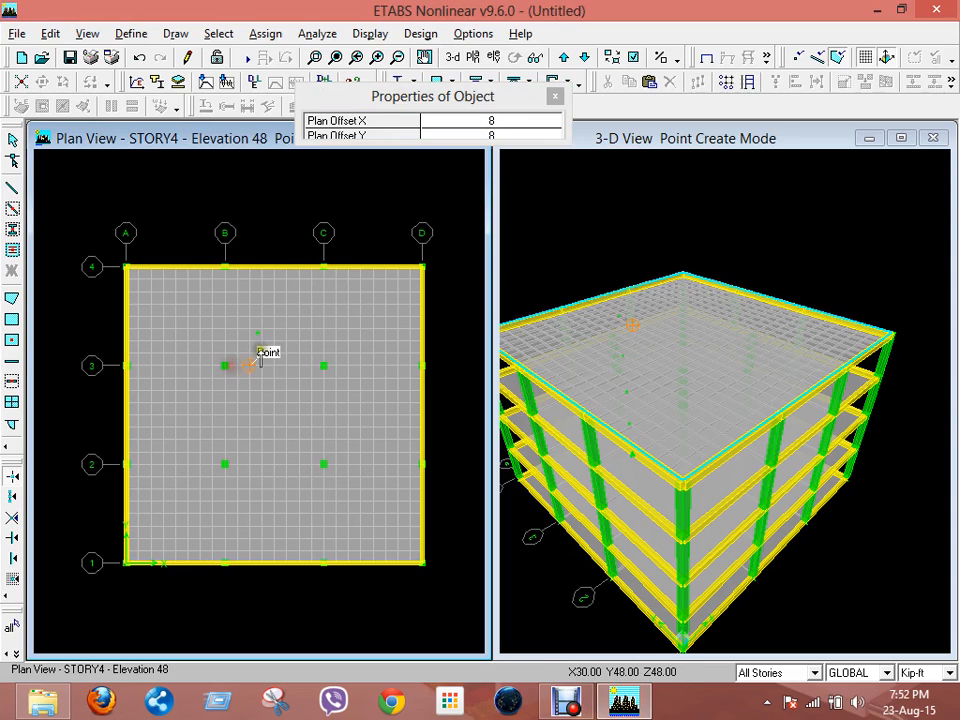
pyautogui.click(321, 367)
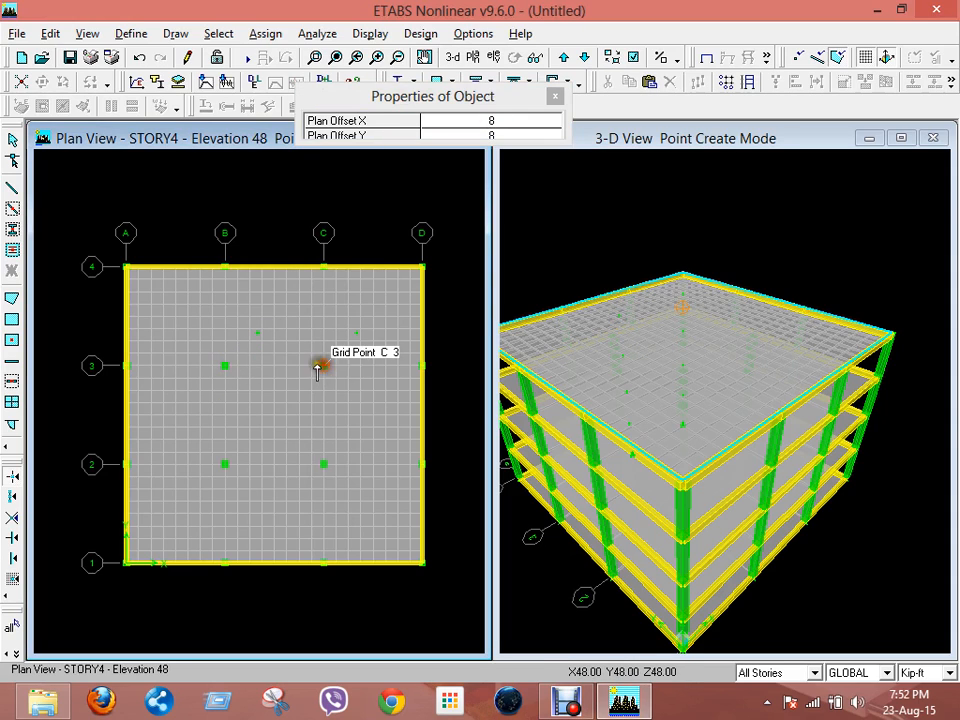
pyautogui.click(322, 464)
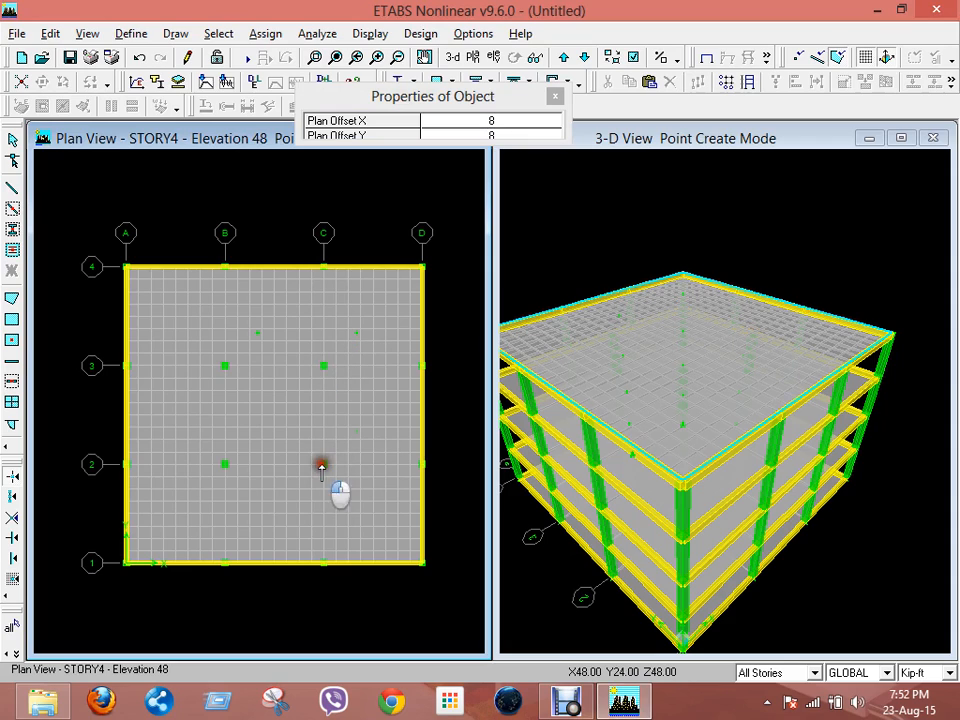
pyautogui.click(226, 466)
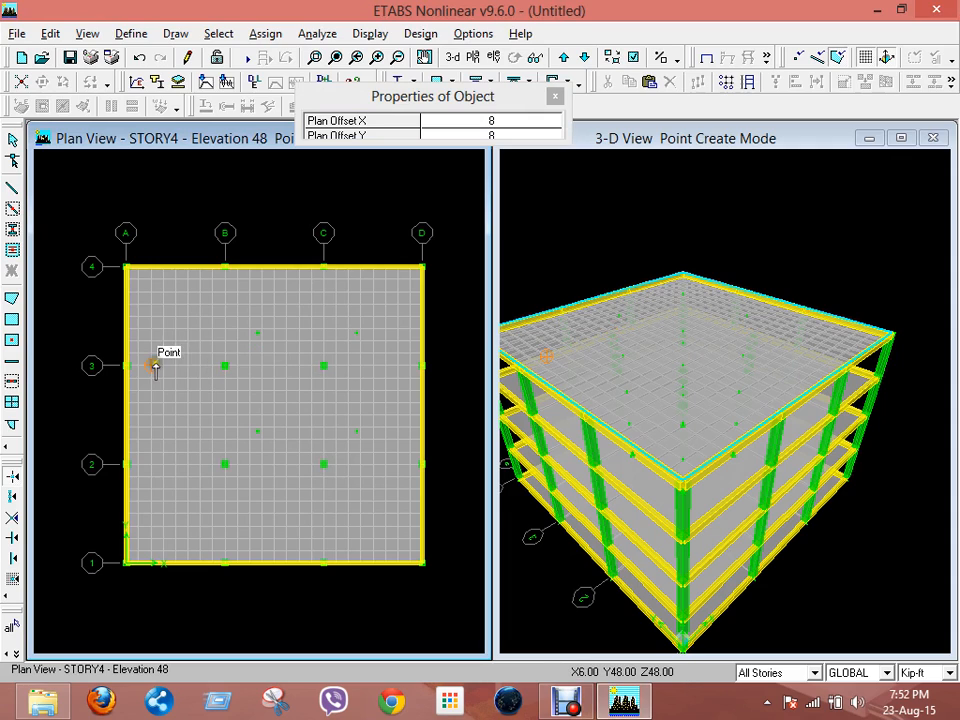
# Set the point plan offset to X -8, keeping Y 8, and create offset points from columns B3, C3, B2 and C2
pyautogui.click(491, 121)
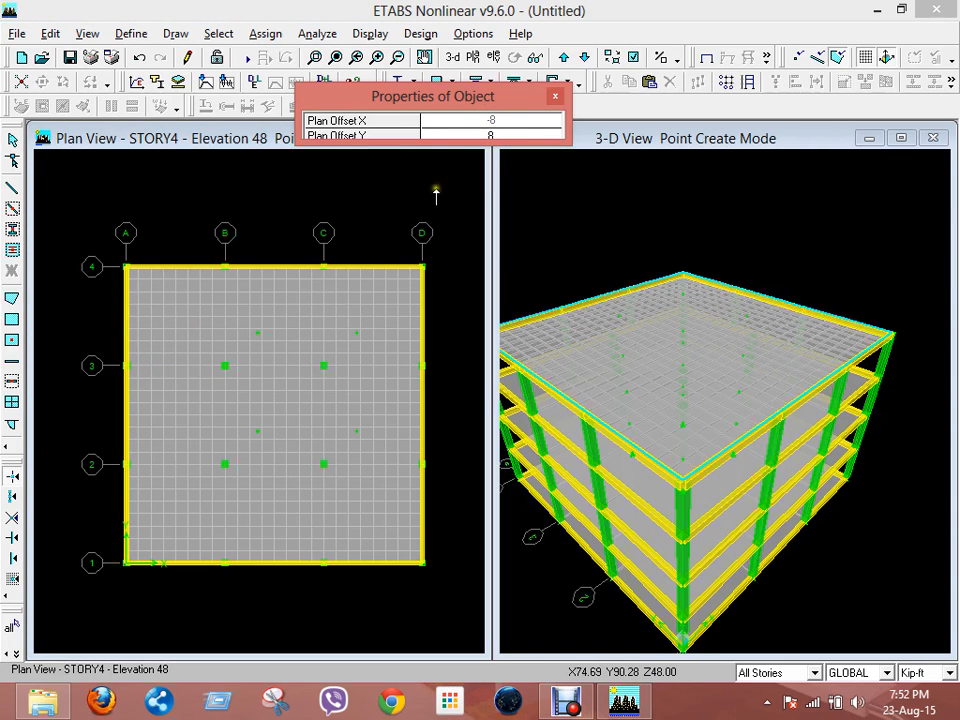
pyautogui.write('-8')
pyautogui.click(225, 366)
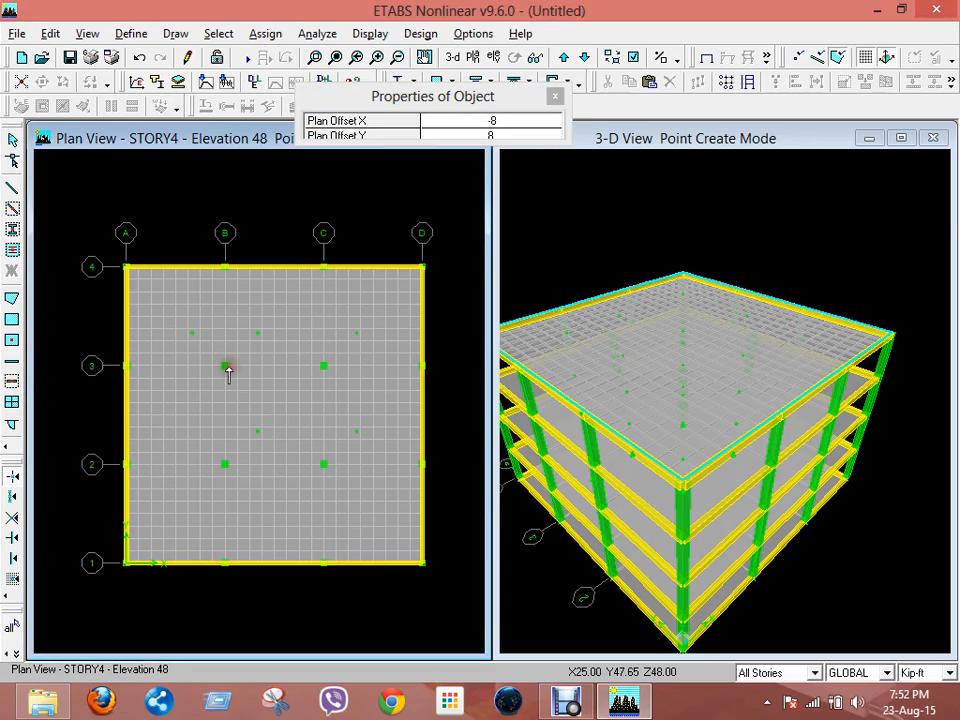
pyautogui.click(323, 366)
pyautogui.click(226, 465)
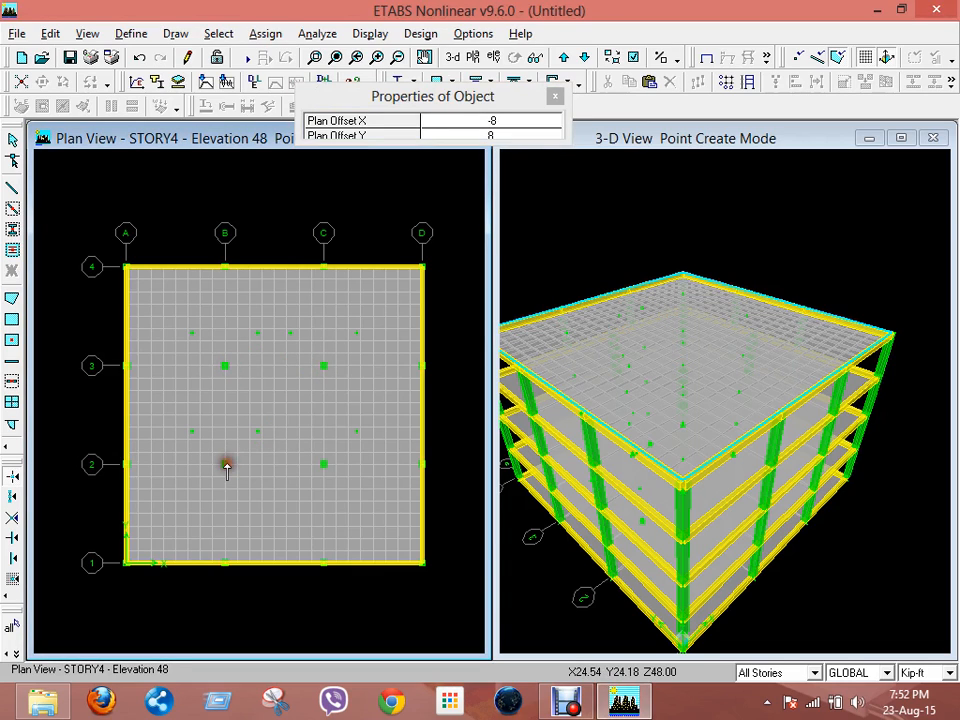
pyautogui.click(323, 465)
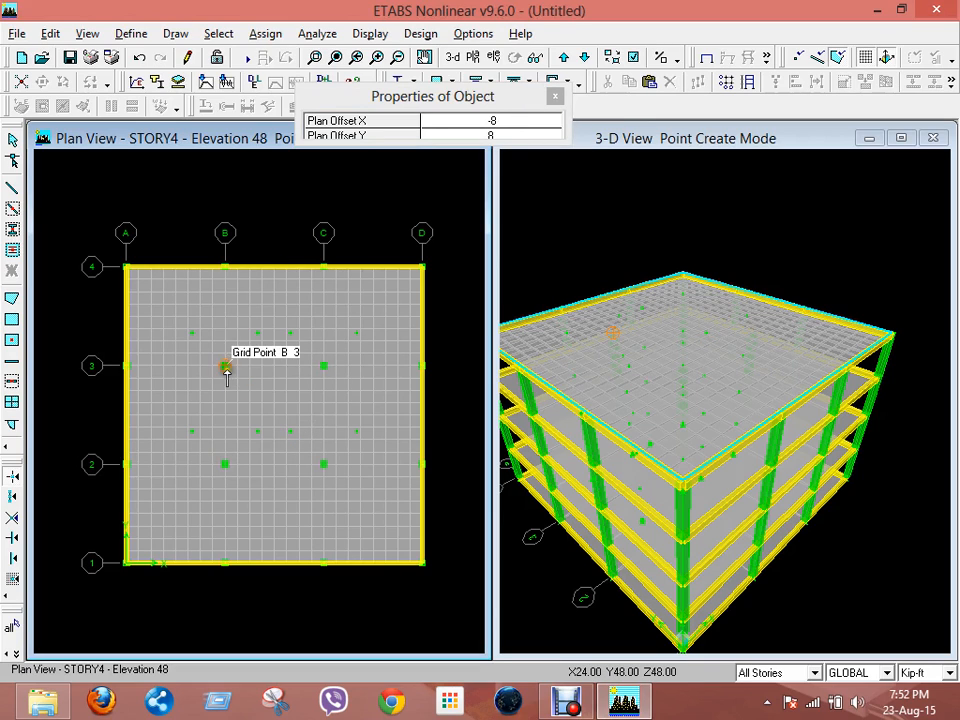
# Set the Y plan offset to -8 and create points offset by X -8, Y -8 from the four interior columns
pyautogui.click(491, 136)
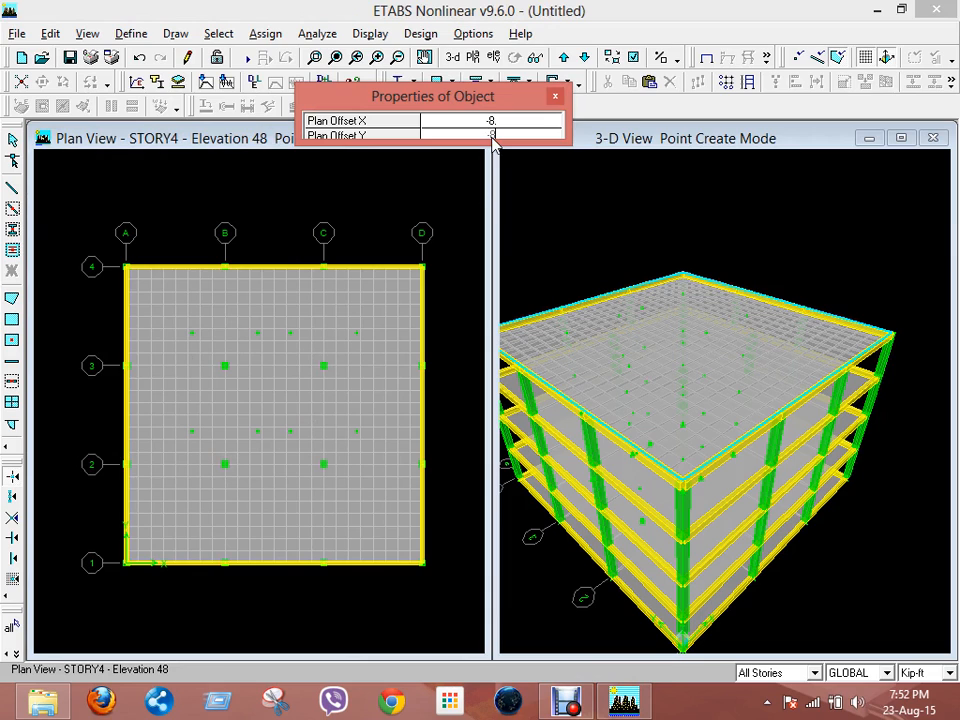
pyautogui.click(224, 367)
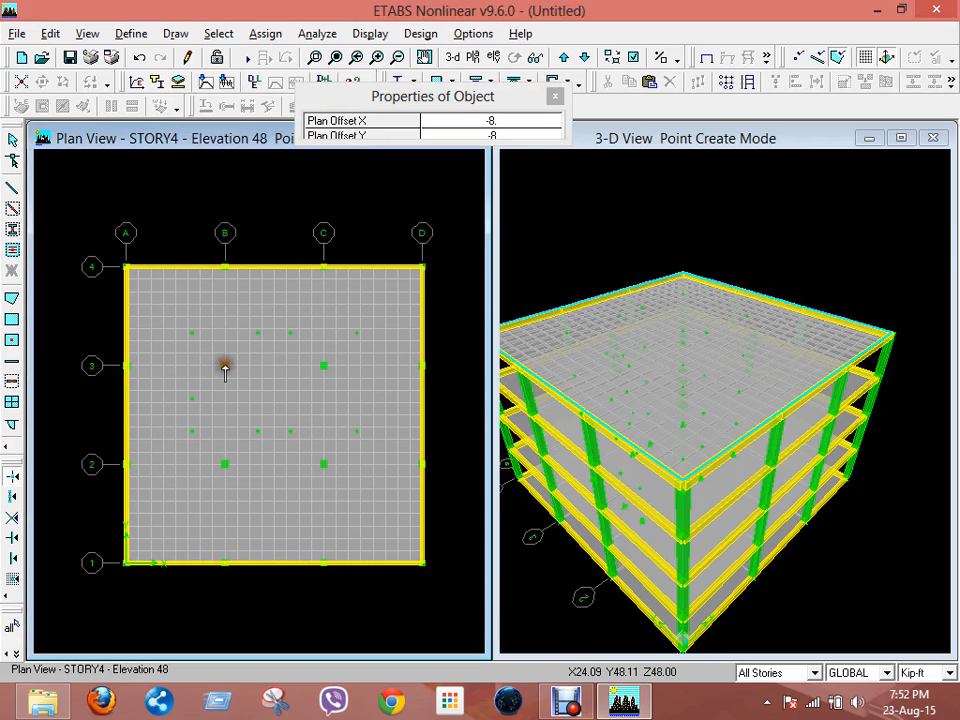
pyautogui.click(323, 367)
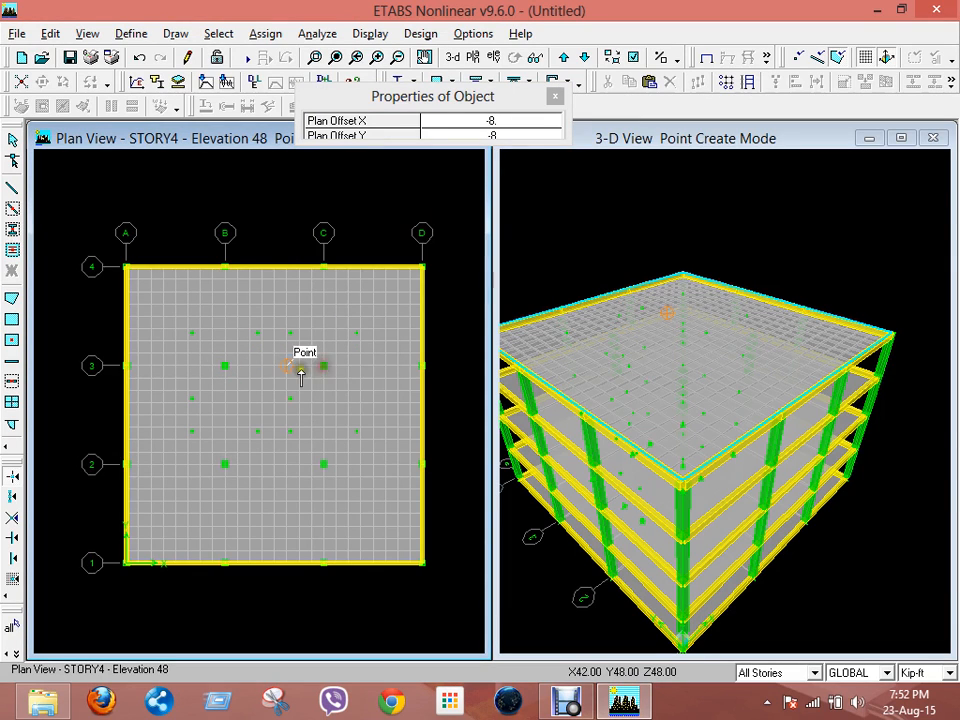
pyautogui.click(225, 463)
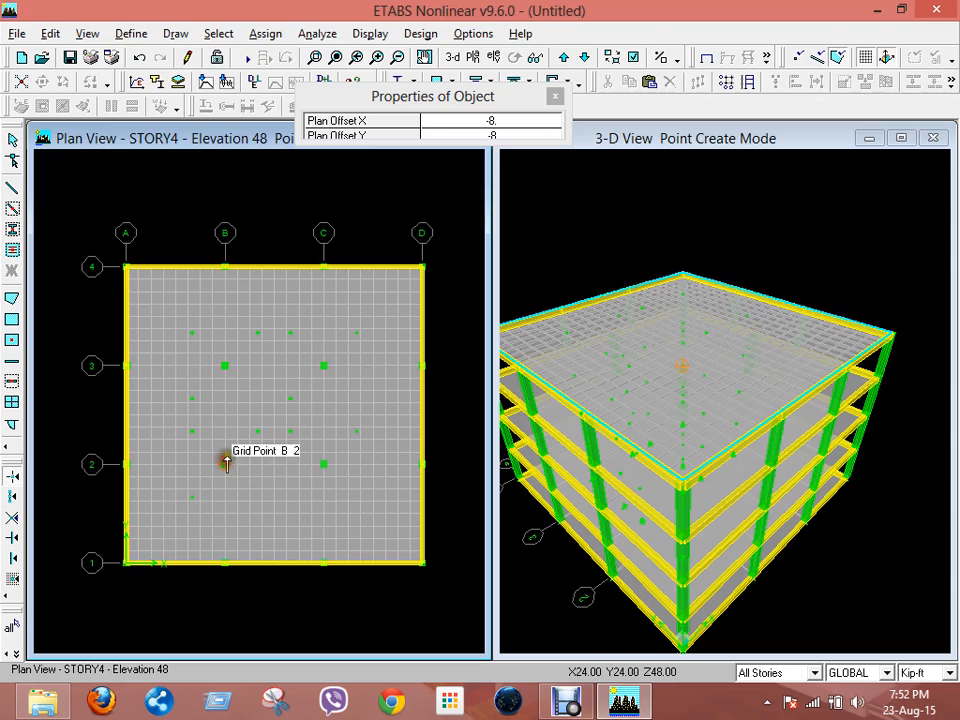
pyautogui.click(323, 464)
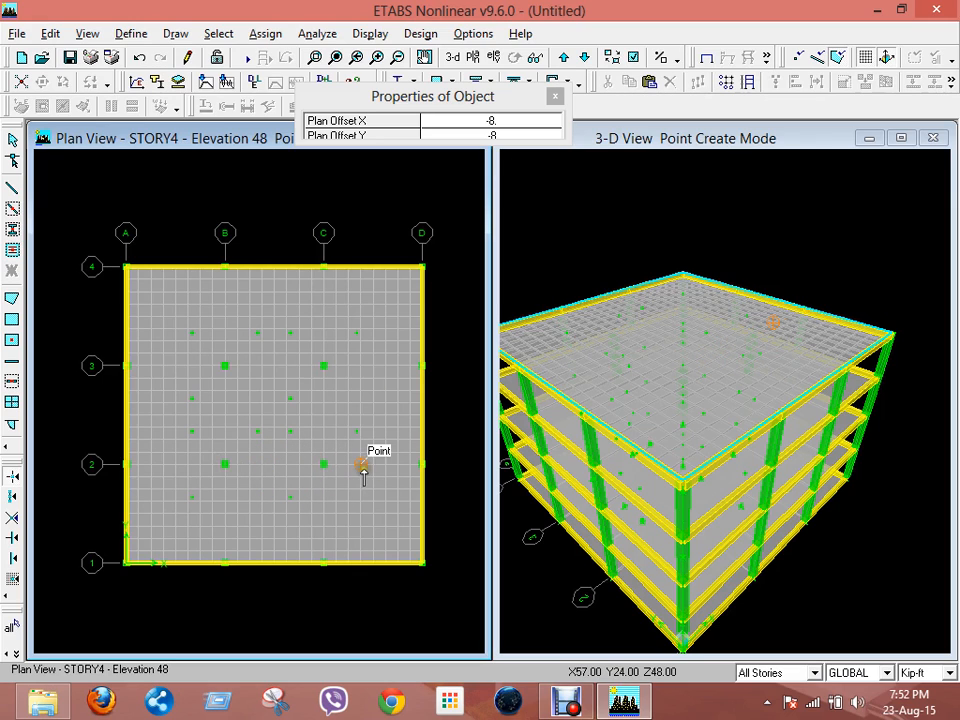
# Set the X plan offset to 8, create points offset by X 8, Y -8 from the four interior columns, and finish point creation
pyautogui.click(490, 121)
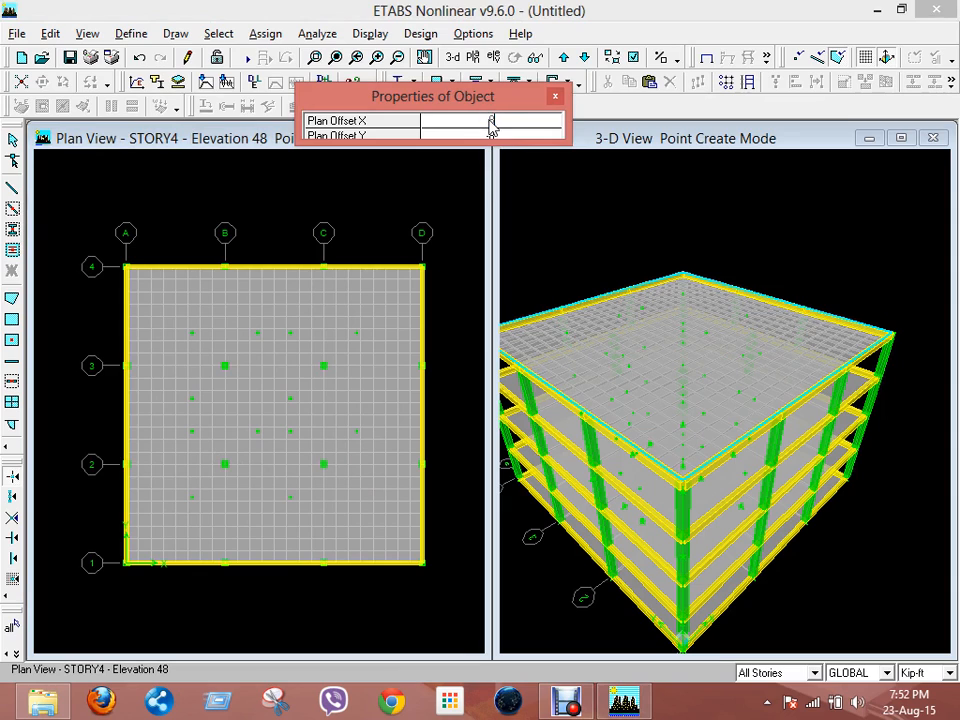
pyautogui.click(226, 367)
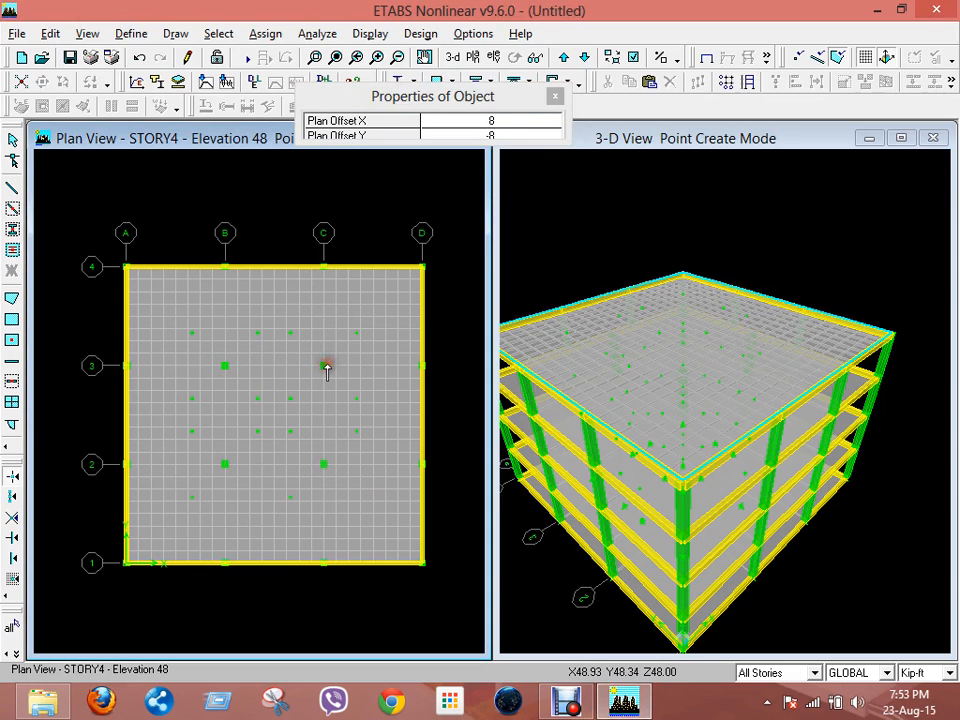
pyautogui.click(326, 463)
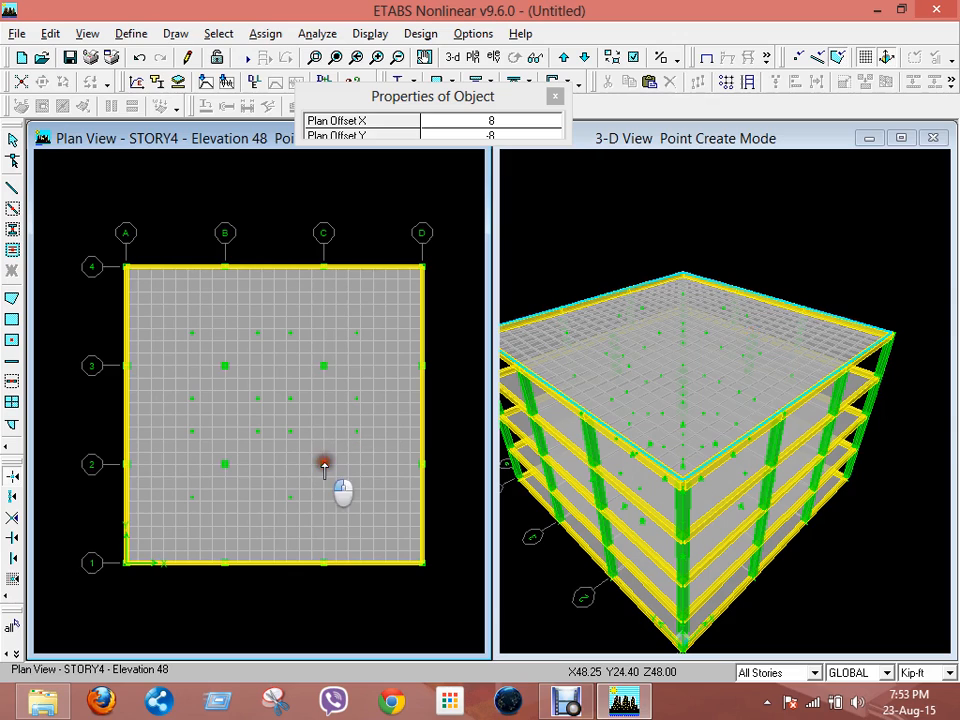
pyautogui.click(226, 463)
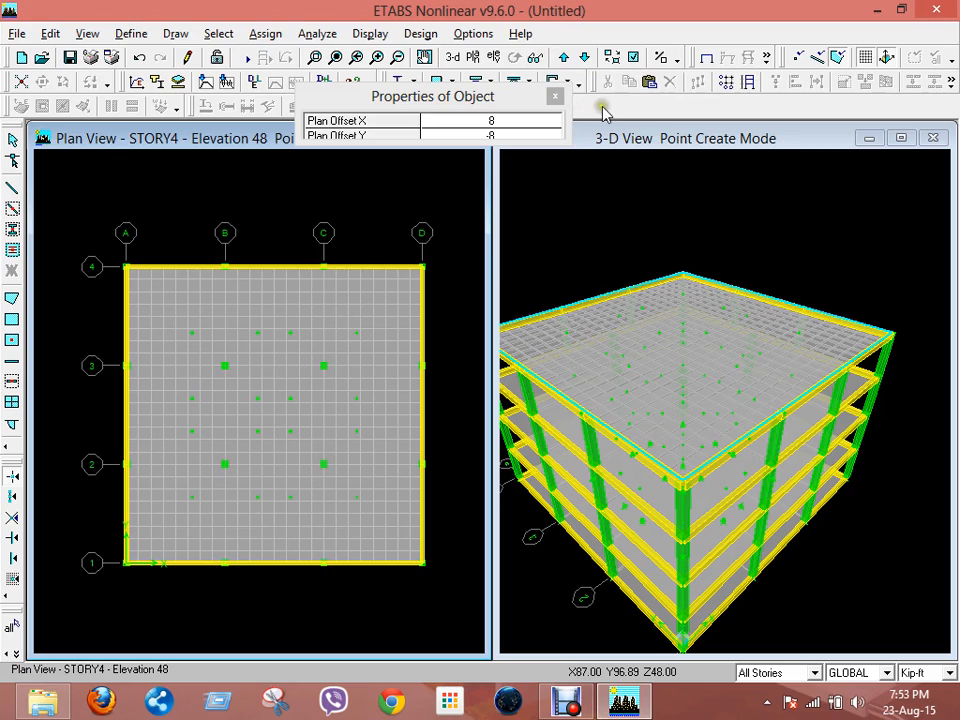
pyautogui.click(555, 98)
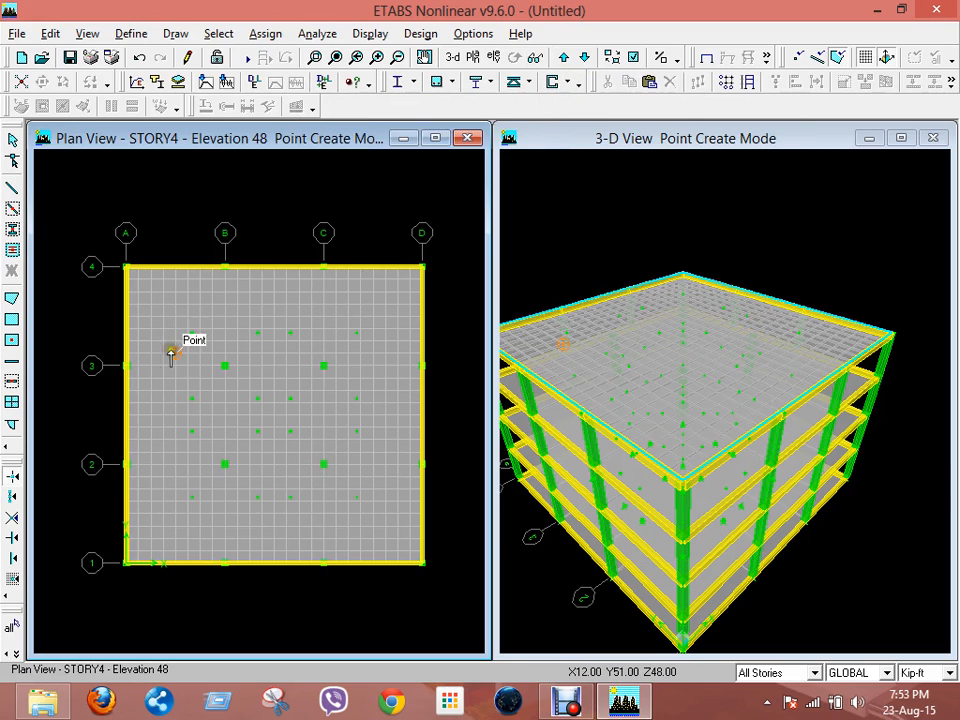
pyautogui.click(12, 140)
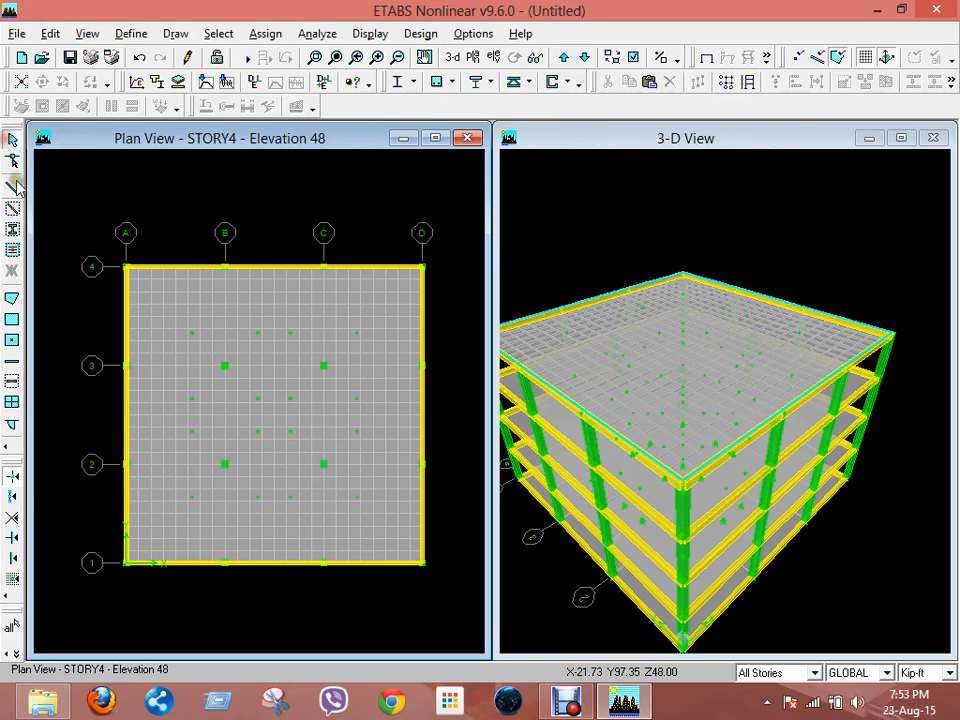
pyautogui.click(12, 188)
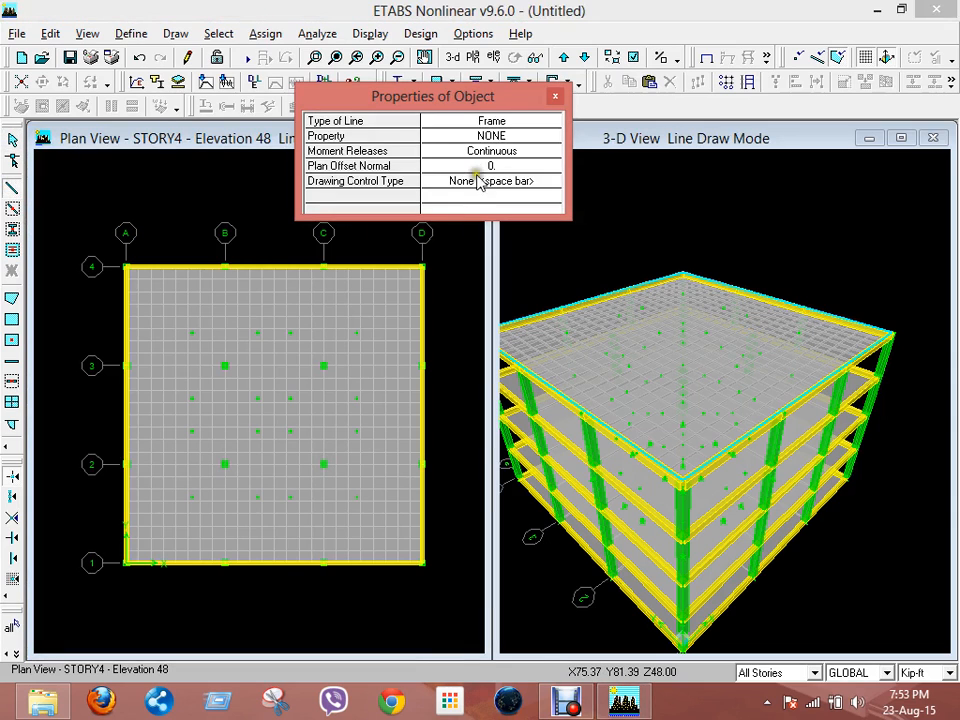
pyautogui.click(193, 335)
pyautogui.press('Escape')
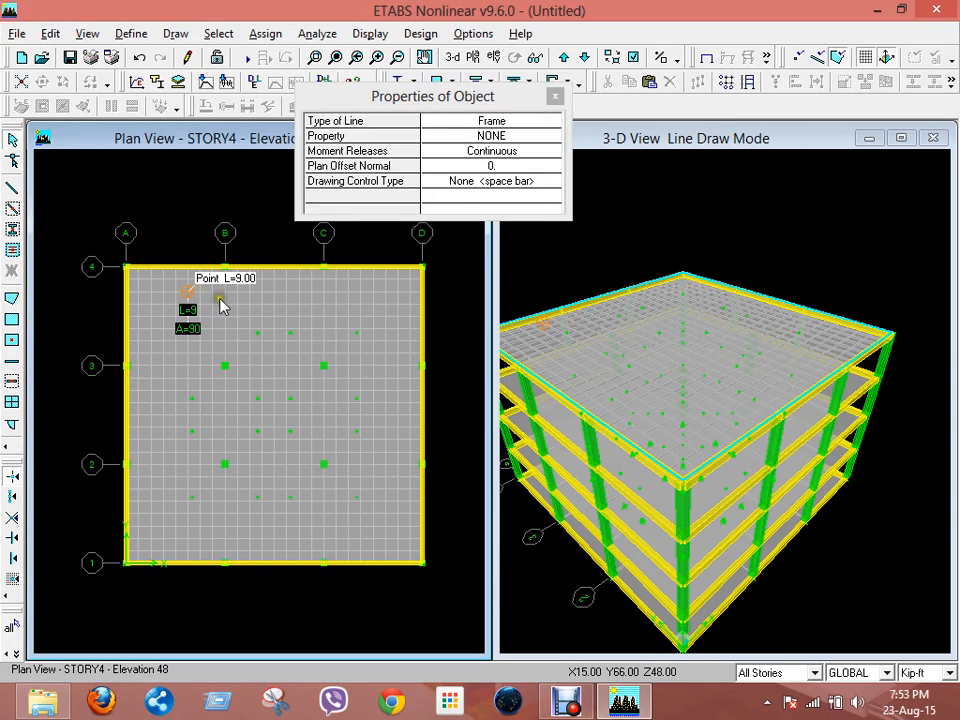
# Switch the layout to a single window showing the STORY4 plan and enlarge the area around column B3
pyautogui.click(314, 57)
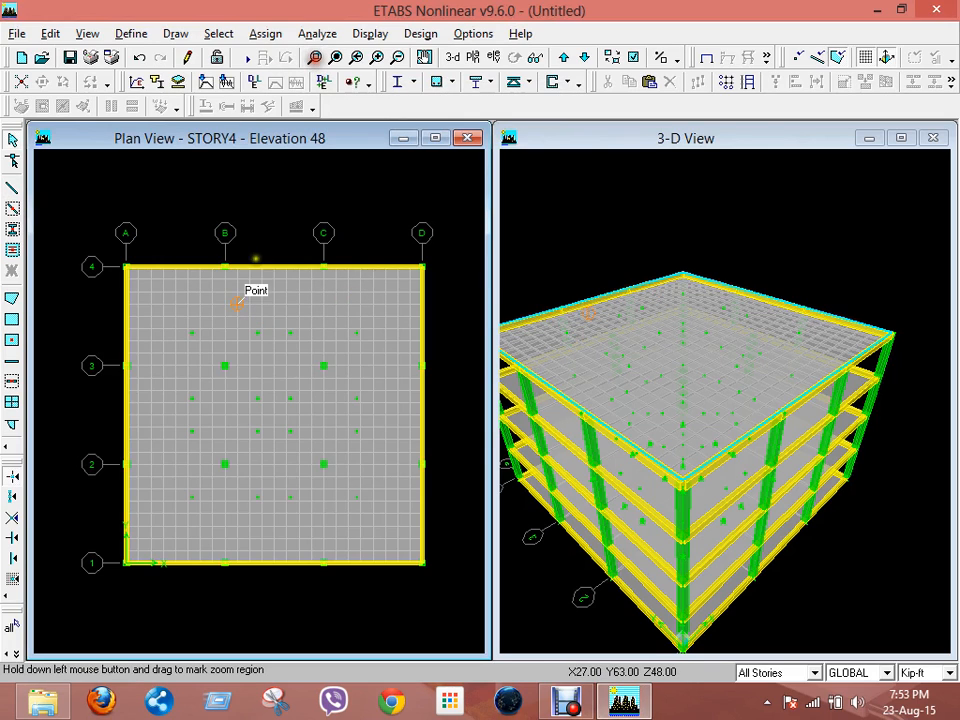
pyautogui.moveTo(133, 305); pyautogui.dragTo(339, 489)
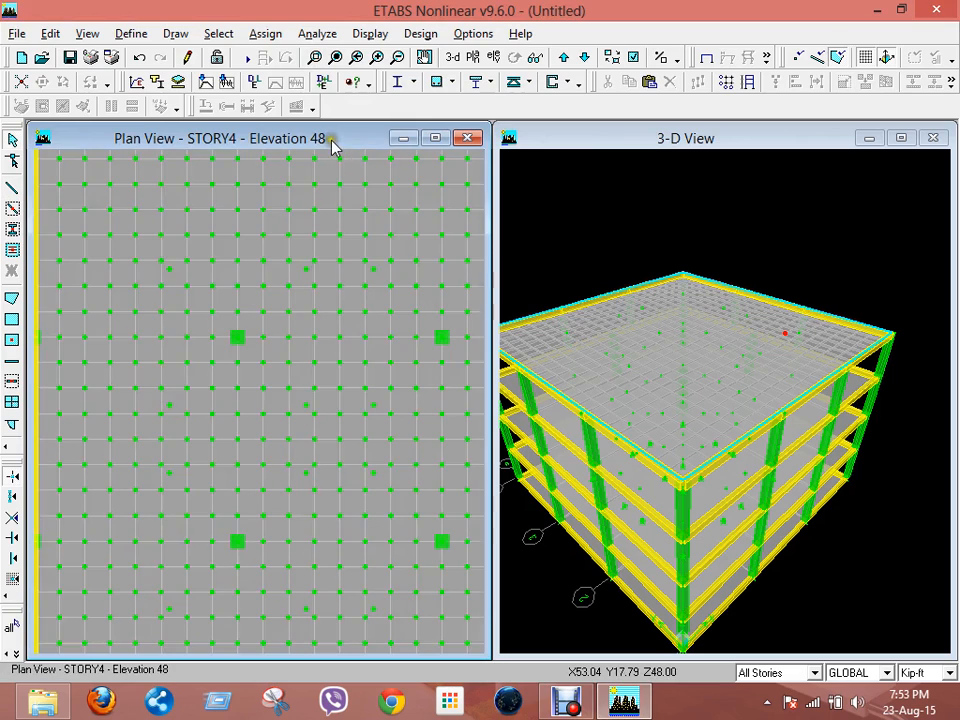
pyautogui.click(474, 33)
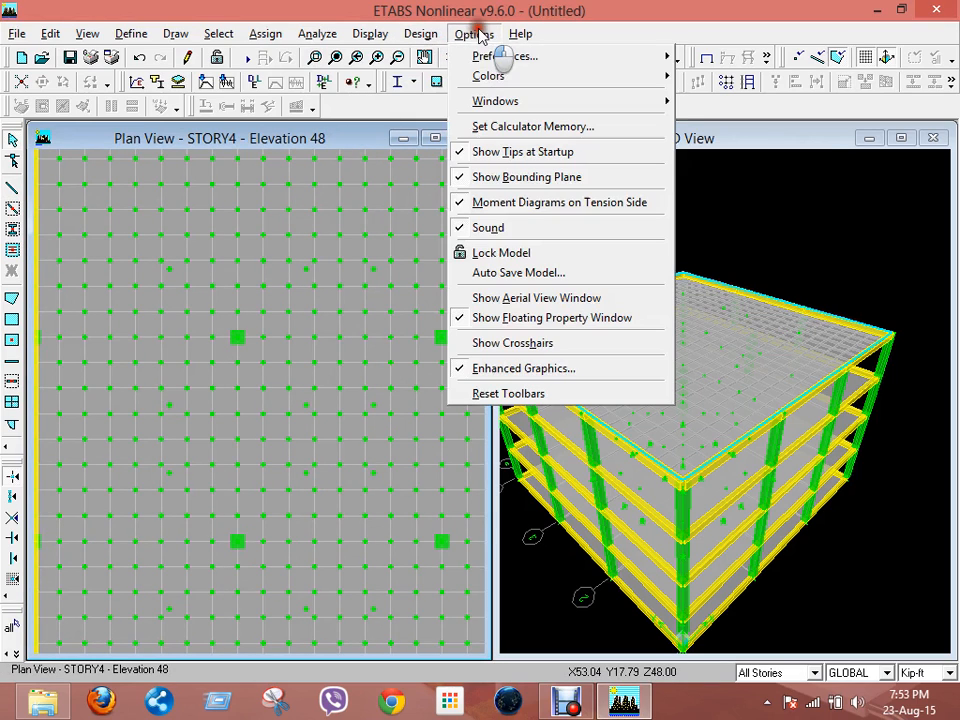
pyautogui.moveTo(516, 100)
pyautogui.click(707, 101)
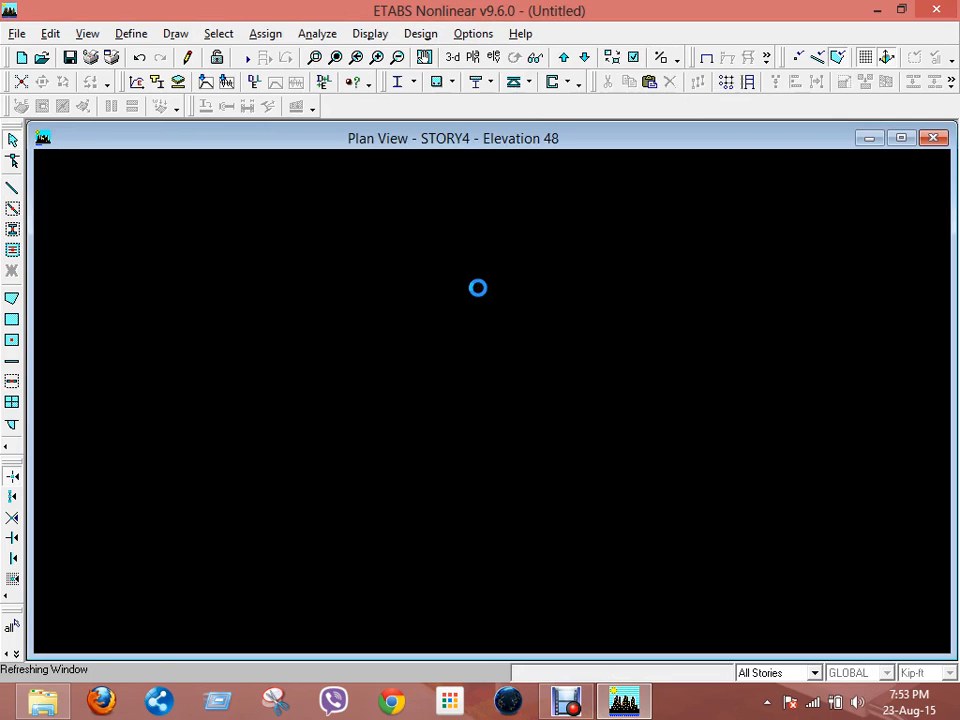
pyautogui.click(316, 58)
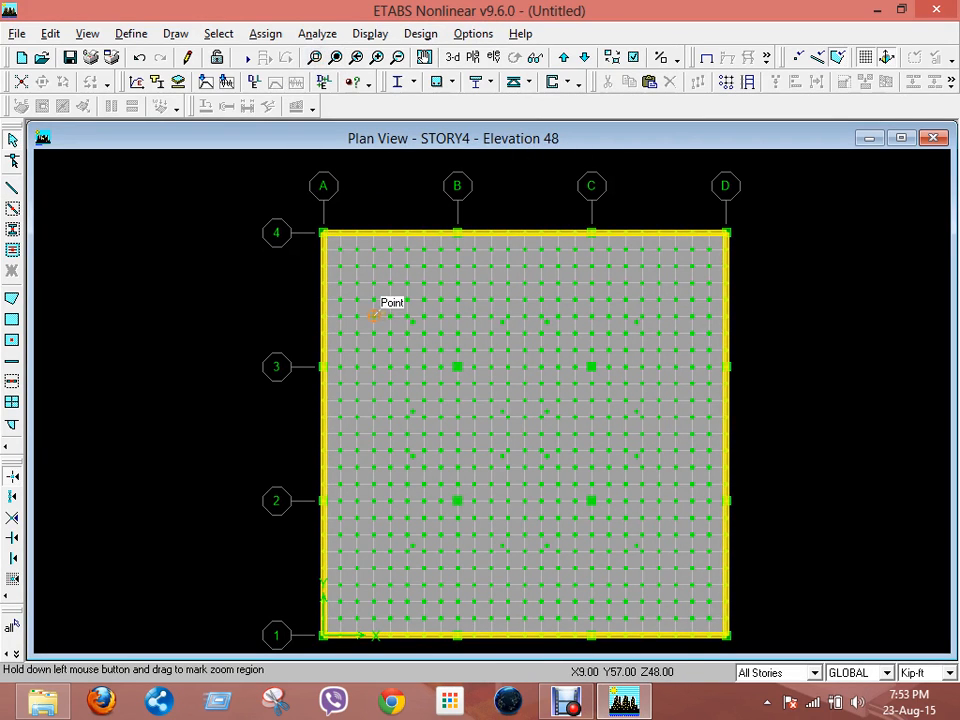
pyautogui.moveTo(379, 325); pyautogui.dragTo(520, 465)
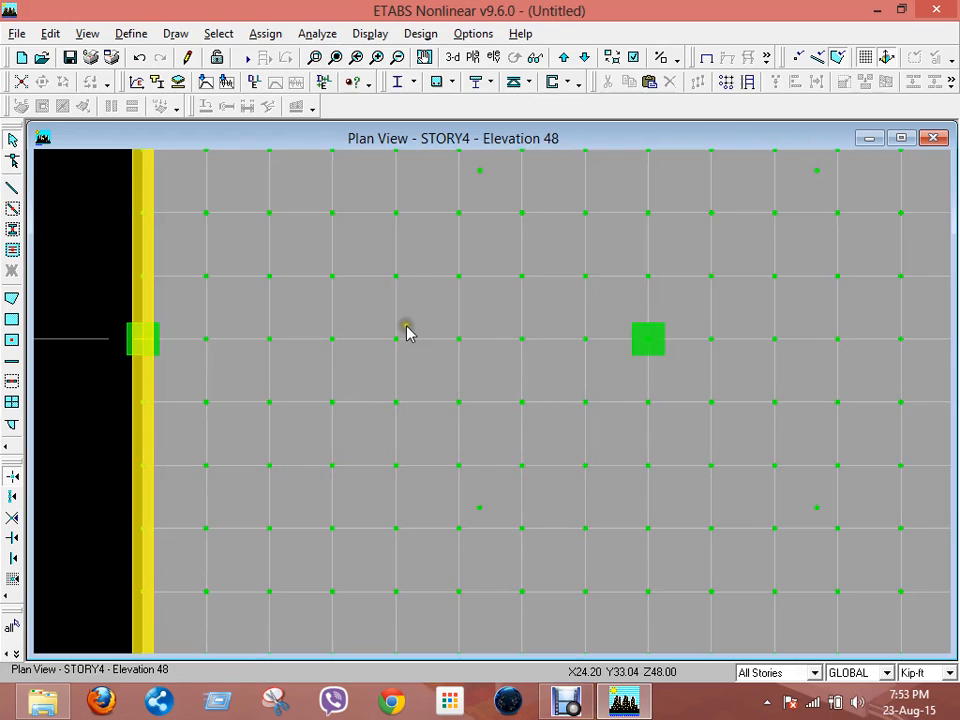
pyautogui.keyDown('ctrl'); pyautogui.click(407, 328); pyautogui.keyUp('ctrl')
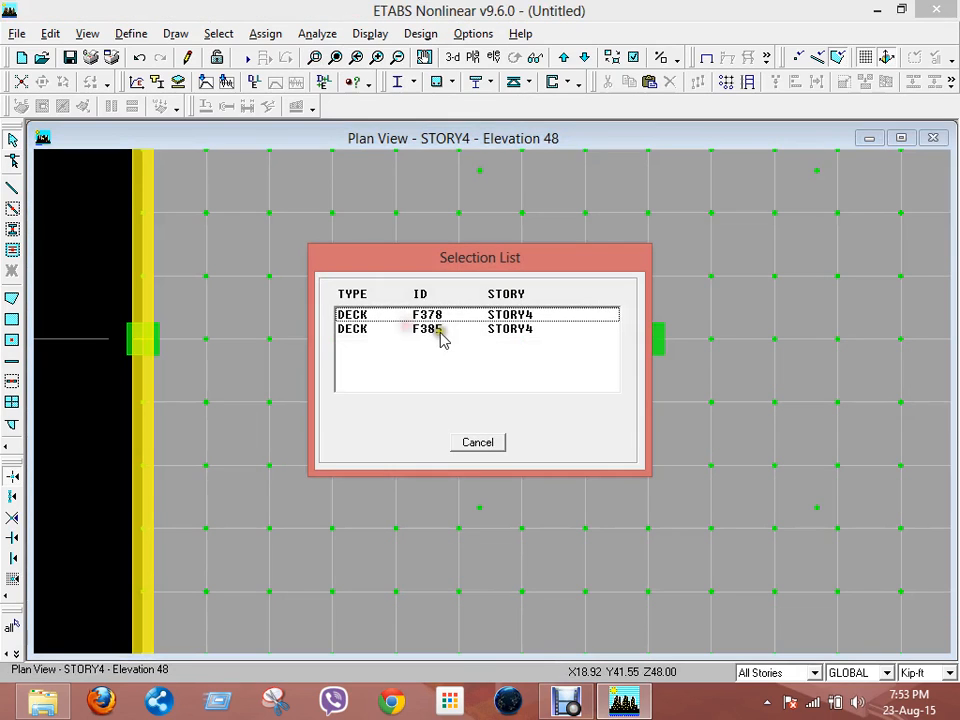
pyautogui.click(471, 445)
pyautogui.click(626, 424)
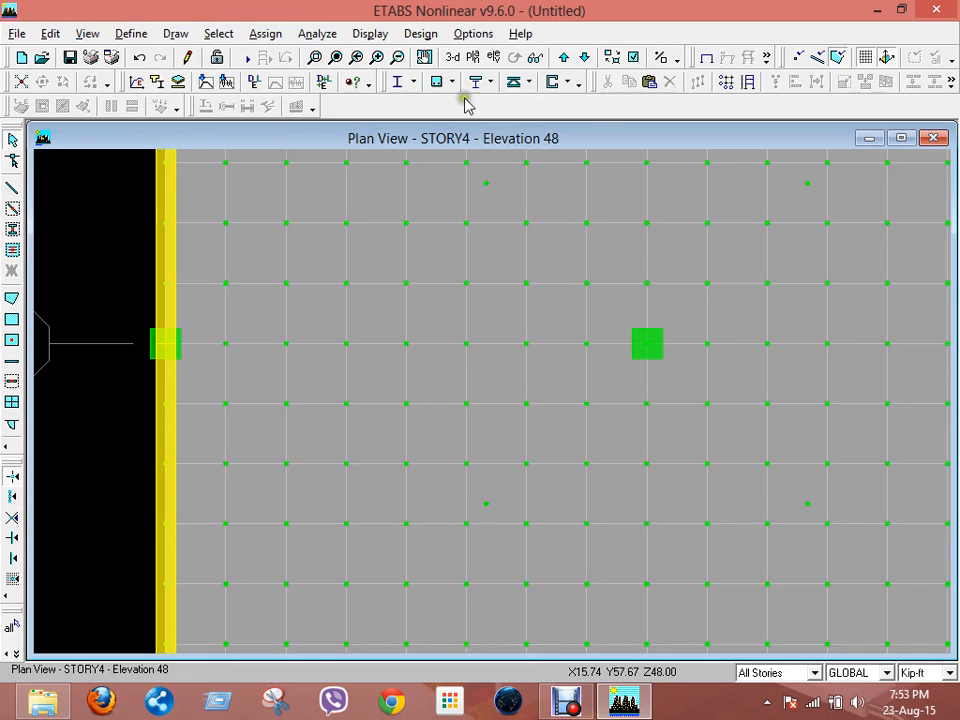
pyautogui.click(633, 57)
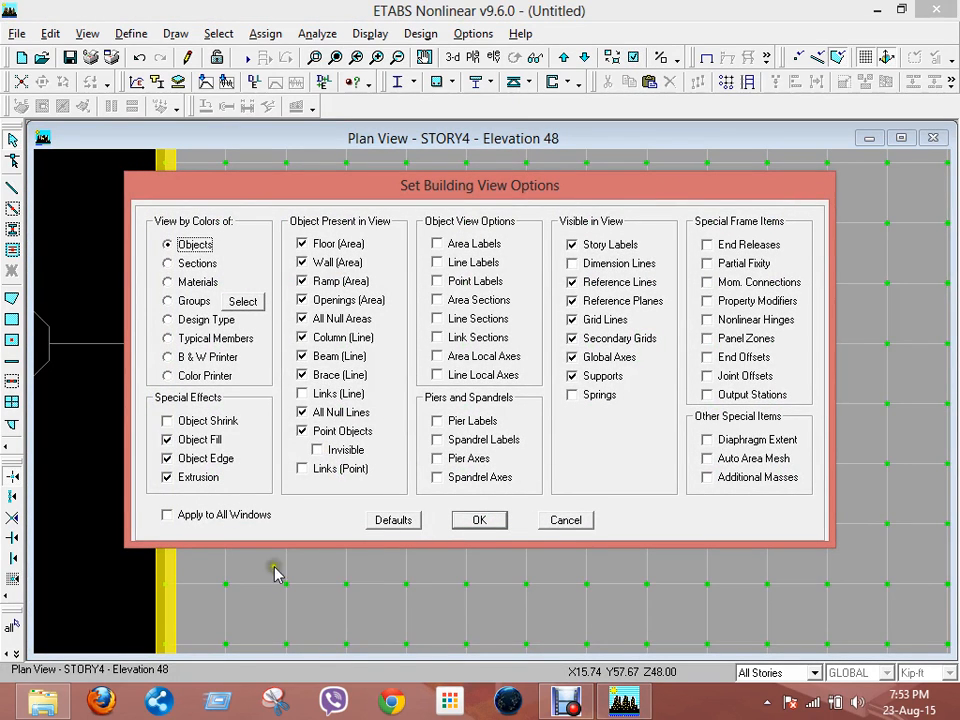
pyautogui.click(557, 519)
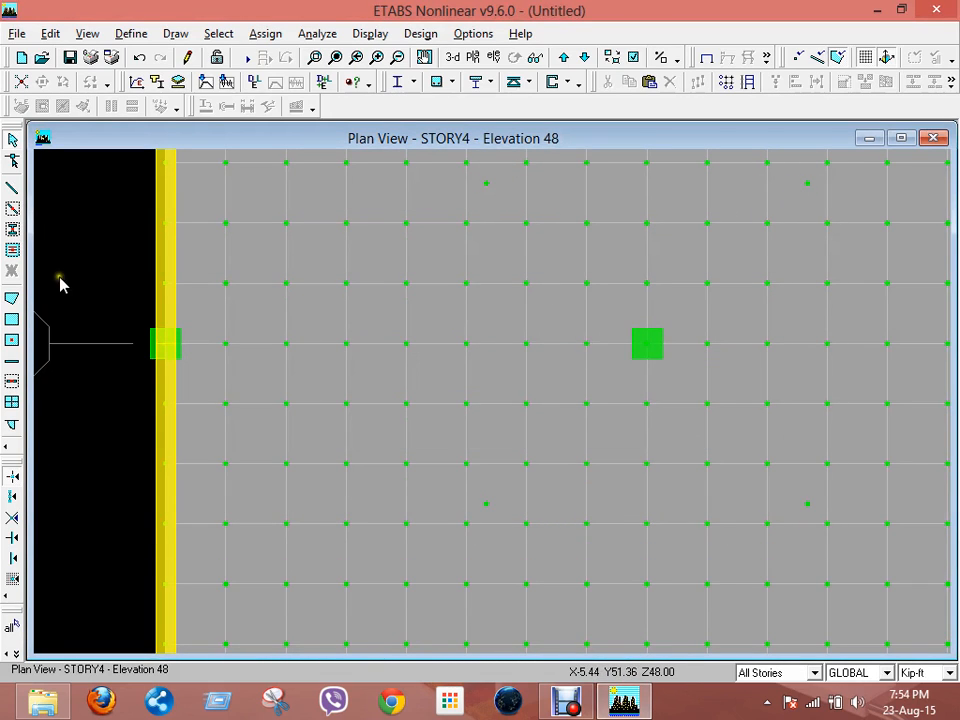
# Draw four frame lines with property NONE through the offset points, forming a closed 16 ft square around column B3
pyautogui.click(12, 187)
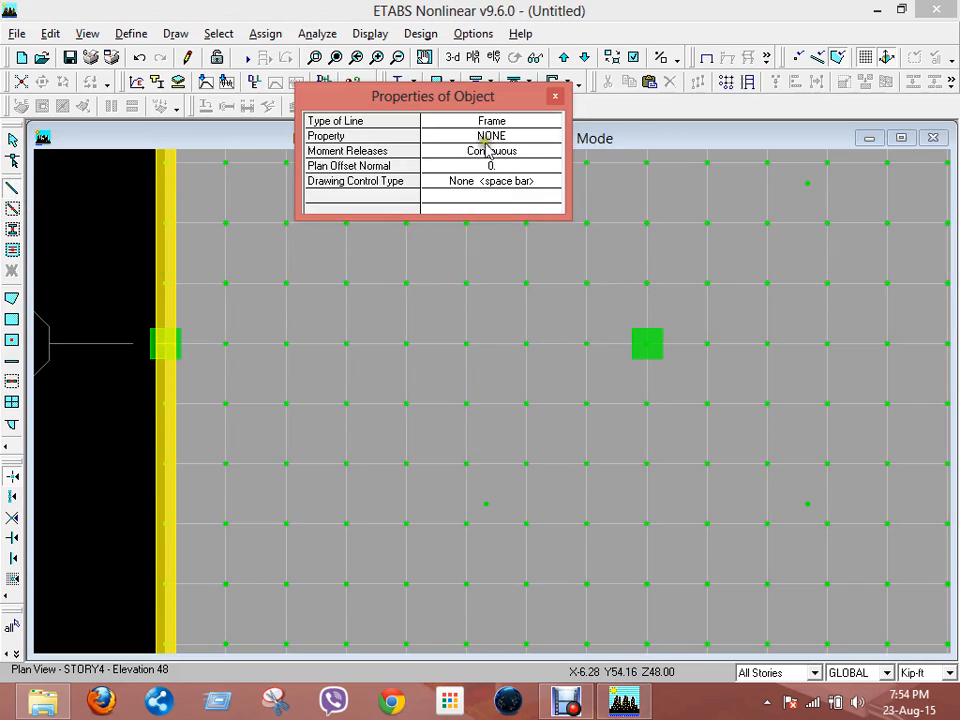
pyautogui.moveTo(484, 101); pyautogui.dragTo(290, 90)
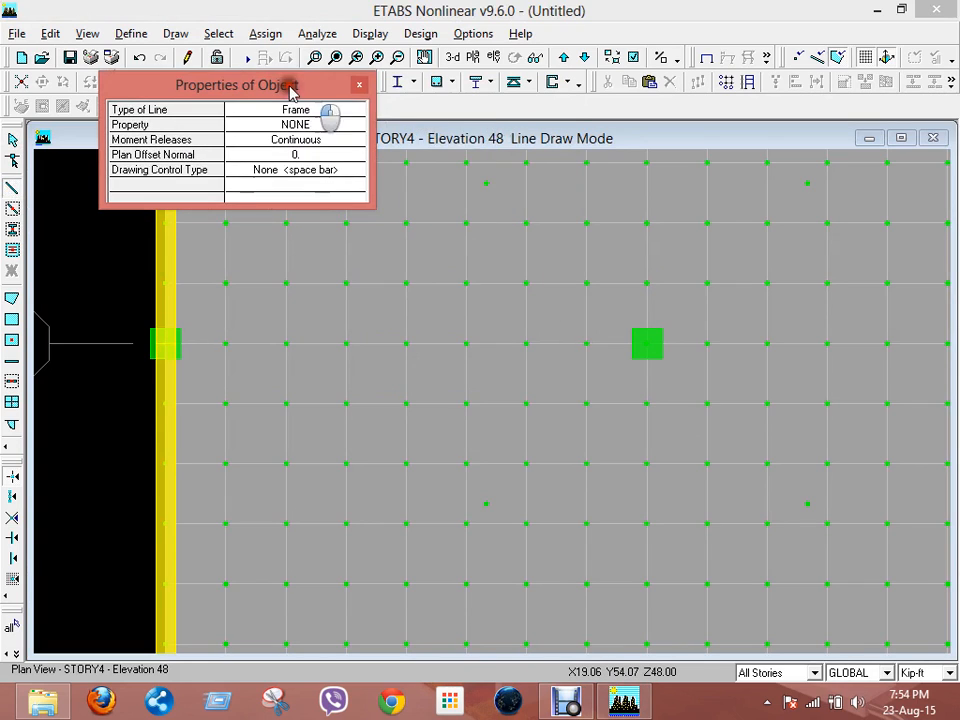
pyautogui.click(486, 184)
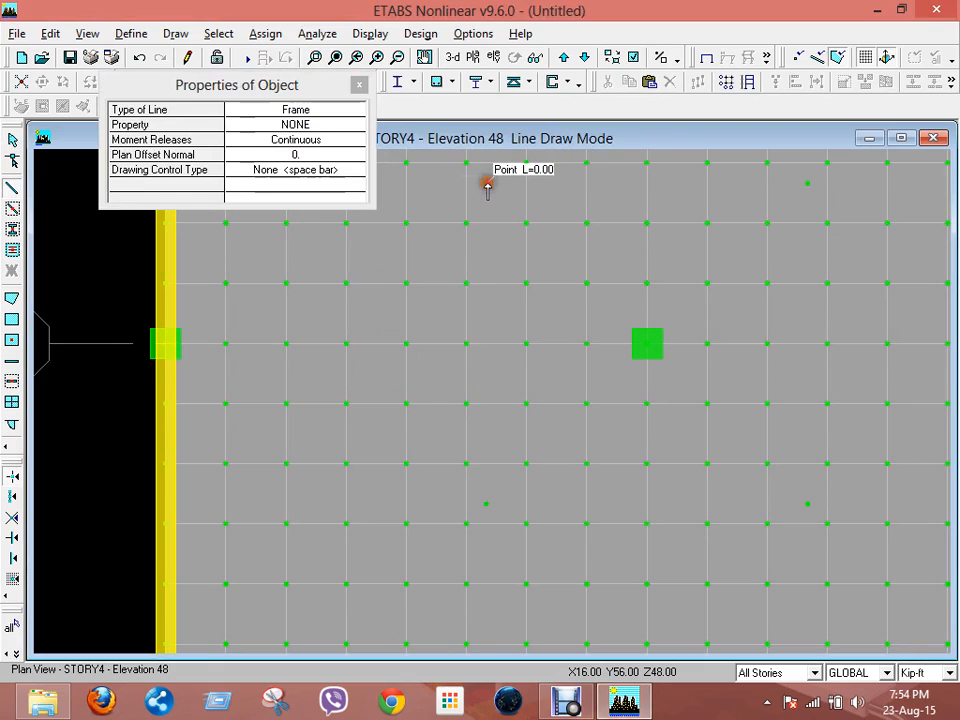
pyautogui.click(807, 184)
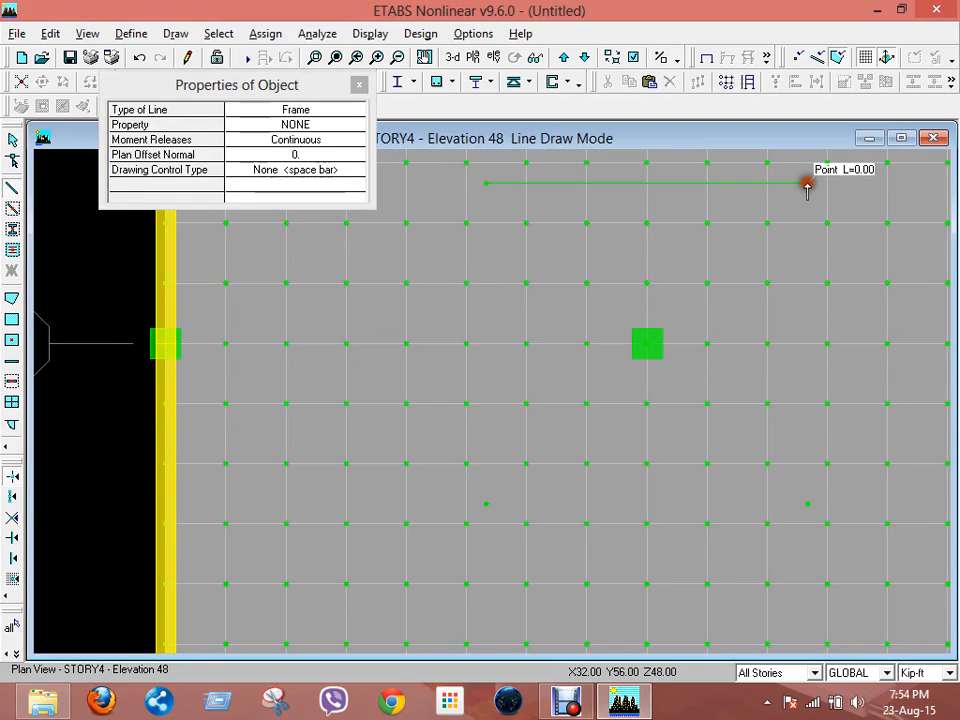
pyautogui.click(807, 504)
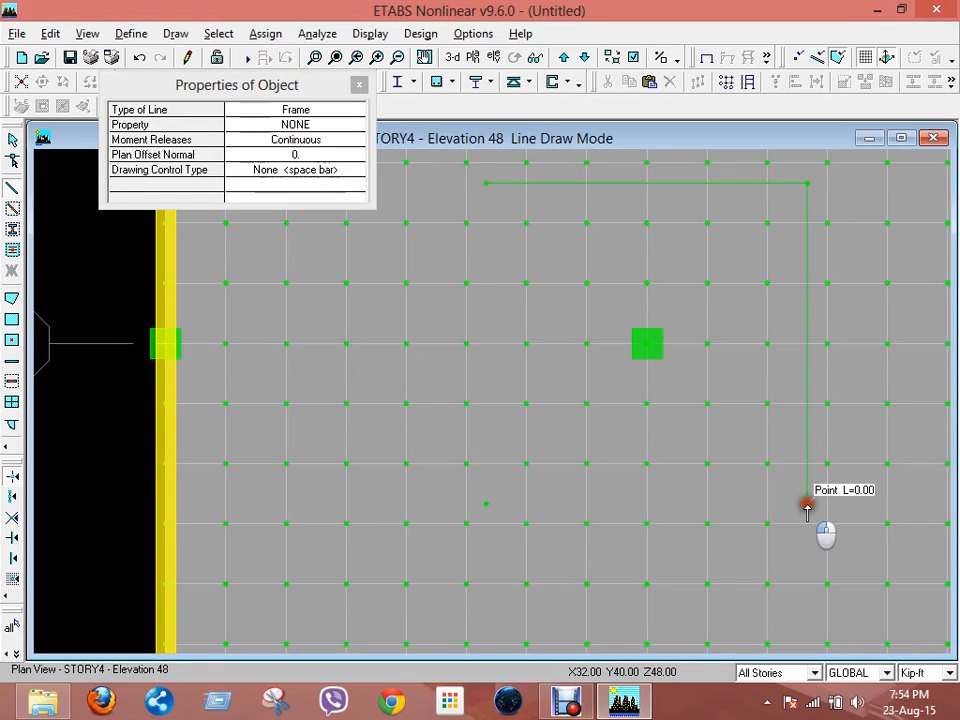
pyautogui.click(486, 504)
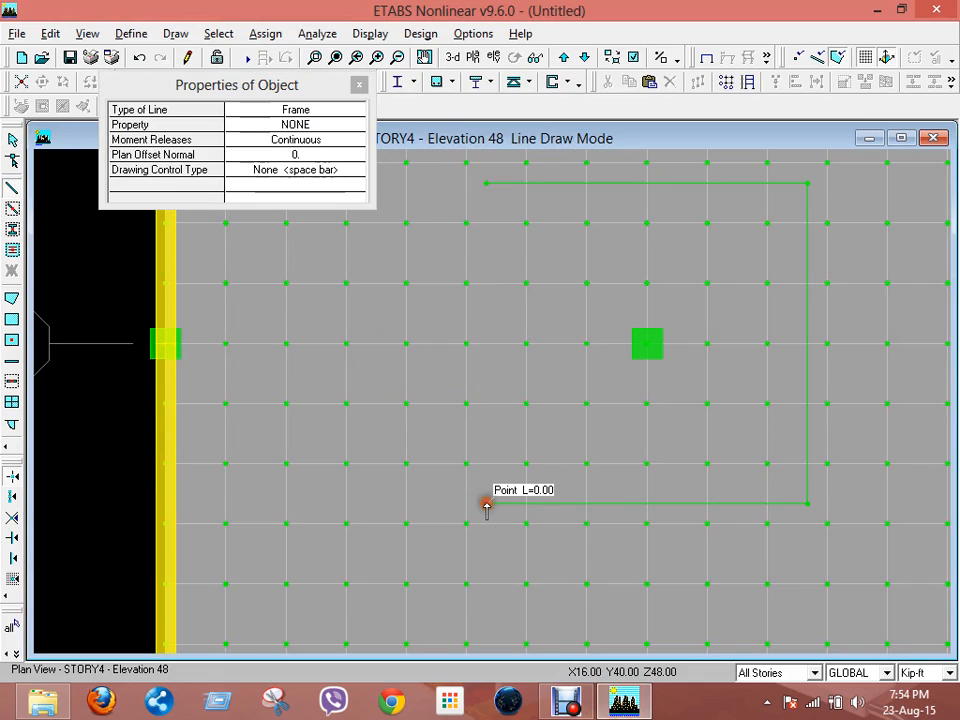
pyautogui.click(486, 183)
pyautogui.press('Escape')
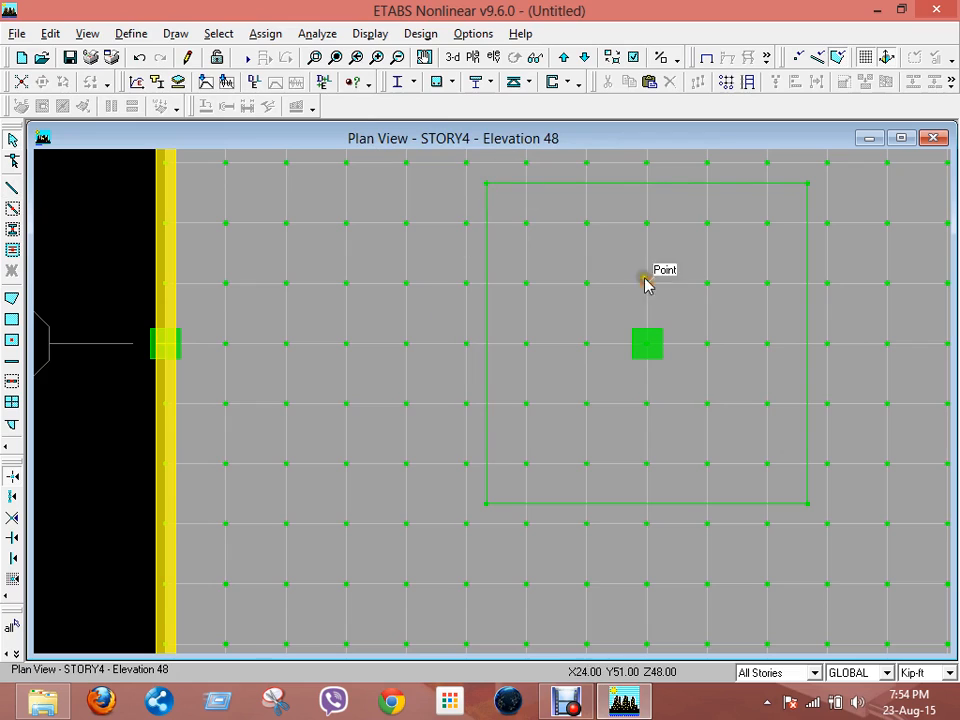
pyautogui.scroll(-1, 741, 378)
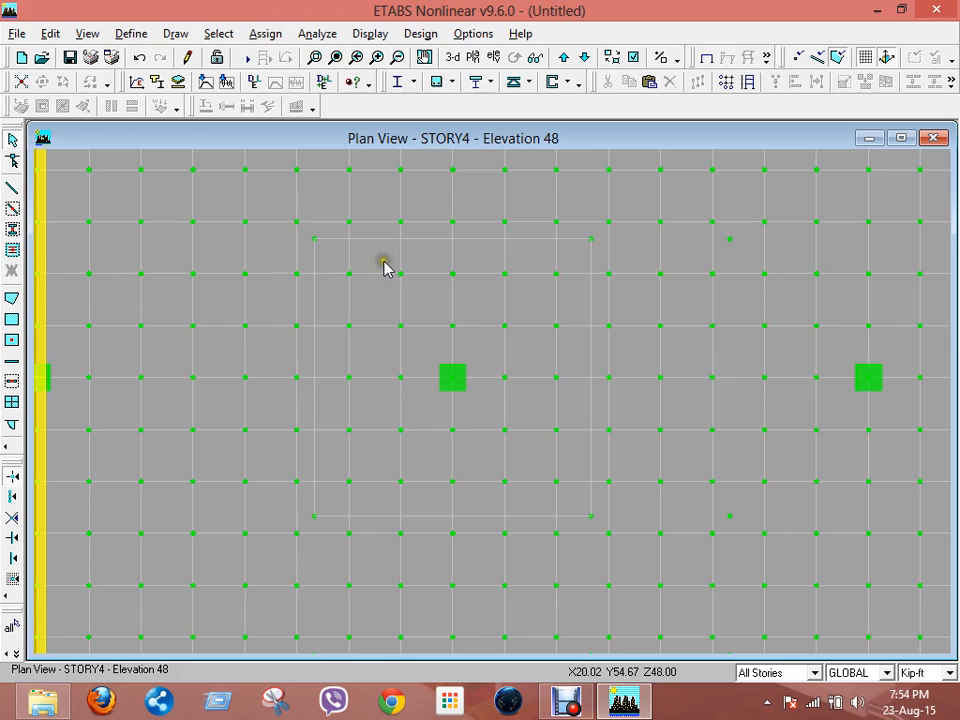
pyautogui.click(229, 34)
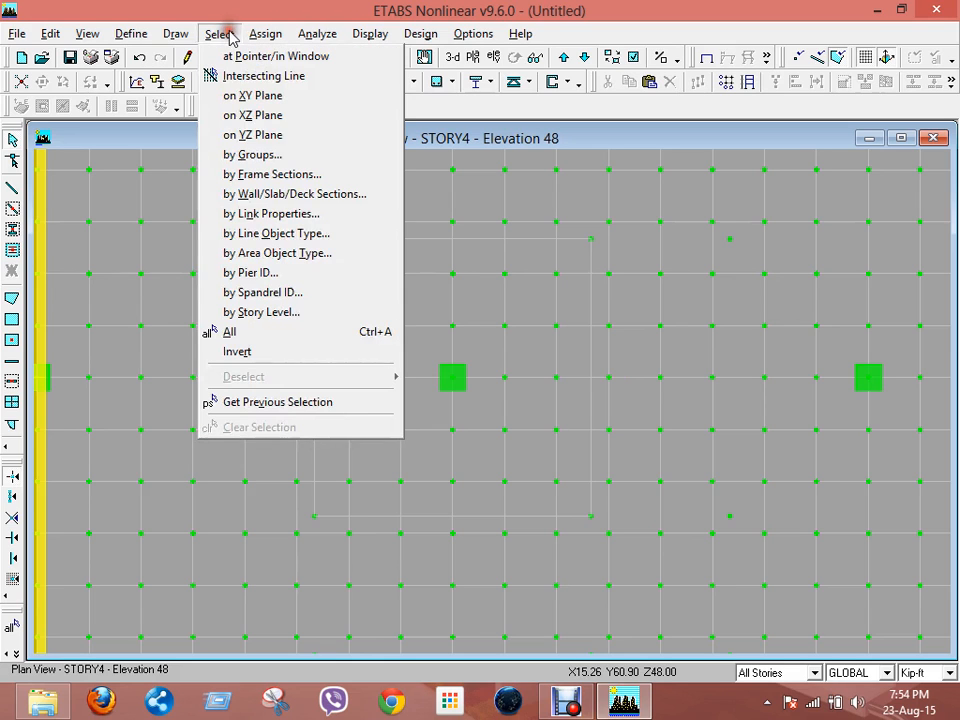
pyautogui.click(293, 238)
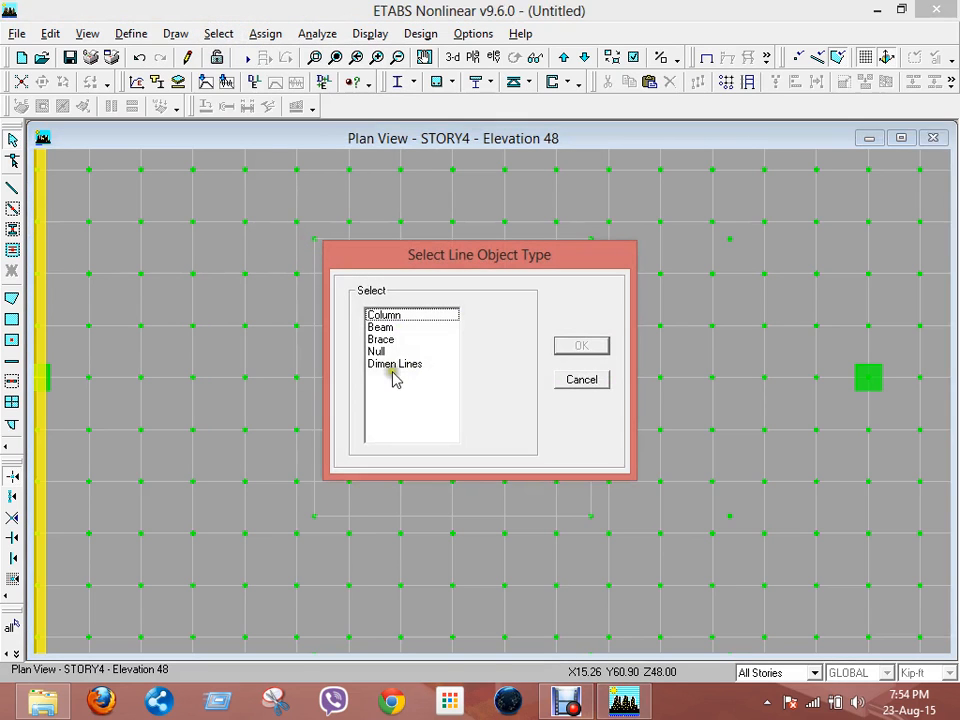
pyautogui.click(589, 384)
# Window-select the objects inside the square around column B3, exclude some of the upper points, and clear the whole selection
pyautogui.moveTo(316, 241); pyautogui.dragTo(590, 515)
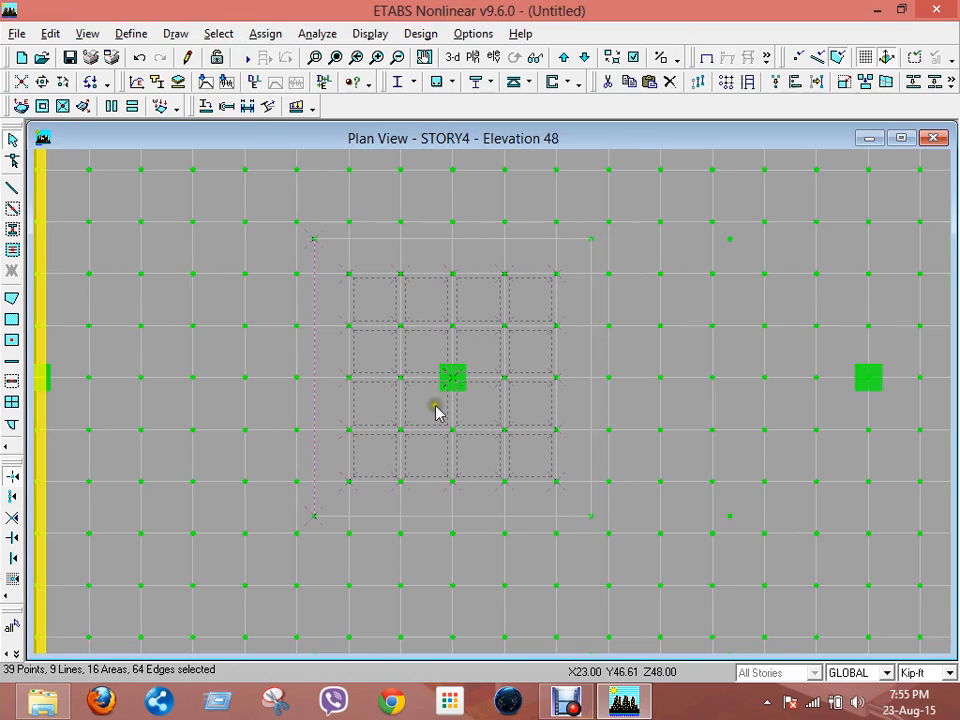
pyautogui.click(387, 300)
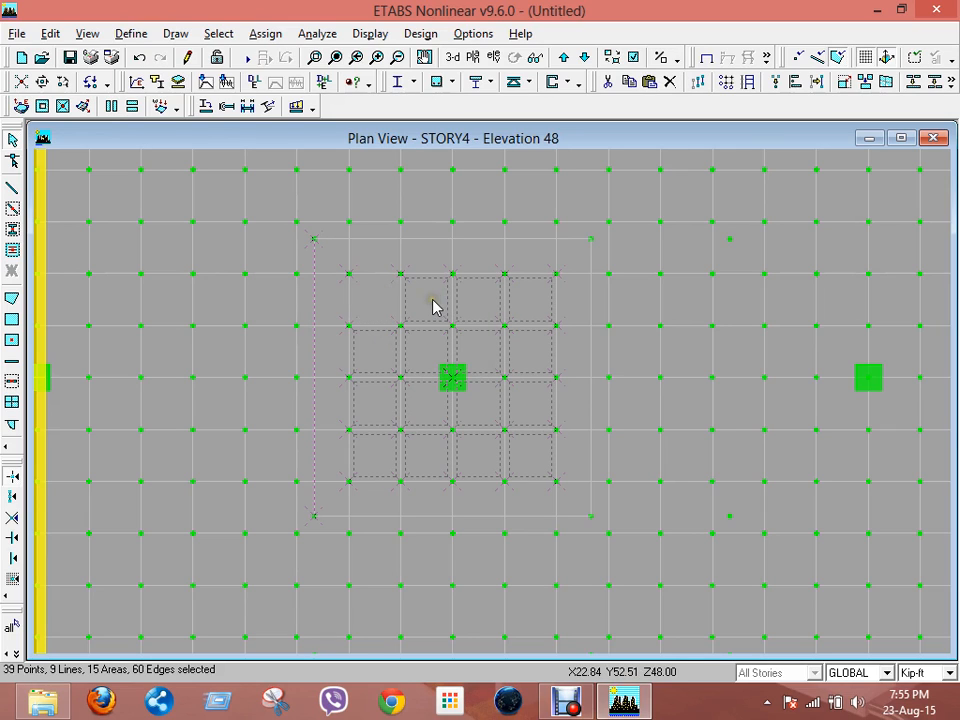
pyautogui.click(364, 296)
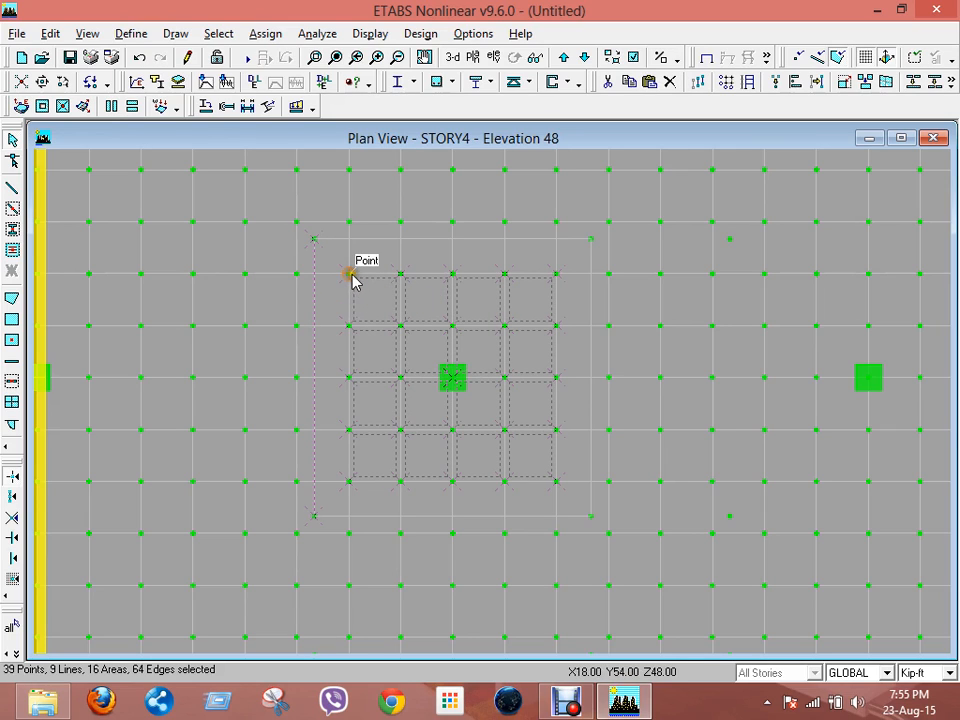
pyautogui.click(400, 273)
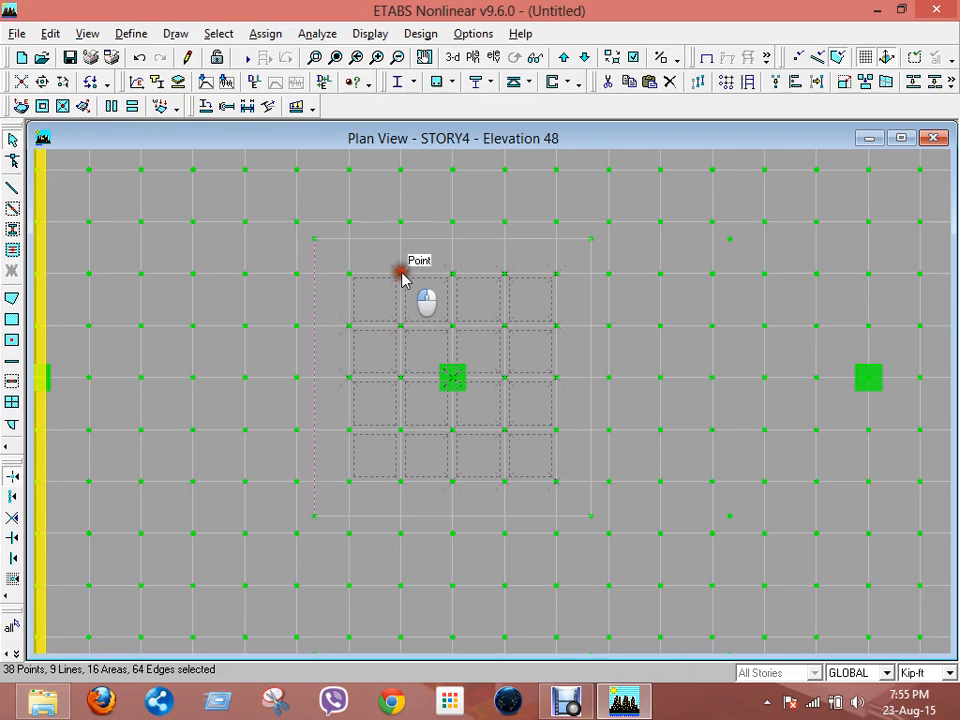
pyautogui.click(454, 274)
pyautogui.click(504, 274)
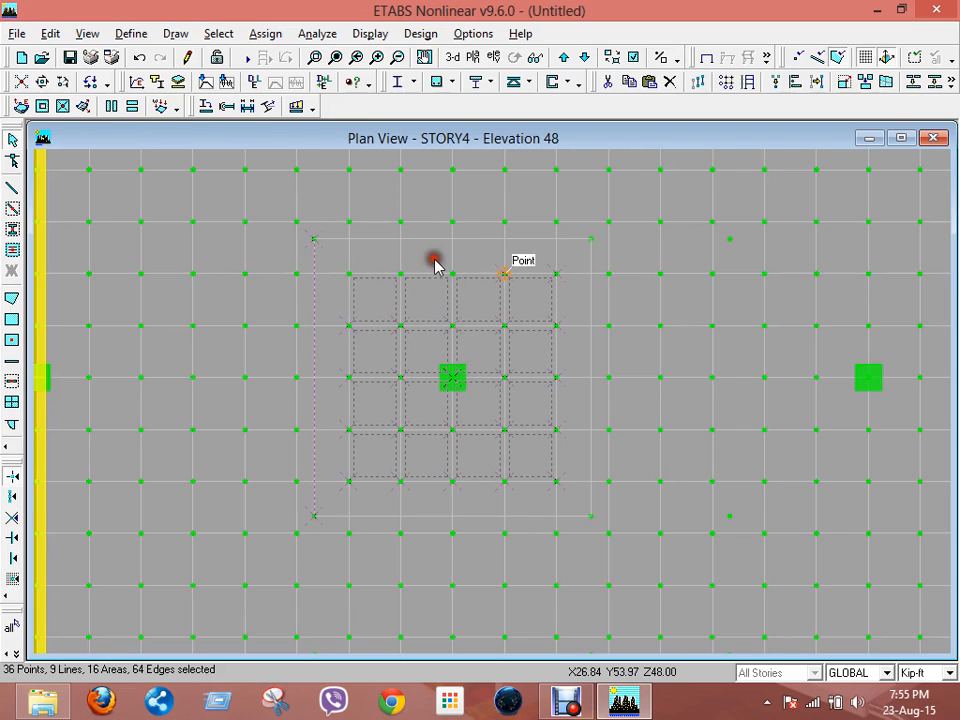
pyautogui.click(219, 33)
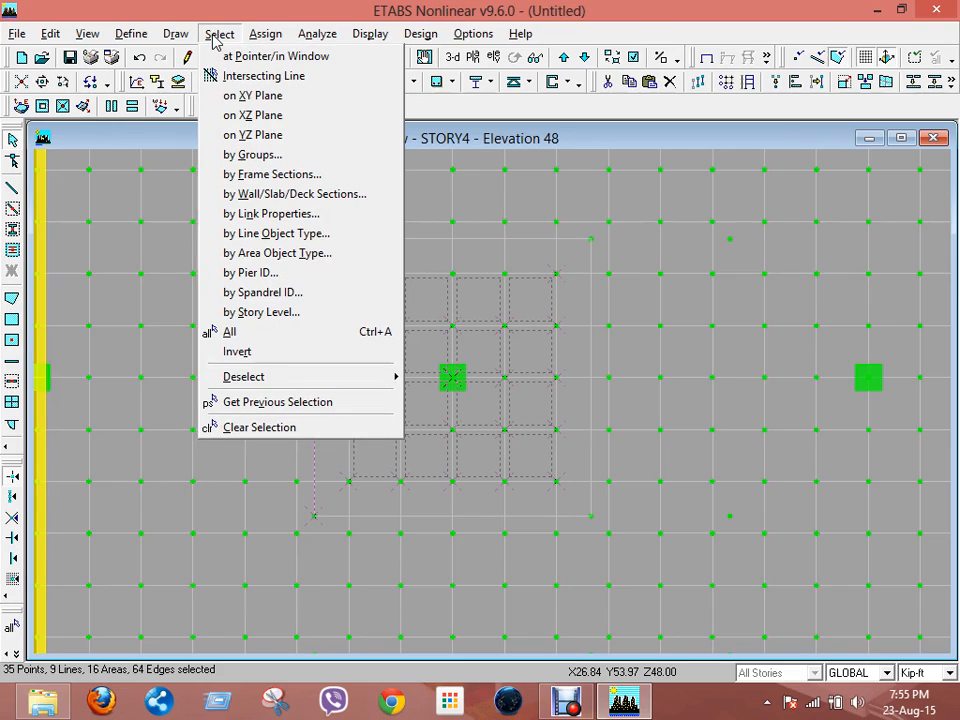
pyautogui.moveTo(257, 377)
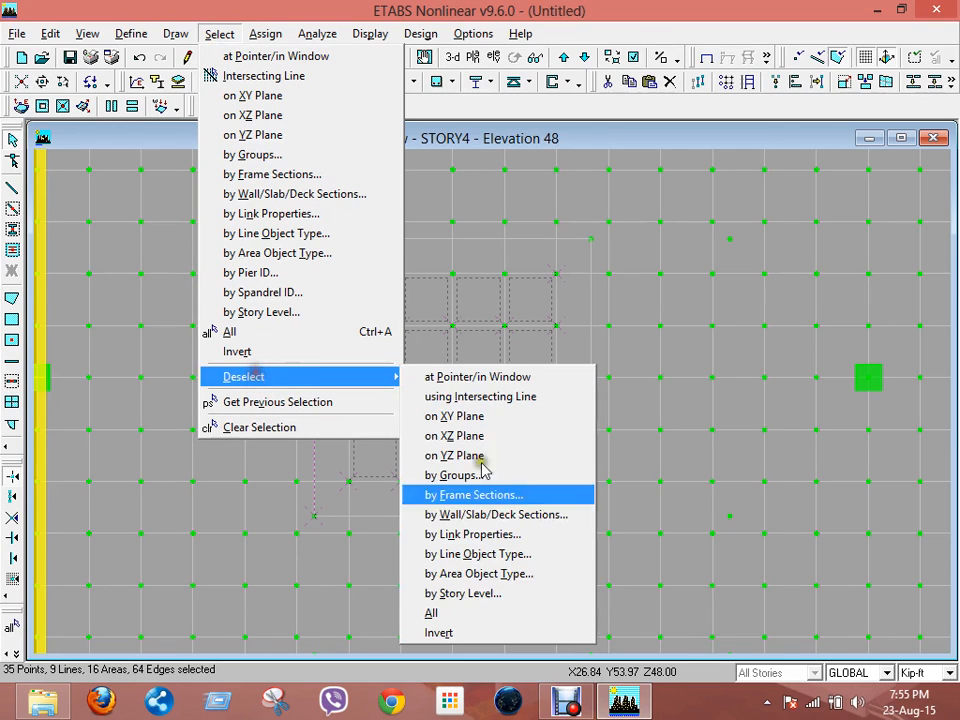
pyautogui.click(435, 613)
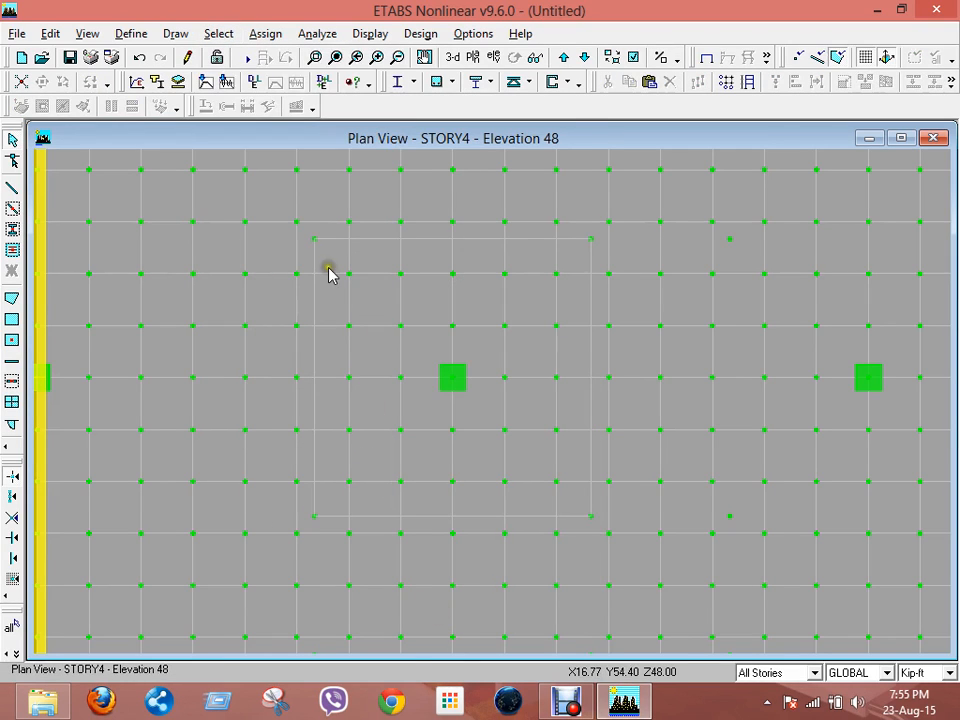
# Select the square's four boundary lines and the slab areas inside it, and mesh the areas with Cookie Cut at Selected Line Objects (Horiz.)
pyautogui.click(381, 240)
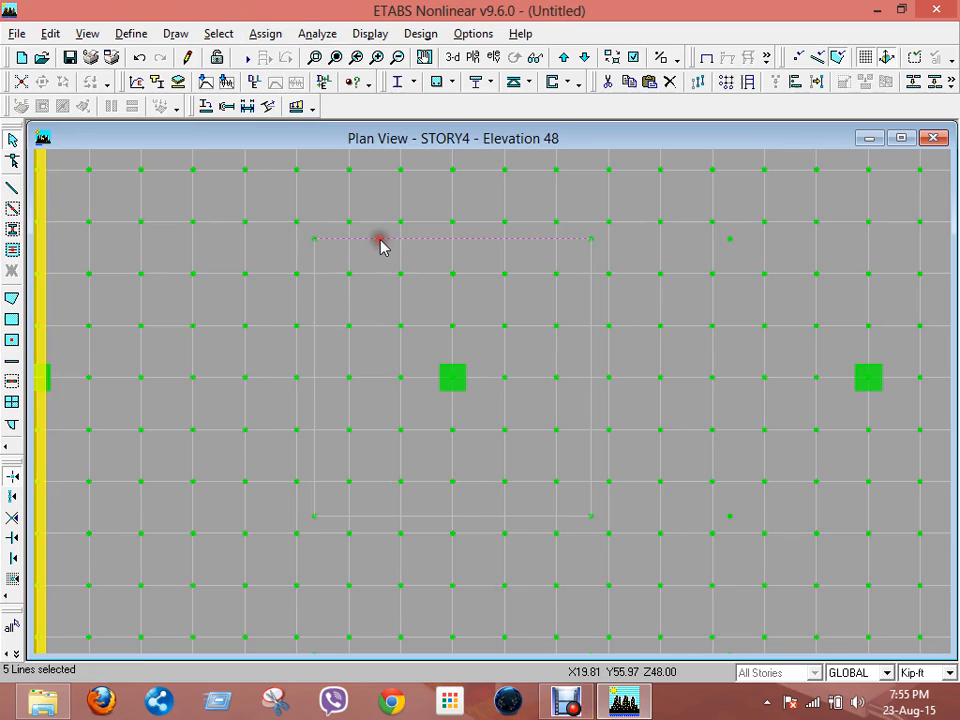
pyautogui.click(315, 306)
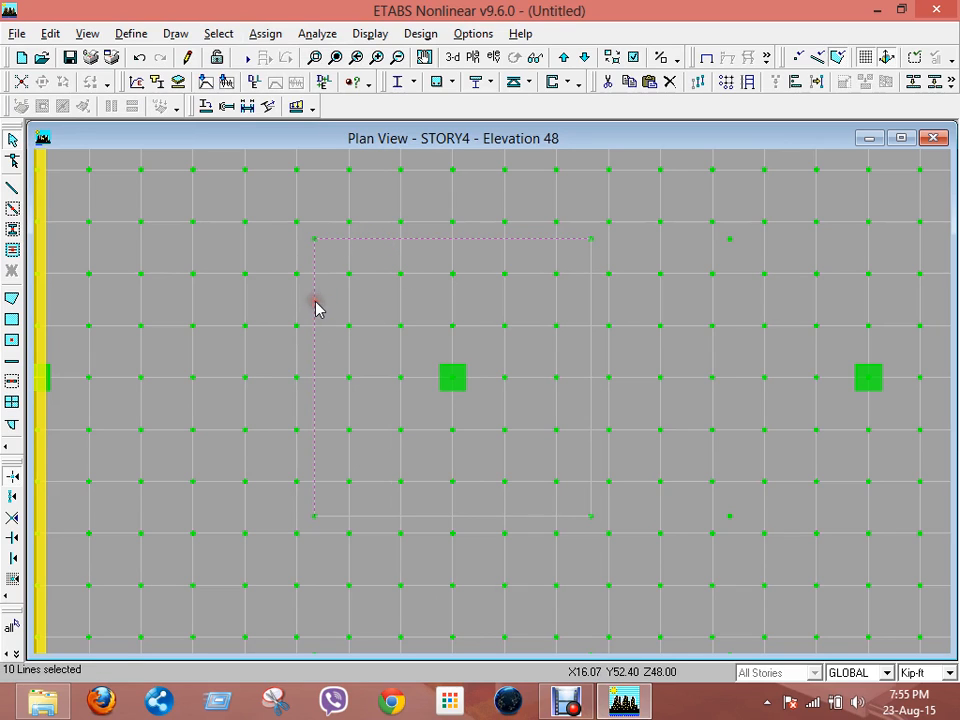
pyautogui.click(370, 517)
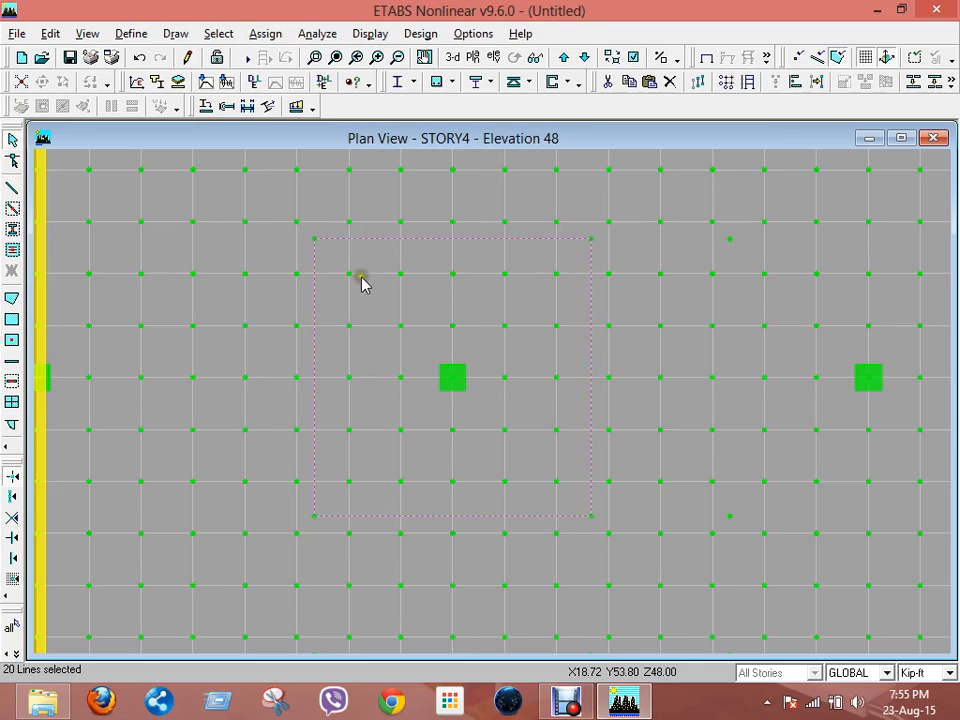
pyautogui.click(335, 252)
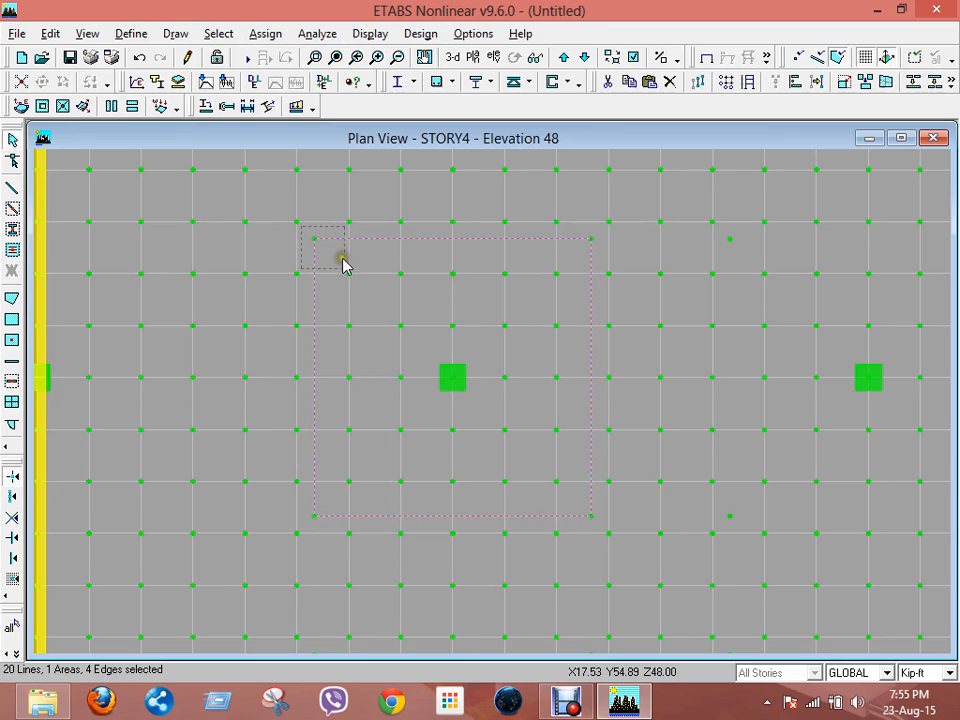
pyautogui.click(334, 259)
pyautogui.click(379, 261)
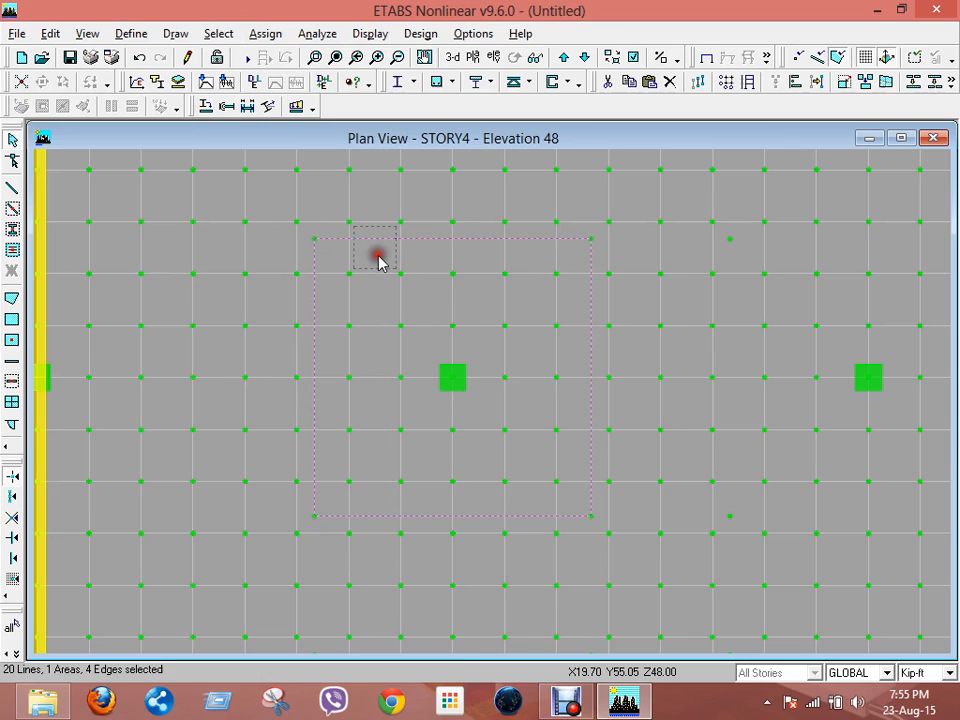
pyautogui.click(379, 260)
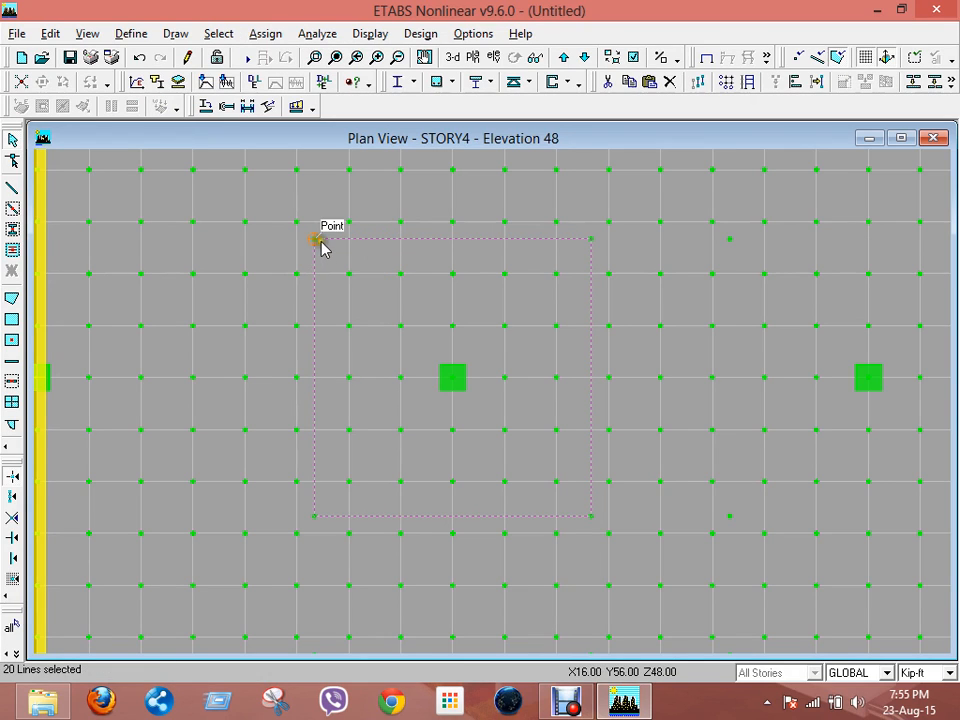
pyautogui.moveTo(315, 243); pyautogui.dragTo(591, 516)
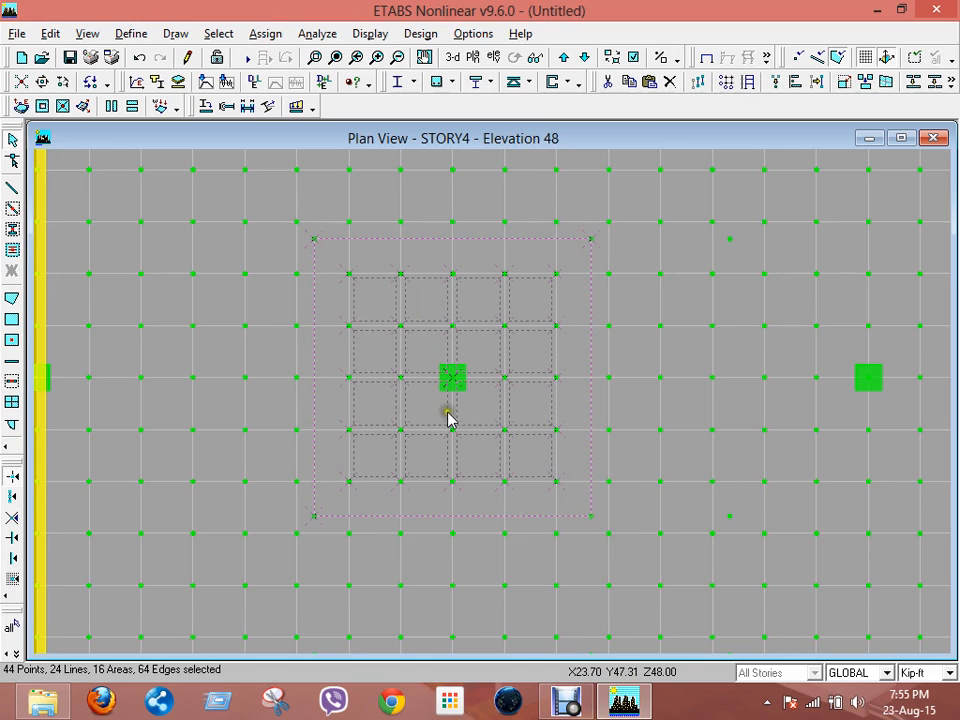
pyautogui.click(50, 33)
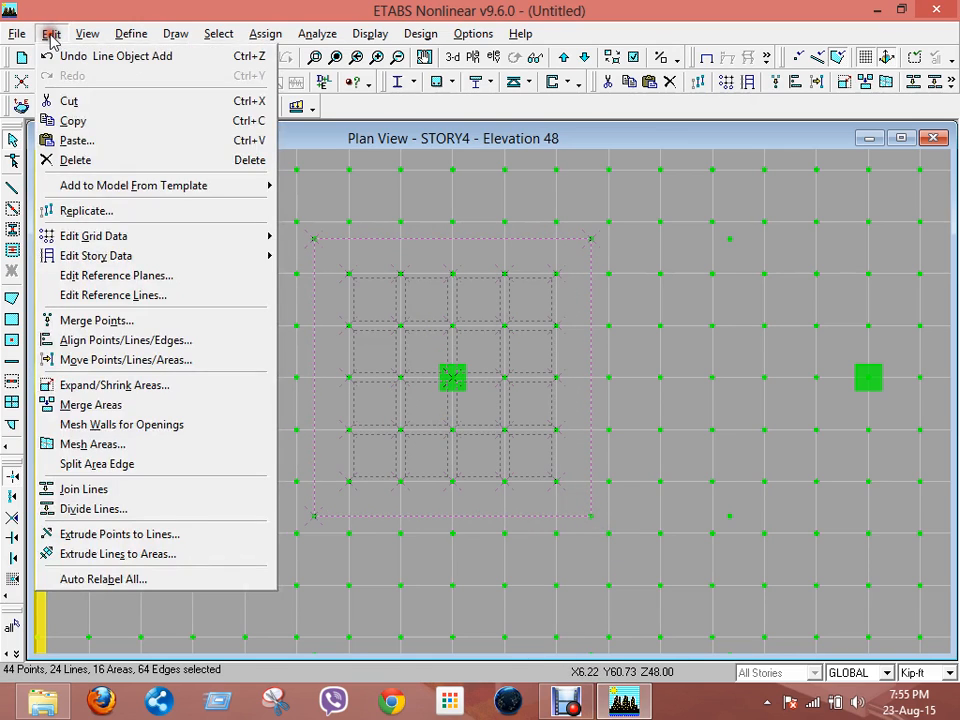
pyautogui.click(108, 443)
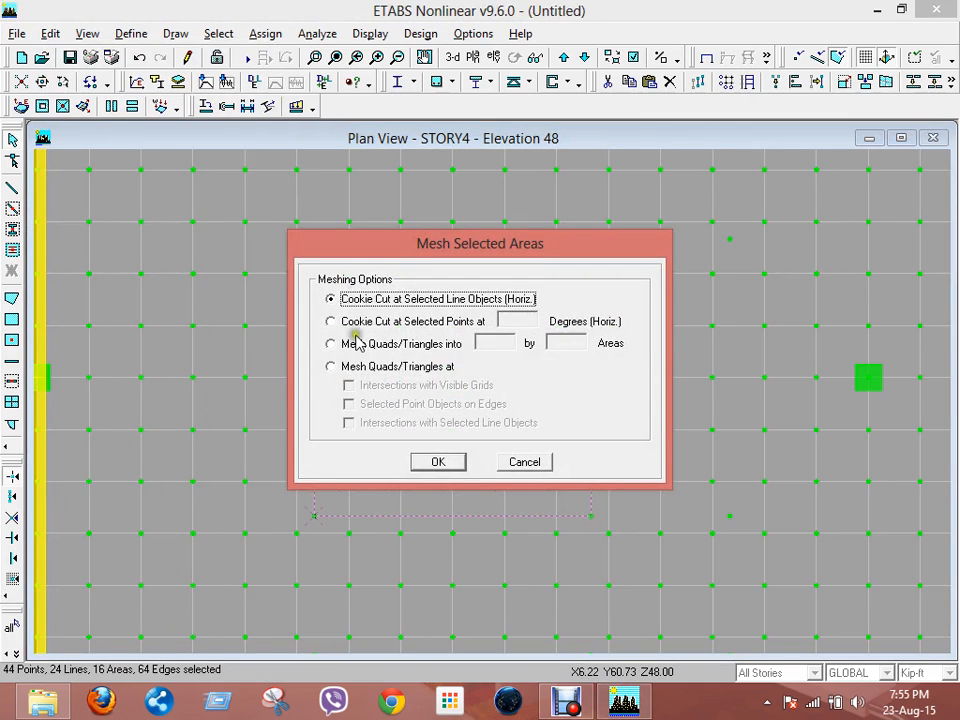
pyautogui.click(438, 459)
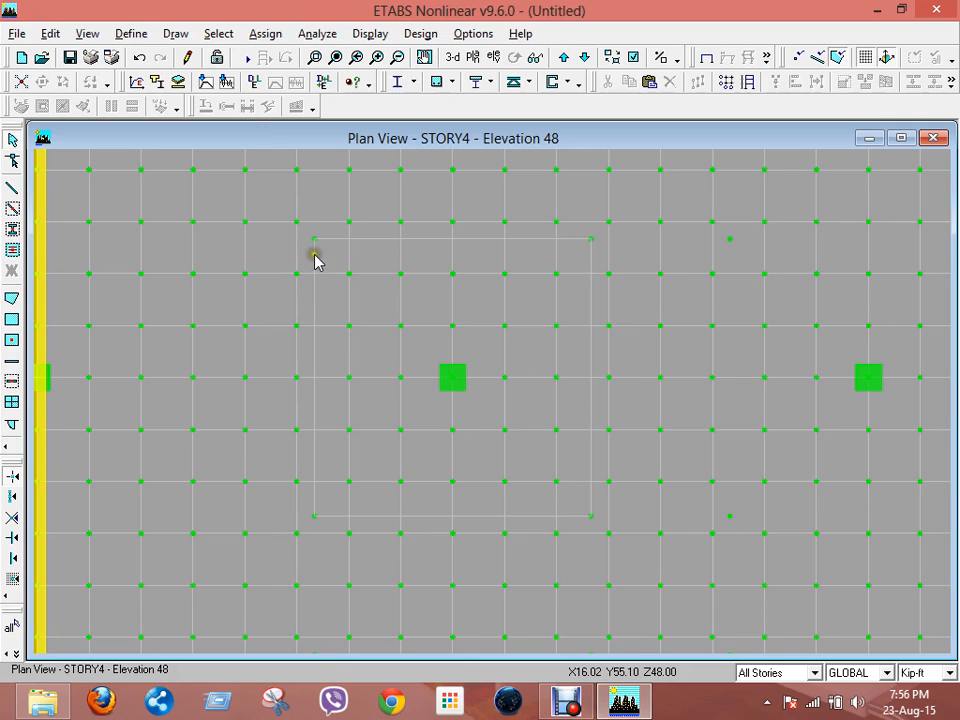
# Dismiss the advertisement popup and window-select the slab areas and points inside the square, leaving its upper-left corner point unselected
pyautogui.click(315, 517)
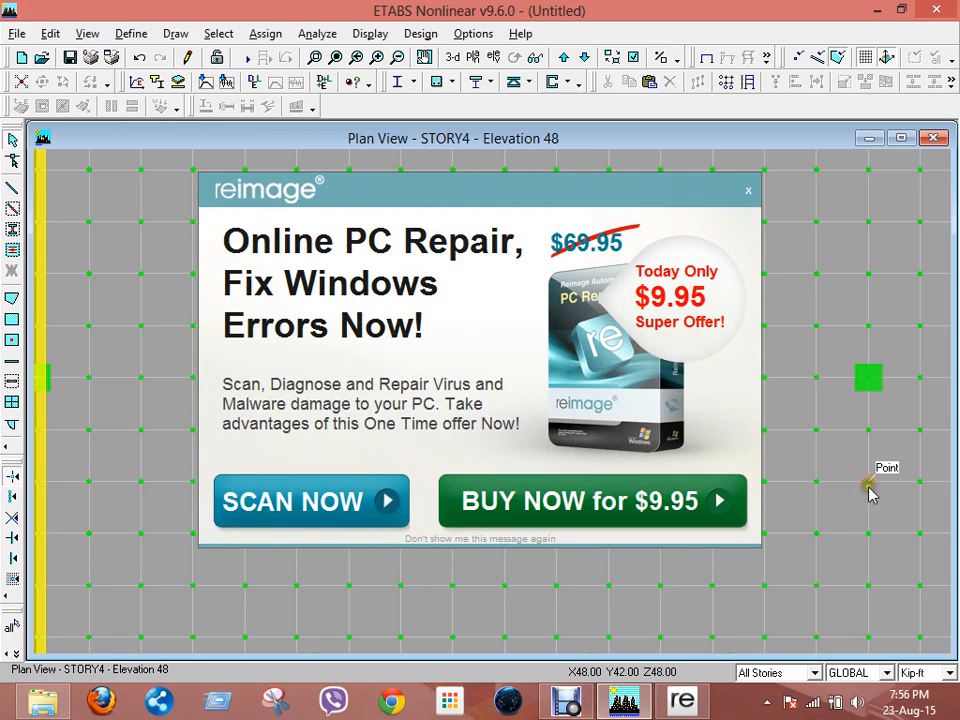
pyautogui.click(748, 190)
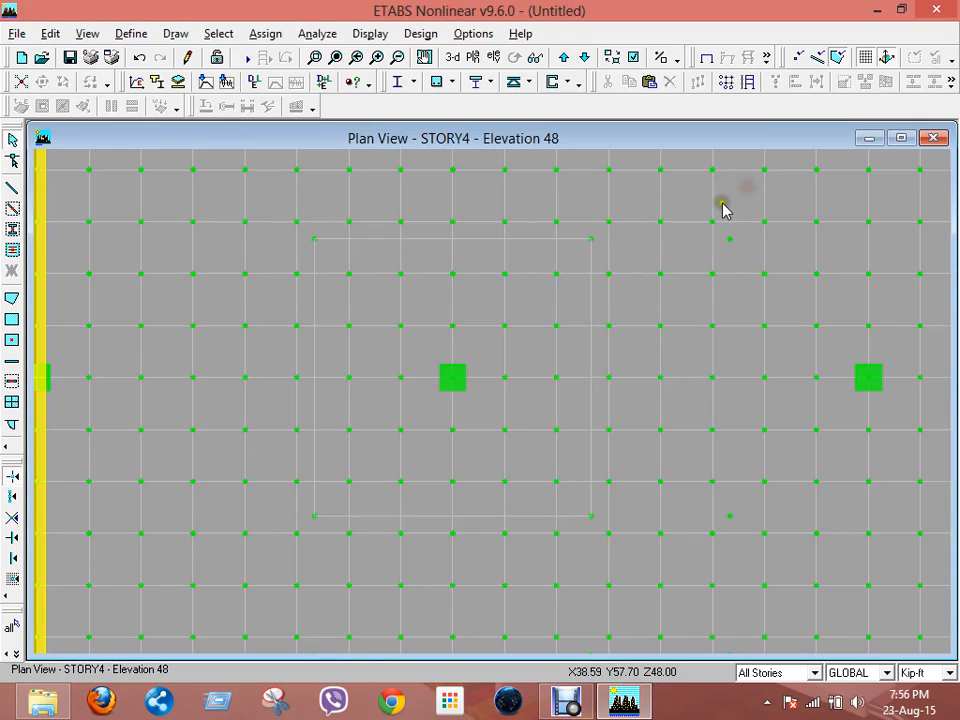
pyautogui.click(13, 140)
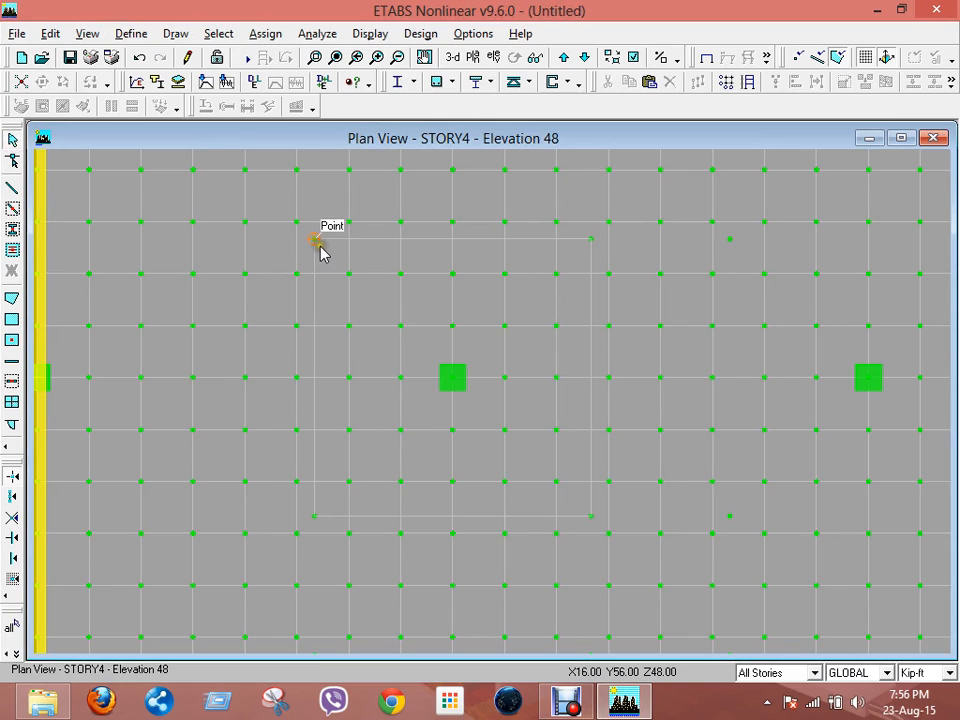
pyautogui.click(418, 377)
pyautogui.moveTo(328, 258); pyautogui.dragTo(585, 510)
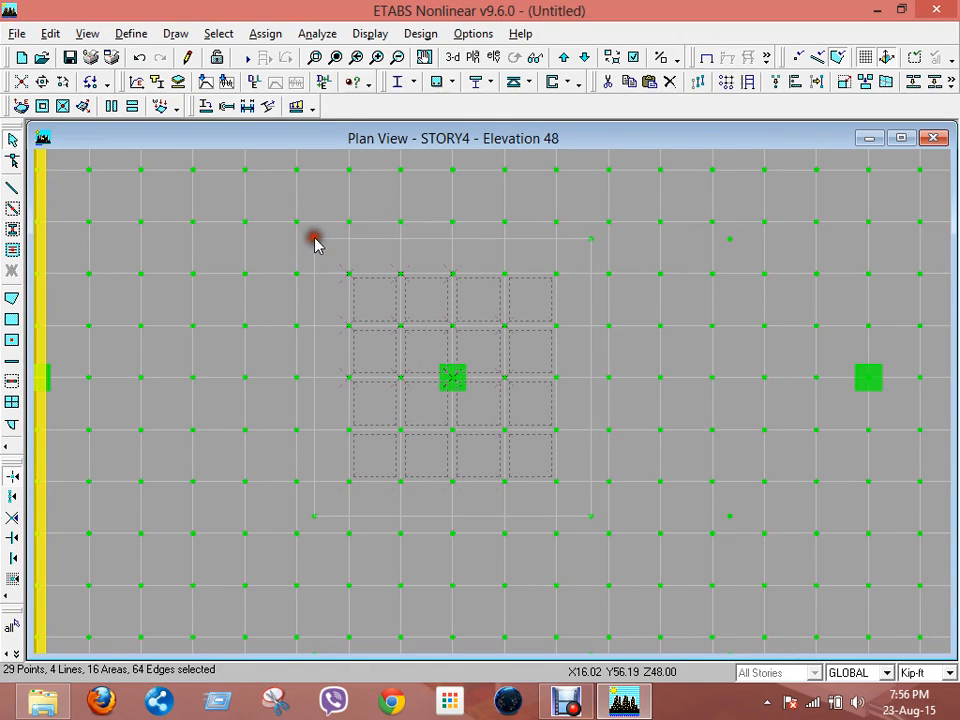
pyautogui.click(315, 241)
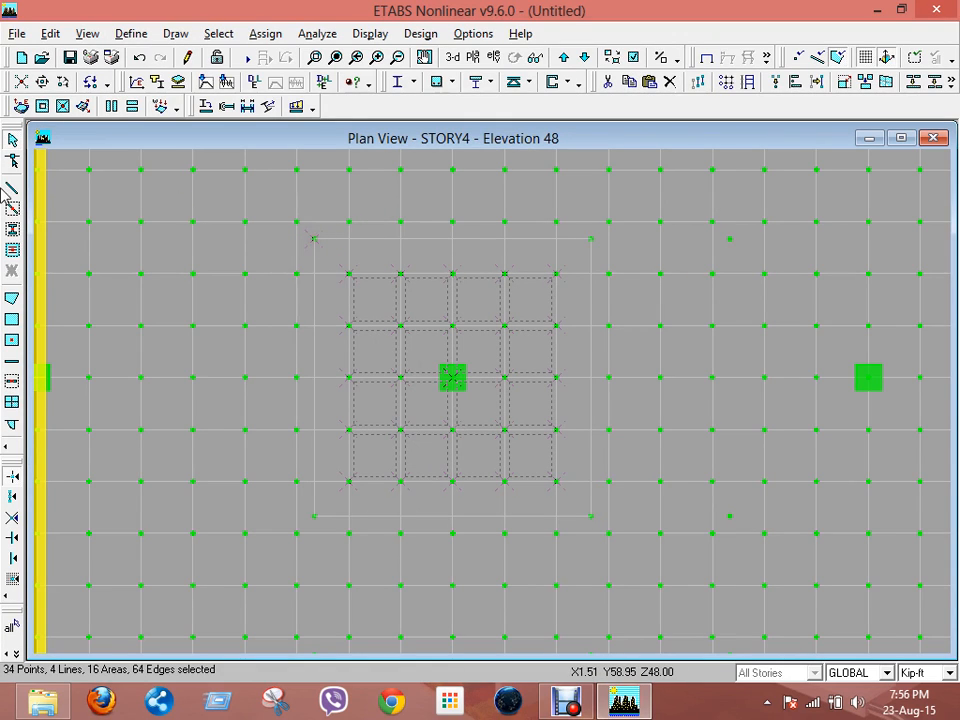
pyautogui.click(316, 242)
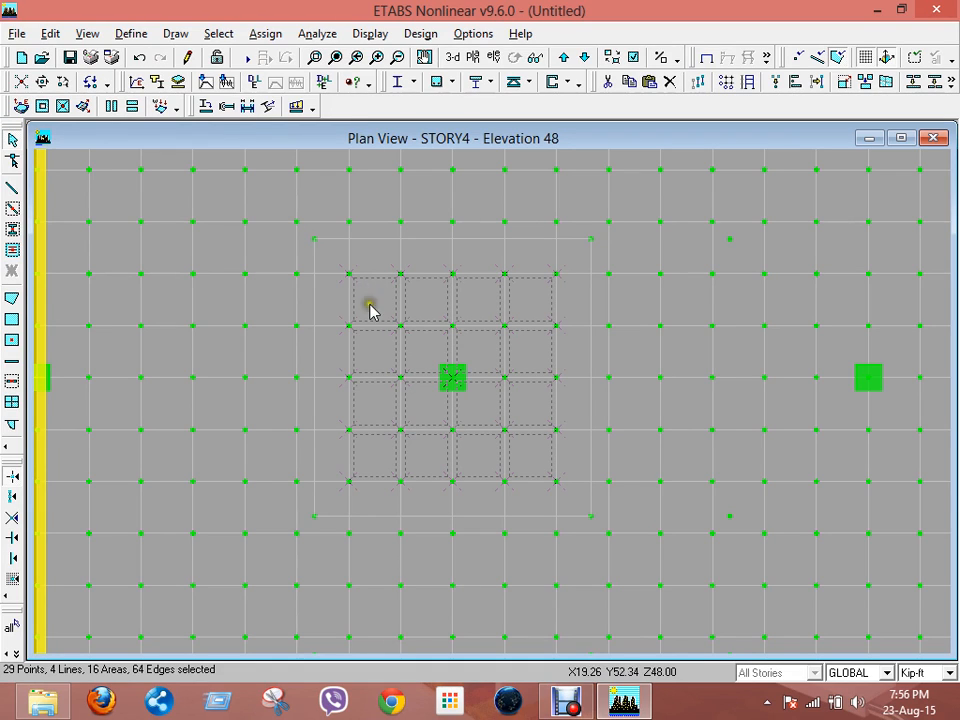
# Switch the plan window to the preset 3-D view of the whole building
pyautogui.click(88, 34)
pyautogui.click(120, 57)
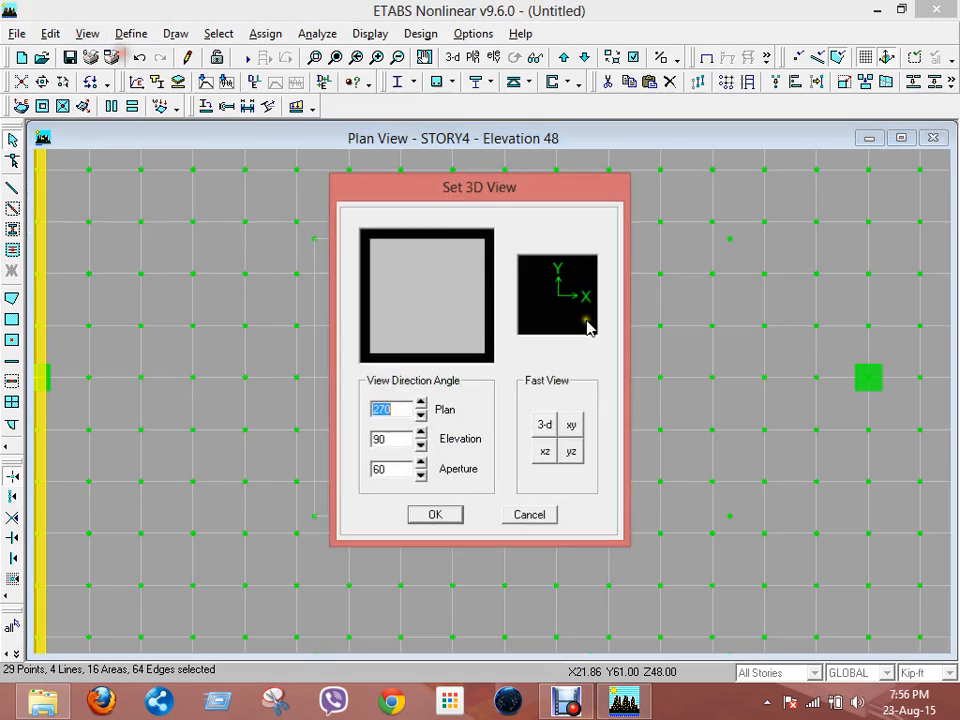
pyautogui.click(541, 427)
pyautogui.click(435, 513)
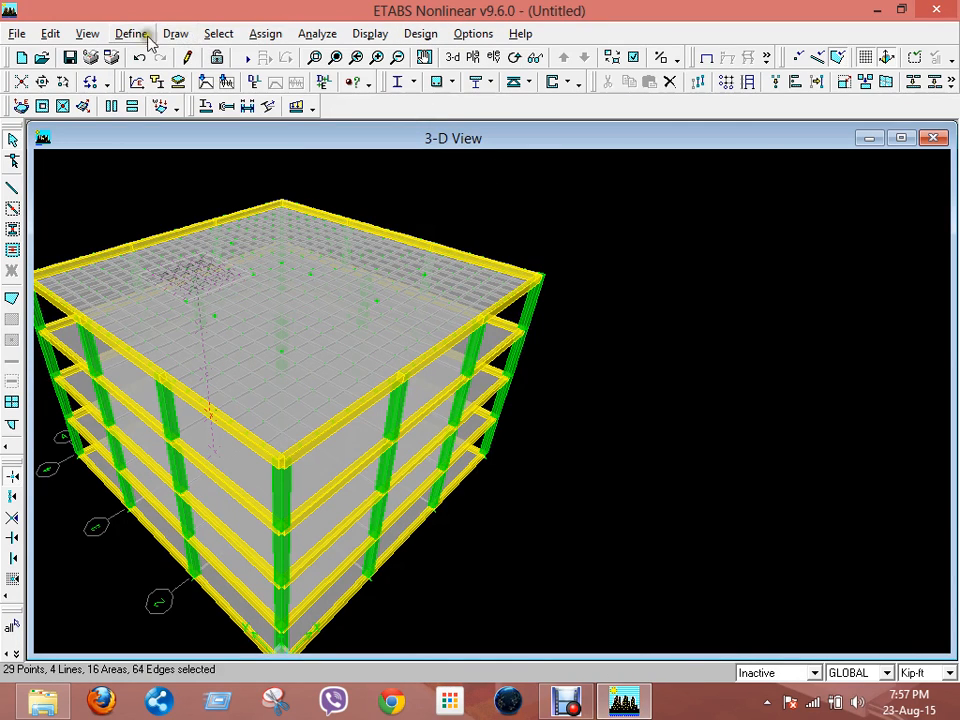
# Create an OpenGL view of the building, examine the slab mesh around the interior columns from above, and close the viewer
pyautogui.click(88, 33)
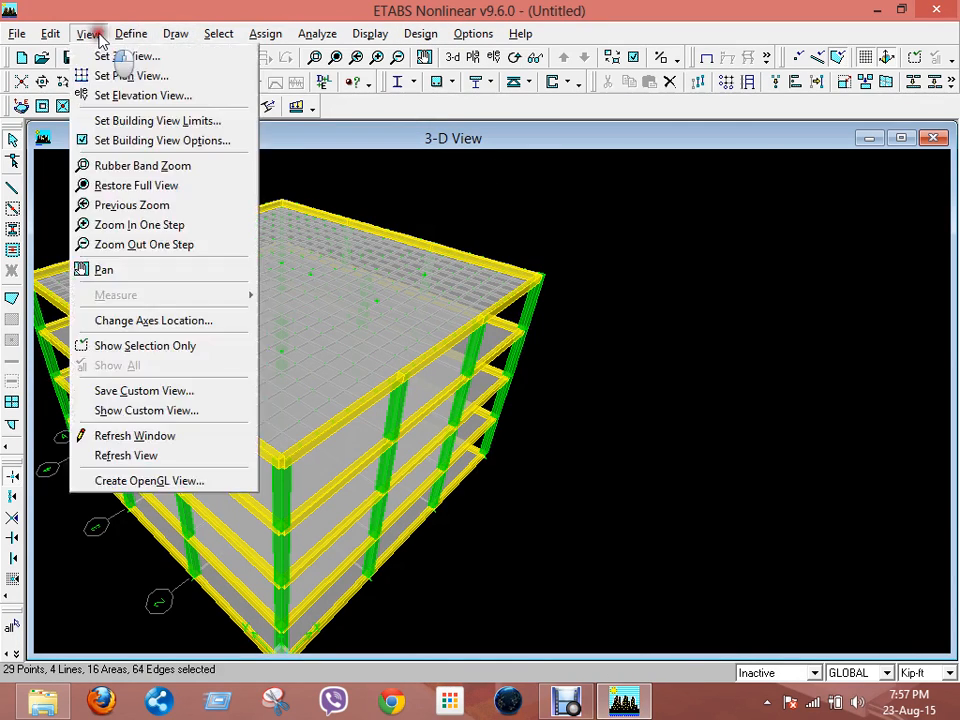
pyautogui.click(141, 484)
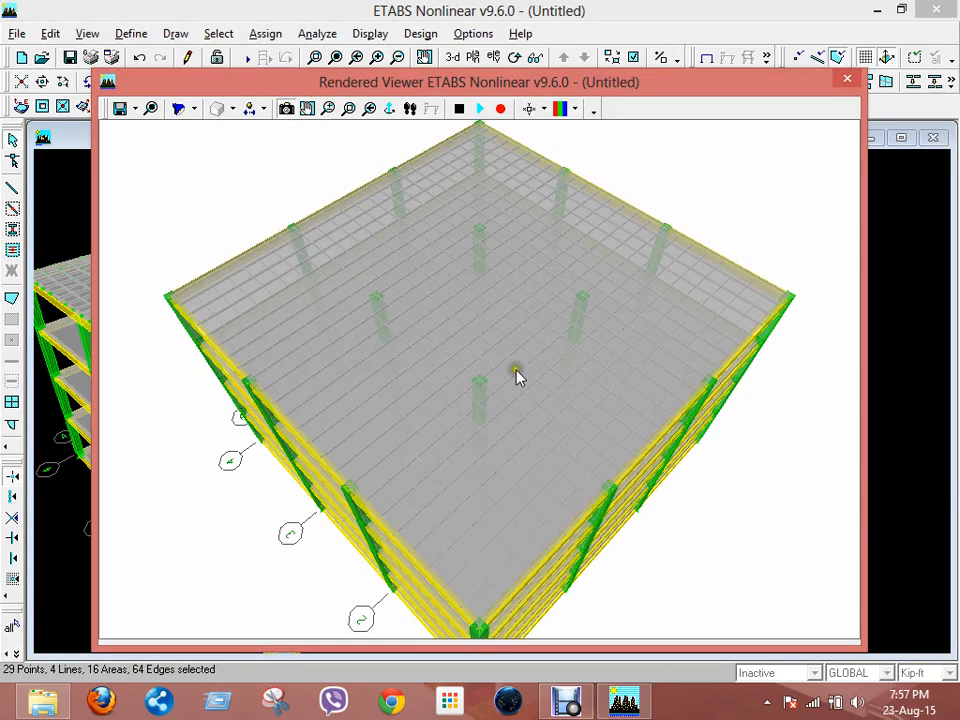
pyautogui.moveTo(517, 376); pyautogui.dragTo(378, 368)
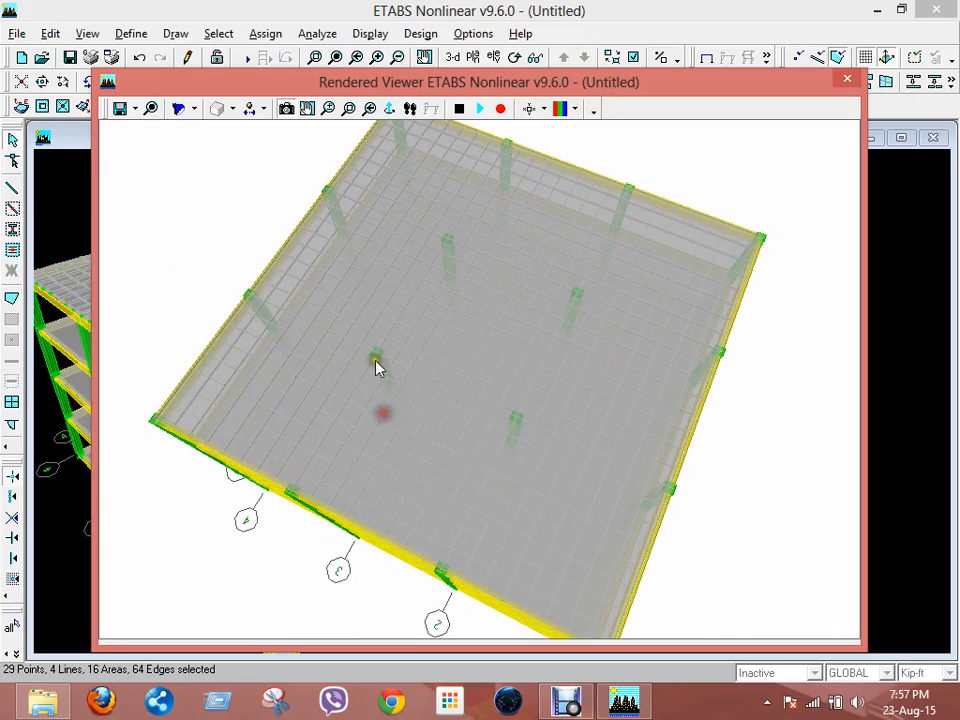
pyautogui.scroll(8, 363, 356)
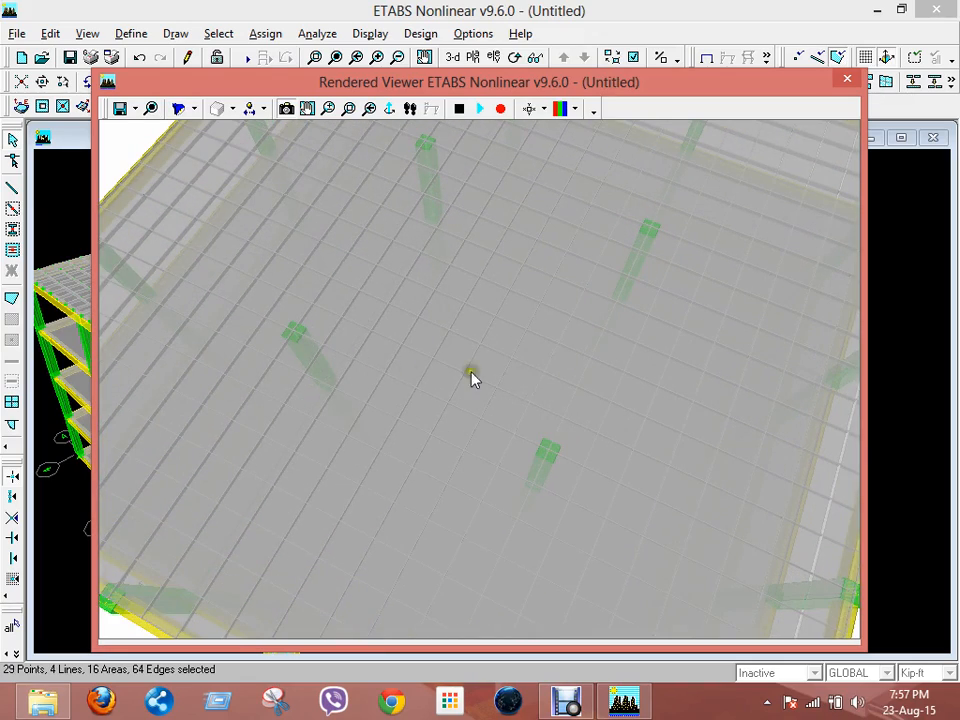
pyautogui.moveTo(337, 378); pyautogui.dragTo(403, 397)
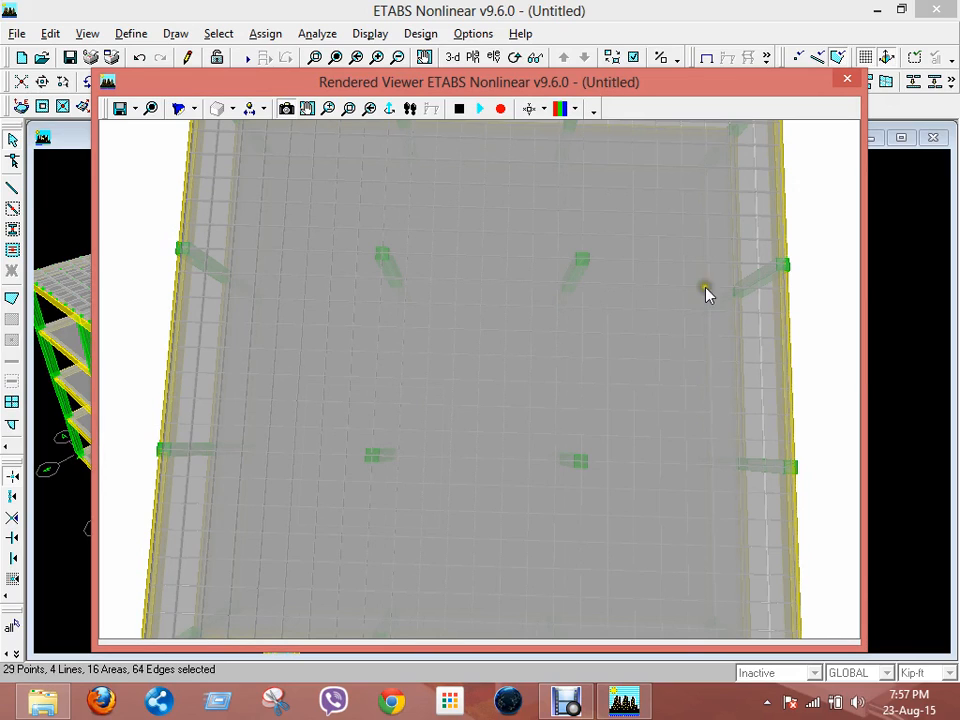
pyautogui.click(847, 79)
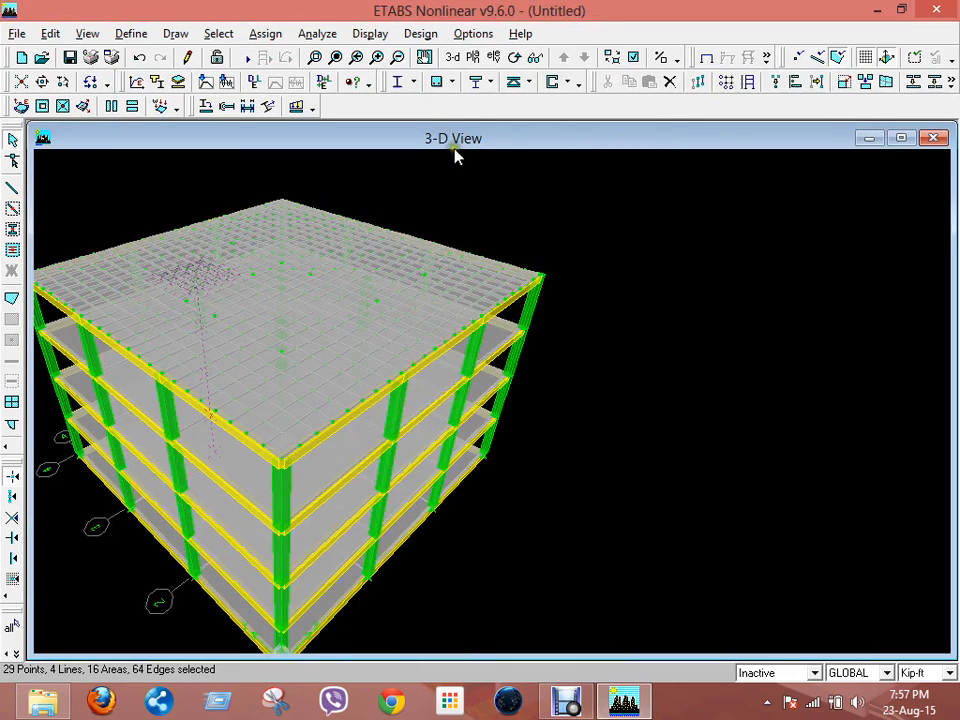
# Show the STORY4 plan and the 3-D view side by side as two vertically tiled windows
pyautogui.click(358, 34)
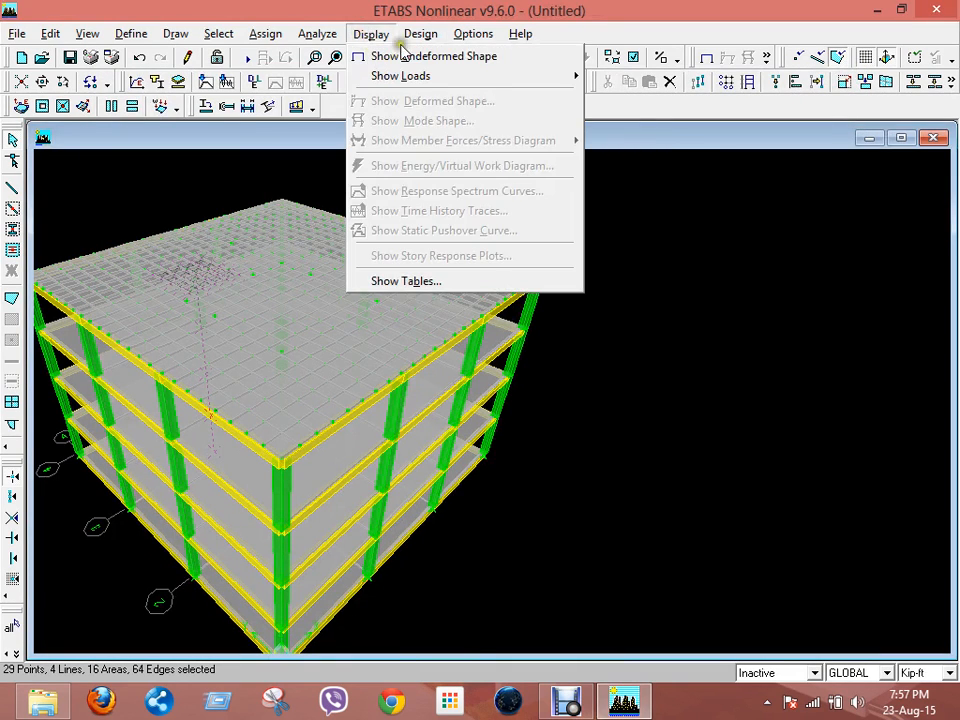
pyautogui.click(470, 36)
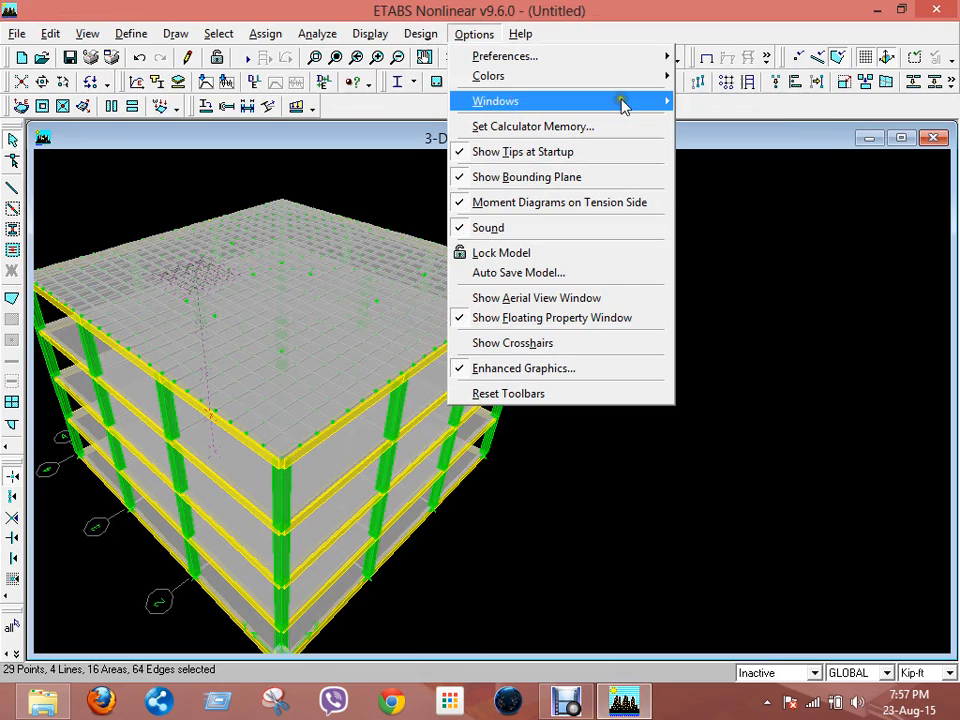
pyautogui.moveTo(671, 101)
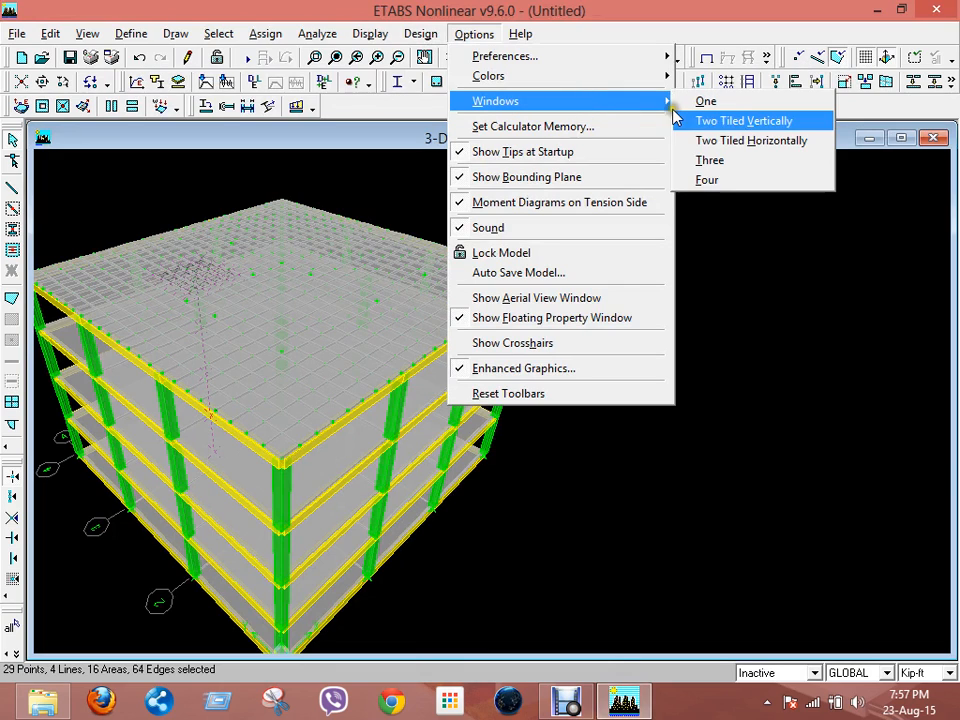
pyautogui.click(744, 121)
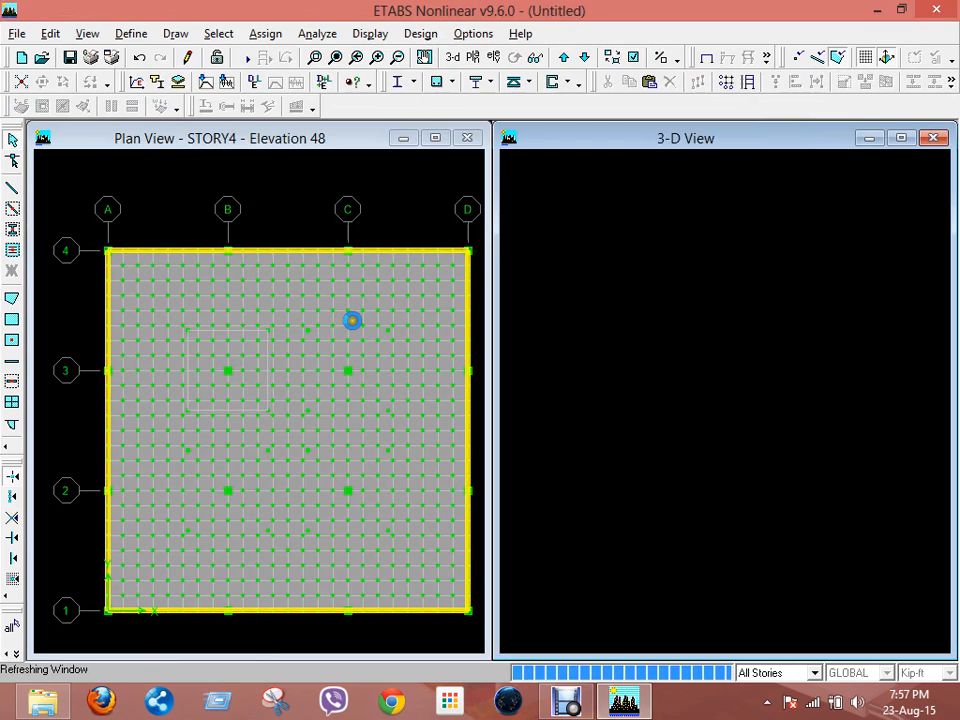
pyautogui.click(671, 140)
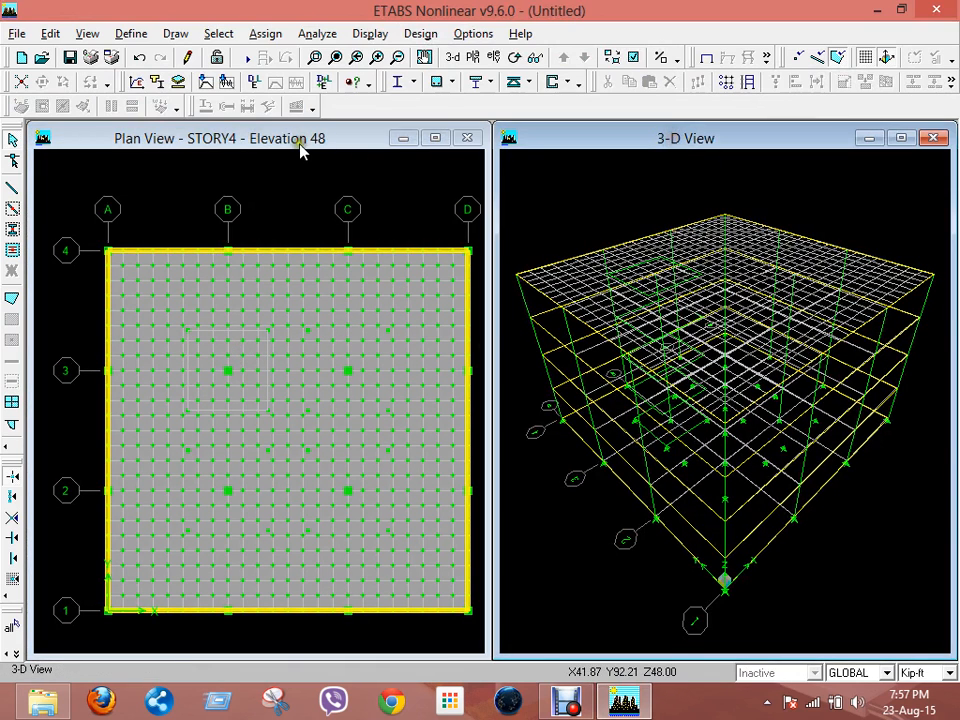
# Zoom the STORY4 plan in on the square region around the column at grid B-3
pyautogui.click(302, 146)
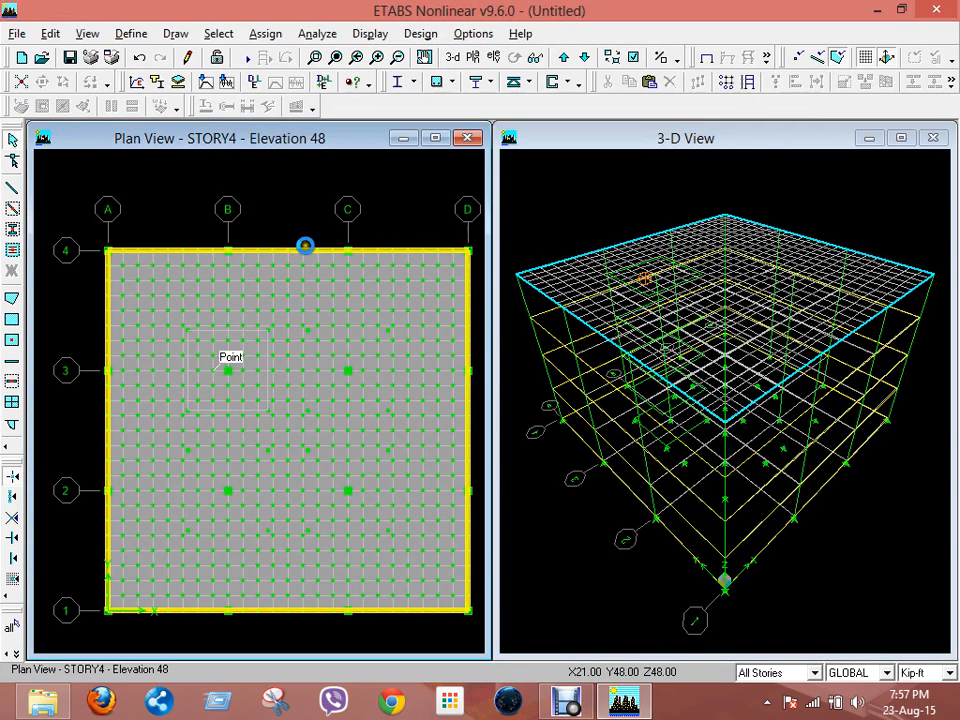
pyautogui.click(335, 58)
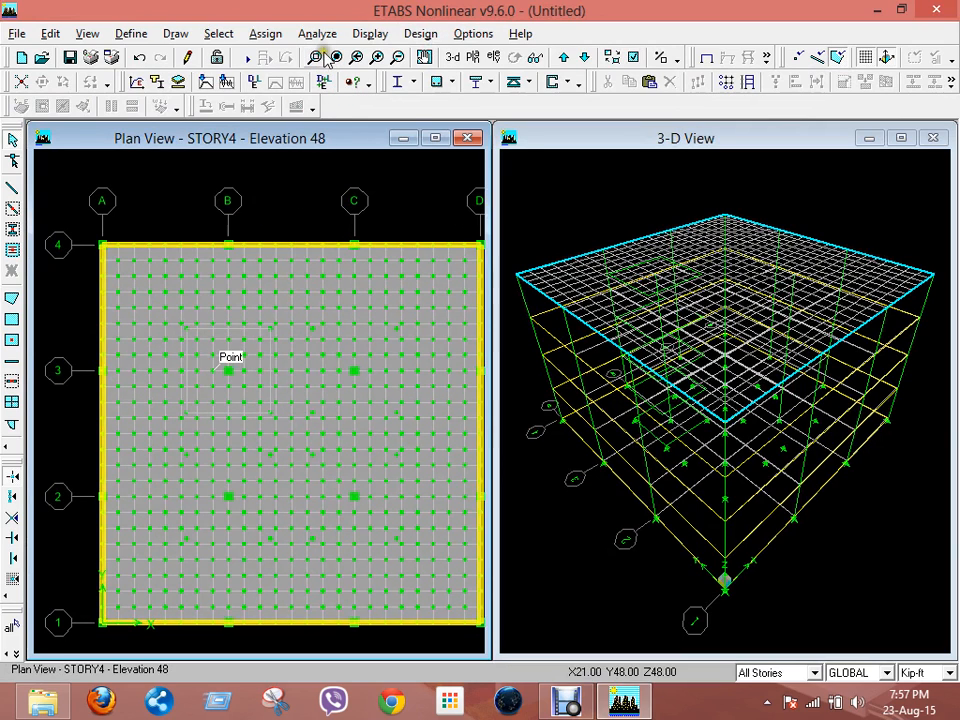
pyautogui.click(314, 57)
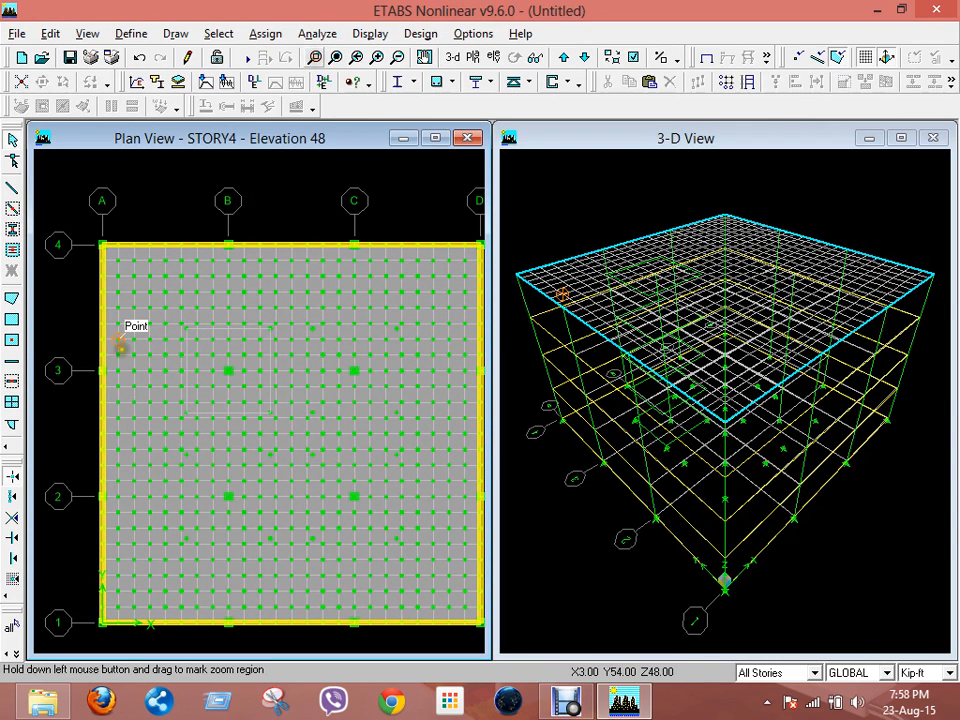
pyautogui.moveTo(148, 305); pyautogui.dragTo(303, 454)
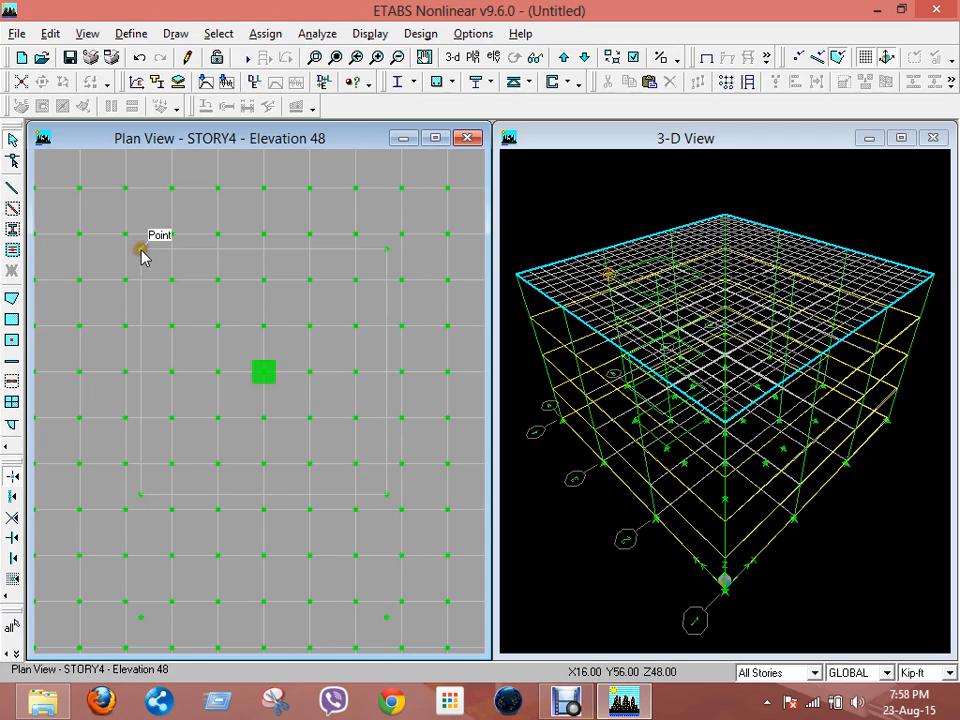
# Window-select the slab areas and points inside the square around column B-3
pyautogui.click(388, 488)
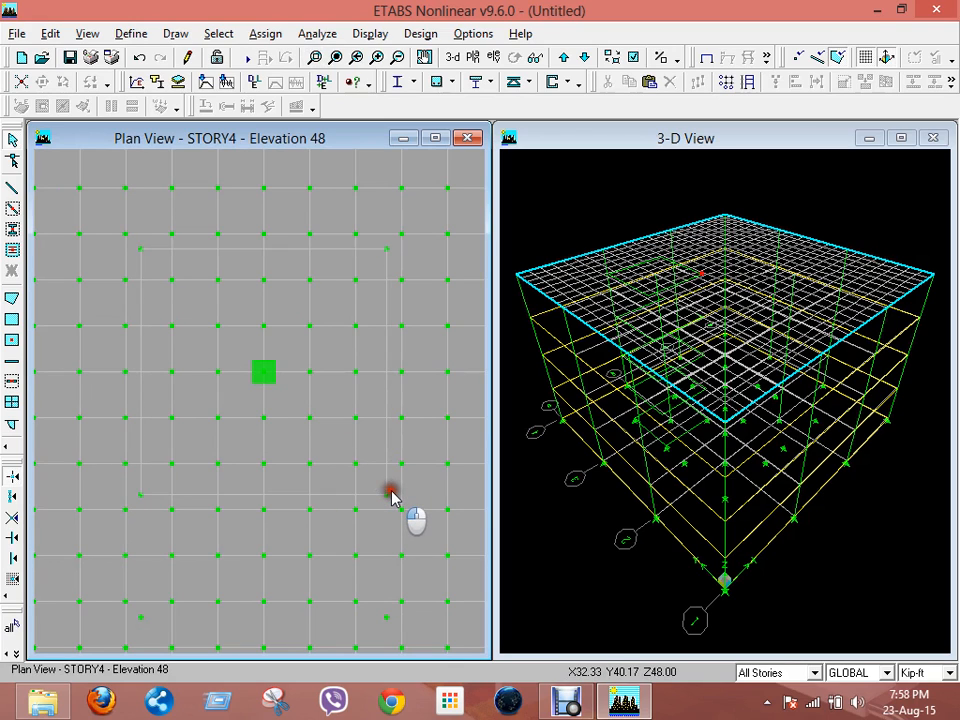
pyautogui.click(177, 35)
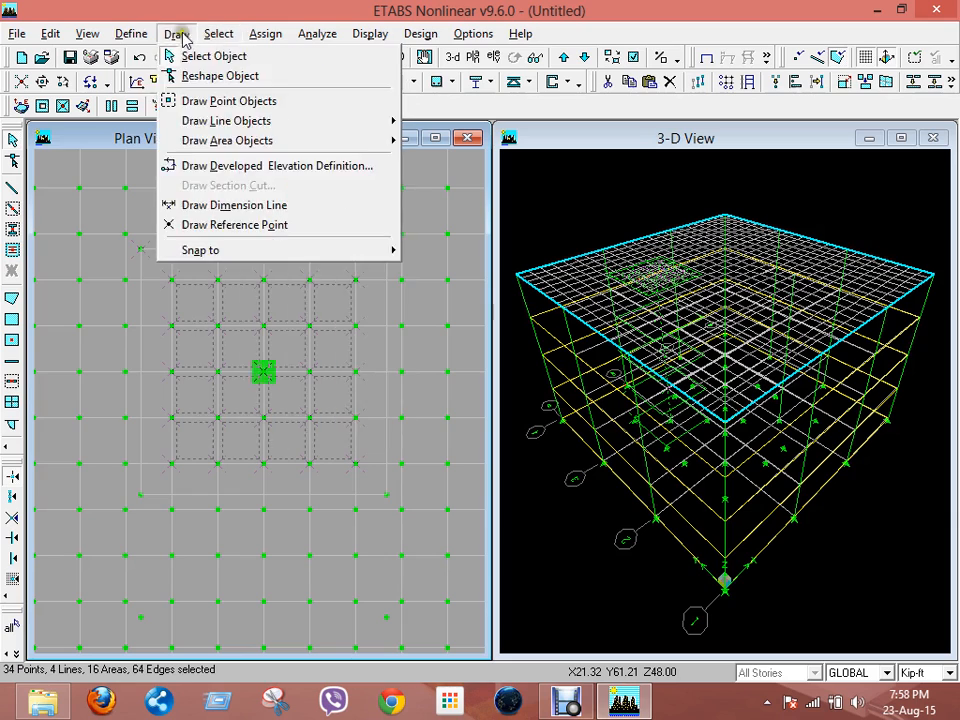
pyautogui.click(184, 38)
pyautogui.click(142, 34)
pyautogui.click(145, 34)
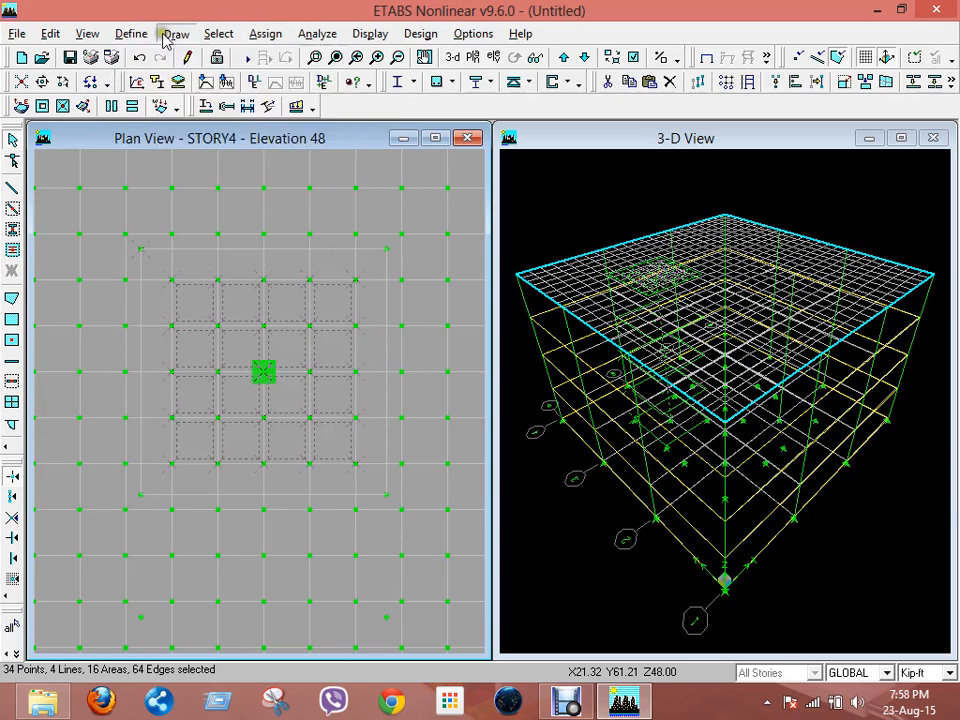
pyautogui.click(170, 37)
pyautogui.click(168, 37)
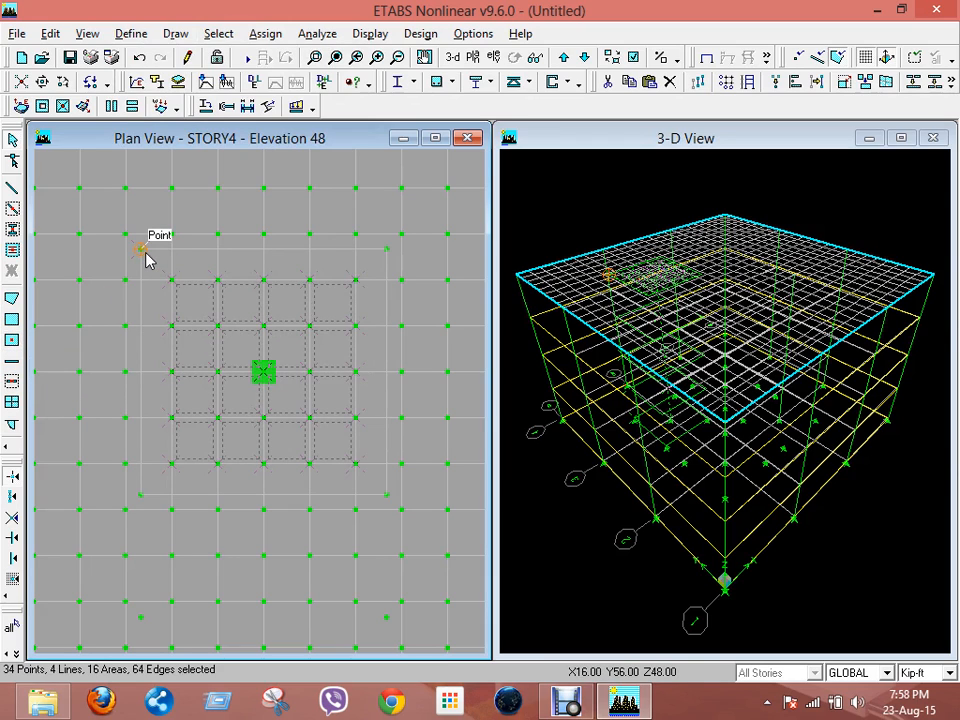
pyautogui.click(12, 341)
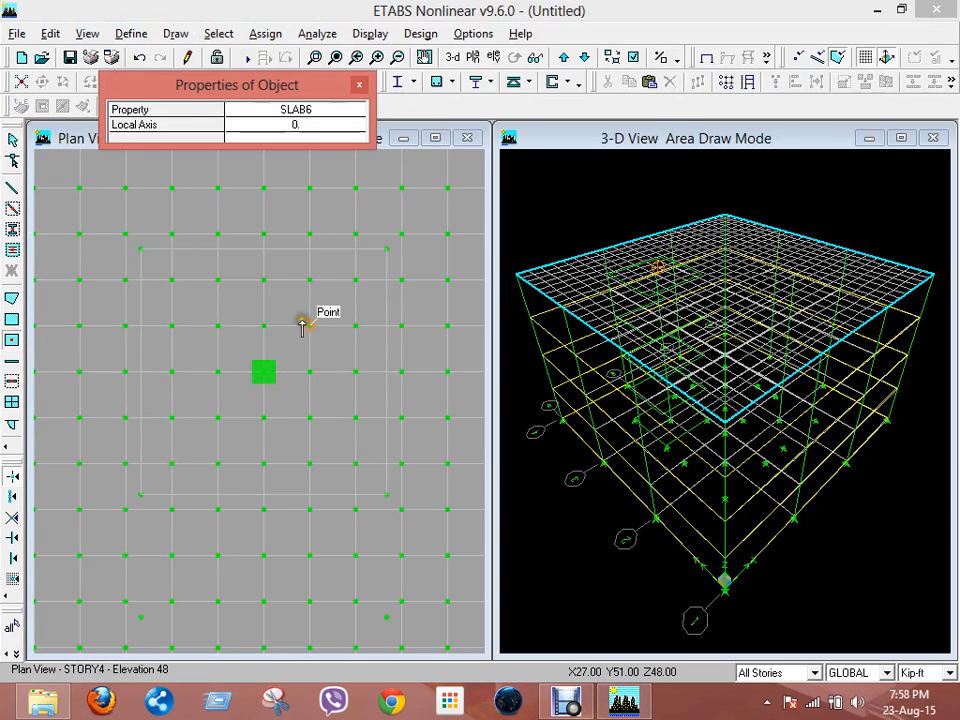
pyautogui.click(305, 115)
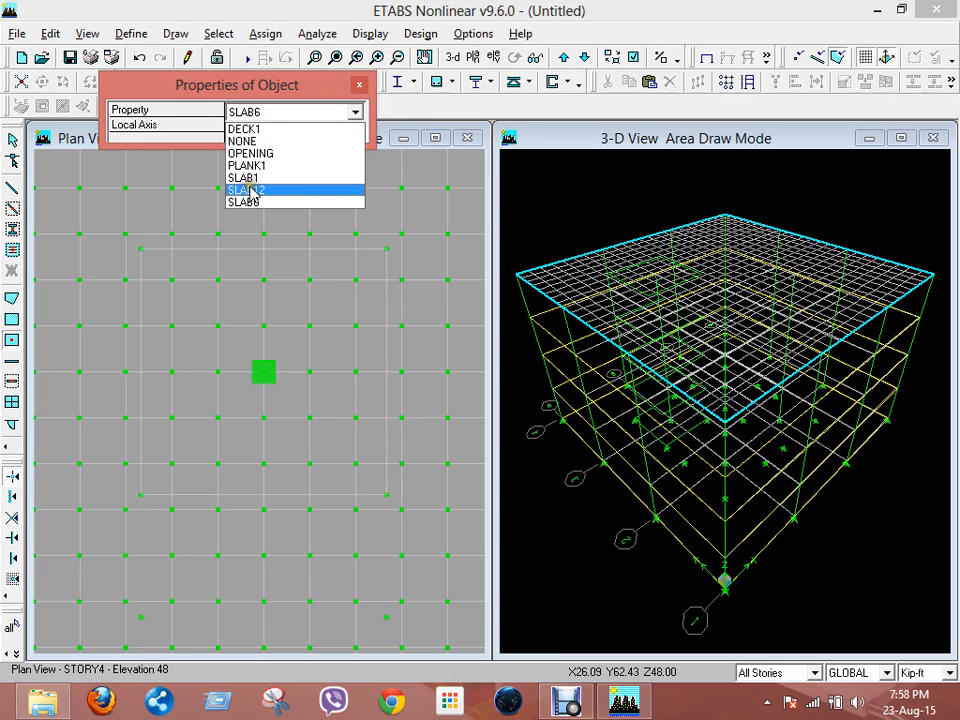
pyautogui.click(364, 86)
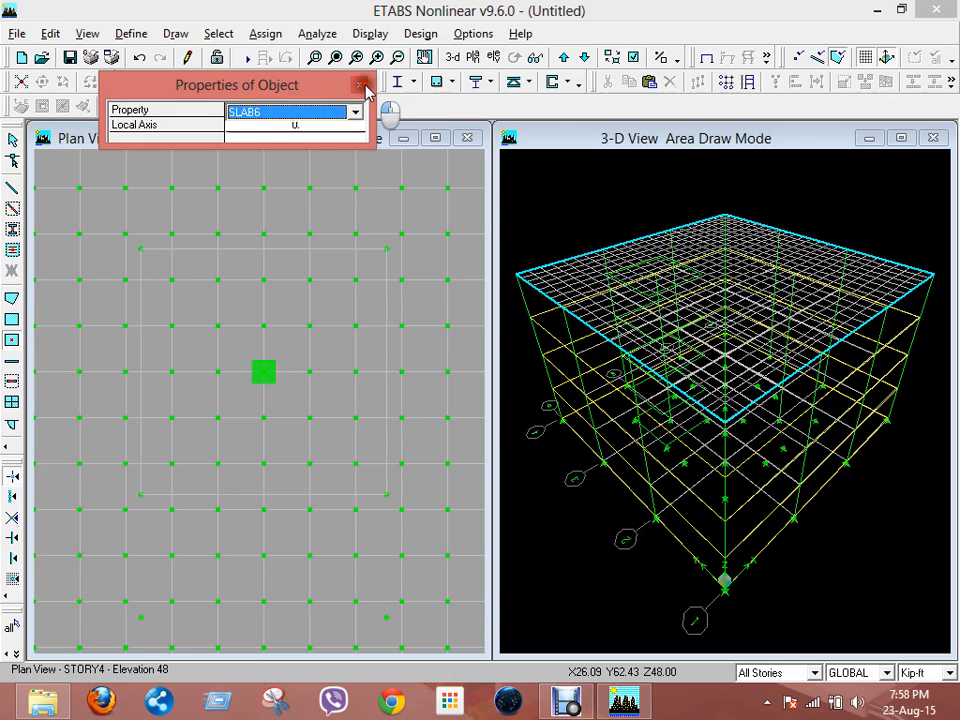
pyautogui.click(358, 89)
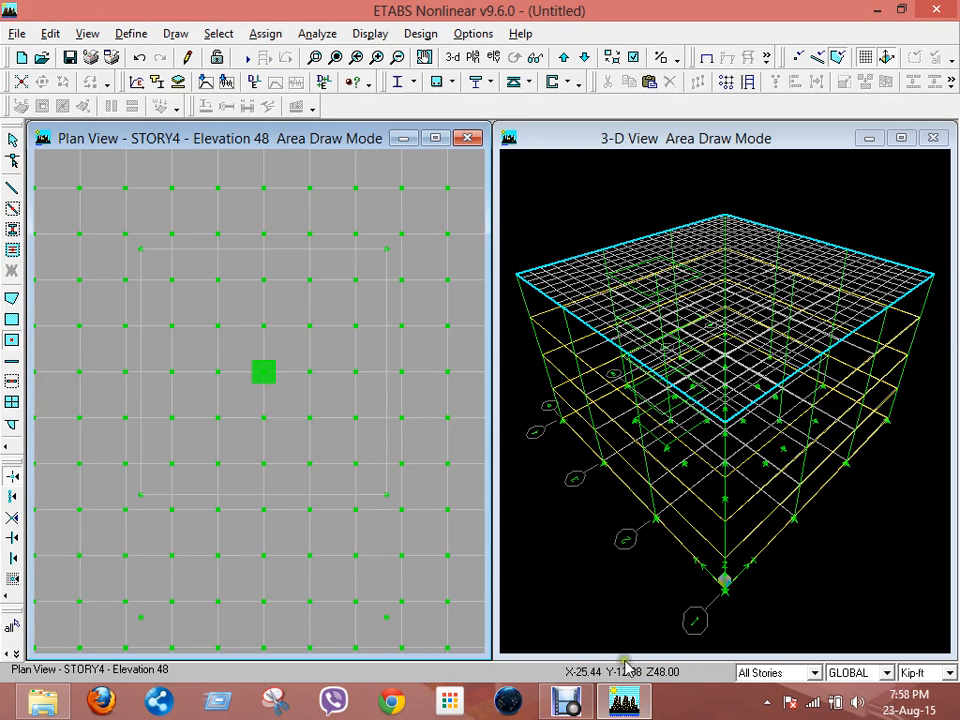
pyautogui.click(578, 706)
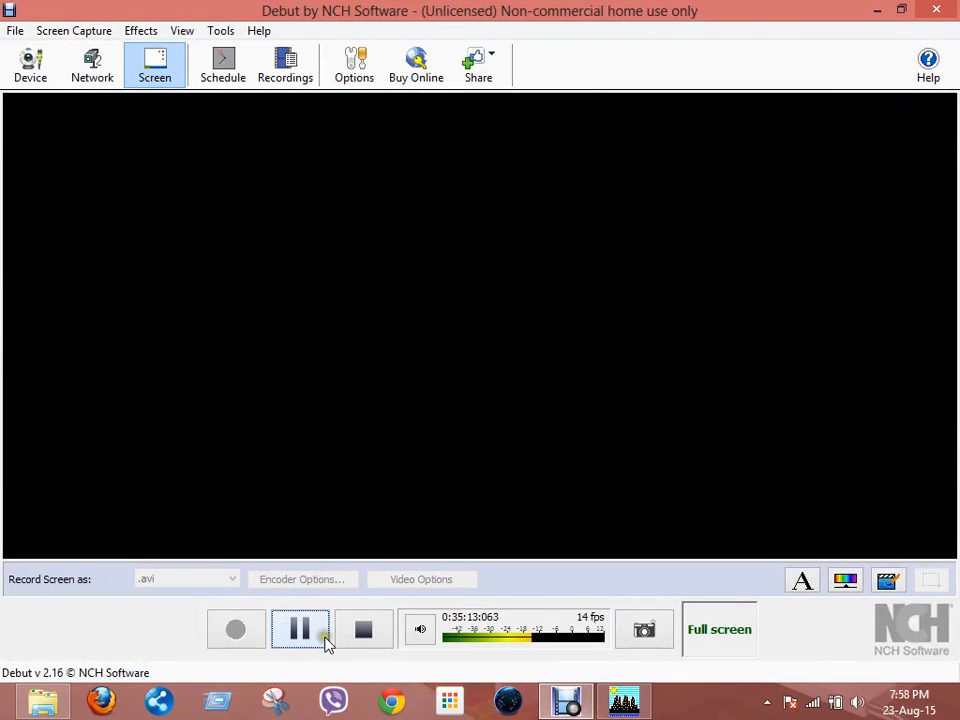
pyautogui.click(315, 637)
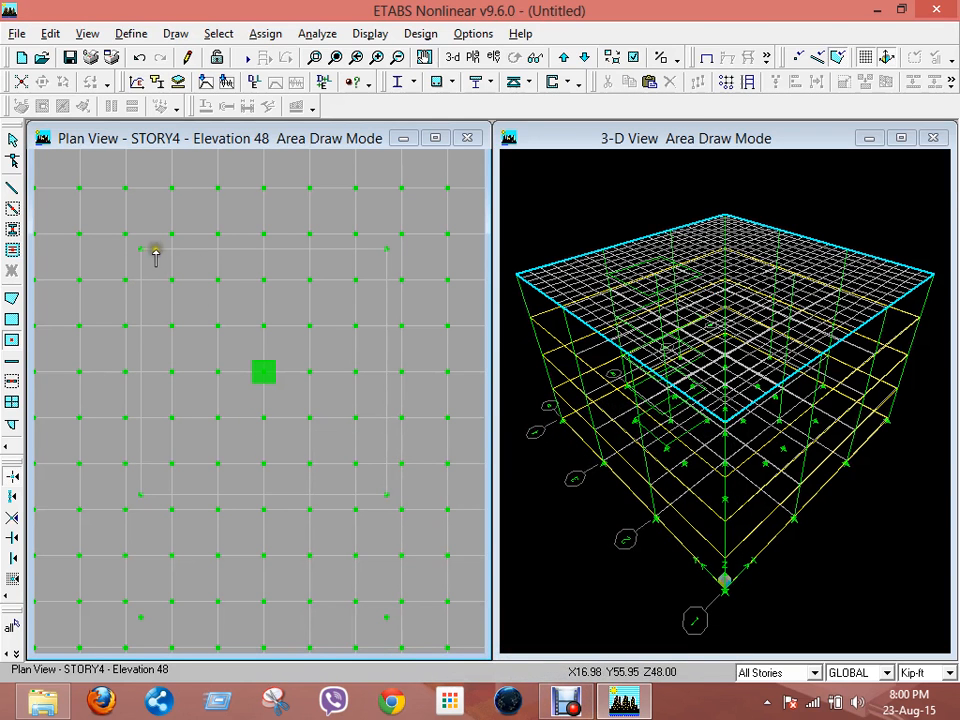
# Set the drawn area property to SLAB12 and try to create slab areas at single points inside the square around column B-3
pyautogui.click(13, 343)
pyautogui.click(319, 113)
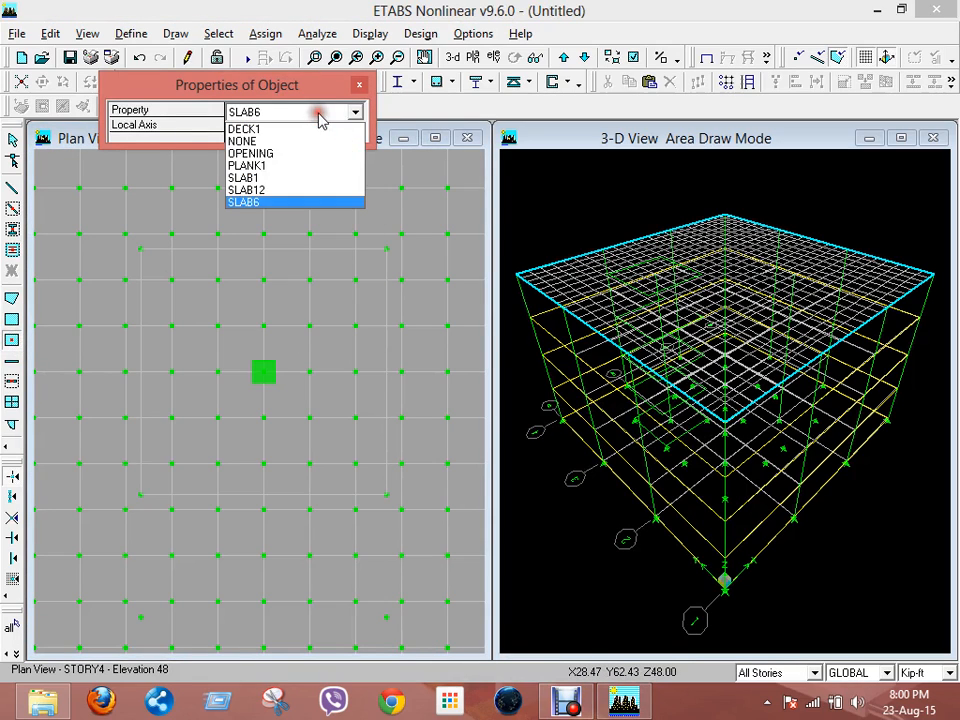
pyautogui.click(272, 189)
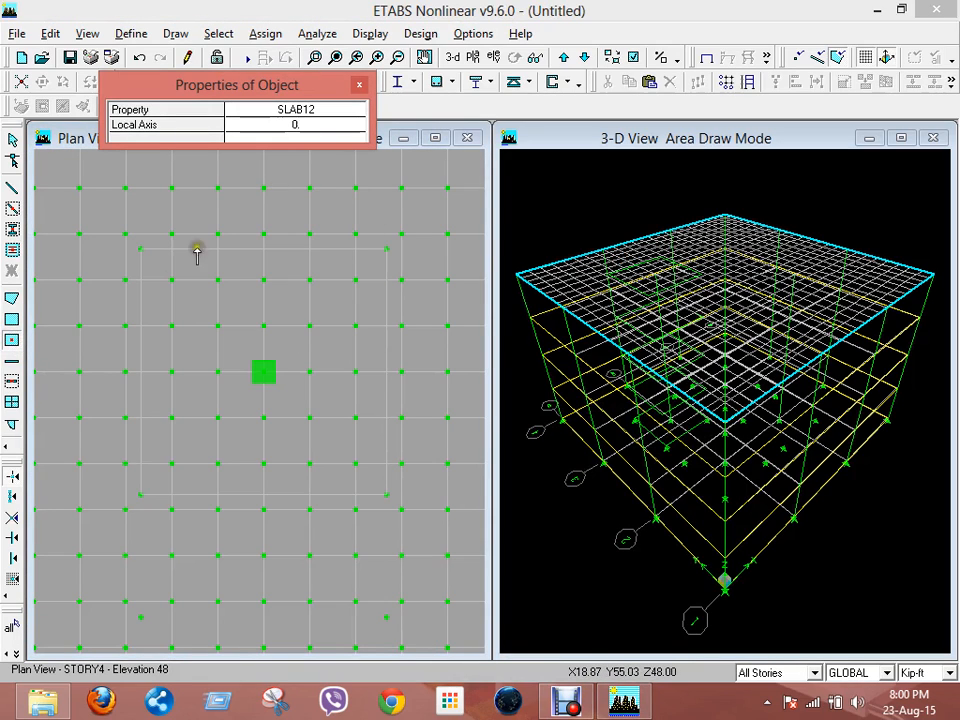
pyautogui.click(154, 259)
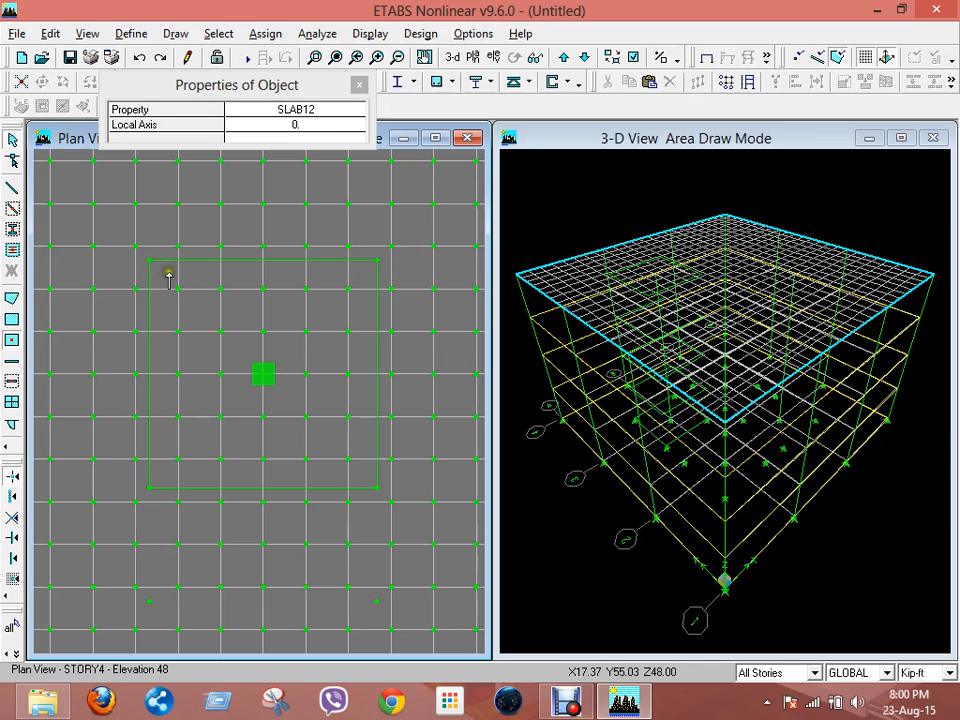
pyautogui.click(248, 354)
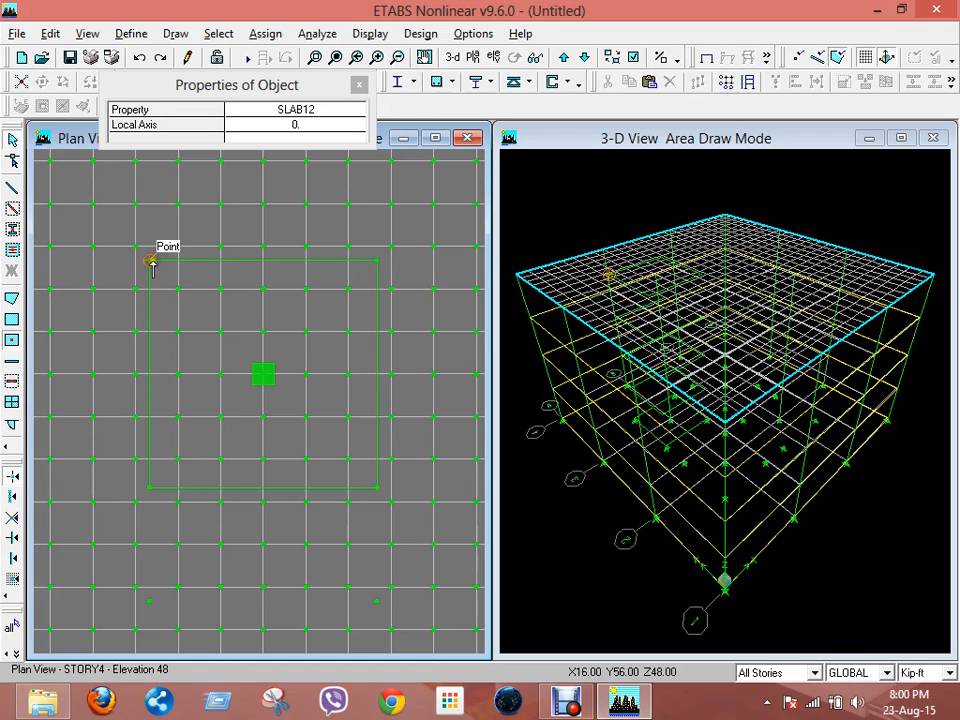
pyautogui.click(169, 333)
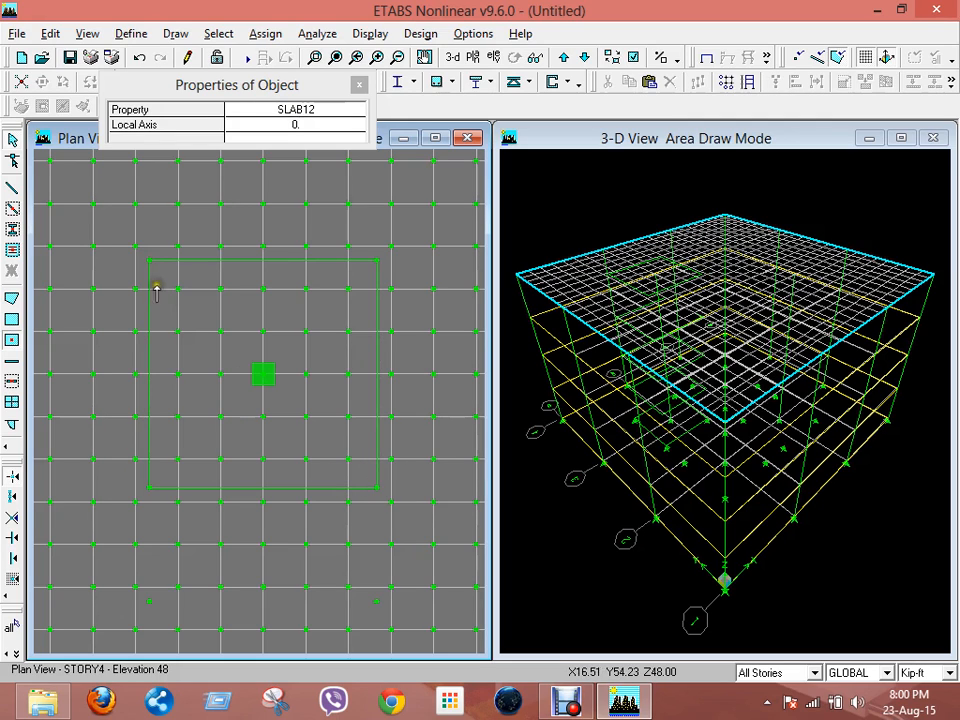
pyautogui.click(357, 461)
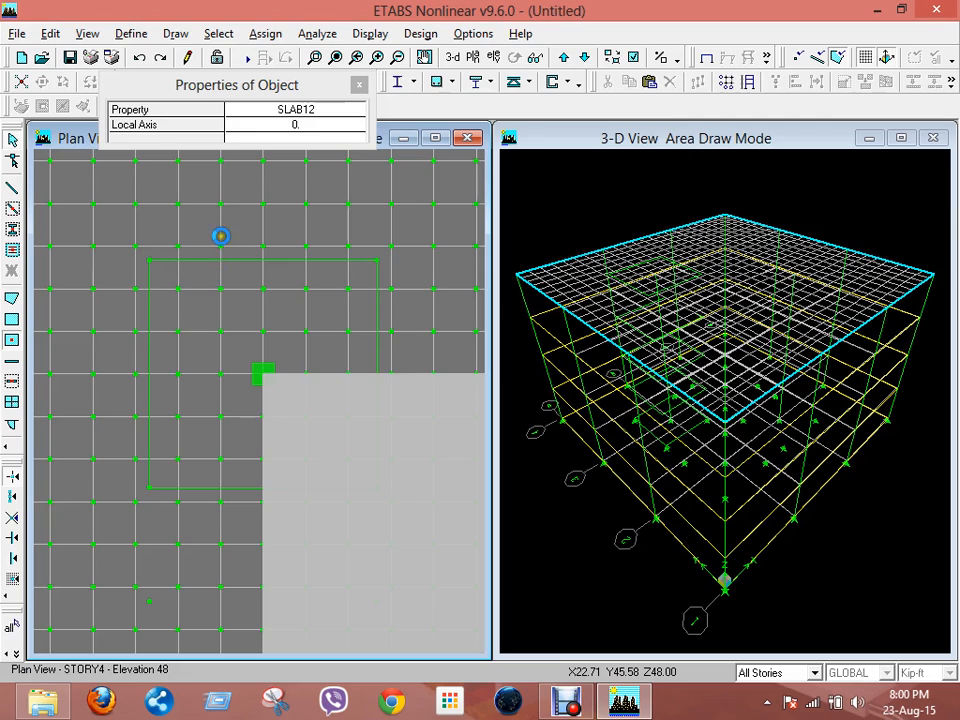
pyautogui.click(359, 87)
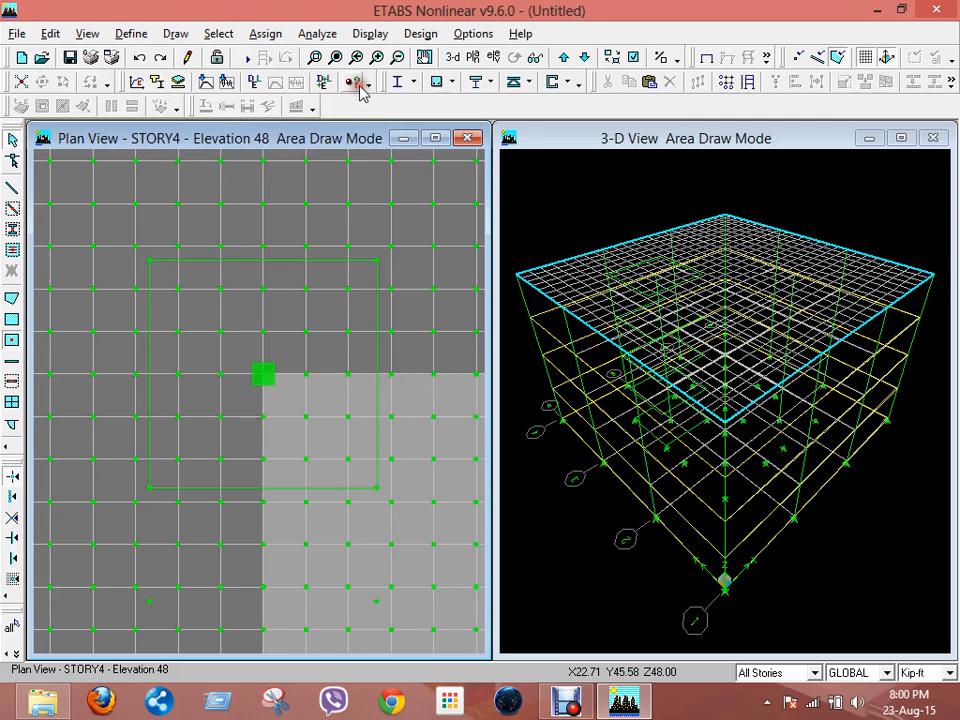
pyautogui.click(383, 411)
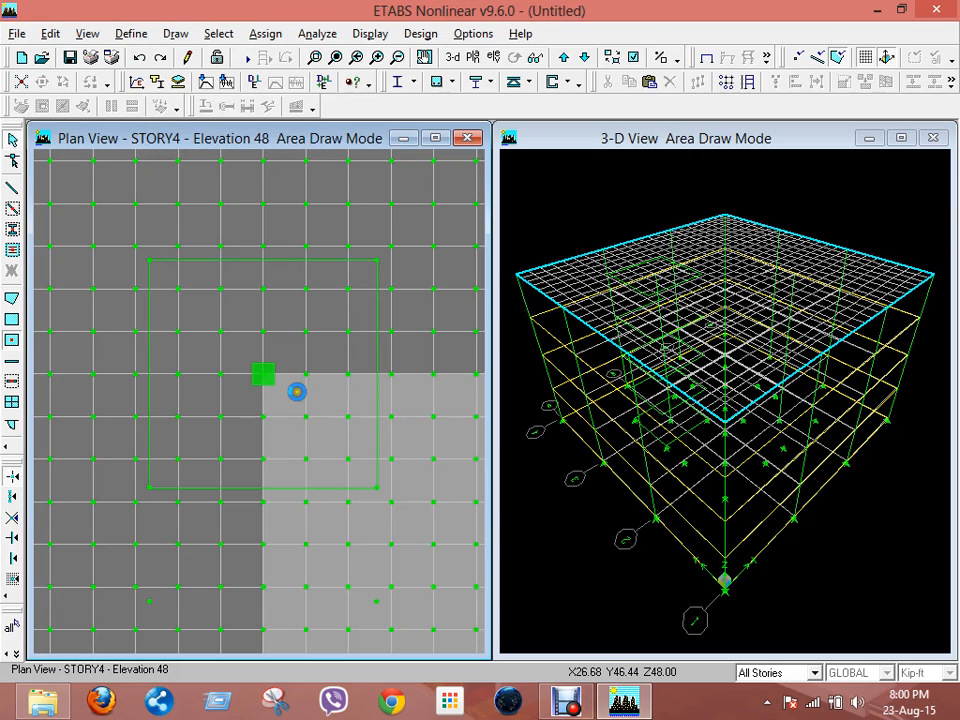
pyautogui.click(312, 392)
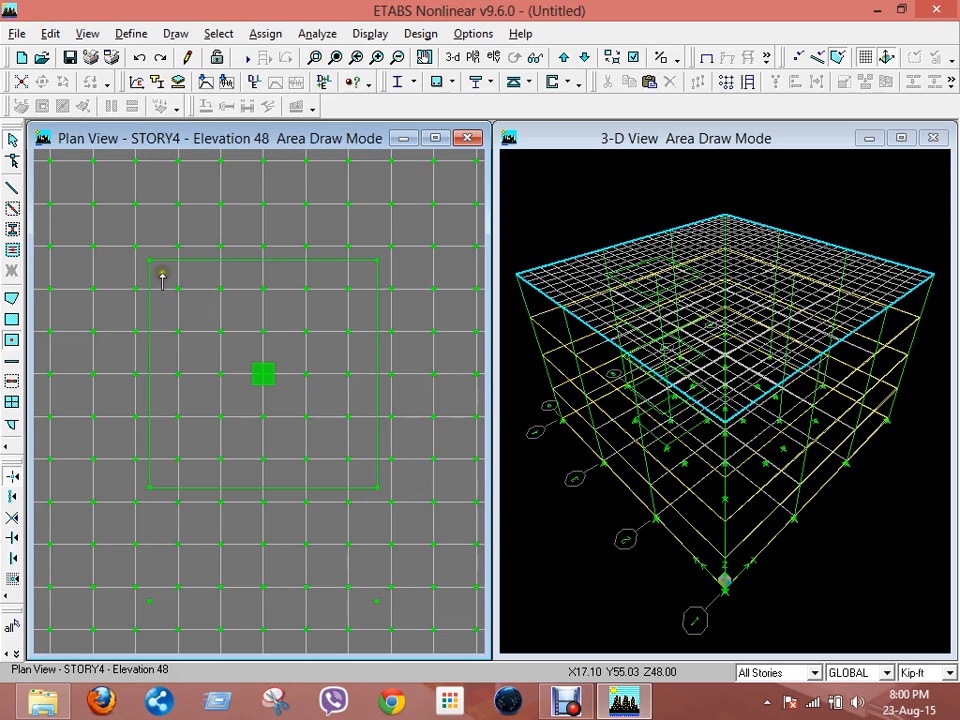
# Select the slab areas enclosed by the square around column B-3 plus the one at its lower-right corner, and delete them
pyautogui.click(13, 142)
pyautogui.keyDown('ctrl'); pyautogui.click(160, 278); pyautogui.keyUp('ctrl')
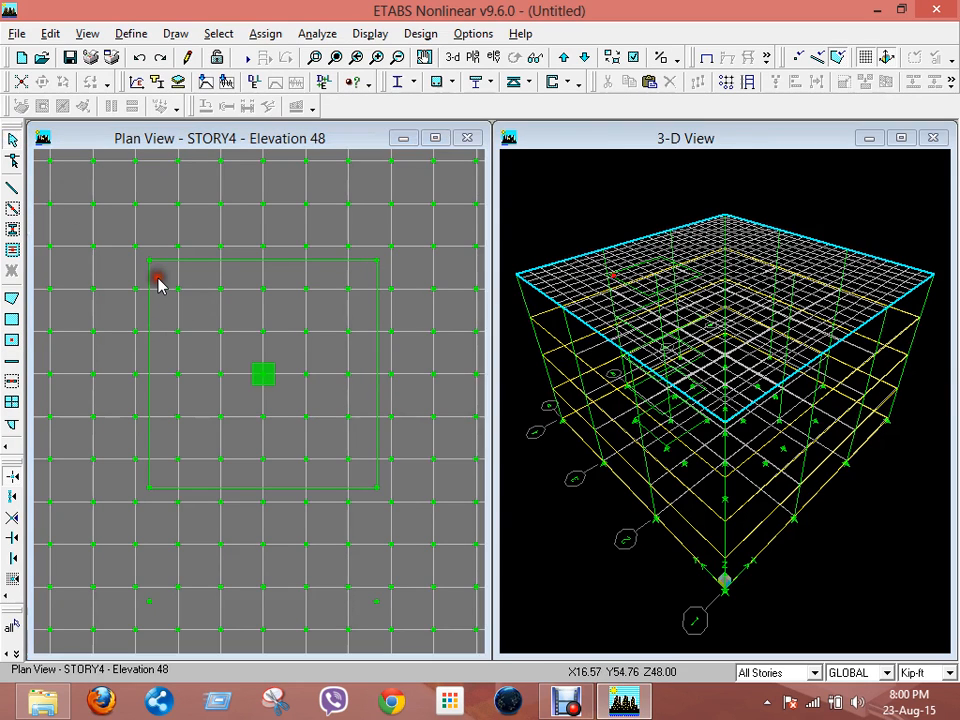
pyautogui.click(478, 442)
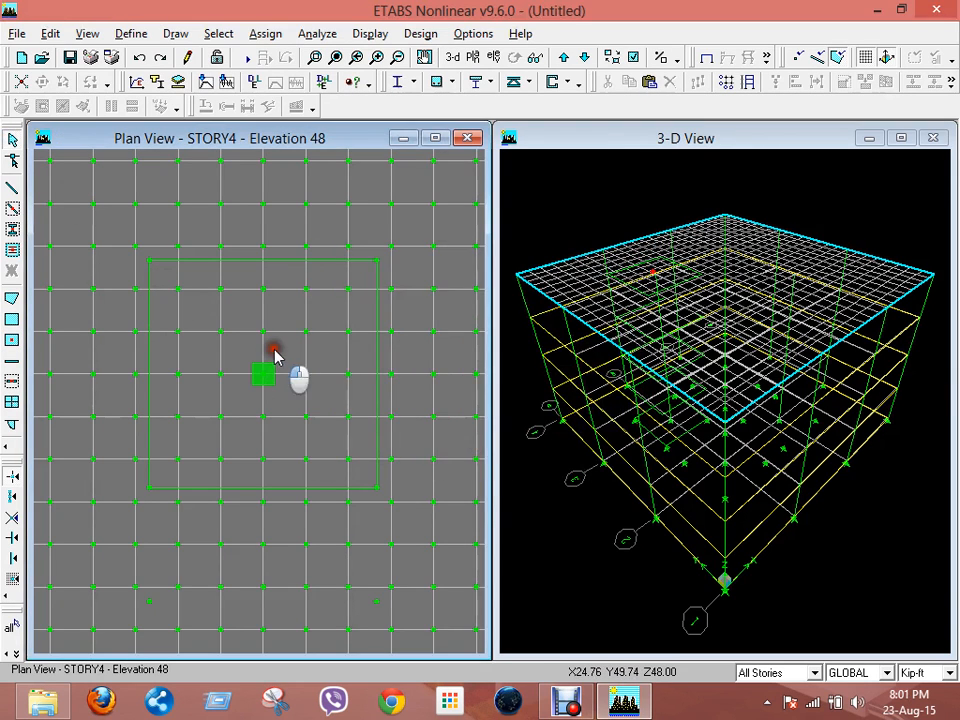
pyautogui.keyDown('ctrl'); pyautogui.click(290, 353); pyautogui.keyUp('ctrl')
pyautogui.click(497, 445)
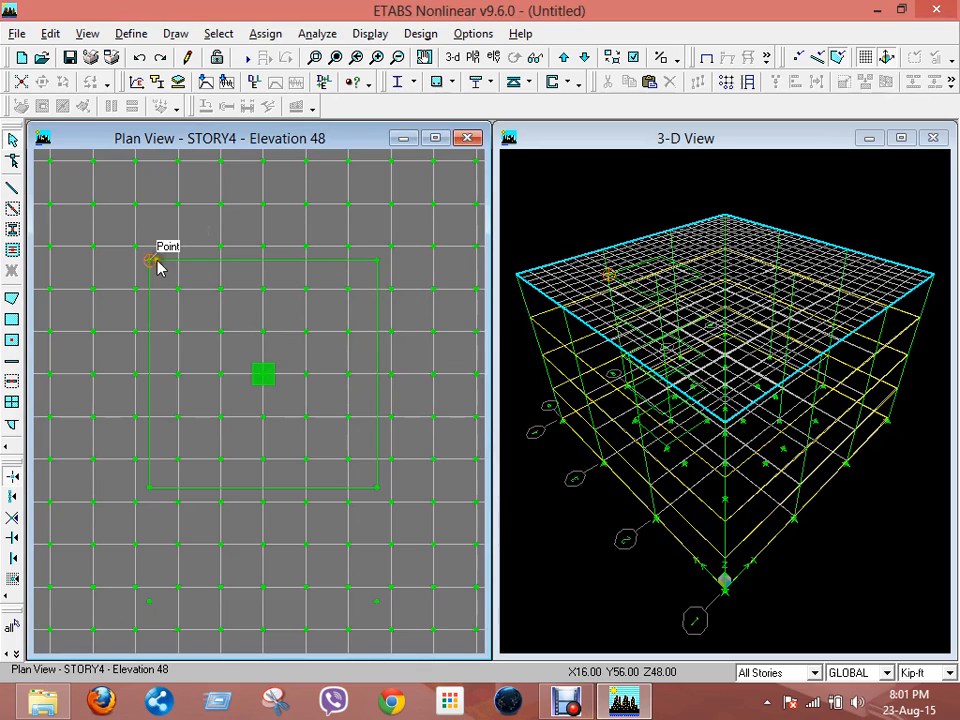
pyautogui.click(168, 298)
pyautogui.moveTo(168, 298); pyautogui.dragTo(366, 482)
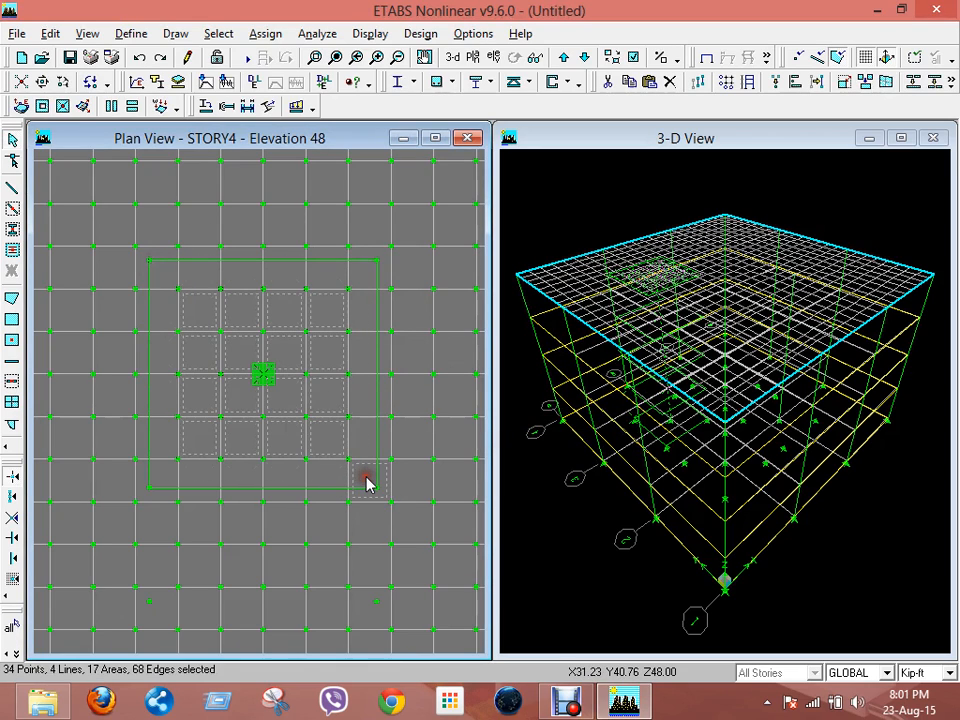
pyautogui.press('Delete')
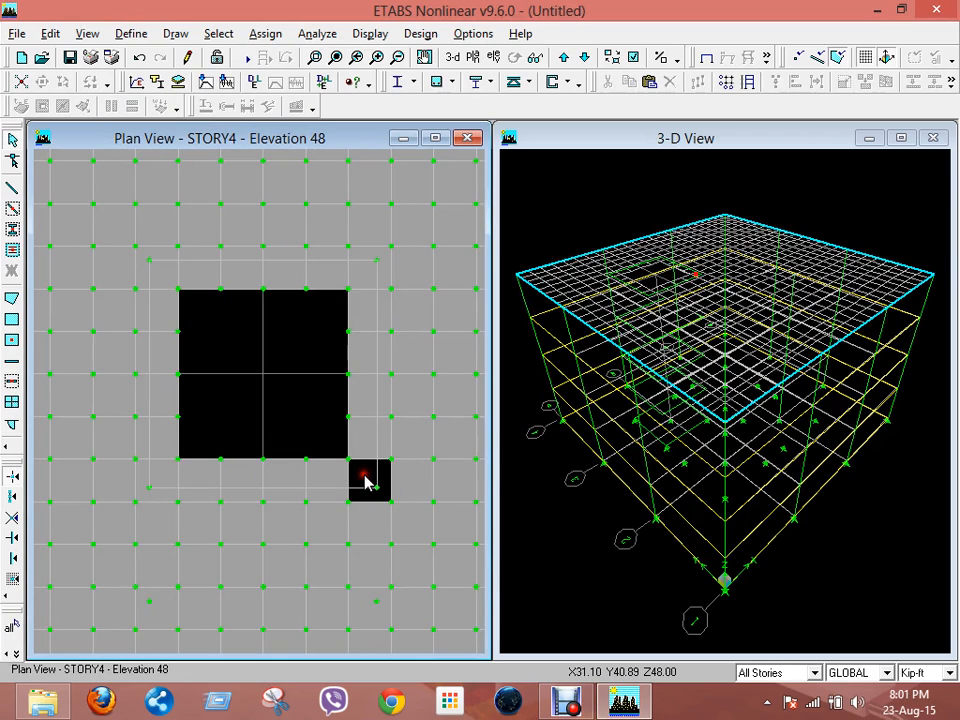
# Set the drawn area property to SLAB6 and try to create a slab area in the gap at the lower-right corner of the B-3 square
pyautogui.click(12, 340)
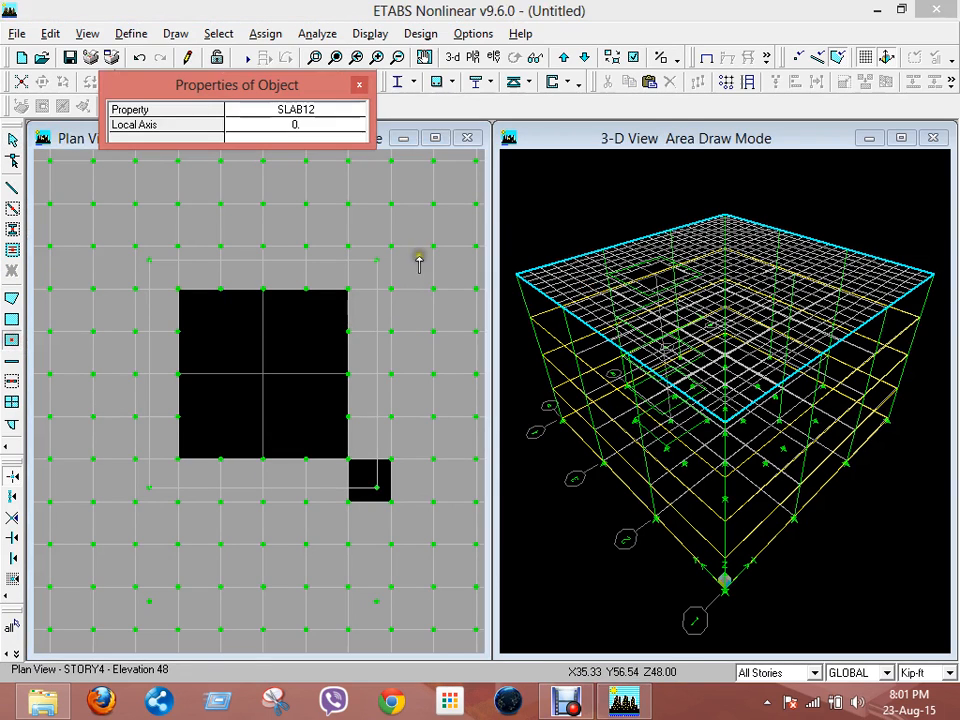
pyautogui.click(320, 112)
pyautogui.click(320, 112)
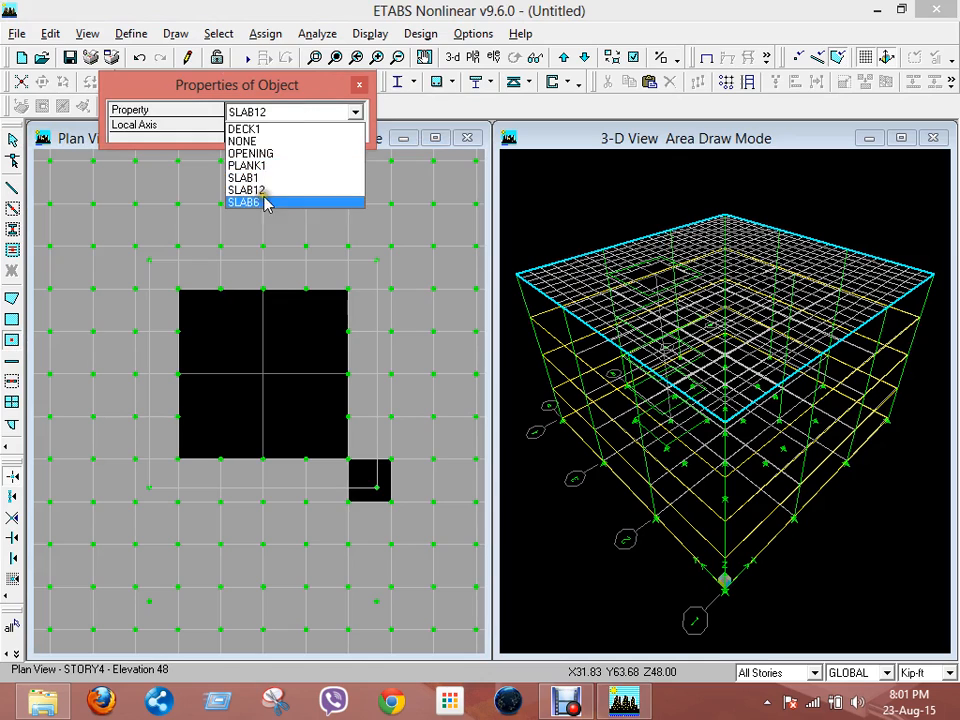
pyautogui.click(265, 204)
pyautogui.click(368, 478)
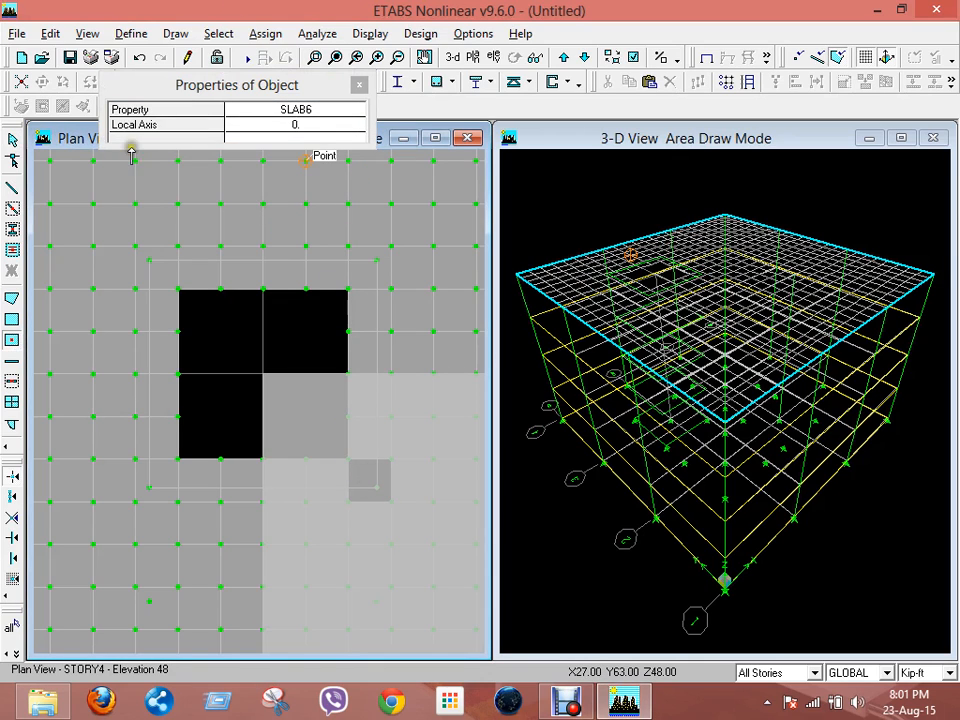
# Undo the SLAB6 area drawing and the earlier deletion of slab areas around column B-3
pyautogui.click(134, 56)
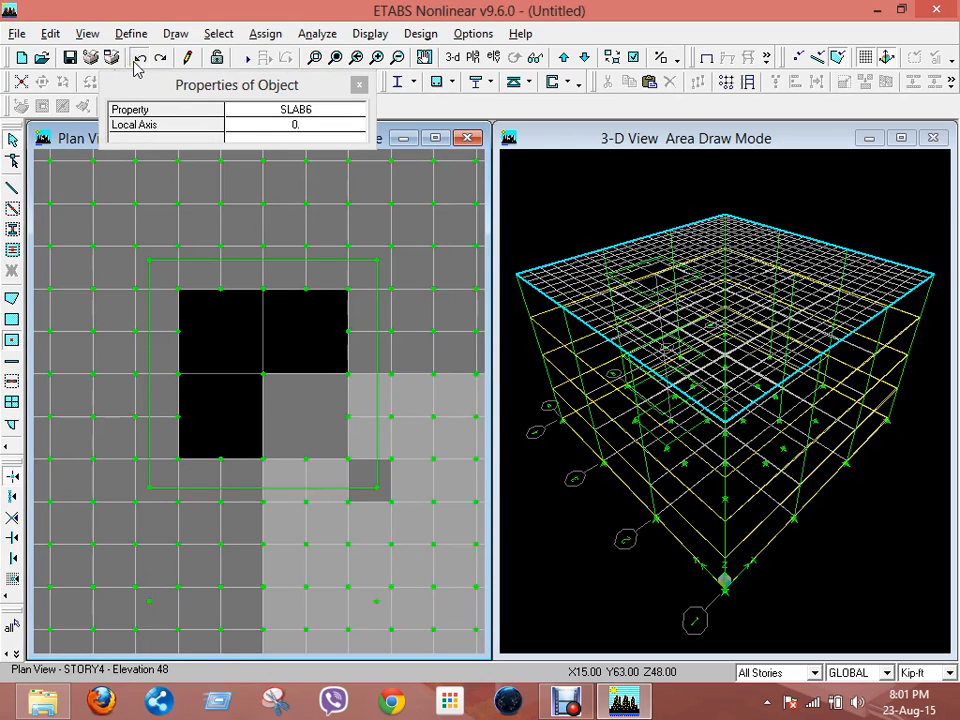
pyautogui.click(372, 481)
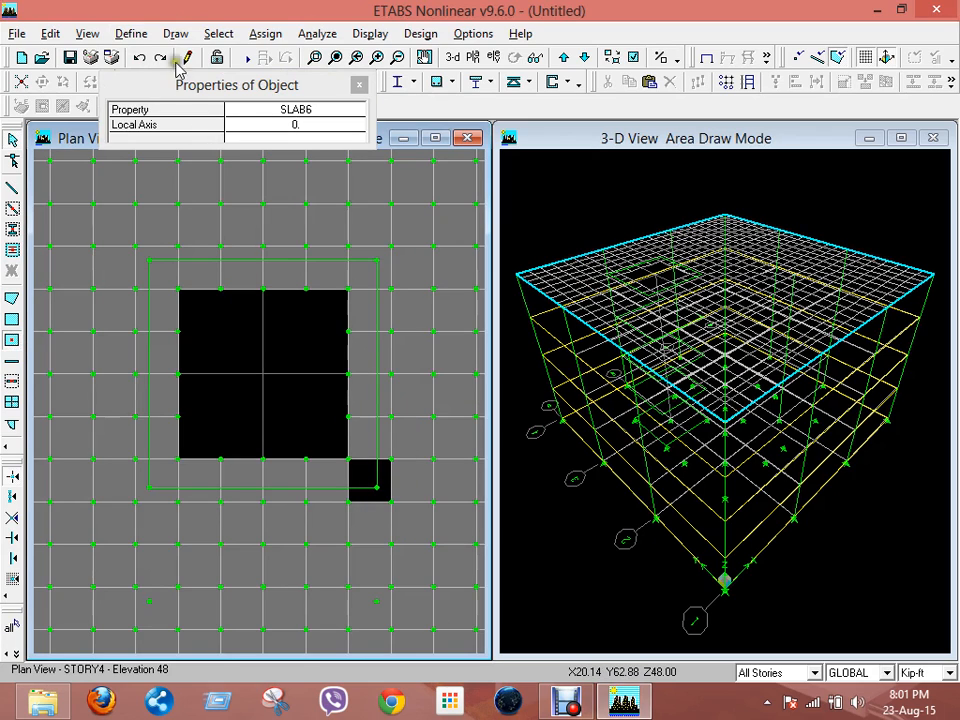
pyautogui.click(139, 60)
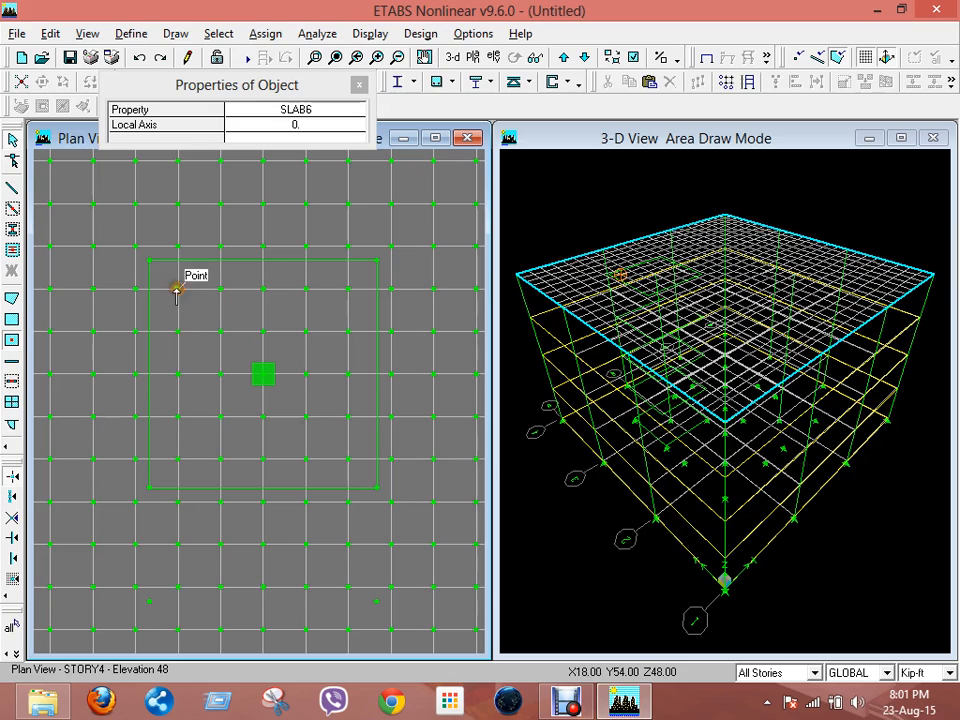
# Window-select the objects enclosed by the square around column B-3 and delete them
pyautogui.click(13, 139)
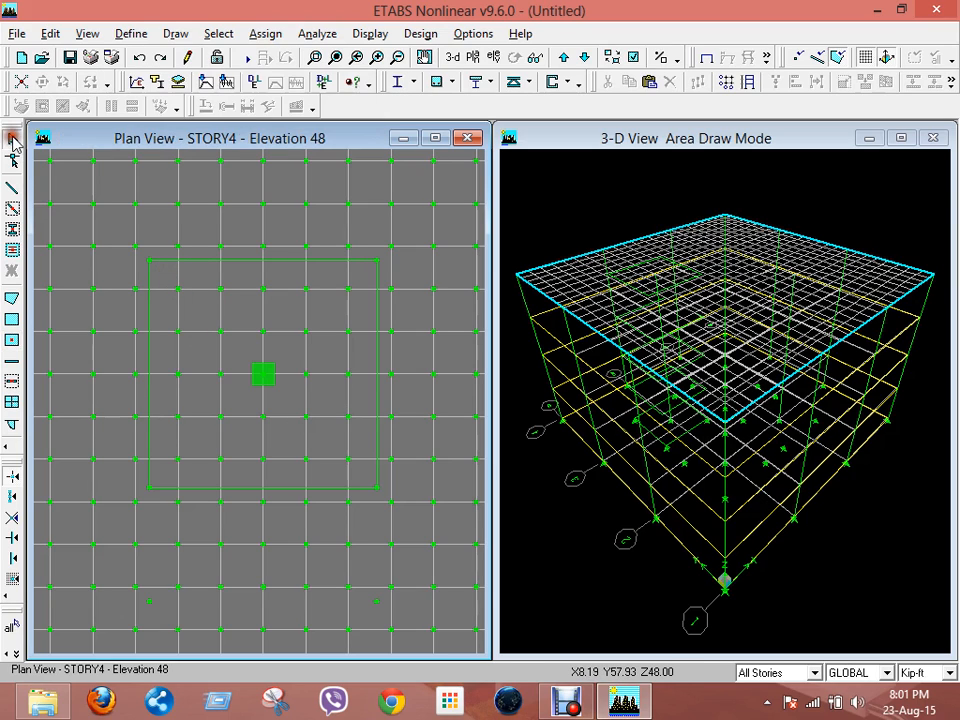
pyautogui.moveTo(150, 265); pyautogui.dragTo(378, 488)
pyautogui.click(379, 474)
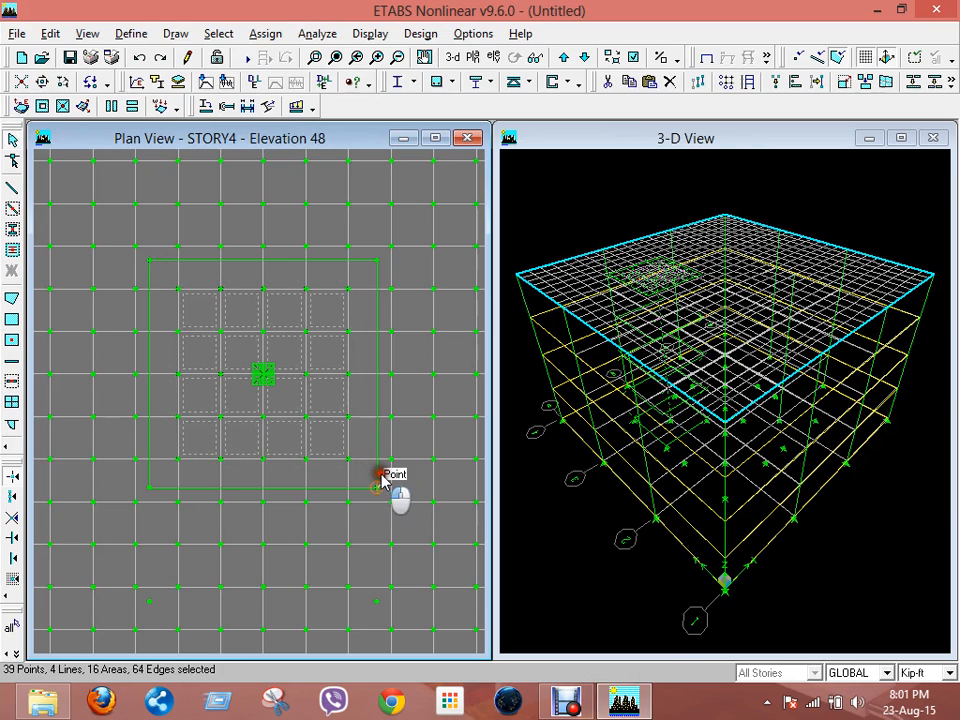
pyautogui.press('Delete')
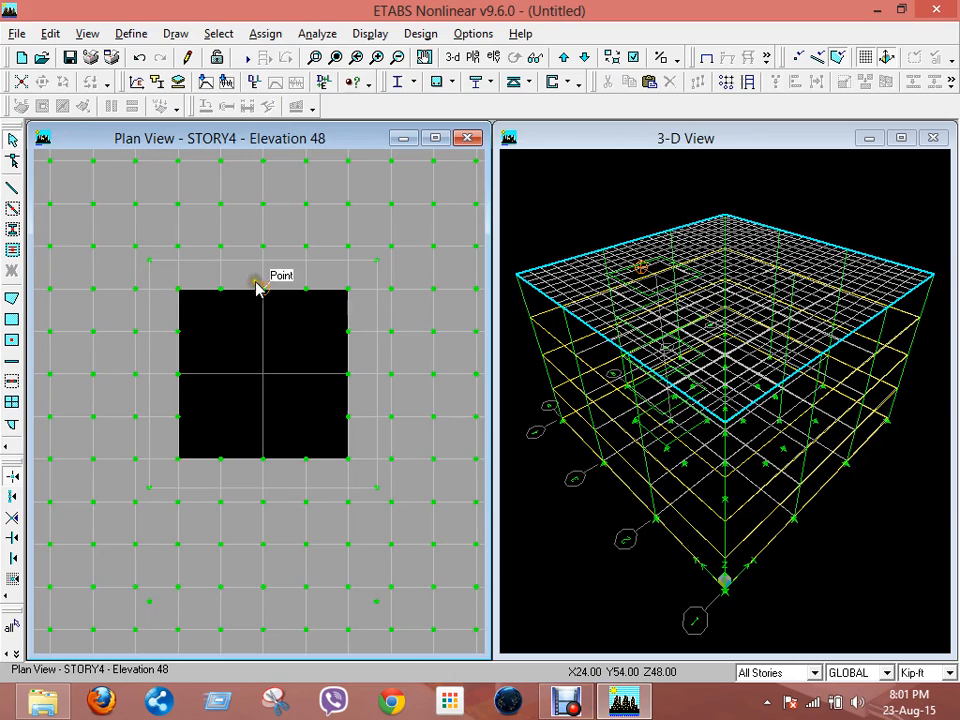
# Select the remaining points around the emptied region and the left side line of the B-3 square, and delete them
pyautogui.click(166, 274)
pyautogui.click(167, 275)
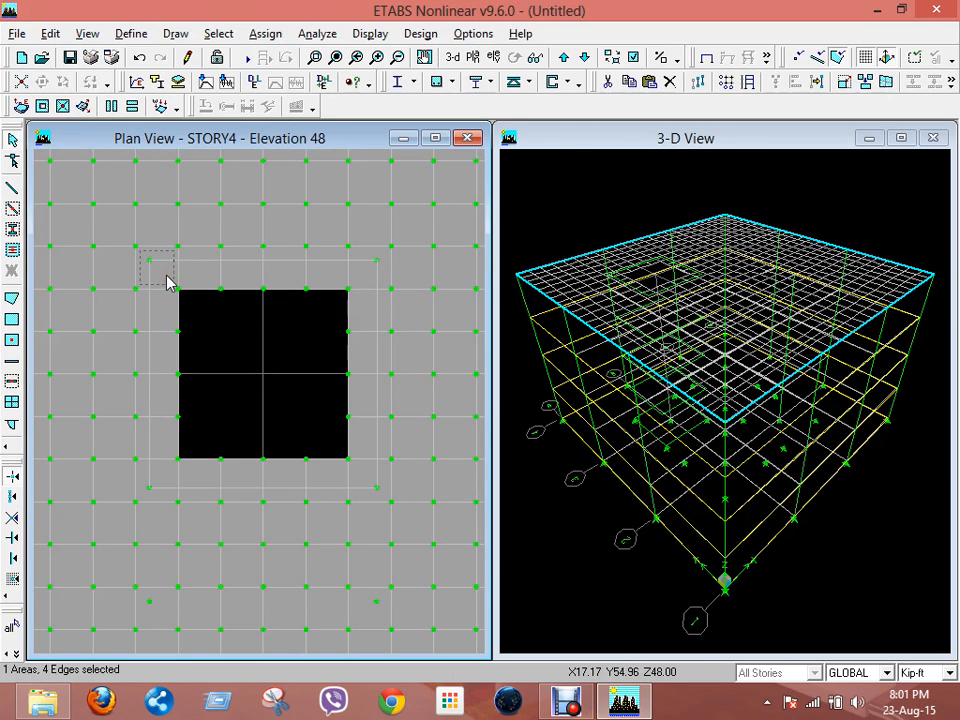
pyautogui.click(167, 275)
pyautogui.click(177, 403)
pyautogui.moveTo(177, 403); pyautogui.dragTo(377, 491)
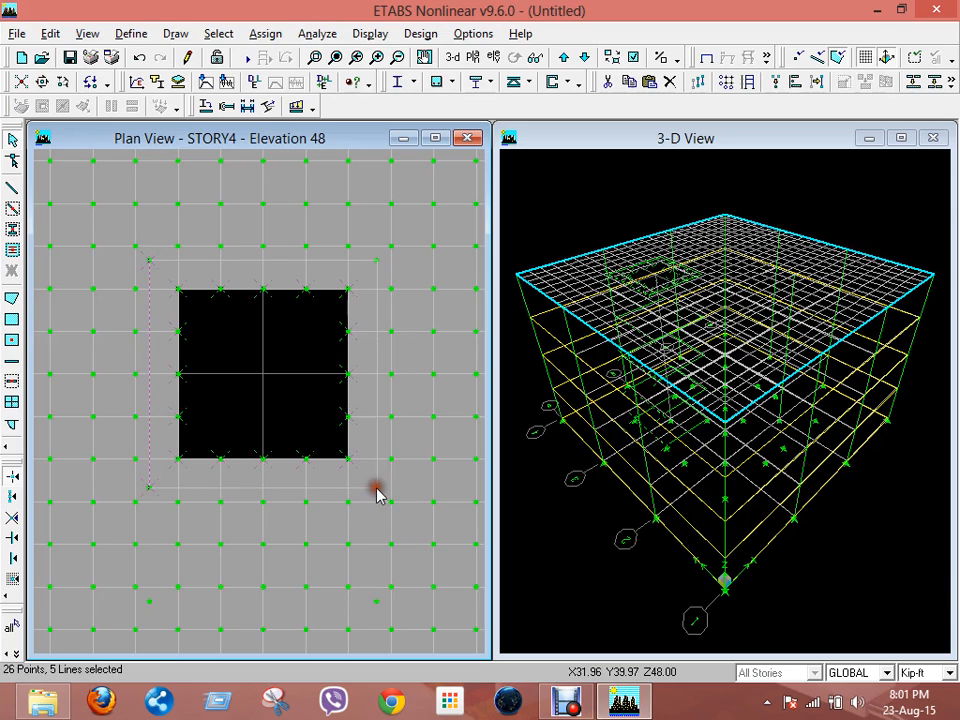
pyautogui.press('Delete')
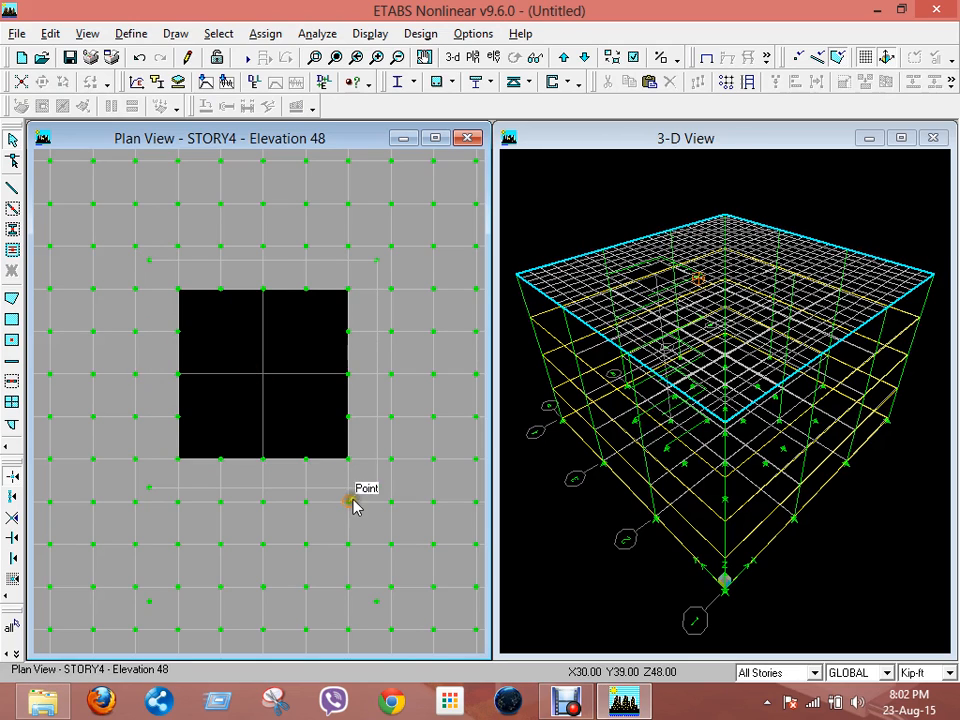
# Redraw all four sides of the 16 ft square around column B-3 as frame lines with property NONE, corner to corner
pyautogui.click(152, 478)
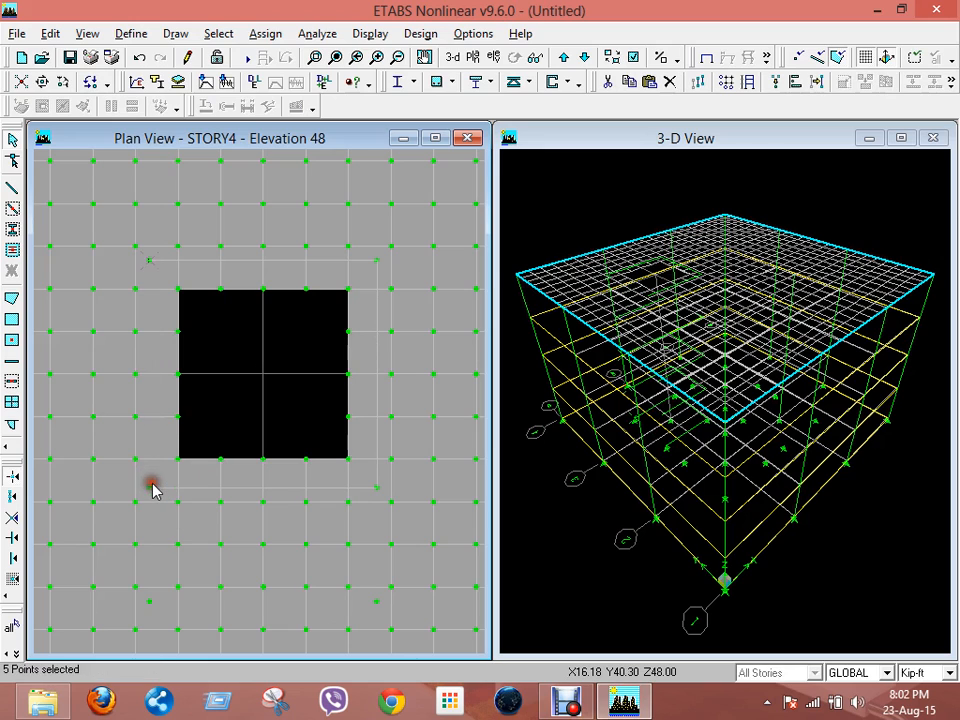
pyautogui.click(13, 187)
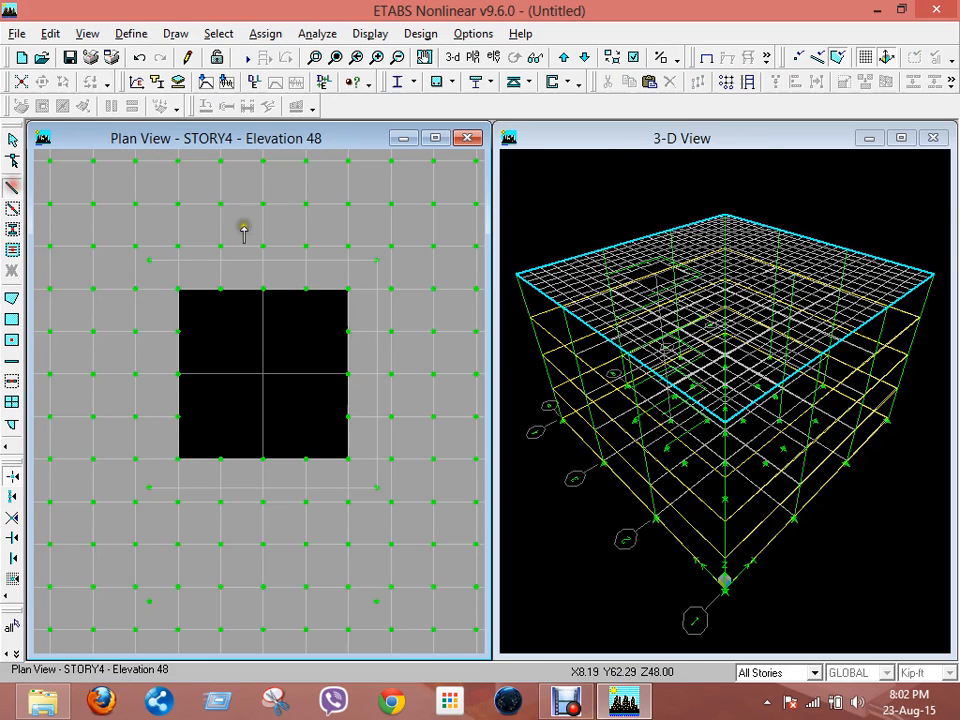
pyautogui.click(150, 490)
pyautogui.click(148, 262)
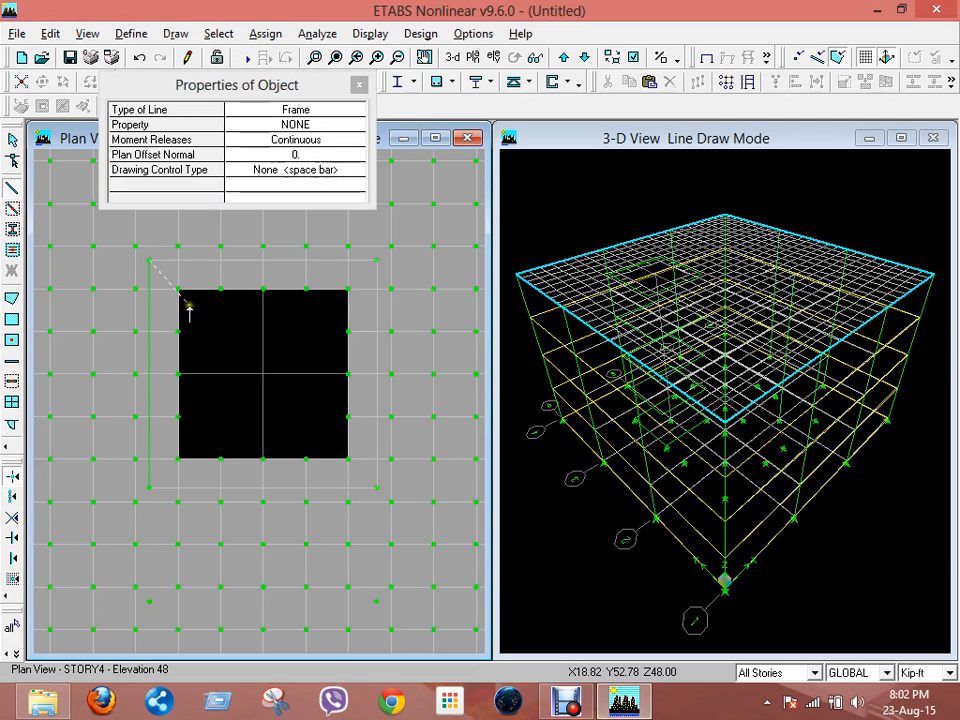
pyautogui.press('Escape')
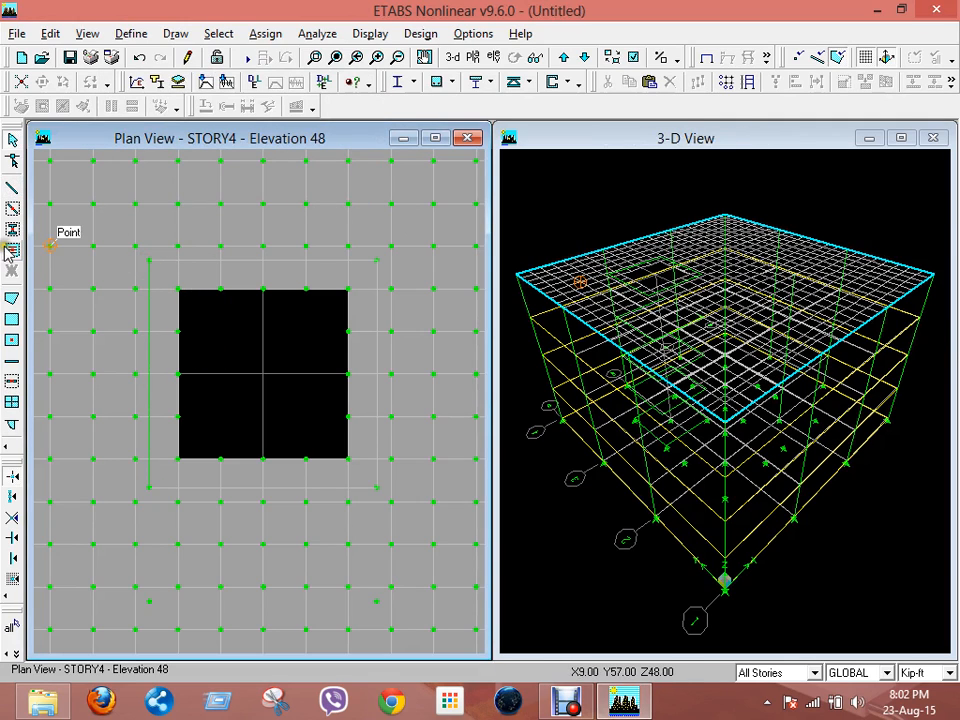
pyautogui.click(12, 187)
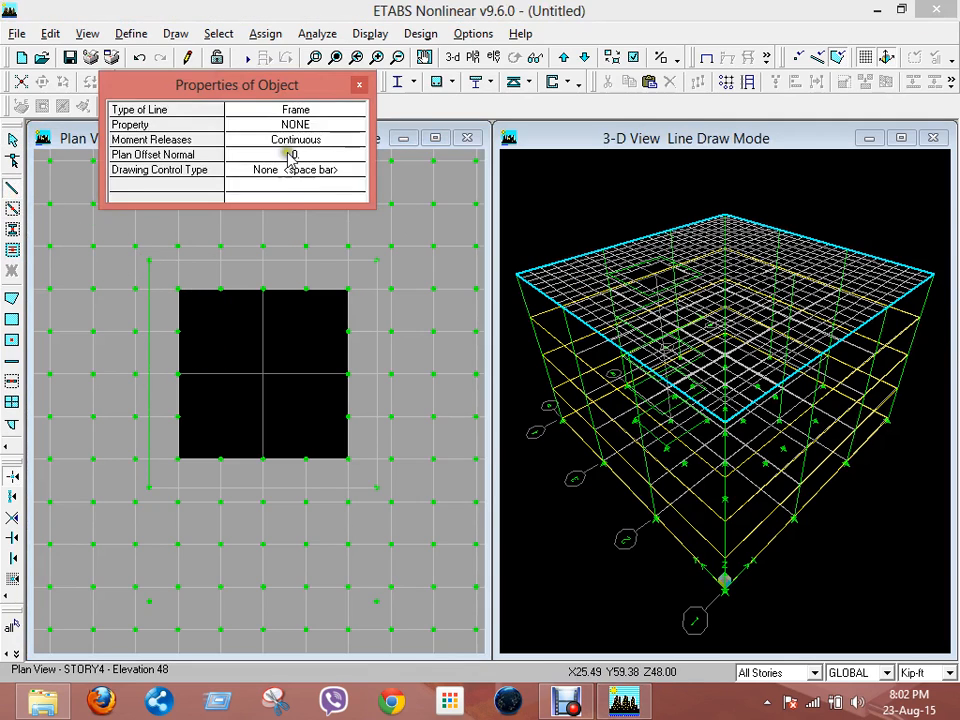
pyautogui.click(148, 262)
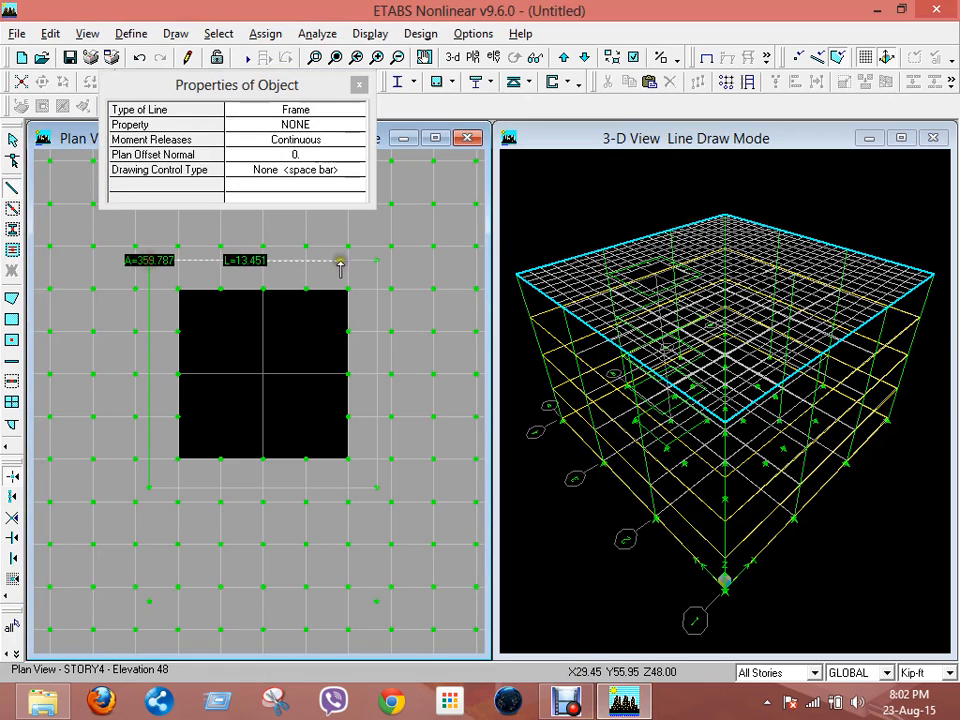
pyautogui.click(377, 262)
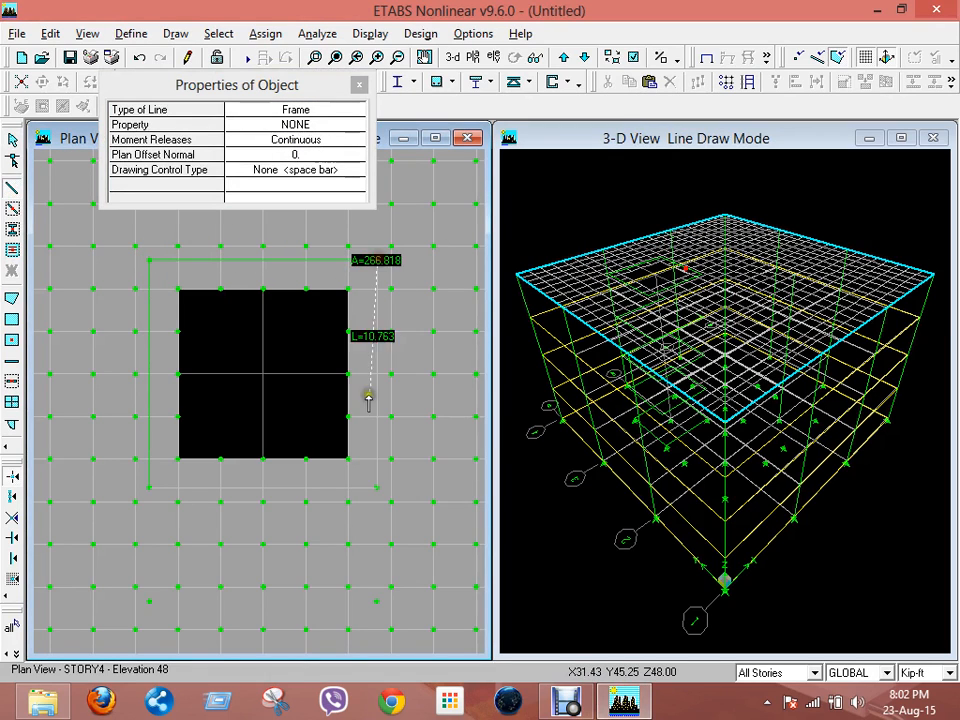
pyautogui.click(377, 488)
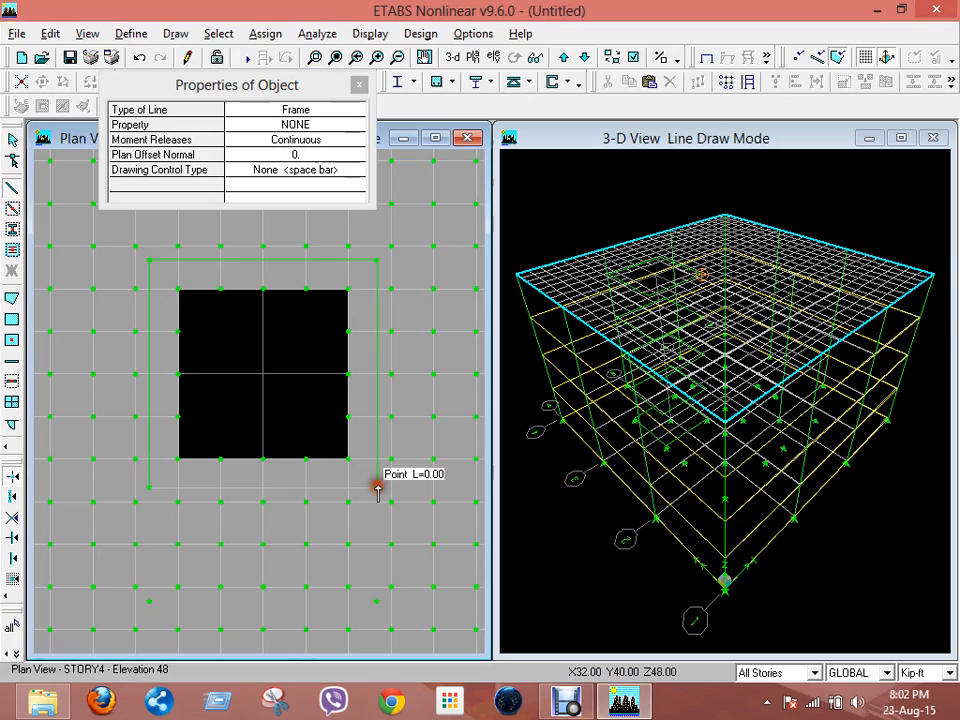
pyautogui.click(149, 488)
pyautogui.press('Escape')
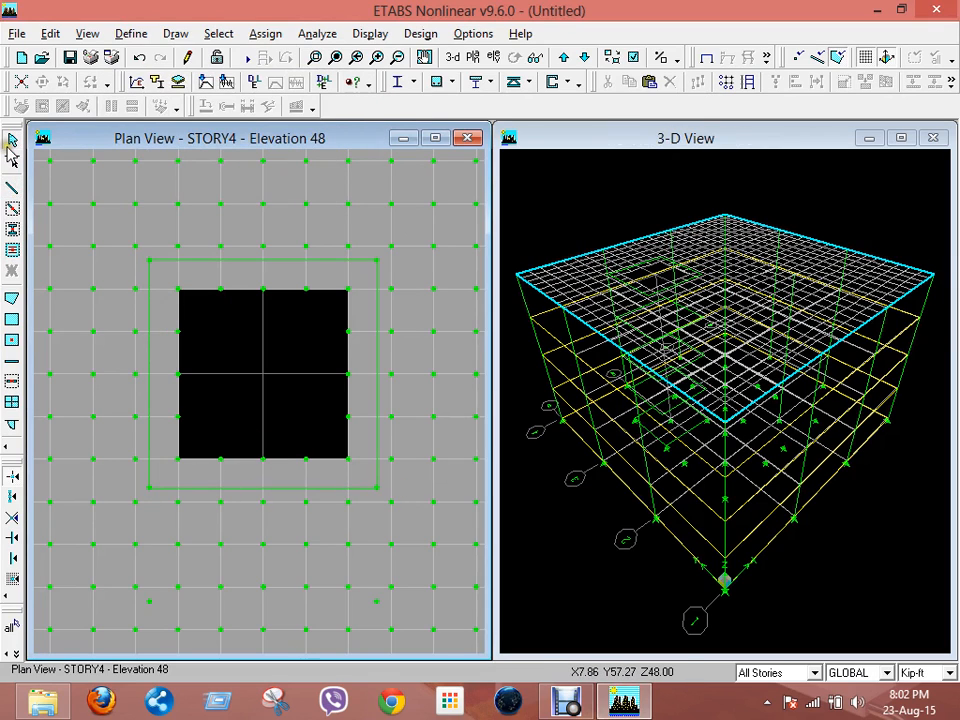
# Try to select the slab areas at the upper-left corner of the B-3 square, checking which areas overlap there
pyautogui.click(161, 275)
pyautogui.keyDown('ctrl'); pyautogui.click(167, 276); pyautogui.keyUp('ctrl')
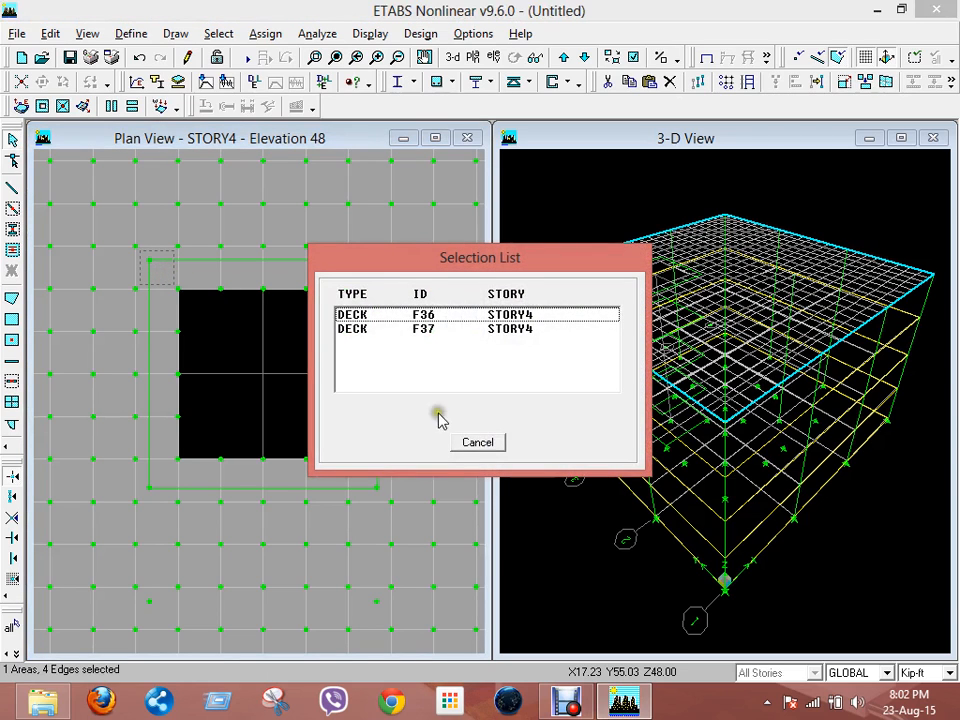
pyautogui.click(478, 443)
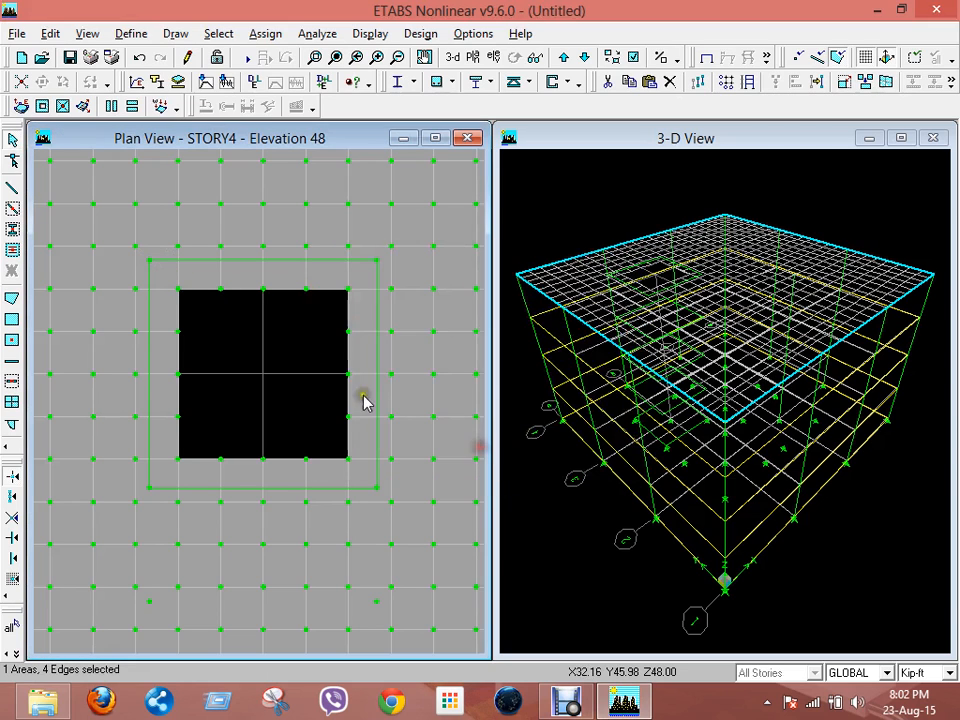
pyautogui.keyDown('ctrl'); pyautogui.click(167, 274); pyautogui.keyUp('ctrl')
pyautogui.click(478, 442)
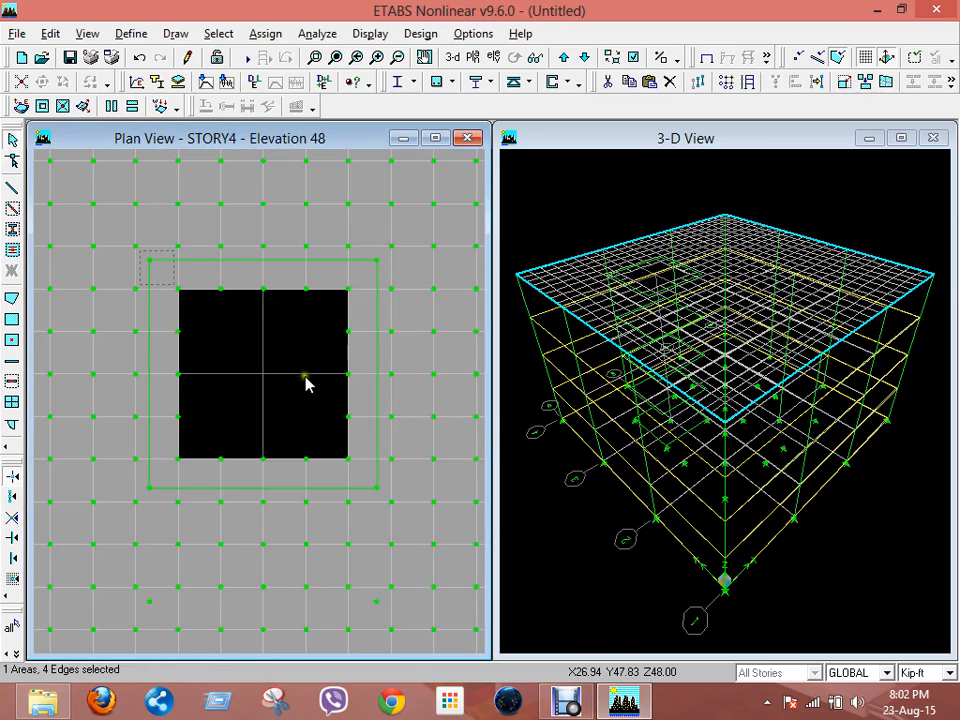
pyautogui.click(156, 267)
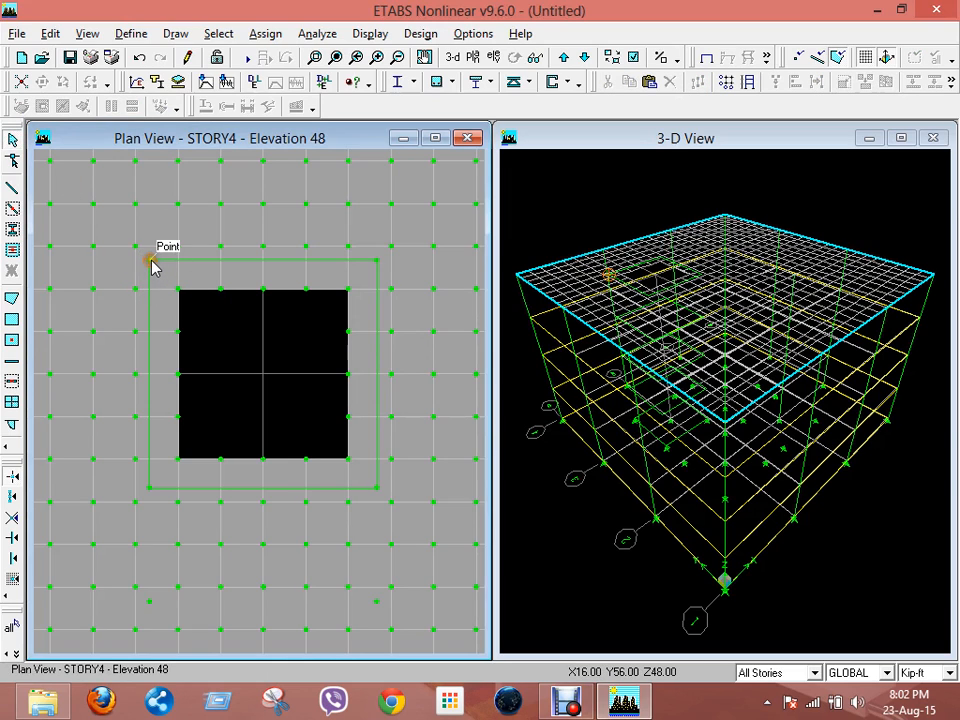
pyautogui.click(12, 187)
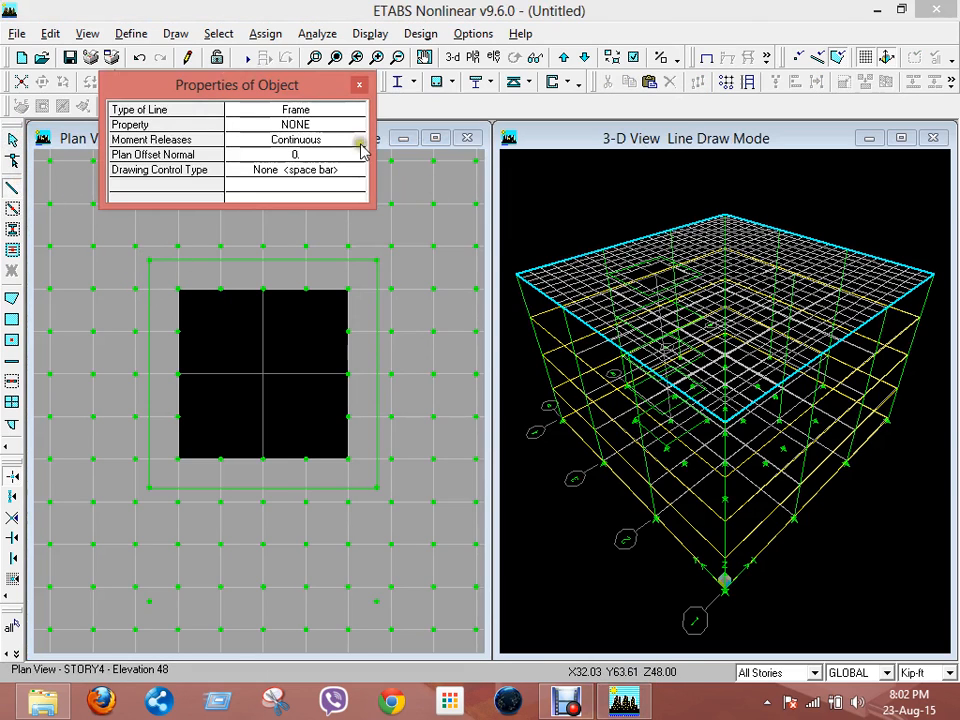
pyautogui.click(359, 86)
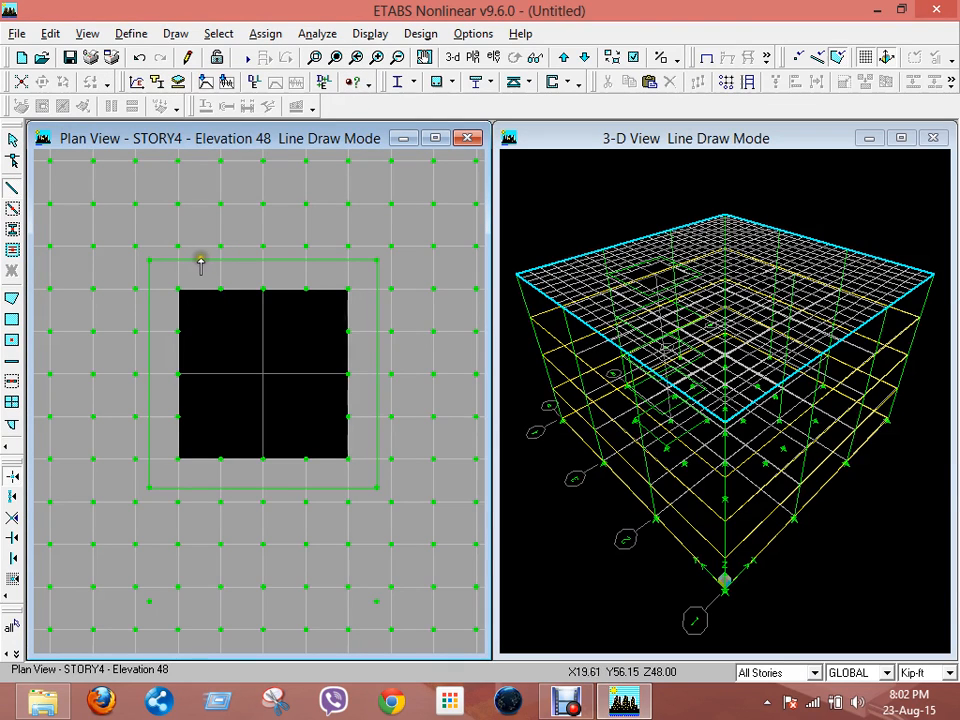
pyautogui.click(12, 139)
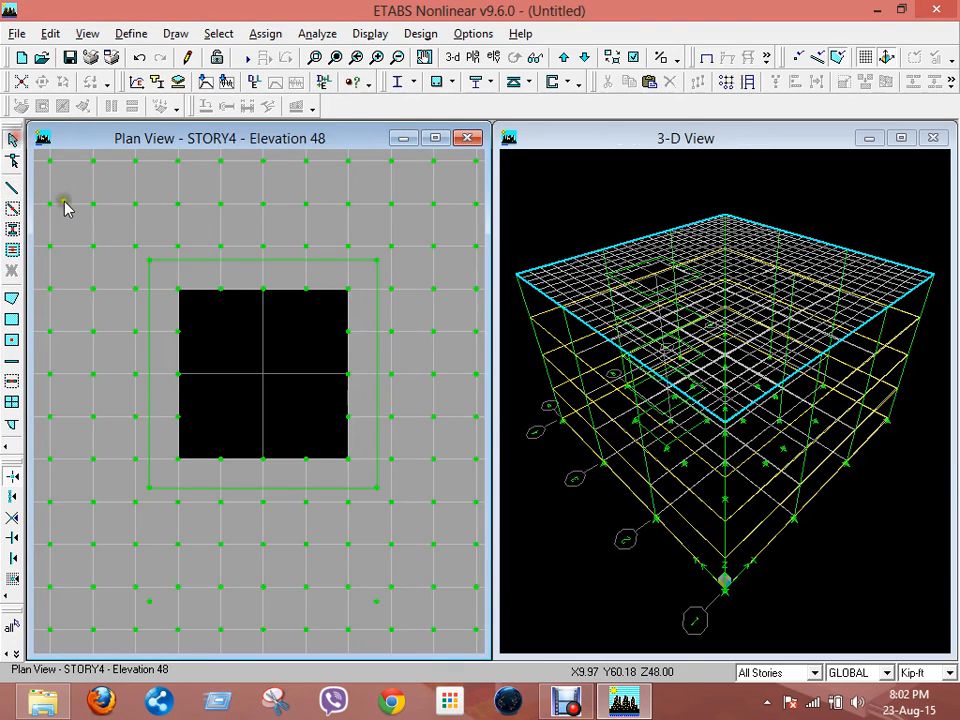
# Select the four boundary lines of the square around column B-3
pyautogui.click(195, 261)
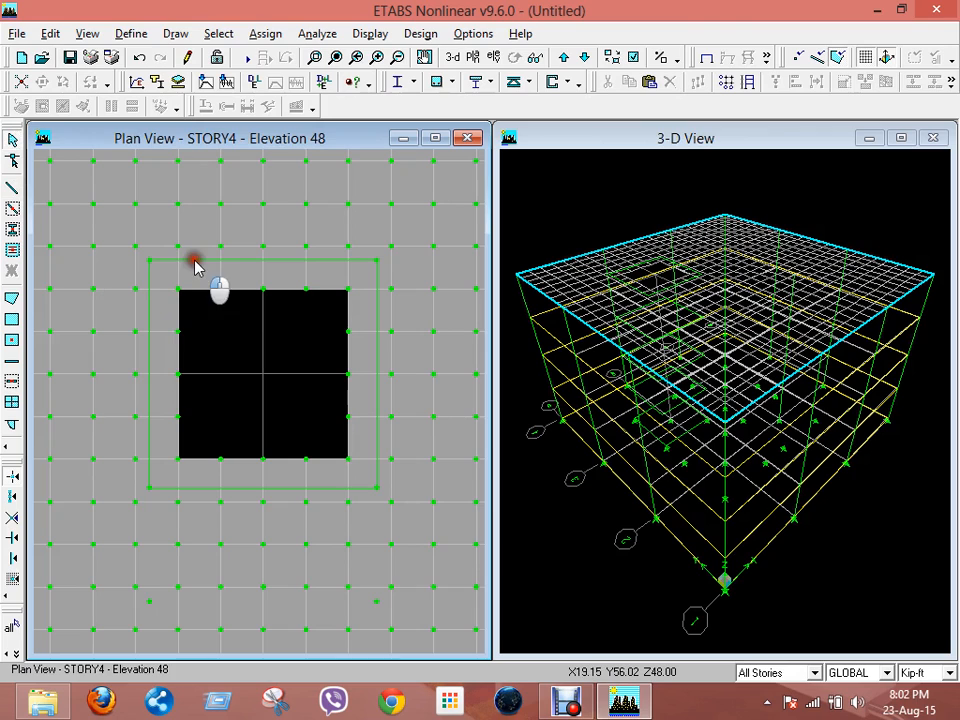
pyautogui.click(149, 303)
pyautogui.click(204, 488)
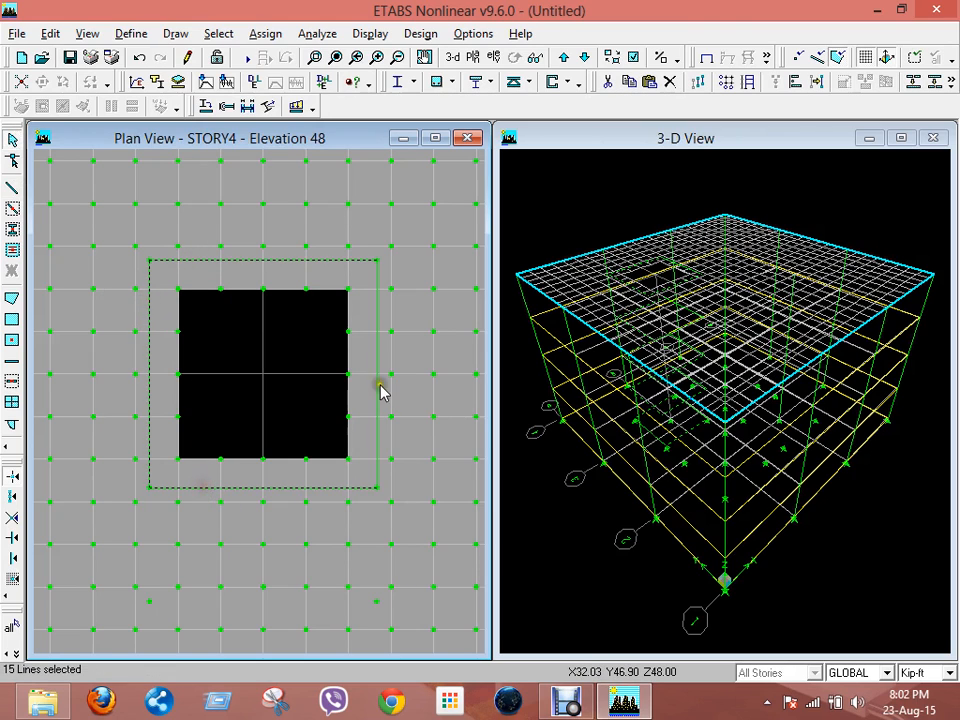
pyautogui.keyDown('ctrl'); pyautogui.click(380, 350); pyautogui.keyUp('ctrl')
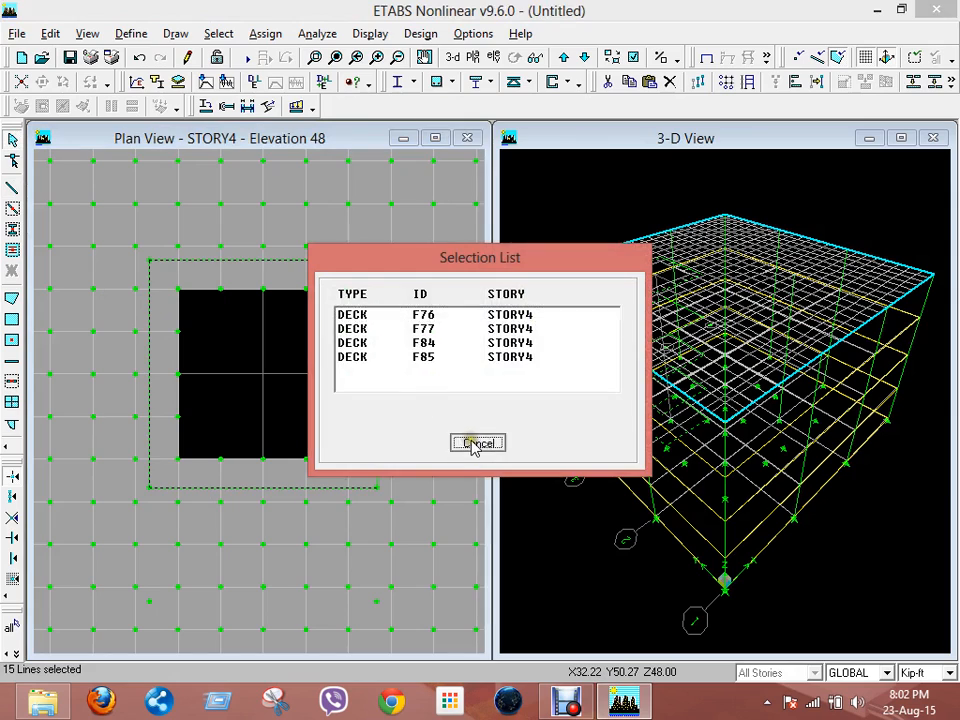
pyautogui.click(476, 443)
pyautogui.click(377, 369)
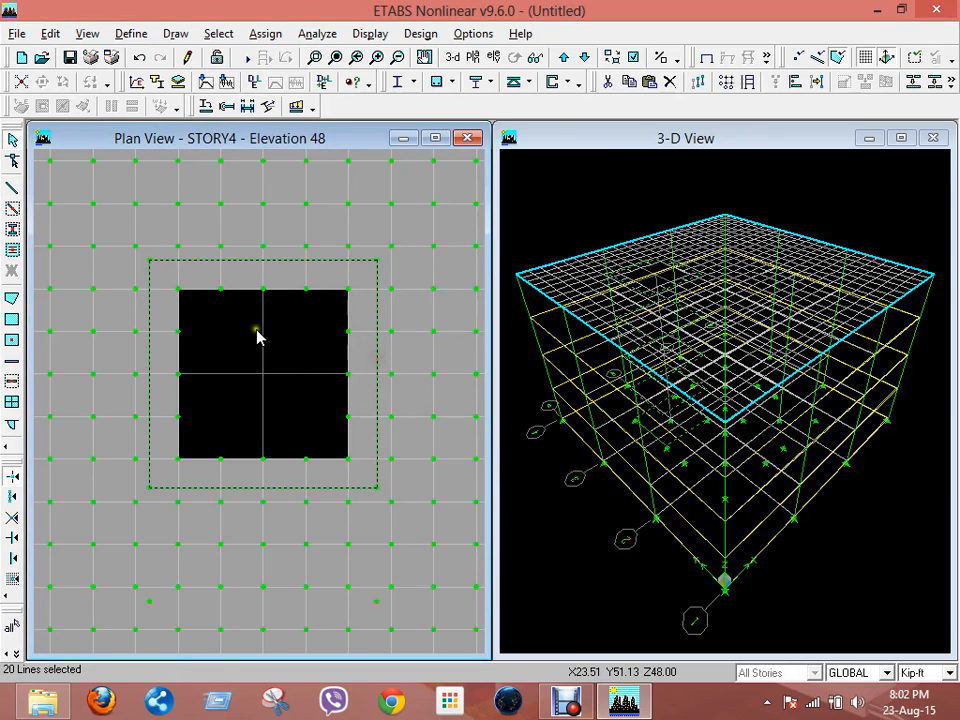
# Select the slab area just below the upper-left corner of the B-3 square, checking which areas overlap around that corner
pyautogui.click(161, 318)
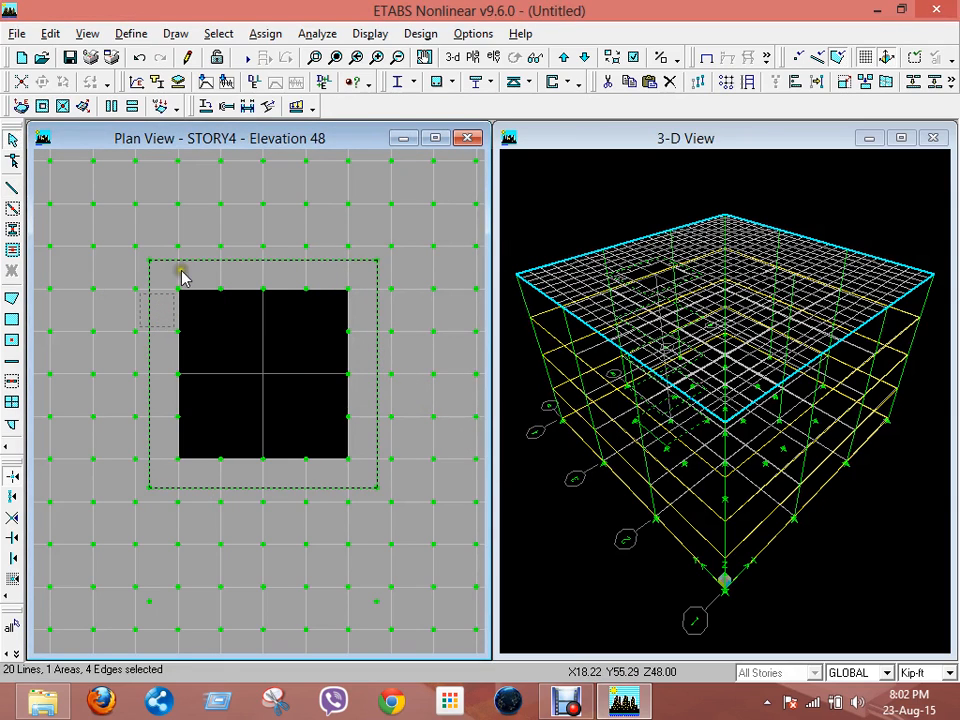
pyautogui.keyDown('ctrl'); pyautogui.click(167, 270); pyautogui.keyUp('ctrl')
pyautogui.click(477, 441)
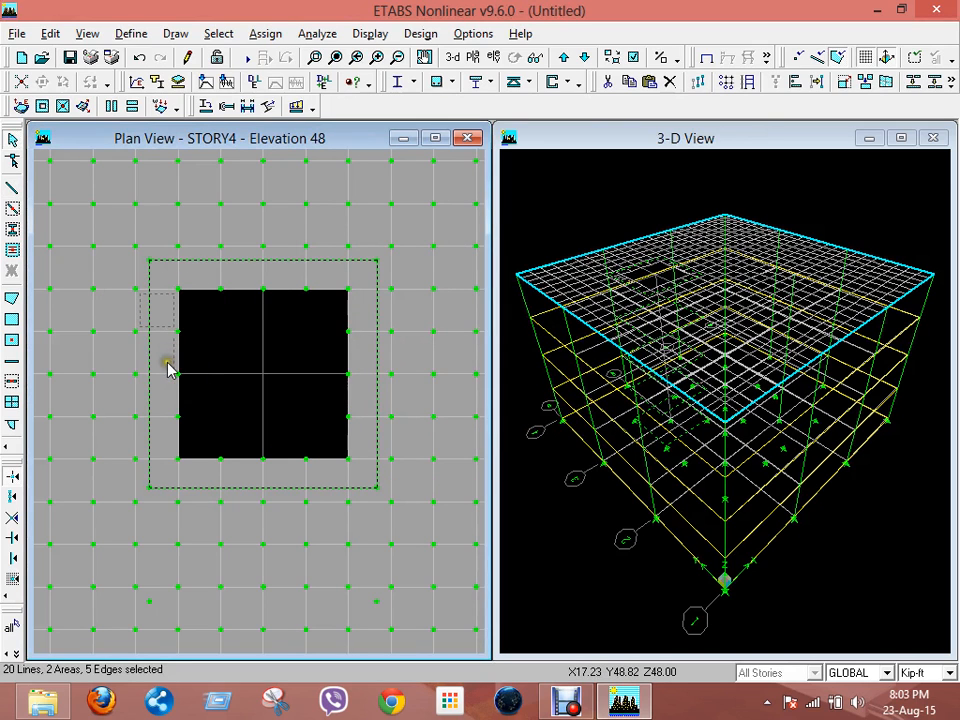
pyautogui.keyDown('ctrl'); pyautogui.click(209, 266); pyautogui.keyUp('ctrl')
pyautogui.click(477, 442)
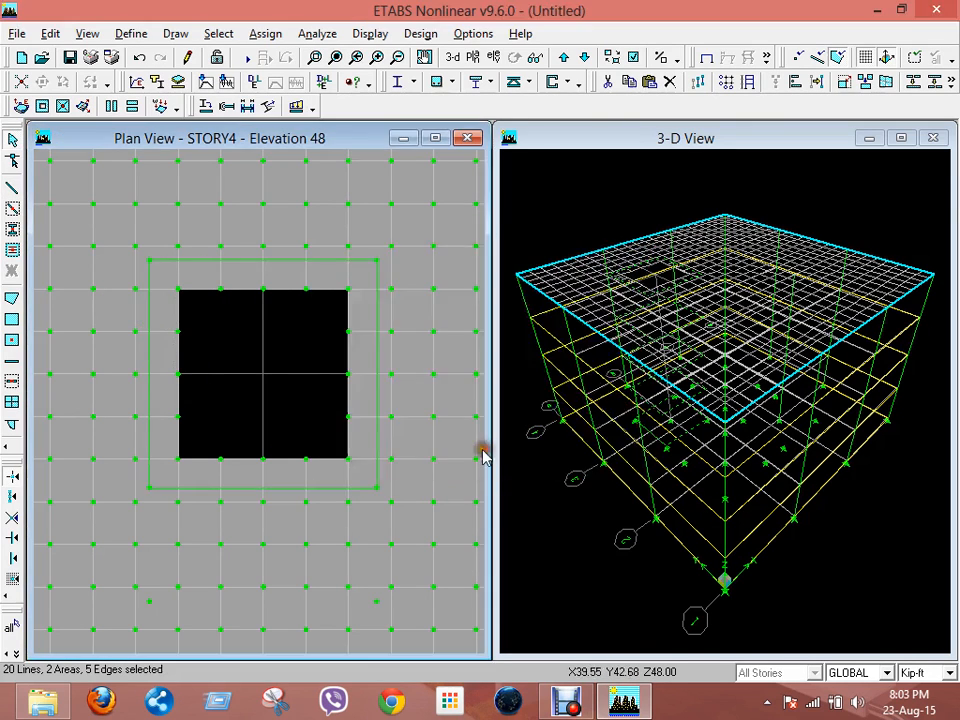
pyautogui.click(163, 360)
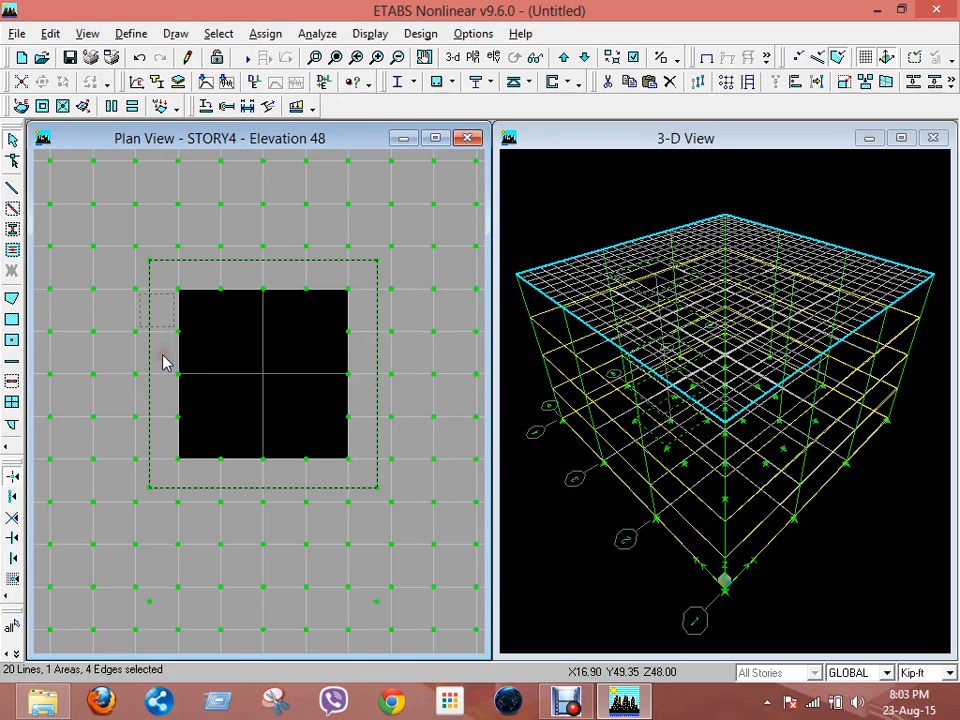
# Add the five slab areas along the upper side of the B-3 square, through its upper-right corner, to the selection
pyautogui.click(207, 279)
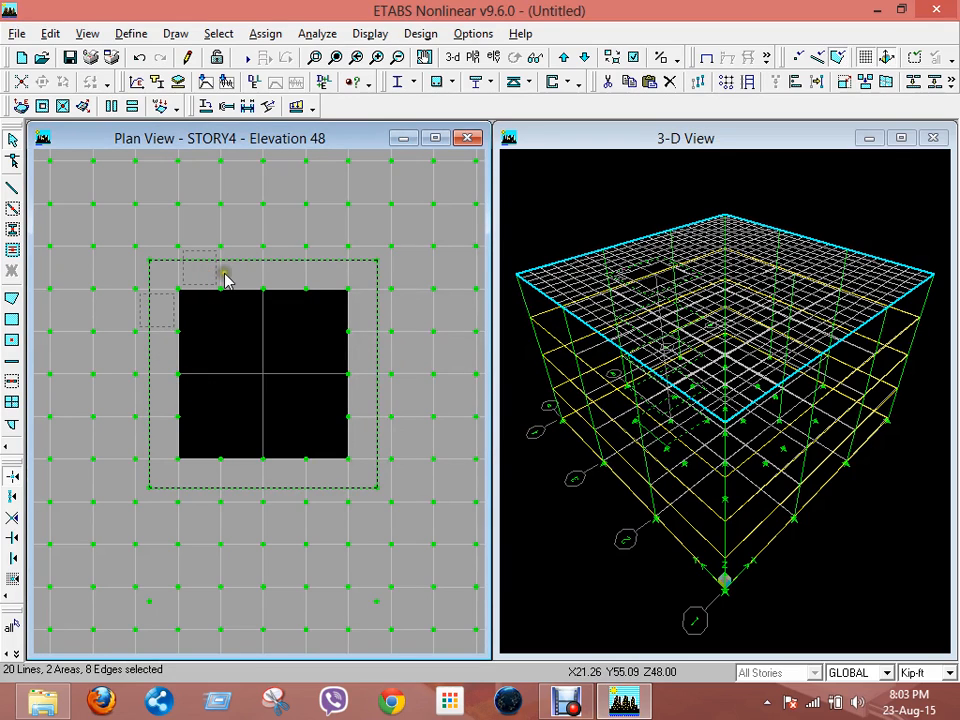
pyautogui.click(234, 277)
pyautogui.keyDown('ctrl'); pyautogui.click(300, 276); pyautogui.keyUp('ctrl')
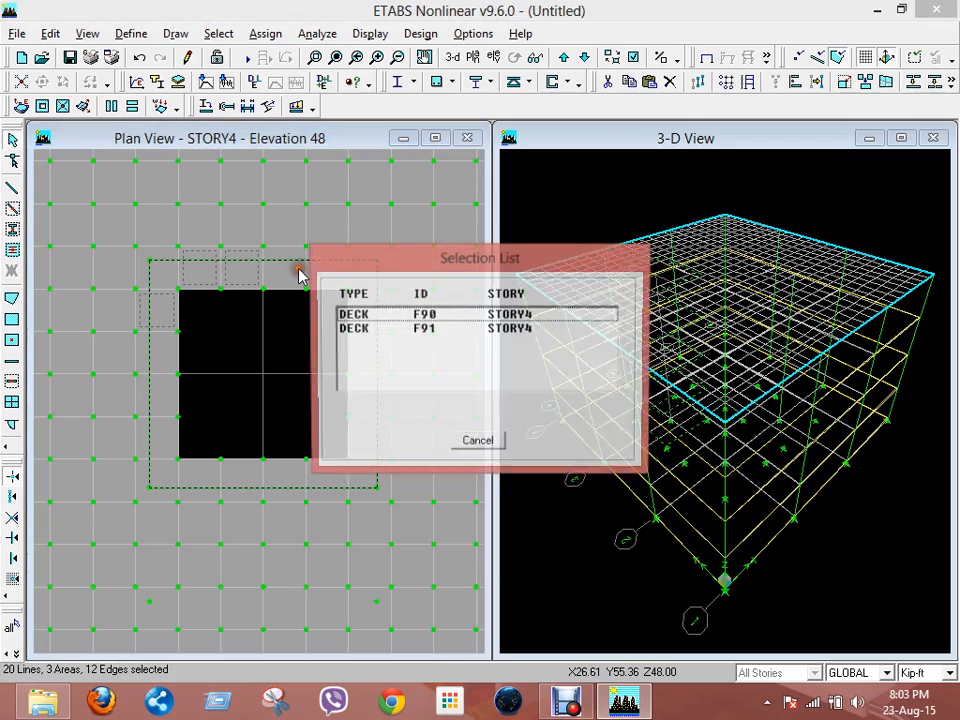
pyautogui.click(474, 437)
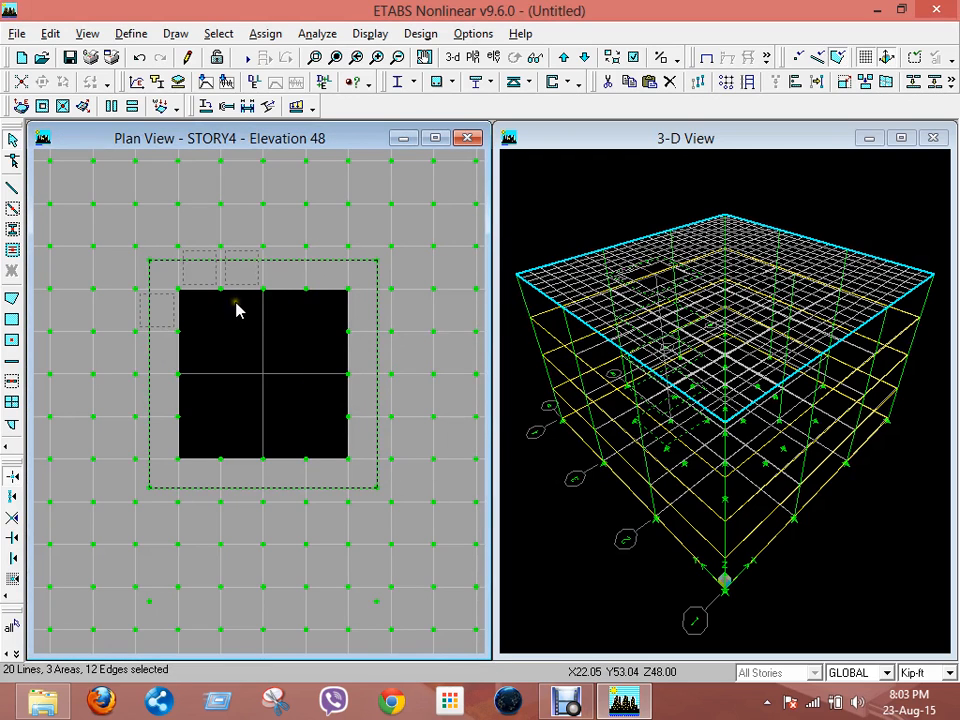
pyautogui.click(287, 276)
pyautogui.click(331, 270)
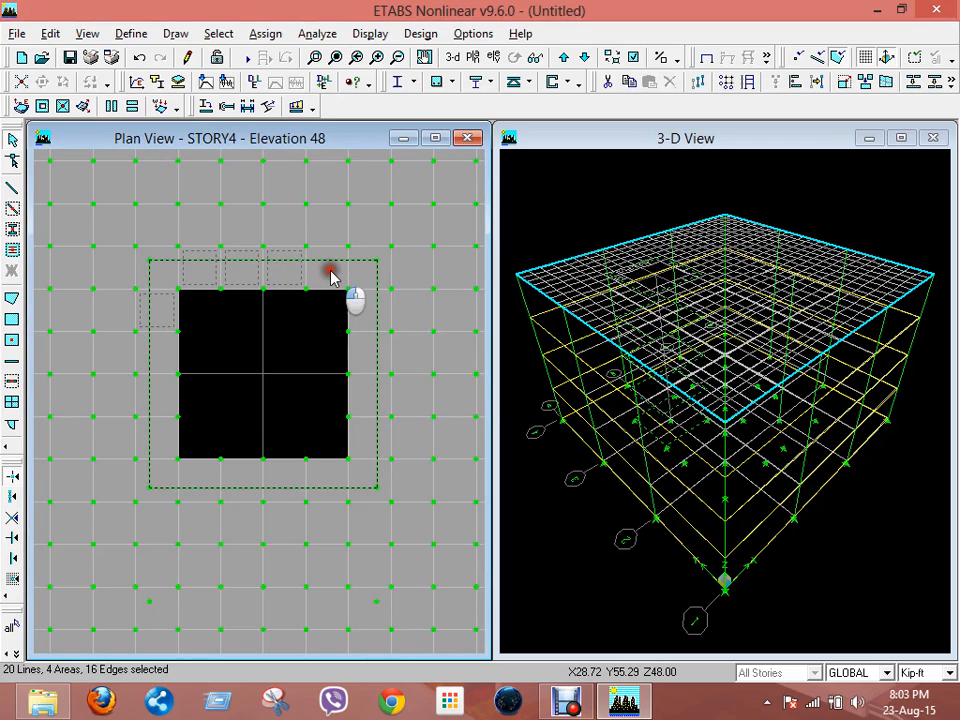
pyautogui.click(364, 274)
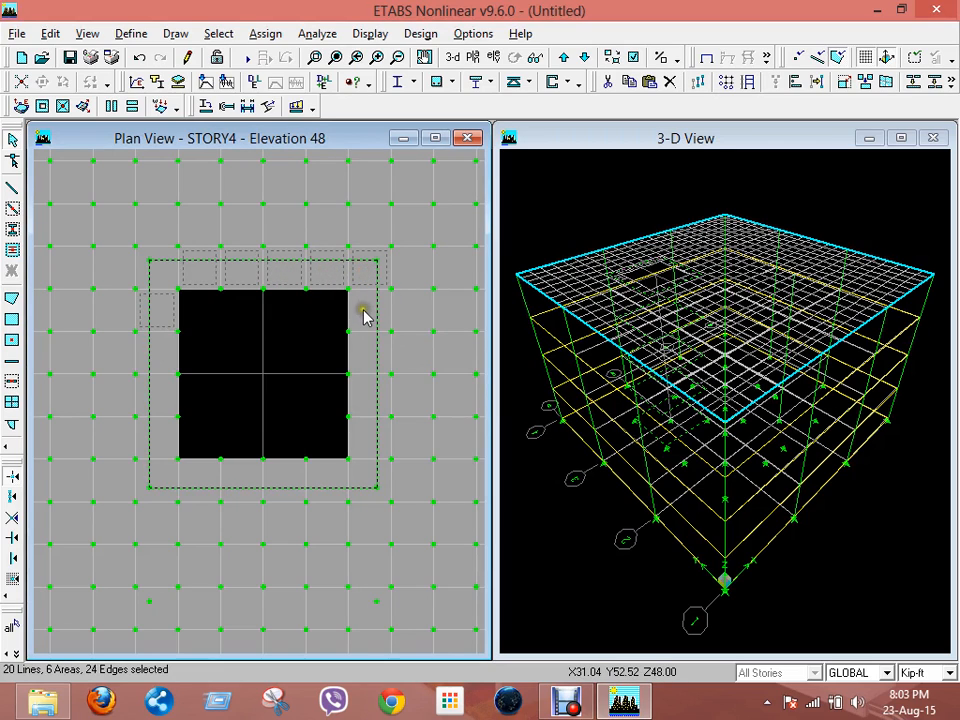
# Add the slab areas along the right side of the B-3 square, down to its lower-right corner, to the selection
pyautogui.click(364, 316)
pyautogui.click(360, 353)
pyautogui.click(364, 392)
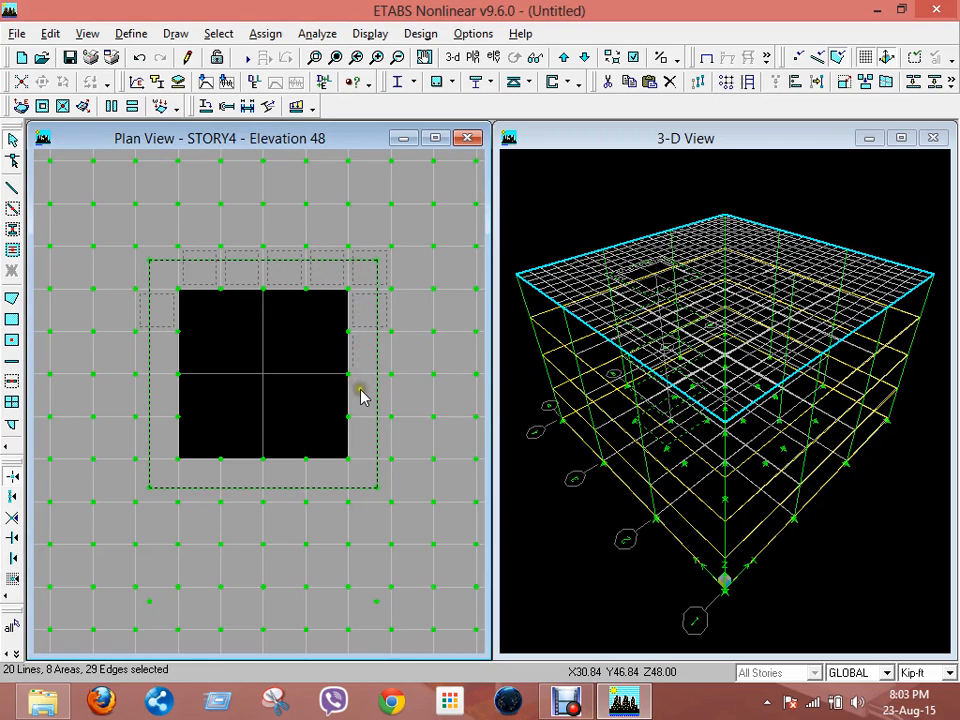
pyautogui.click(362, 442)
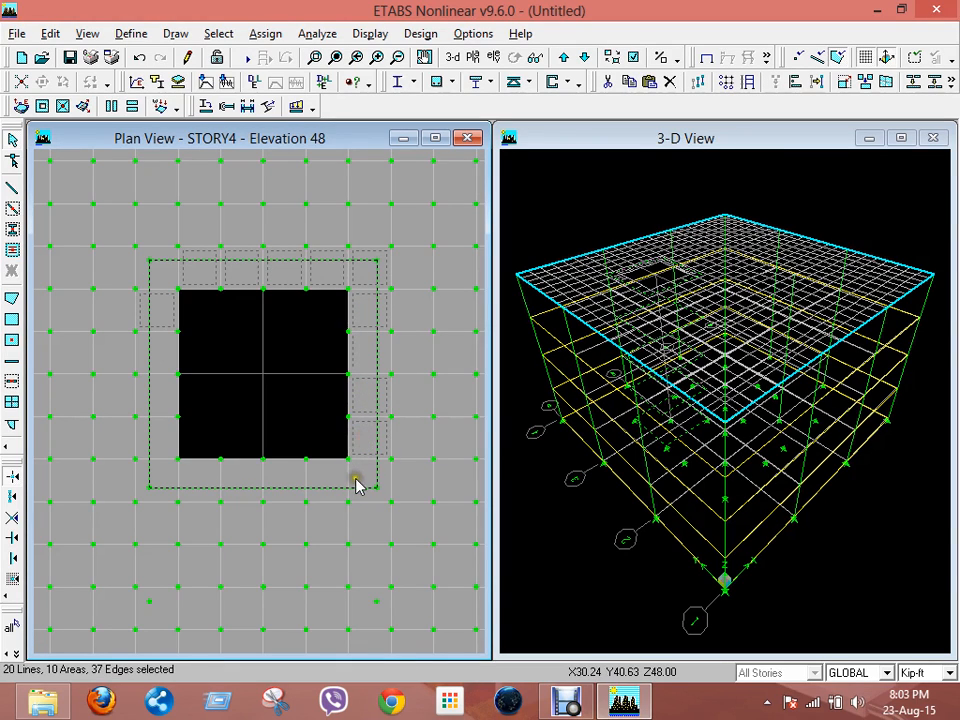
pyautogui.click(362, 474)
# Add the slab areas along the lower side of the B-3 square, through its lower-left corner, to the selection
pyautogui.click(332, 476)
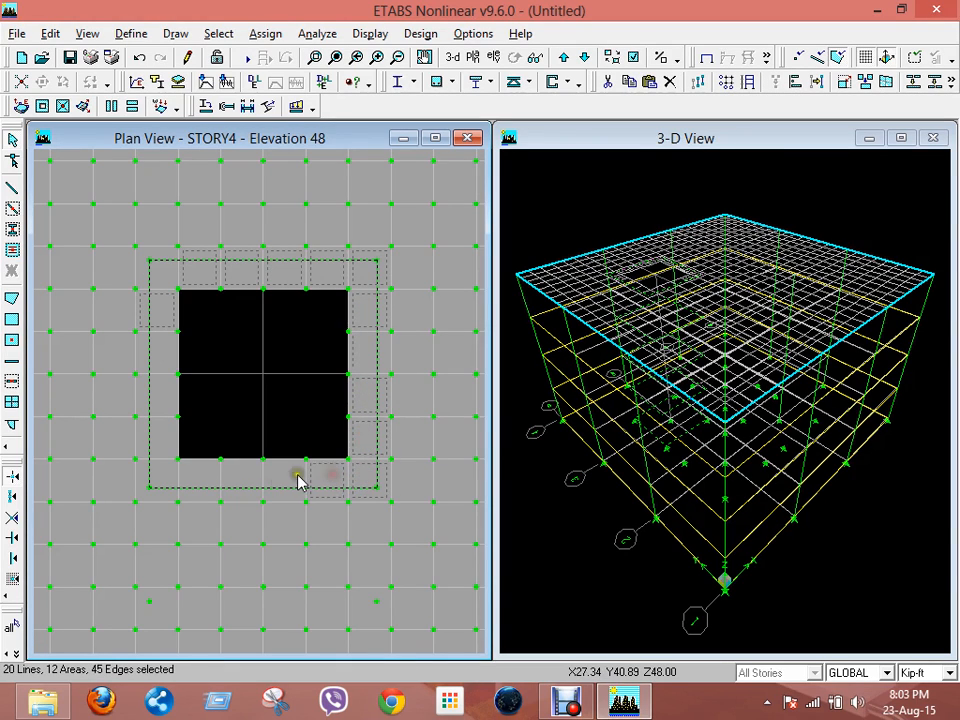
pyautogui.click(283, 479)
pyautogui.click(242, 476)
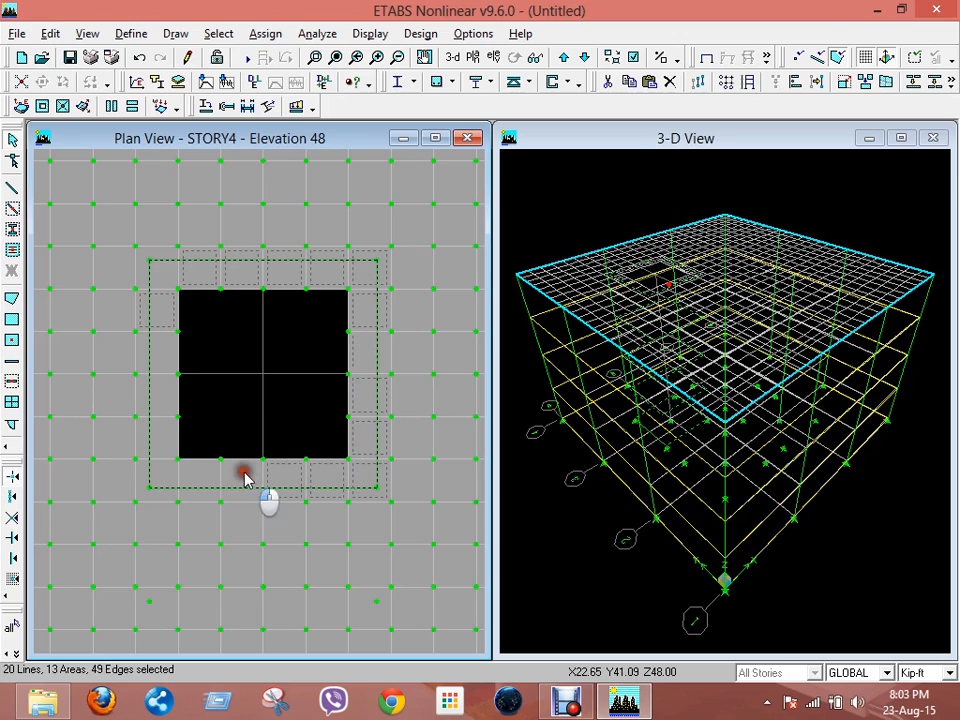
pyautogui.click(196, 478)
pyautogui.click(163, 472)
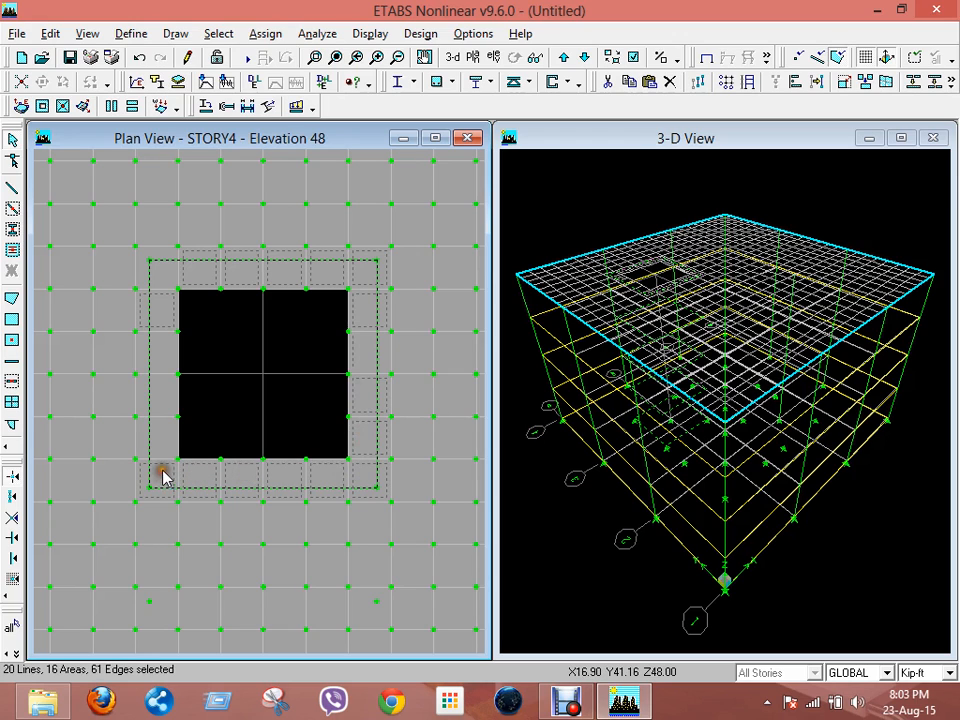
# Add the remaining slab areas on the left side of the B-3 square and the upper-left corner area to the selection
pyautogui.click(161, 436)
pyautogui.click(159, 396)
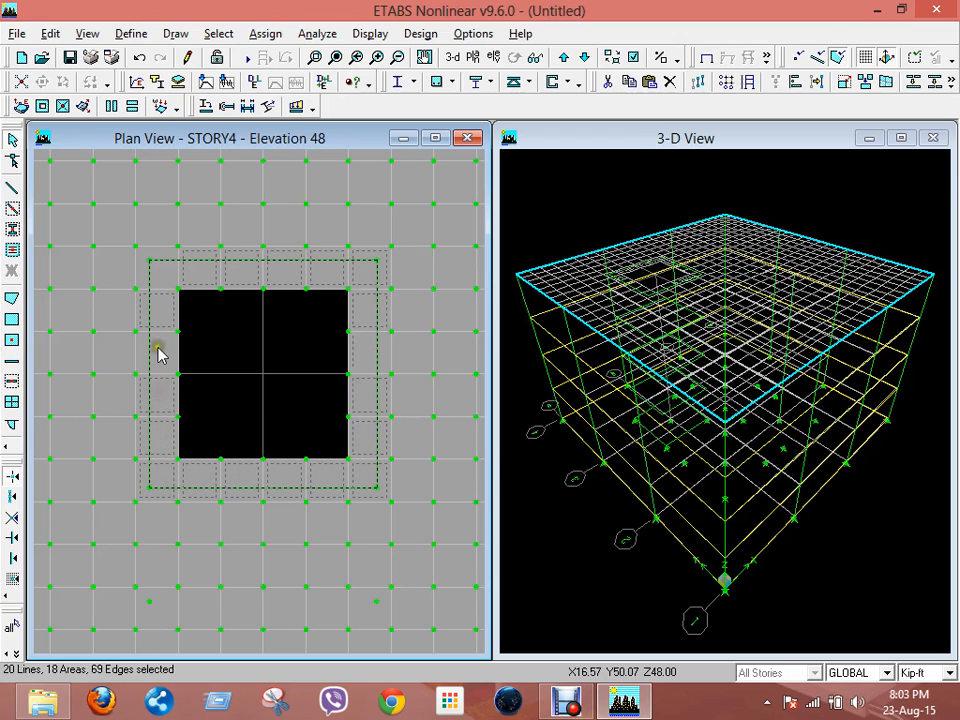
pyautogui.keyDown('ctrl'); pyautogui.click(168, 288); pyautogui.keyUp('ctrl')
pyautogui.click(484, 447)
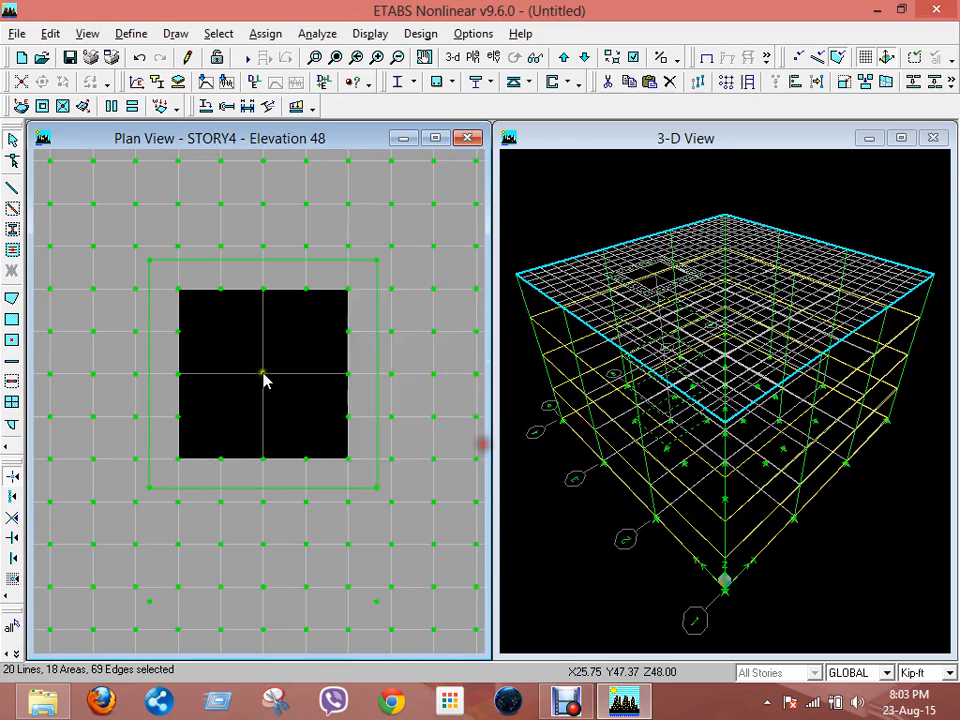
pyautogui.click(165, 352)
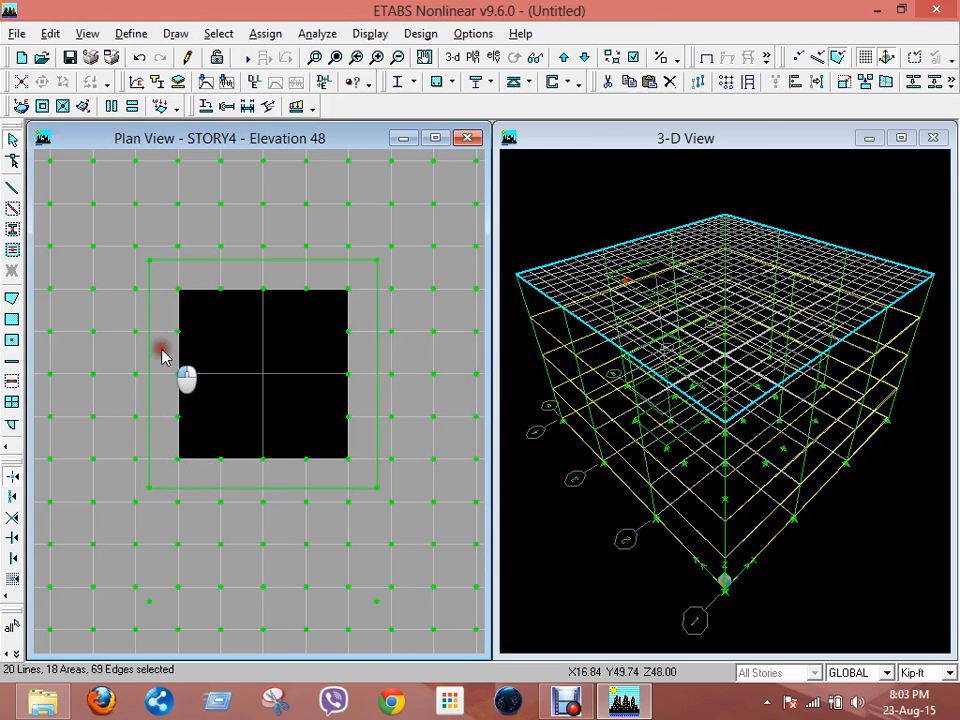
pyautogui.click(165, 279)
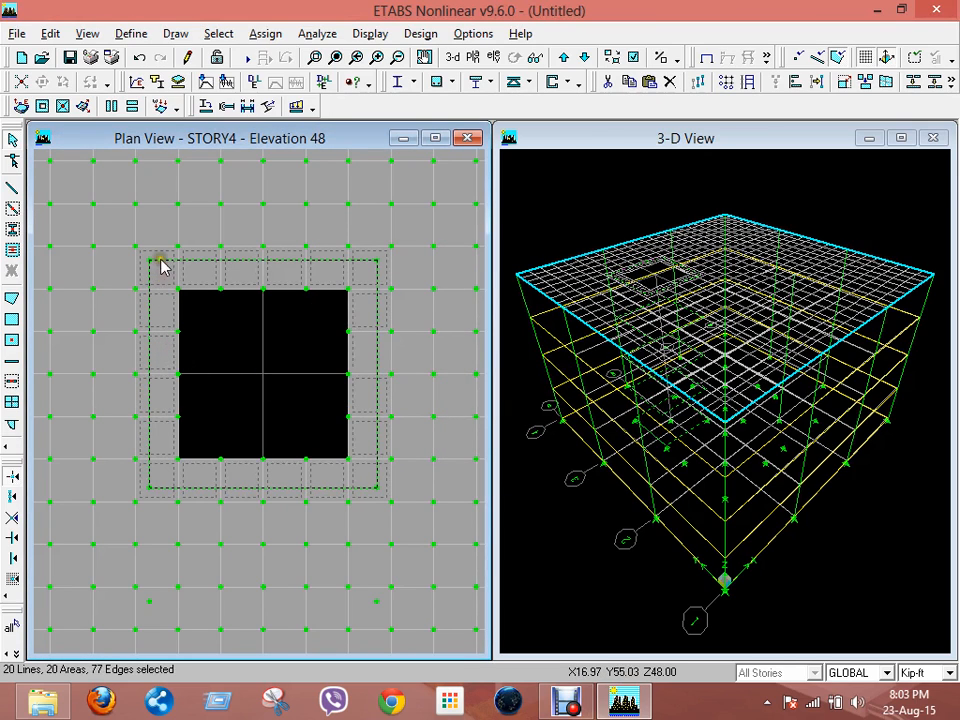
# Mesh the selected ring of slab areas along the selected boundary lines of the B-3 square
pyautogui.click(50, 33)
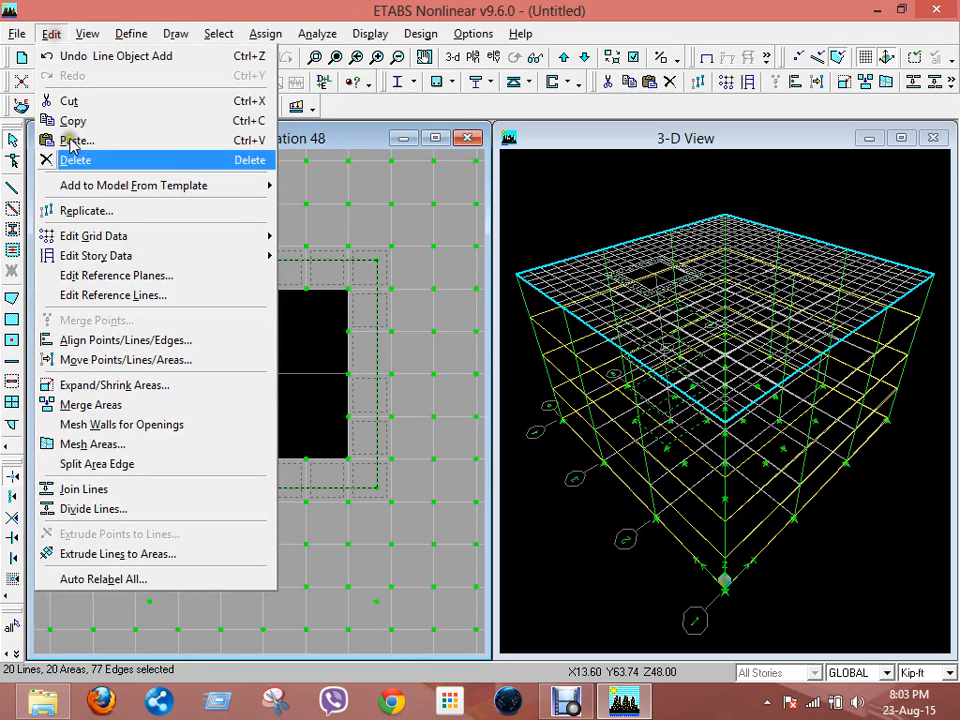
pyautogui.click(92, 444)
pyautogui.click(440, 462)
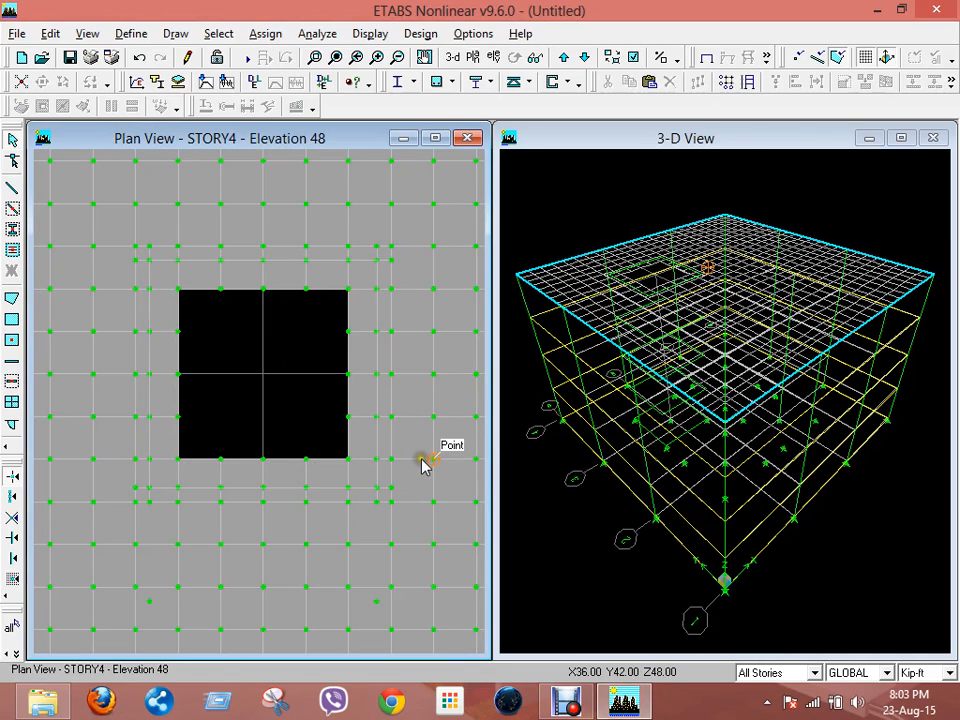
# Inspect which deck areas meet at the upper-left corner of the meshed B-3 square
pyautogui.keyDown('ctrl'); pyautogui.click(163, 269); pyautogui.keyUp('ctrl')
pyautogui.click(478, 441)
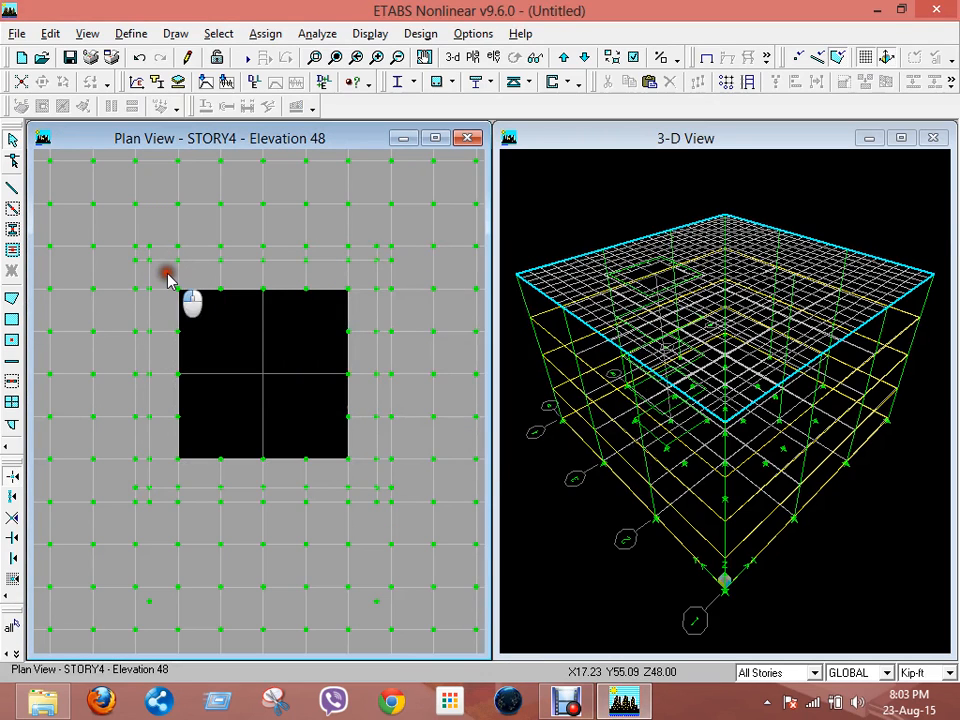
pyautogui.keyDown('ctrl'); pyautogui.click(185, 292); pyautogui.keyUp('ctrl')
pyautogui.click(456, 443)
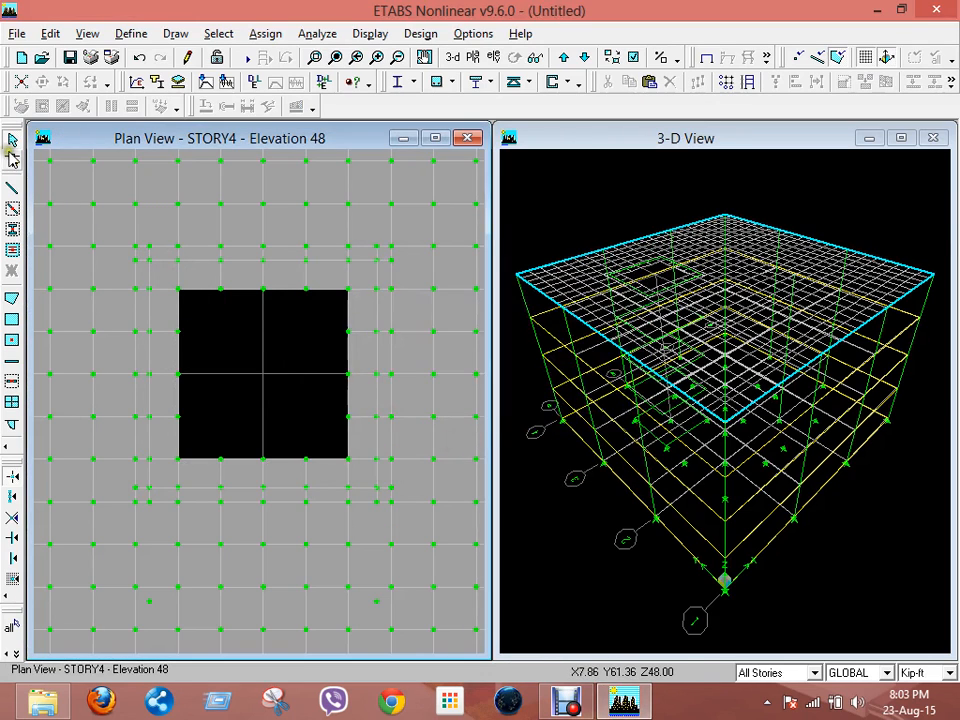
pyautogui.keyDown('ctrl'); pyautogui.click(162, 281); pyautogui.keyUp('ctrl')
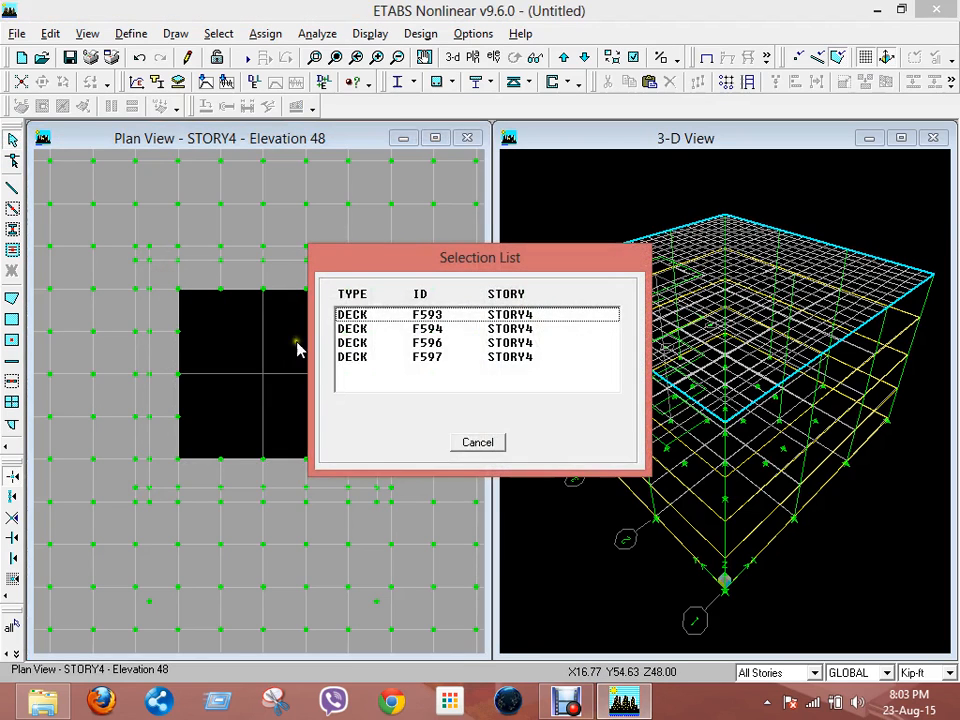
pyautogui.click(484, 443)
pyautogui.keyDown('ctrl'); pyautogui.click(170, 277); pyautogui.keyUp('ctrl')
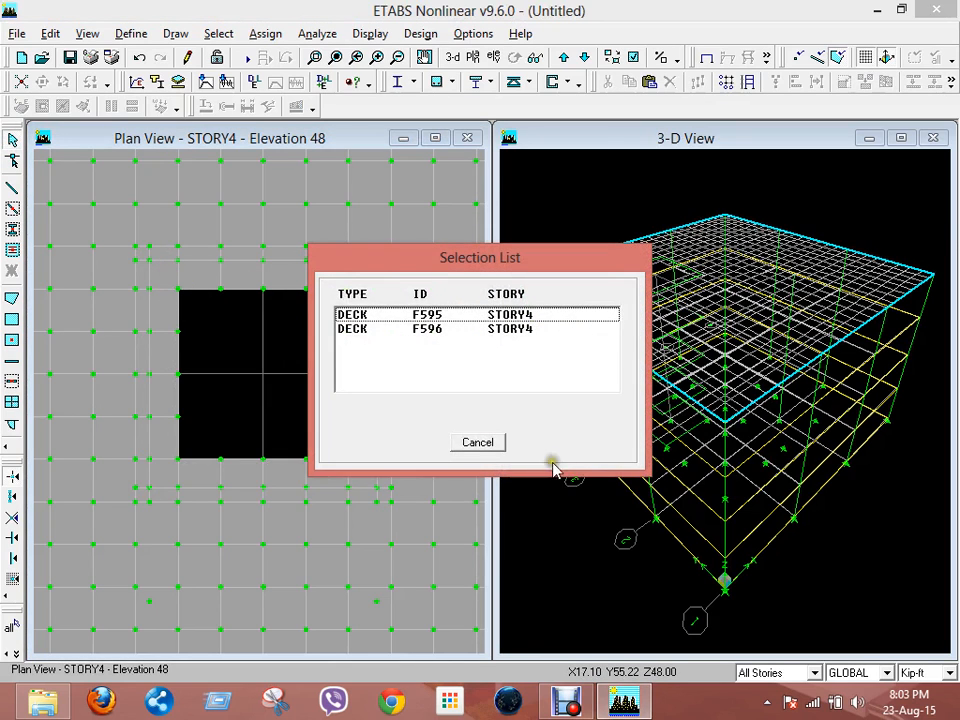
pyautogui.click(489, 446)
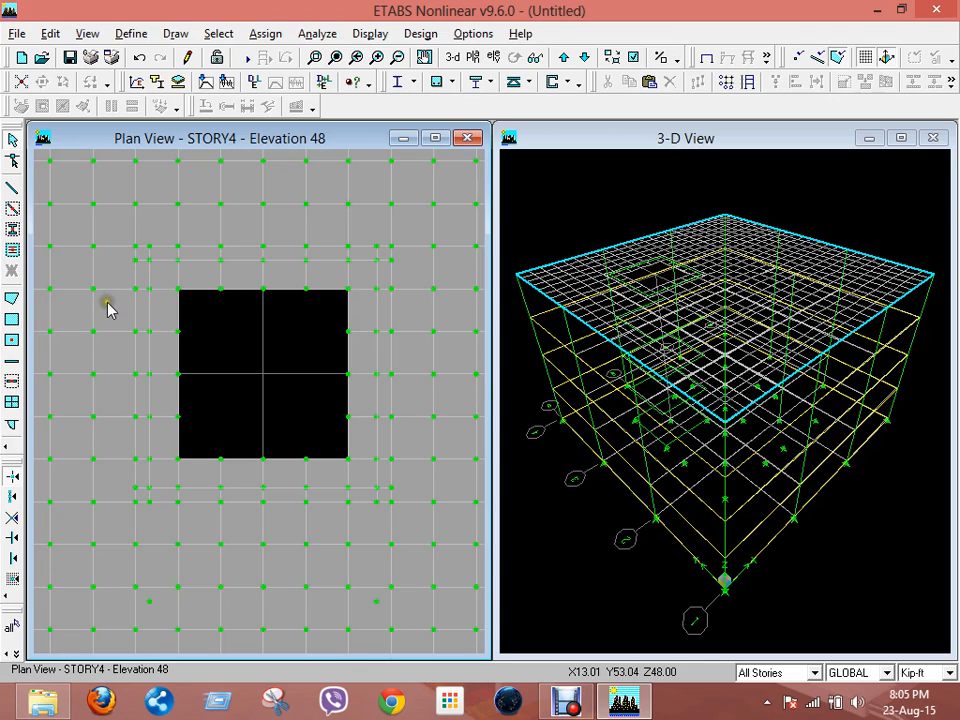
# Draw SLAB12 areas in the four grid bays surrounding column B-3
pyautogui.click(95, 332)
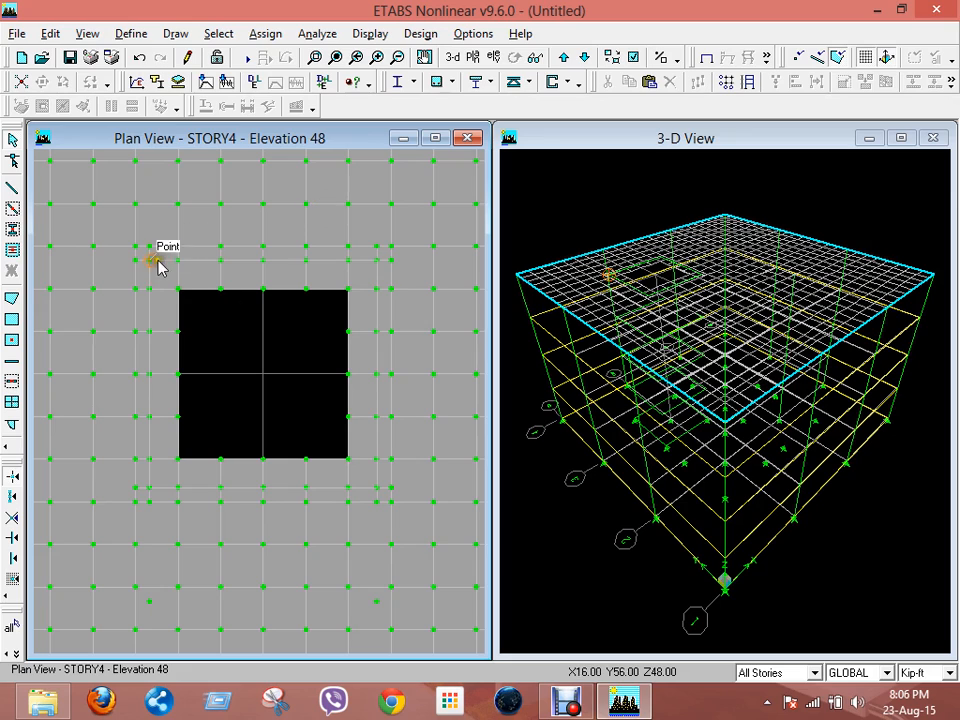
pyautogui.click(12, 340)
pyautogui.click(298, 108)
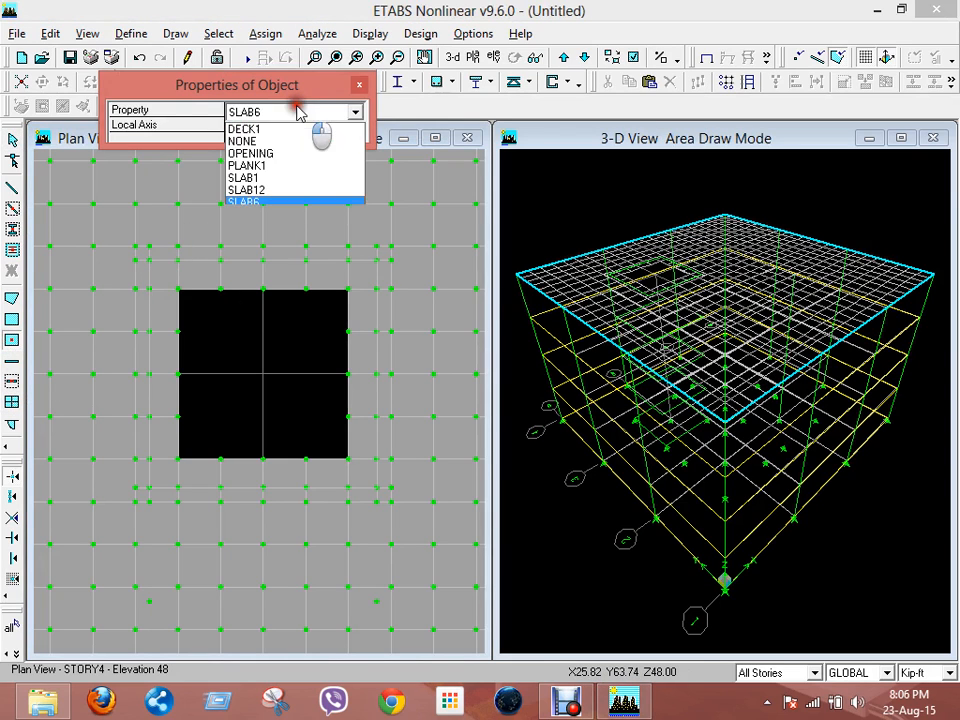
pyautogui.click(261, 191)
pyautogui.click(215, 352)
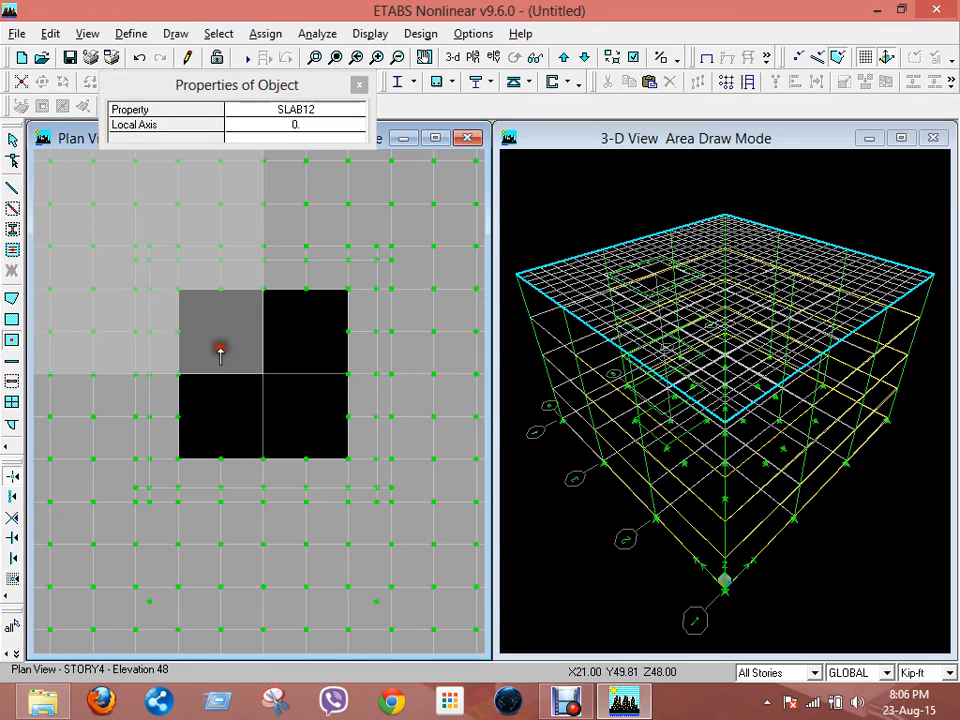
pyautogui.click(310, 428)
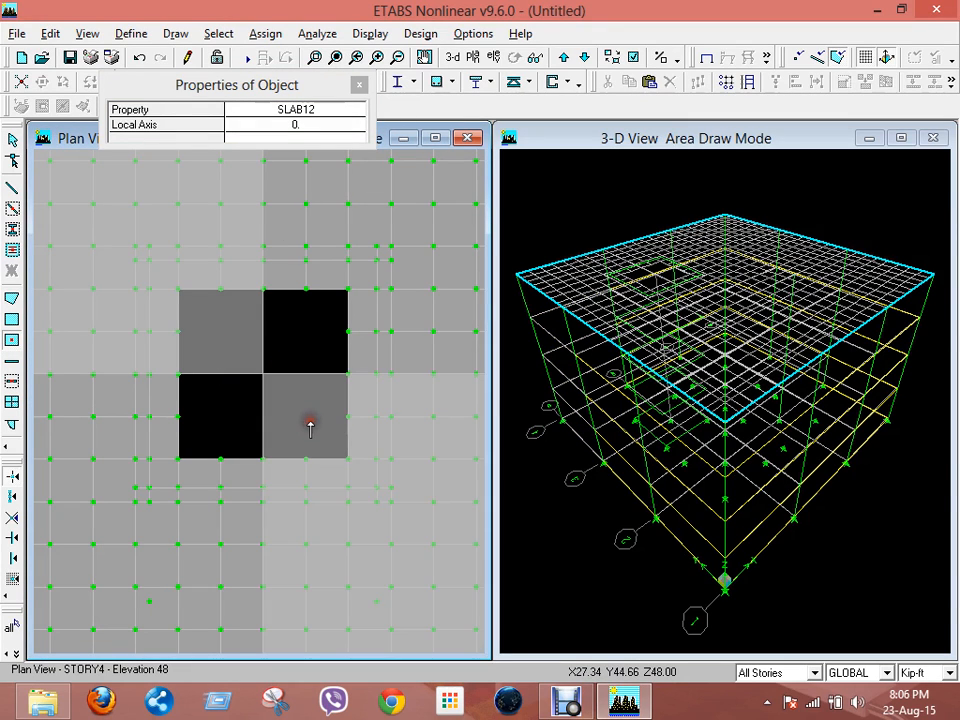
pyautogui.click(313, 358)
pyautogui.click(198, 422)
pyautogui.scroll(-1, 225, 400)
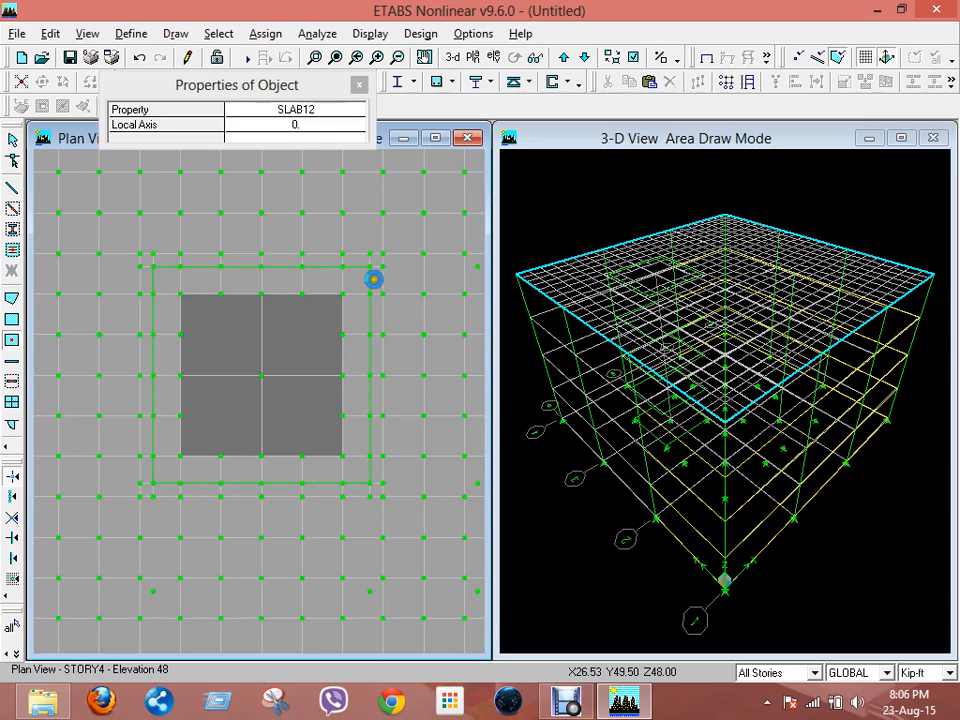
# Start a new model, discarding the current changes and without initializing it from an existing .edb file
pyautogui.click(14, 34)
pyautogui.click(40, 57)
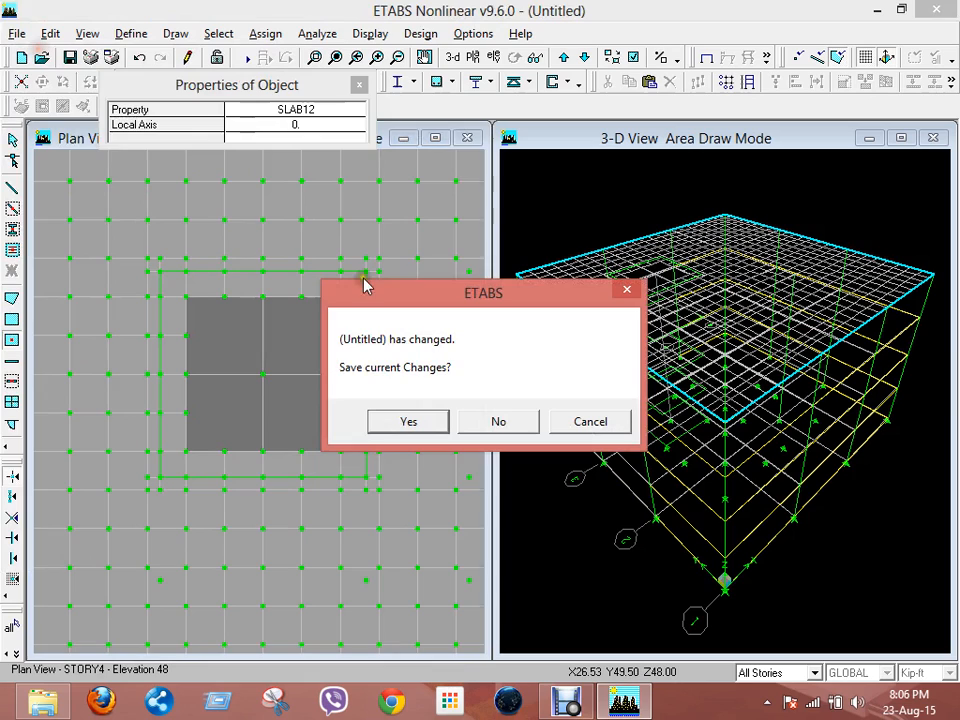
pyautogui.click(508, 422)
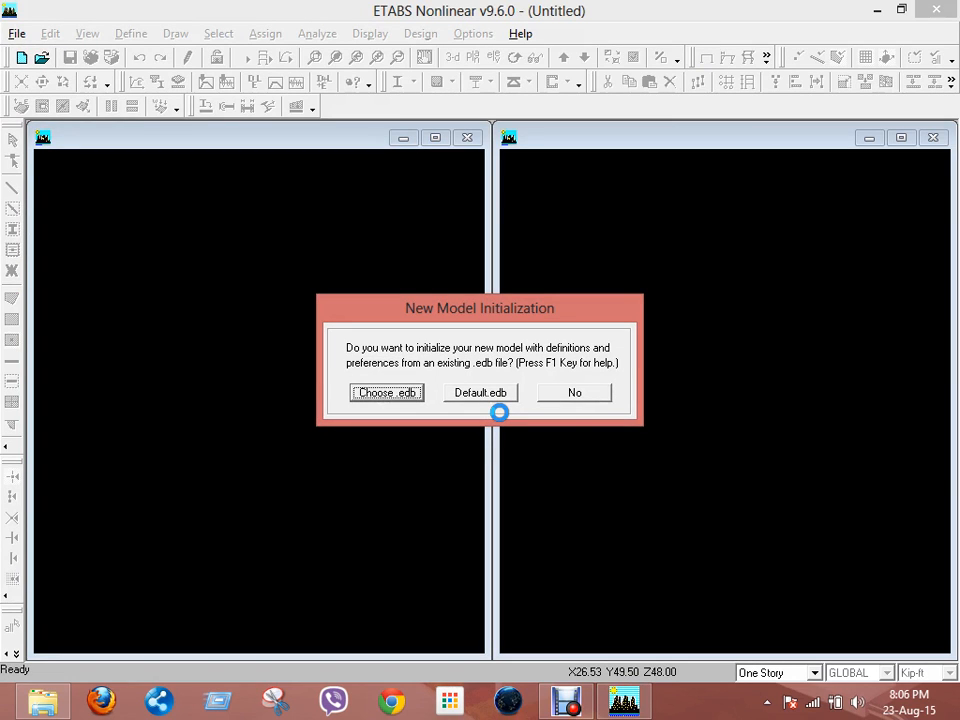
pyautogui.click(588, 397)
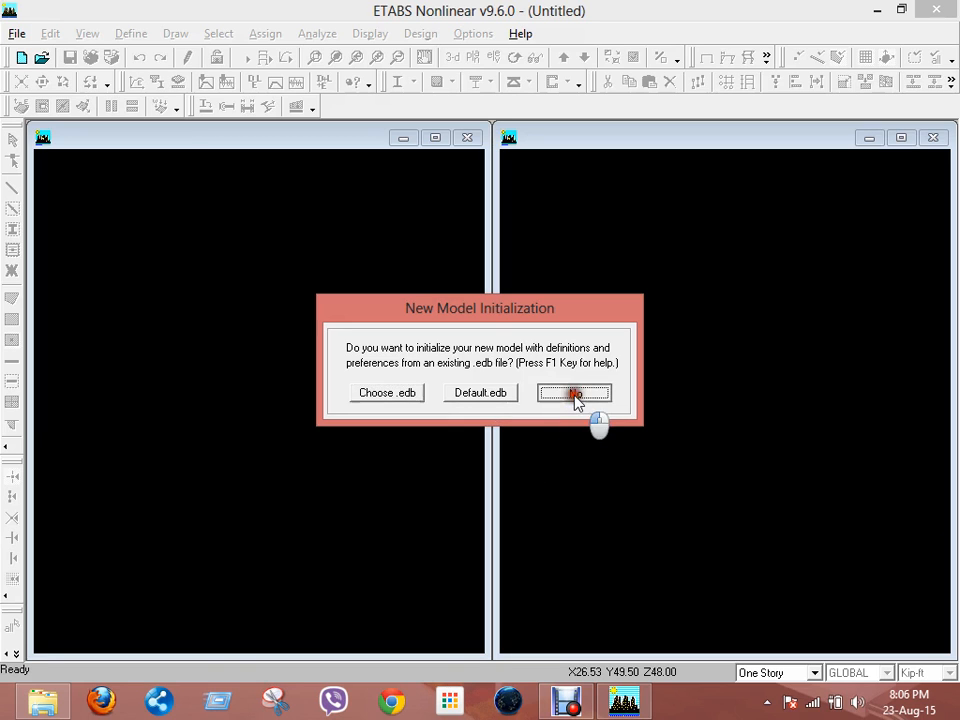
pyautogui.click(566, 700)
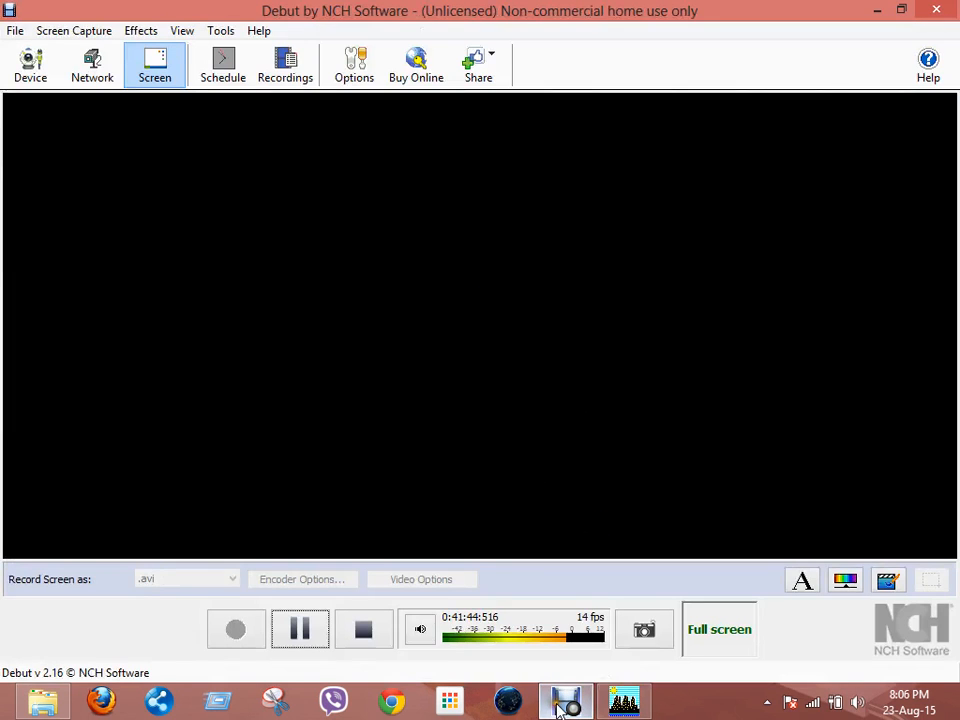
pyautogui.click(303, 630)
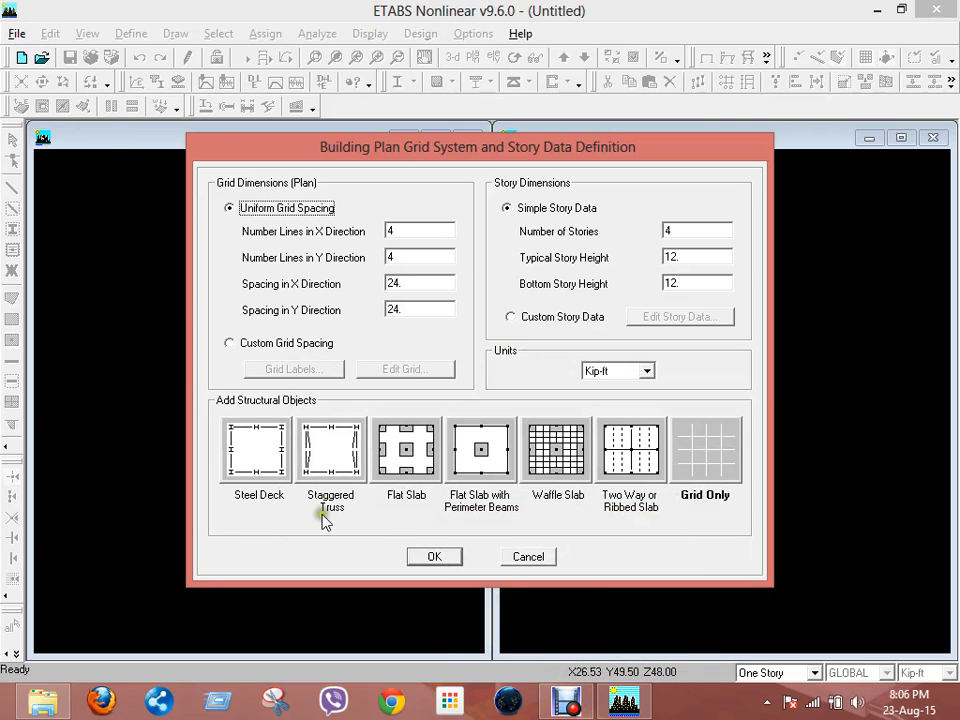
# Create the Grid Only model in Kip-ft with 4 grid lines each way at 24 ft and 4 stories of 12 ft
pyautogui.click(645, 371)
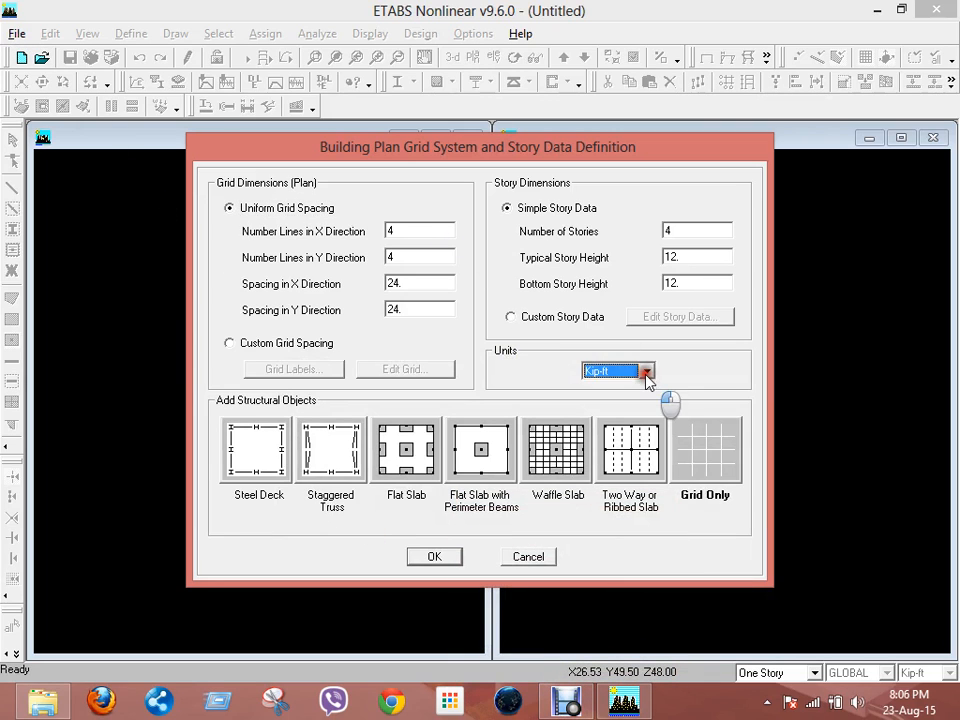
pyautogui.click(681, 429)
pyautogui.click(433, 555)
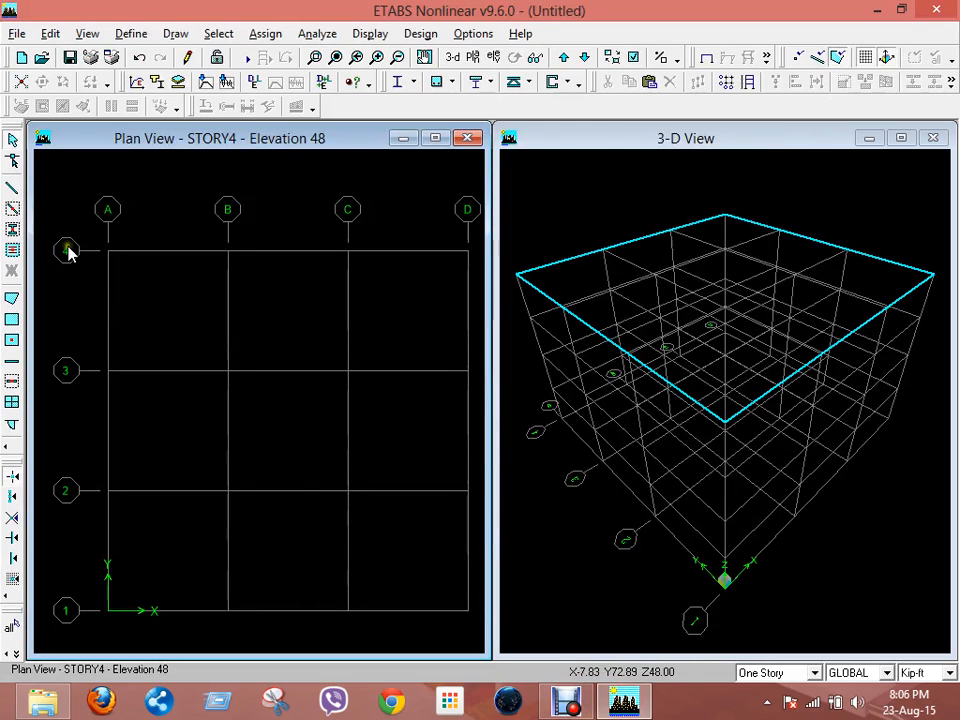
# Draw ConcBm frame beams along all grid lines of the STORY4 plan from A to D and 1 to 4
pyautogui.click(12, 188)
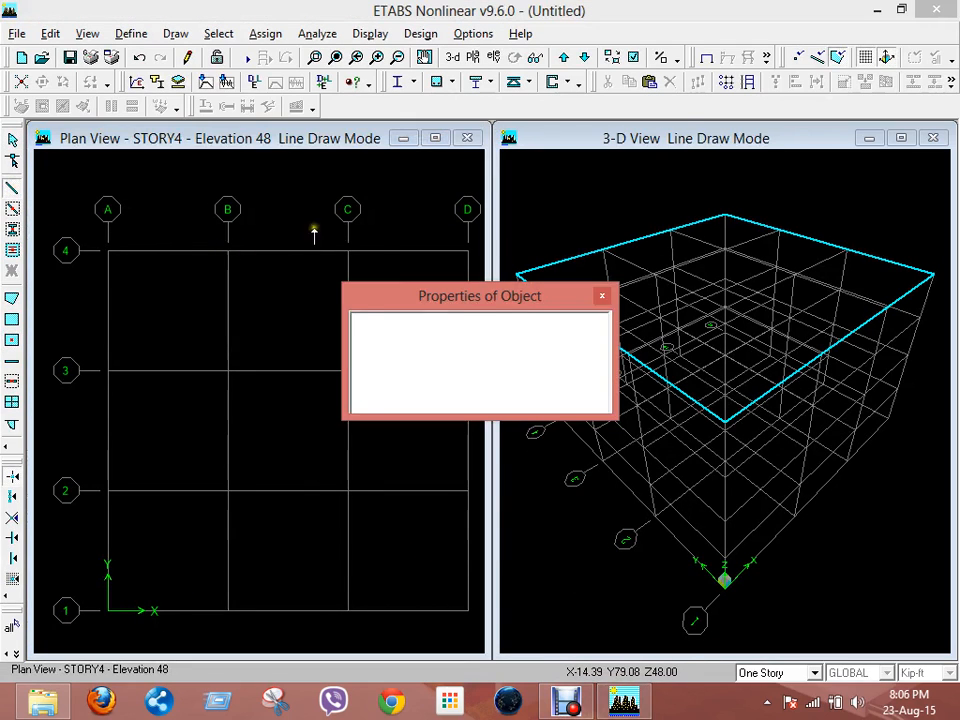
pyautogui.click(602, 296)
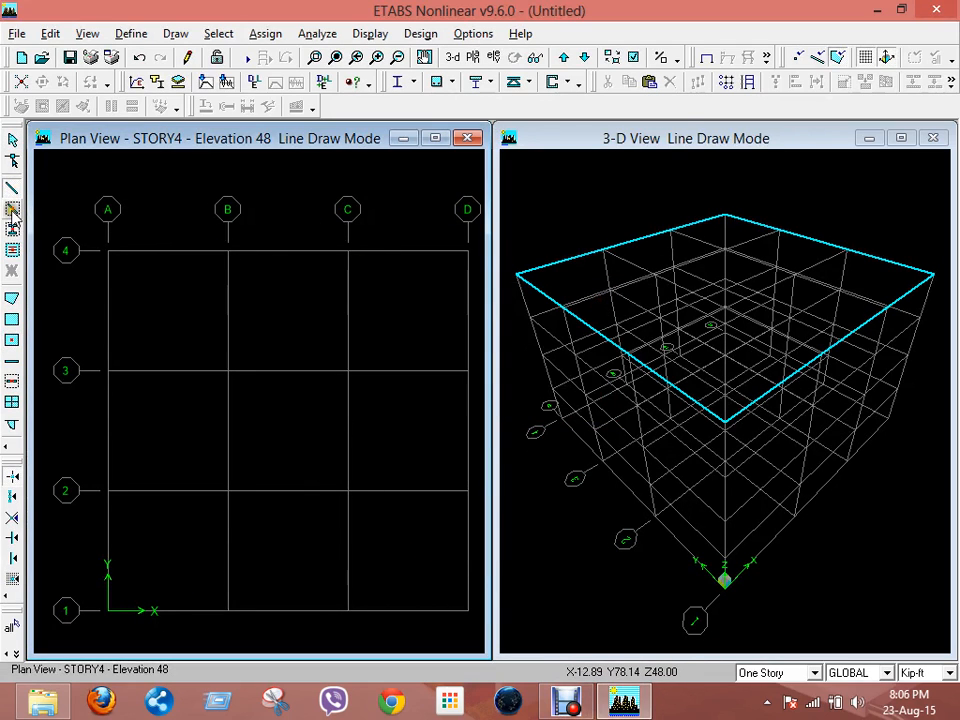
pyautogui.click(12, 208)
pyautogui.moveTo(491, 296); pyautogui.dragTo(439, 21)
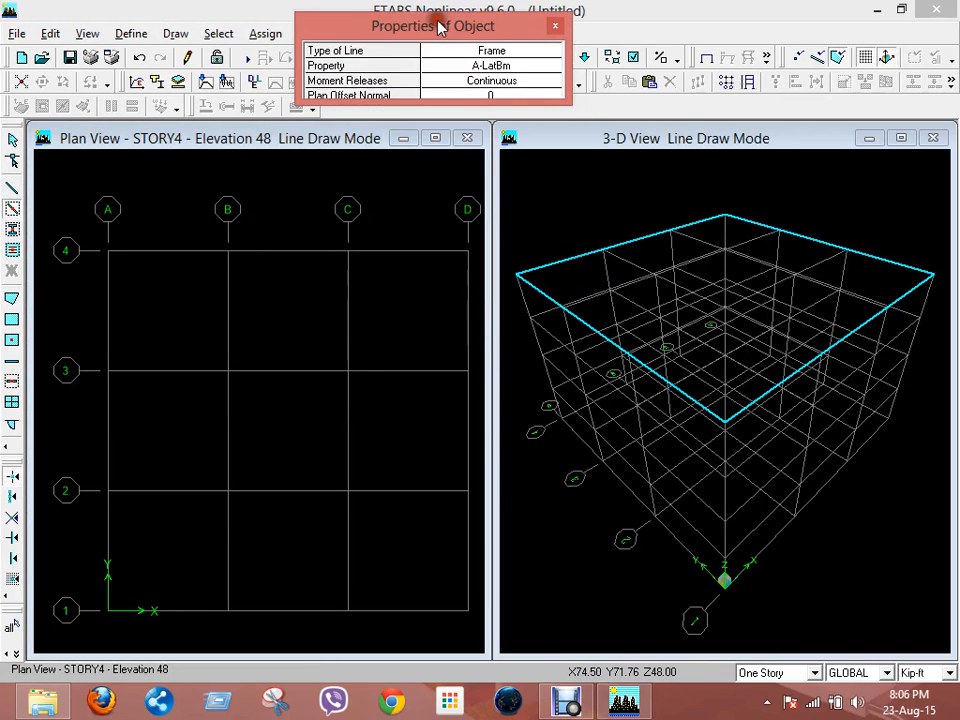
pyautogui.click(496, 66)
pyautogui.press('c')
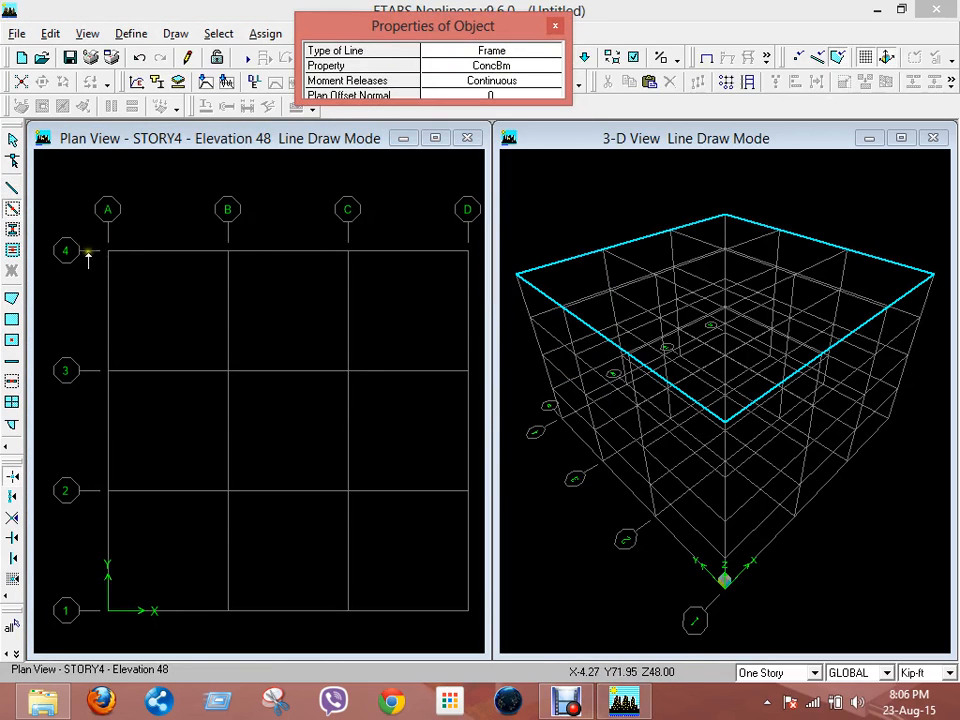
pyautogui.moveTo(84, 227)
pyautogui.mouseDown()
pyautogui.moveTo(181, 473)
pyautogui.moveTo(433, 631)
pyautogui.moveTo(477, 620)
pyautogui.mouseUp()
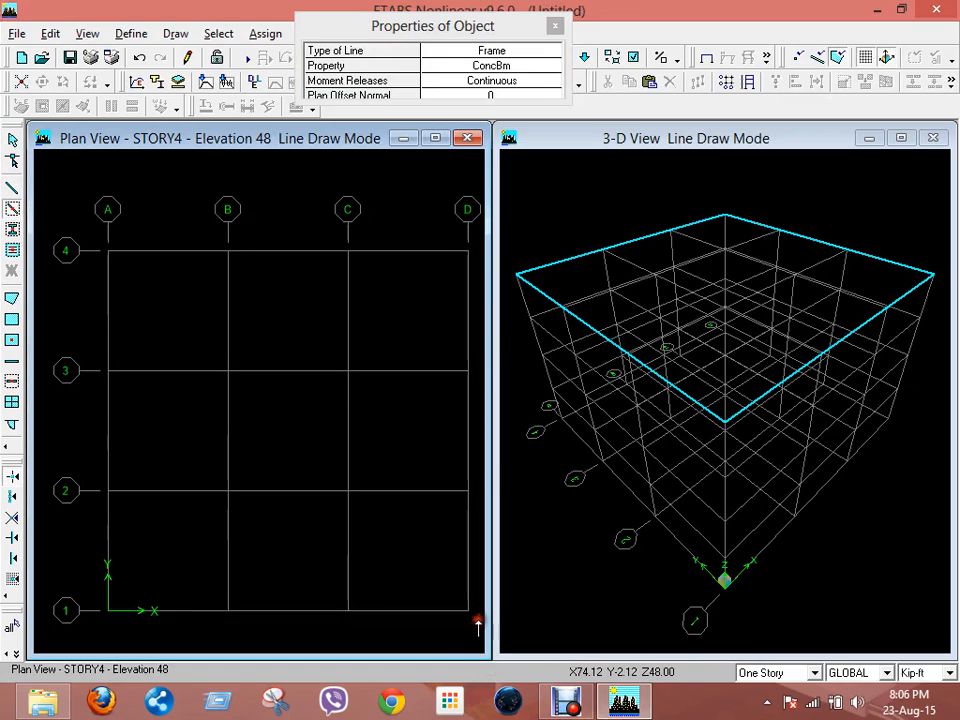
pyautogui.click(560, 25)
# Place ConcCol columns at every grid intersection of the STORY4 plan and return to object selection
pyautogui.click(12, 229)
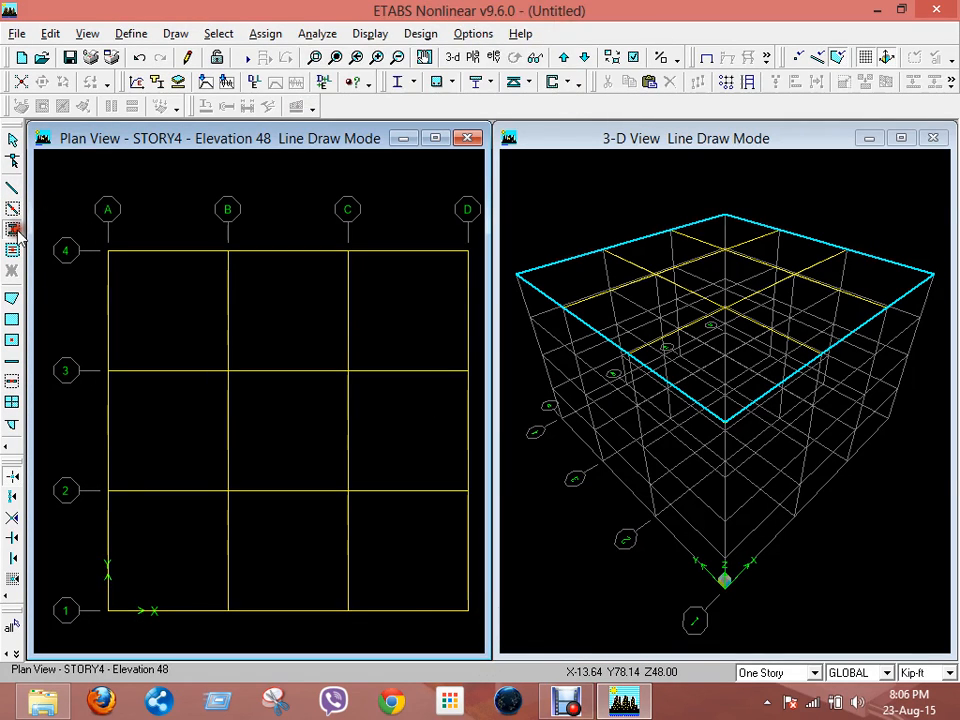
pyautogui.click(500, 52)
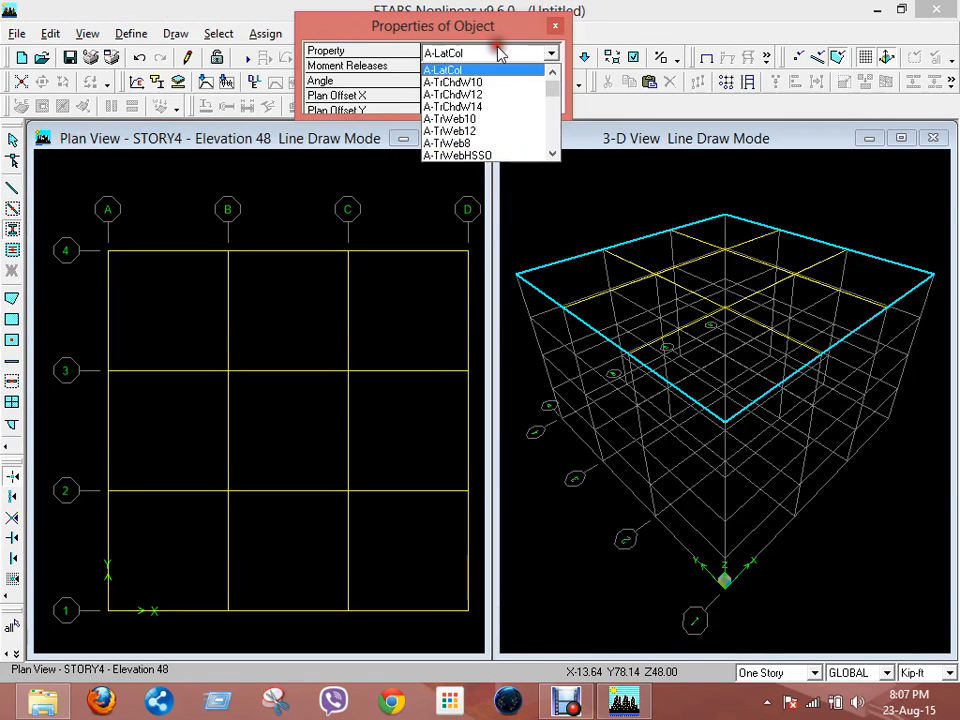
pyautogui.click(452, 155)
pyautogui.click(454, 54)
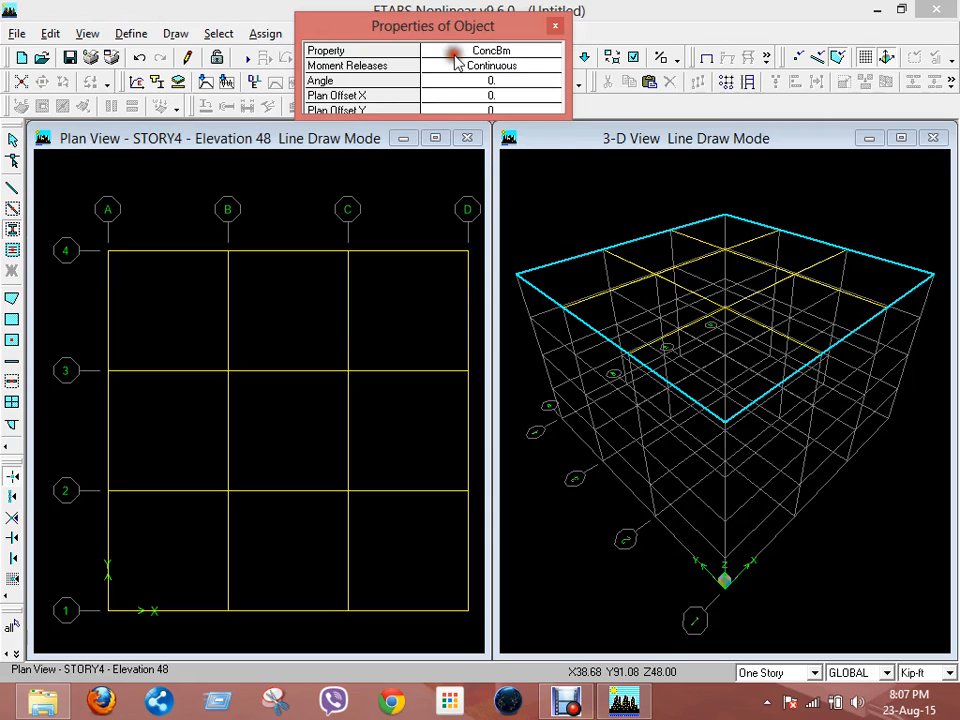
pyautogui.click(452, 82)
pyautogui.moveTo(88, 217)
pyautogui.mouseDown()
pyautogui.moveTo(317, 561)
pyautogui.moveTo(466, 628)
pyautogui.mouseUp()
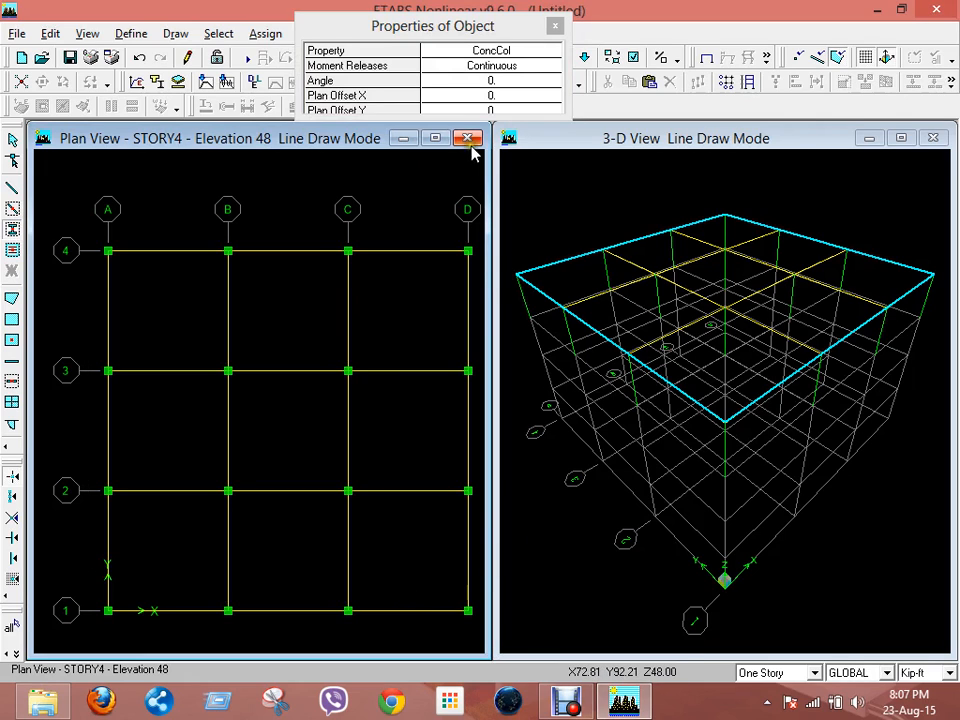
pyautogui.click(555, 26)
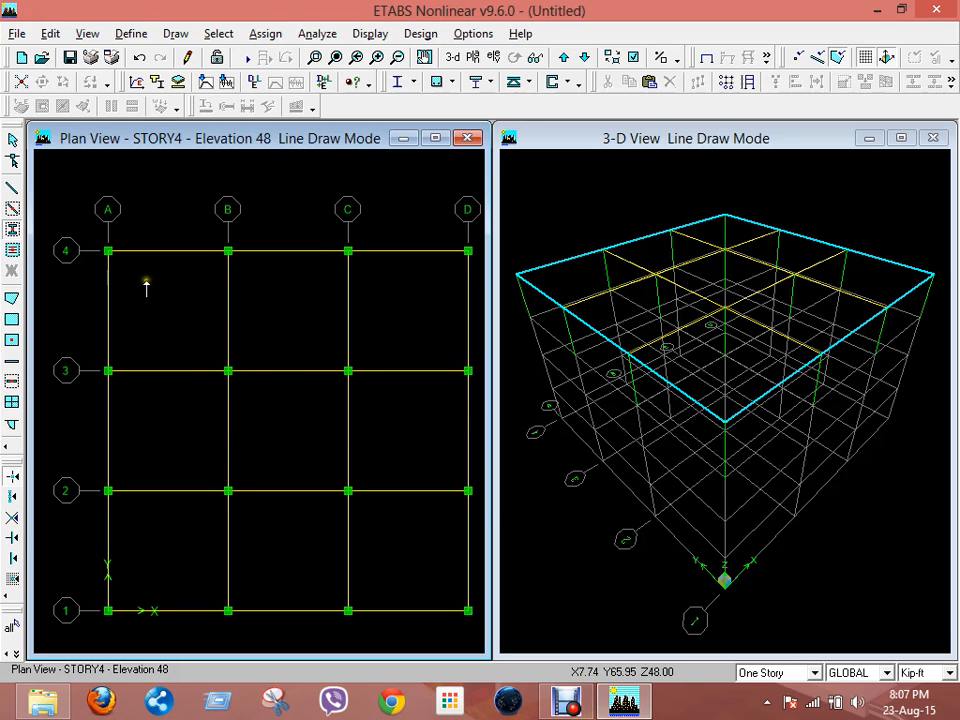
pyautogui.click(12, 139)
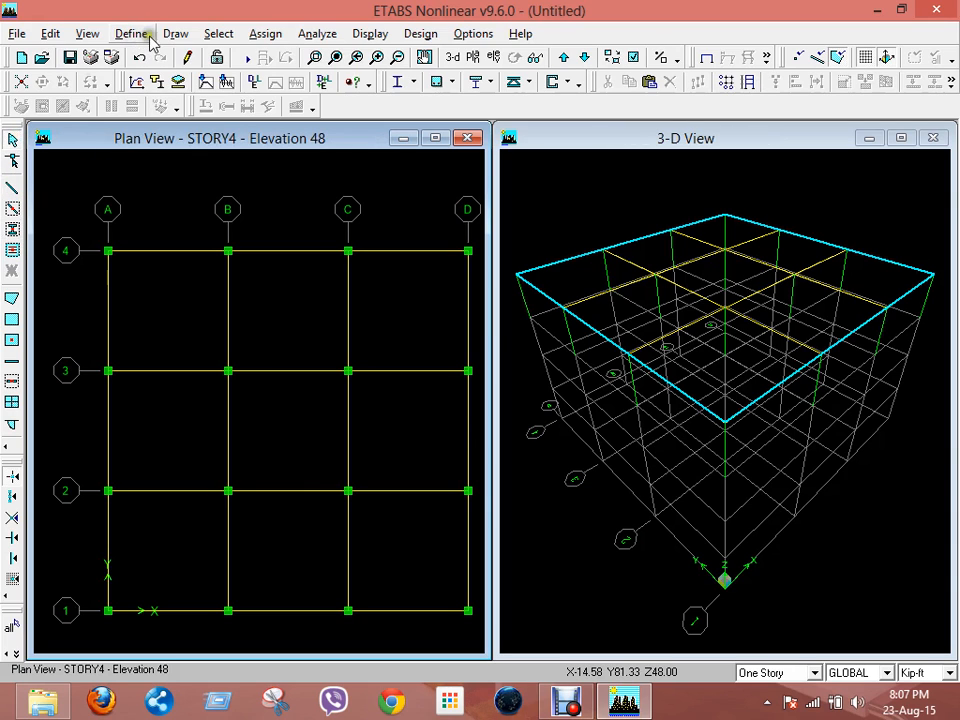
# Try to place a point object offset 8 ft in X and 8 ft in Y from grid point B-3
pyautogui.click(178, 33)
pyautogui.click(266, 101)
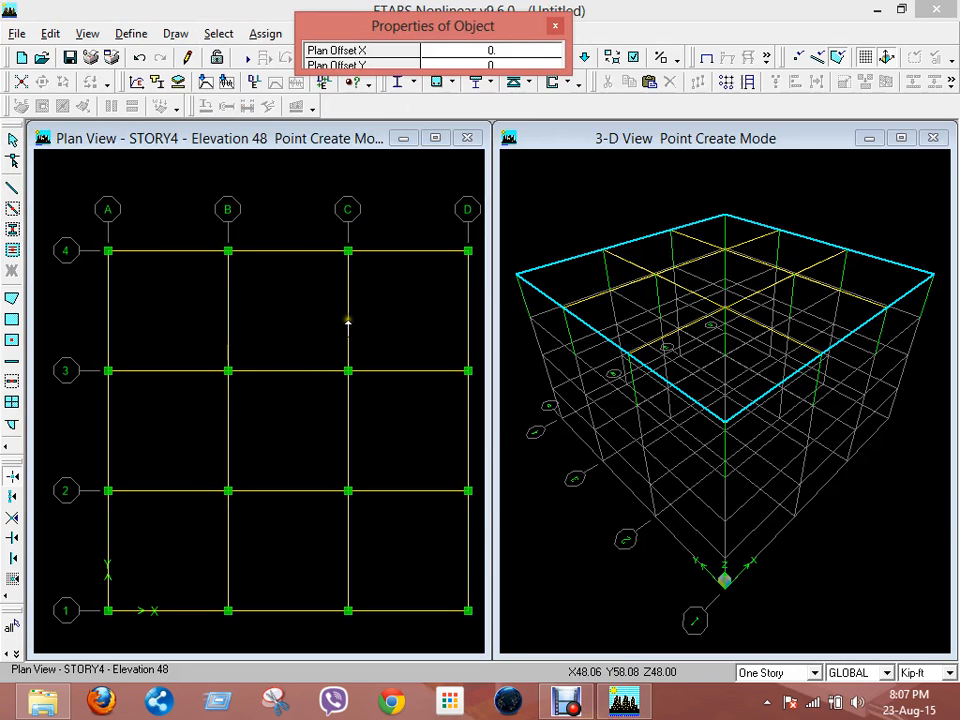
pyautogui.doubleClick(493, 50)
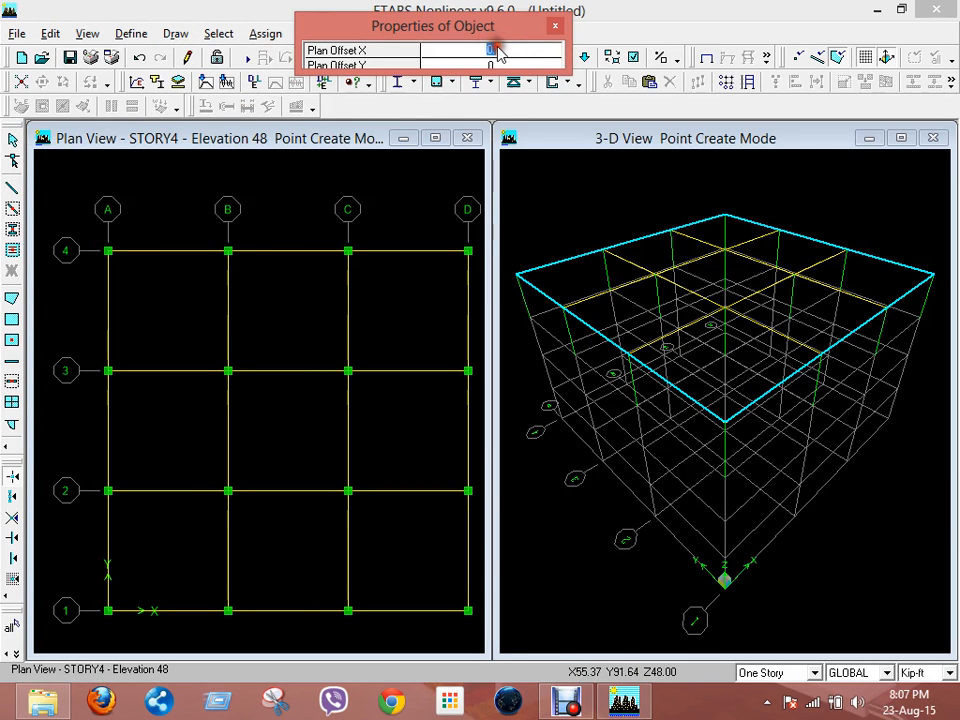
pyautogui.write('8')
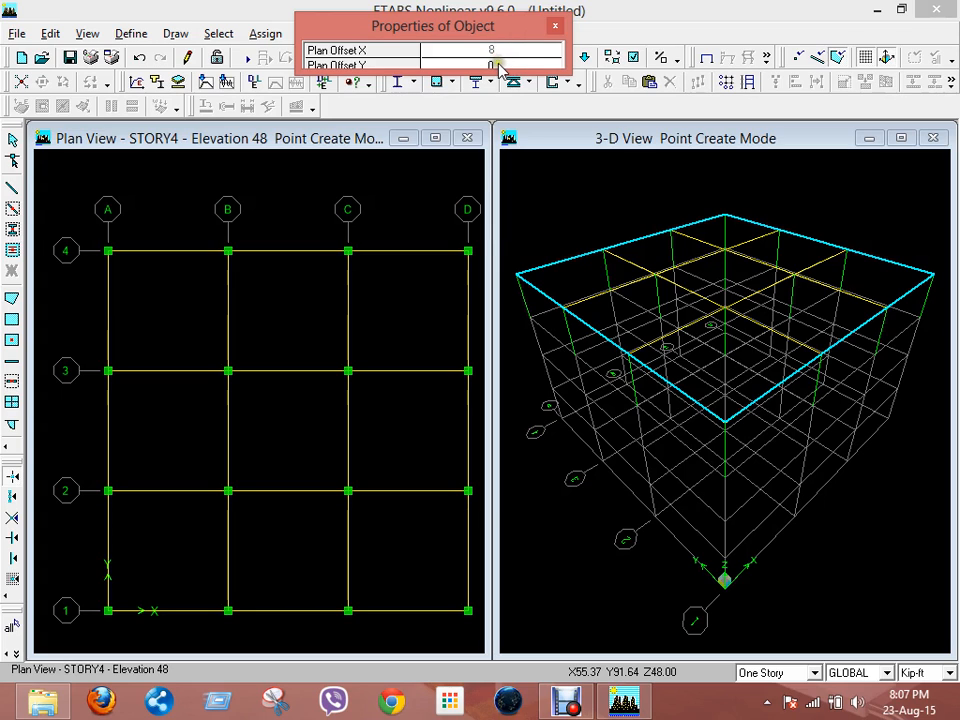
pyautogui.doubleClick(499, 65)
pyautogui.write('8')
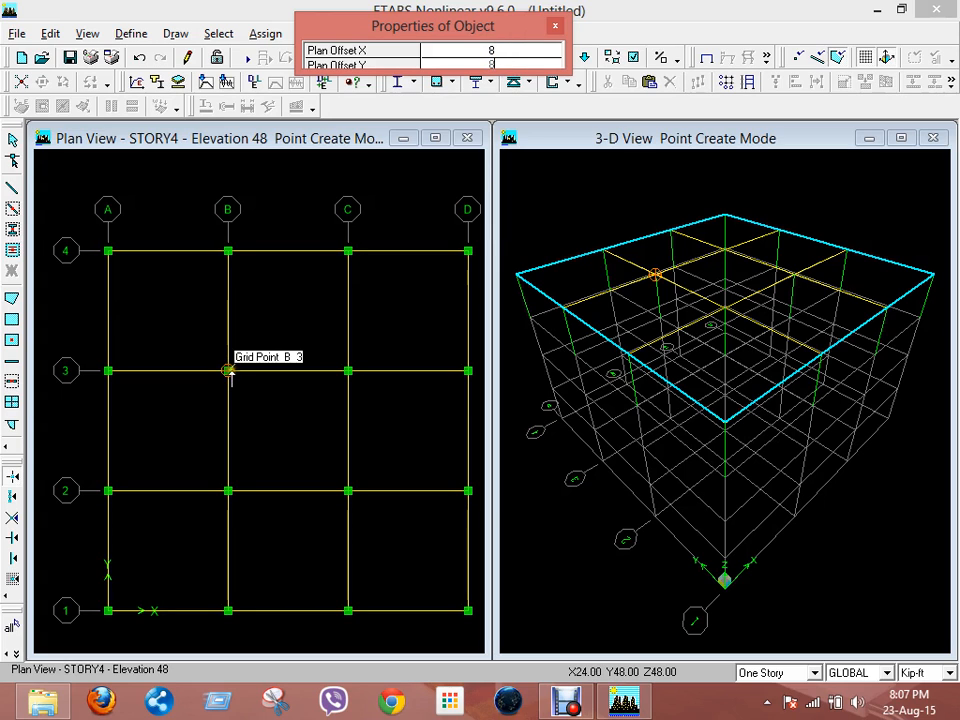
pyautogui.click(229, 370)
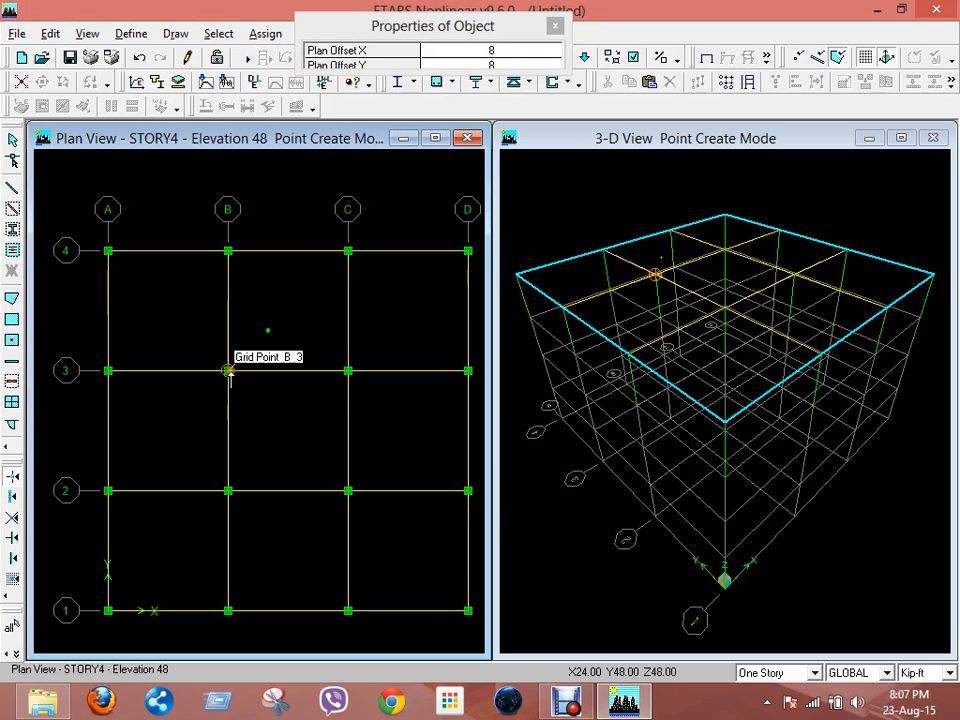
# Try points offset X 8, Y -8 from grid point B-3 and X 8, Y 8 from B-2, and undo both
pyautogui.doubleClick(491, 65)
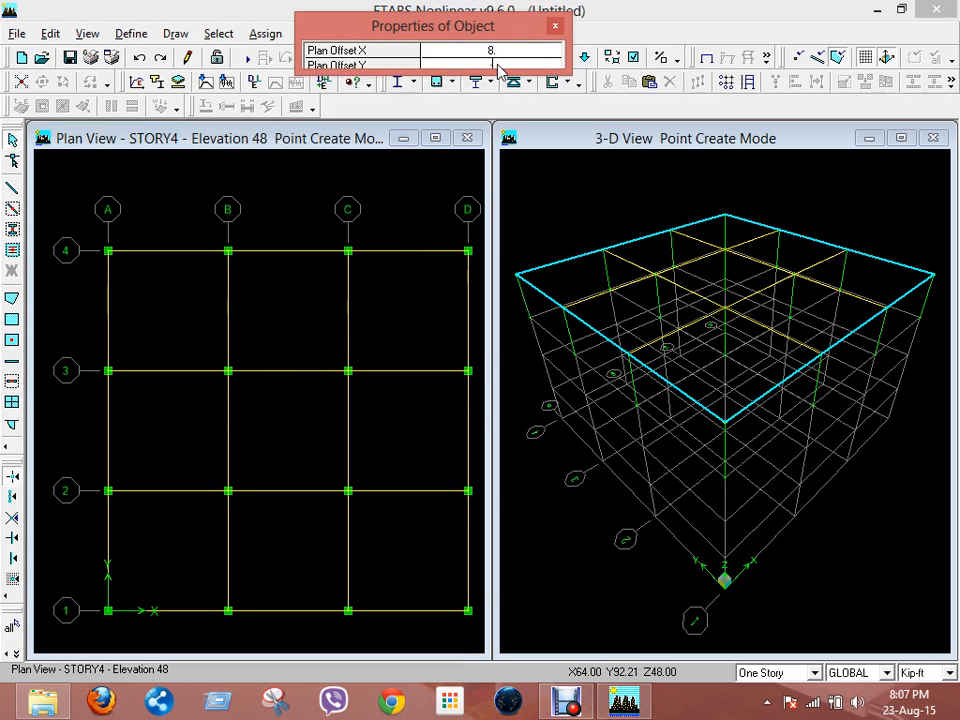
pyautogui.click(228, 371)
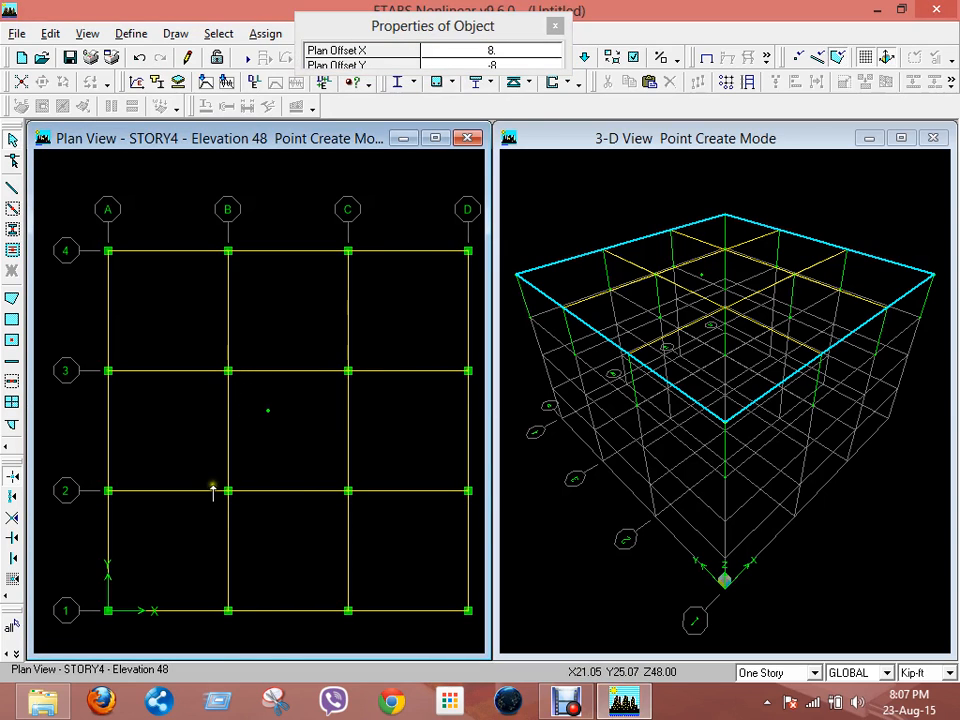
pyautogui.doubleClick(492, 65)
pyautogui.write('8')
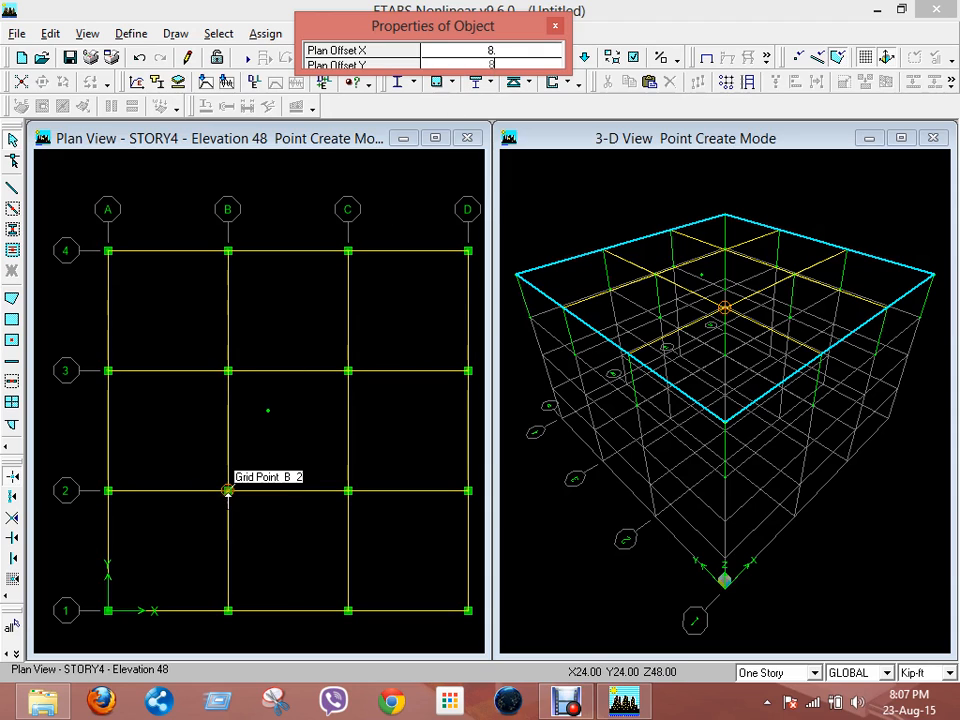
pyautogui.click(228, 490)
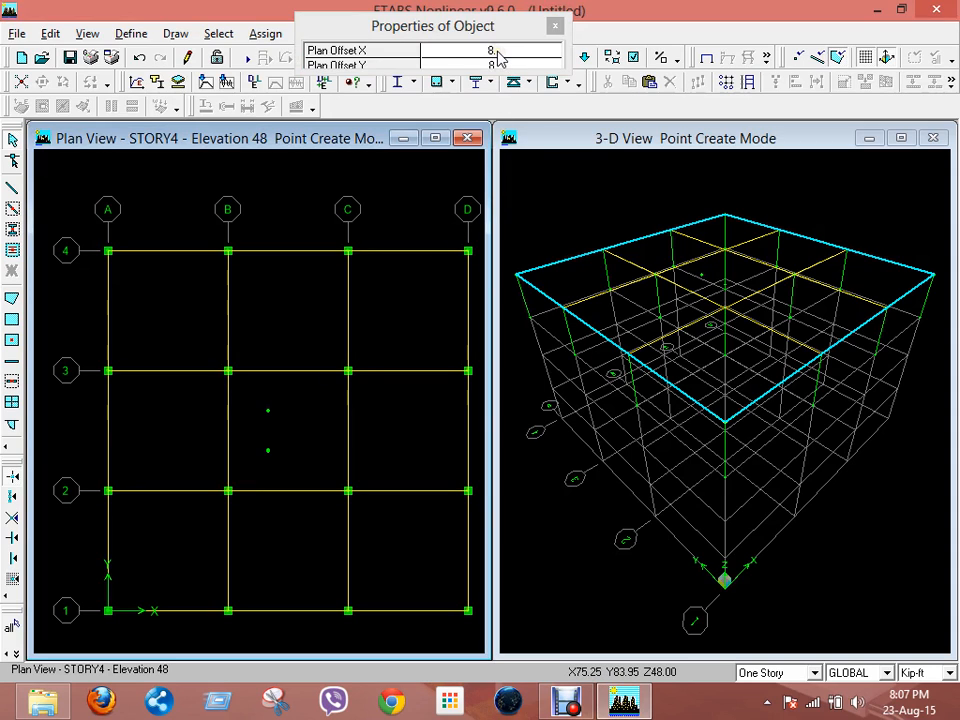
pyautogui.click(139, 58)
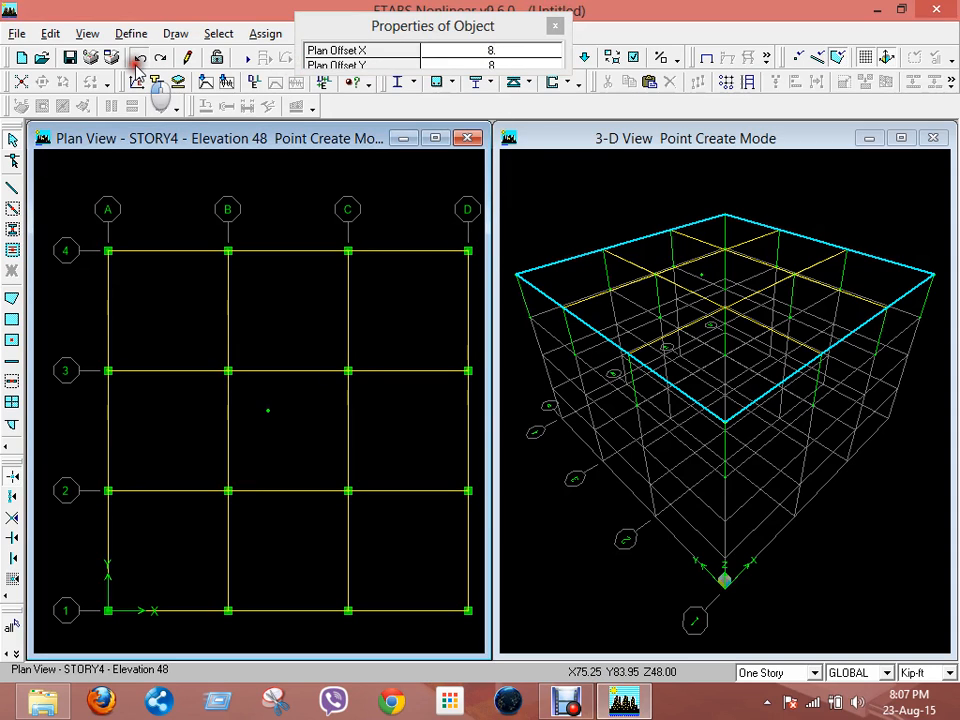
pyautogui.click(139, 58)
# Place points in the central bay offset X 6, Y 6 from grid point B-2 and X 6, Y -6 from B-3
pyautogui.click(495, 51)
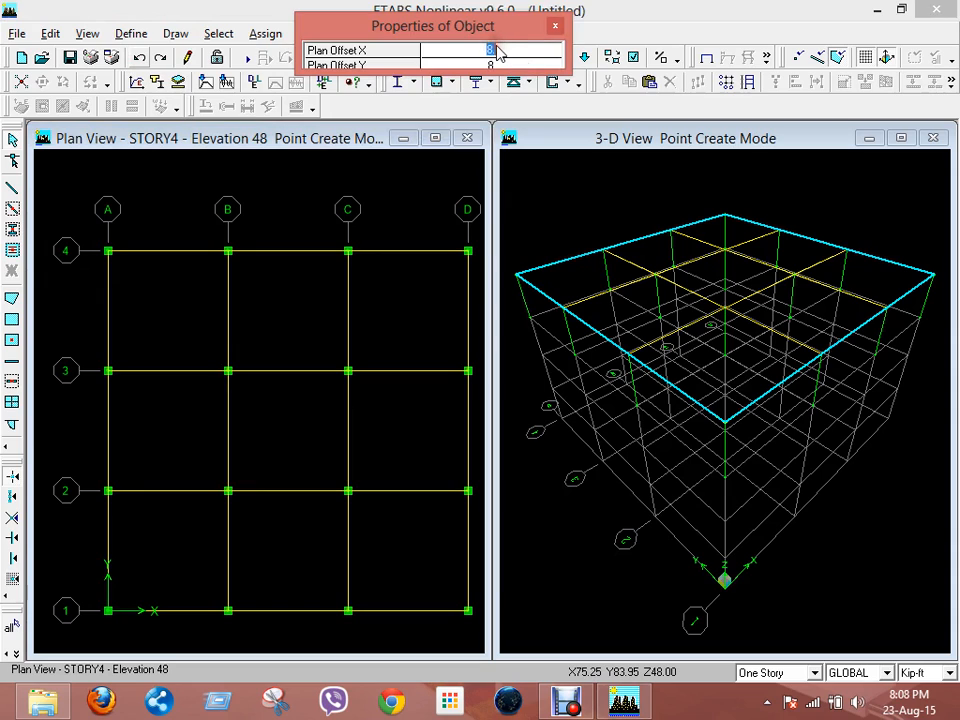
pyautogui.write('6')
pyautogui.press('Tab')
pyautogui.write('6')
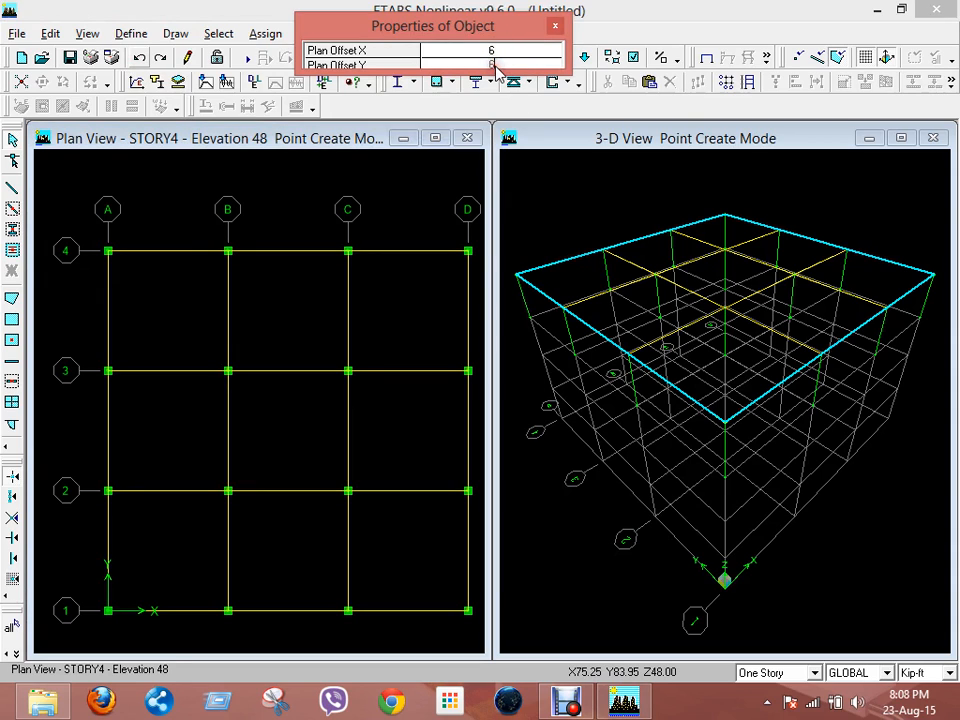
pyautogui.click(228, 491)
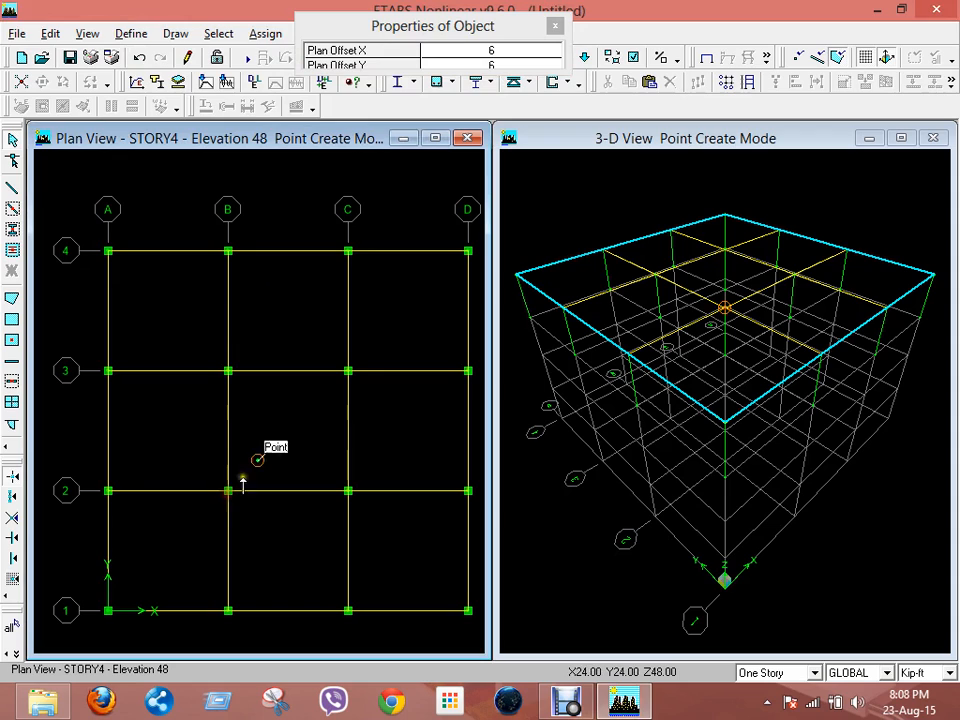
pyautogui.click(493, 65)
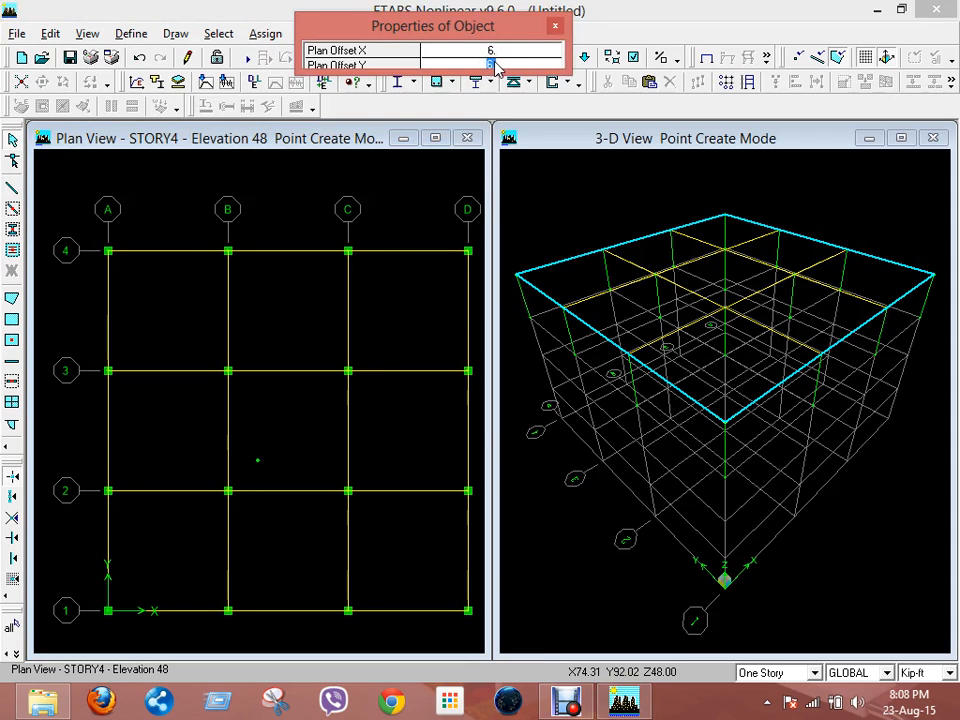
pyautogui.write('-6')
pyautogui.click(228, 371)
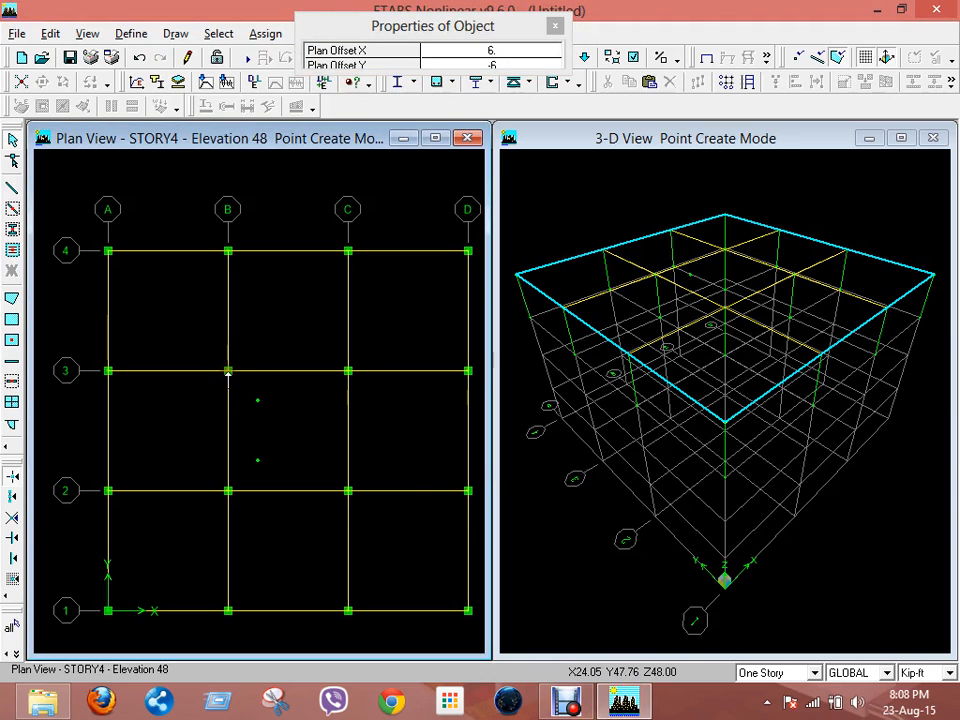
# Place points in the central bay offset X -6, Y -6 from grid point C-3 and X -6, Y 6 from C-2
pyautogui.click(495, 51)
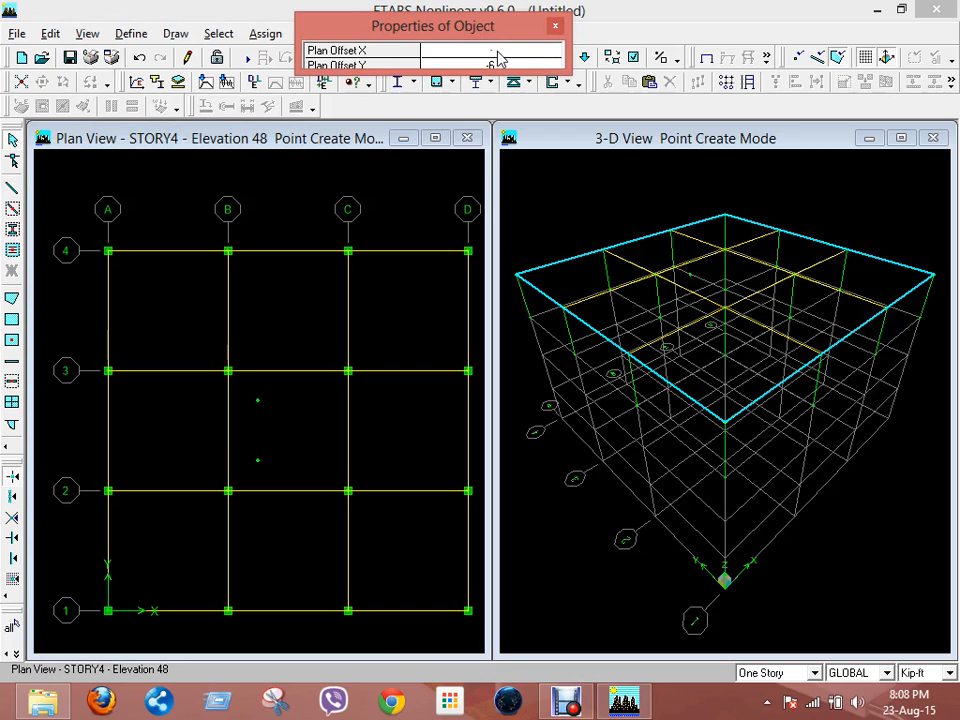
pyautogui.write('-6')
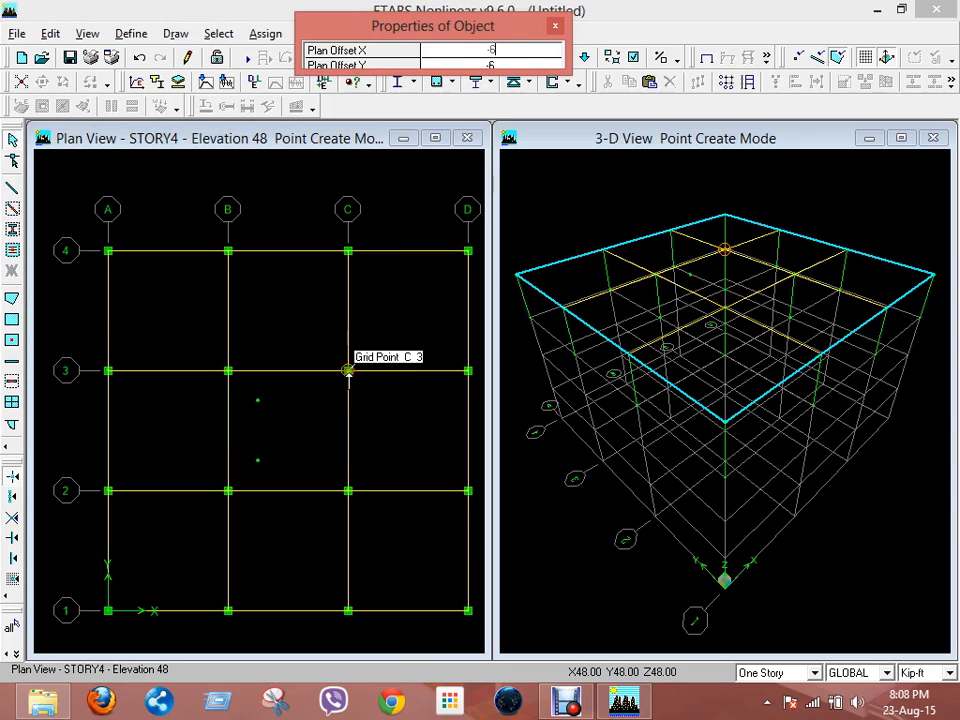
pyautogui.click(347, 371)
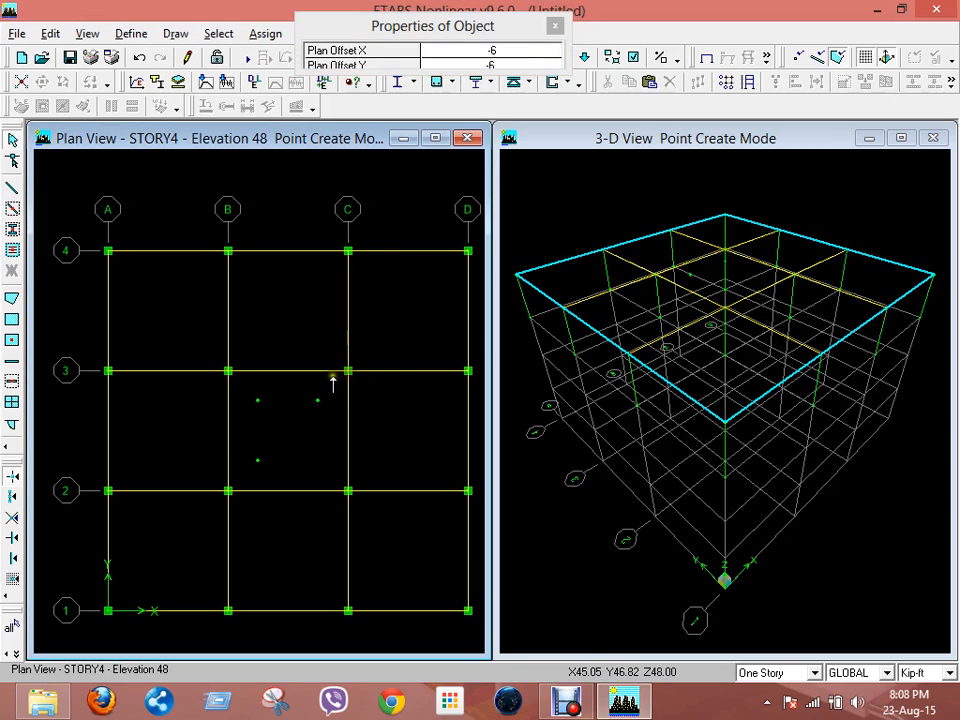
pyautogui.click(493, 65)
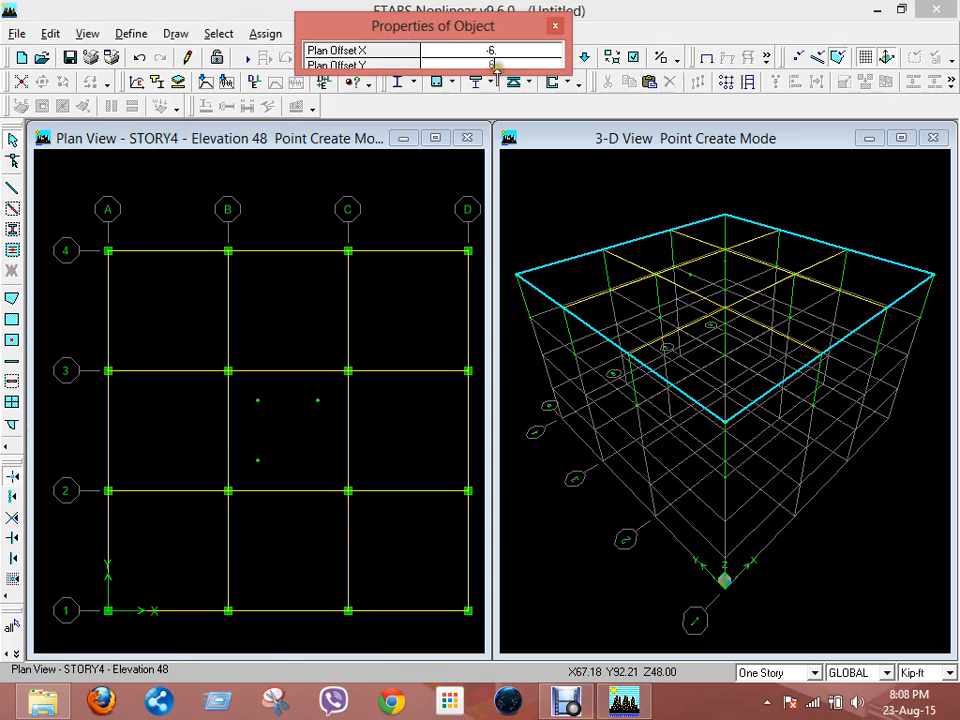
pyautogui.click(347, 490)
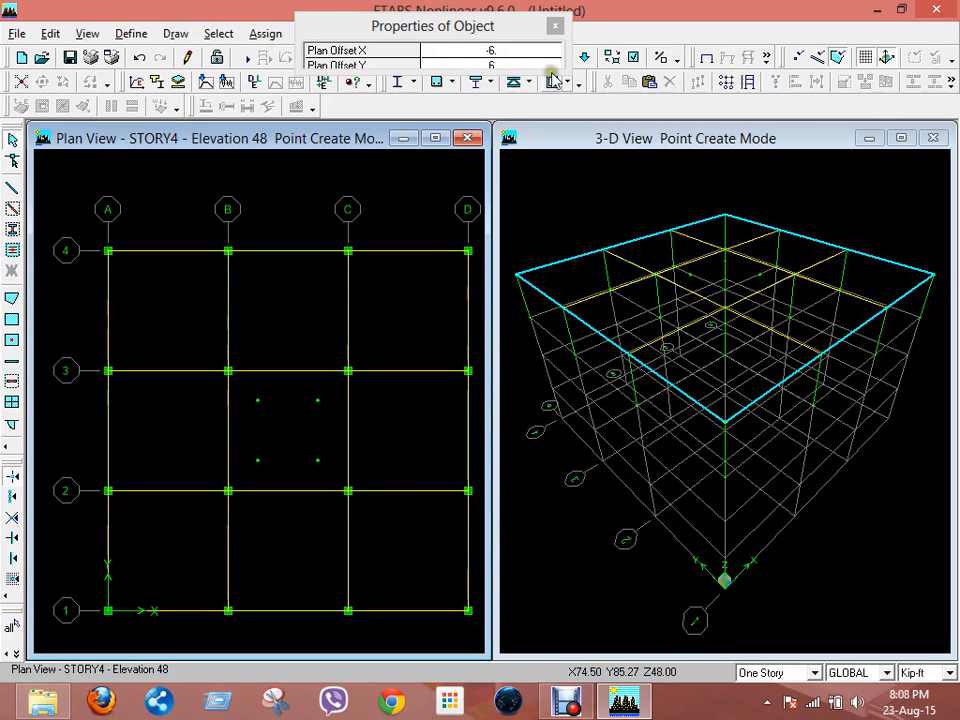
pyautogui.click(555, 25)
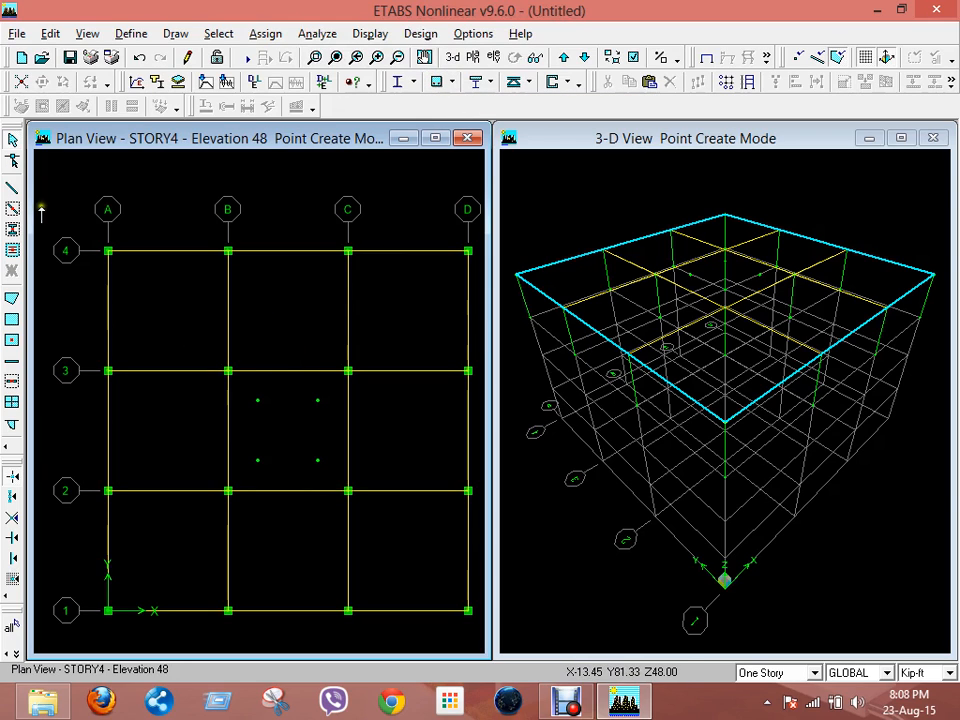
# Try a DECK1 area on one story in the bay between grids A-B and 3-4, undo it, and set drawing to All Stories
pyautogui.click(12, 340)
pyautogui.click(146, 321)
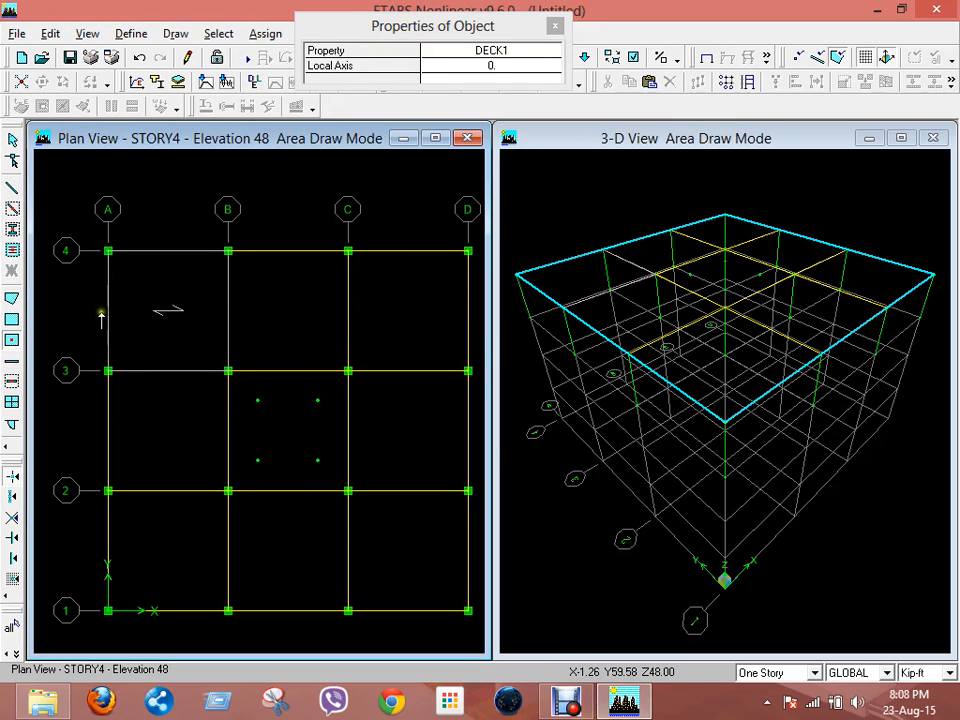
pyautogui.click(141, 58)
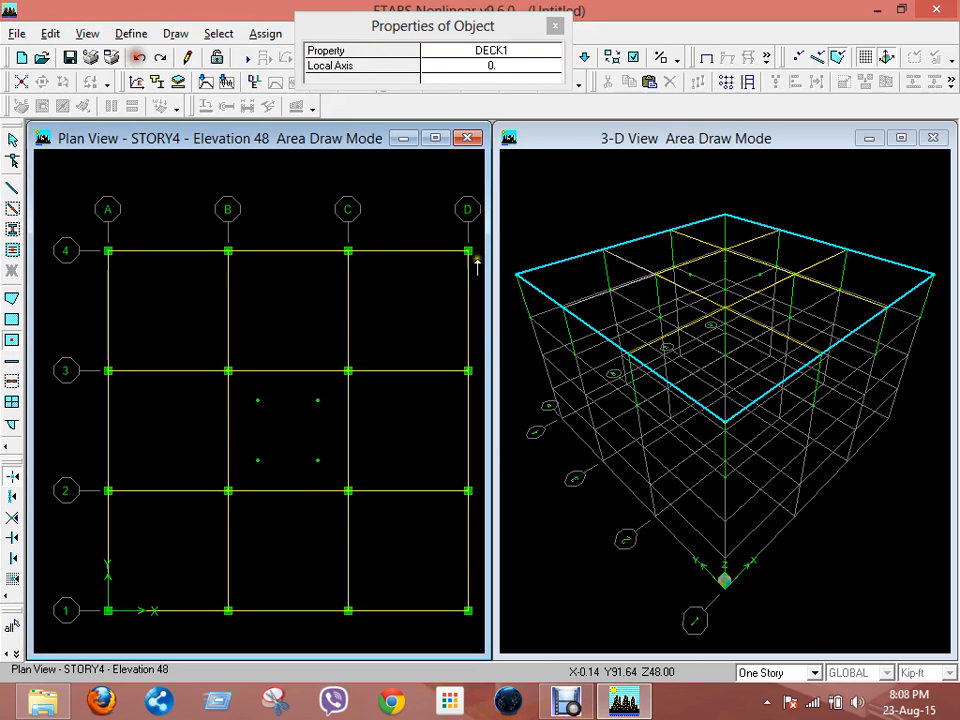
pyautogui.click(790, 672)
pyautogui.click(778, 644)
# Fill all nine bays of the plan with DECK1 areas on all stories
pyautogui.click(190, 315)
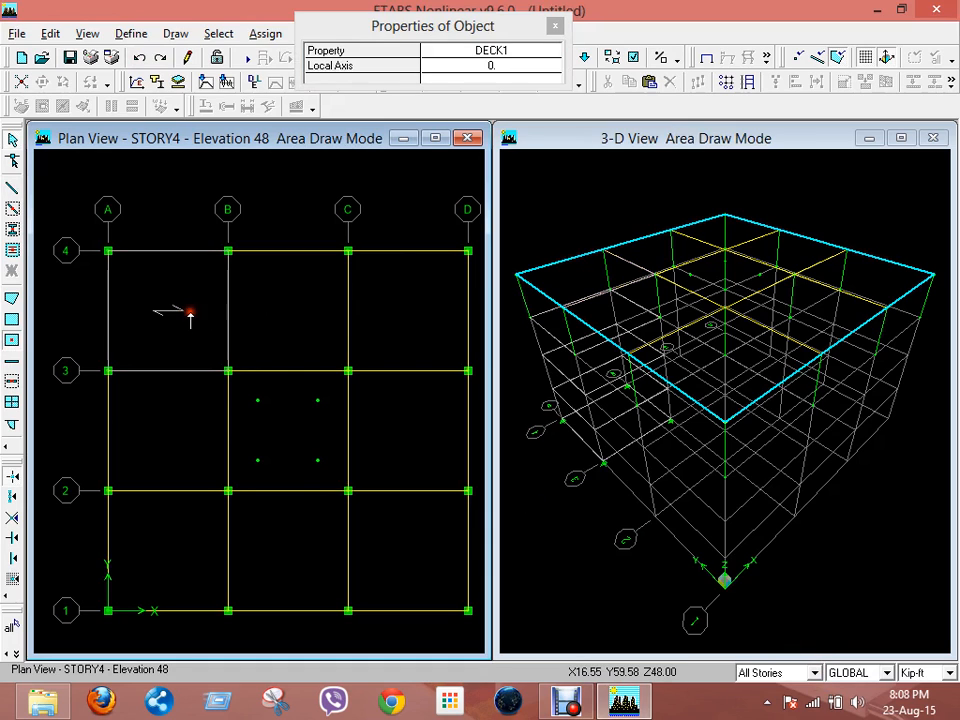
pyautogui.click(283, 313)
pyautogui.click(405, 317)
pyautogui.click(424, 446)
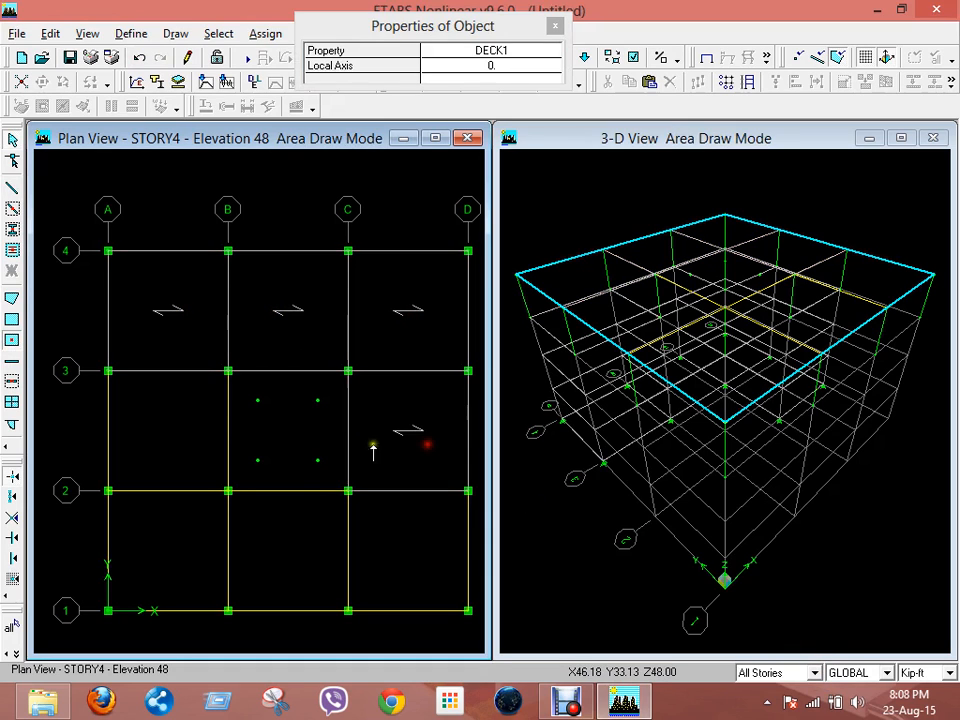
pyautogui.click(300, 447)
pyautogui.click(163, 450)
pyautogui.click(182, 578)
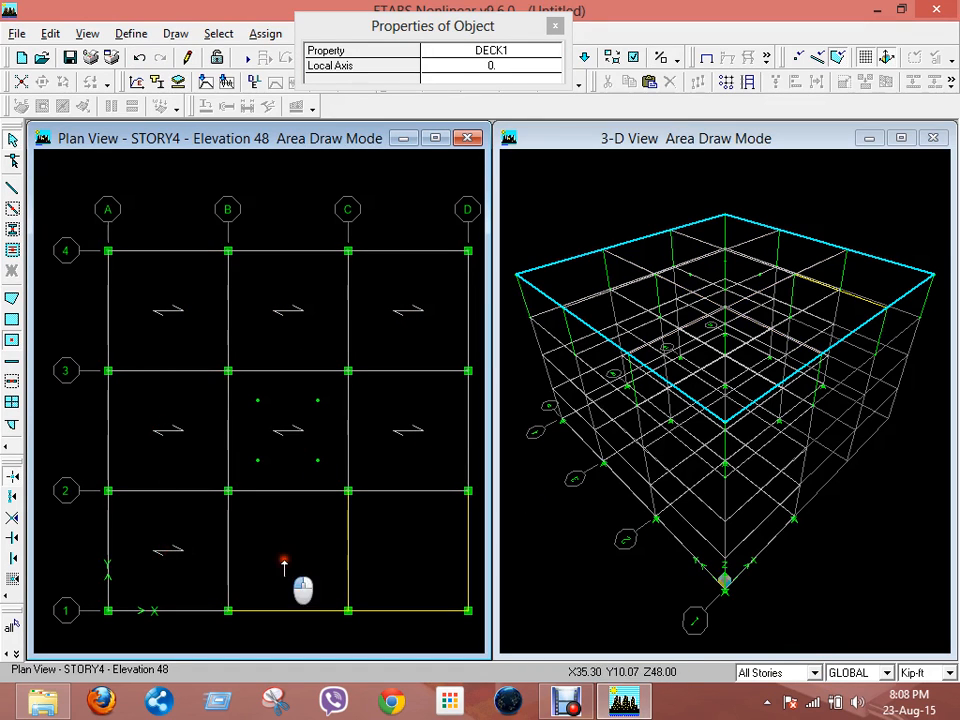
pyautogui.click(300, 578)
pyautogui.click(430, 565)
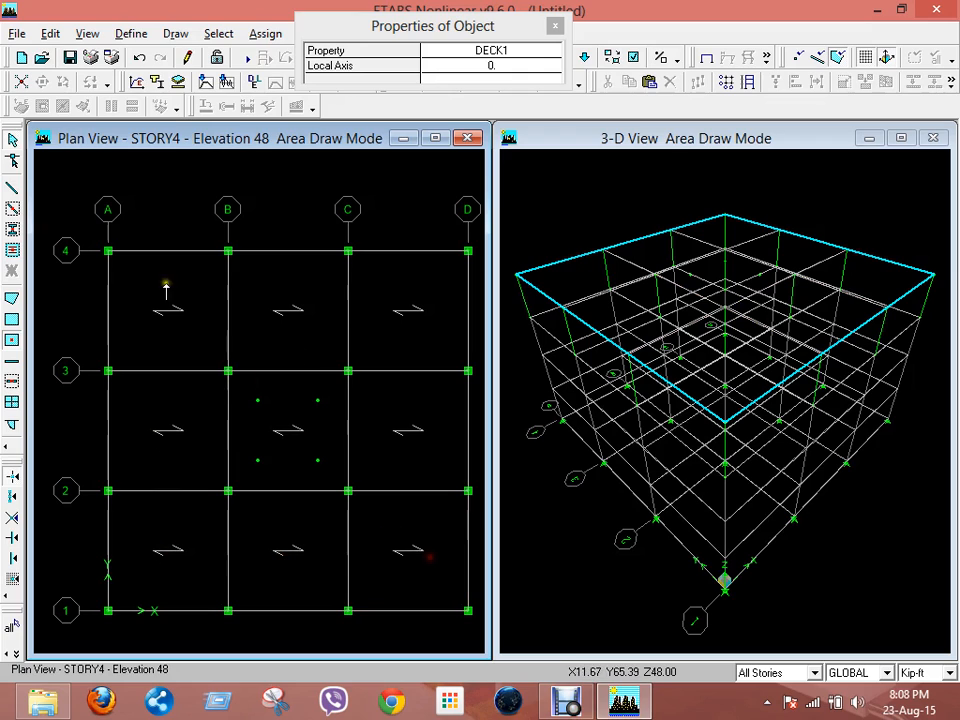
pyautogui.click(13, 139)
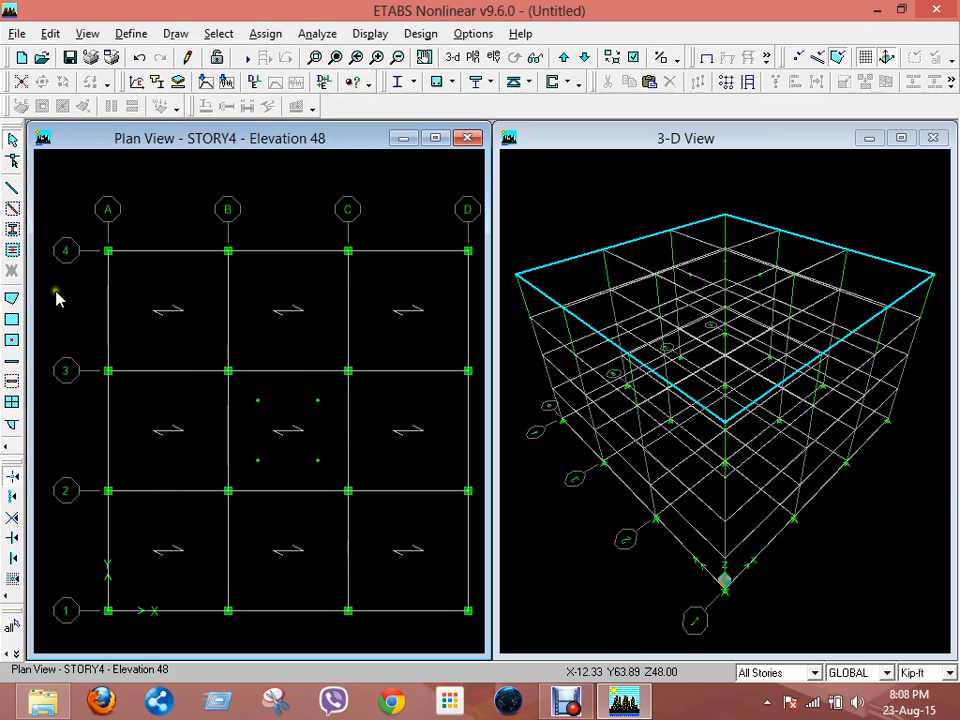
# Draw a frame line with property NONE from the point at X 30, Y 42 perpendicular to grid line D, using perpendicular snapping
pyautogui.click(12, 188)
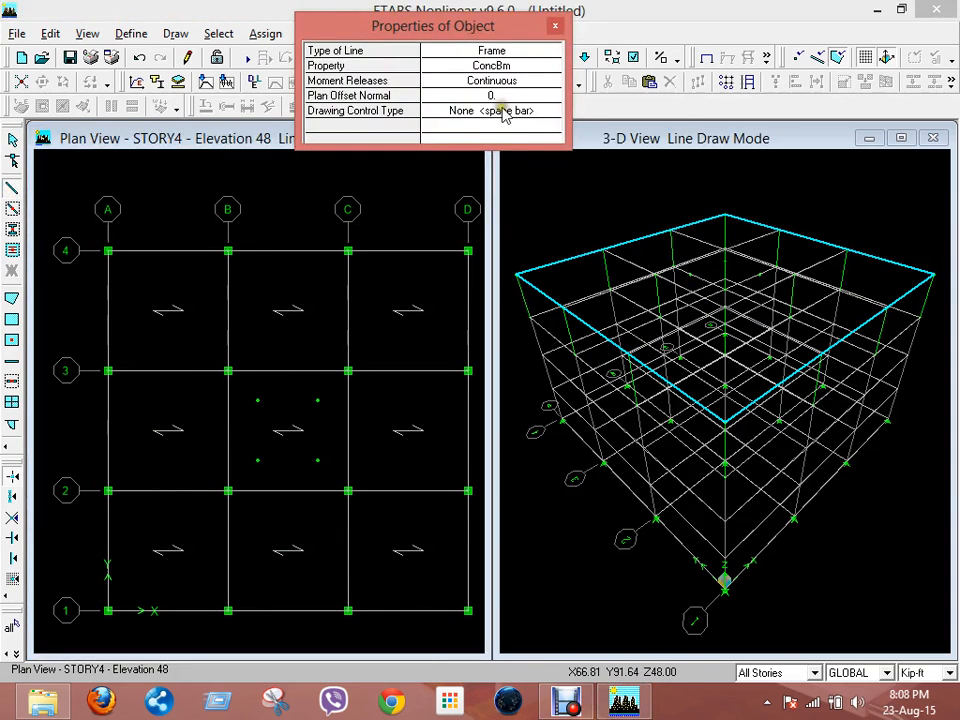
pyautogui.click(491, 66)
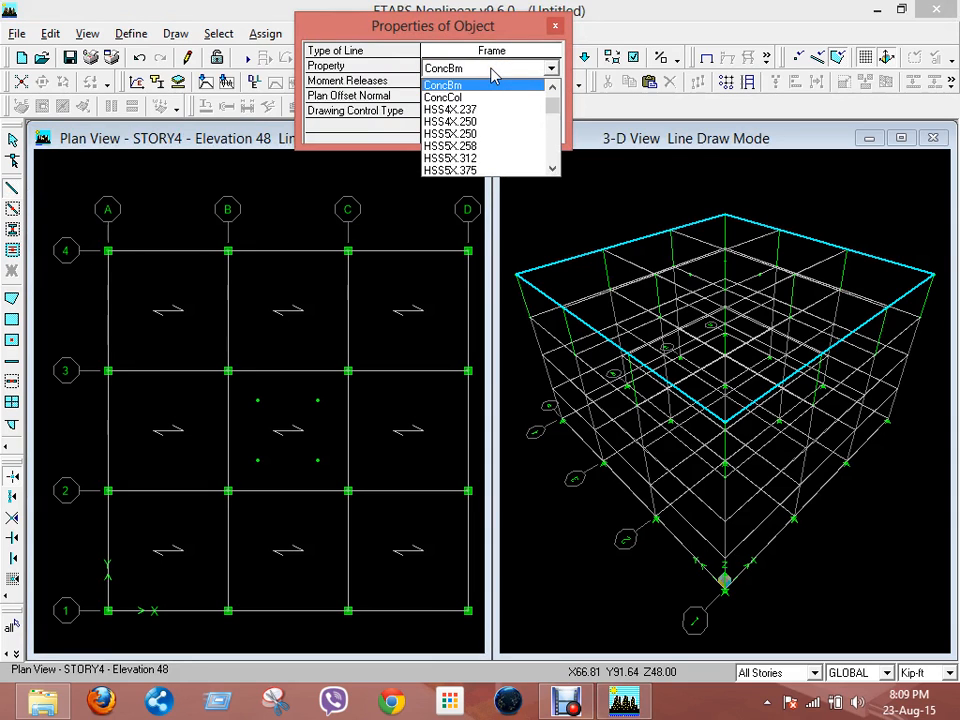
pyautogui.scroll(2, 474, 76)
pyautogui.click(473, 82)
pyautogui.click(259, 401)
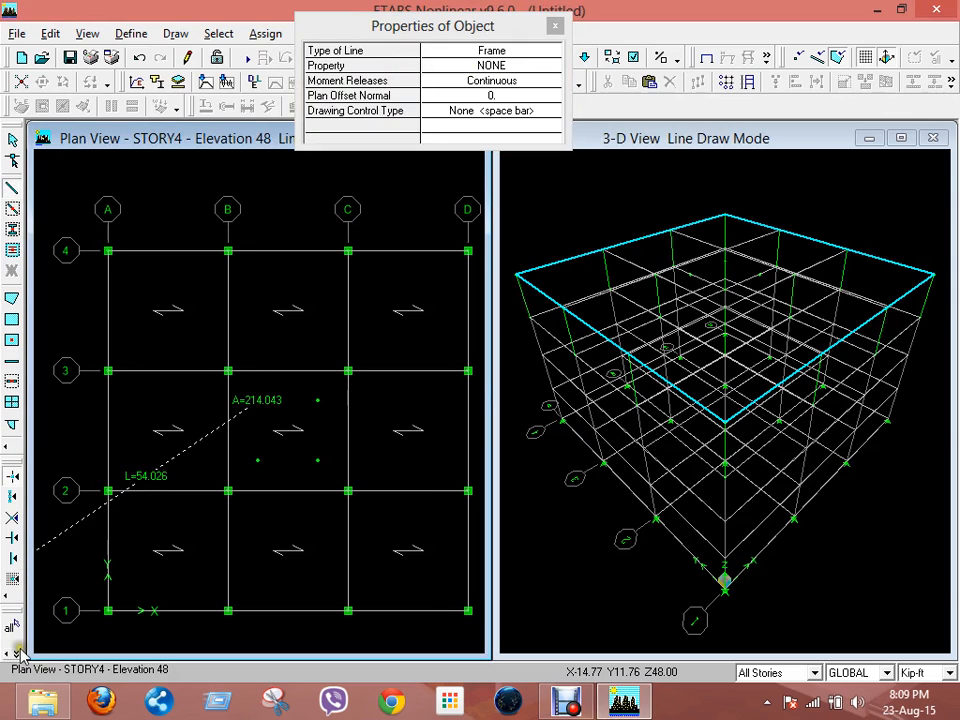
pyautogui.click(17, 539)
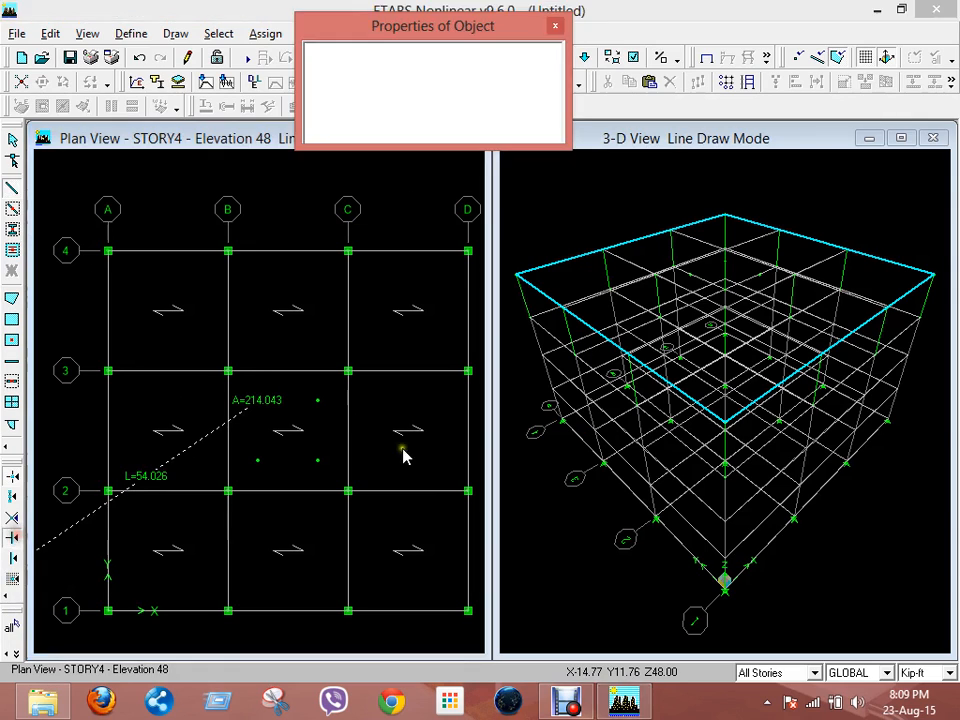
pyautogui.click(468, 400)
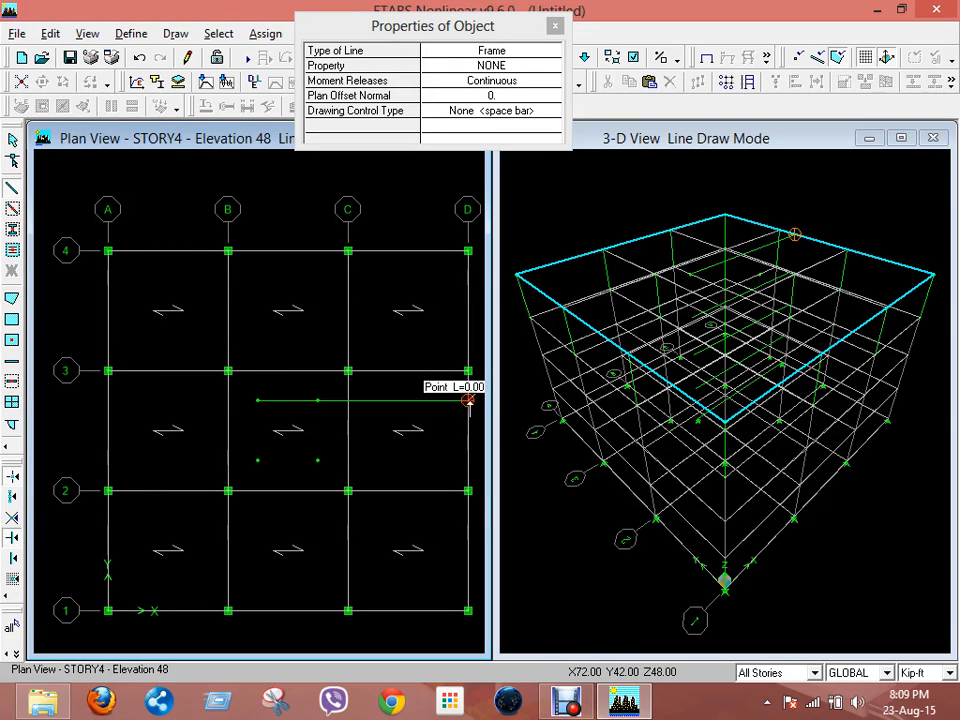
pyautogui.click(258, 400)
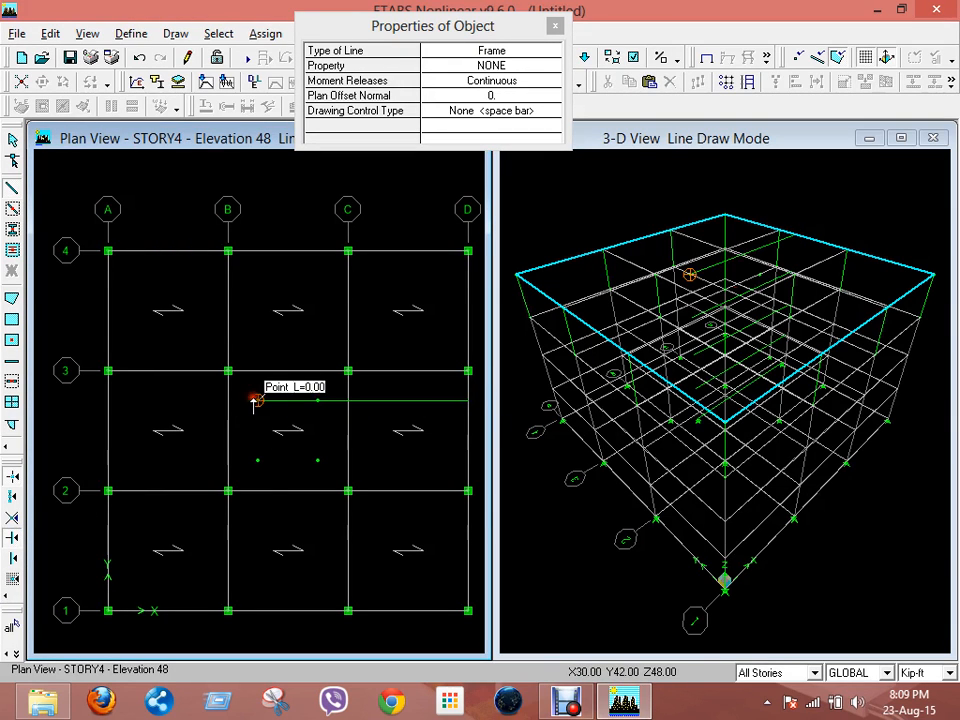
pyautogui.rightClick(266, 610)
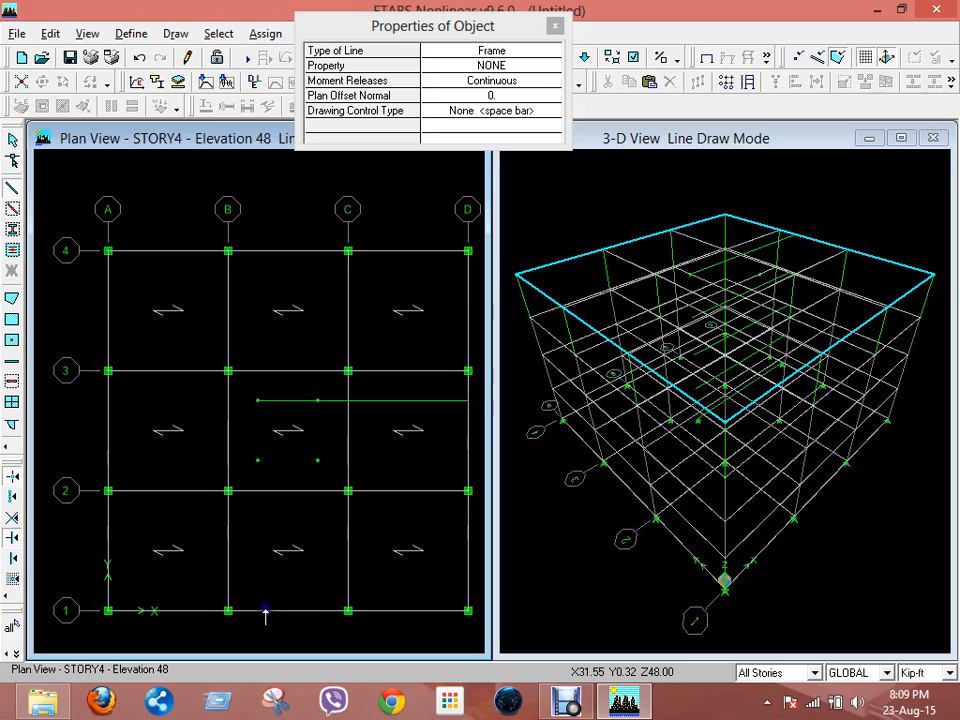
# Draw NONE lines from the points at X 30, Y 42 and X 42, Y 42 perpendicular to grid line 1
pyautogui.click(263, 399)
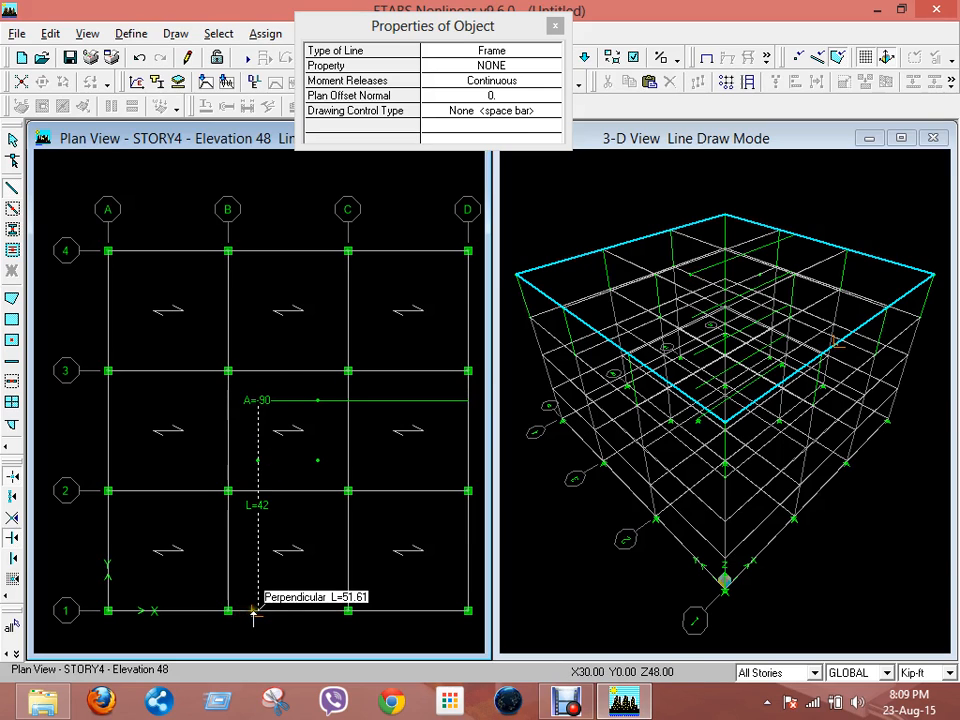
pyautogui.click(255, 612)
pyautogui.rightClick(287, 497)
pyautogui.click(318, 400)
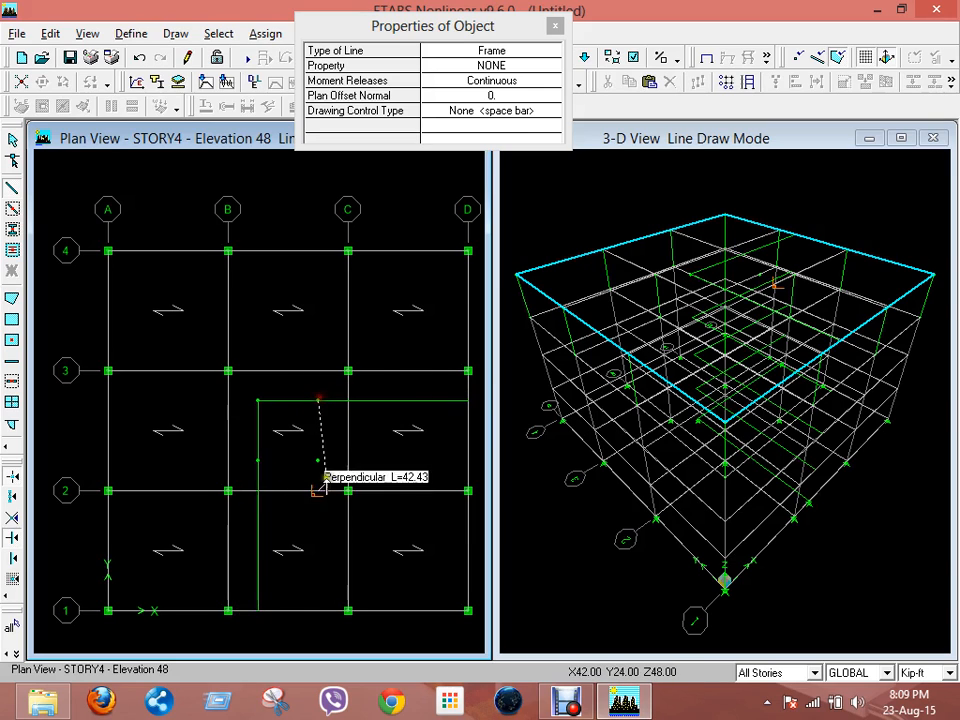
pyautogui.click(317, 610)
pyautogui.rightClick(300, 470)
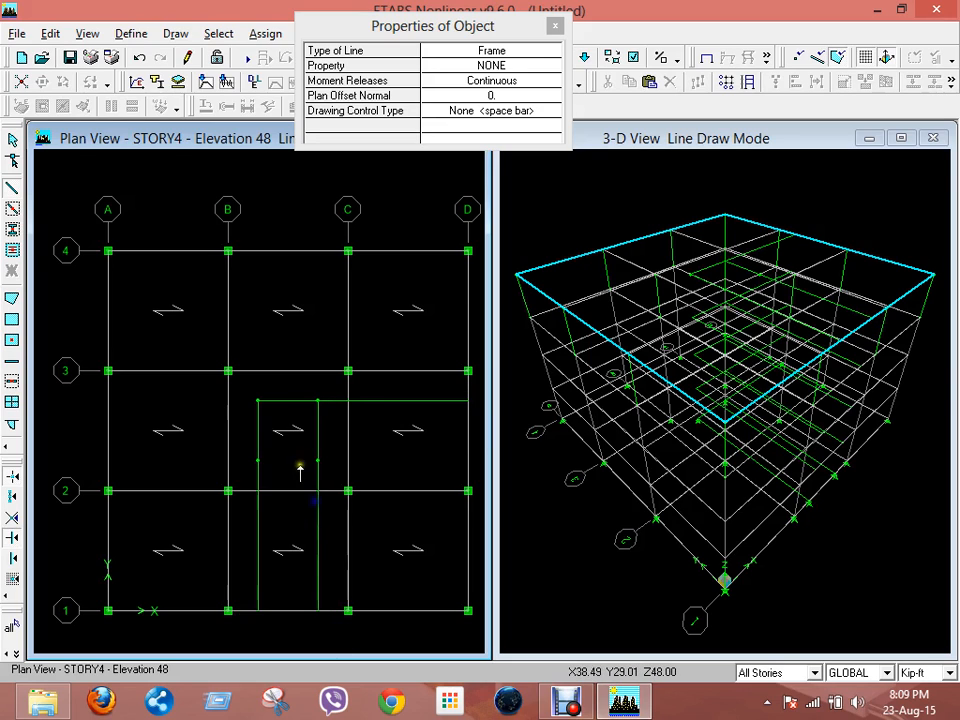
# Draw NONE lines from X 30, Y 30 to grid lines D and A, and from X 30, Y 42 to grid line A
pyautogui.click(258, 460)
pyautogui.click(466, 460)
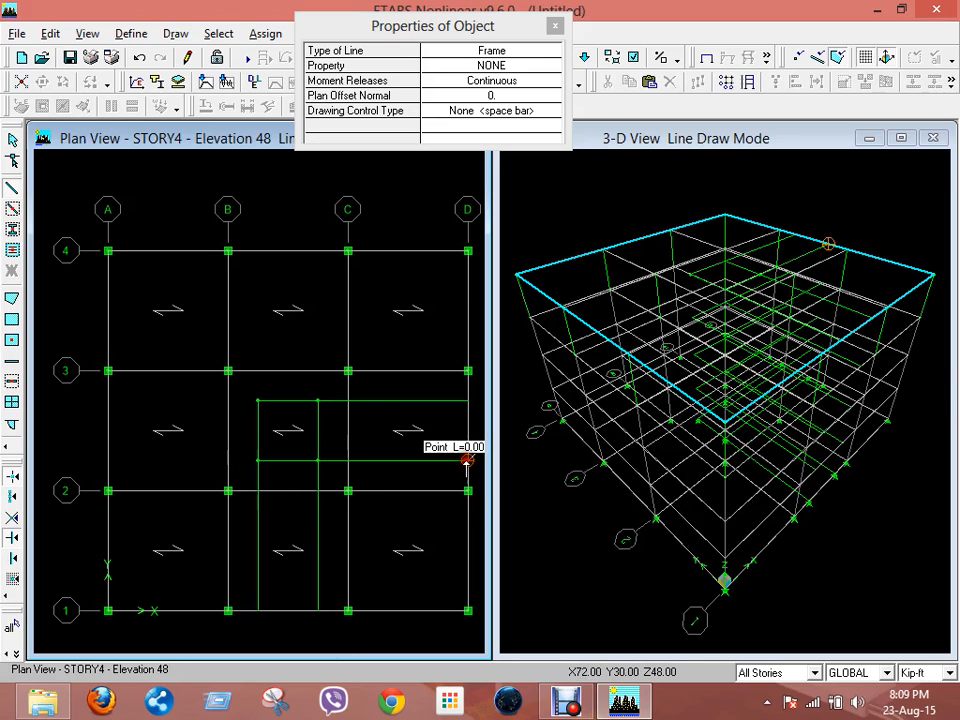
pyautogui.click(258, 460)
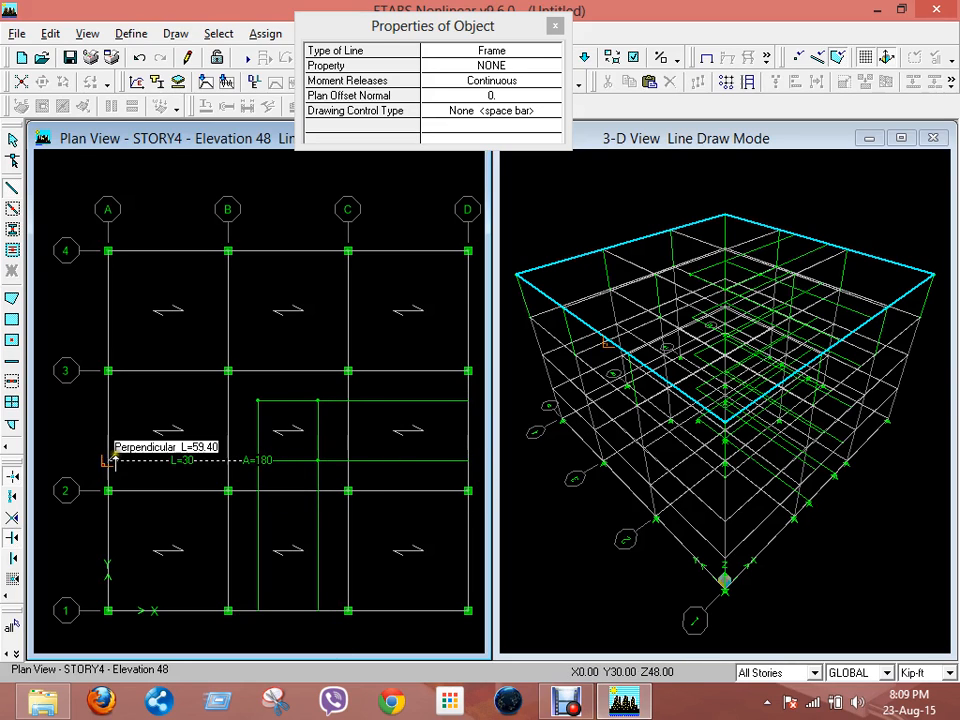
pyautogui.click(108, 460)
pyautogui.rightClick(143, 456)
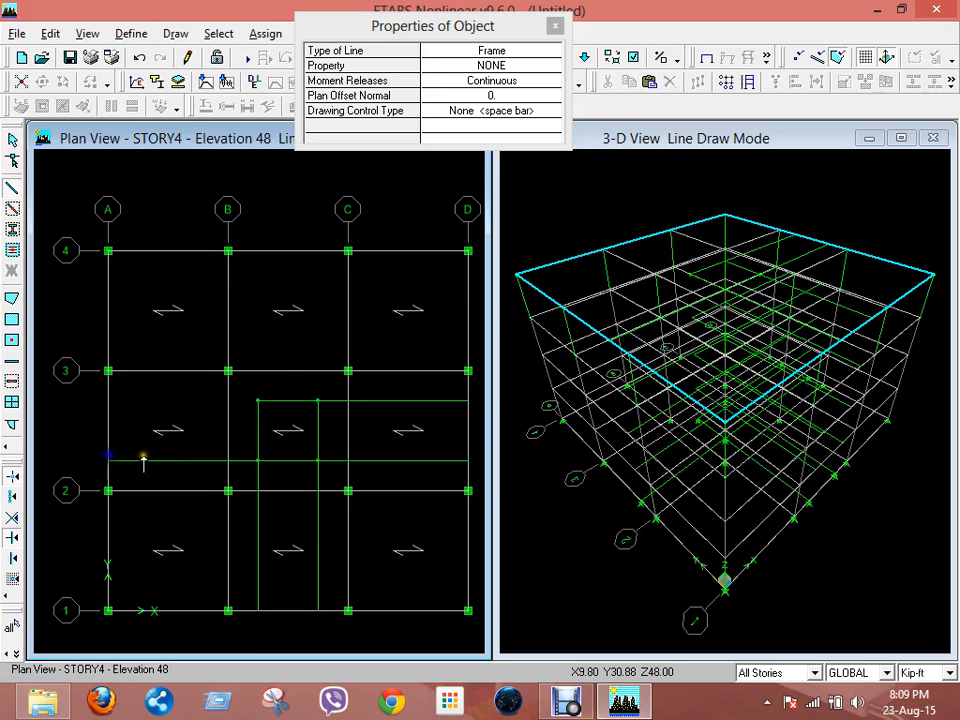
pyautogui.click(257, 400)
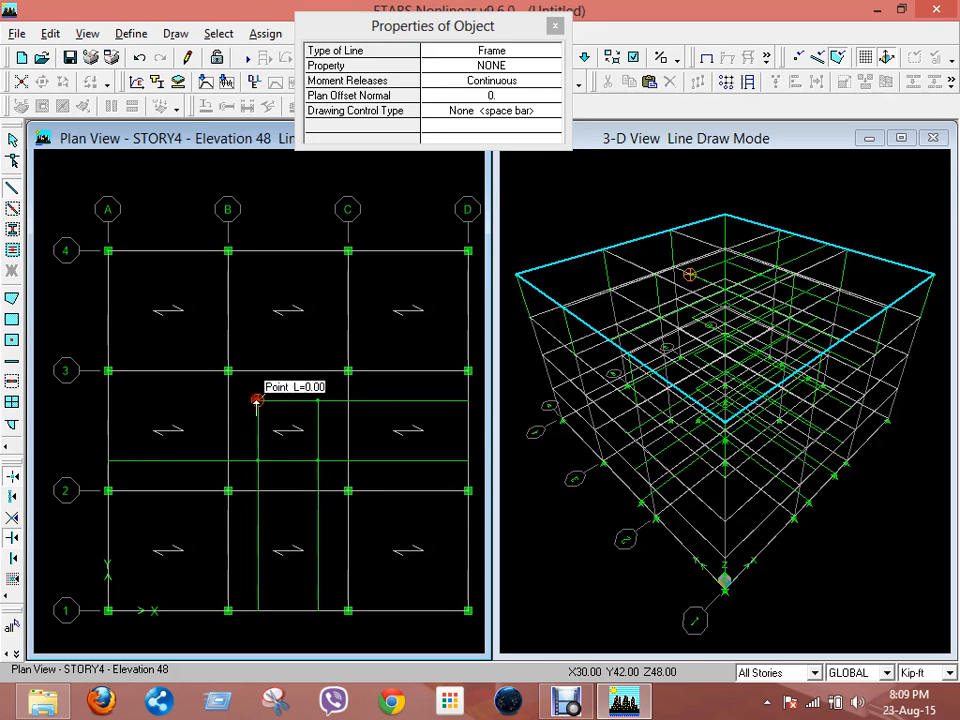
pyautogui.click(108, 400)
pyautogui.rightClick(108, 400)
# Draw NONE lines from the points at X 30, Y 42 and X 42, Y 42 up to grid line 4, and stop drawing
pyautogui.click(258, 400)
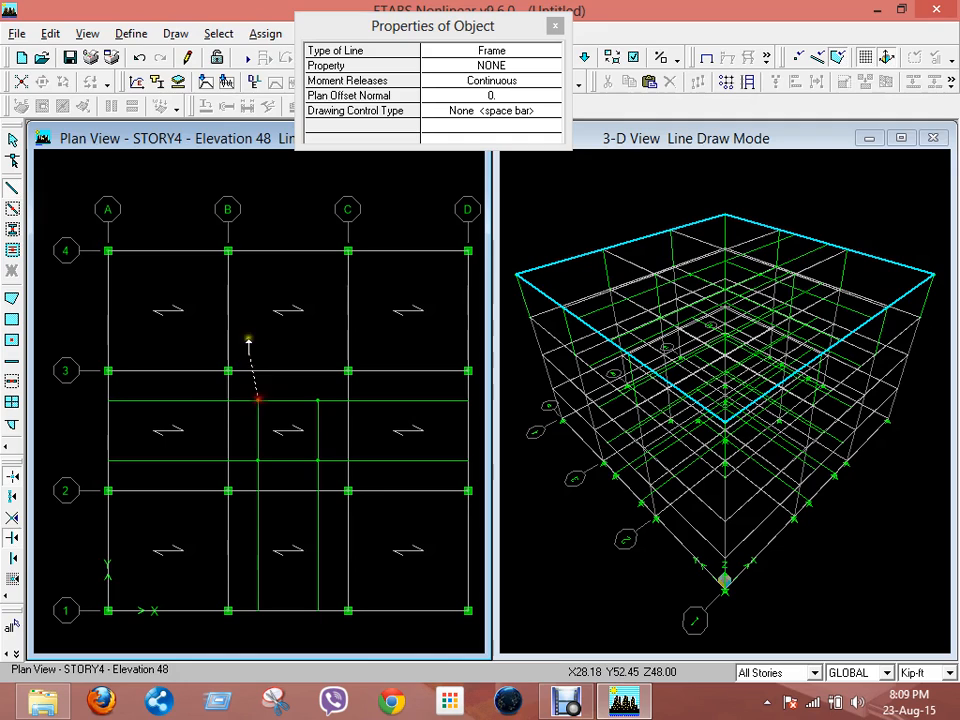
pyautogui.click(256, 251)
pyautogui.rightClick(256, 251)
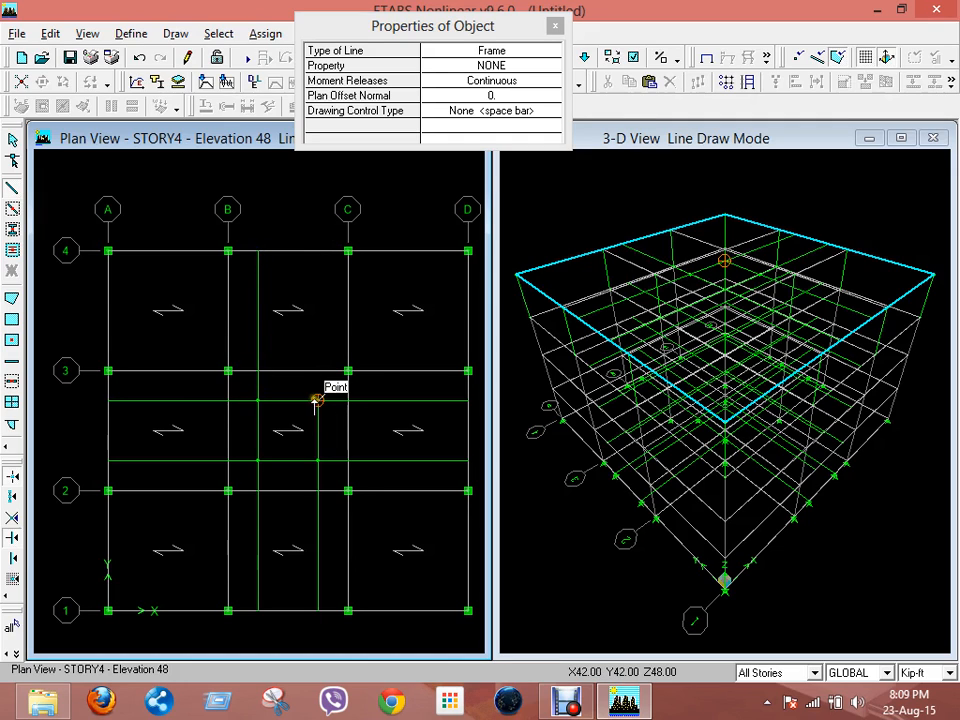
pyautogui.click(316, 400)
pyautogui.click(317, 251)
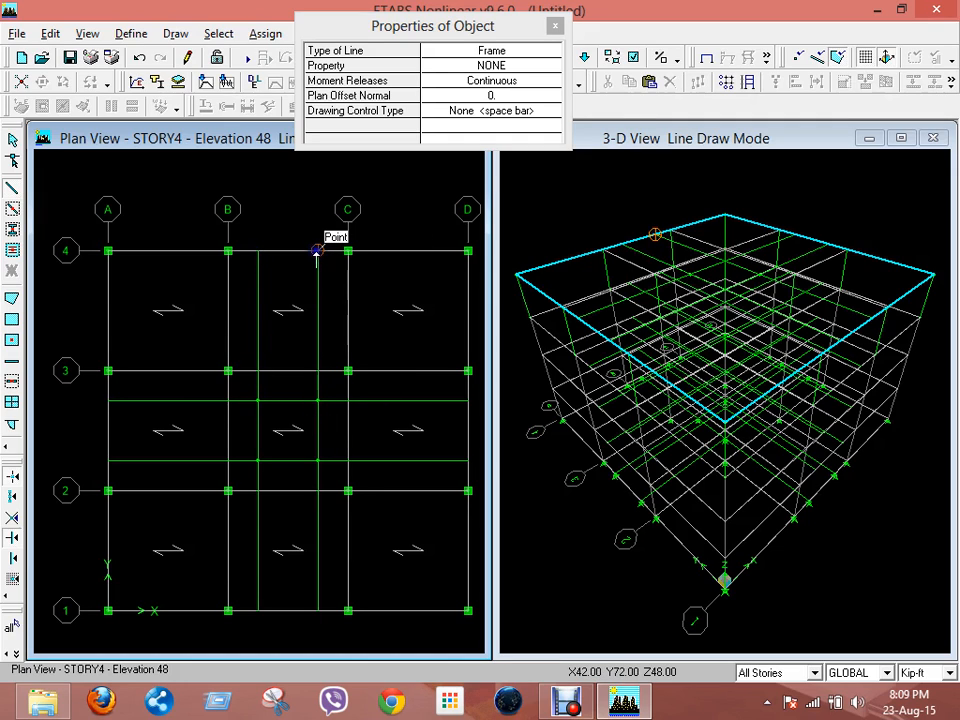
pyautogui.rightClick(317, 252)
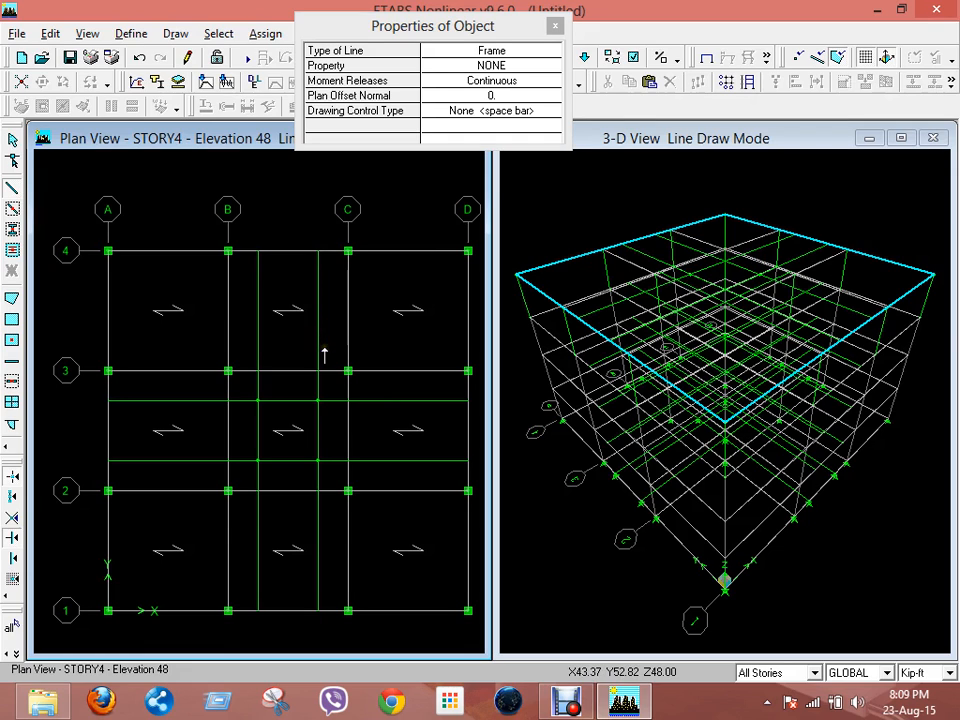
pyautogui.click(555, 25)
pyautogui.click(11, 142)
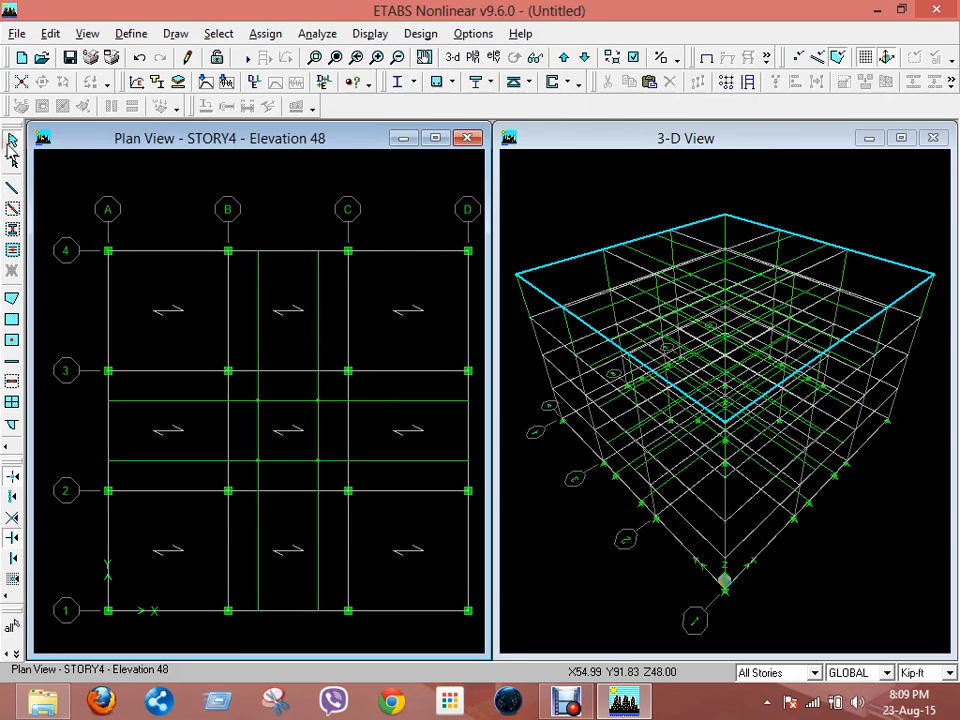
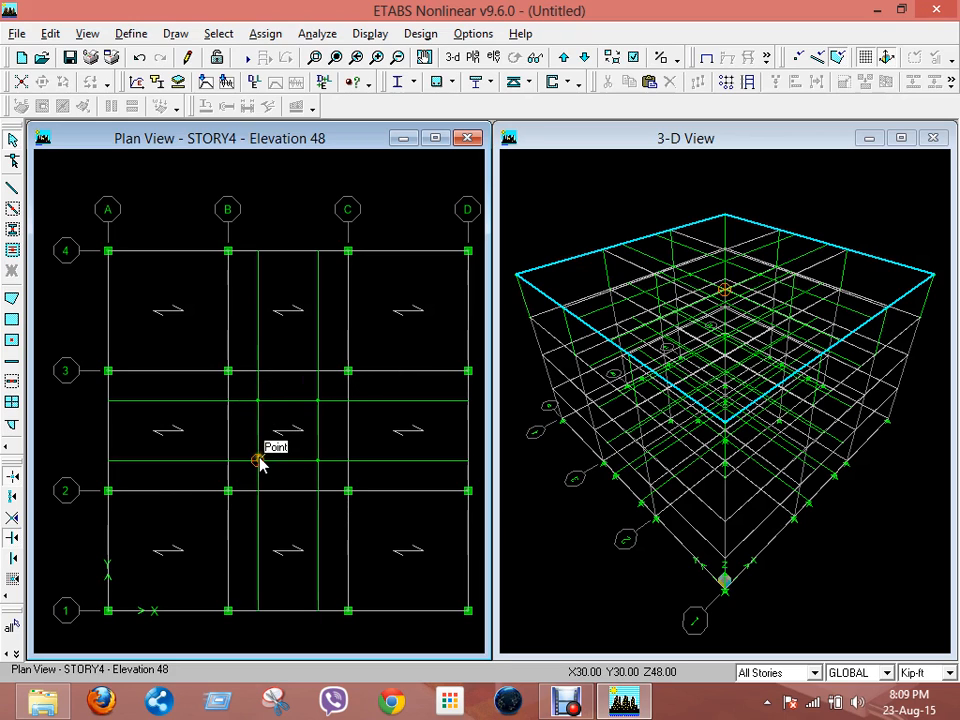
# Select all the lines drawn with property NONE on every story by line object type
pyautogui.click(237, 404)
pyautogui.click(219, 34)
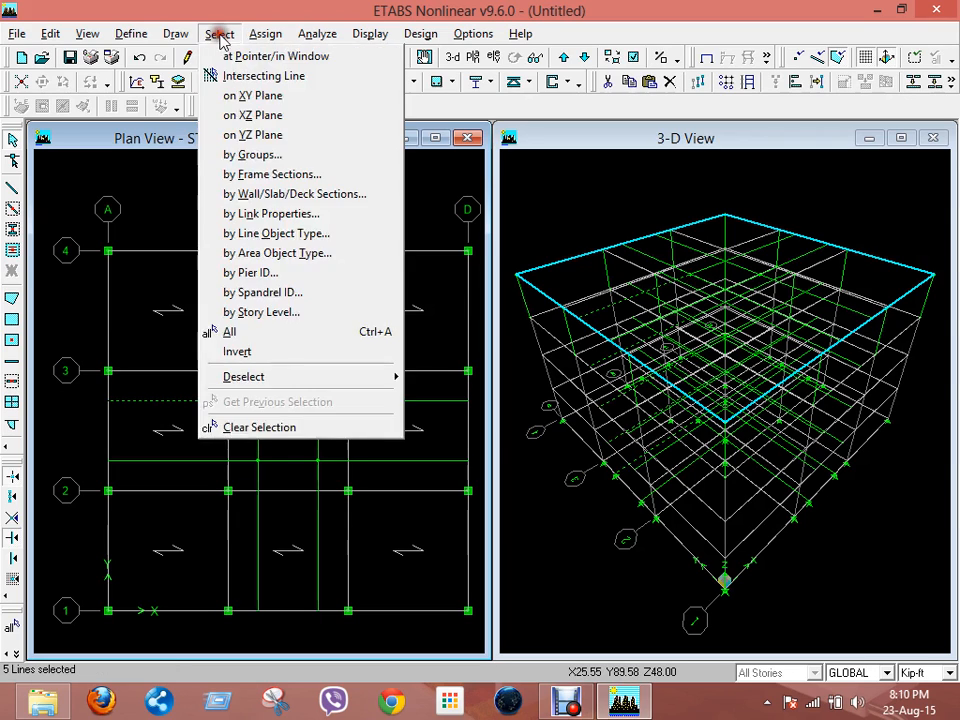
pyautogui.click(274, 233)
pyautogui.click(385, 354)
pyautogui.click(570, 346)
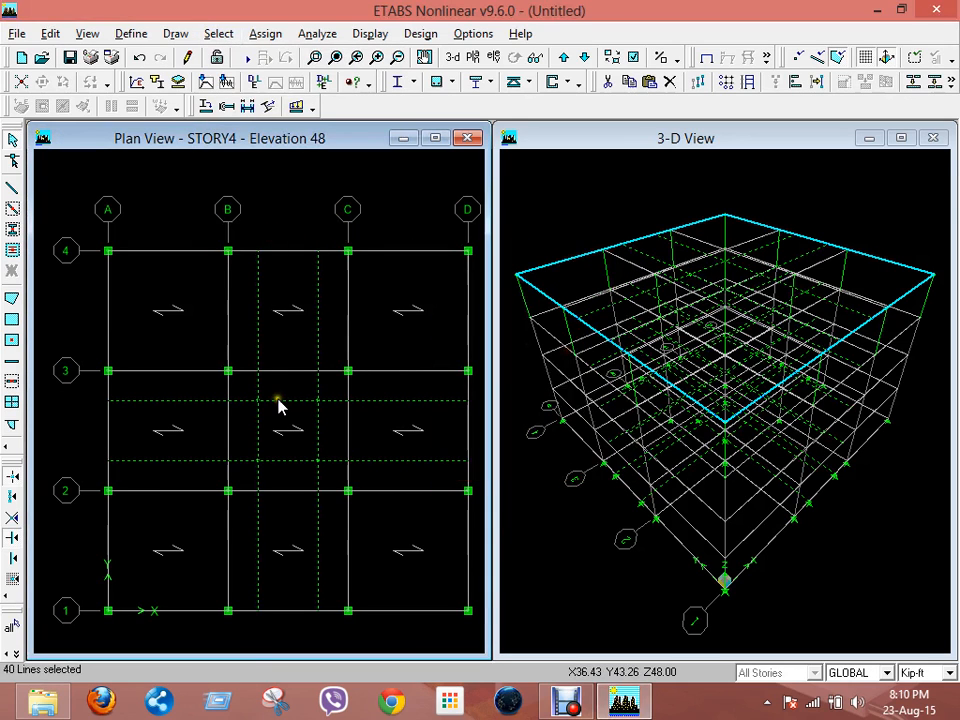
# Add the deck areas of the four bays adjoining the central bay to the selection
pyautogui.click(293, 344)
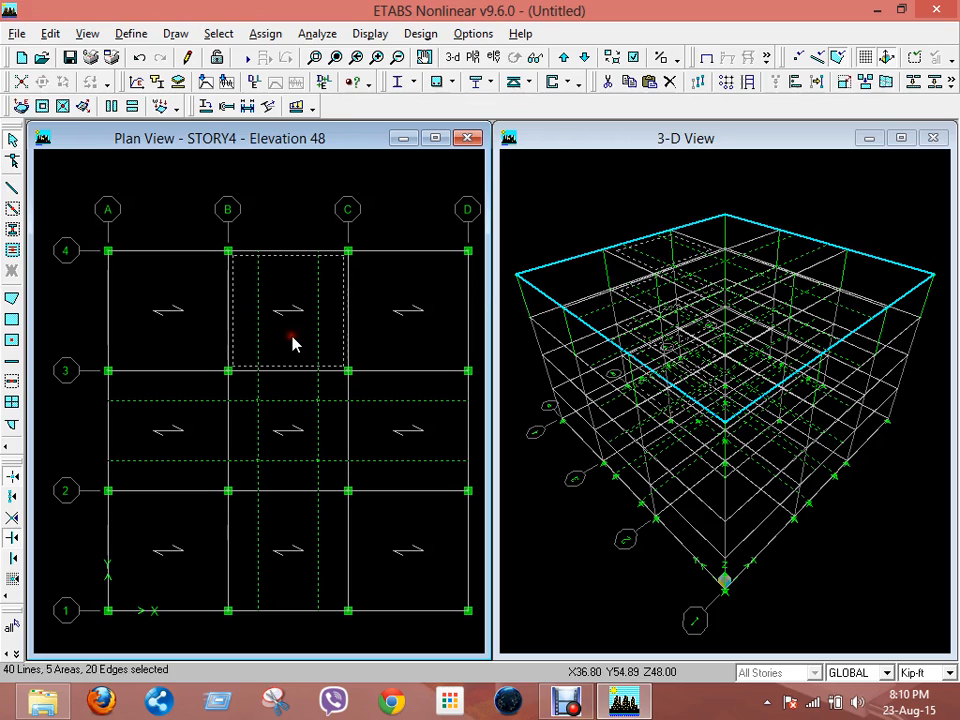
pyautogui.click(372, 430)
pyautogui.click(195, 422)
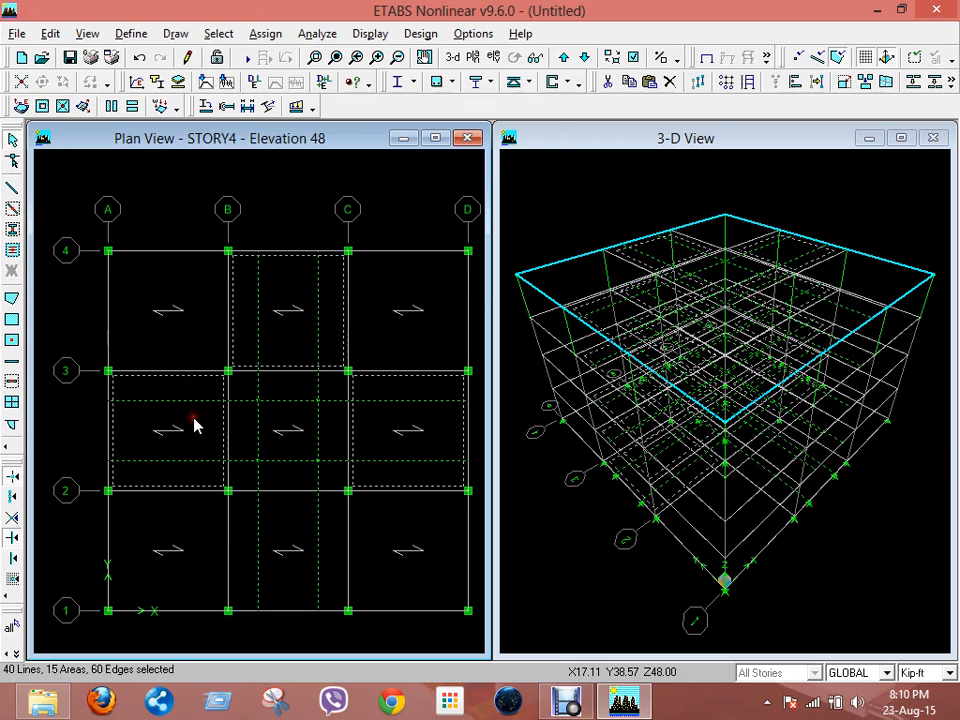
pyautogui.click(294, 523)
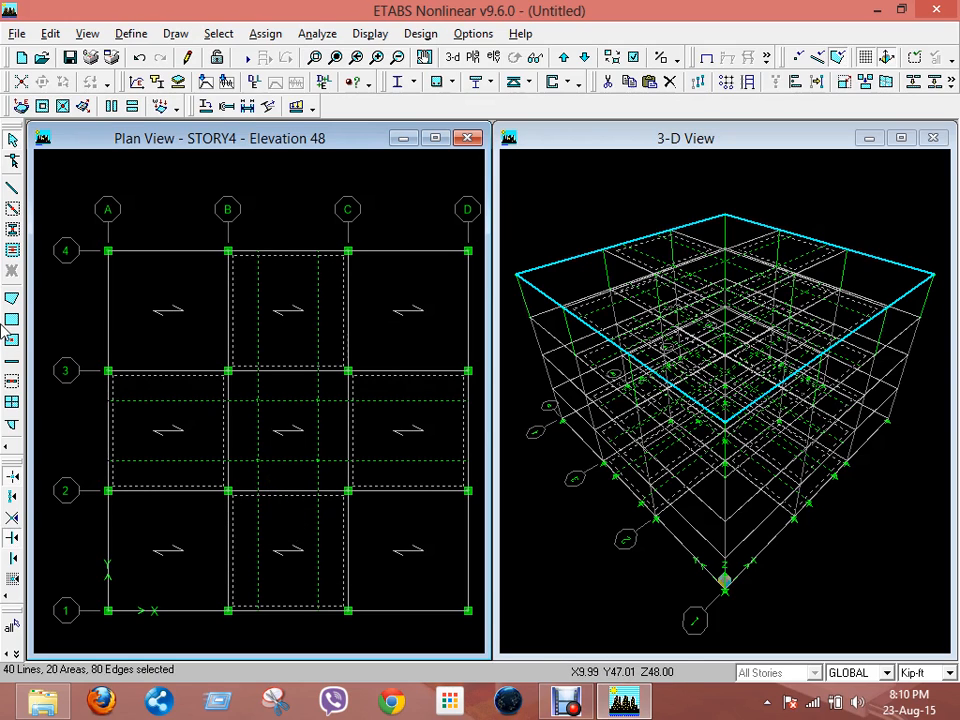
# Try to merge the selected deck areas
pyautogui.click(48, 33)
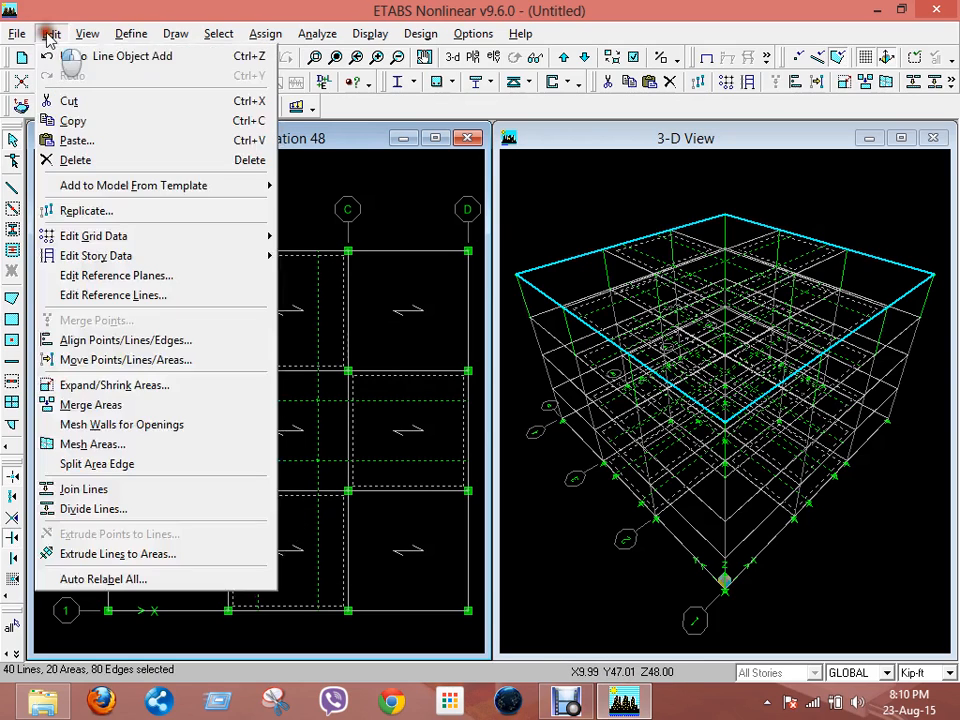
pyautogui.click(107, 403)
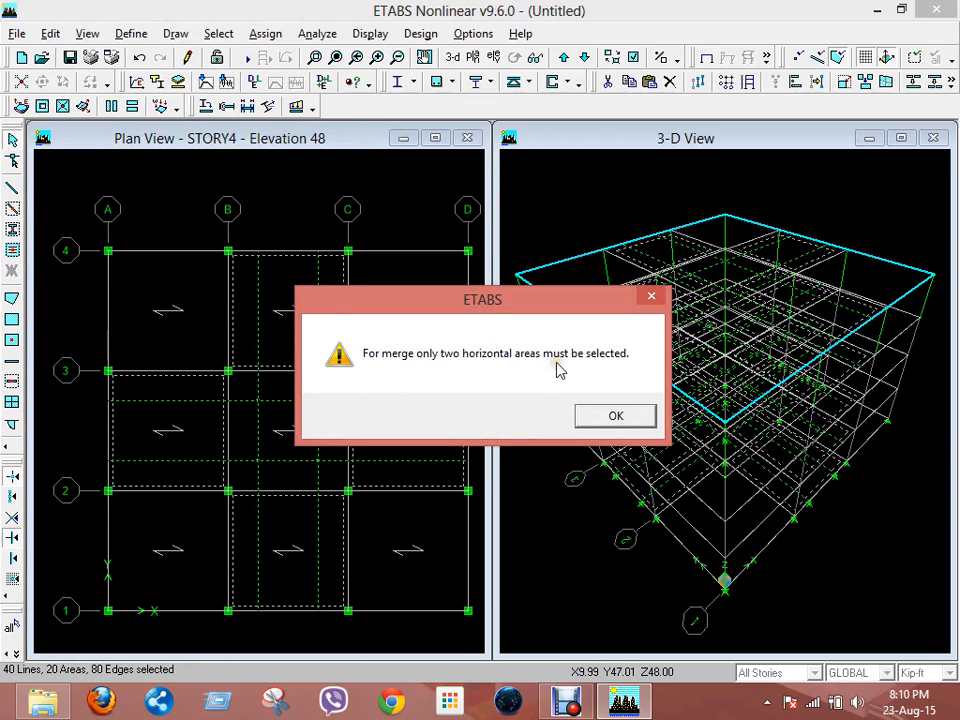
pyautogui.click(603, 426)
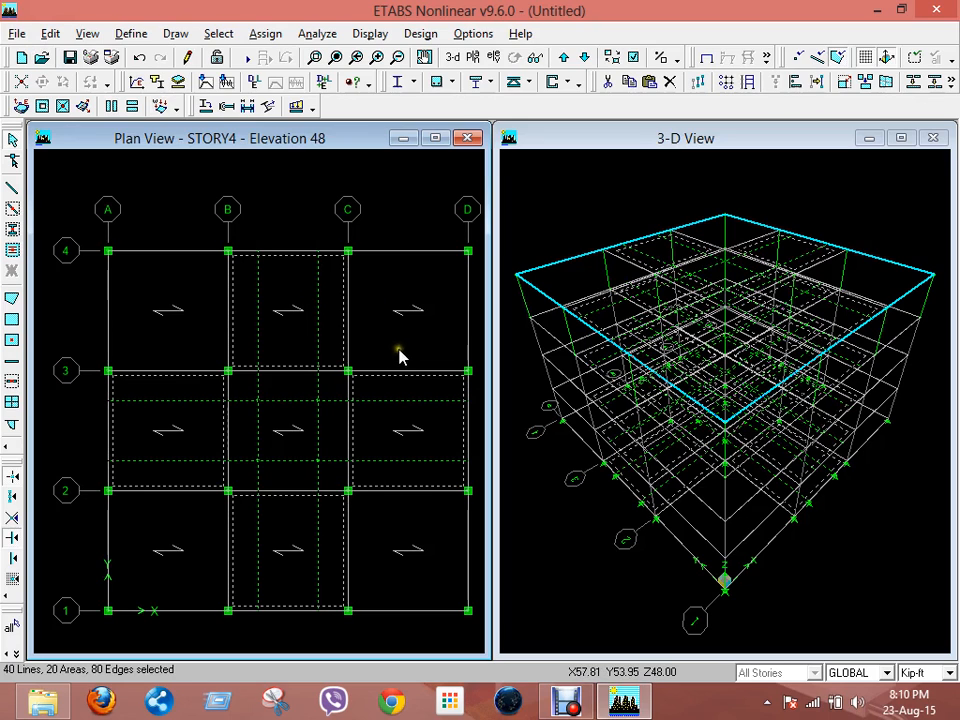
# Add the central bay's deck areas to the selection and mesh the selected areas with Cookie Cut at Selected Line Objects
pyautogui.click(296, 390)
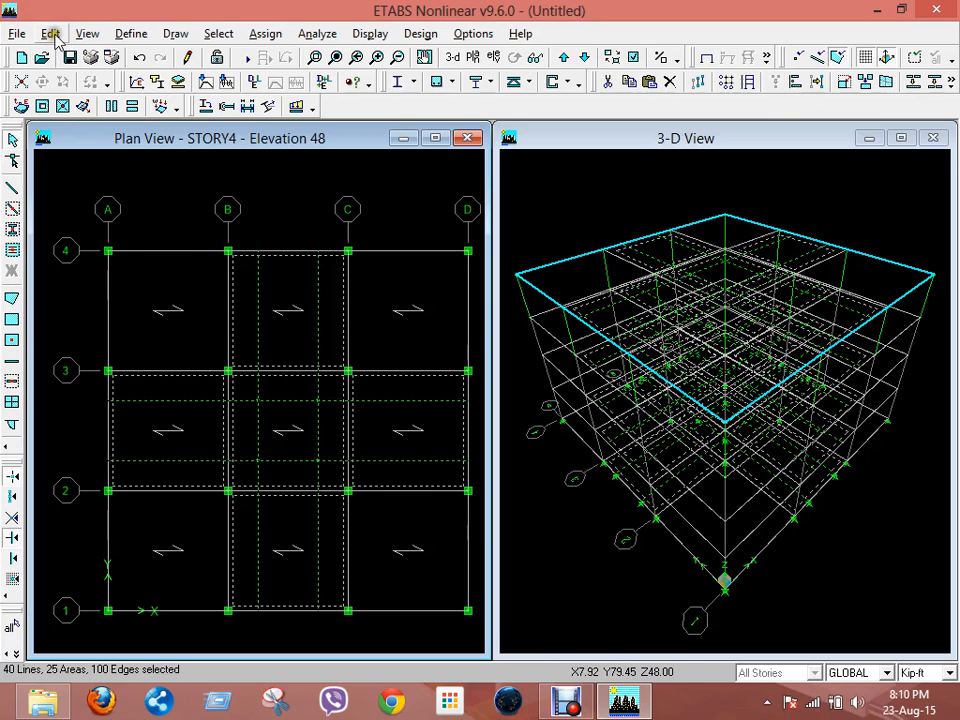
pyautogui.click(53, 34)
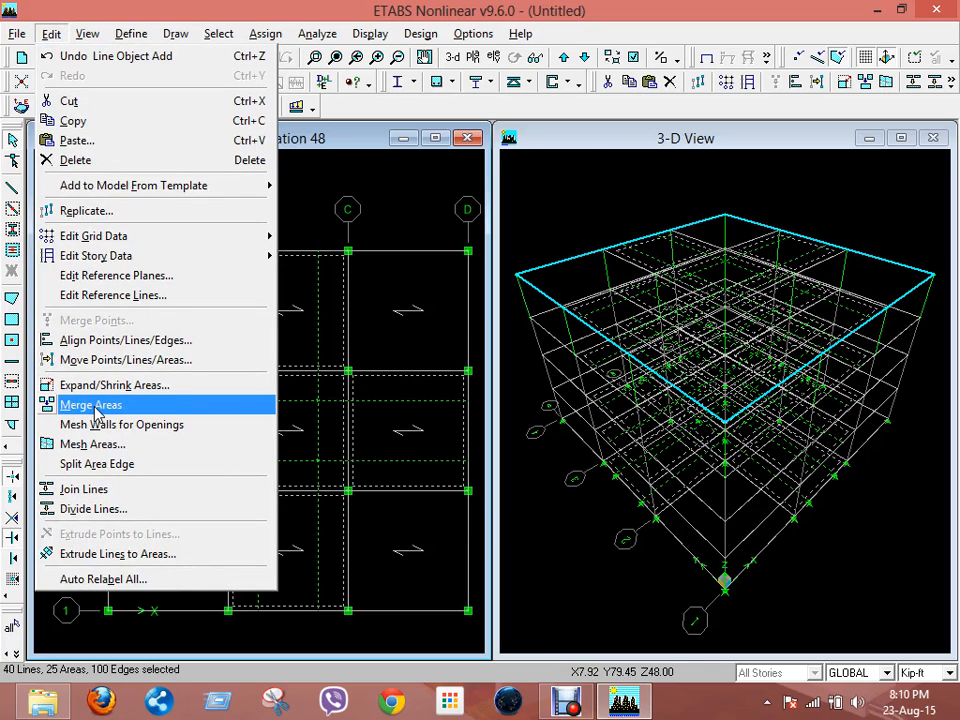
pyautogui.click(105, 446)
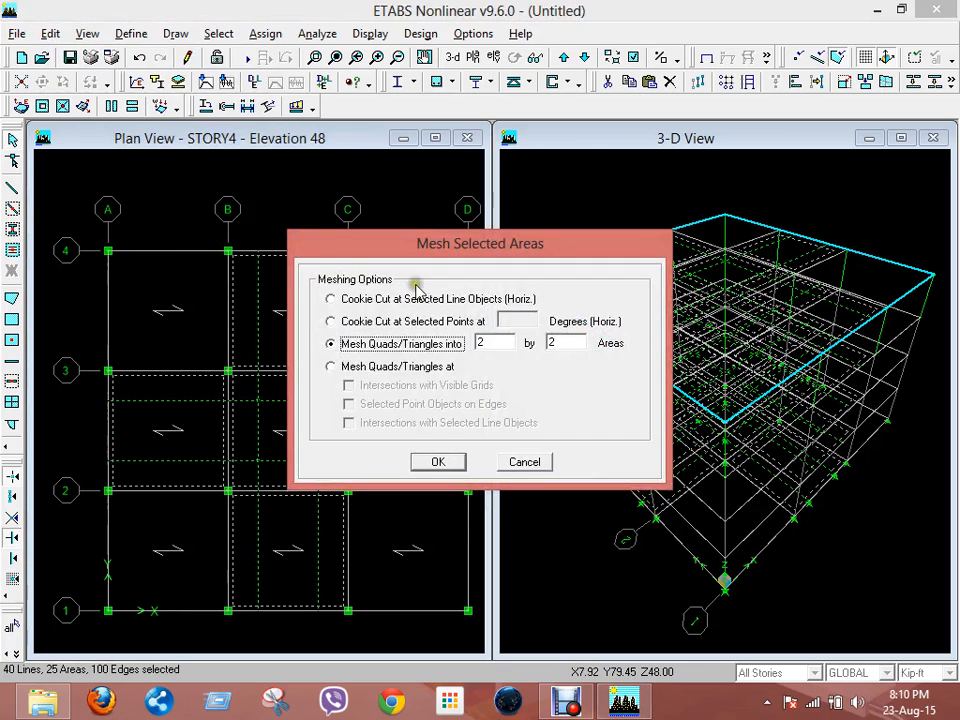
pyautogui.click(380, 300)
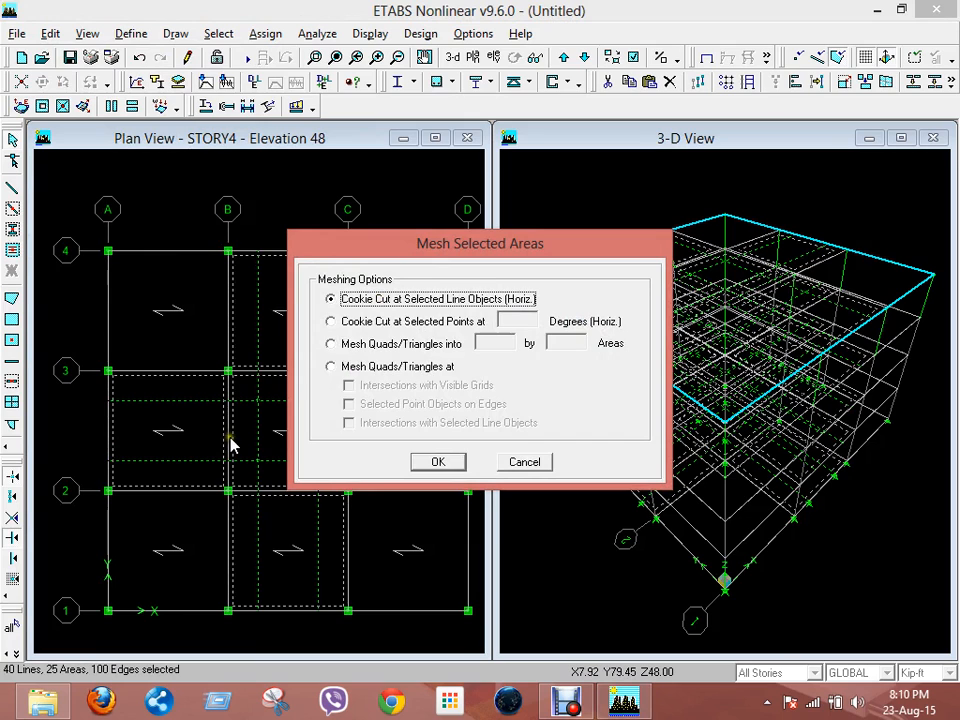
pyautogui.click(437, 463)
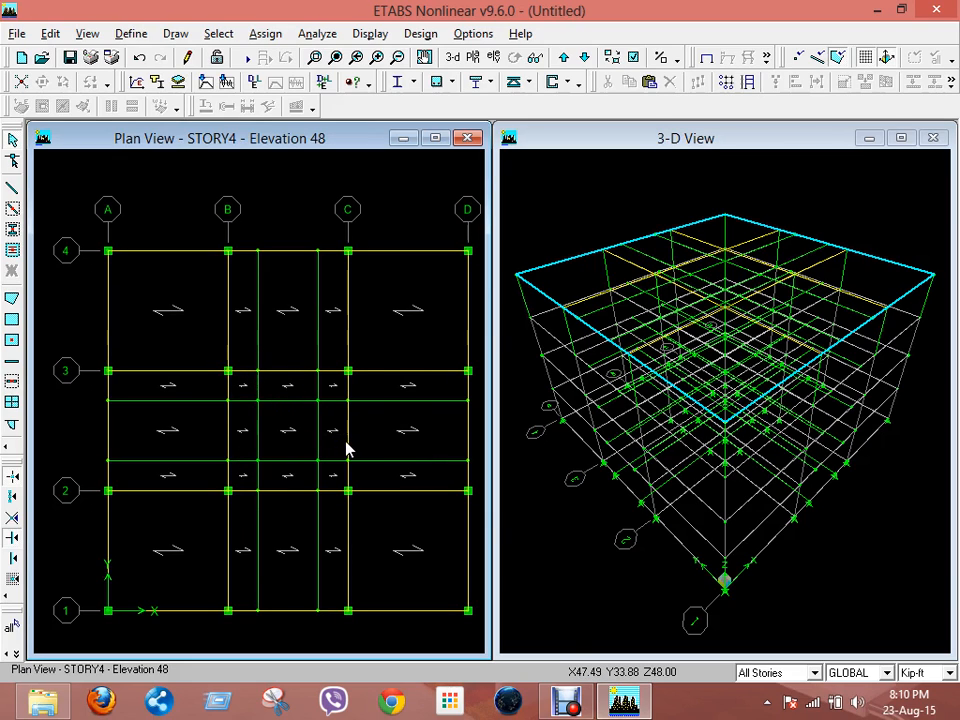
# Delete all null lines, selected by line object type, and delete the central square deck area on every story
pyautogui.click(220, 33)
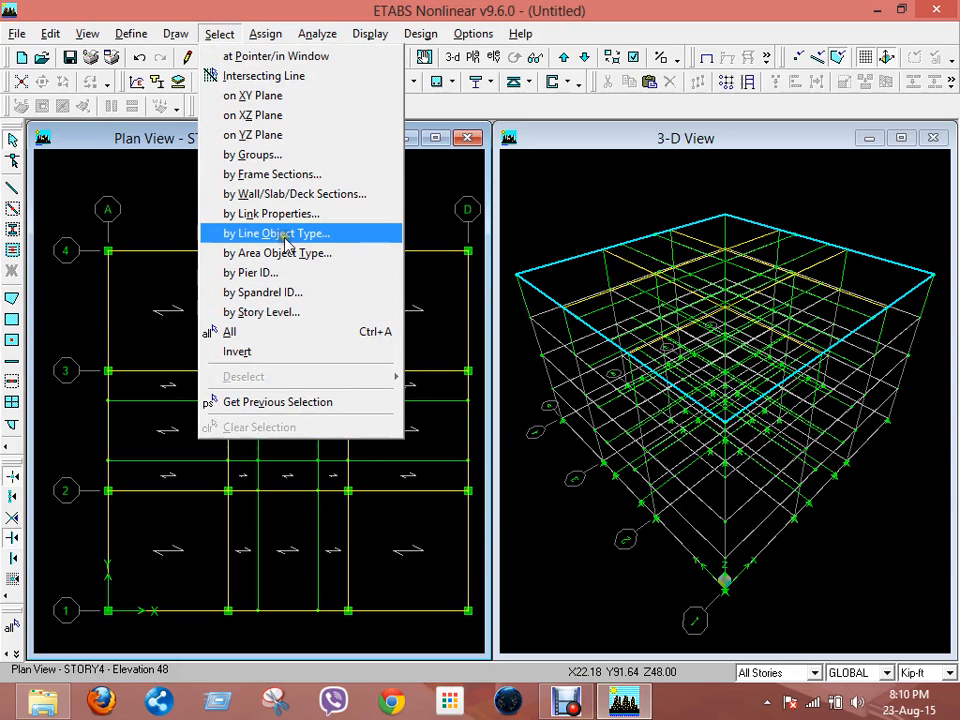
pyautogui.click(286, 235)
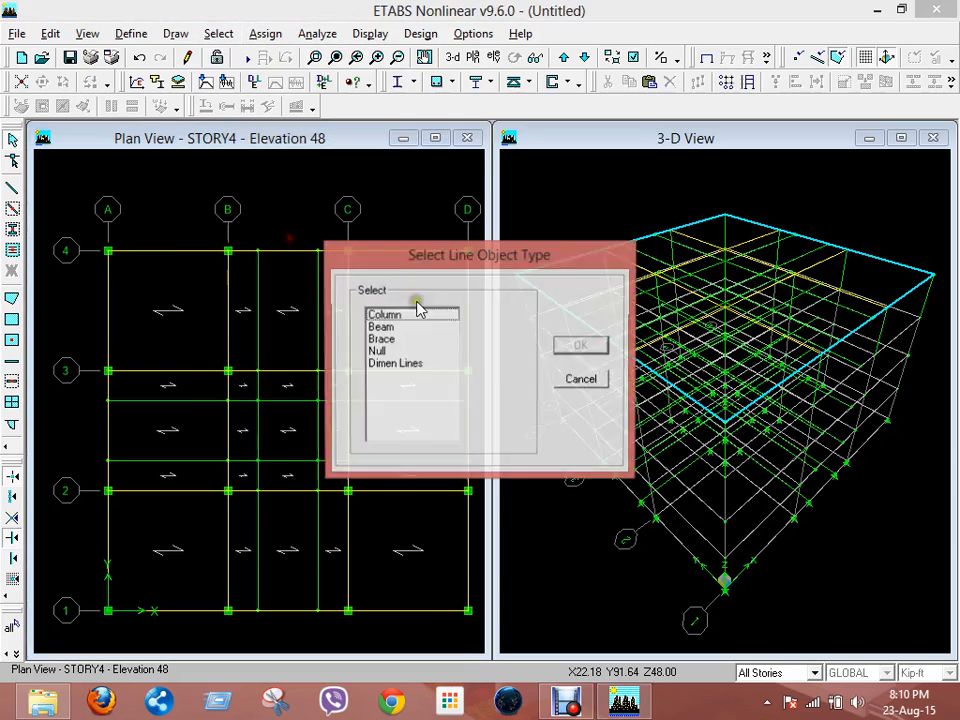
pyautogui.click(380, 352)
pyautogui.click(598, 350)
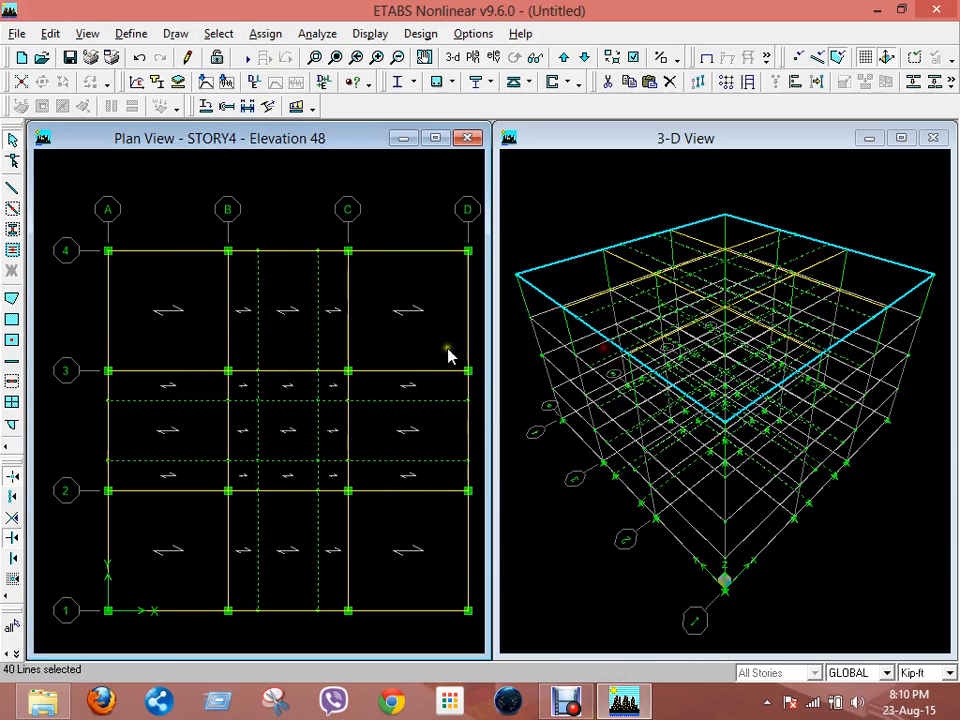
pyautogui.hotkey('ctrl', 'q')
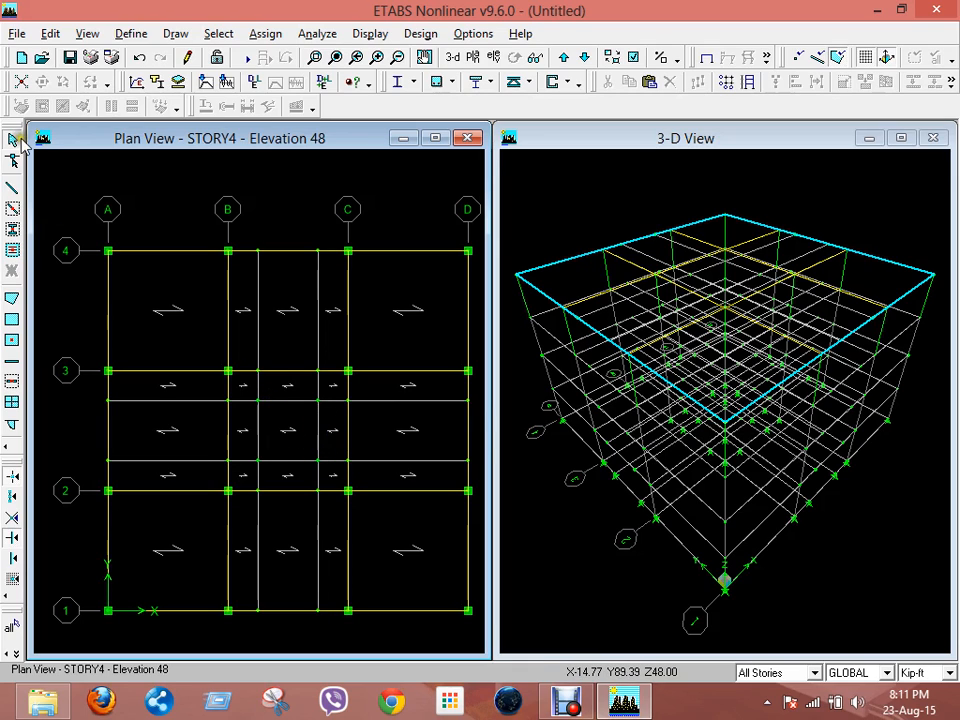
pyautogui.click(288, 435)
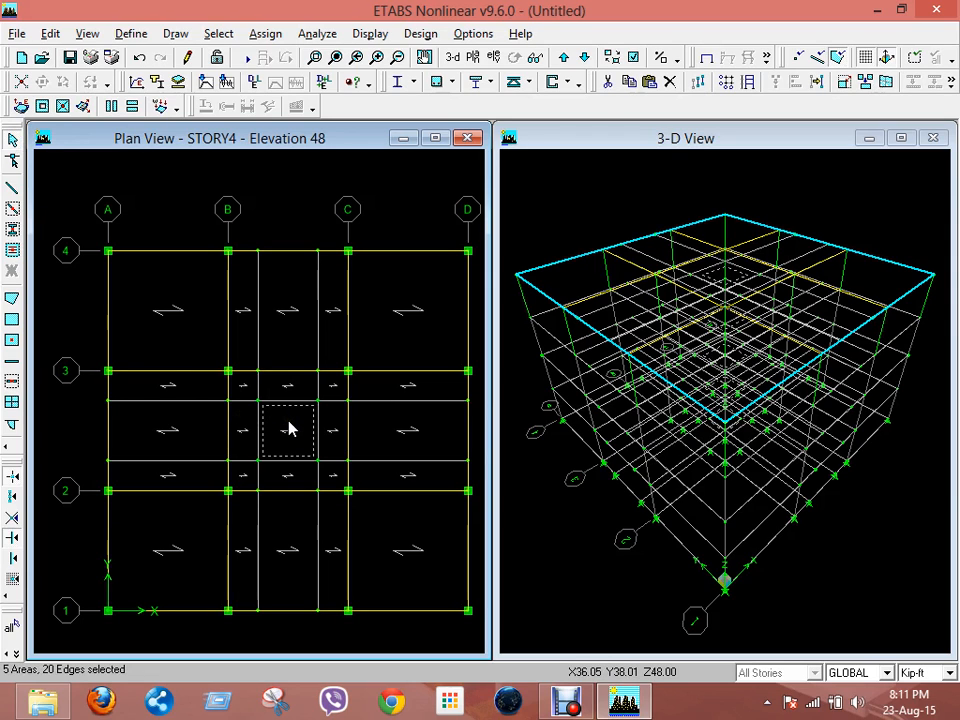
pyautogui.click(288, 430)
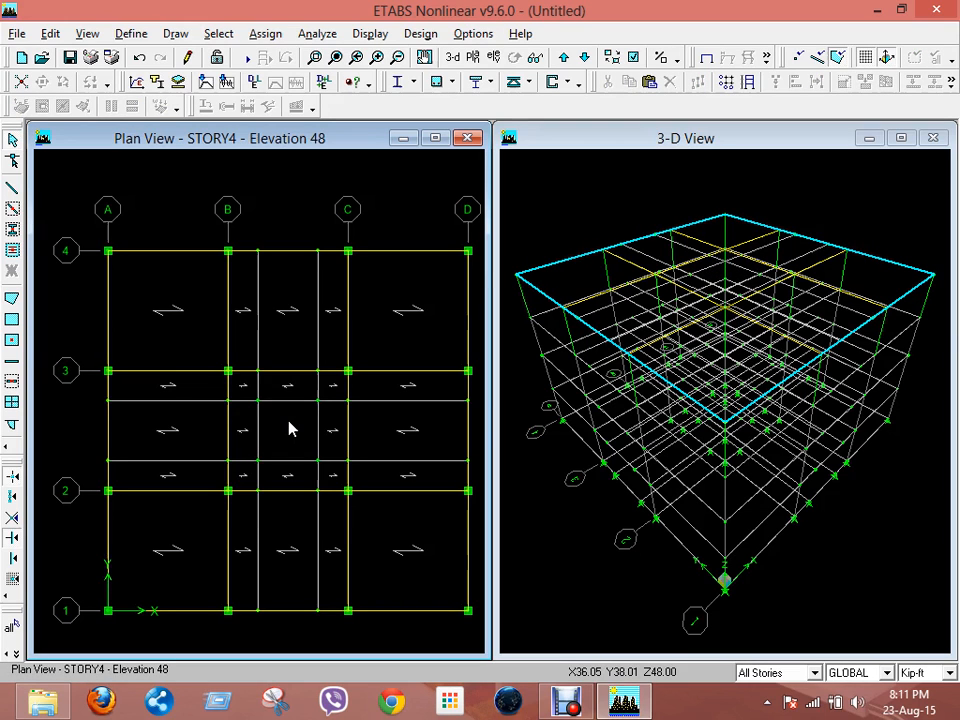
# Turn on Object Fill and Extrusion in the building view options and apply them to all windows
pyautogui.click(633, 57)
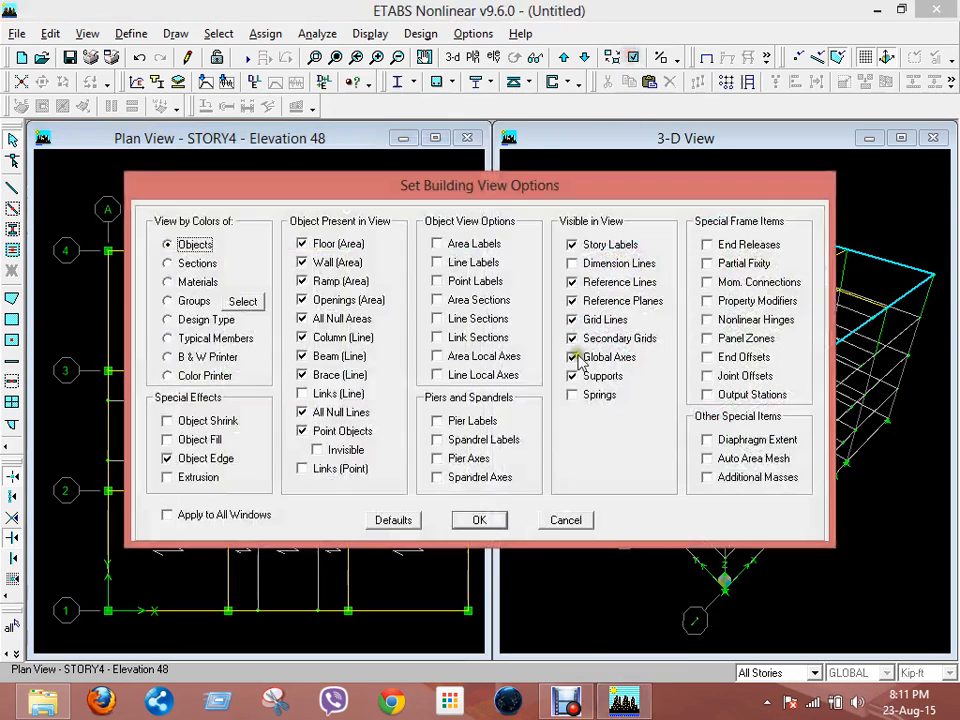
pyautogui.click(167, 440)
pyautogui.click(168, 477)
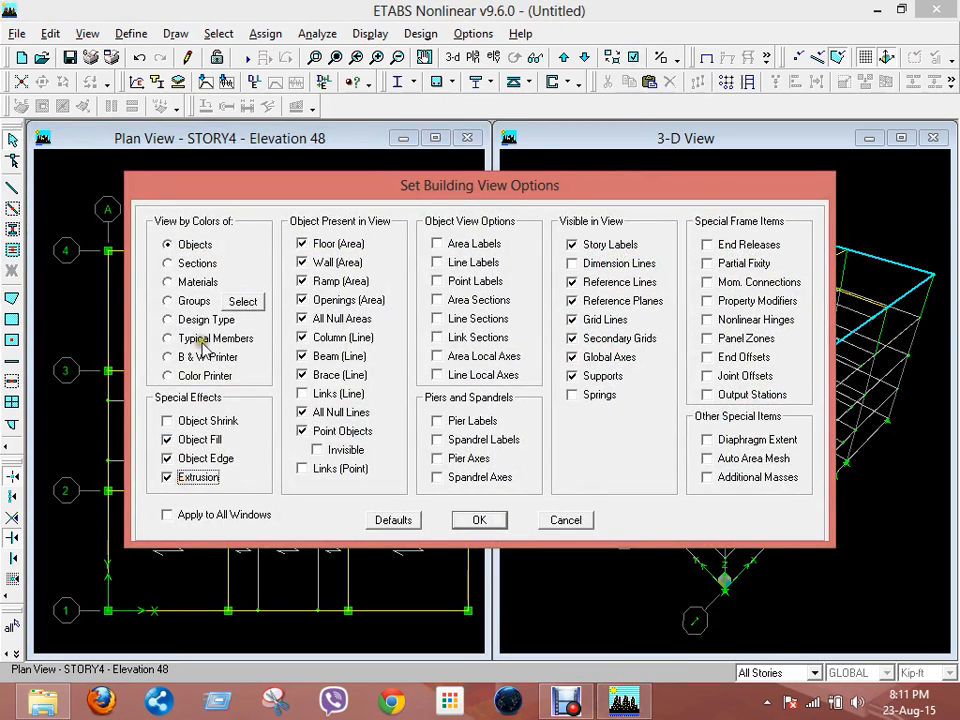
pyautogui.click(186, 516)
pyautogui.click(479, 520)
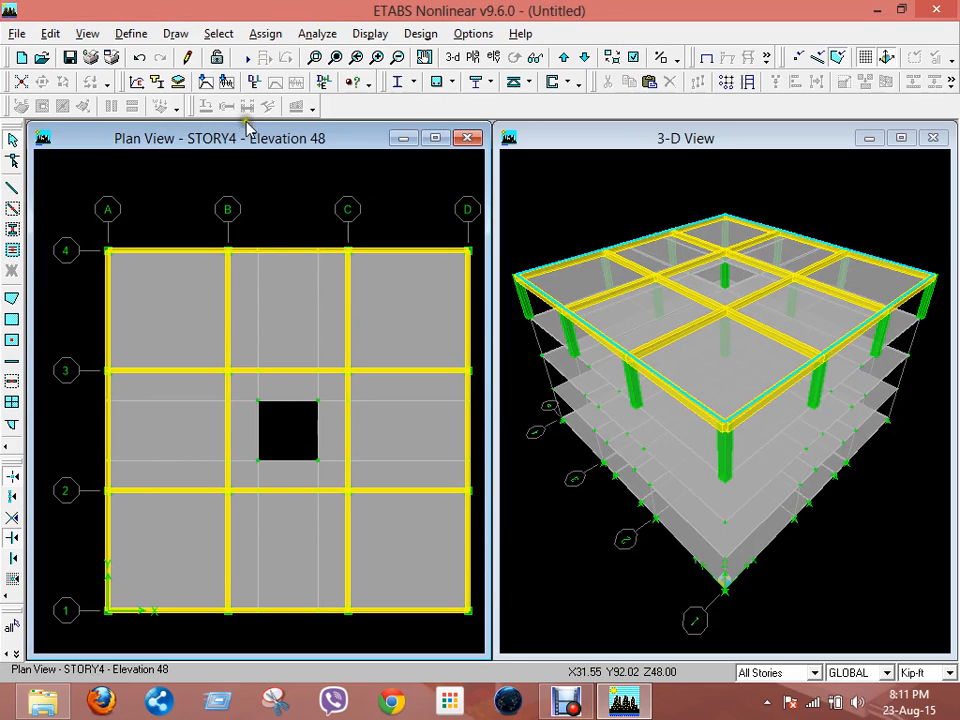
# Add a new wall section, setting its material to CONC and its membrane thickness to 10
pyautogui.click(131, 34)
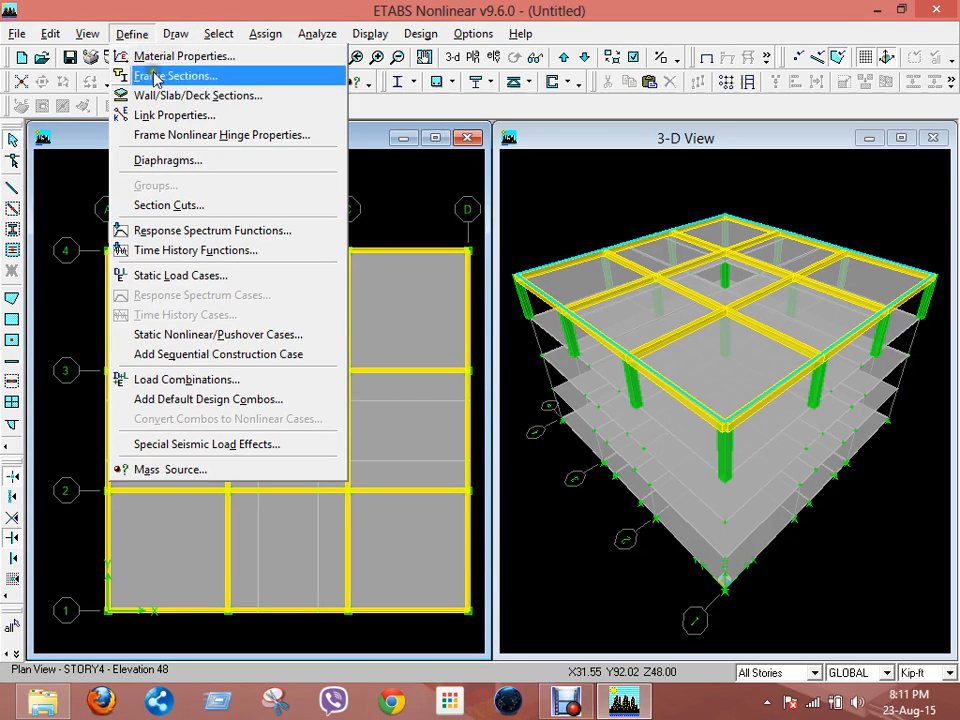
pyautogui.click(170, 96)
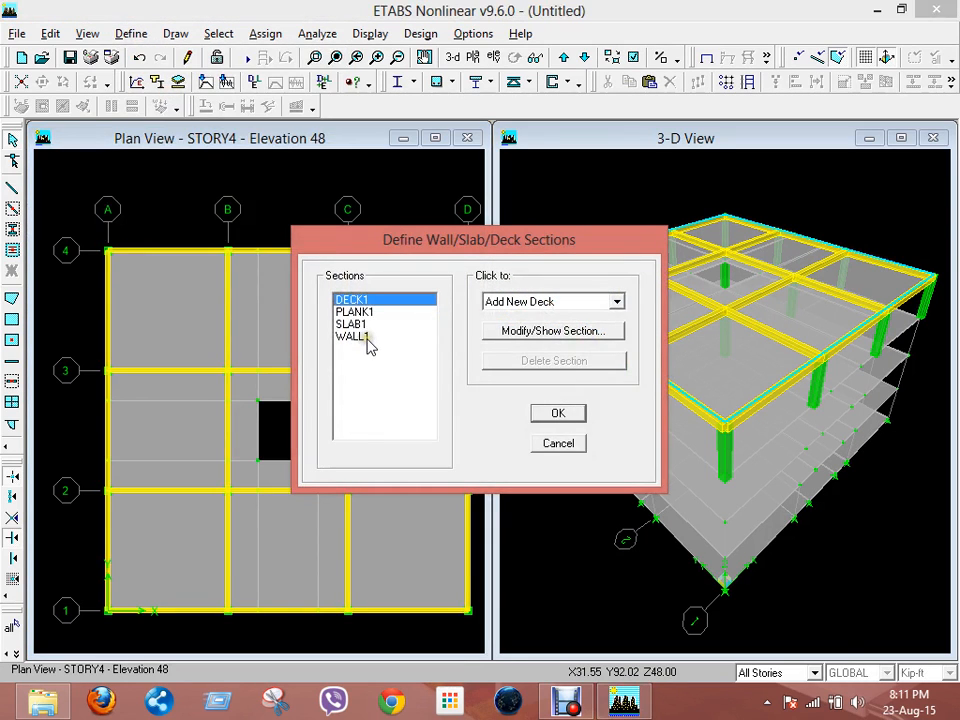
pyautogui.click(527, 306)
pyautogui.click(540, 343)
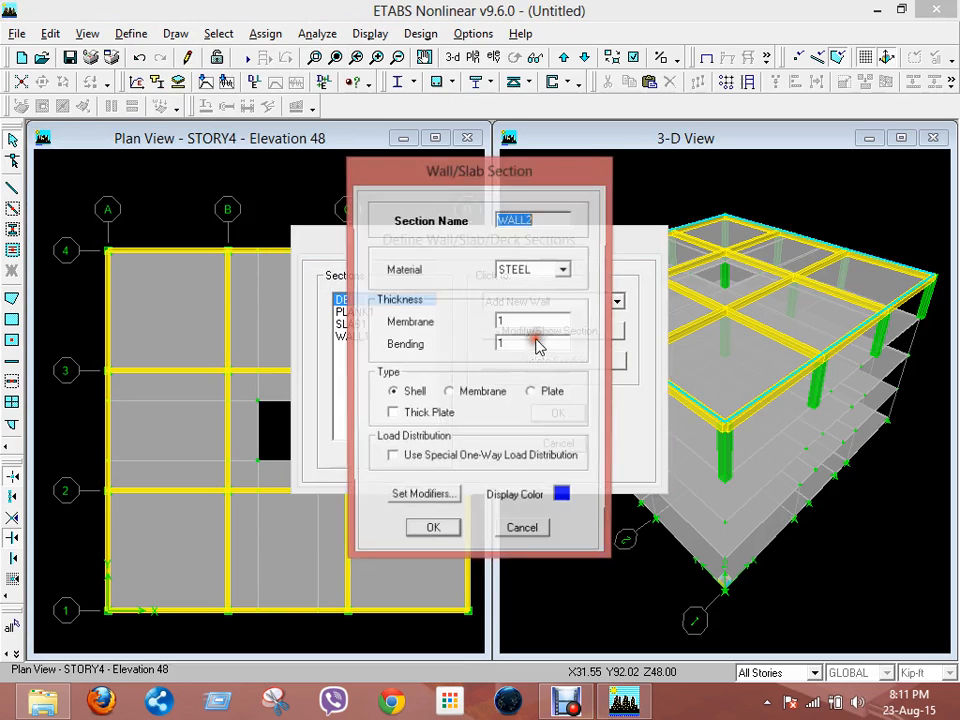
pyautogui.click(553, 270)
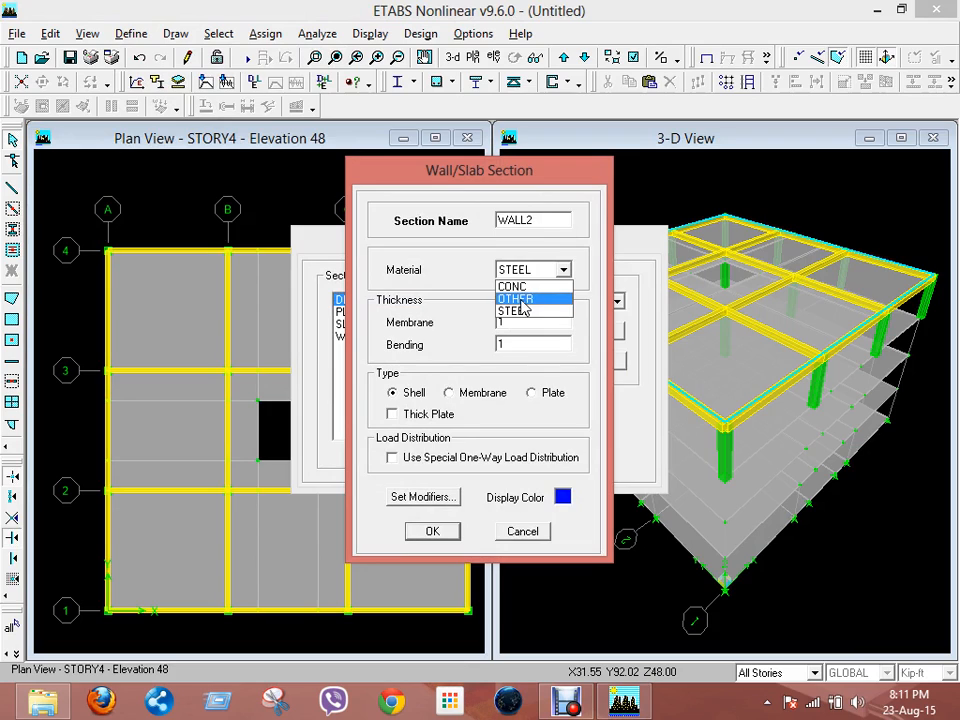
pyautogui.click(520, 300)
pyautogui.doubleClick(517, 320)
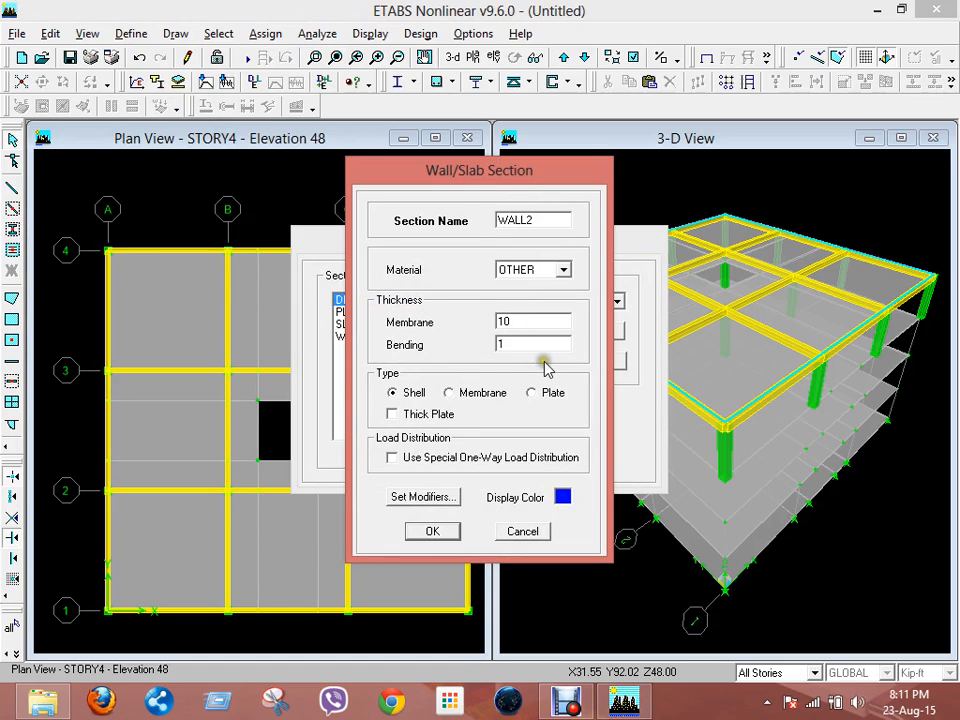
pyautogui.click(561, 269)
pyautogui.click(544, 284)
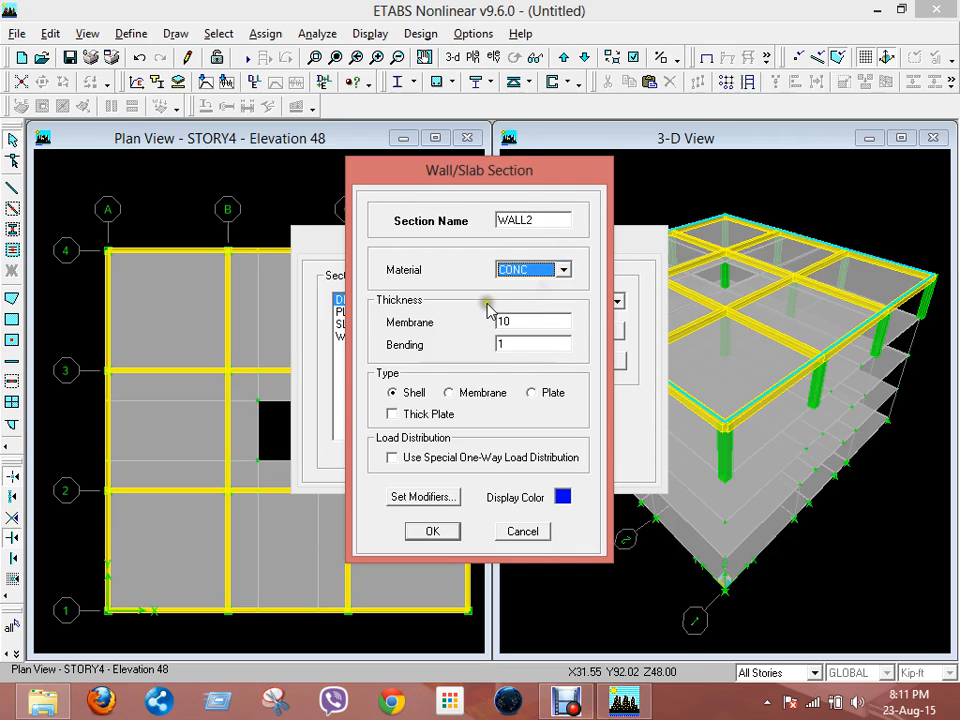
# Set the new wall section's membrane and bending thicknesses to 10/12 ft each and accept the section definitions
pyautogui.doubleClick(540, 213)
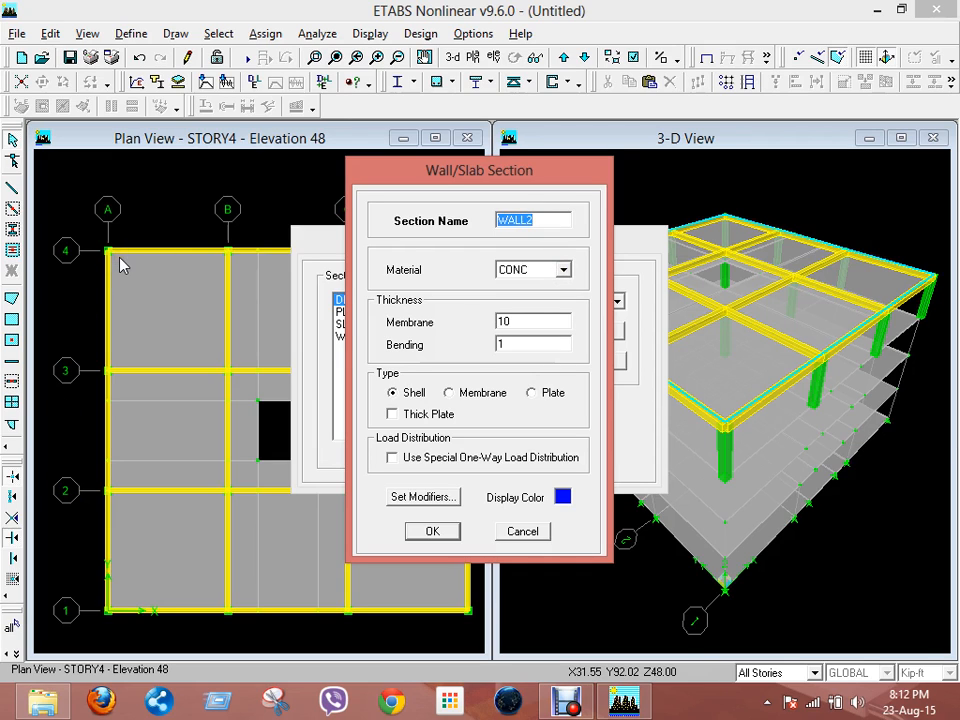
pyautogui.click(485, 267)
pyautogui.doubleClick(532, 319)
pyautogui.click(532, 319)
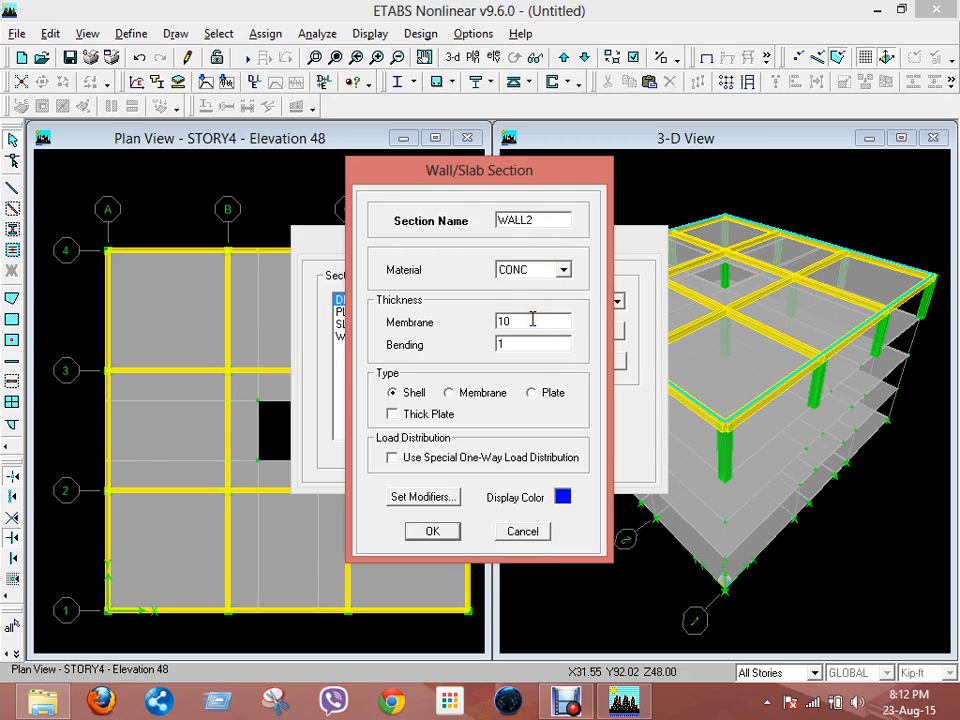
pyautogui.write('/12')
pyautogui.doubleClick(516, 342)
pyautogui.click(520, 345)
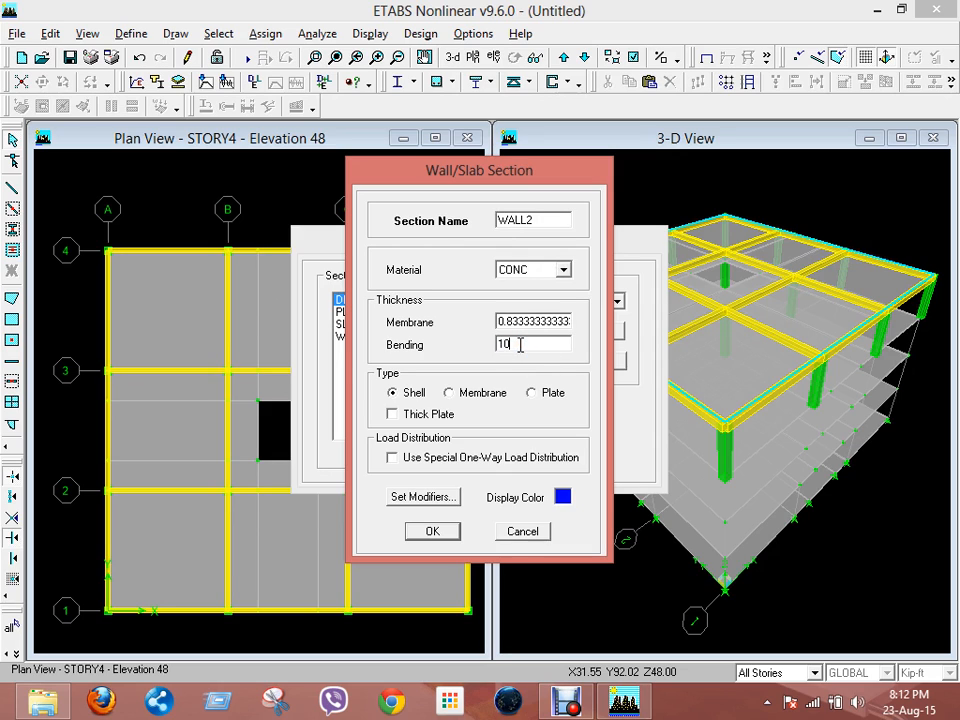
pyautogui.write('/12')
pyautogui.click(433, 531)
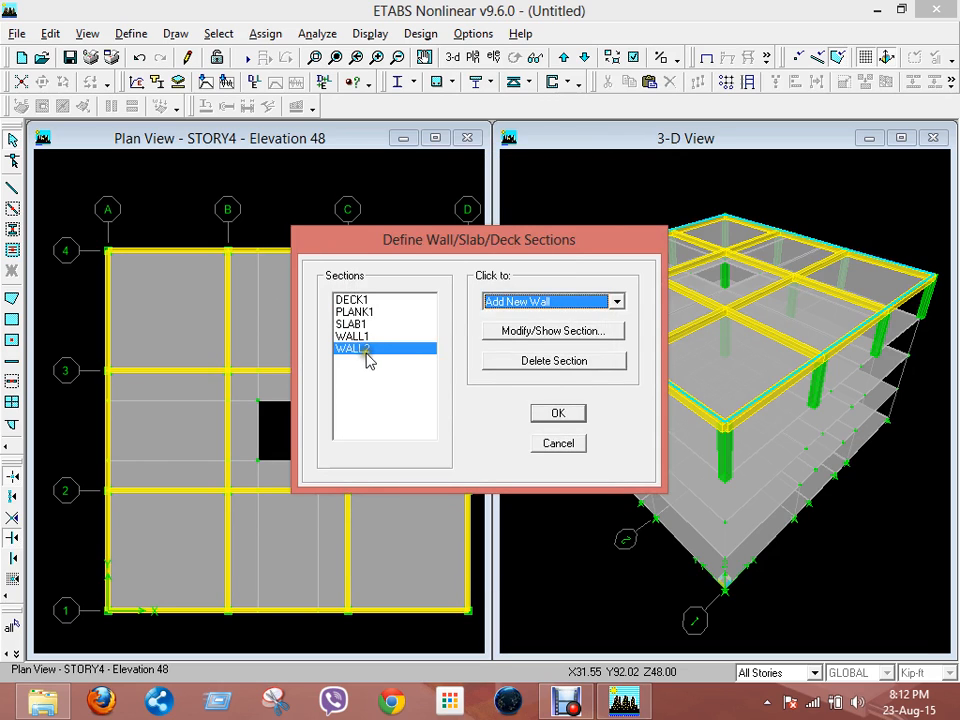
pyautogui.click(557, 415)
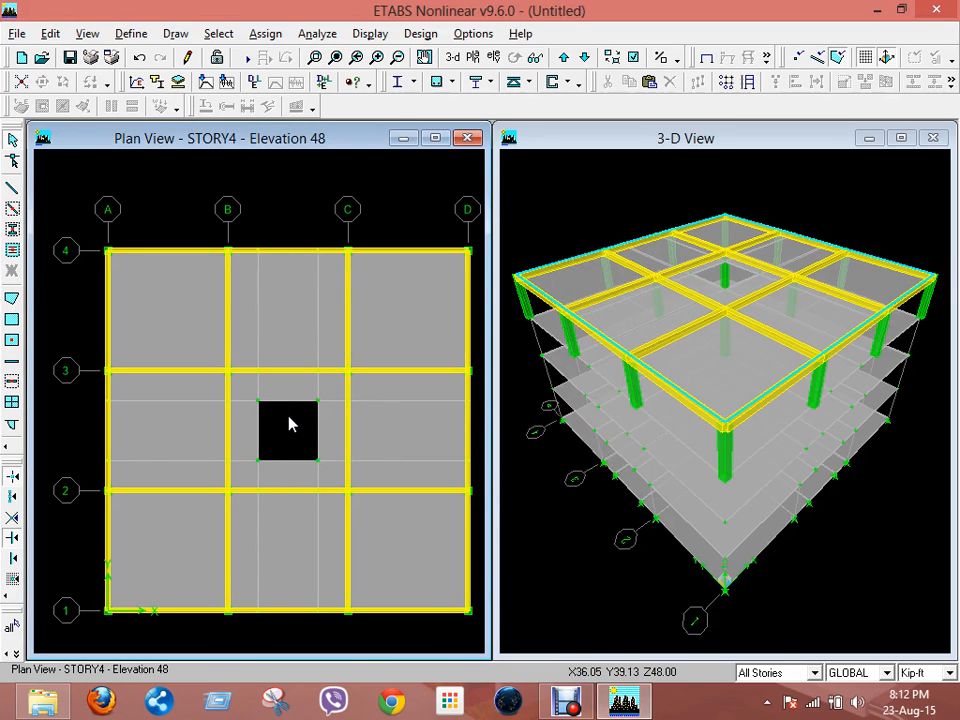
# Draw WALL2 pier walls on all stories around the central opening from X 30, Y 30 through X 30, Y 42 and X 42, Y 42 to X 42, Y 30
pyautogui.click(12, 366)
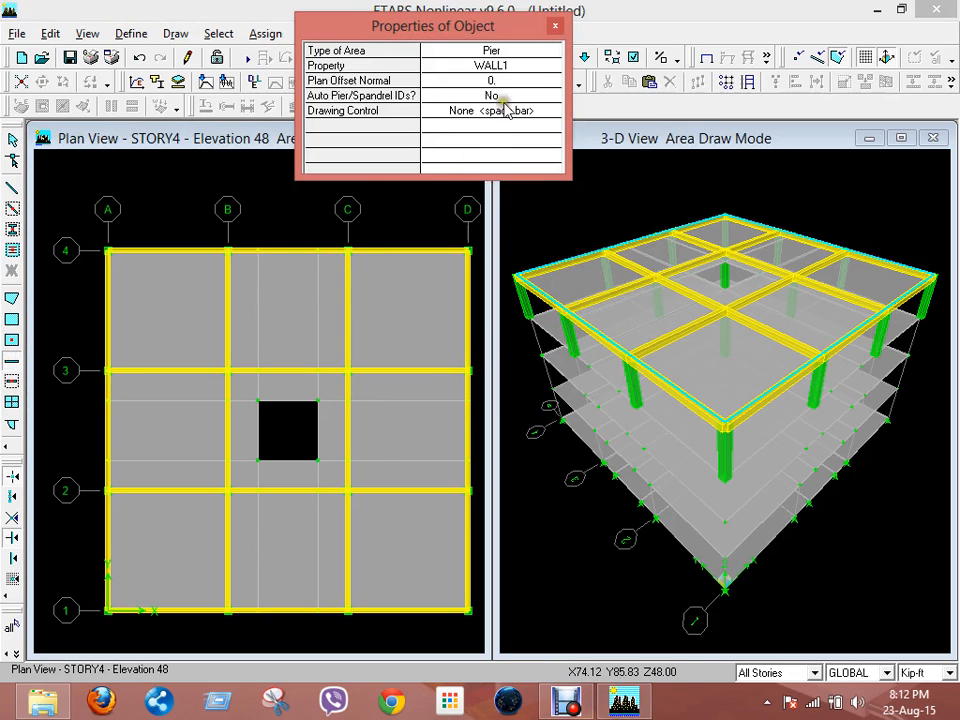
pyautogui.click(500, 68)
pyautogui.click(505, 70)
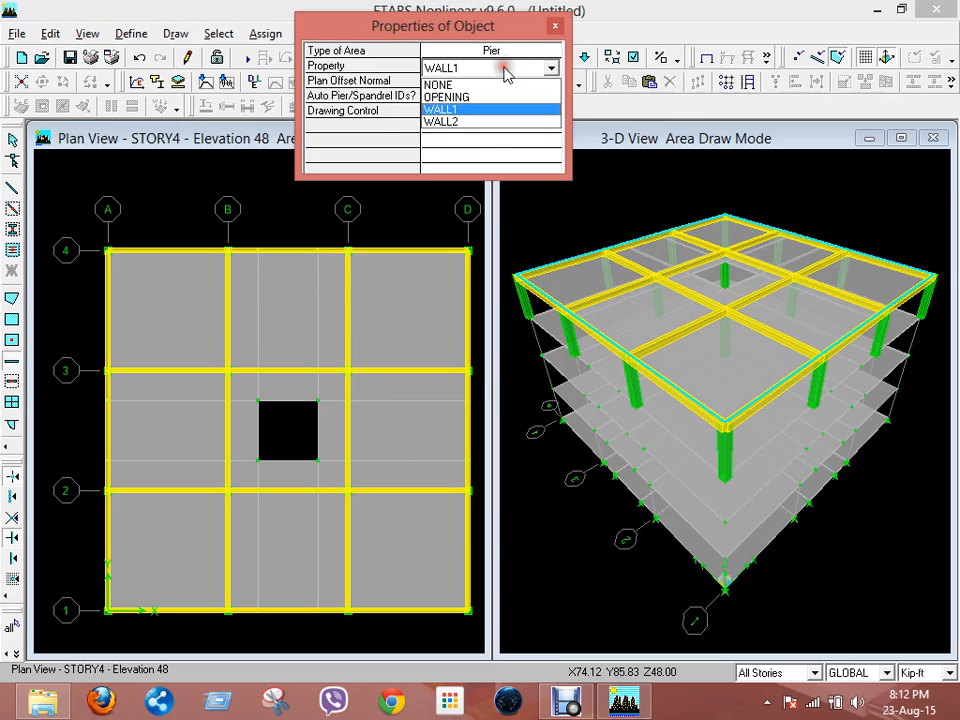
pyautogui.click(459, 122)
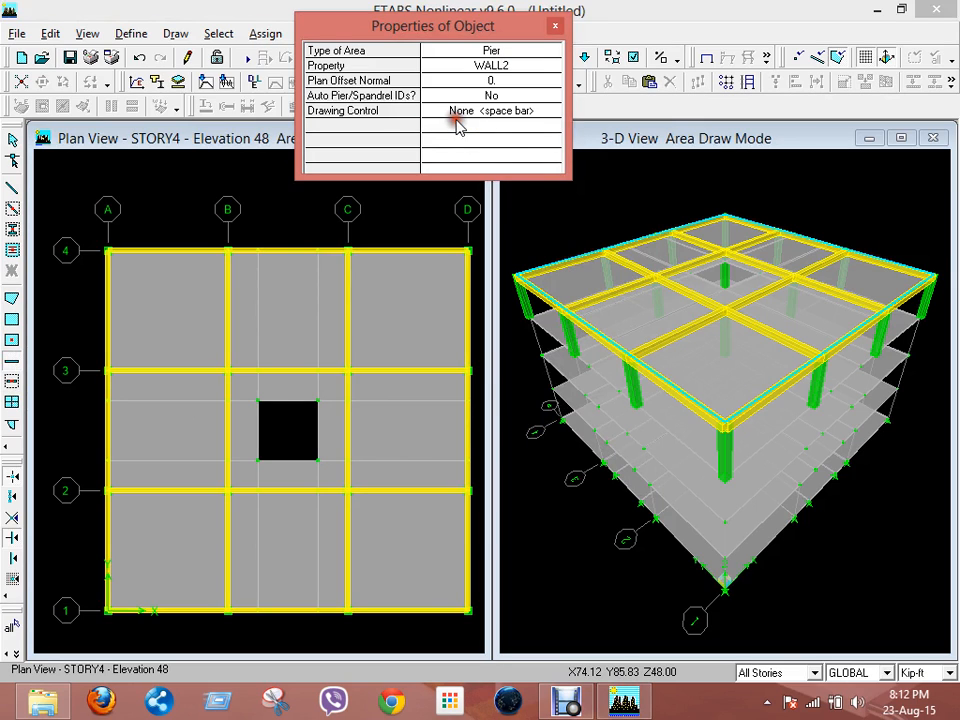
pyautogui.click(258, 461)
pyautogui.click(258, 400)
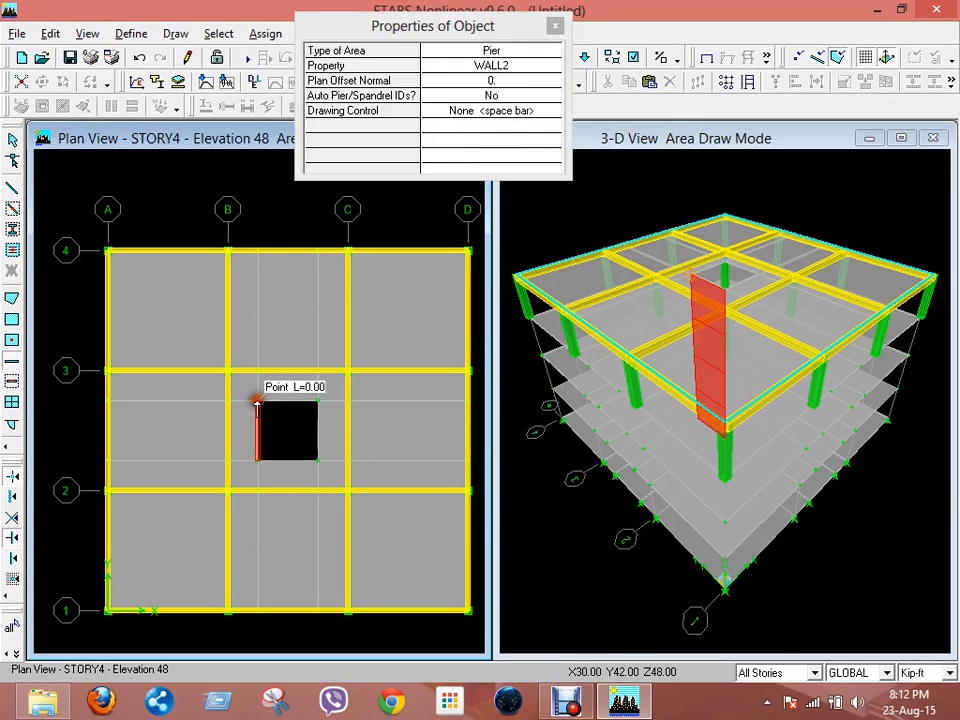
pyautogui.click(317, 400)
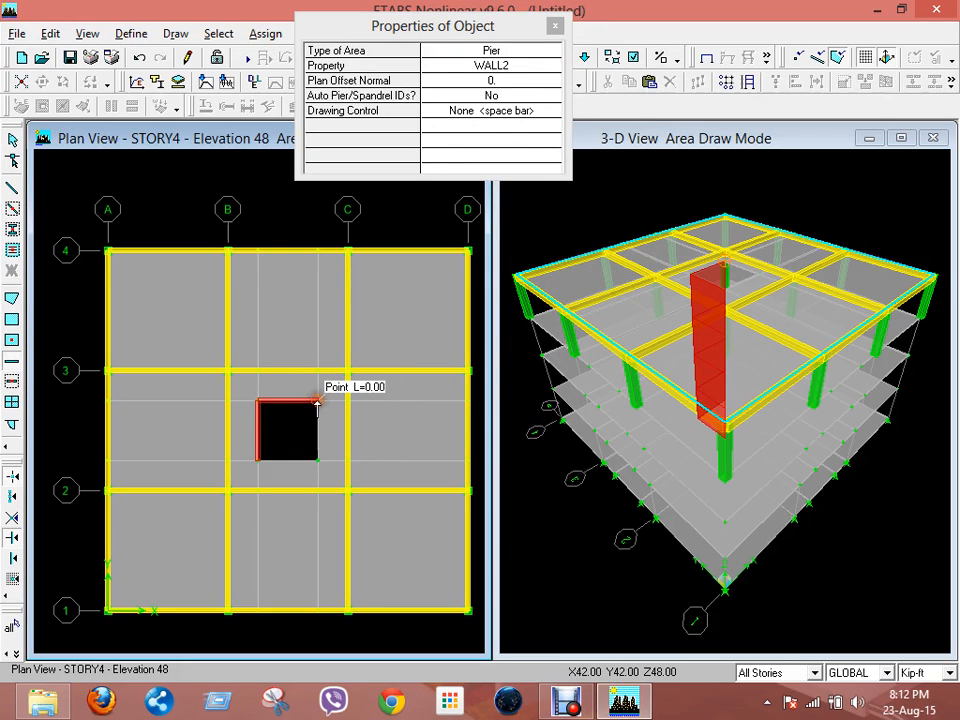
pyautogui.click(318, 461)
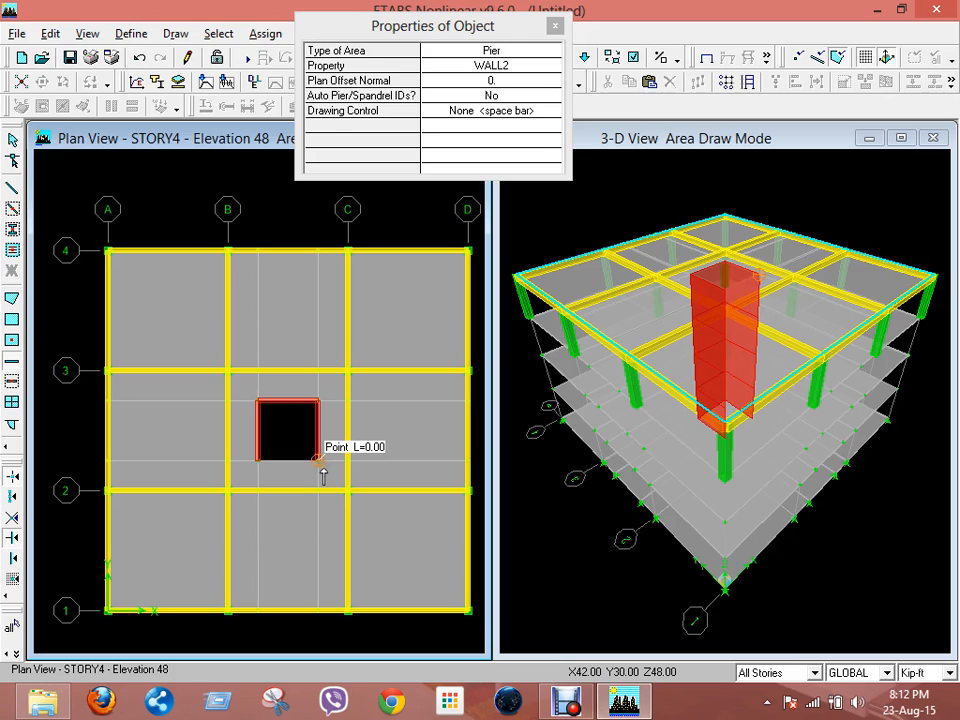
pyautogui.press('Escape')
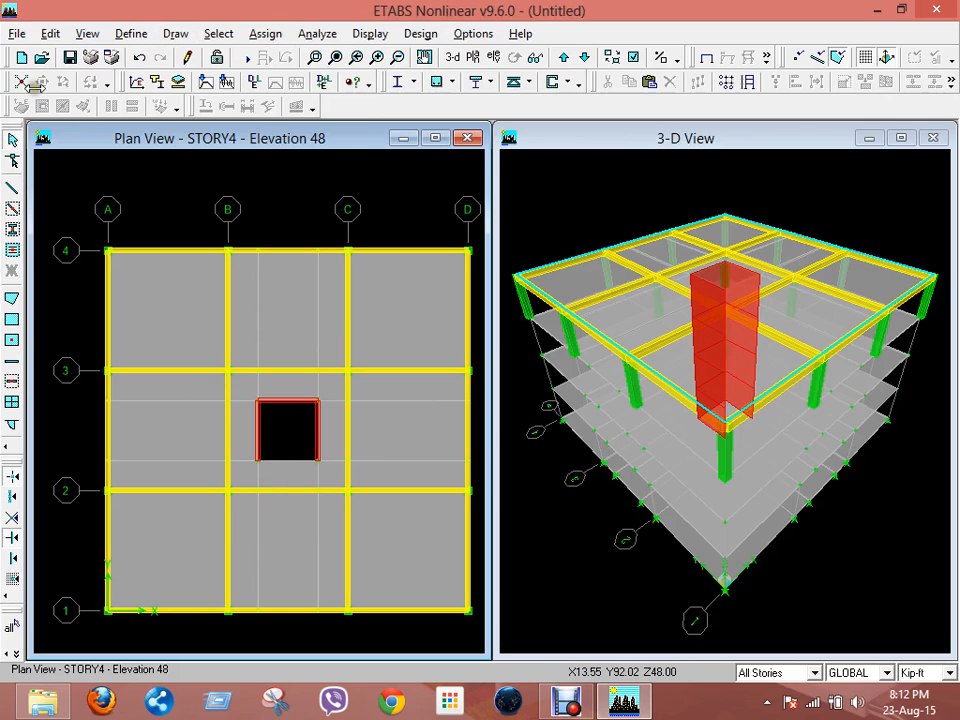
# Draw ConcBm beams on all stories along the central opening's open edge at Y 30, from X 30 to X 42
pyautogui.click(12, 210)
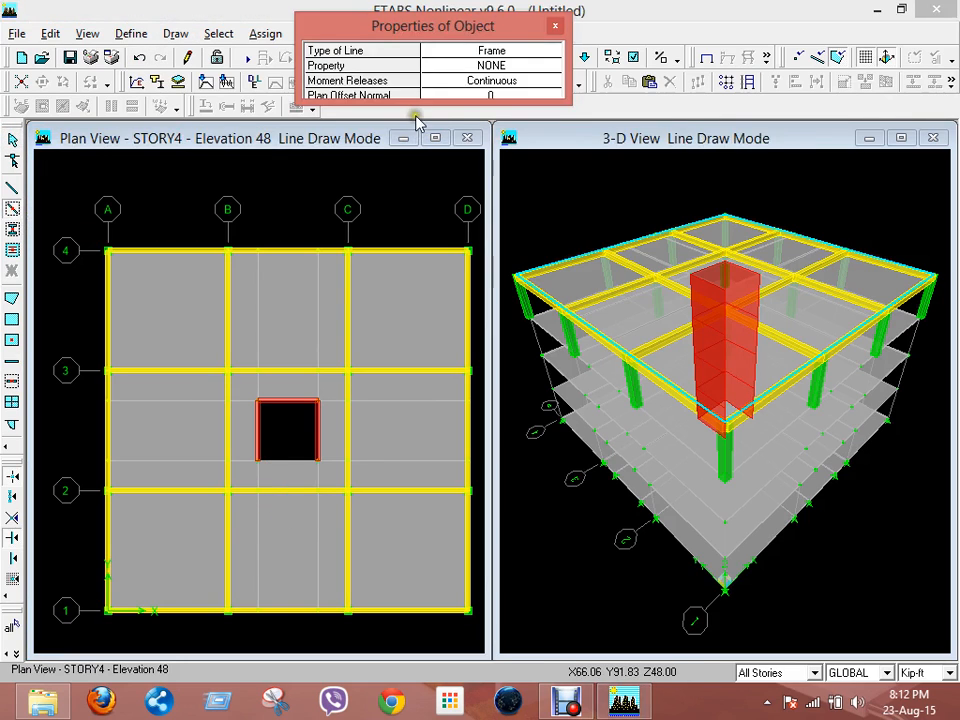
pyautogui.click(507, 67)
pyautogui.press('c')
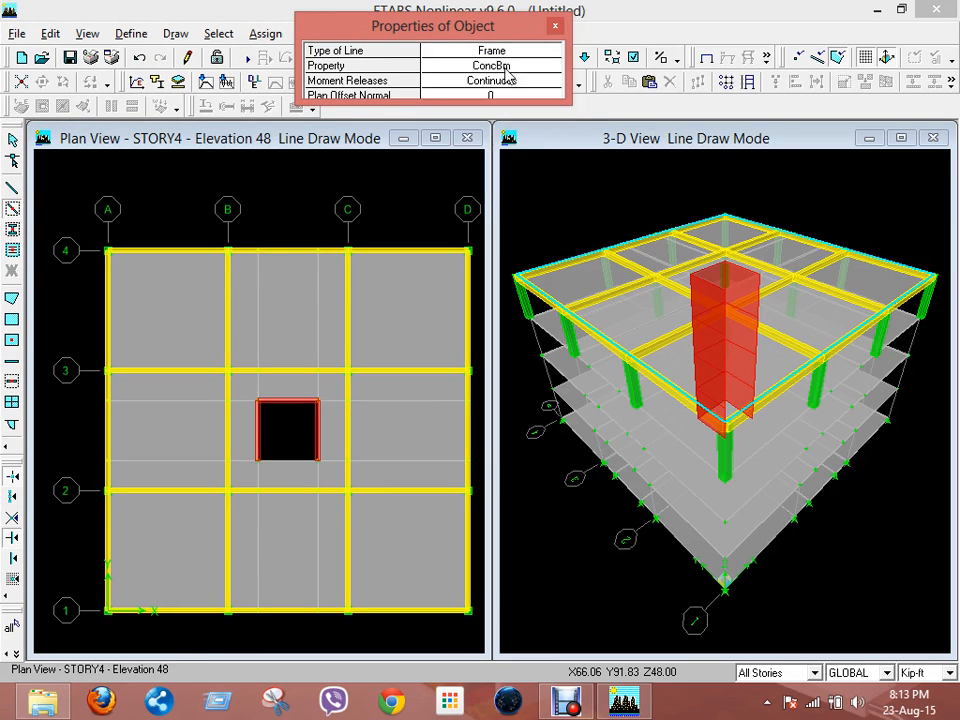
pyautogui.click(259, 461)
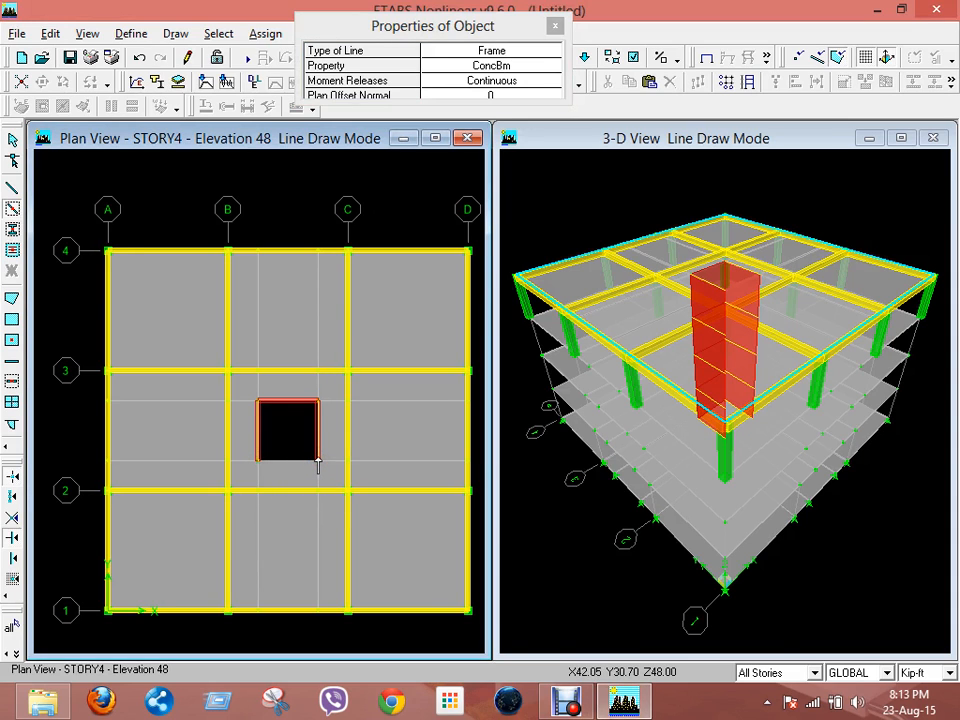
pyautogui.click(318, 461)
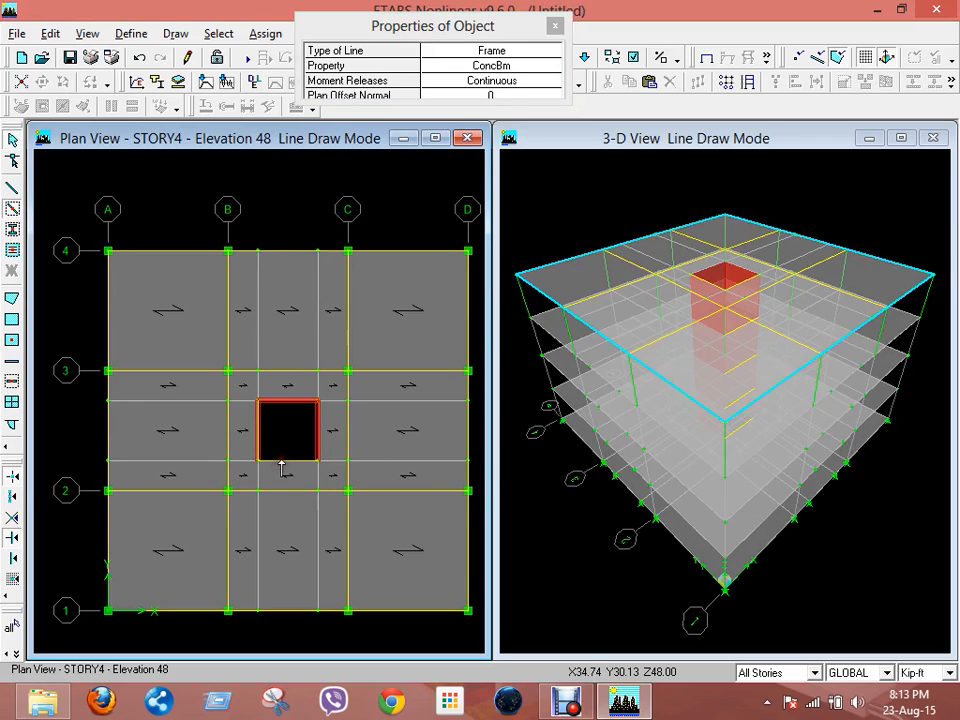
pyautogui.click(555, 25)
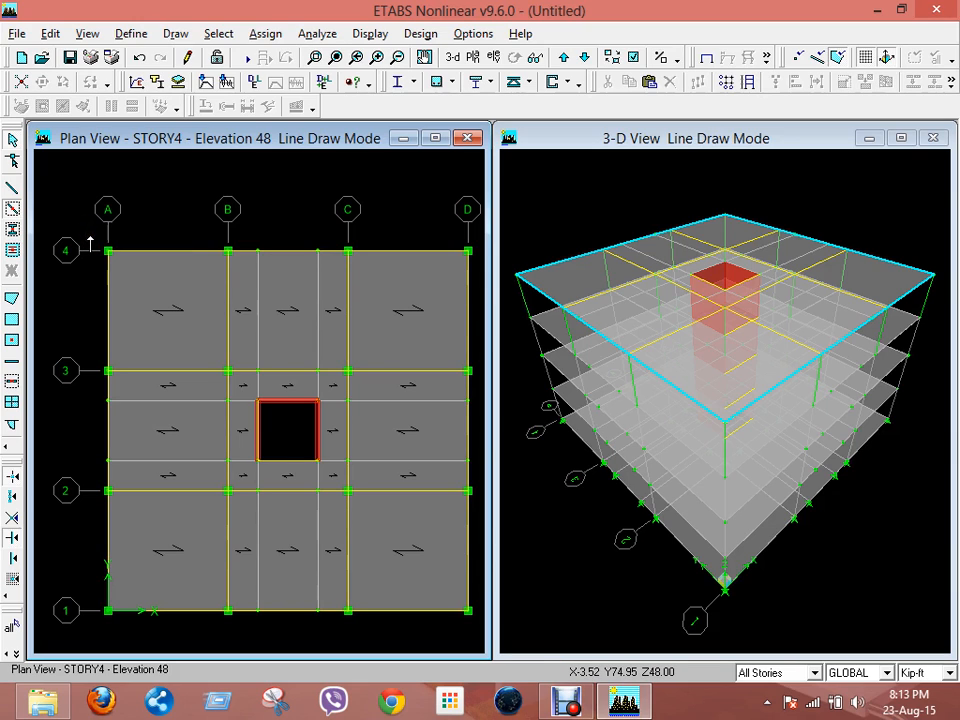
pyautogui.click(12, 139)
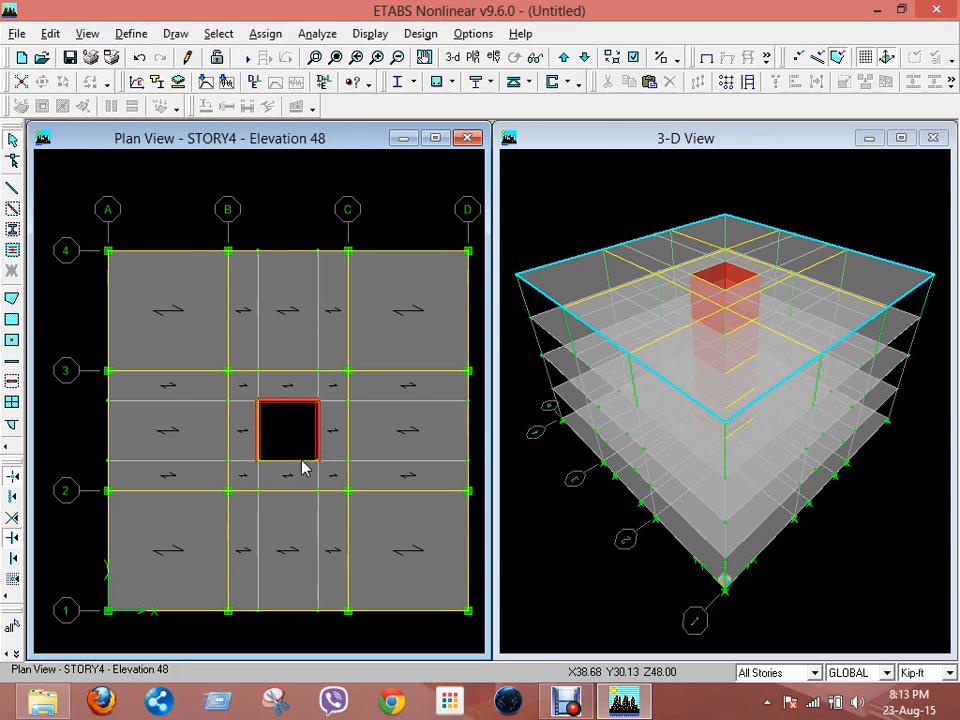
# Delete the extra beams on all stories along the central opening's wall at X 30
pyautogui.click(260, 410)
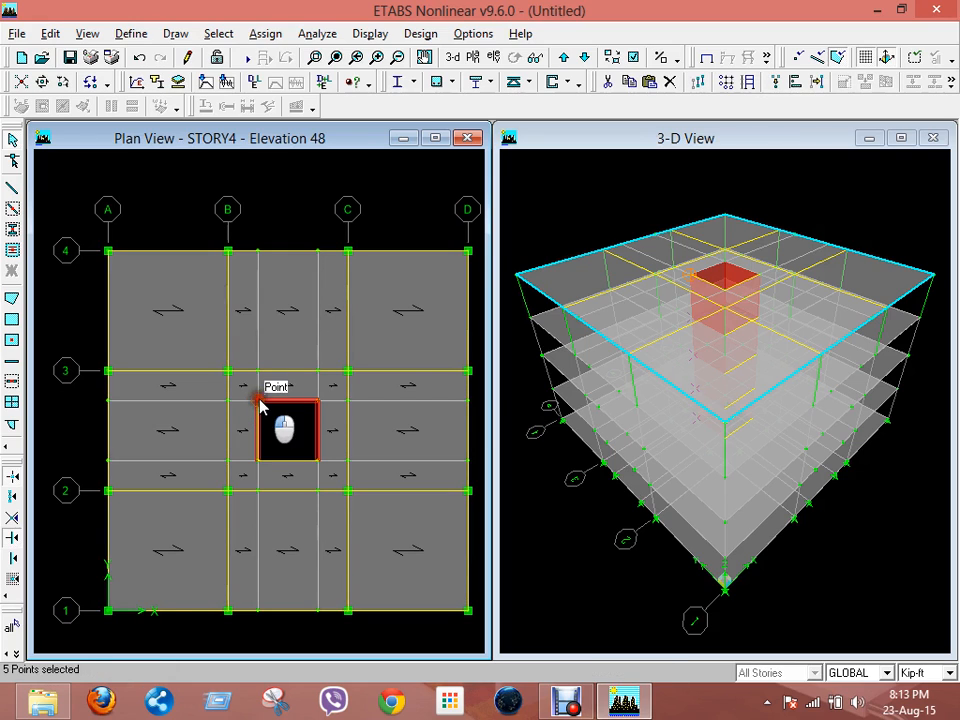
pyautogui.click(259, 435)
pyautogui.press('Delete')
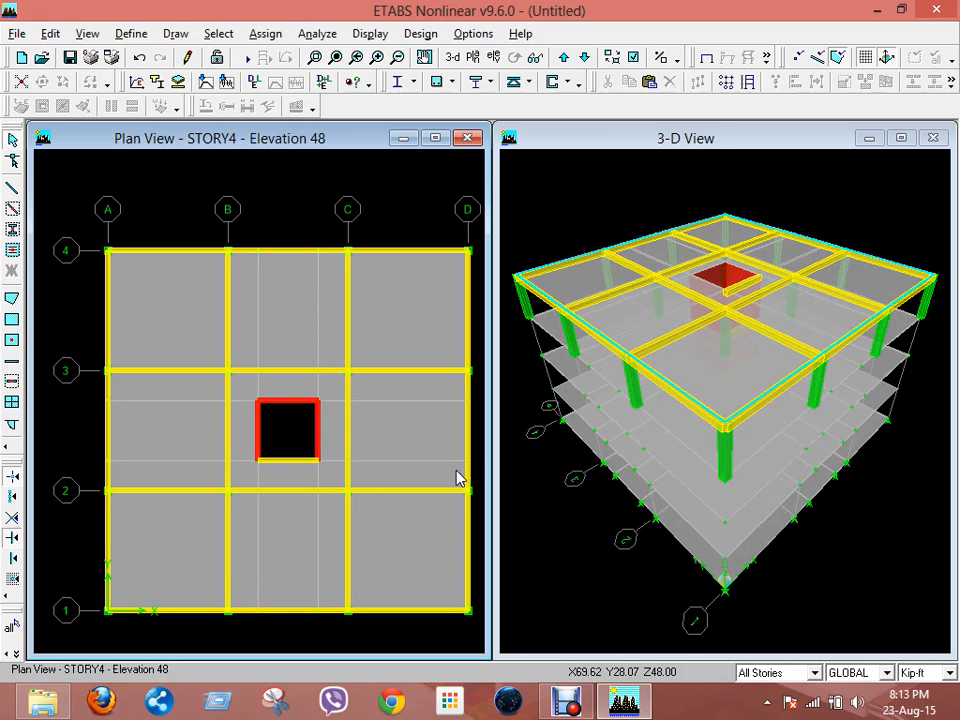
# Assign spandrel label S1 to the beams on all stories along the central opening's Y 30 edge
pyautogui.click(289, 460)
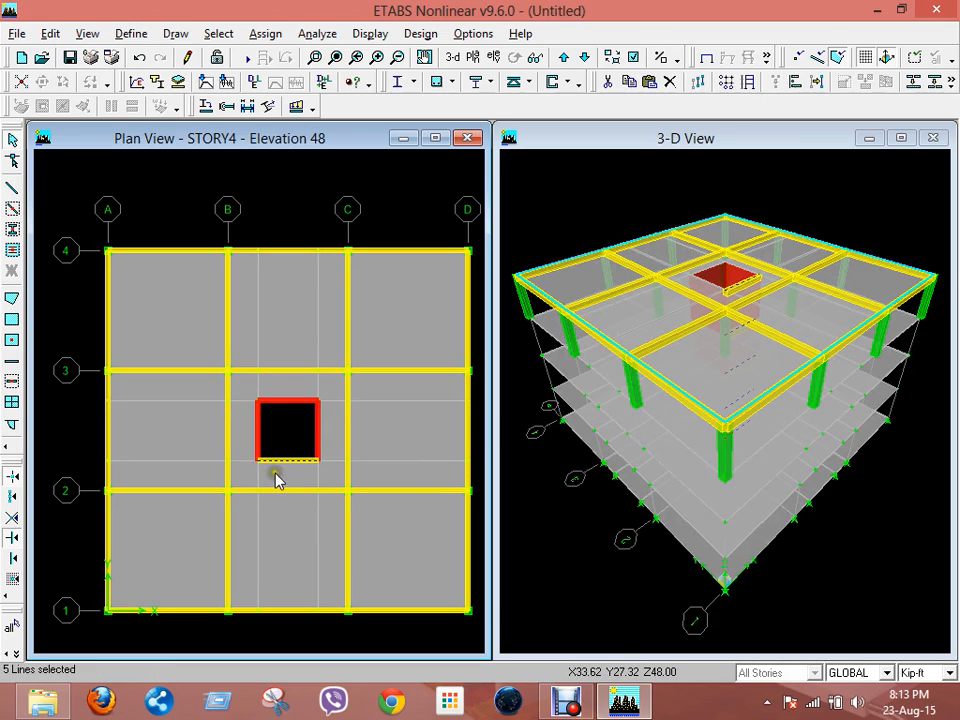
pyautogui.click(256, 35)
pyautogui.moveTo(300, 86)
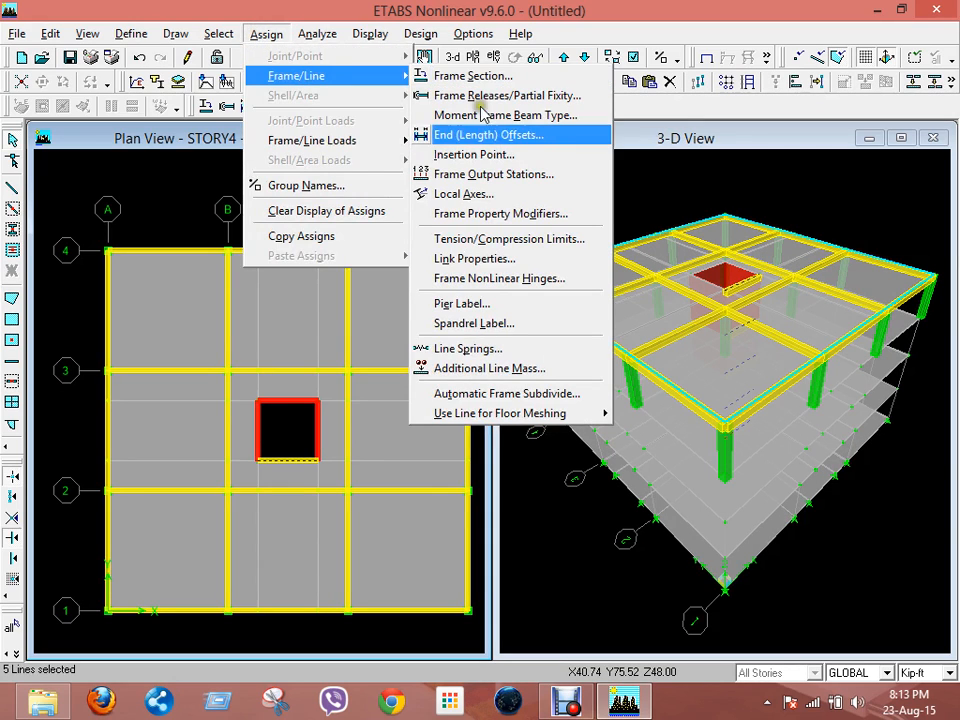
pyautogui.click(505, 325)
pyautogui.click(378, 332)
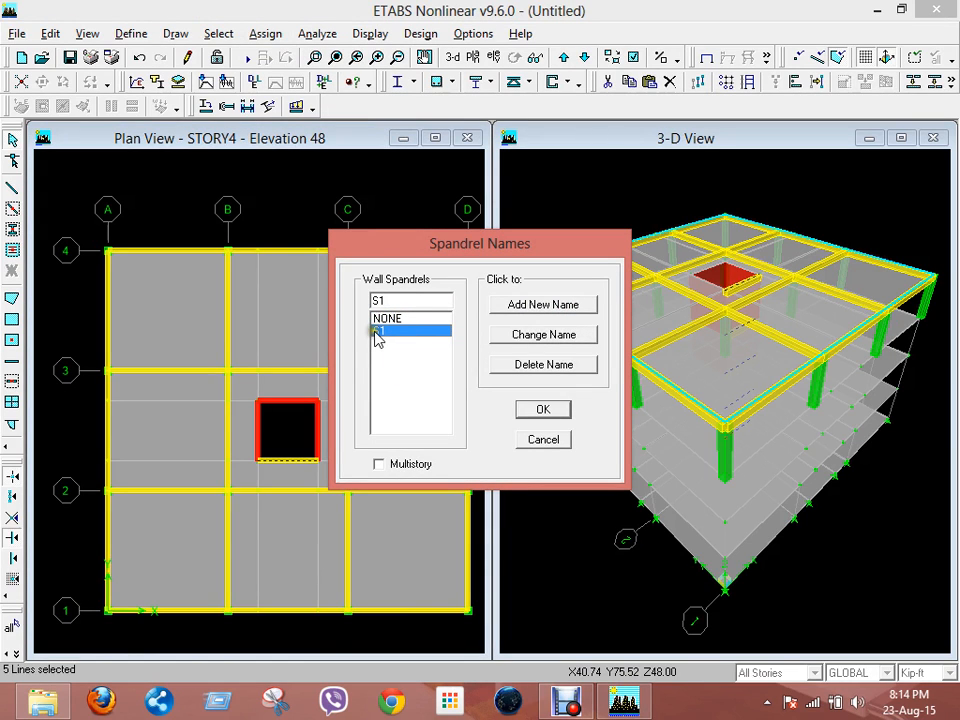
pyautogui.click(545, 411)
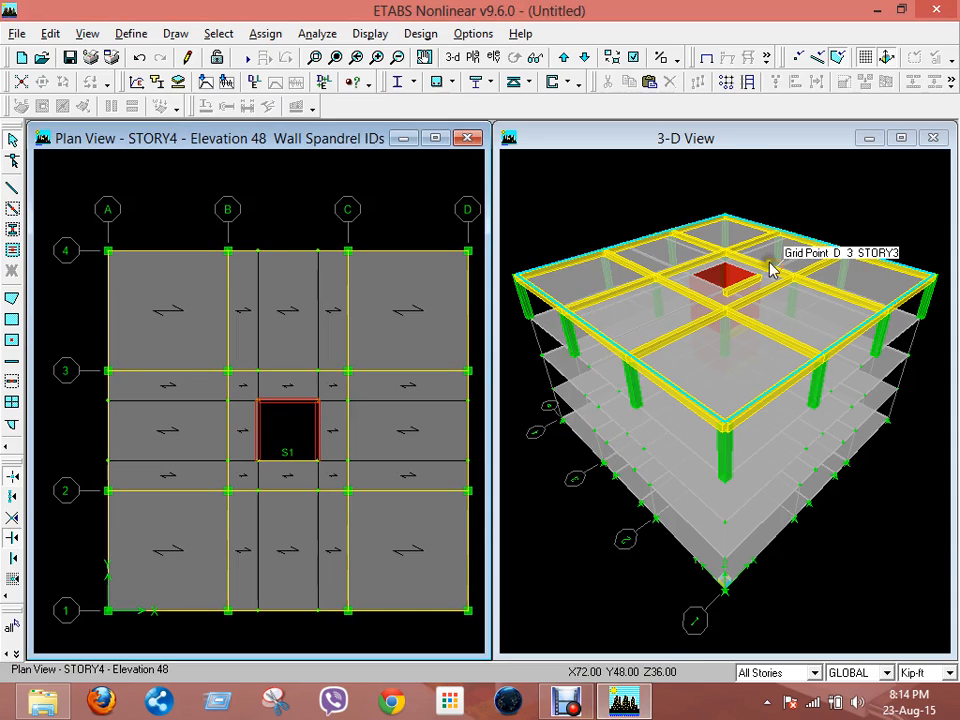
# Examine the central core walls and spandrel beams from several angles in a rendered 3-D view, including a close-up, and close it
pyautogui.click(720, 139)
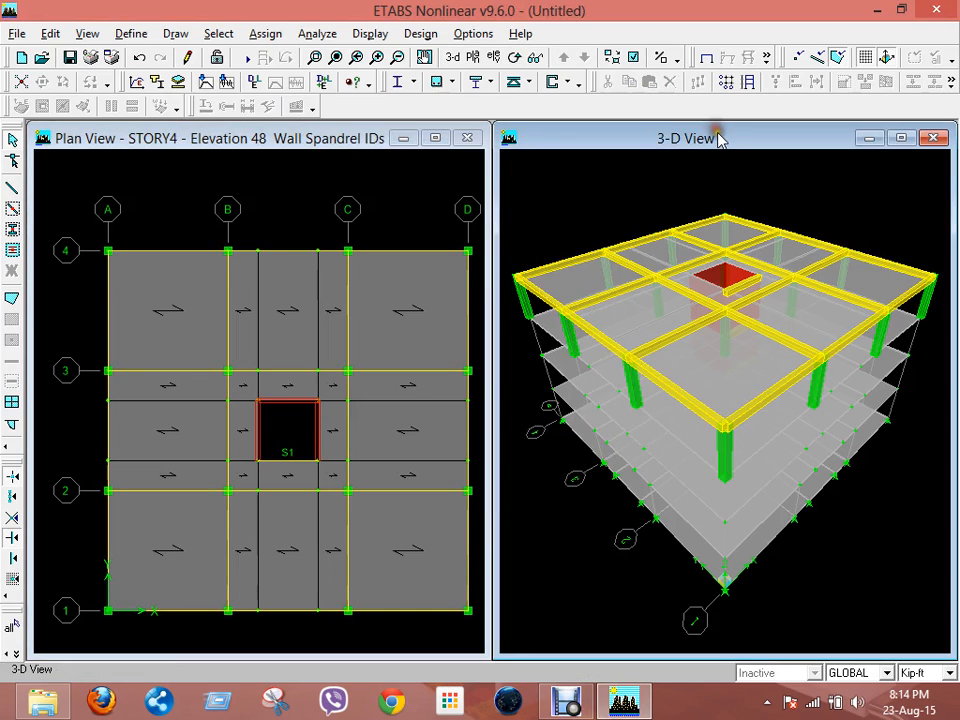
pyautogui.click(82, 34)
pyautogui.click(120, 482)
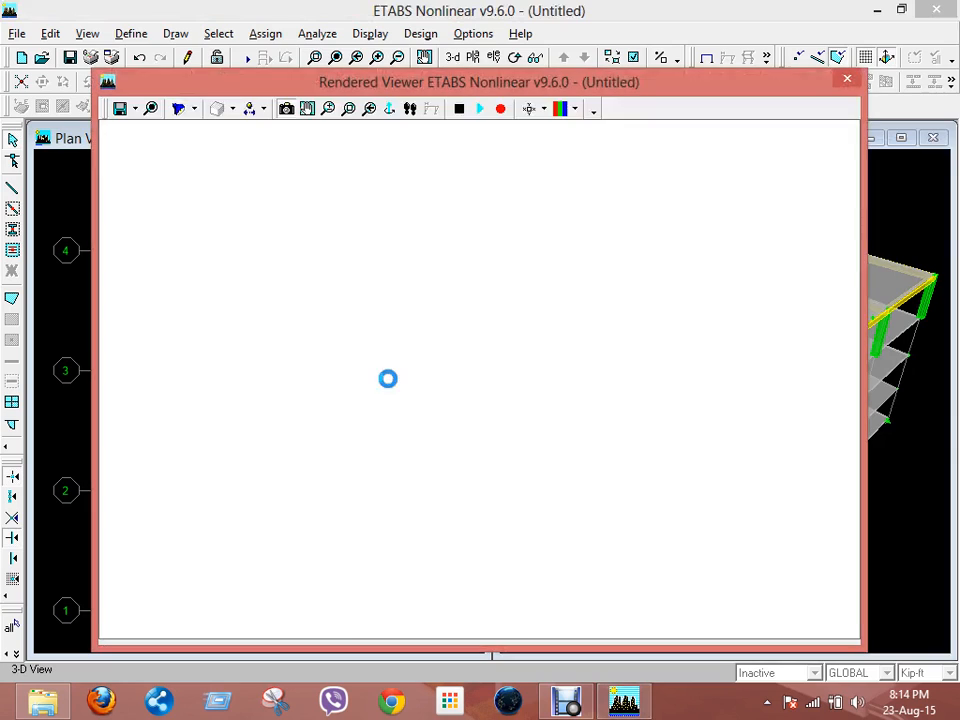
pyautogui.moveTo(499, 444); pyautogui.dragTo(594, 566)
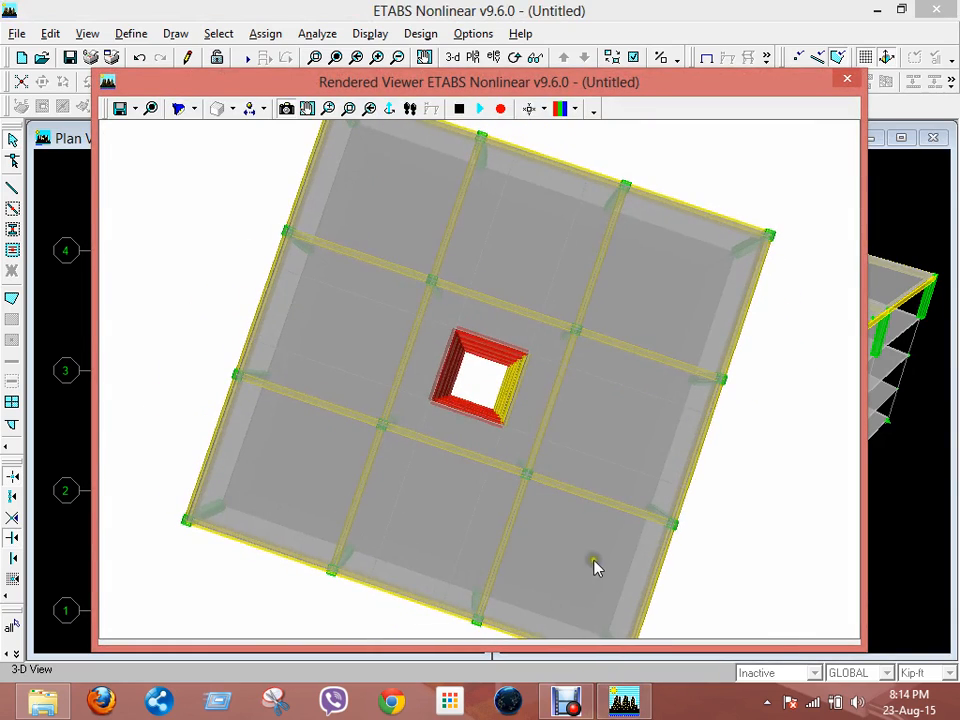
pyautogui.moveTo(557, 429); pyautogui.dragTo(675, 343)
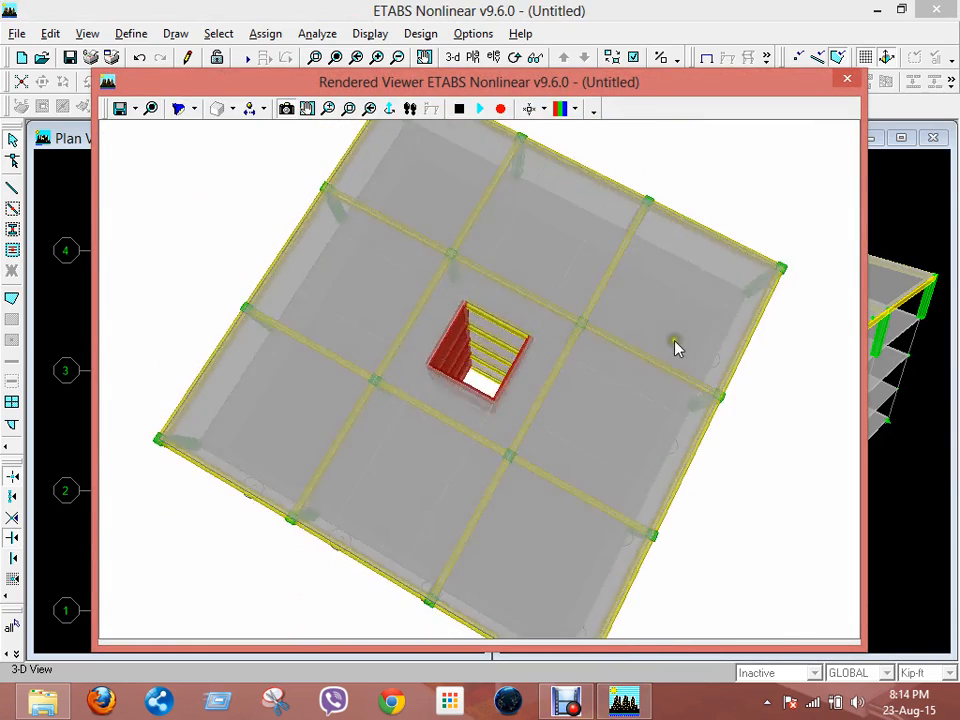
pyautogui.moveTo(634, 381); pyautogui.dragTo(518, 268)
pyautogui.moveTo(576, 474); pyautogui.dragTo(497, 336)
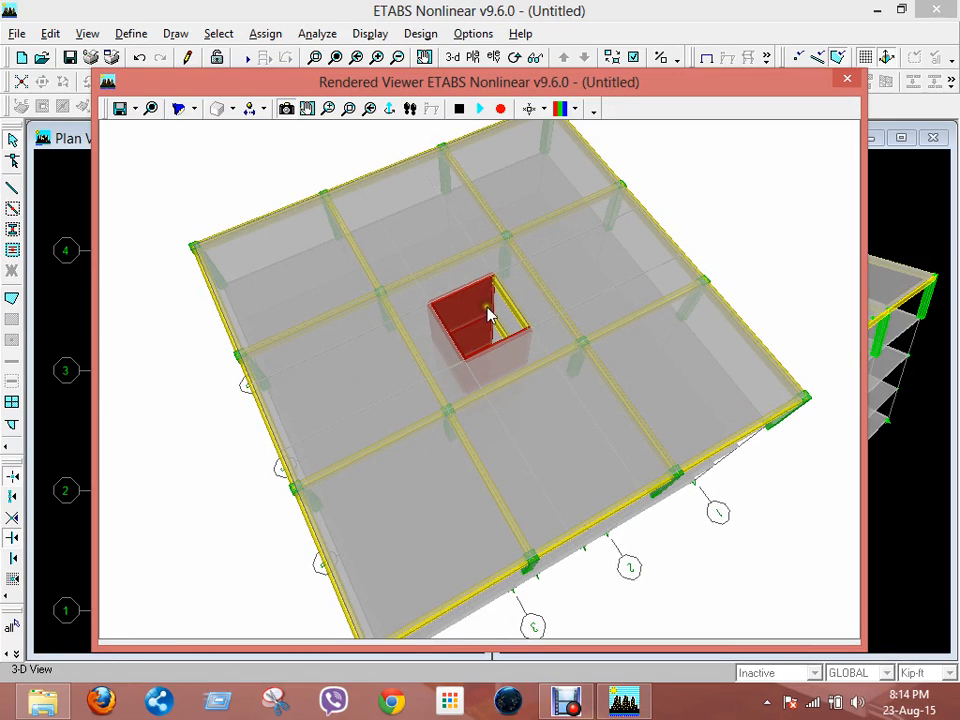
pyautogui.scroll(8, 505, 418)
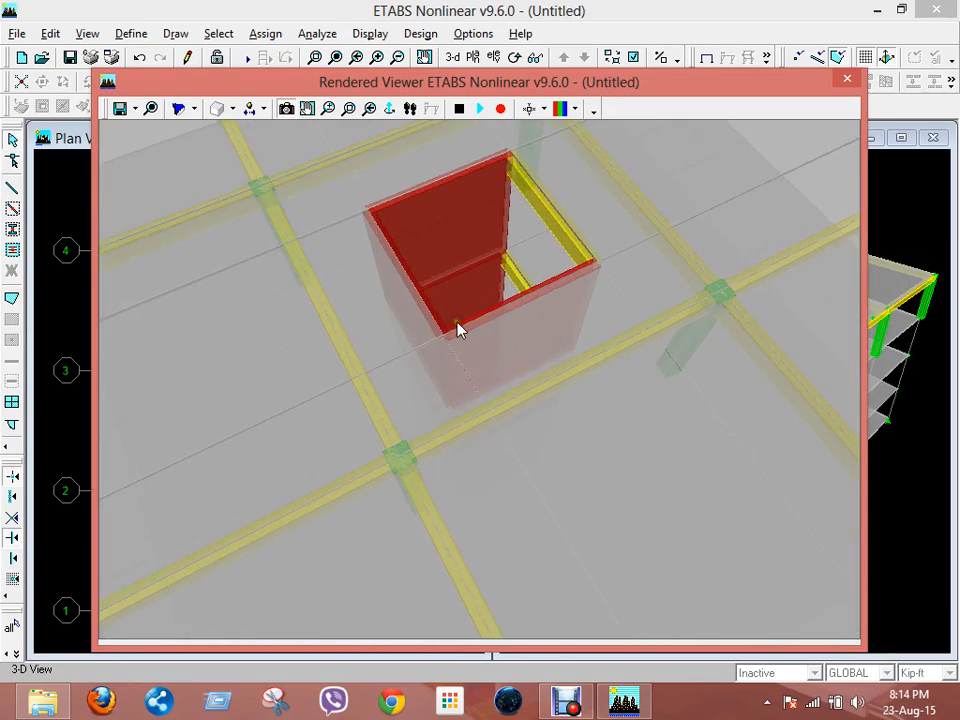
pyautogui.scroll(-4, 508, 285)
pyautogui.scroll(5, 505, 285)
pyautogui.scroll(-5, 505, 285)
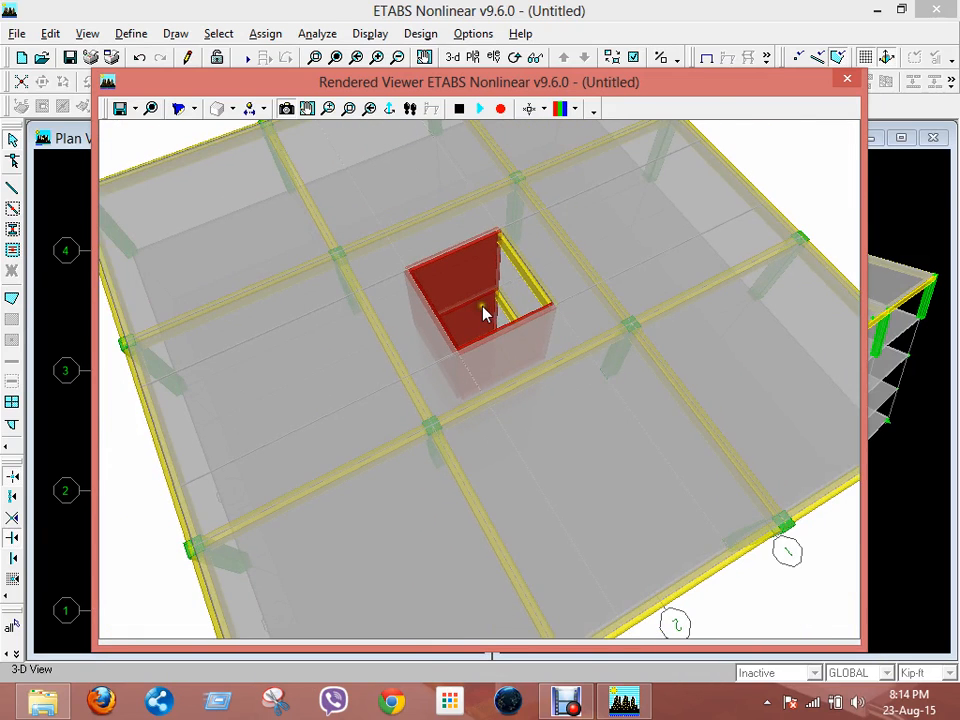
pyautogui.moveTo(480, 318); pyautogui.dragTo(510, 257)
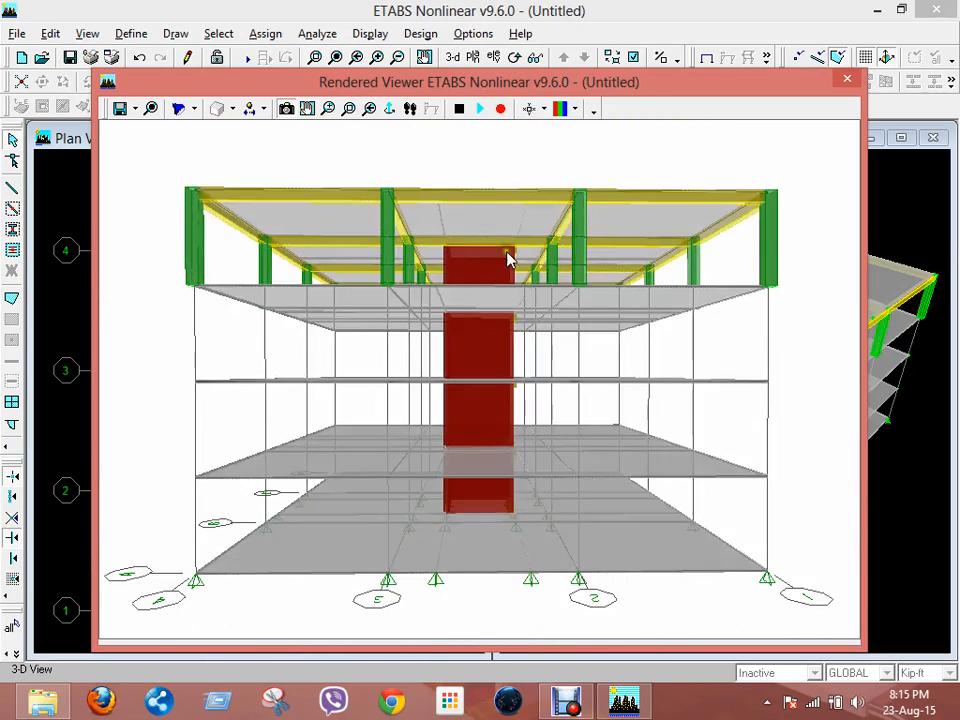
pyautogui.moveTo(521, 375); pyautogui.dragTo(355, 500)
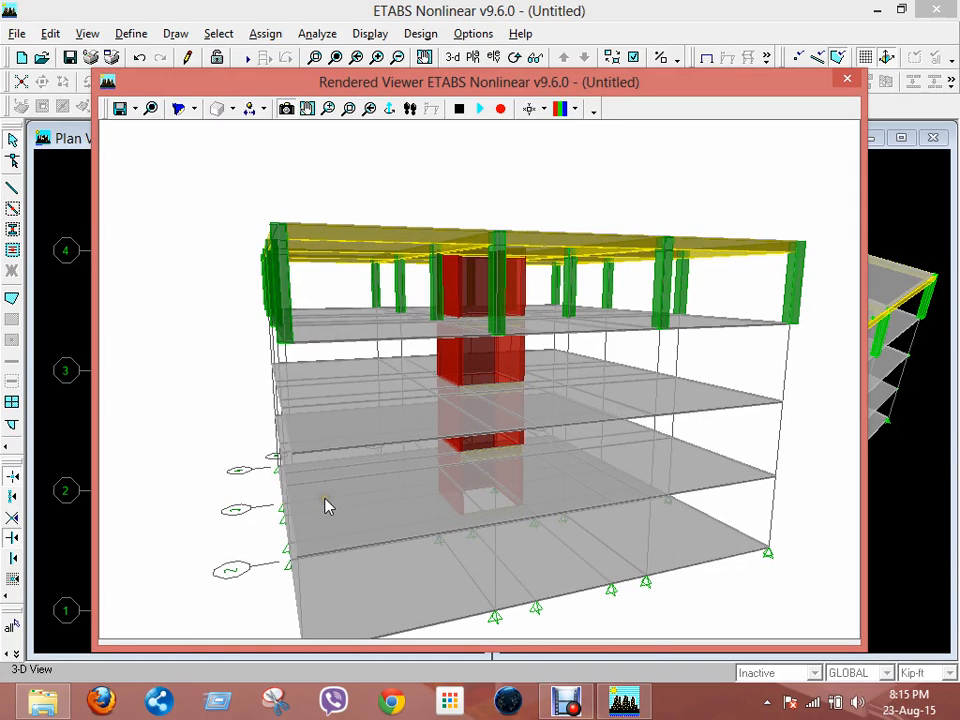
pyautogui.click(846, 80)
# Draw WALL2 pier walls on all stories around the building perimeter, from grid A-1 through A-4, D-4 and D-1 back to A-1
pyautogui.click(347, 143)
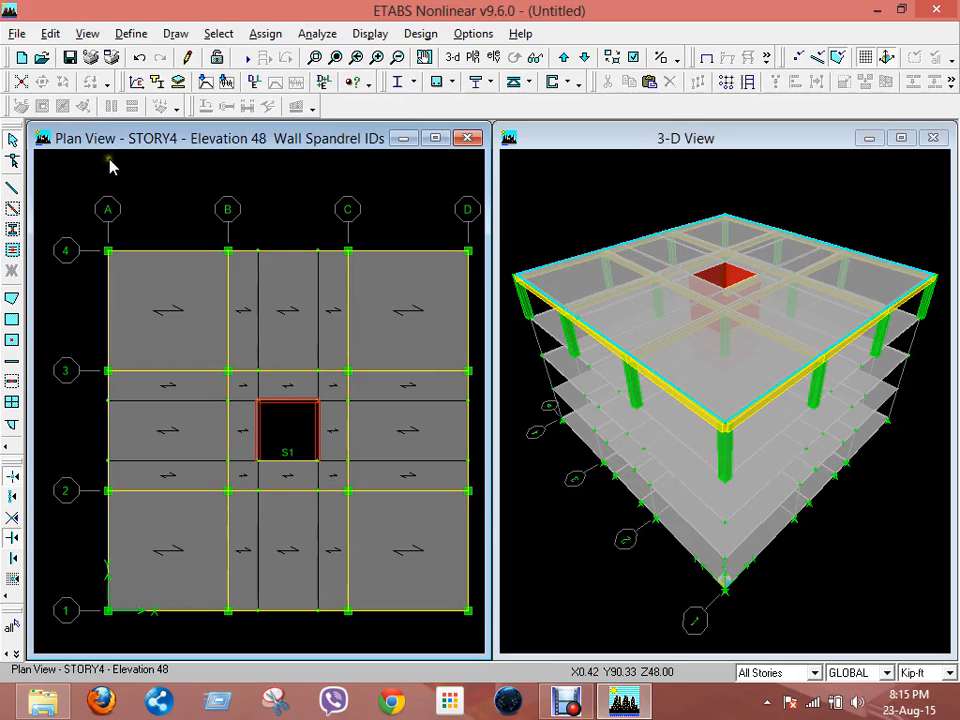
pyautogui.click(12, 368)
pyautogui.click(481, 70)
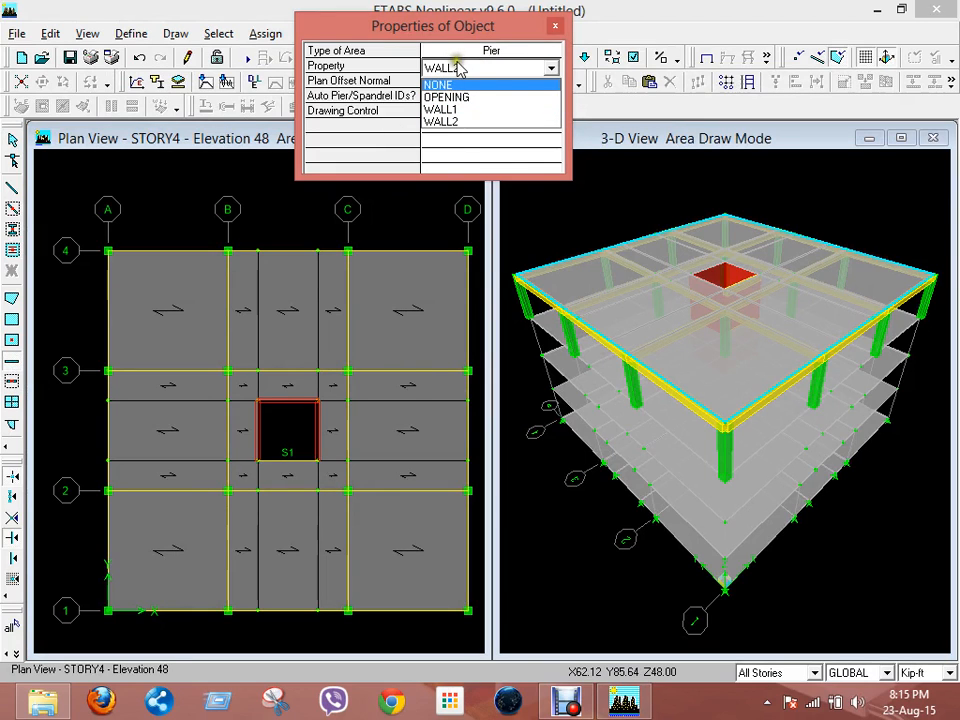
pyautogui.click(441, 121)
pyautogui.click(107, 610)
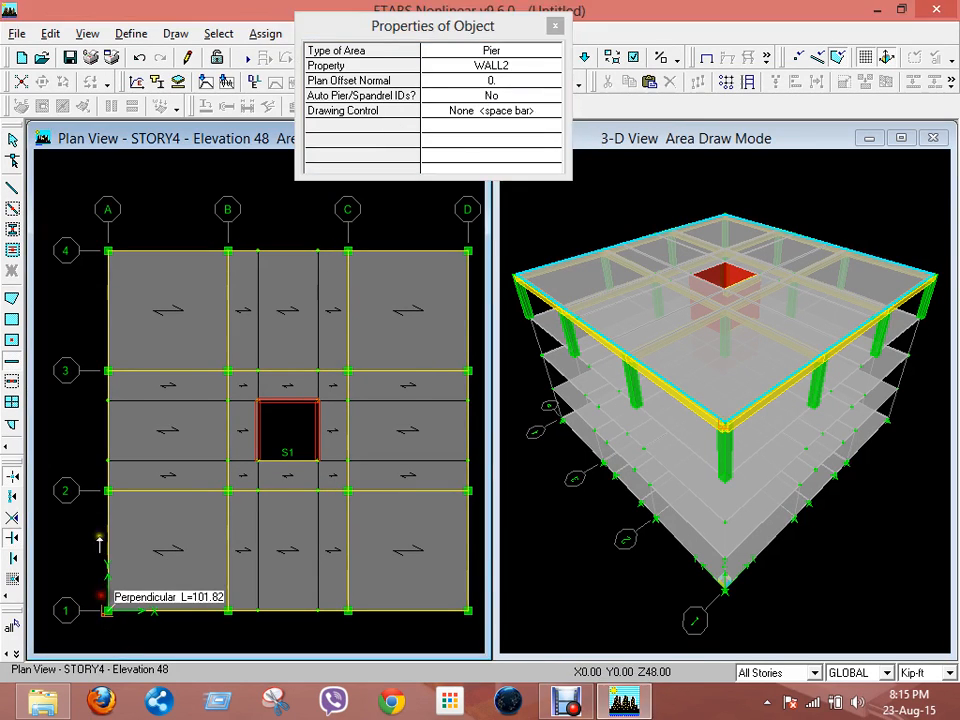
pyautogui.click(107, 250)
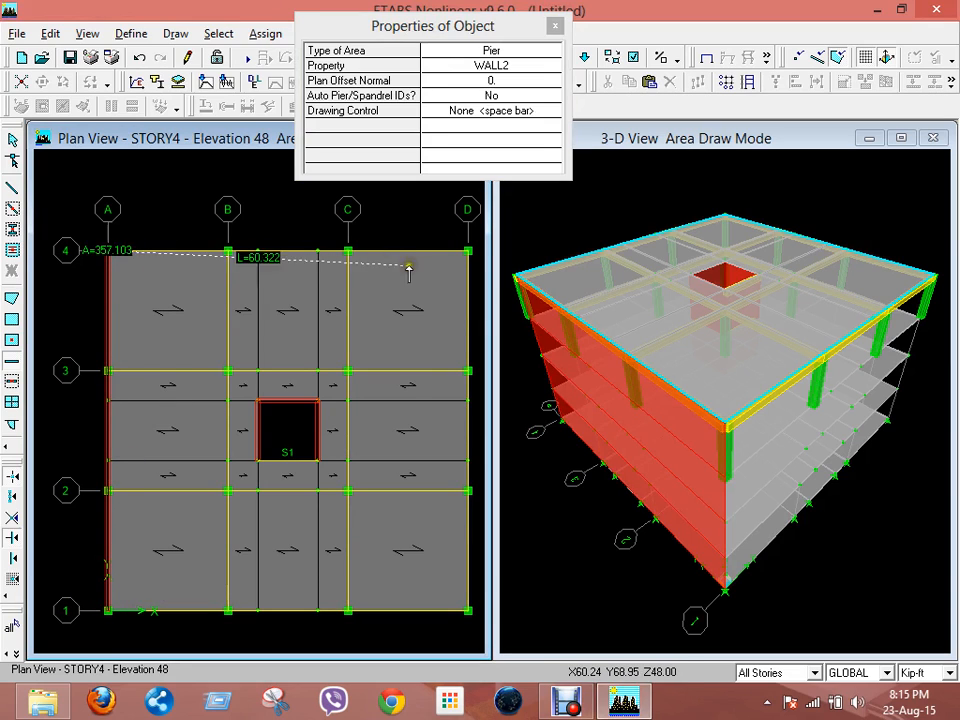
pyautogui.click(468, 250)
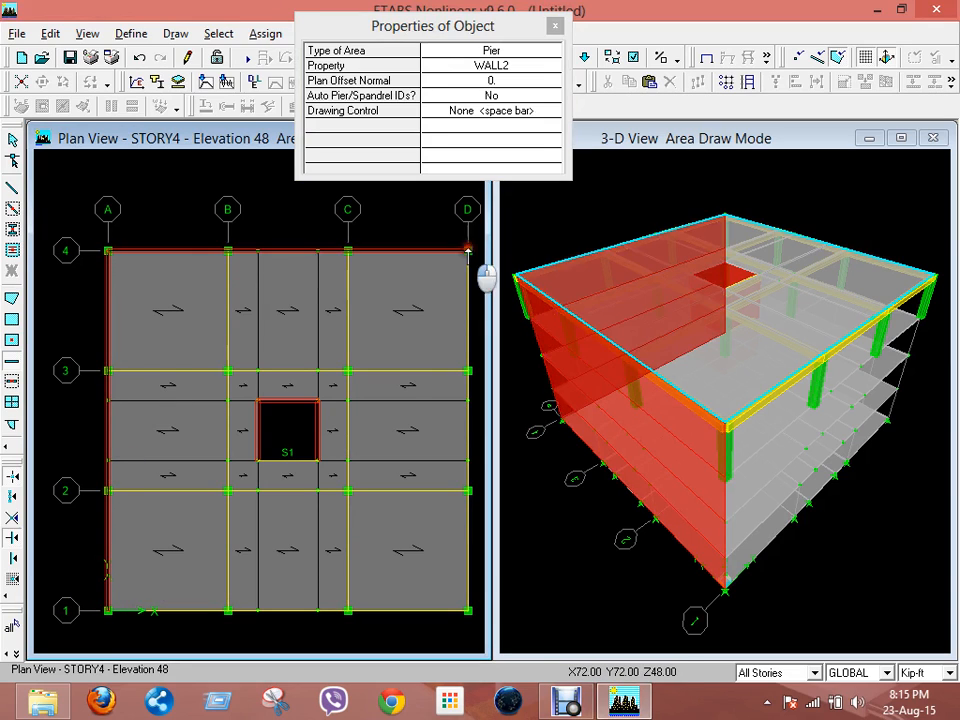
pyautogui.click(468, 610)
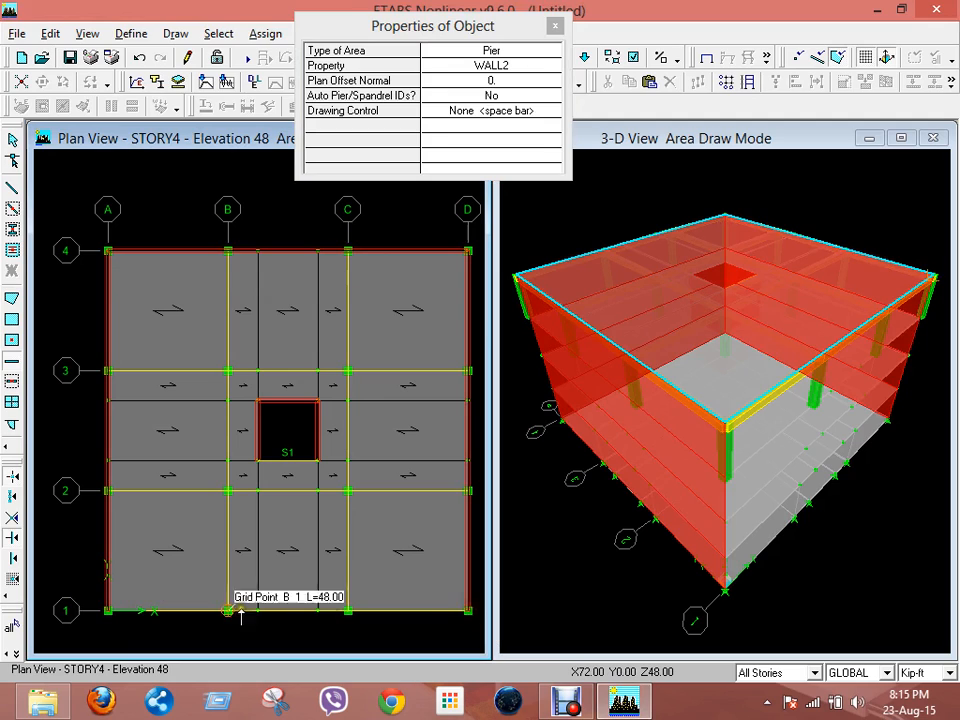
pyautogui.click(108, 612)
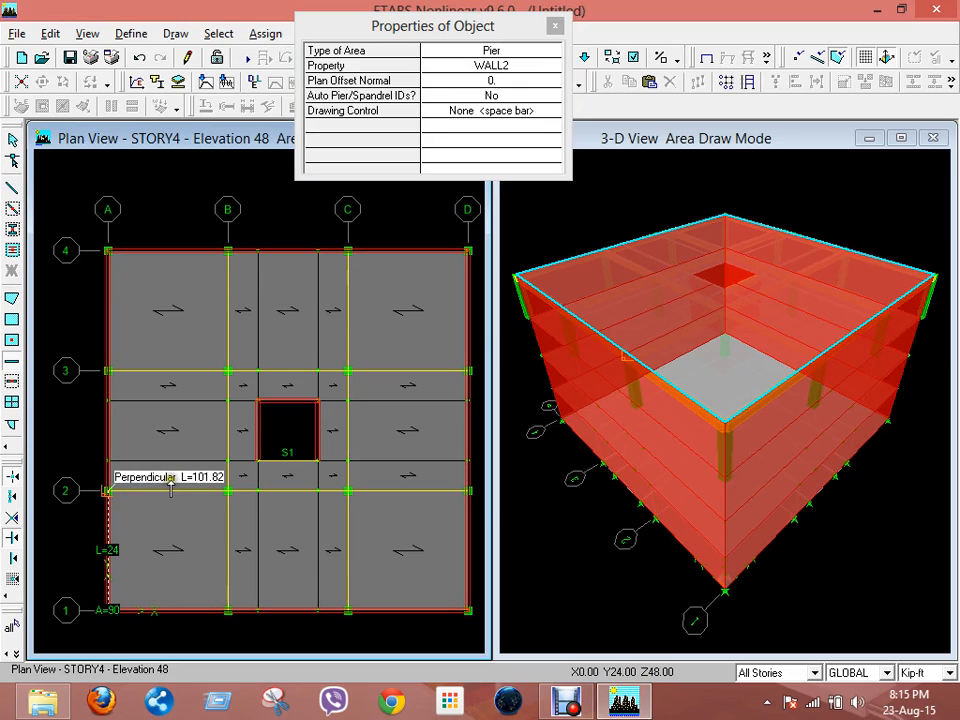
pyautogui.press('Escape')
# Inspect the perimeter walls from different angles in a rendered 3-D view, and close it
pyautogui.click(677, 143)
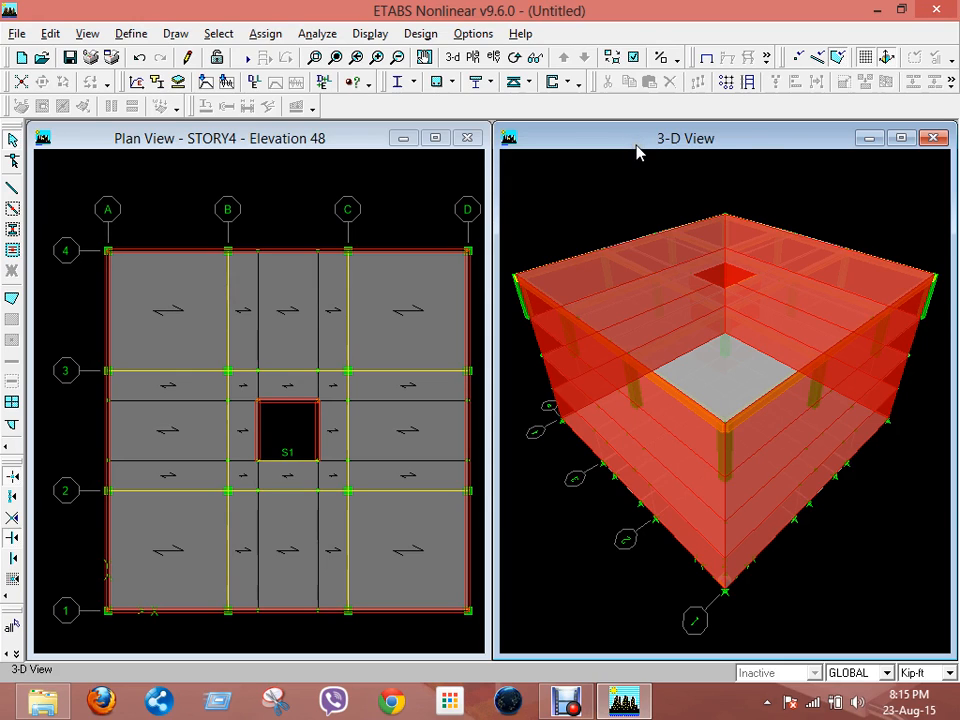
pyautogui.click(100, 34)
pyautogui.click(135, 435)
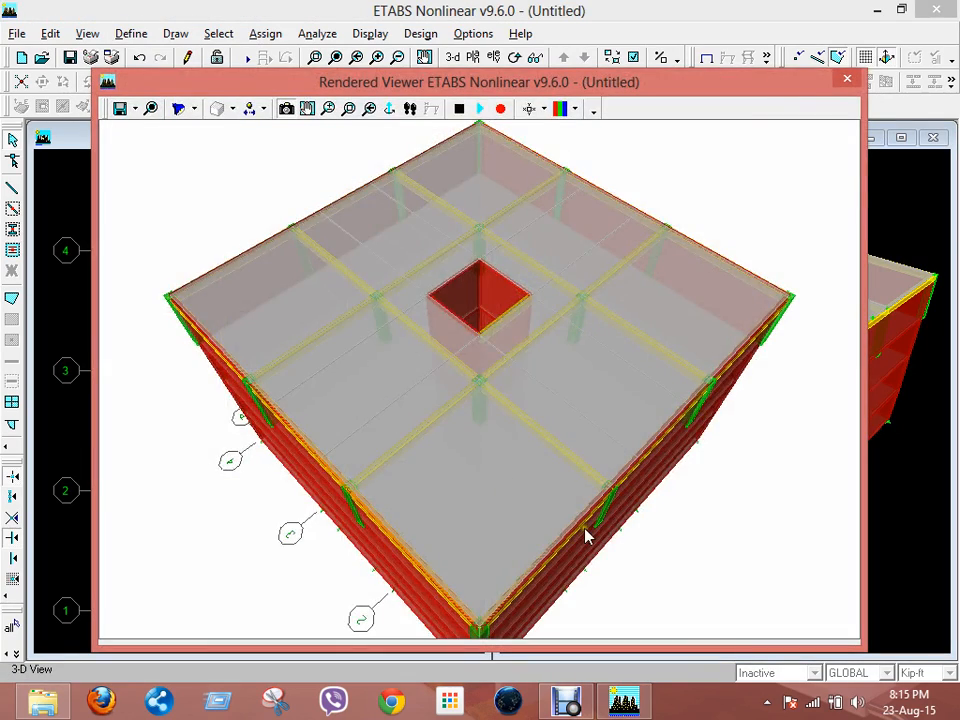
pyautogui.moveTo(585, 534); pyautogui.dragTo(472, 185)
pyautogui.moveTo(401, 336); pyautogui.dragTo(658, 255)
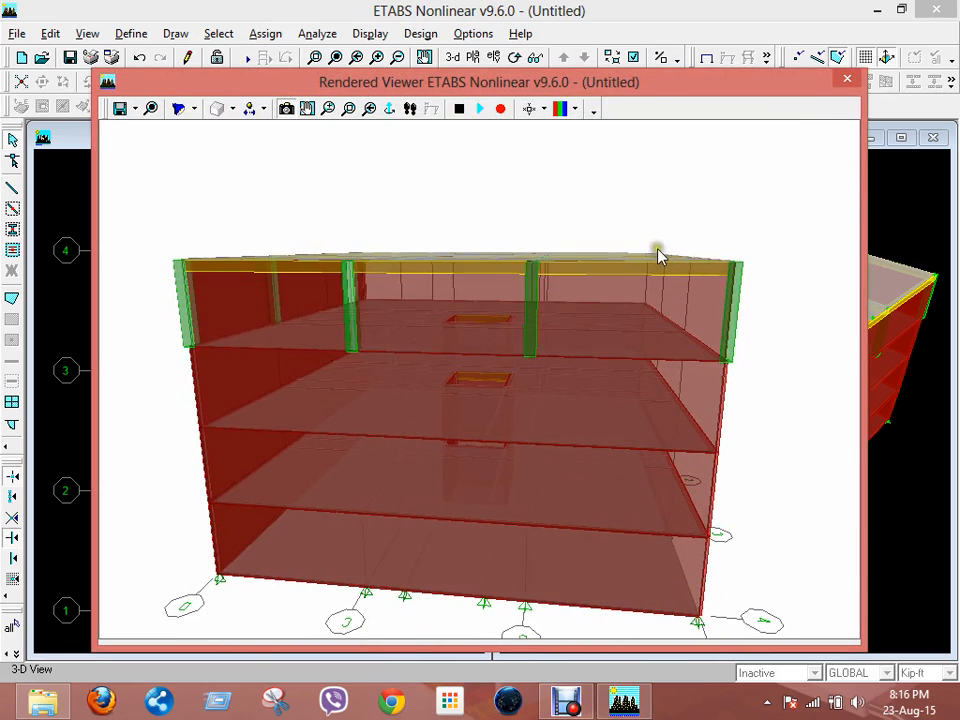
pyautogui.click(849, 81)
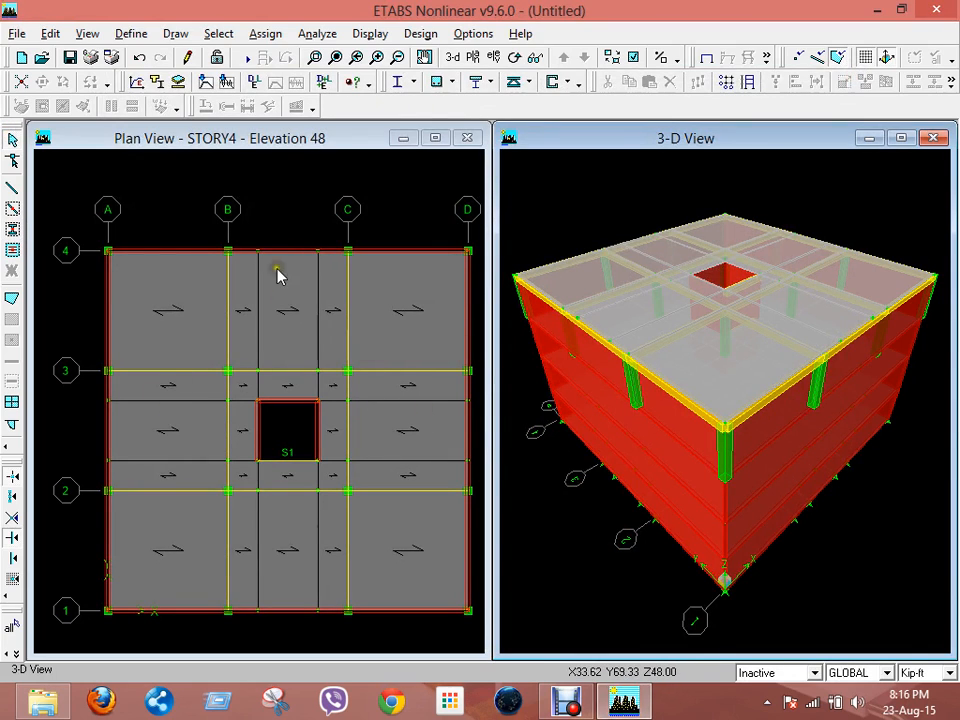
# Switch the plan view window to the elevation view along grid line 1
pyautogui.click(192, 132)
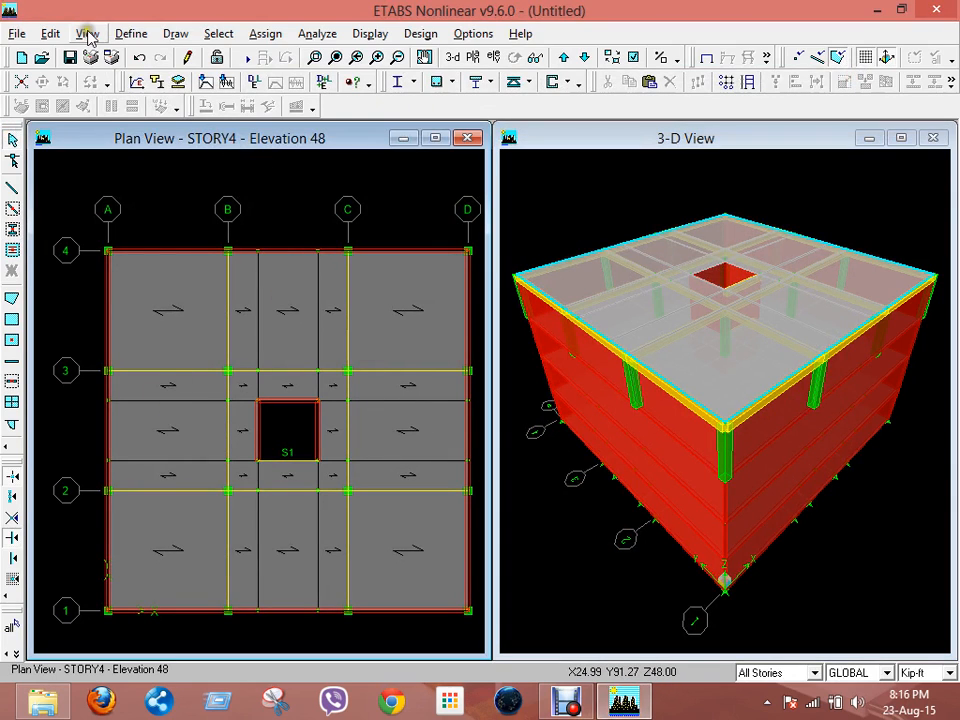
pyautogui.click(87, 35)
pyautogui.click(130, 93)
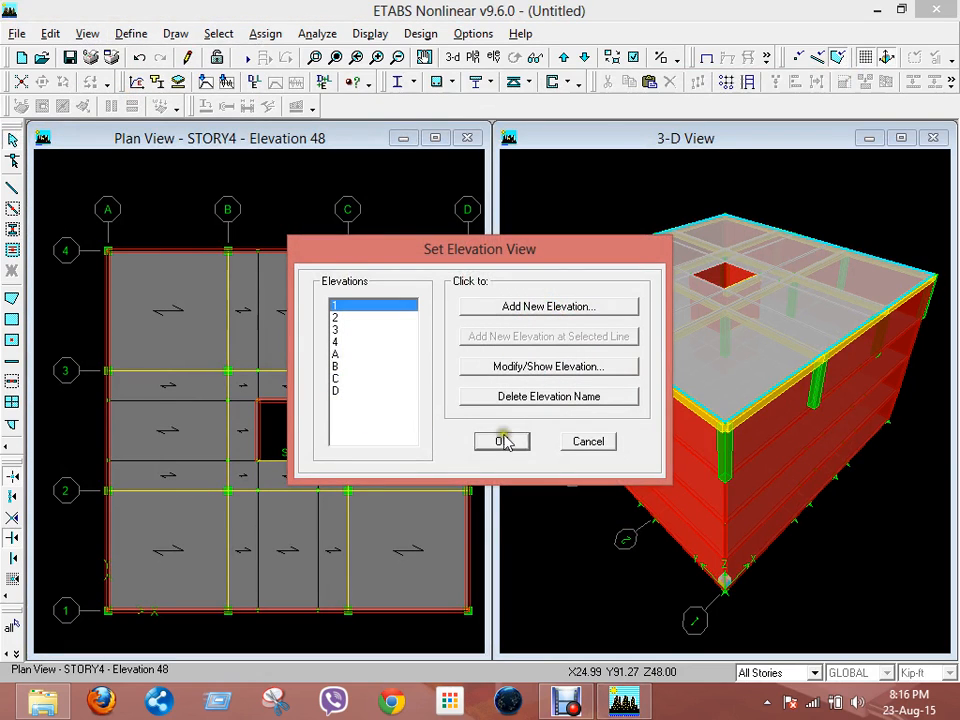
pyautogui.click(503, 442)
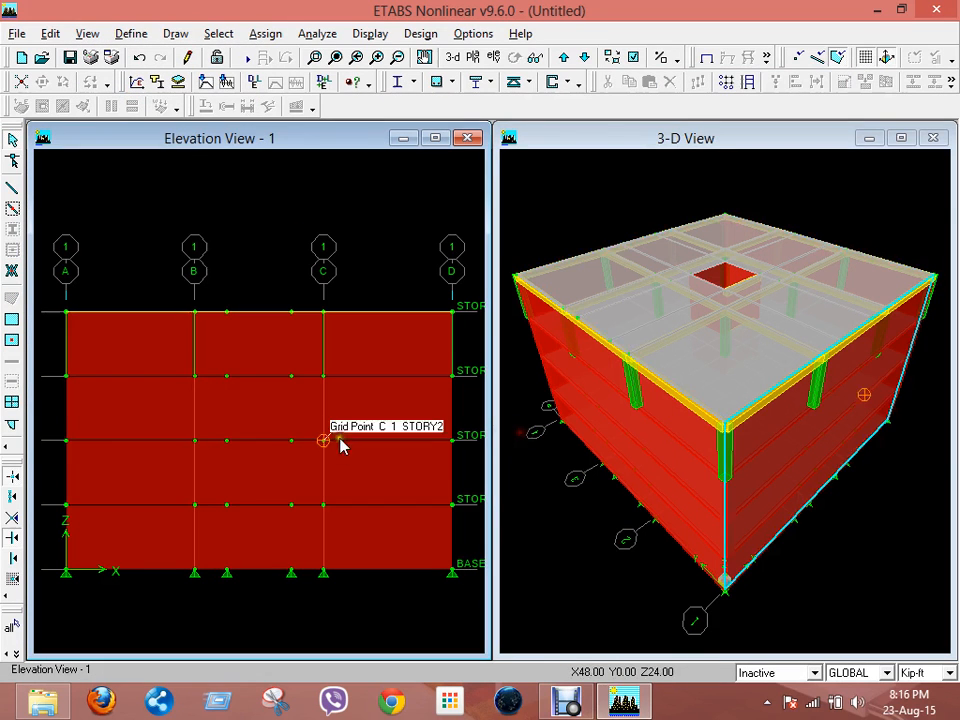
# Add a door opening to the top-story wall on grid line 1, roughly midway between grids A and B
pyautogui.click(12, 403)
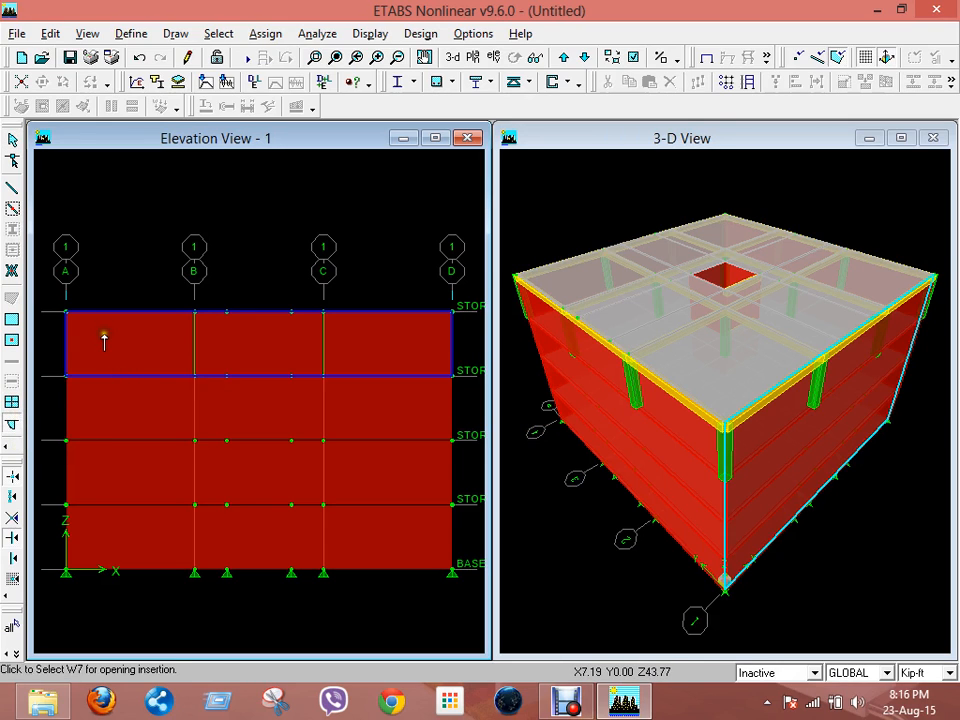
pyautogui.click(115, 364)
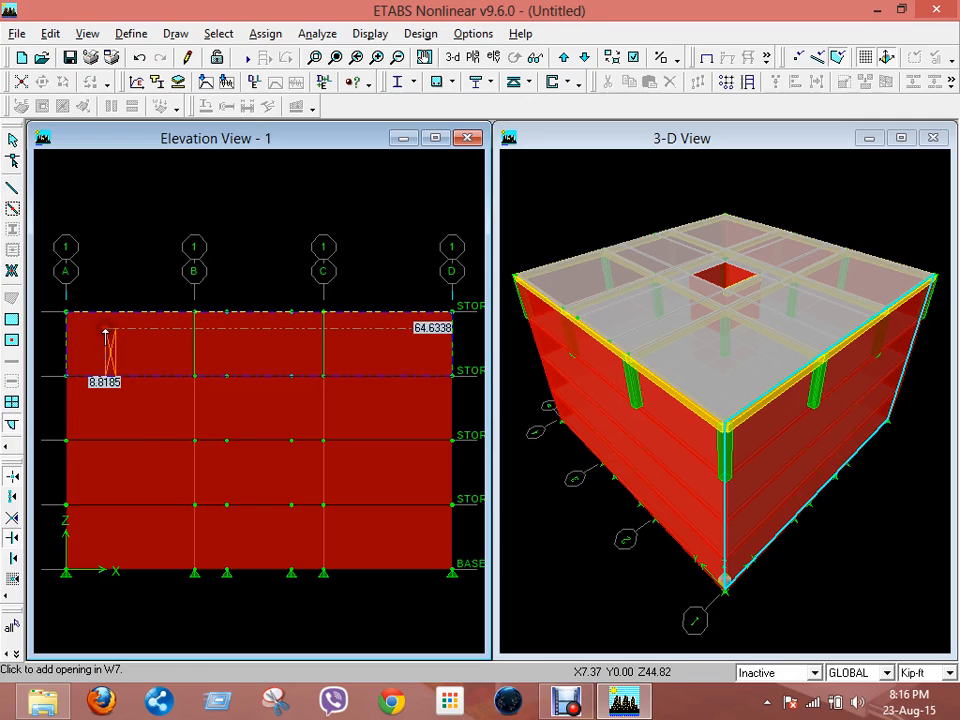
pyautogui.click(116, 335)
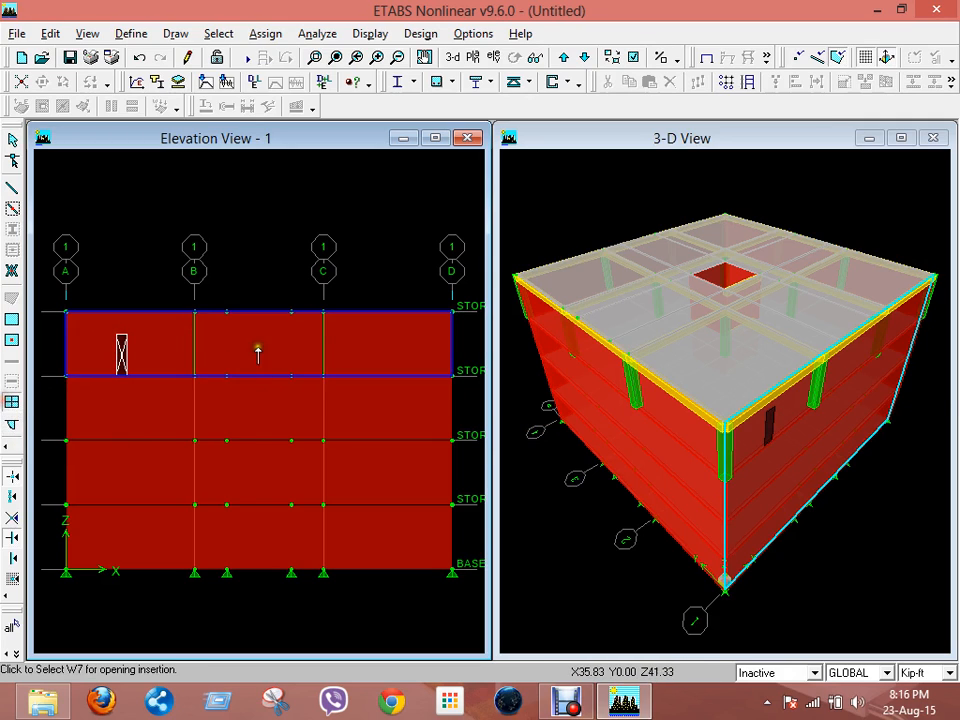
# Add two window openings to the top-story wall, about 4 ft above its base between grids B and C and about 3 ft between C and D
pyautogui.click(242, 340)
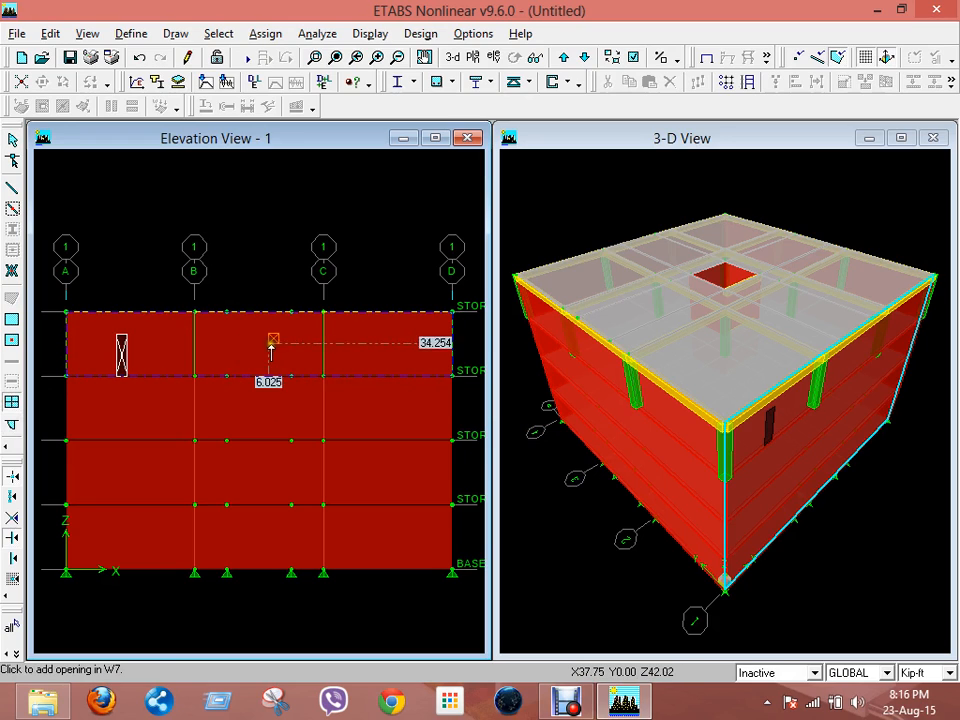
pyautogui.click(236, 357)
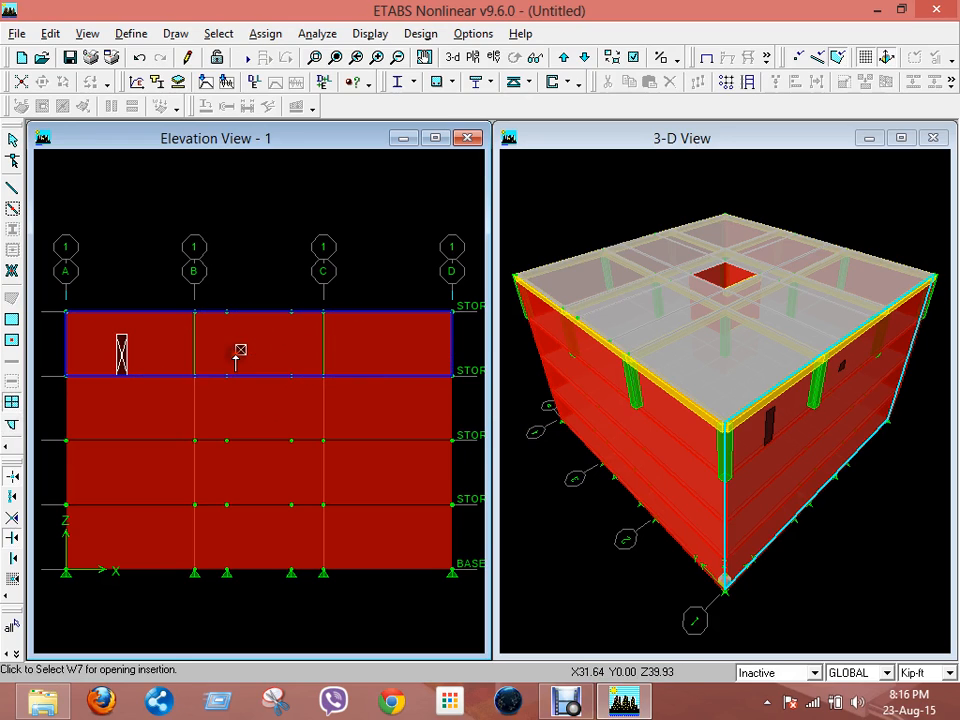
pyautogui.click(377, 345)
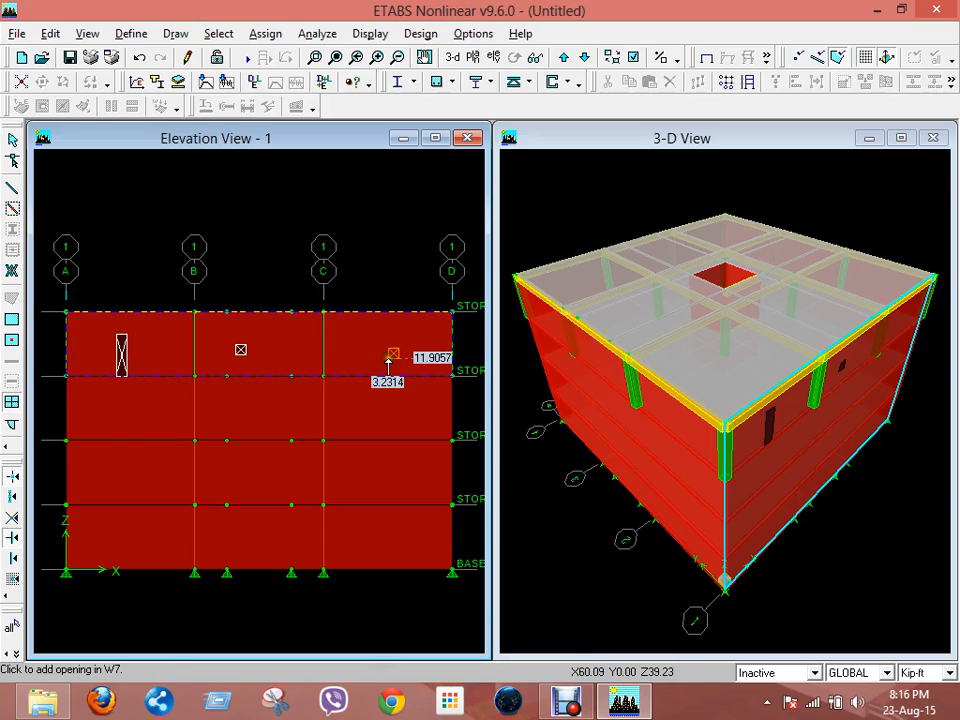
pyautogui.click(388, 362)
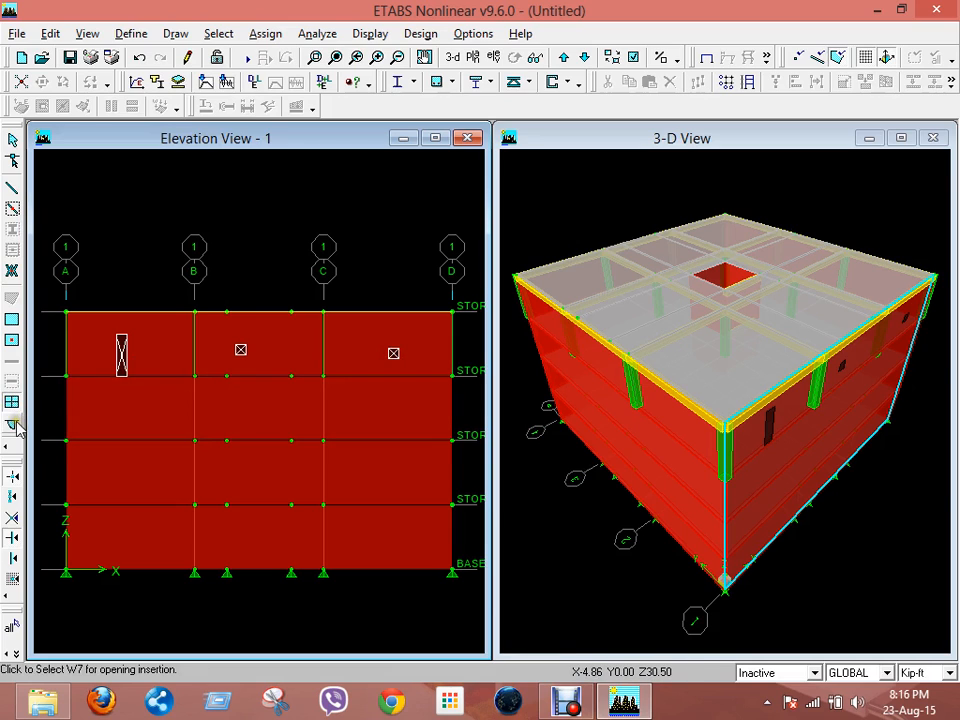
# Add a door opening to the wall one story below, directly beneath the top-story door between grids A and B
pyautogui.click(128, 418)
pyautogui.click(120, 400)
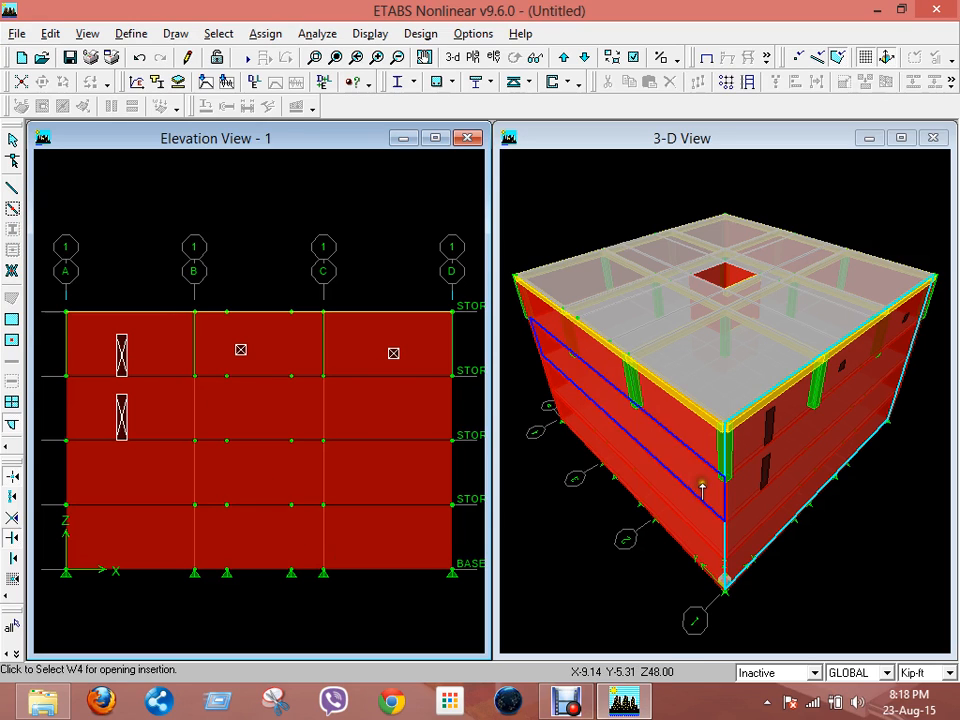
pyautogui.click(566, 700)
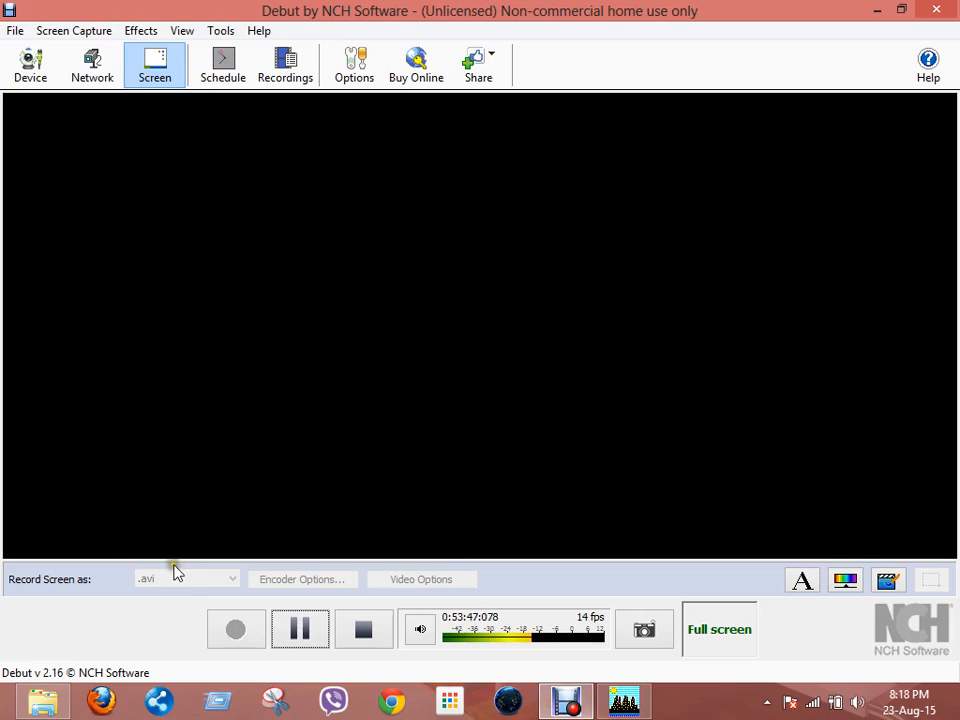